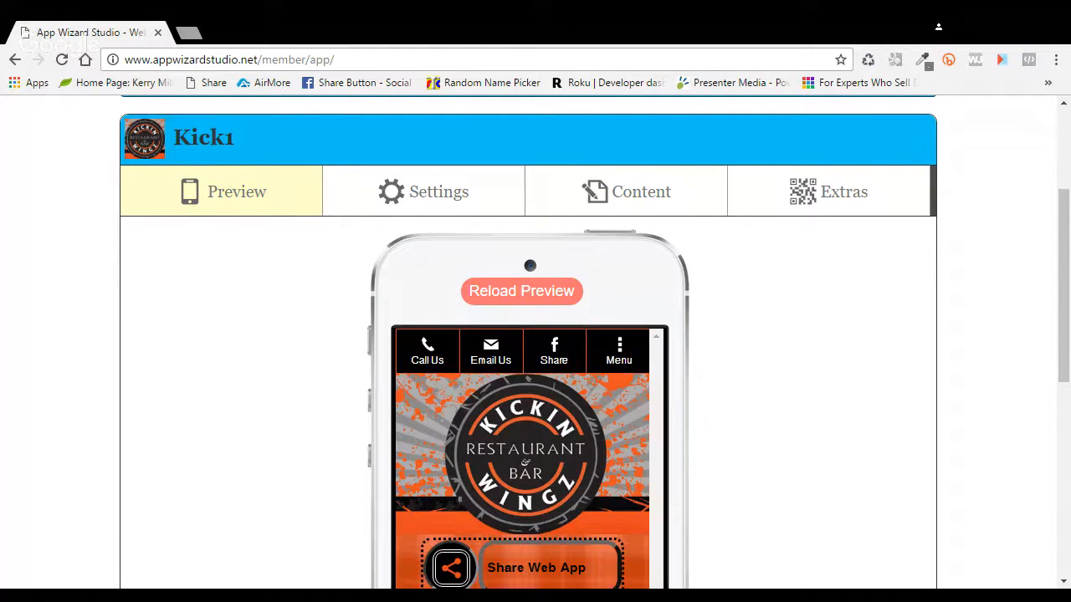
# Step: Open the preview's side menu, scroll through it, and close it again
pyautogui.click(619, 351)
pyautogui.scroll(-1, 757, 365)
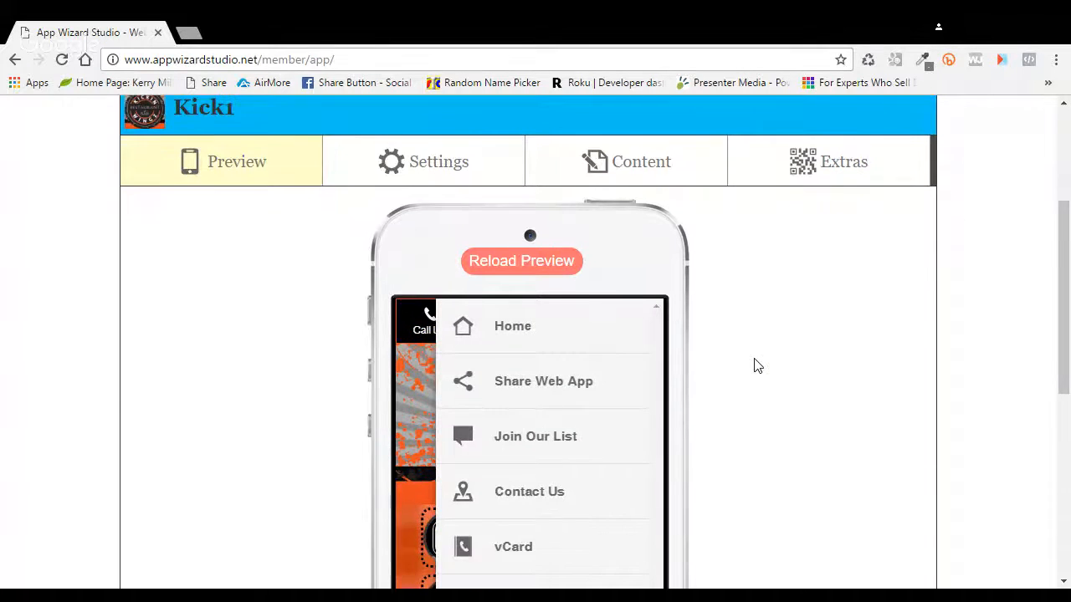
pyautogui.scroll(-2, 756, 365)
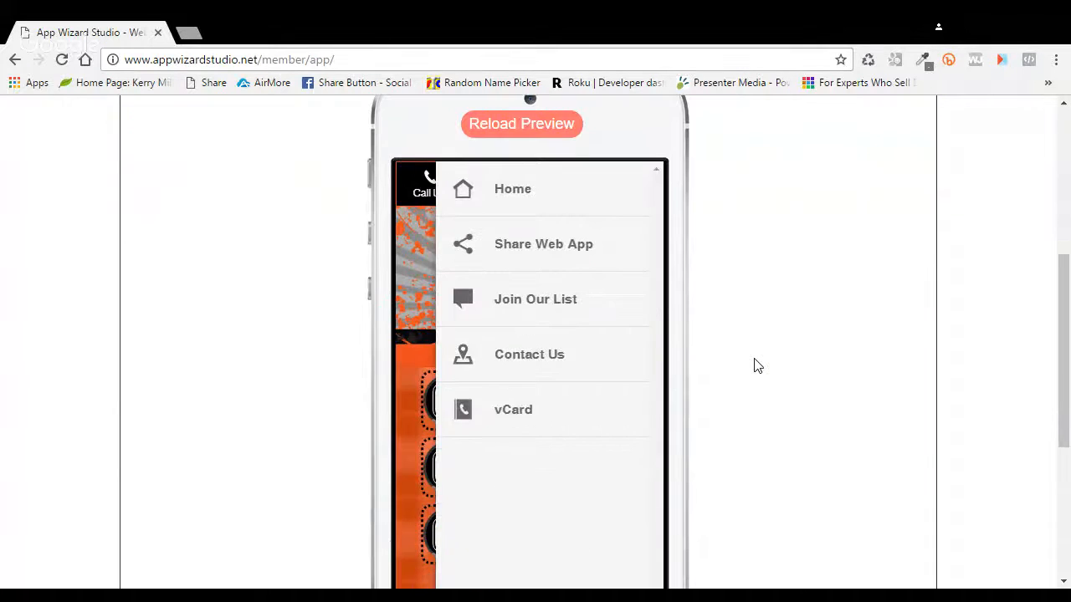
pyautogui.click(527, 211)
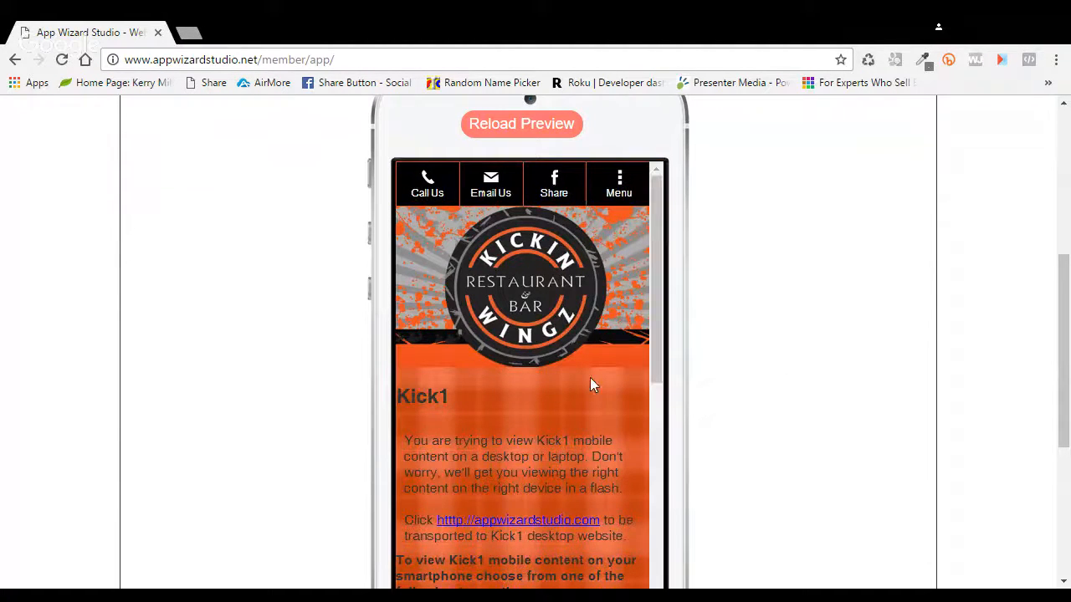
# Step: Reload the Kick1 preview and scroll through the updated home screen
pyautogui.scroll(-1, 590, 378)
pyautogui.scroll(-2, 589, 378)
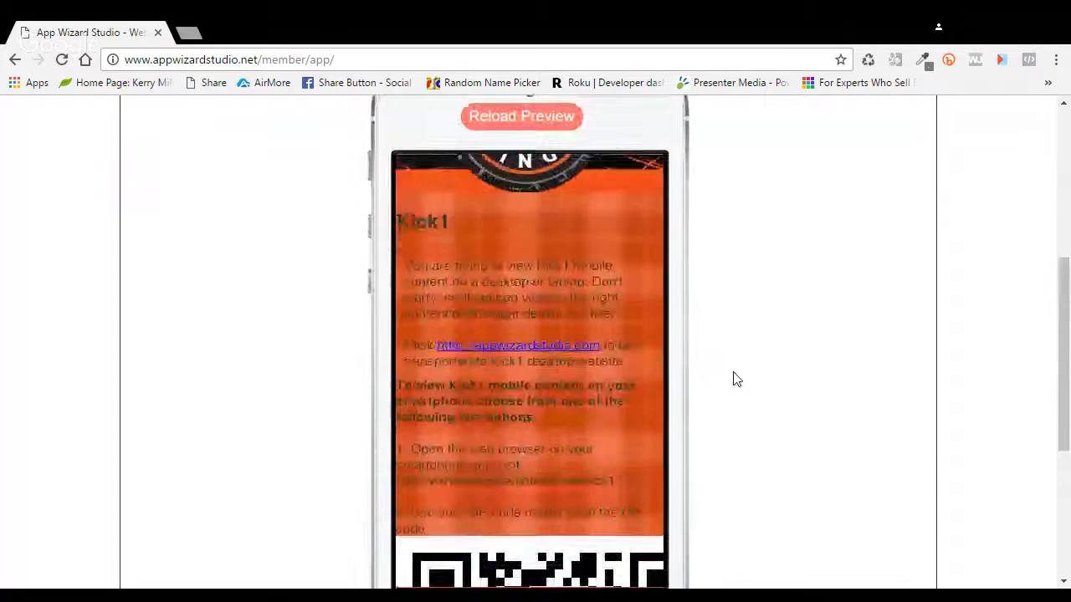
pyautogui.scroll(1, 734, 378)
pyautogui.scroll(1, 733, 378)
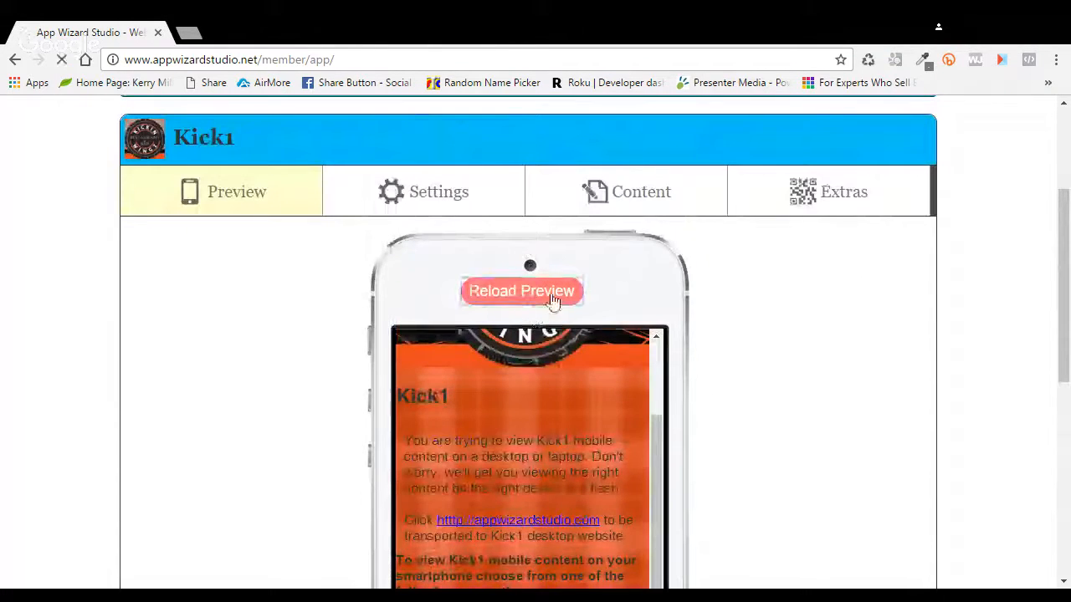
pyautogui.click(552, 295)
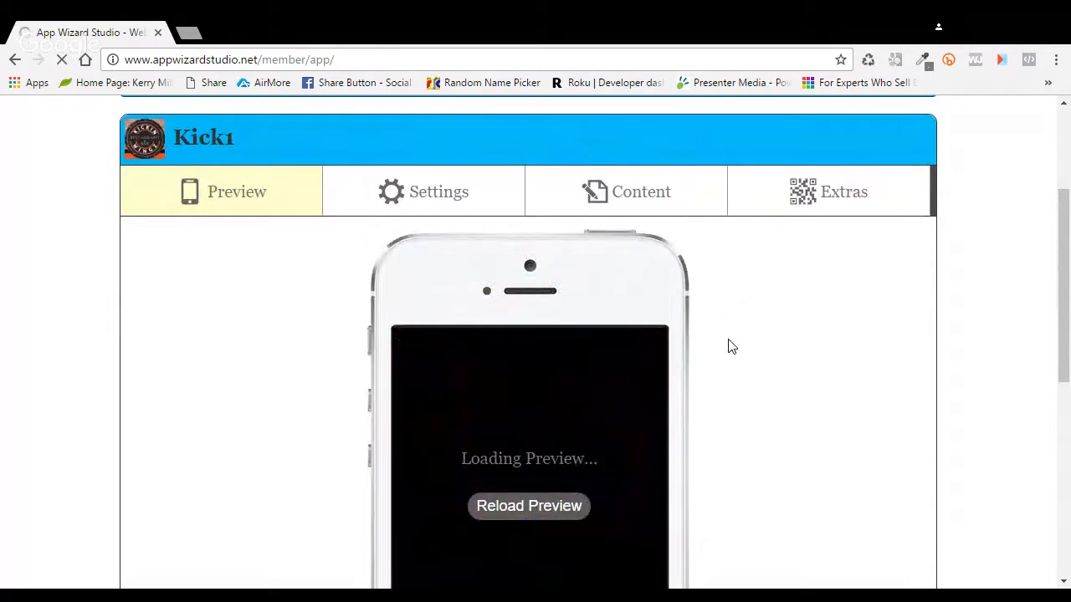
pyautogui.scroll(-2, 729, 346)
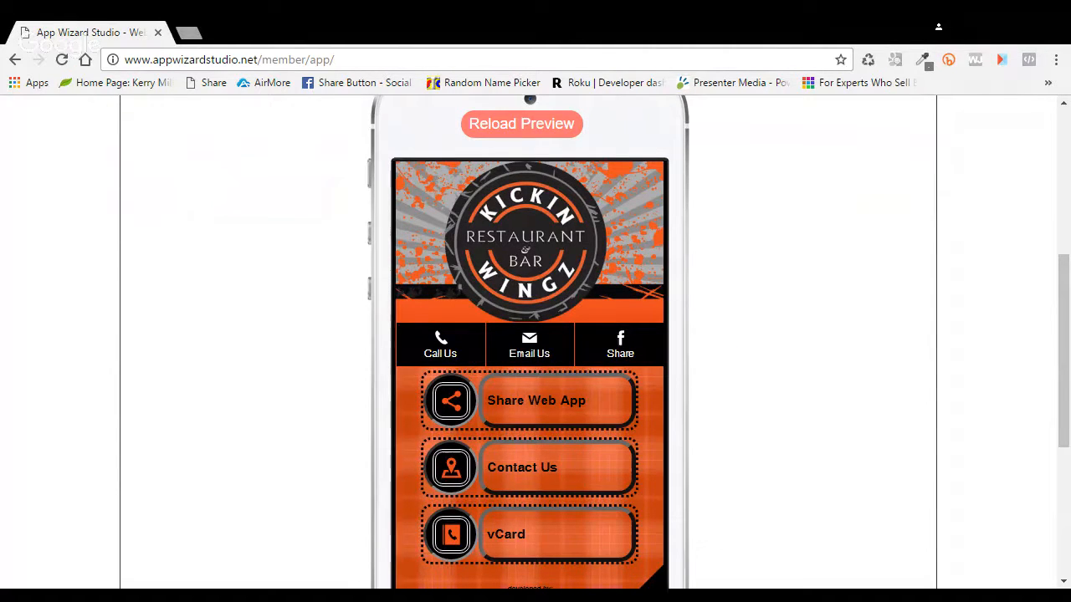
pyautogui.scroll(5, 536, 335)
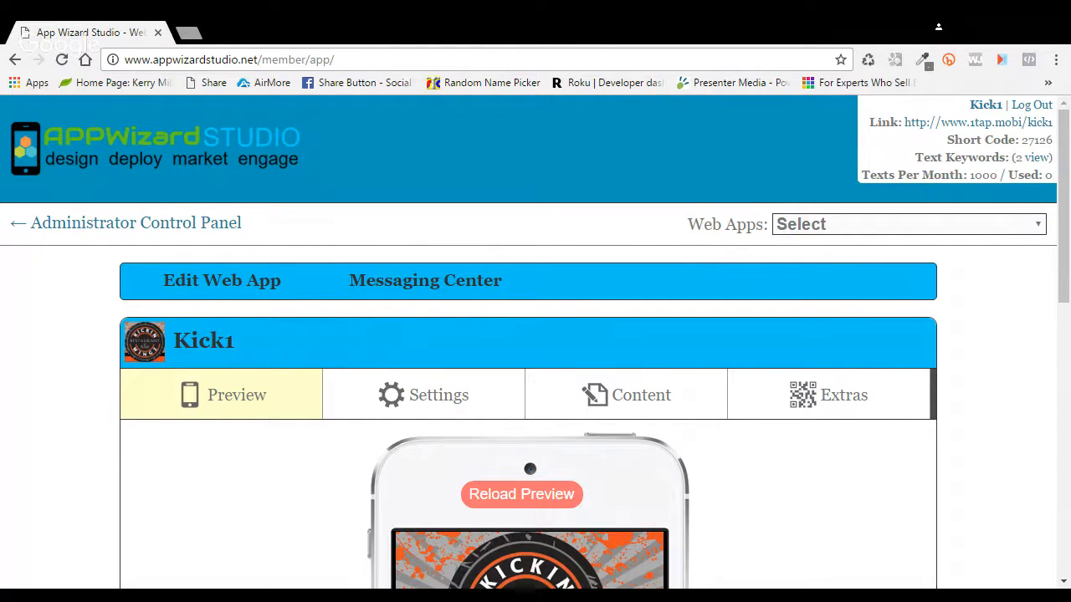
# Step: Go back to the Administrator Control Panel and open Kick1's content for editing
pyautogui.click(206, 225)
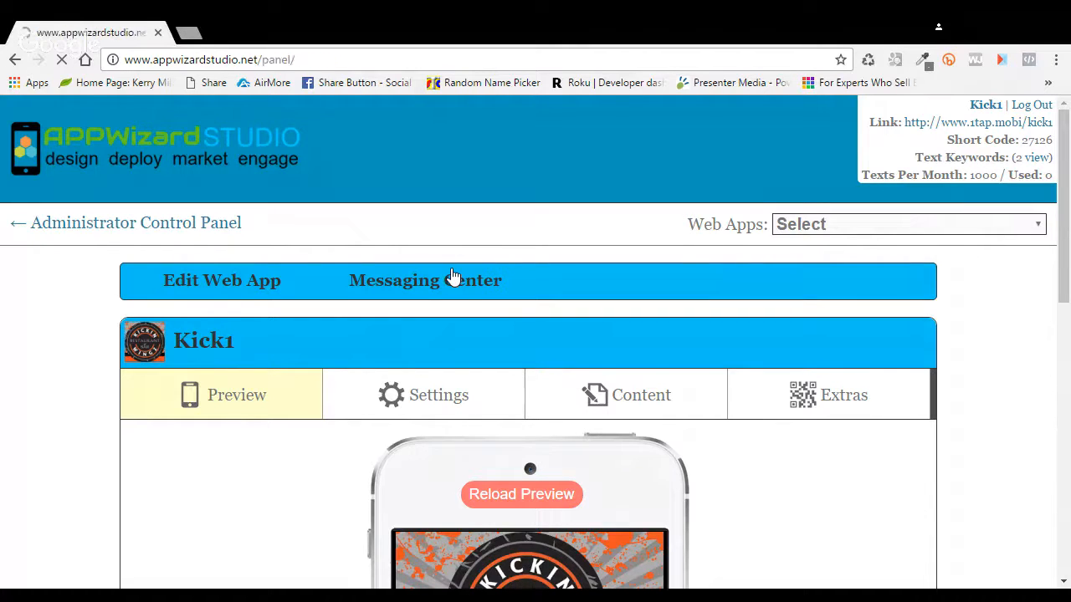
pyautogui.scroll(-1, 418, 324)
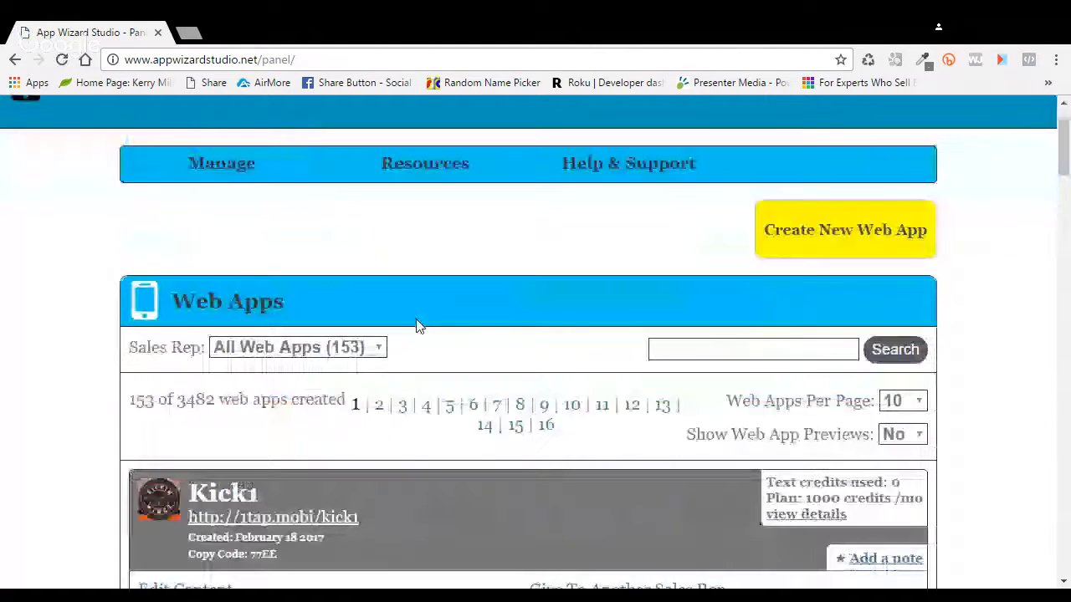
pyautogui.scroll(-1, 418, 325)
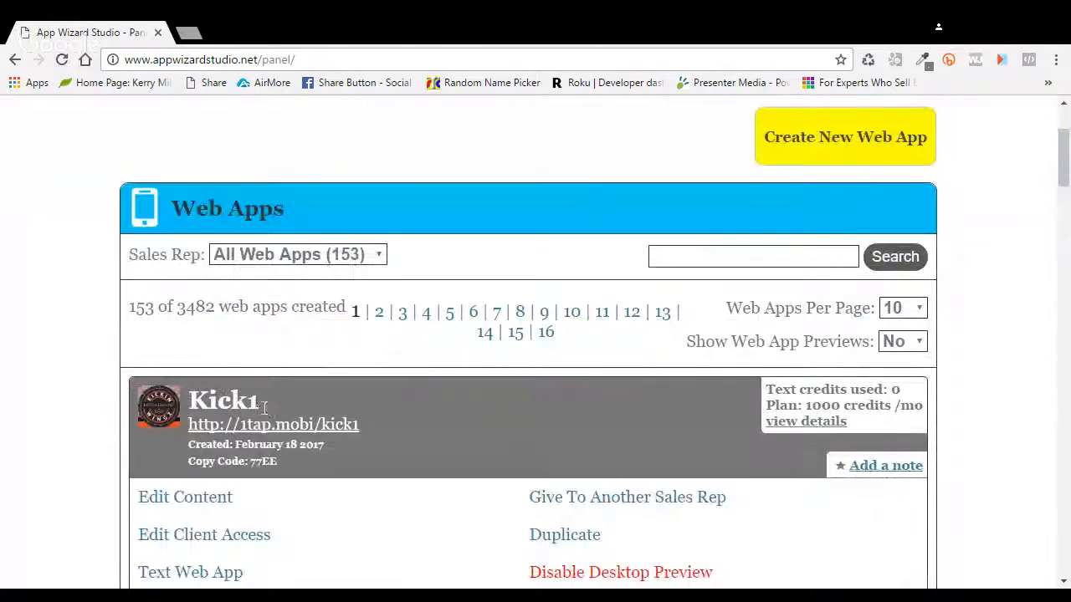
pyautogui.scroll(-1, 281, 328)
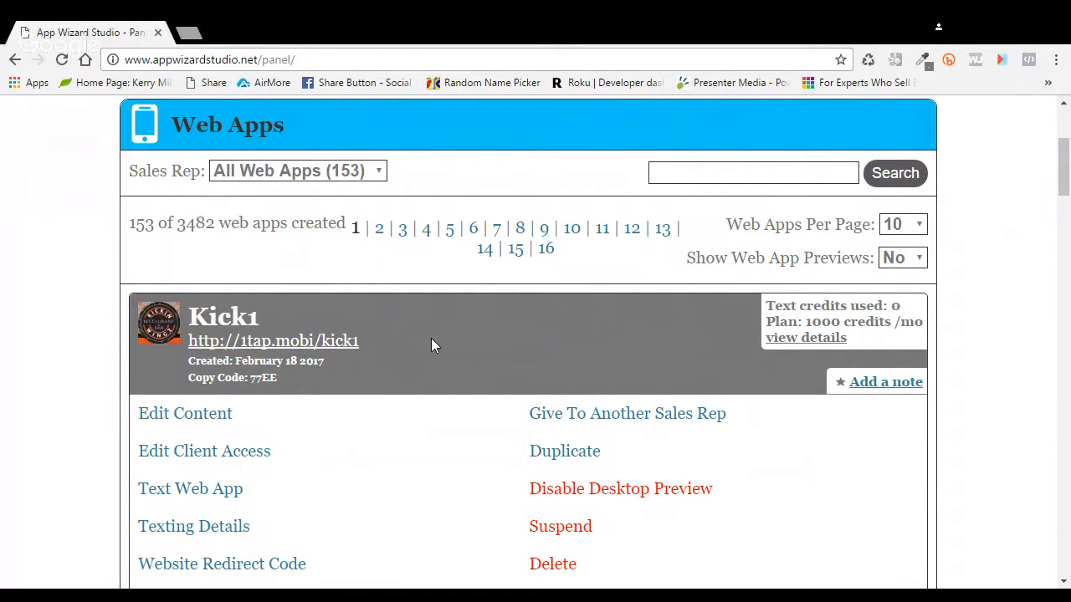
pyautogui.click(209, 420)
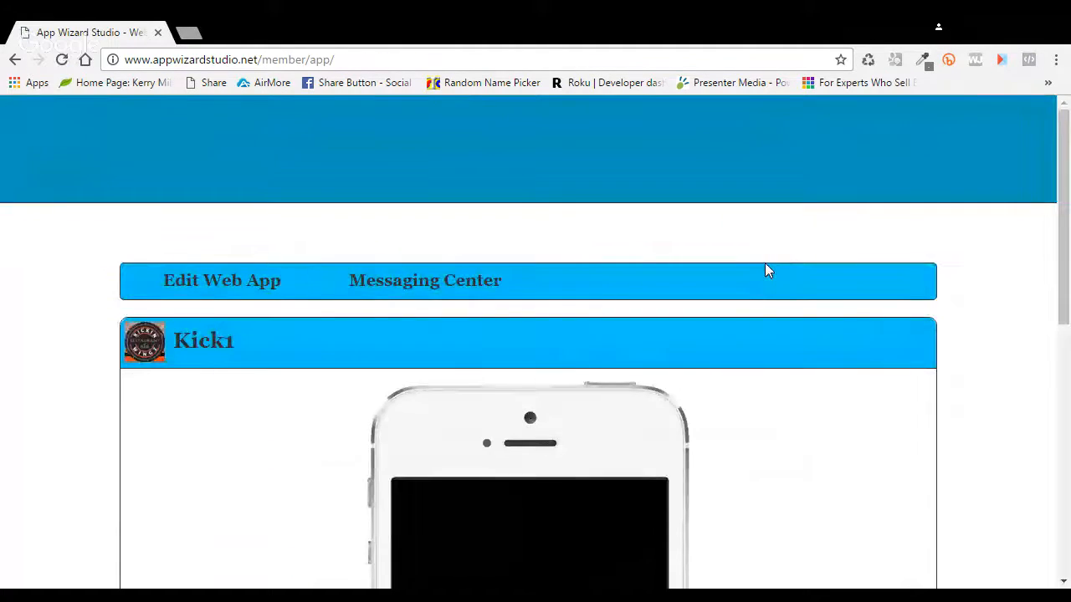
# Step: Reload the Kick1 preview, check it, then show the Content sections list
pyautogui.scroll(-3, 801, 275)
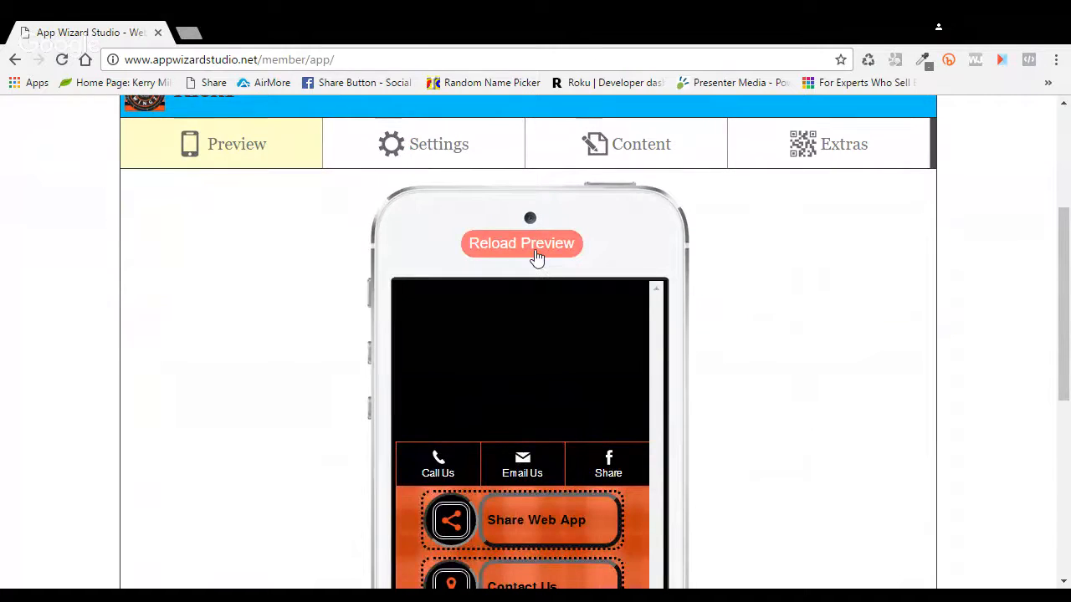
pyautogui.click(536, 251)
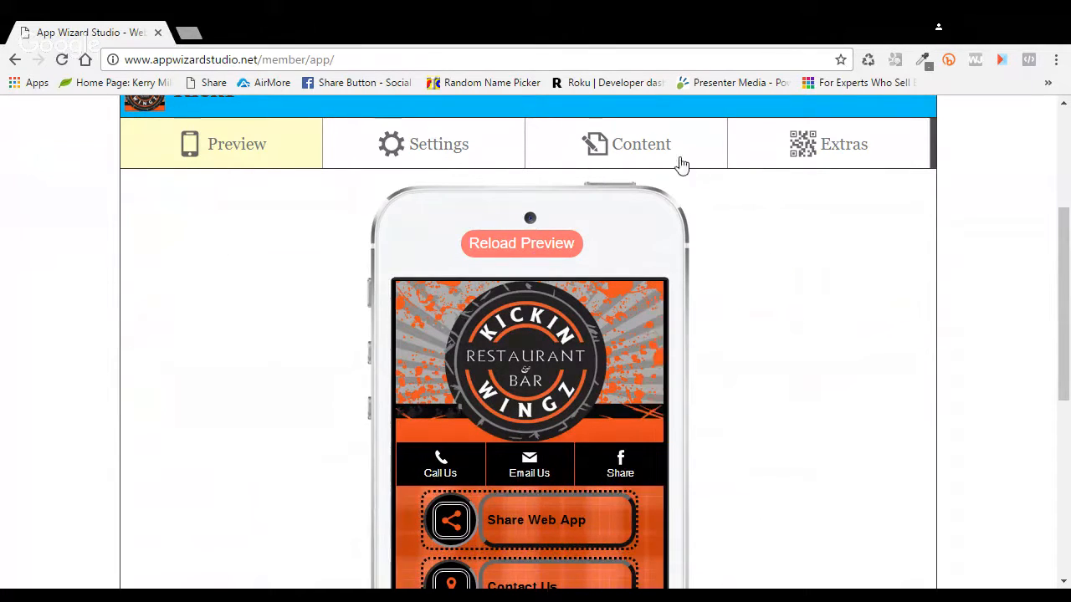
pyautogui.click(652, 153)
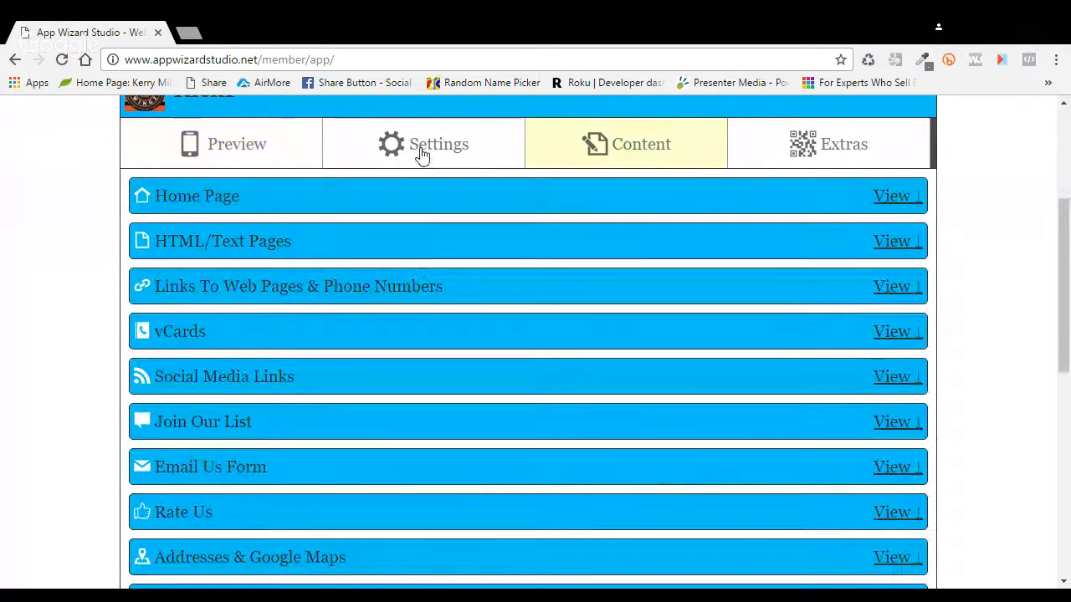
pyautogui.click(240, 148)
pyautogui.scroll(-2, 843, 315)
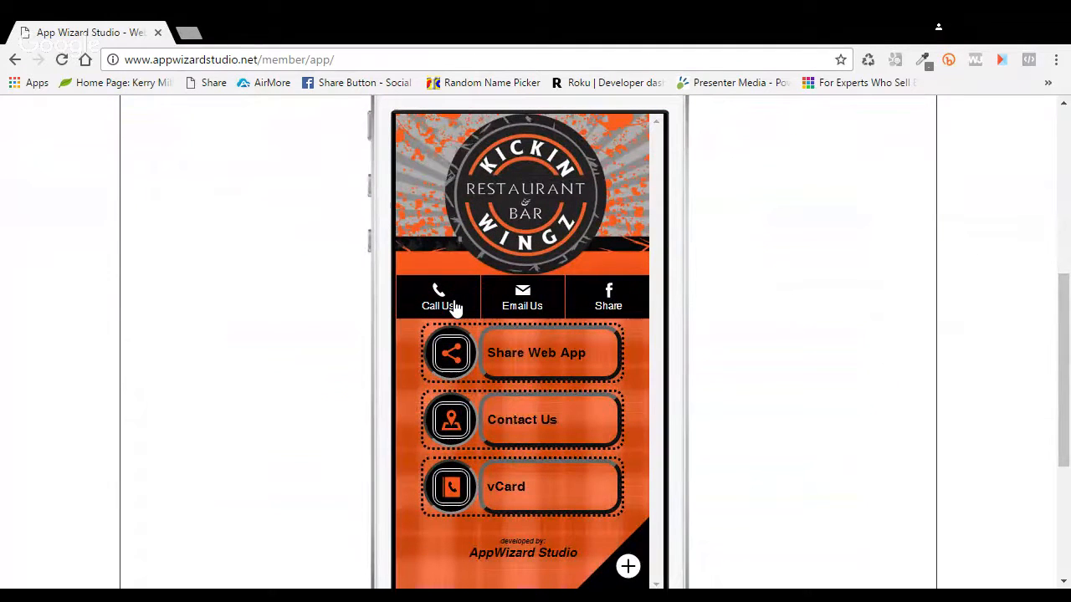
pyautogui.scroll(2, 807, 338)
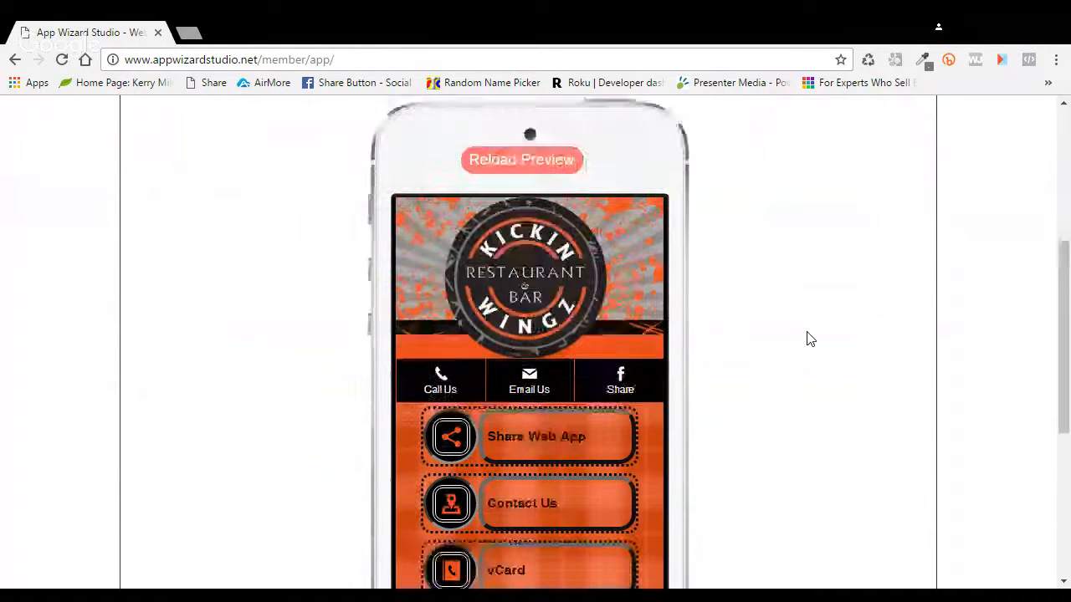
pyautogui.scroll(1, 807, 339)
pyautogui.click(652, 234)
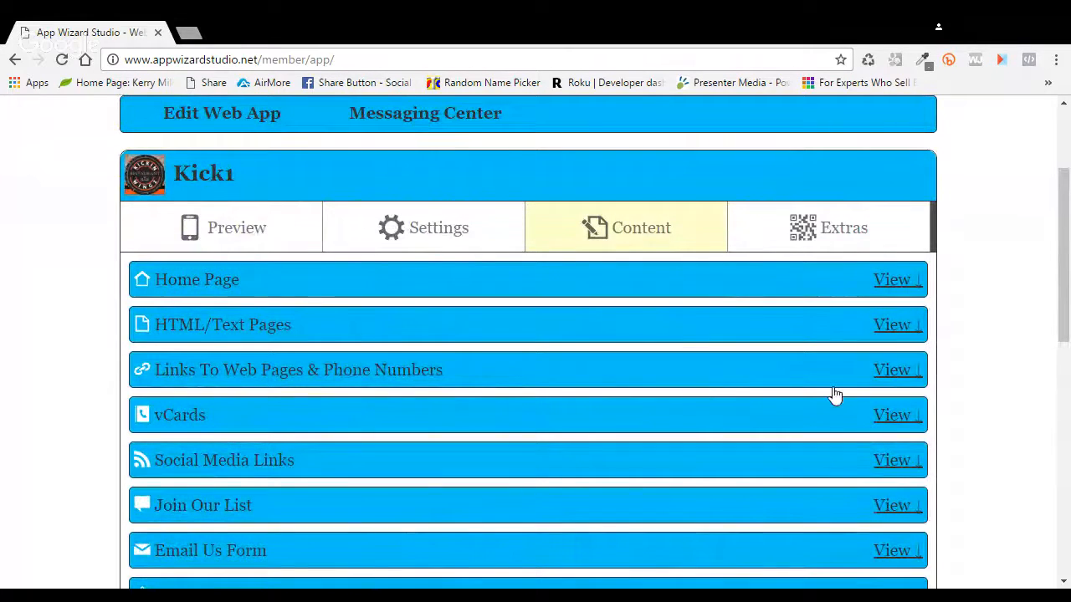
pyautogui.click(903, 378)
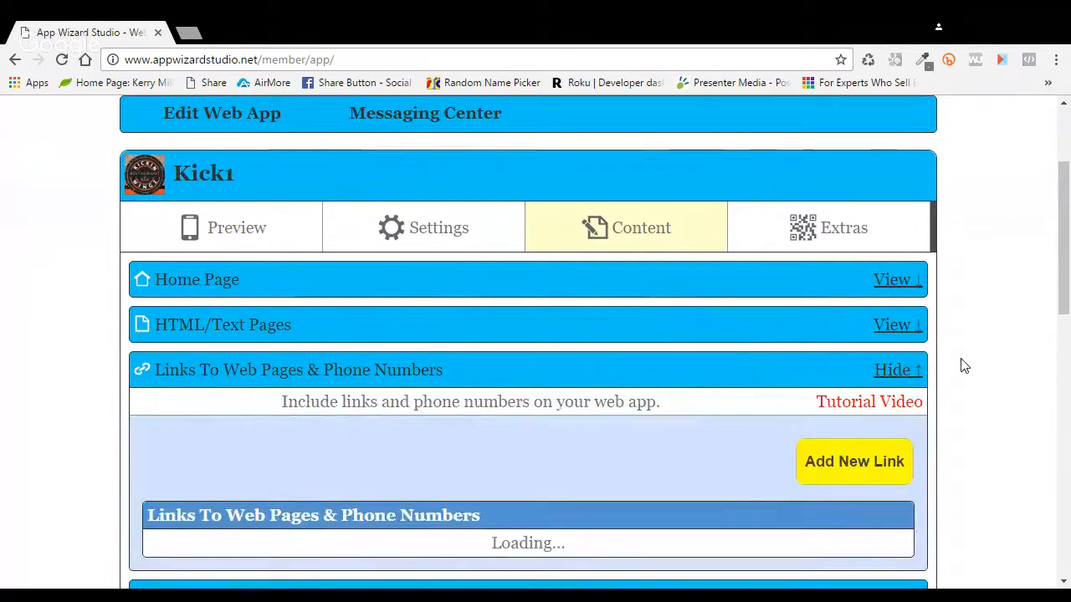
pyautogui.scroll(-2, 963, 366)
pyautogui.scroll(-1, 961, 360)
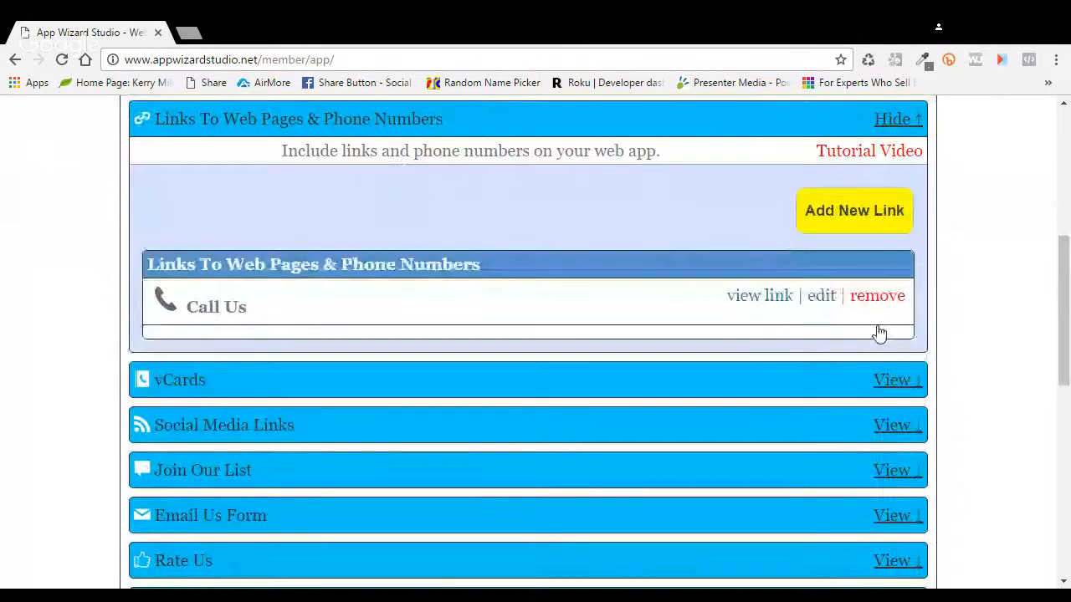
pyautogui.click(875, 333)
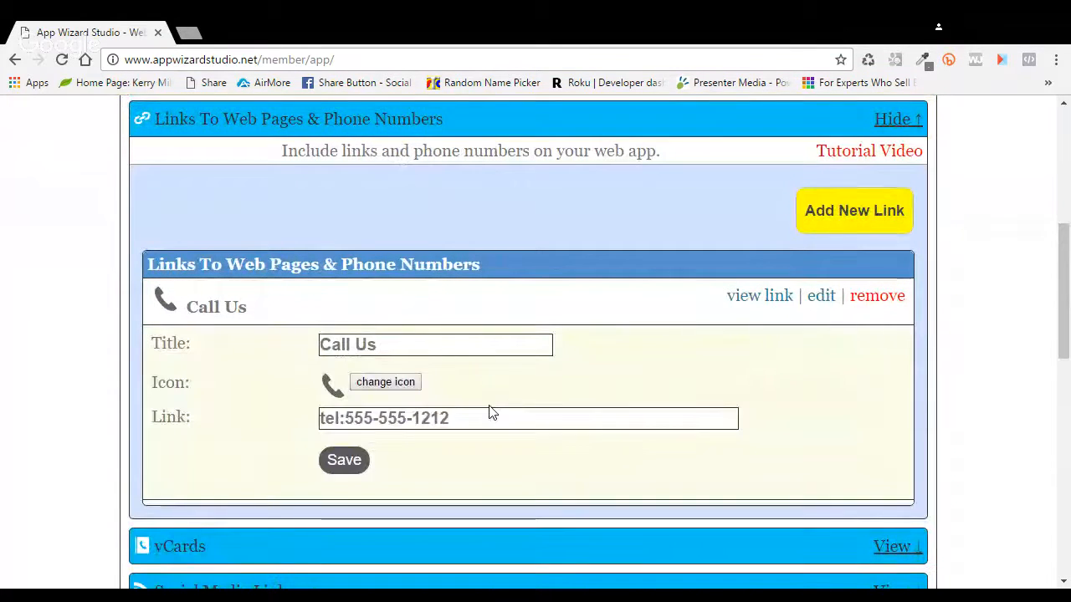
pyautogui.moveTo(472, 423); pyautogui.dragTo(354, 418)
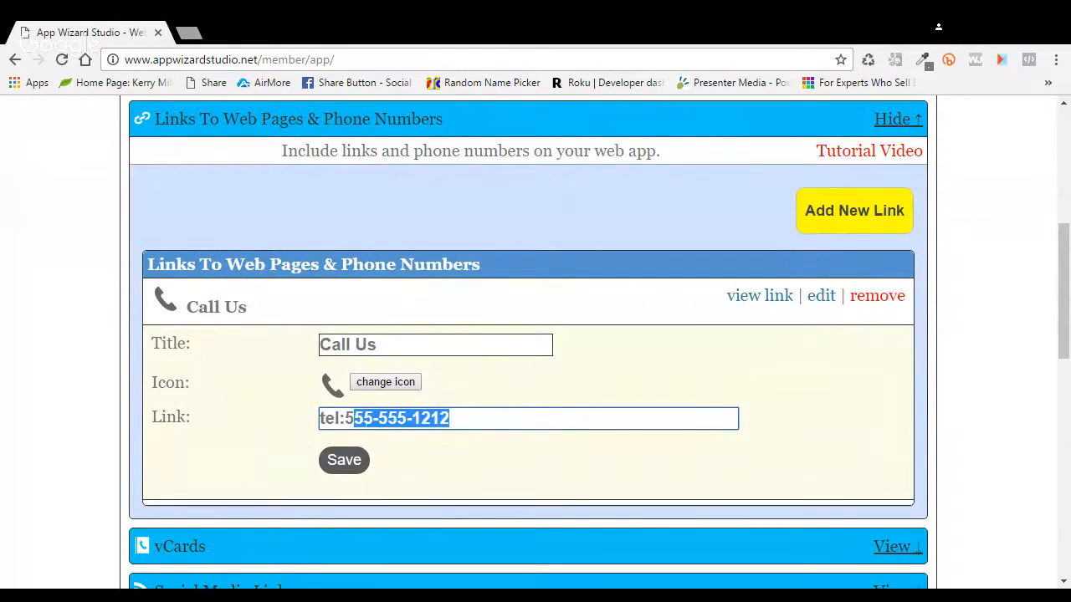
pyautogui.moveTo(456, 420); pyautogui.dragTo(346, 422)
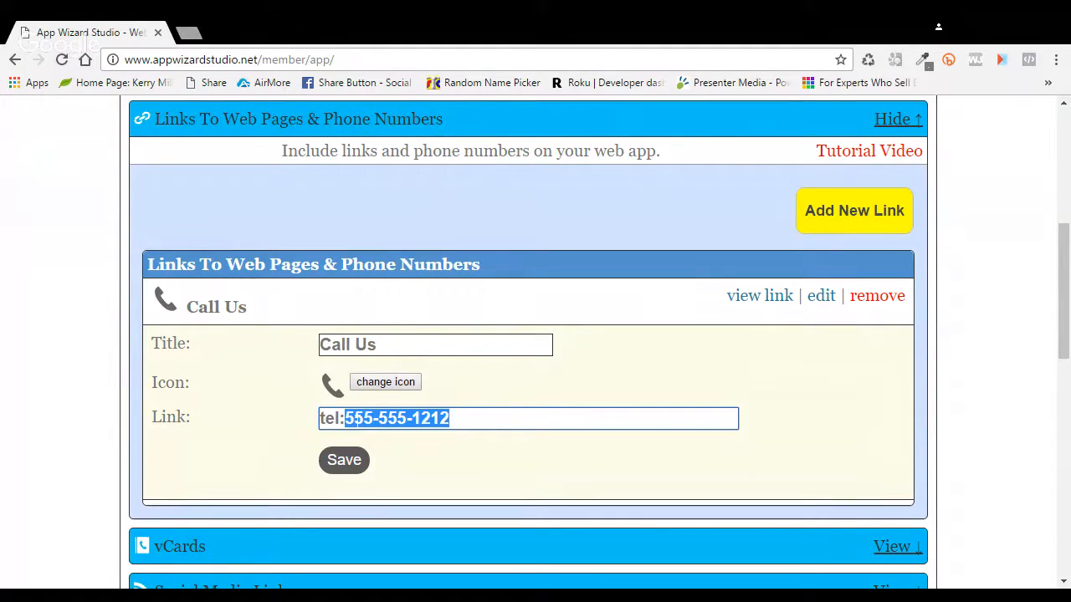
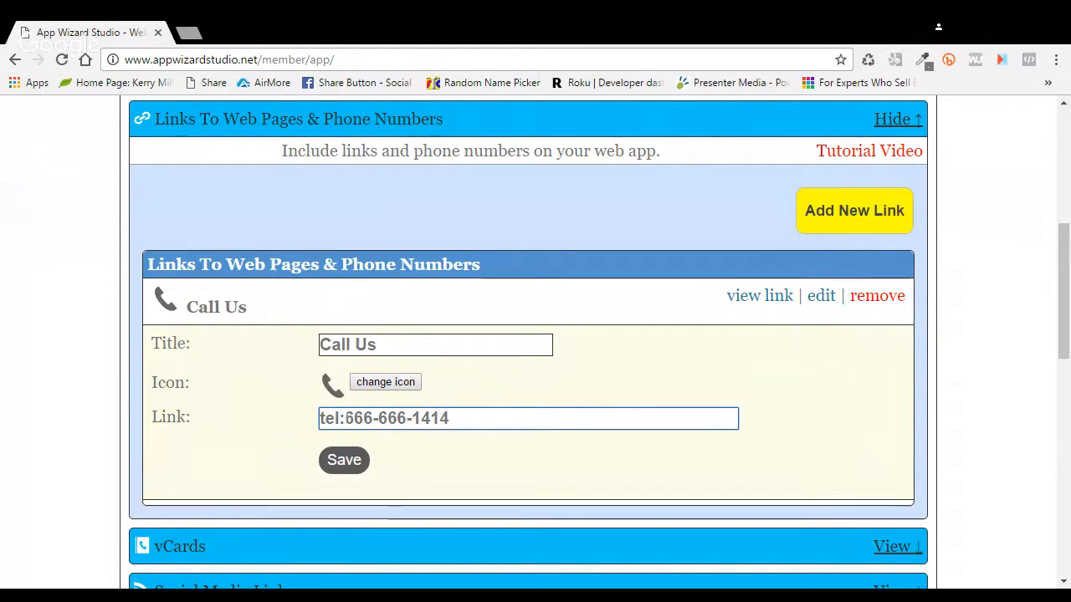
pyautogui.click(344, 461)
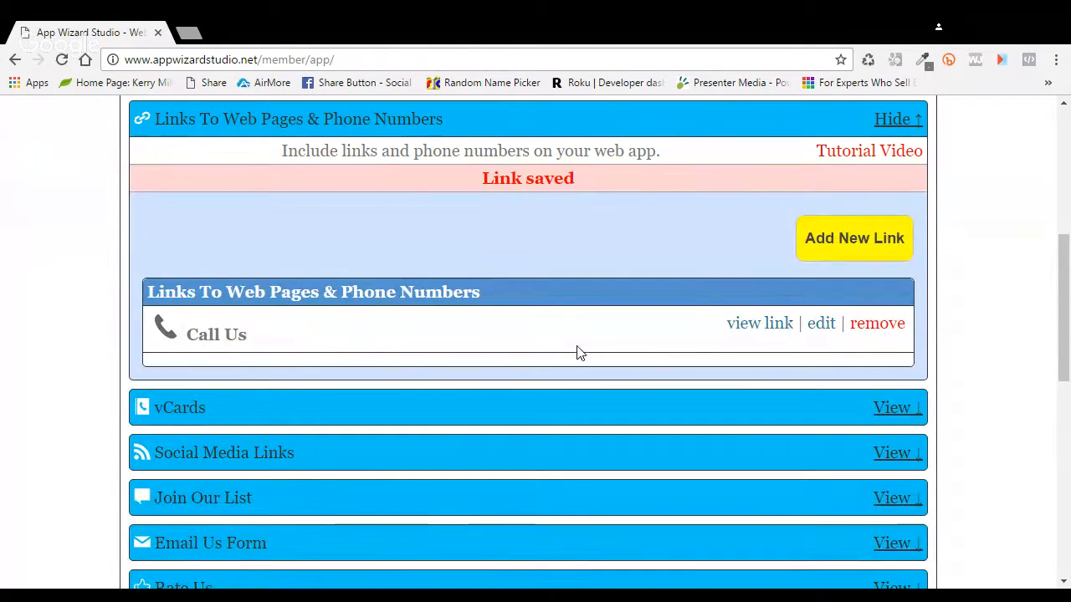
# Step: Scroll back up and return to the Kick1 app preview
pyautogui.scroll(1, 549, 352)
pyautogui.scroll(3, 550, 352)
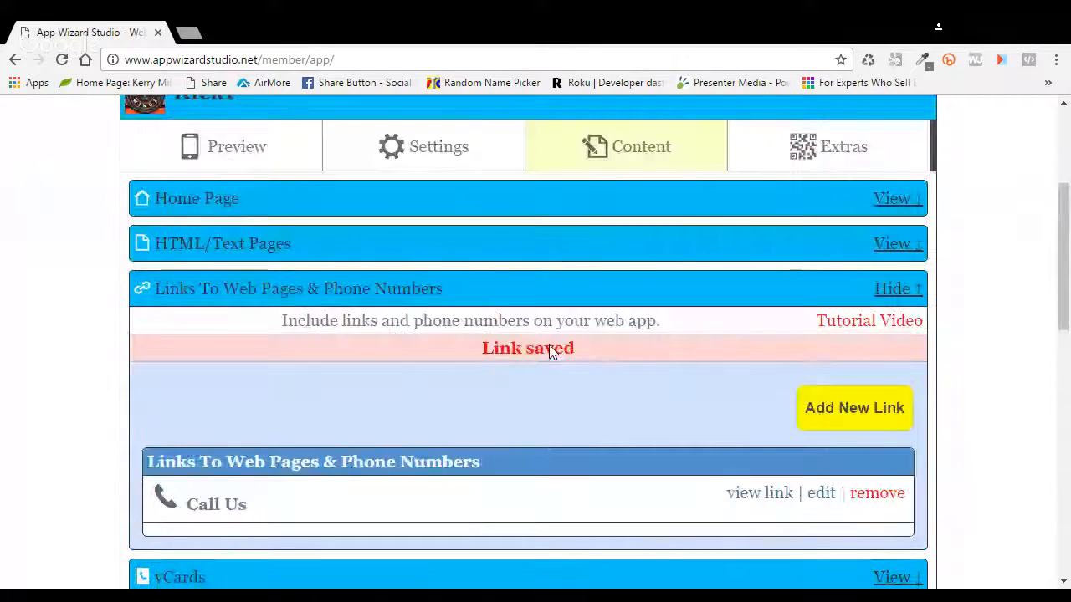
pyautogui.scroll(2, 548, 345)
pyautogui.click(308, 243)
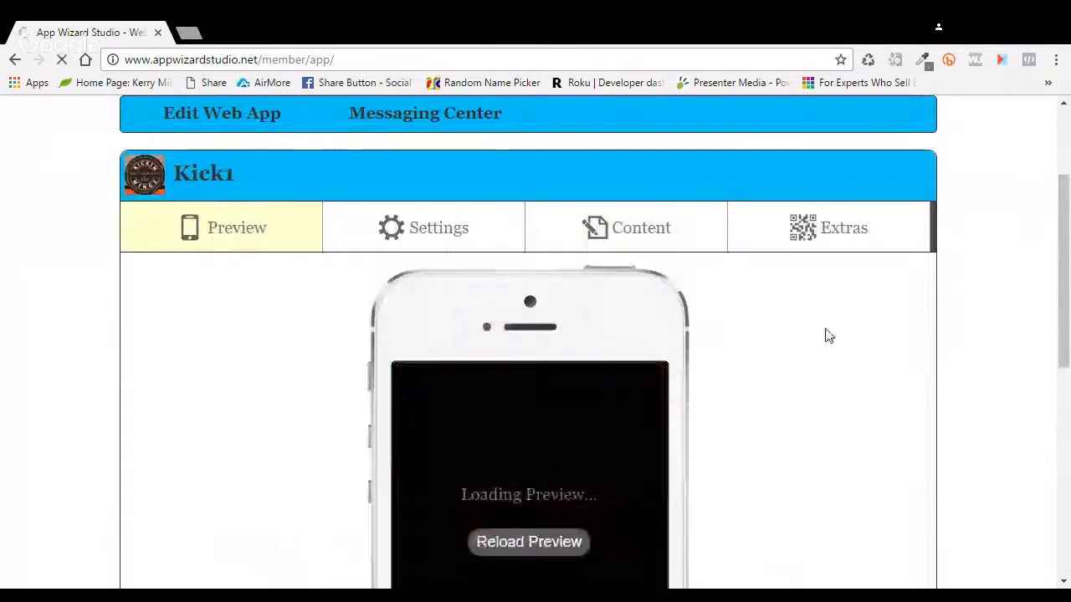
# Step: Scroll through the Kick1 phone preview, then show the Settings sections
pyautogui.scroll(-3, 825, 334)
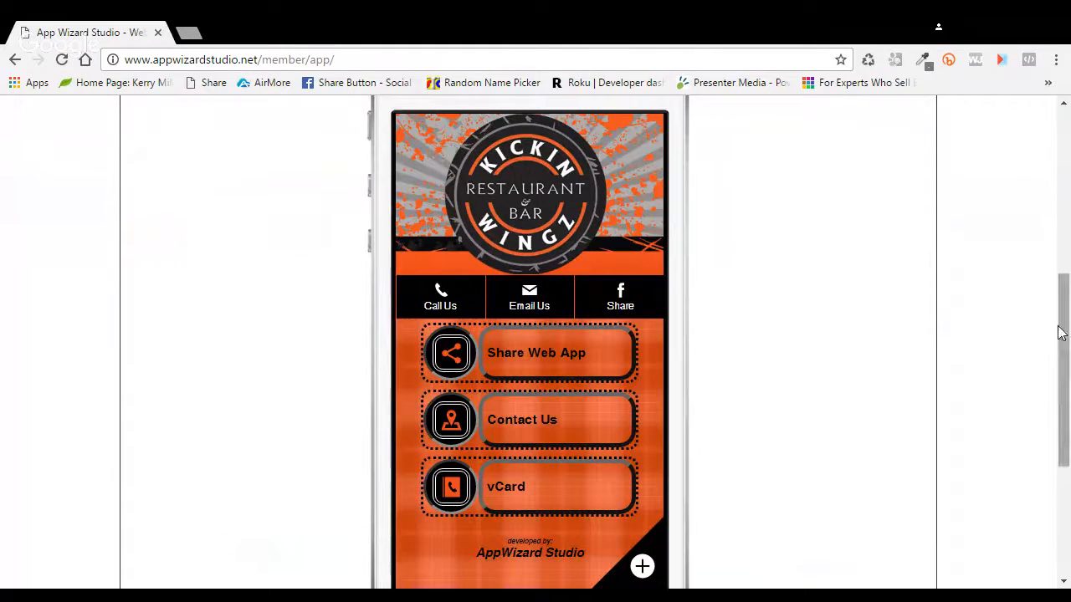
pyautogui.moveTo(1065, 360); pyautogui.dragTo(1065, 447)
pyautogui.scroll(-1, 1020, 414)
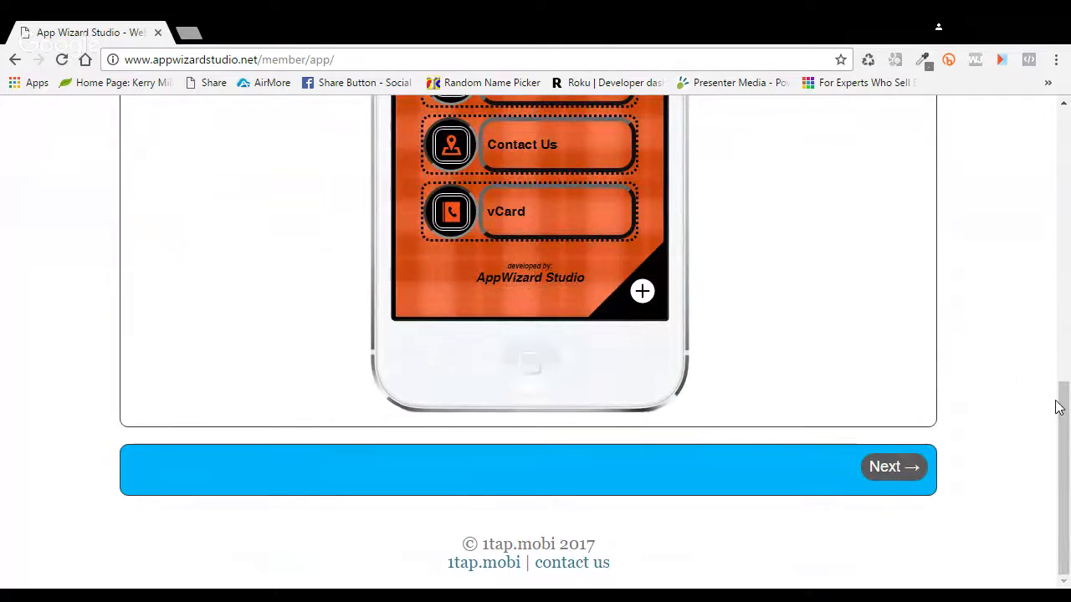
pyautogui.moveTo(1058, 407); pyautogui.dragTo(1065, 272)
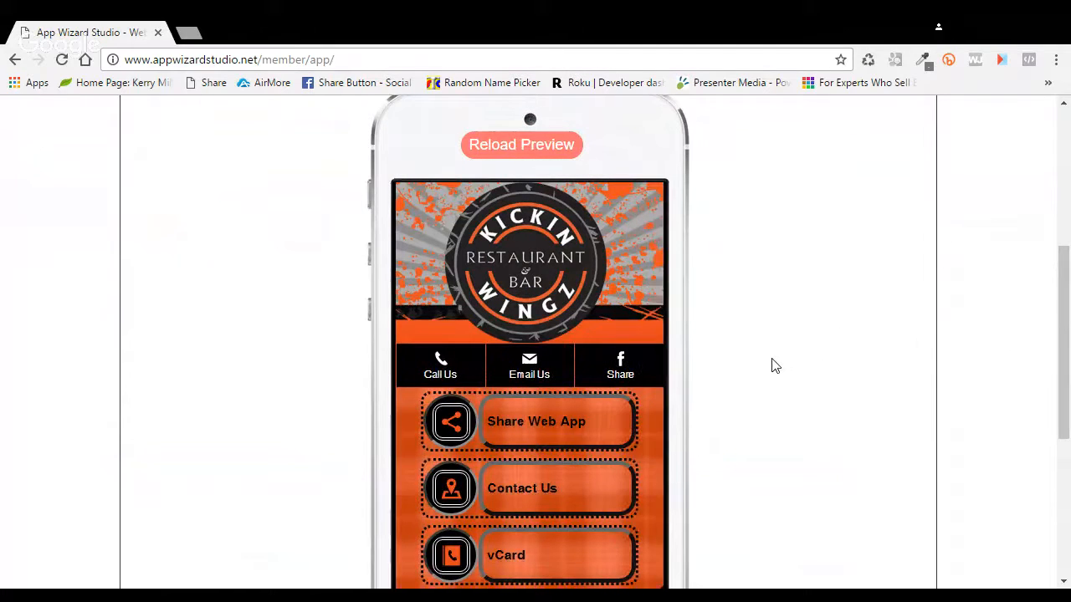
pyautogui.scroll(1, 772, 363)
pyautogui.scroll(2, 772, 363)
pyautogui.click(444, 214)
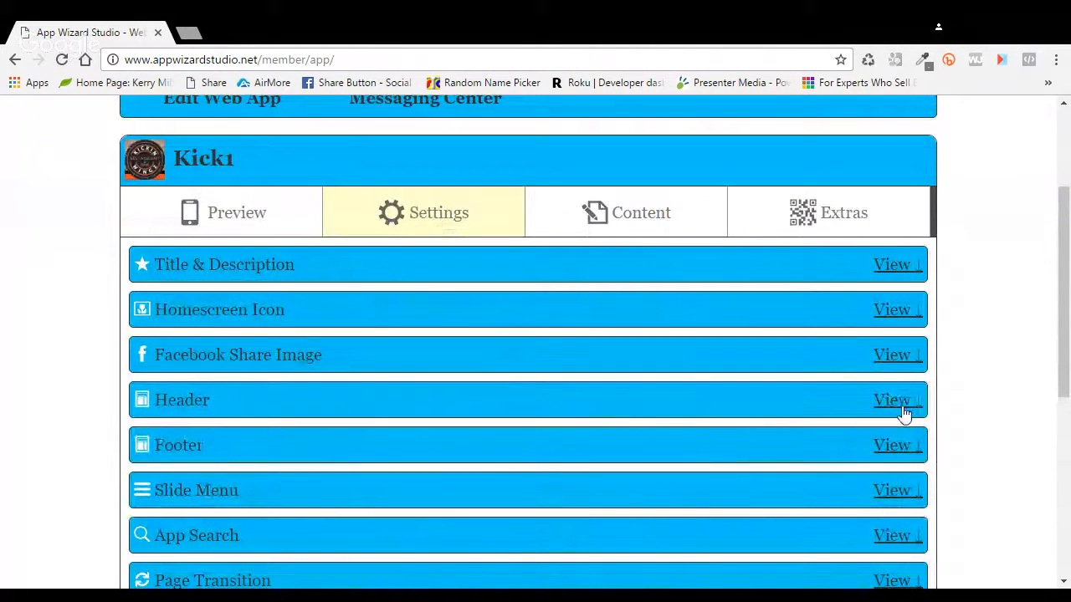
# Step: Expand the Header settings, its Tab Bar, and the Call Us tab link
pyautogui.click(895, 401)
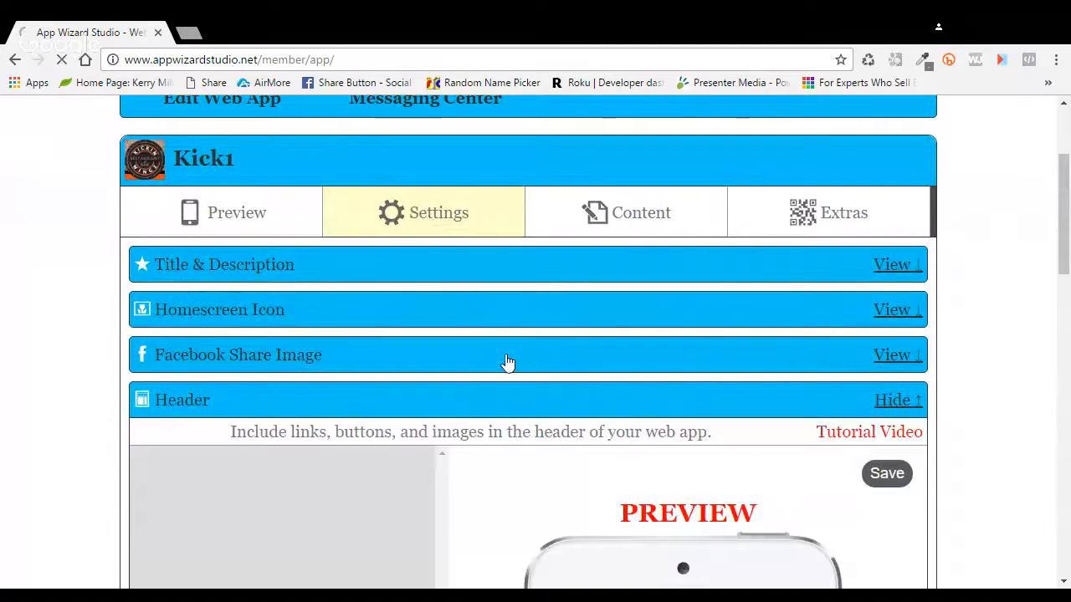
pyautogui.scroll(-4, 506, 362)
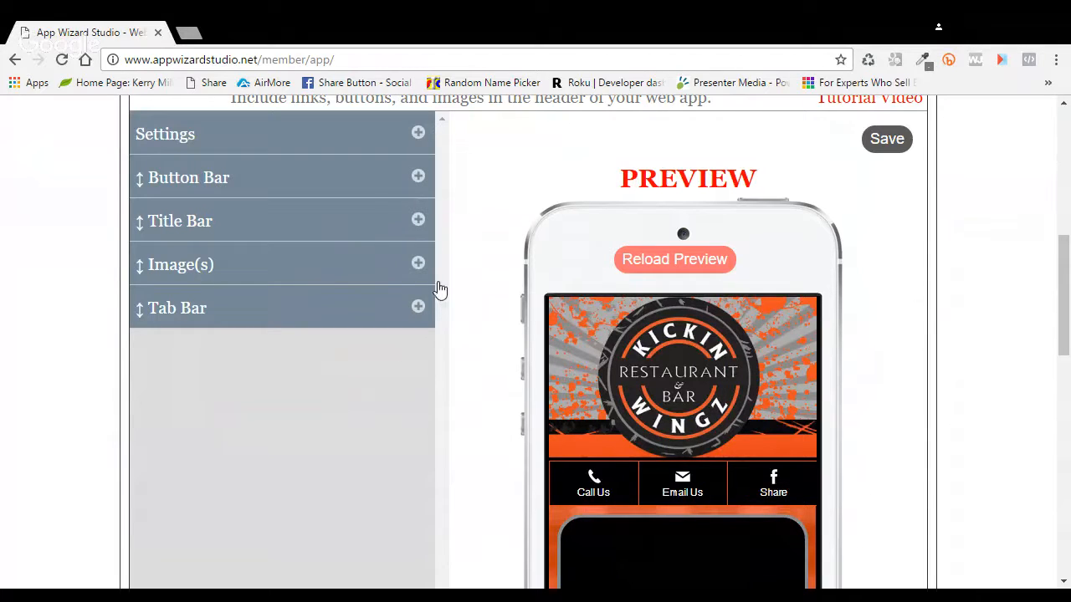
pyautogui.click(427, 316)
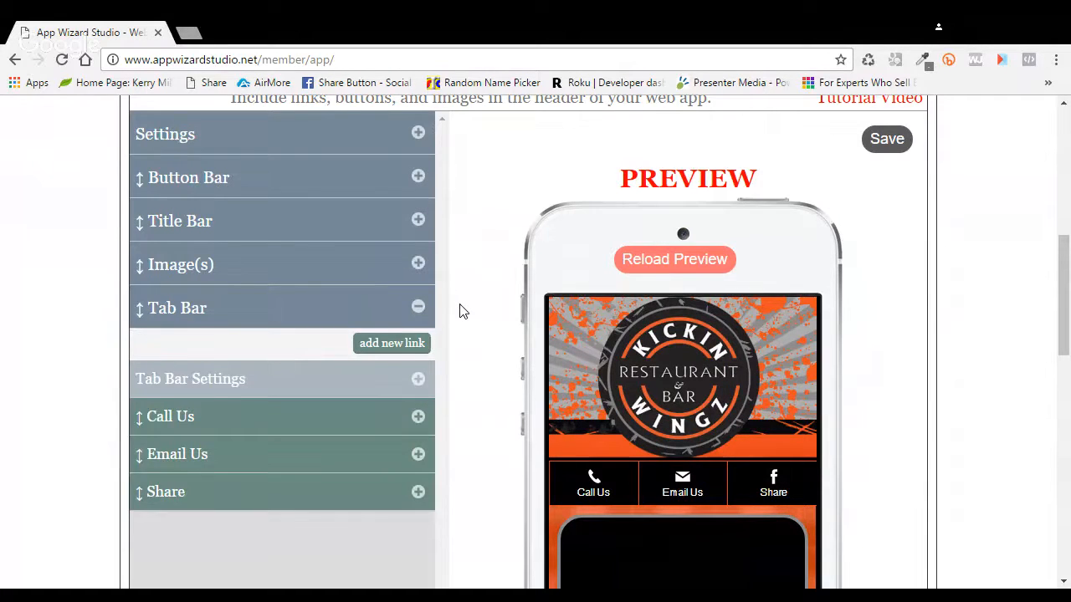
pyautogui.scroll(-1, 463, 311)
pyautogui.click(427, 336)
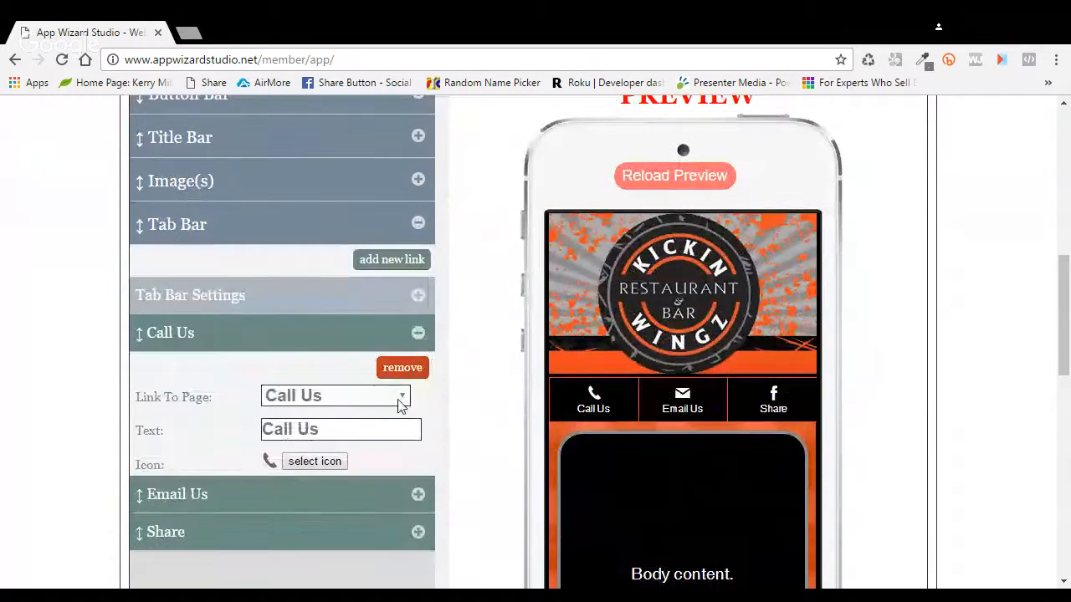
# Step: Switch the Call Us tab's Link To Page to Join Our List, then back to Call Us
pyautogui.click(334, 316)
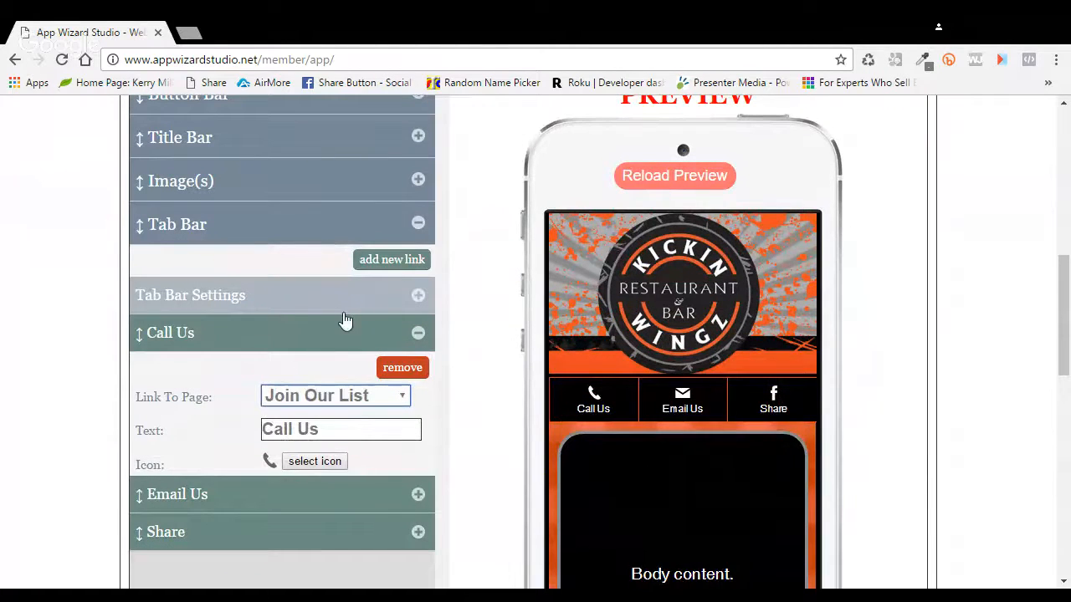
pyautogui.press('Up')
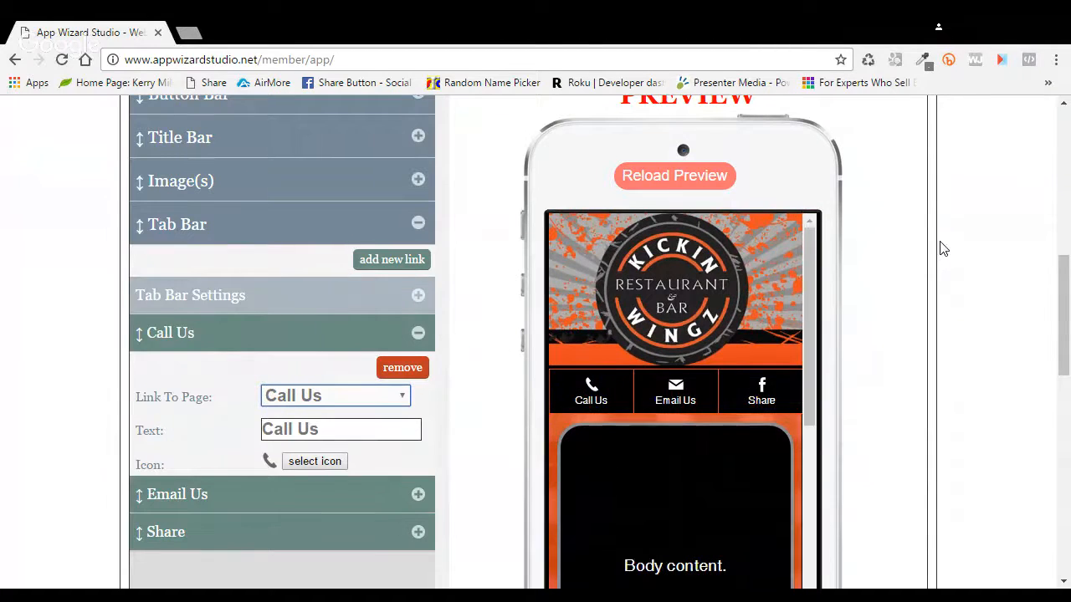
pyautogui.scroll(2, 1052, 332)
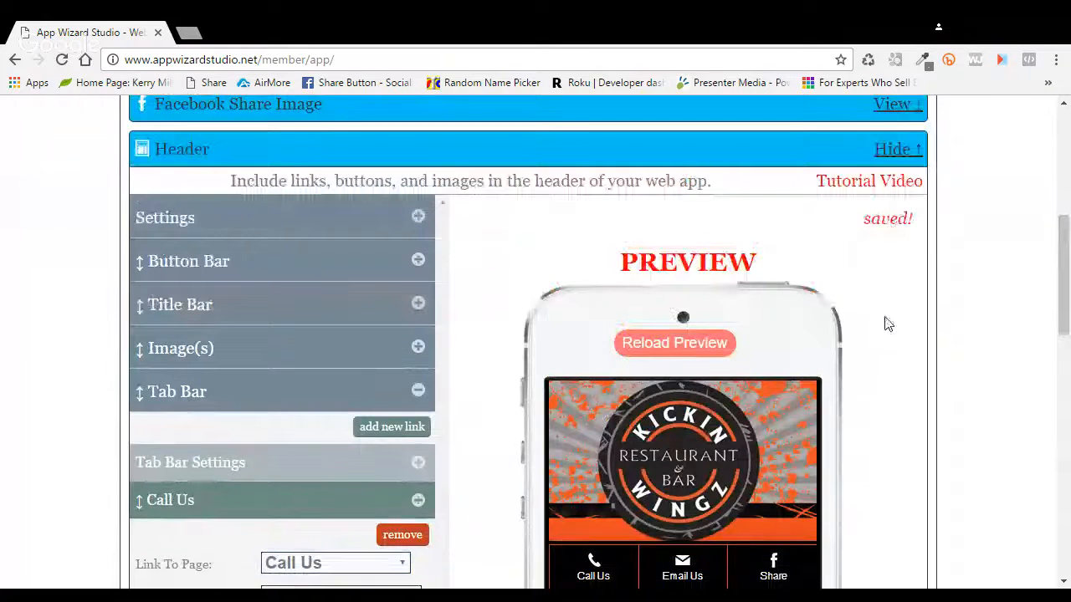
pyautogui.scroll(-1, 889, 325)
pyautogui.scroll(-1, 888, 325)
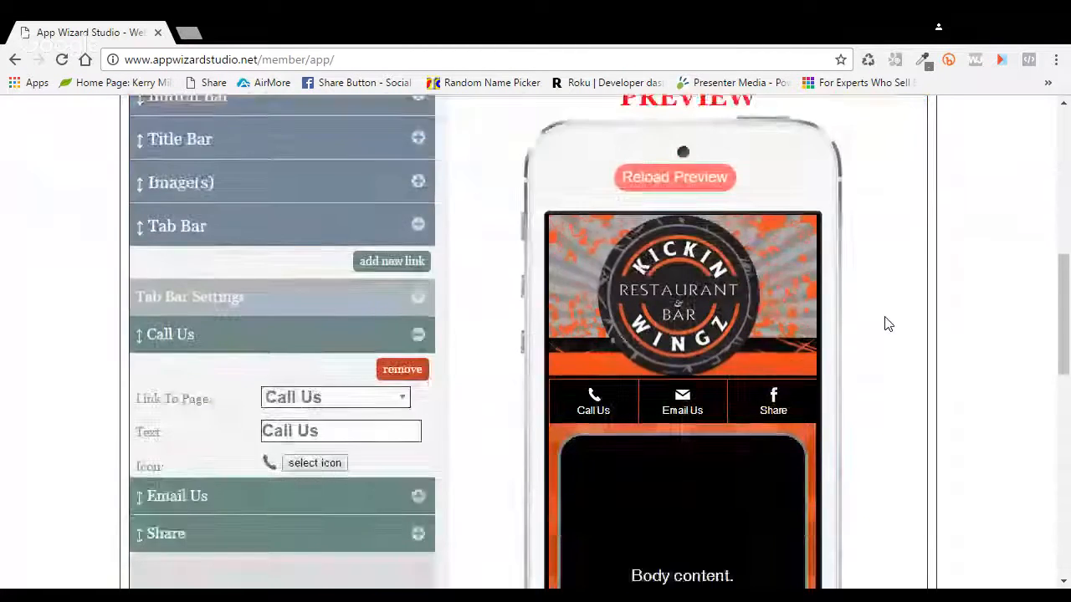
pyautogui.scroll(7, 889, 324)
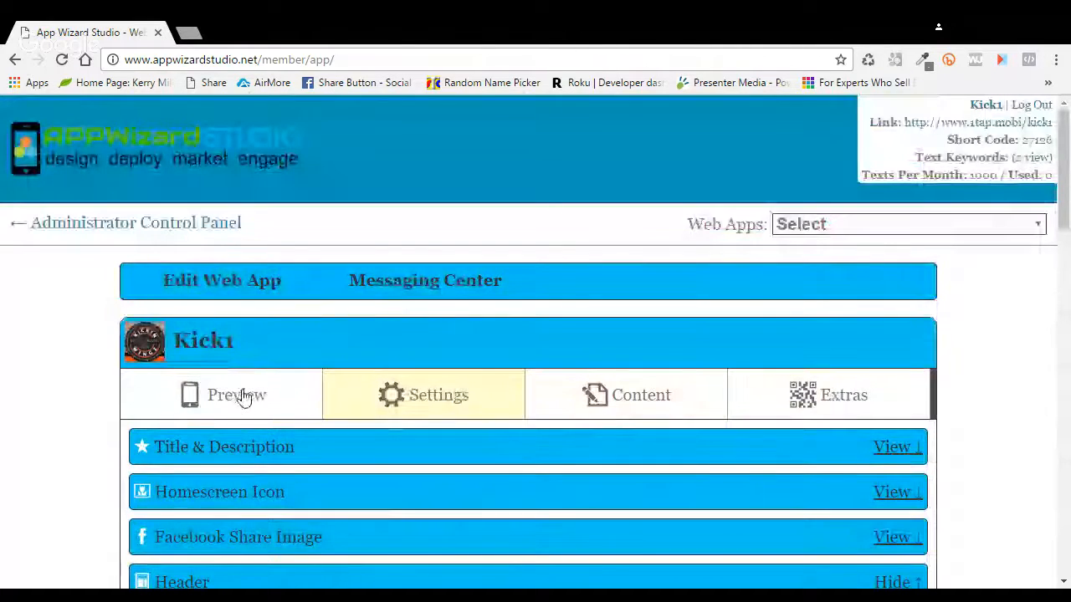
# Step: View the Kick1 preview, then return to the Content sections list
pyautogui.click(242, 398)
pyautogui.scroll(-4, 481, 310)
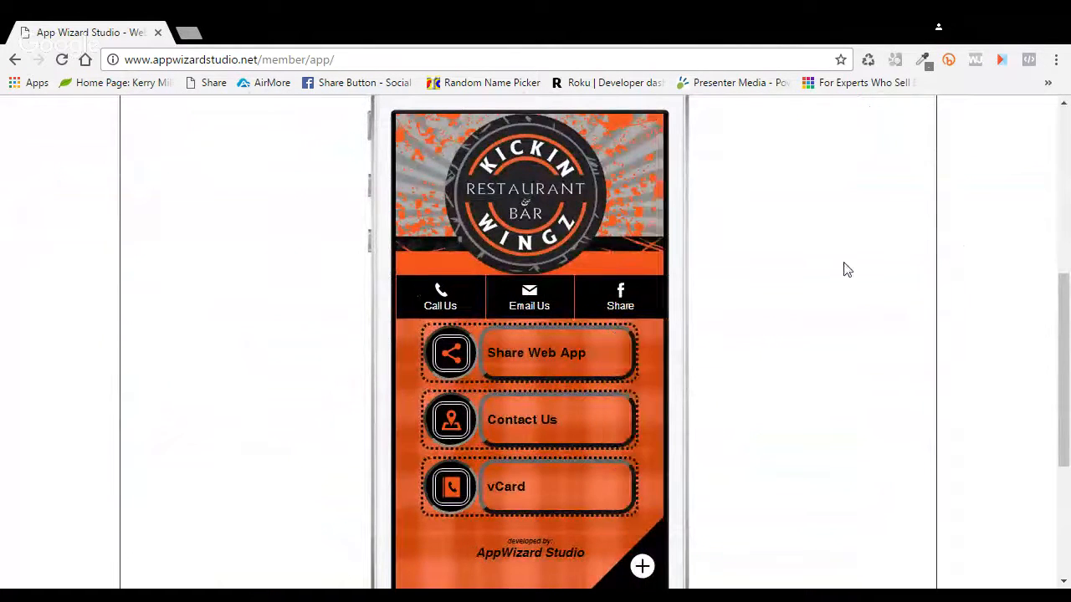
pyautogui.scroll(3, 790, 280)
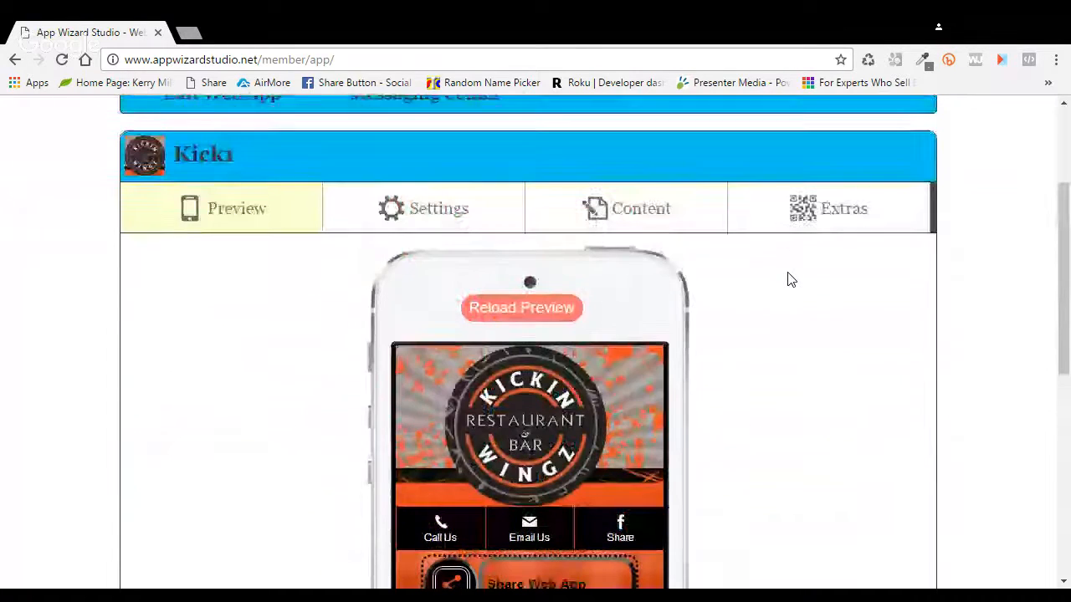
pyautogui.click(678, 242)
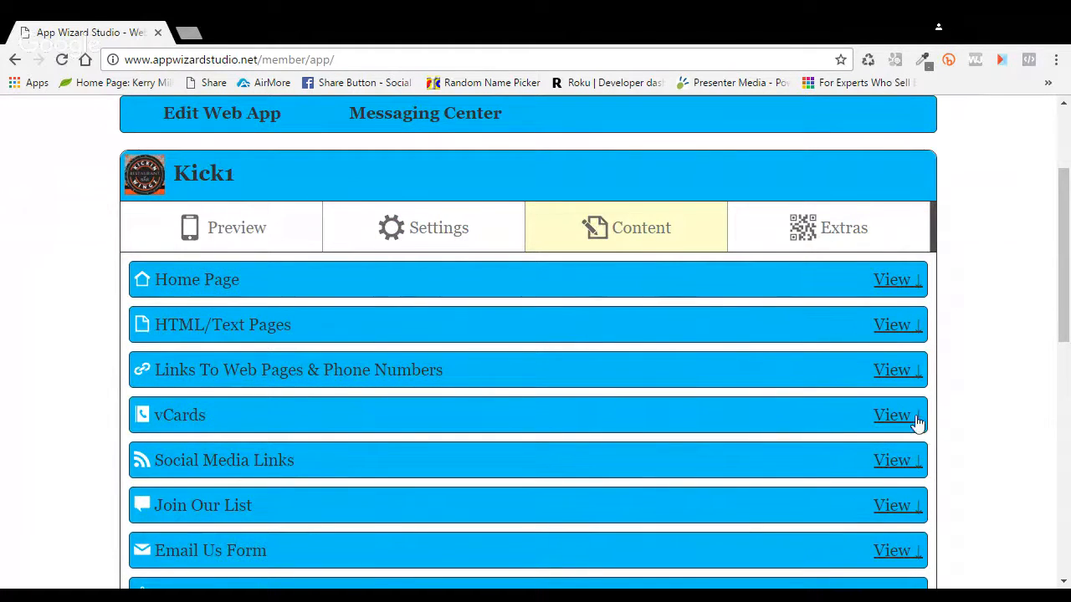
# Step: Remove the Call Us link from Links To Web Pages & Phone Numbers
pyautogui.click(897, 374)
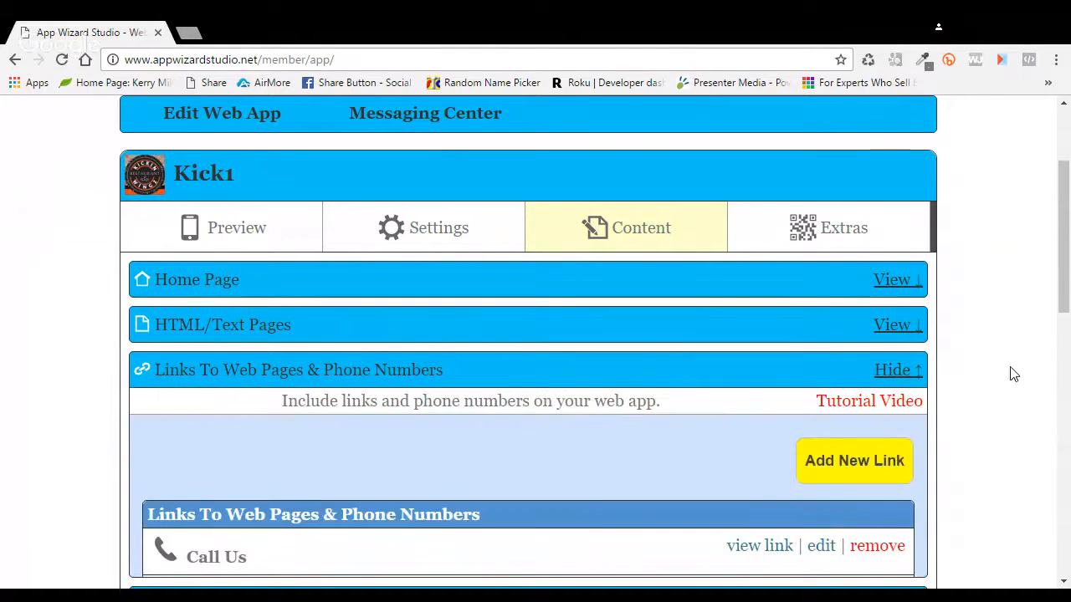
pyautogui.scroll(-2, 999, 376)
pyautogui.click(825, 381)
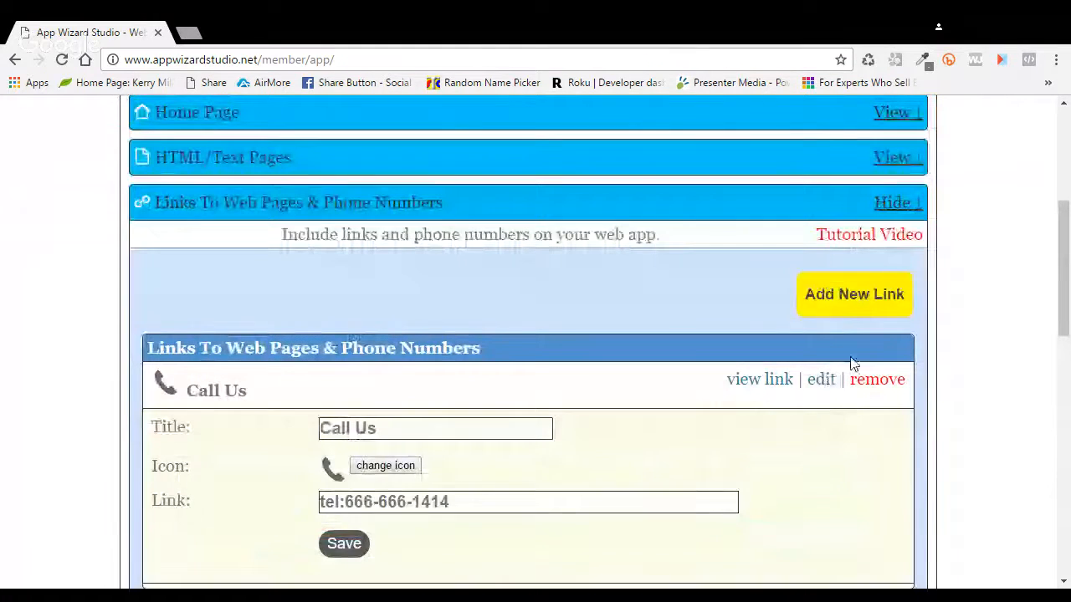
pyautogui.click(890, 382)
pyautogui.click(750, 421)
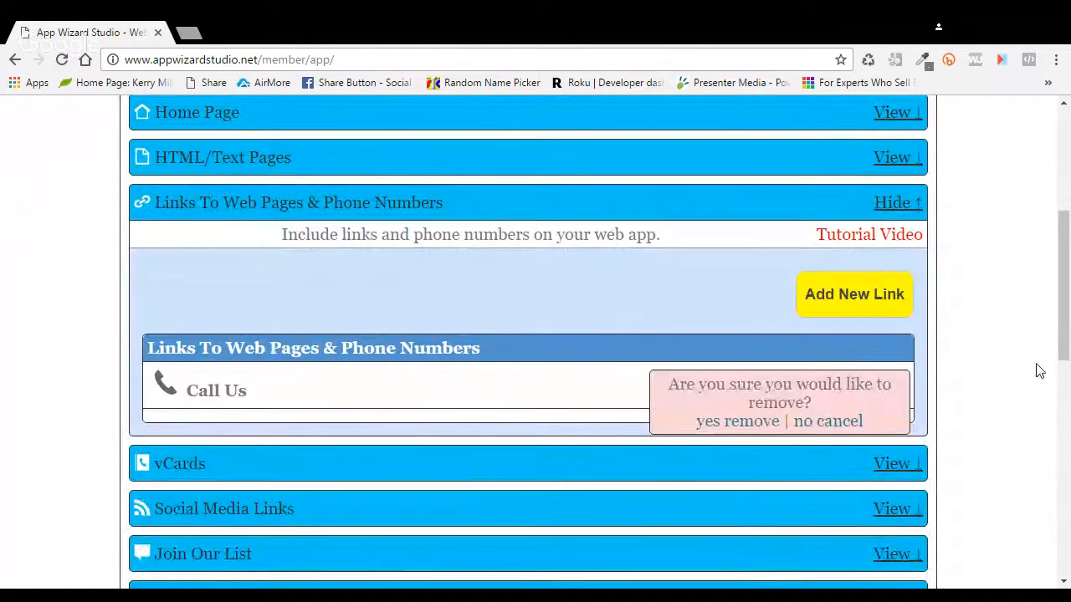
pyautogui.scroll(2, 970, 381)
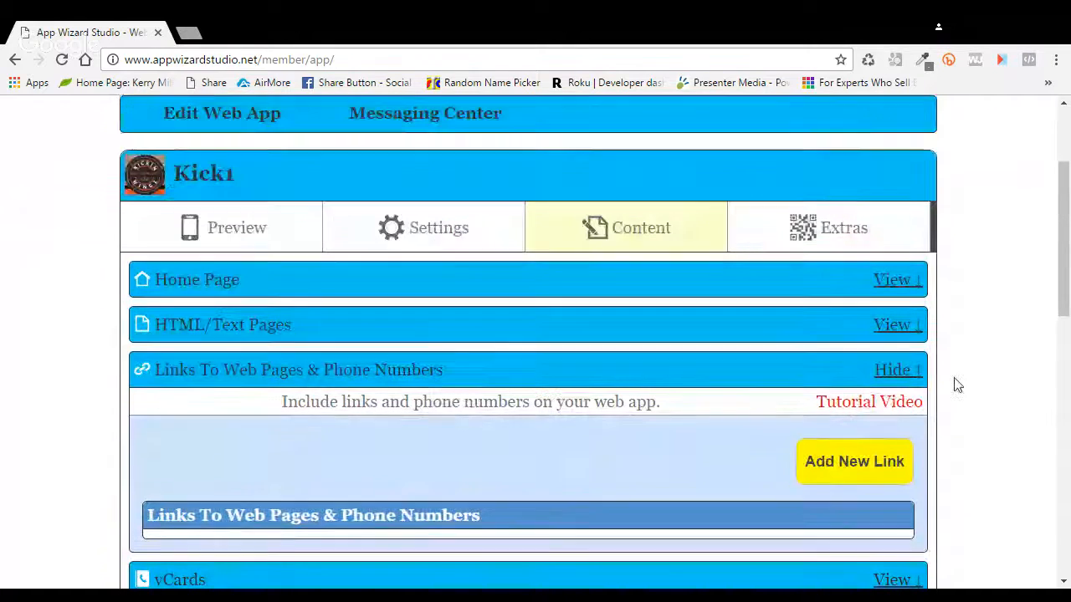
# Step: Reload the preview to show Call Us, Email Us and Share in the header bar
pyautogui.click(244, 230)
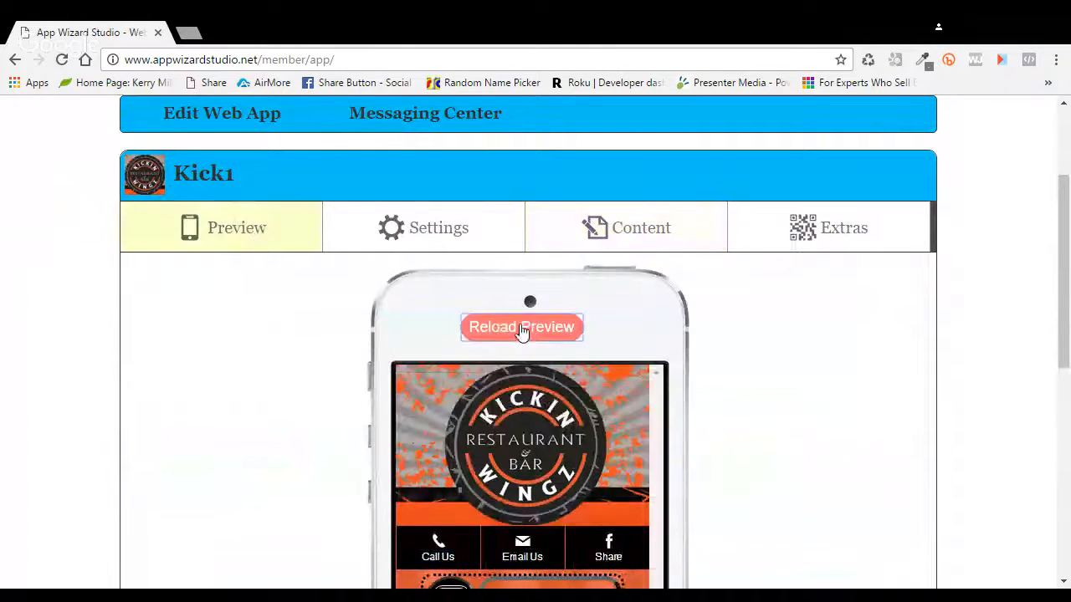
pyautogui.click(524, 328)
pyautogui.scroll(-2, 793, 329)
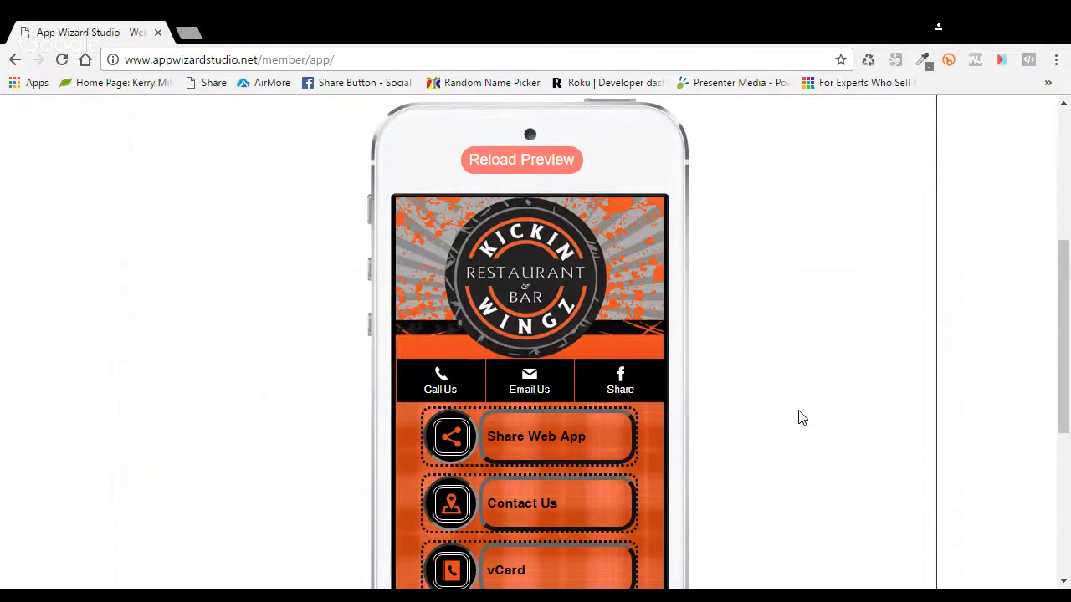
pyautogui.scroll(1, 798, 415)
pyautogui.scroll(2, 799, 415)
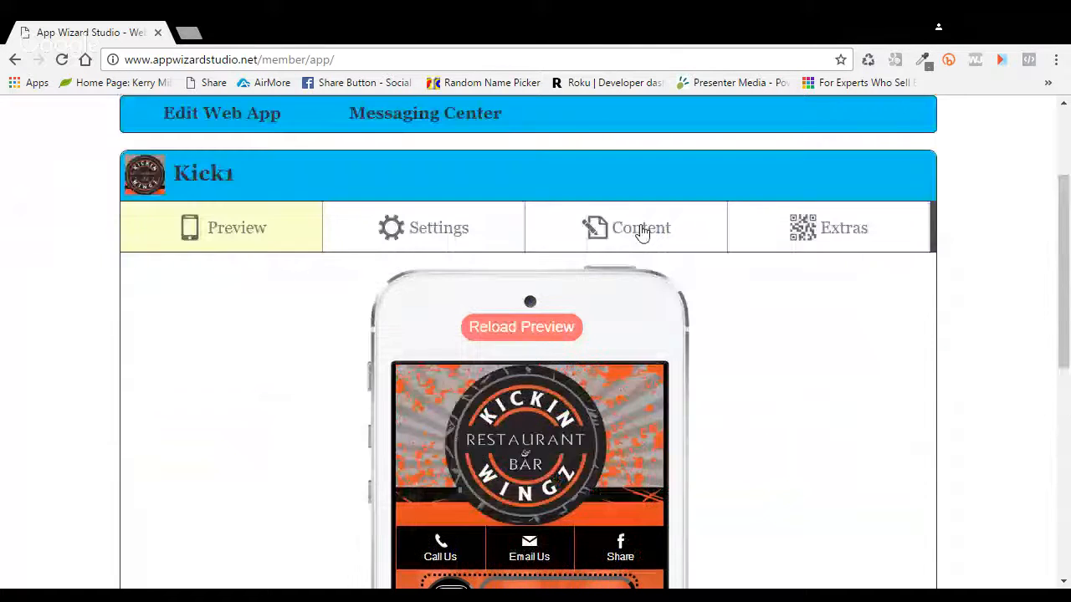
pyautogui.click(640, 232)
# Step: Add a new link titled Call Us with type Call phone number, and save it
pyautogui.click(843, 461)
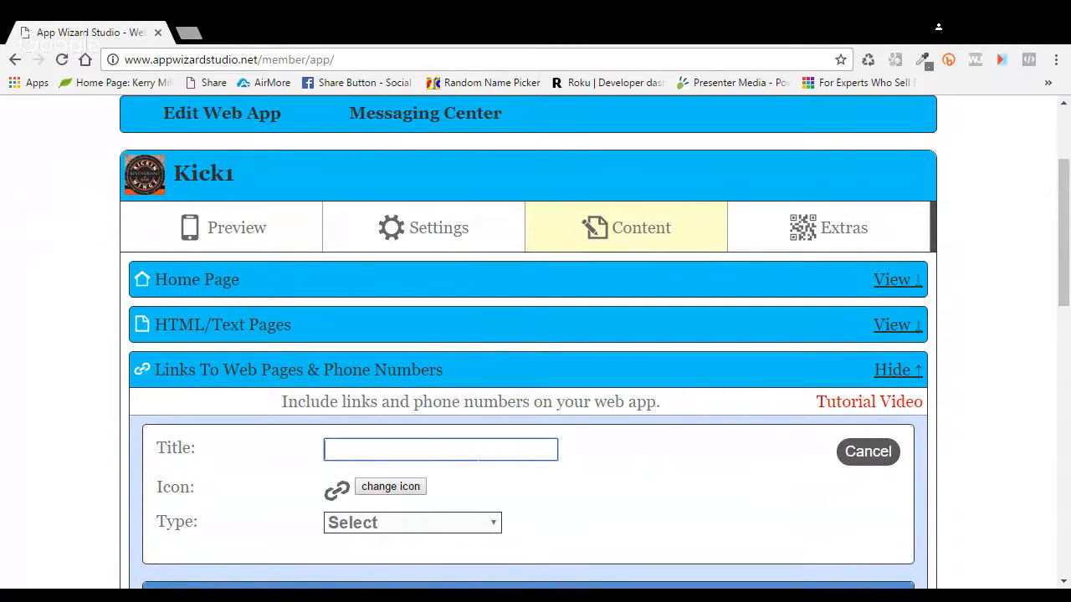
pyautogui.write('ll Us')
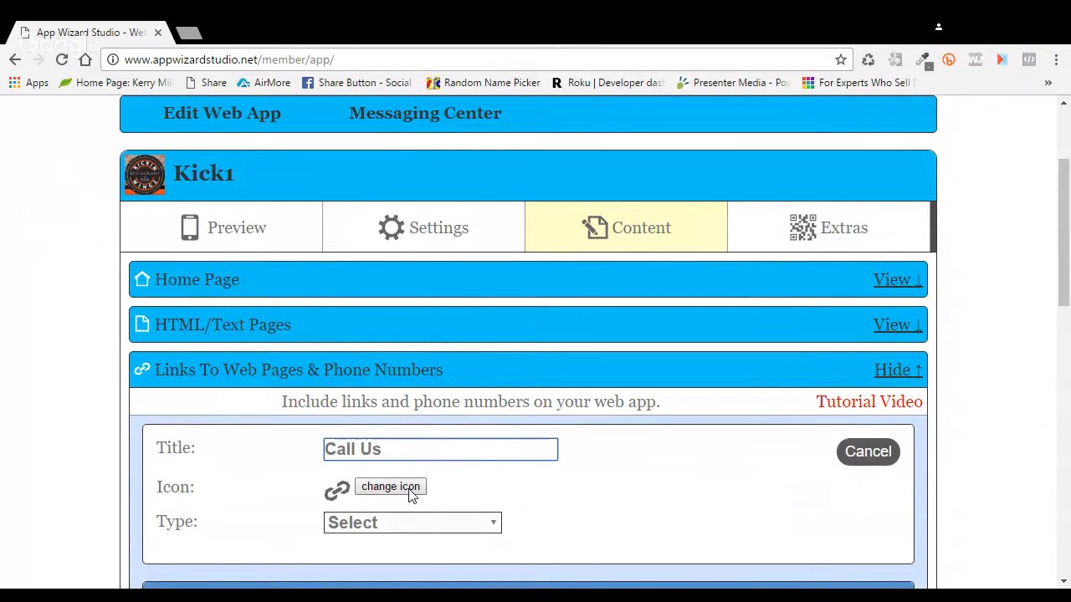
pyautogui.click(440, 525)
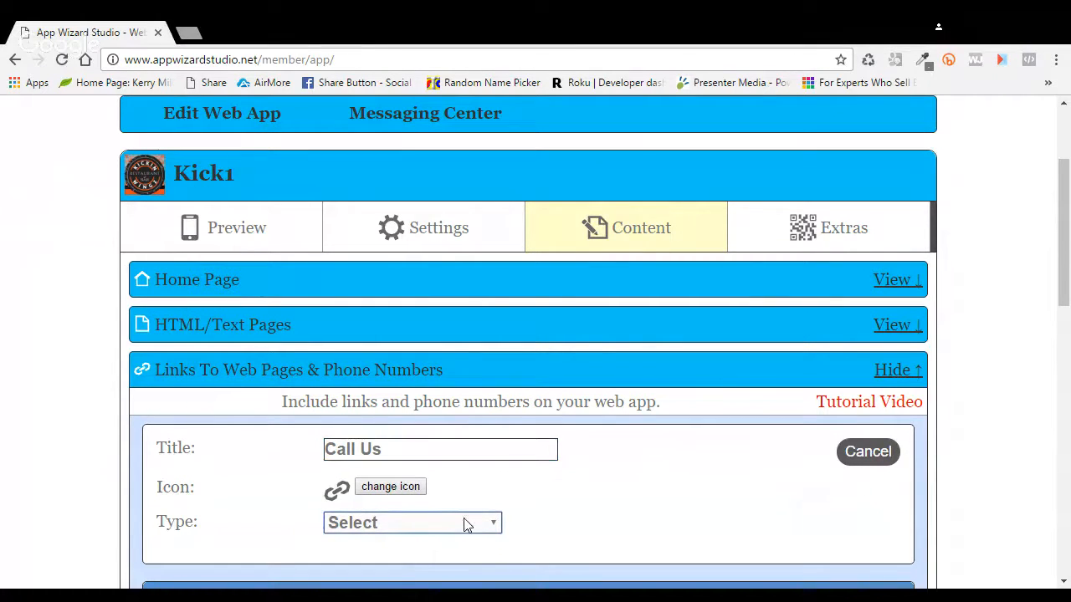
pyautogui.press('Down')
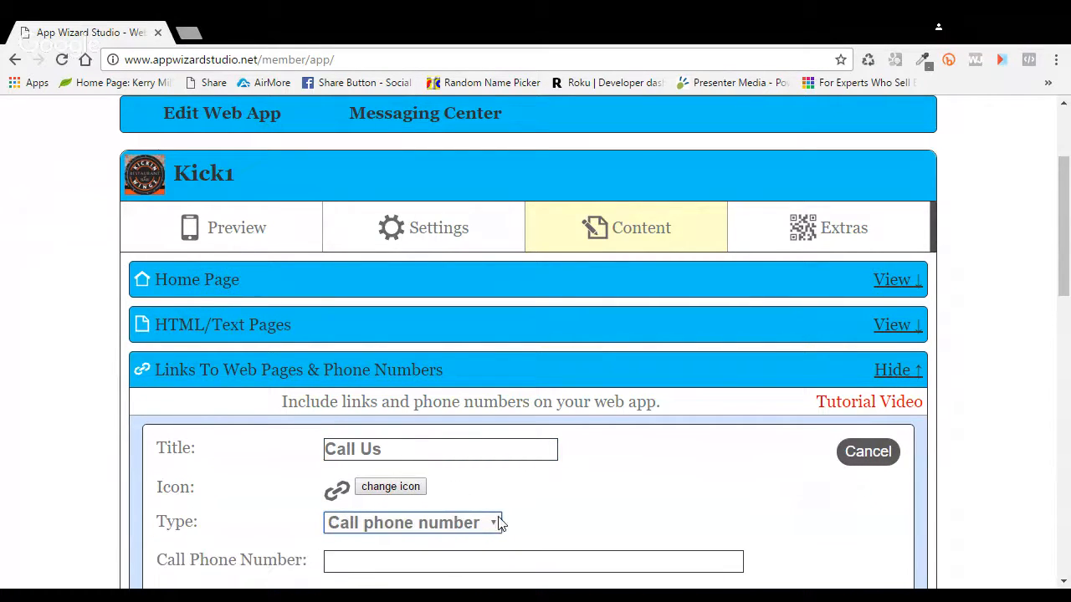
pyautogui.press('Tab')
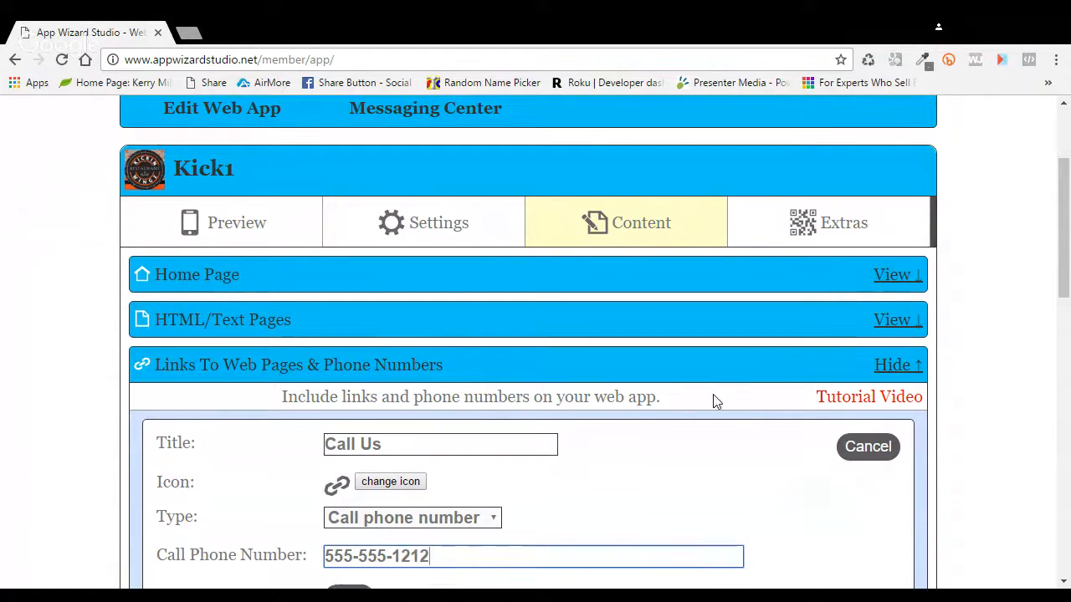
pyautogui.scroll(-1, 712, 402)
pyautogui.click(365, 527)
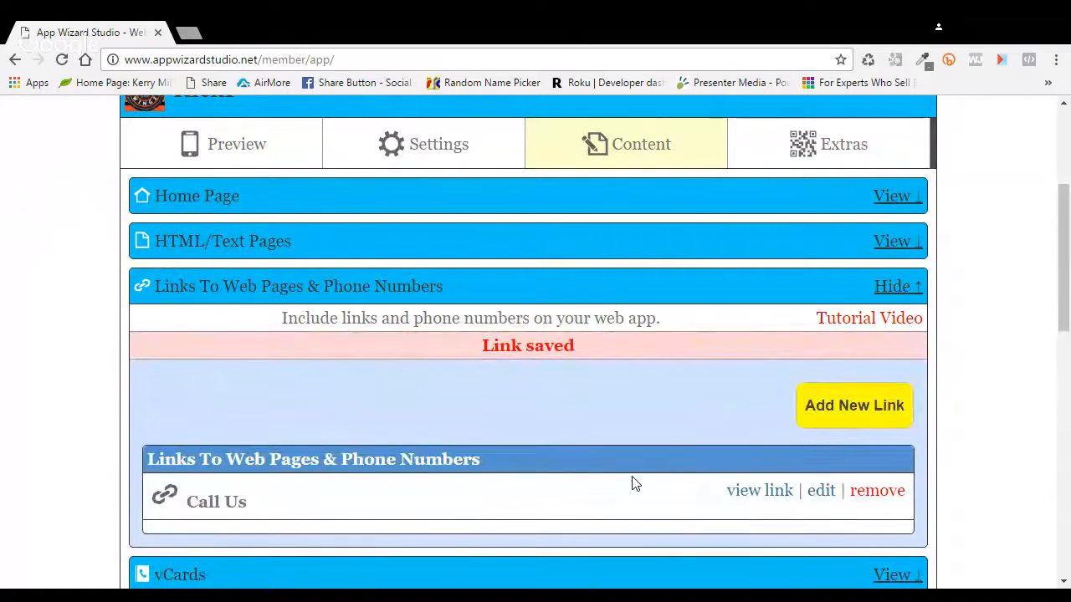
# Step: Reload the Kick1 app preview
pyautogui.click(249, 148)
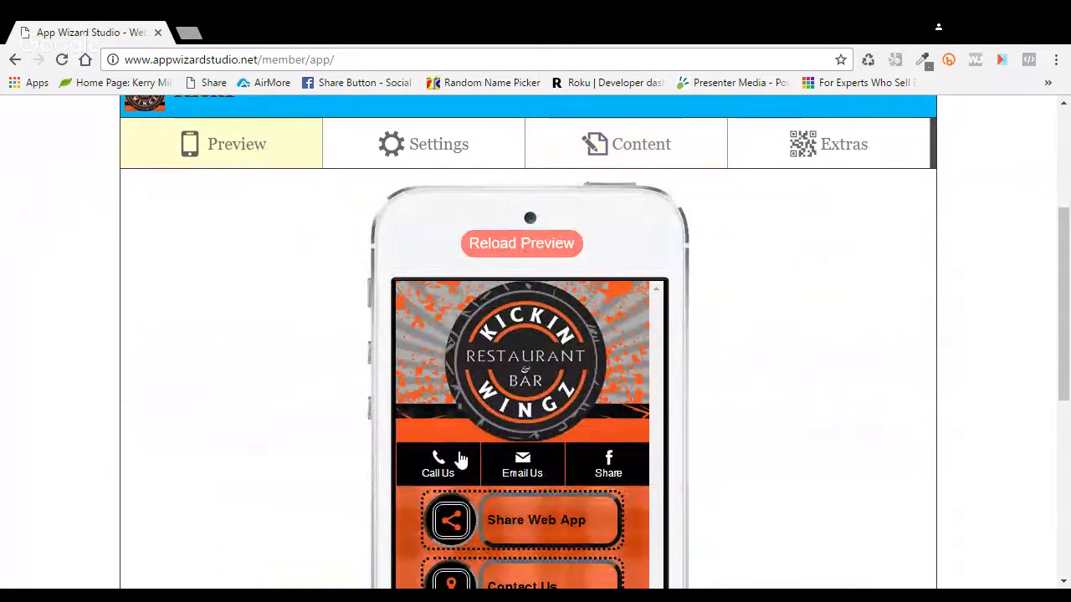
pyautogui.click(521, 244)
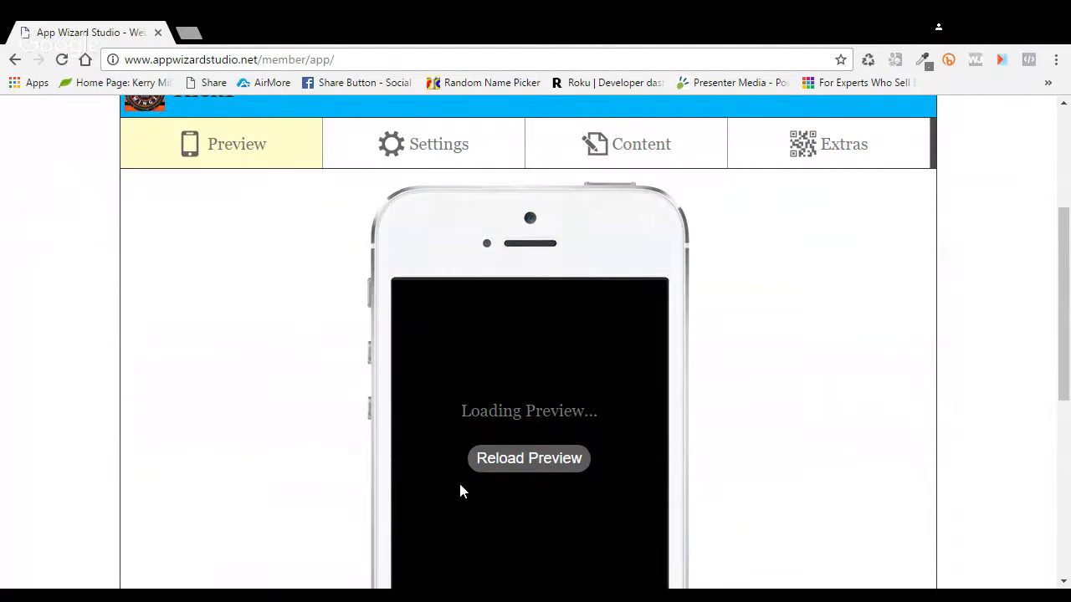
pyautogui.click(436, 147)
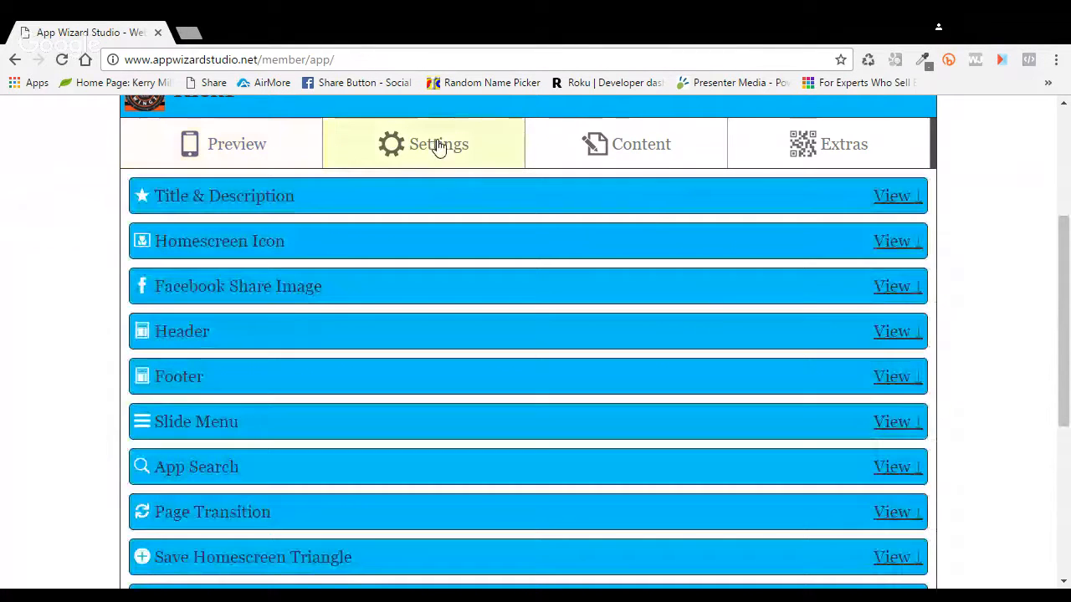
# Step: Point the Header tab bar's Call Us link to the Call Us page and save
pyautogui.click(895, 332)
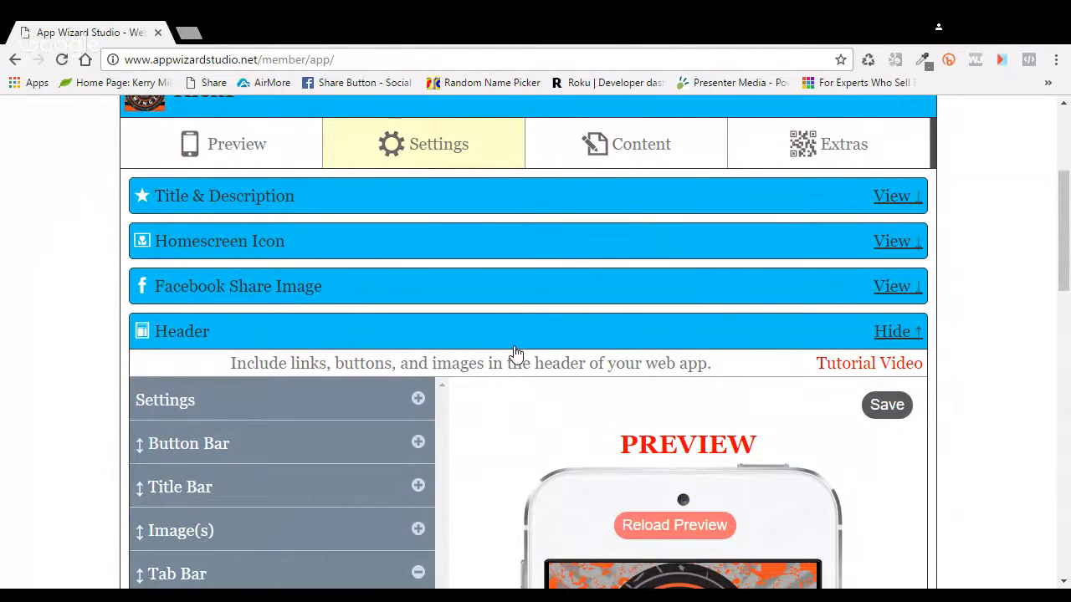
pyautogui.scroll(-1, 516, 354)
pyautogui.scroll(-1, 510, 352)
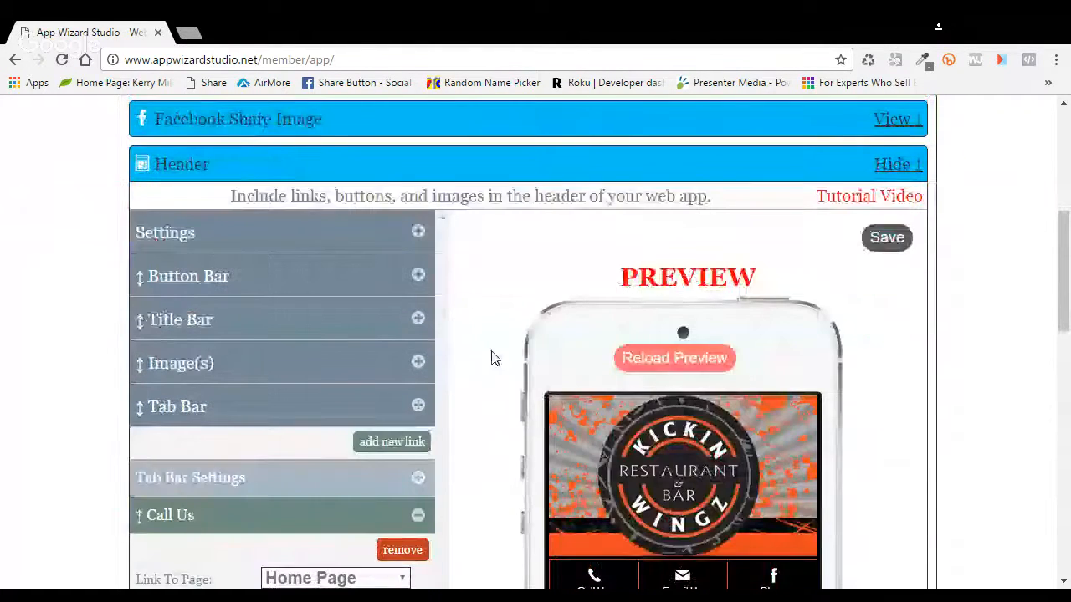
pyautogui.scroll(-1, 489, 362)
pyautogui.scroll(-1, 468, 368)
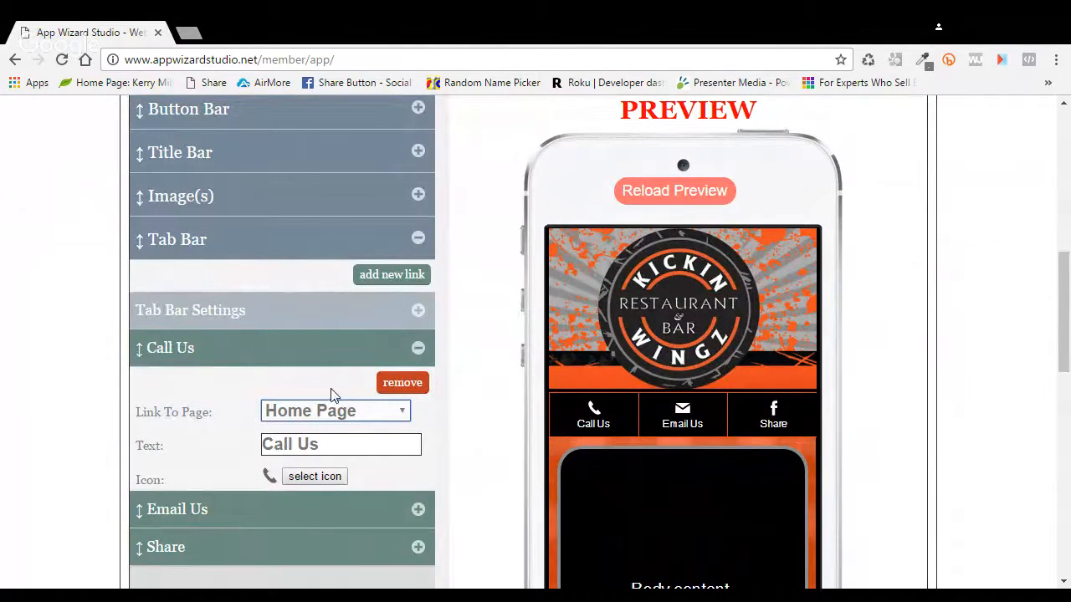
pyautogui.press('Down')
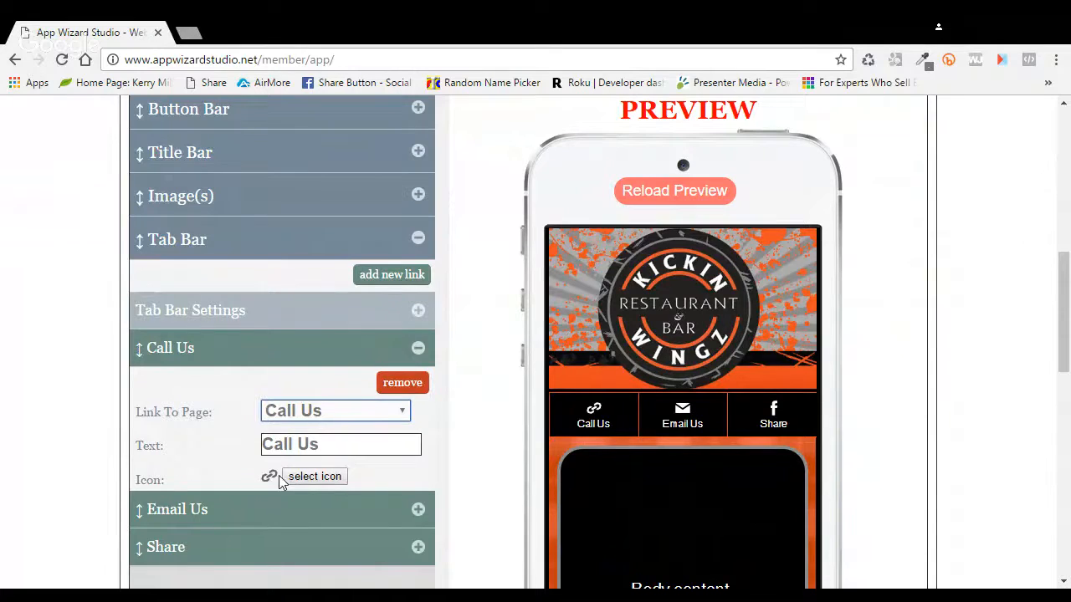
pyautogui.scroll(1, 915, 337)
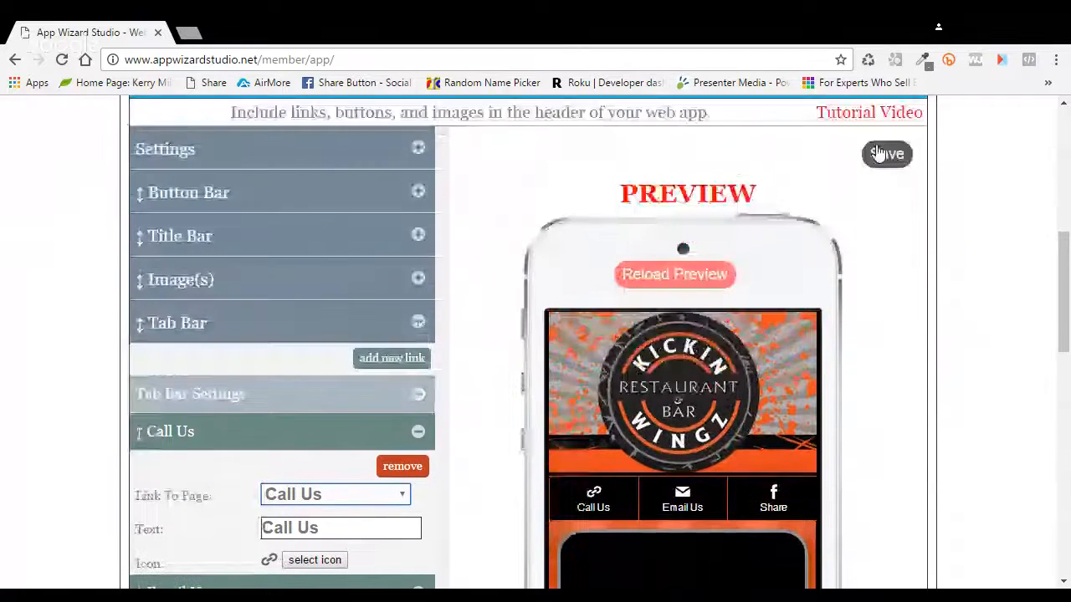
pyautogui.click(886, 154)
# Step: Reload the preview showing Call Us, Email Us, Share, and save the header again
pyautogui.scroll(-1, 903, 265)
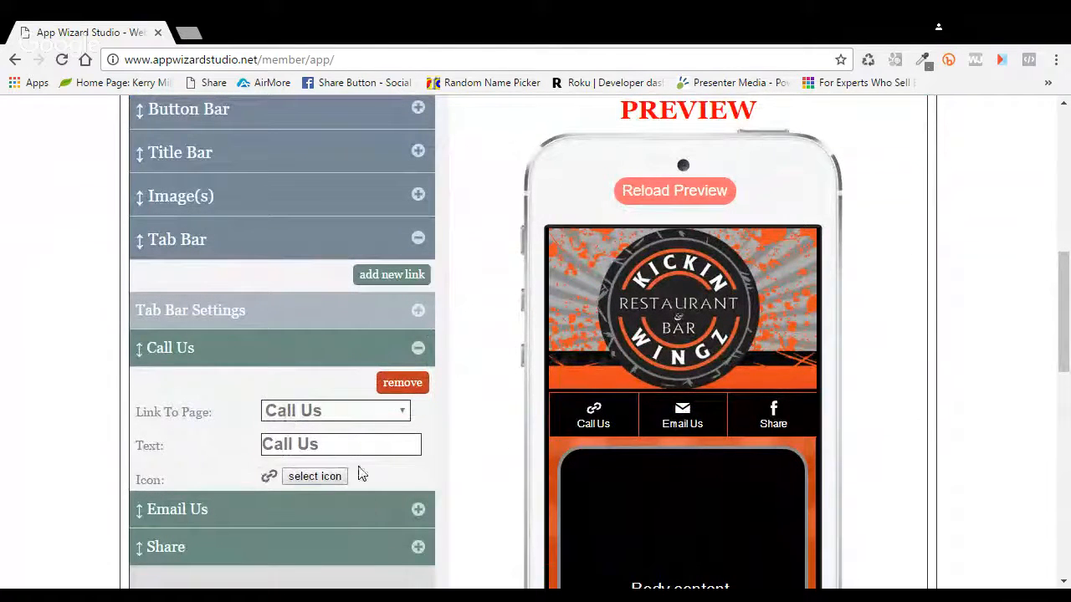
pyautogui.click(694, 191)
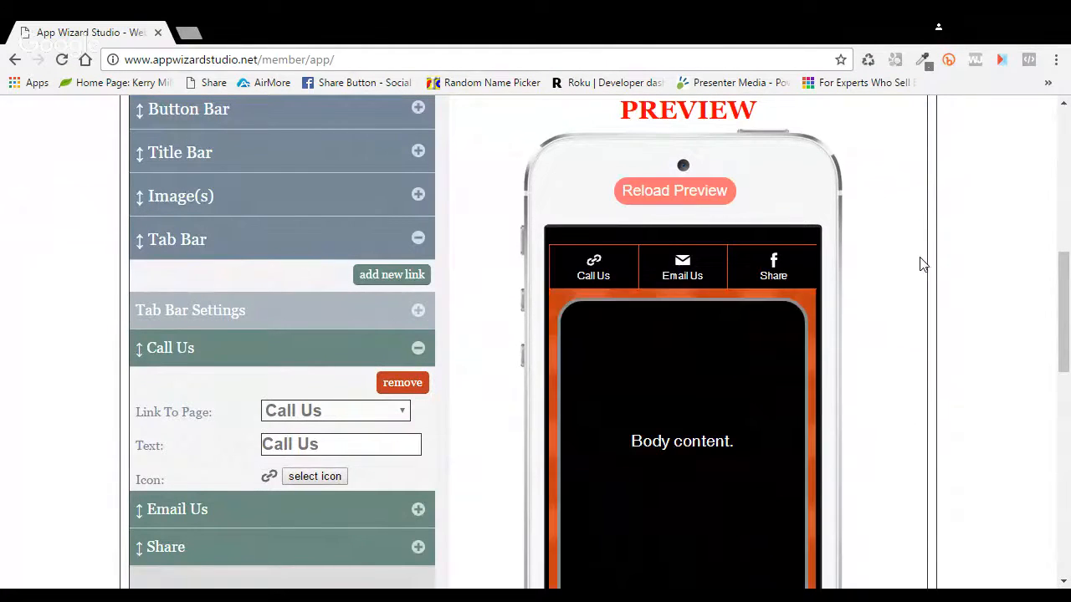
pyautogui.scroll(1, 927, 266)
pyautogui.scroll(1, 920, 251)
pyautogui.click(888, 236)
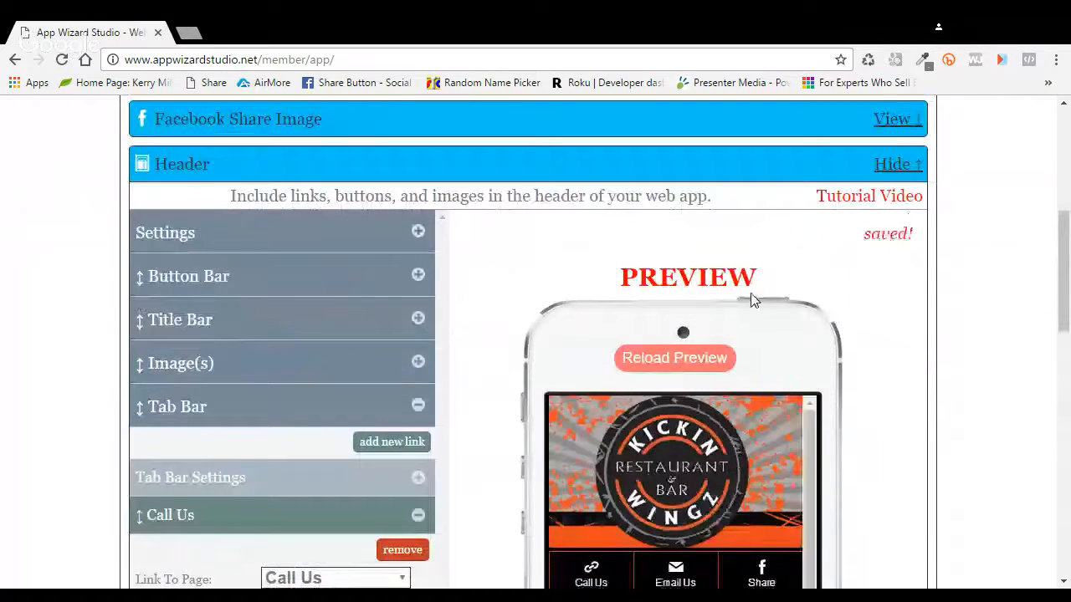
pyautogui.scroll(1, 750, 299)
pyautogui.scroll(1, 545, 264)
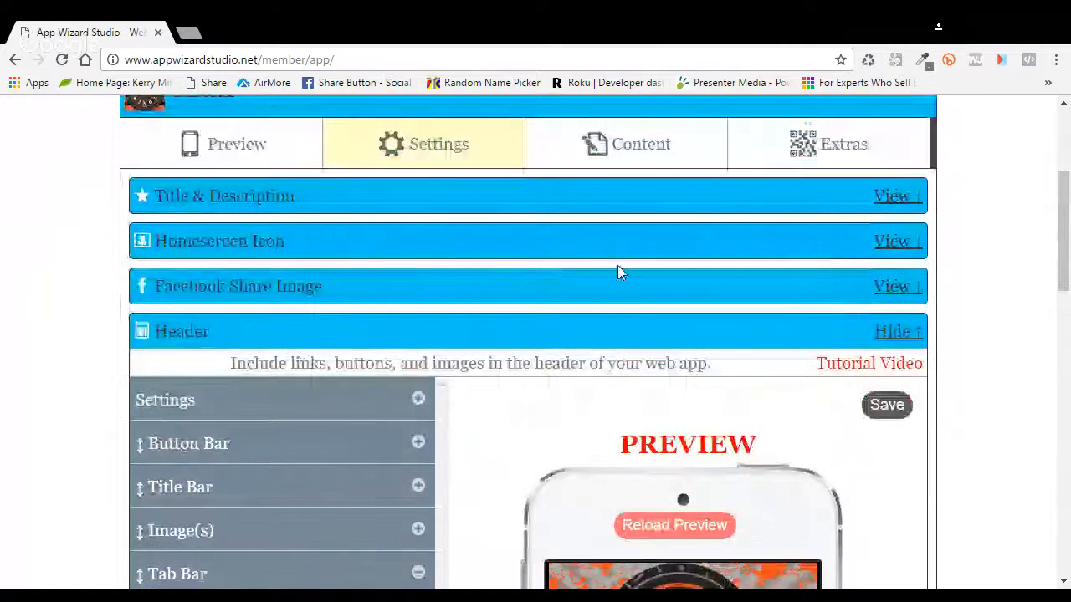
pyautogui.scroll(-2, 617, 273)
pyautogui.scroll(-8, 607, 275)
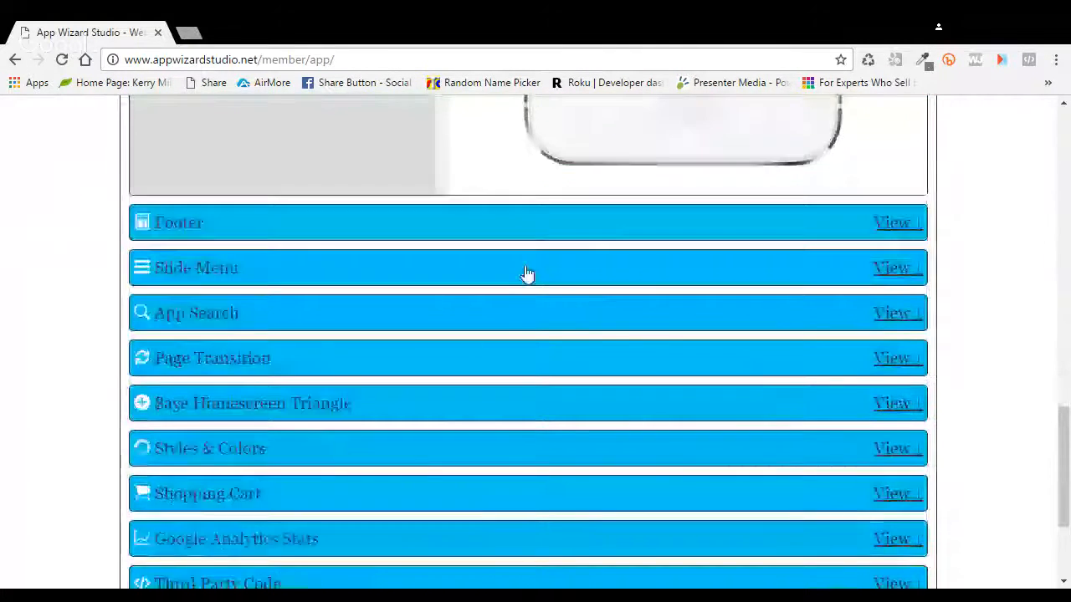
pyautogui.scroll(10, 604, 299)
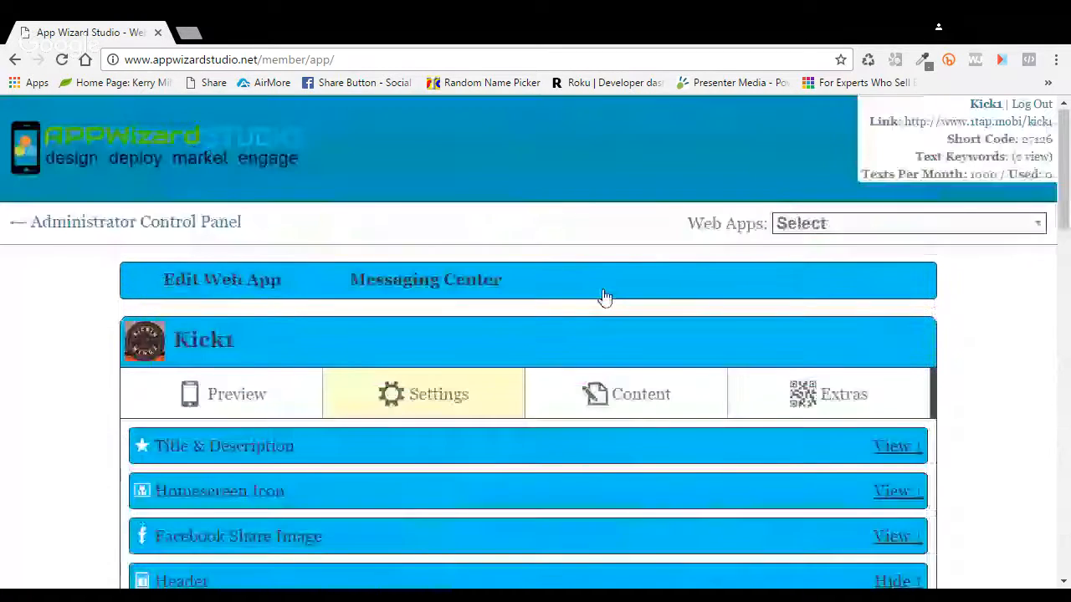
# Step: From the Administrator Control Panel, start a new 2.0 web app from a template
pyautogui.click(134, 224)
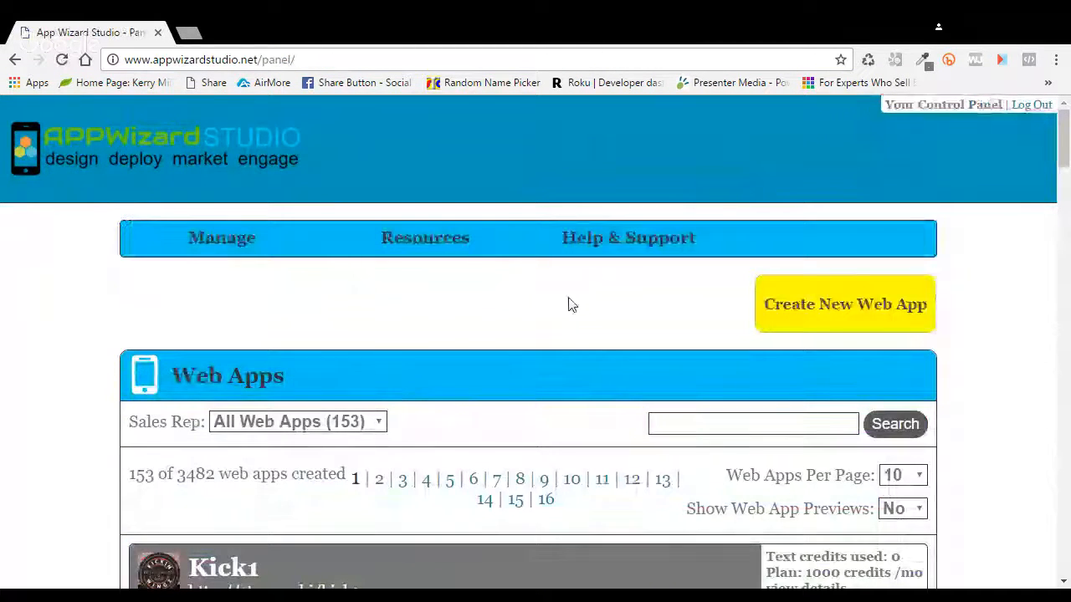
pyautogui.scroll(-2, 569, 303)
pyautogui.click(828, 151)
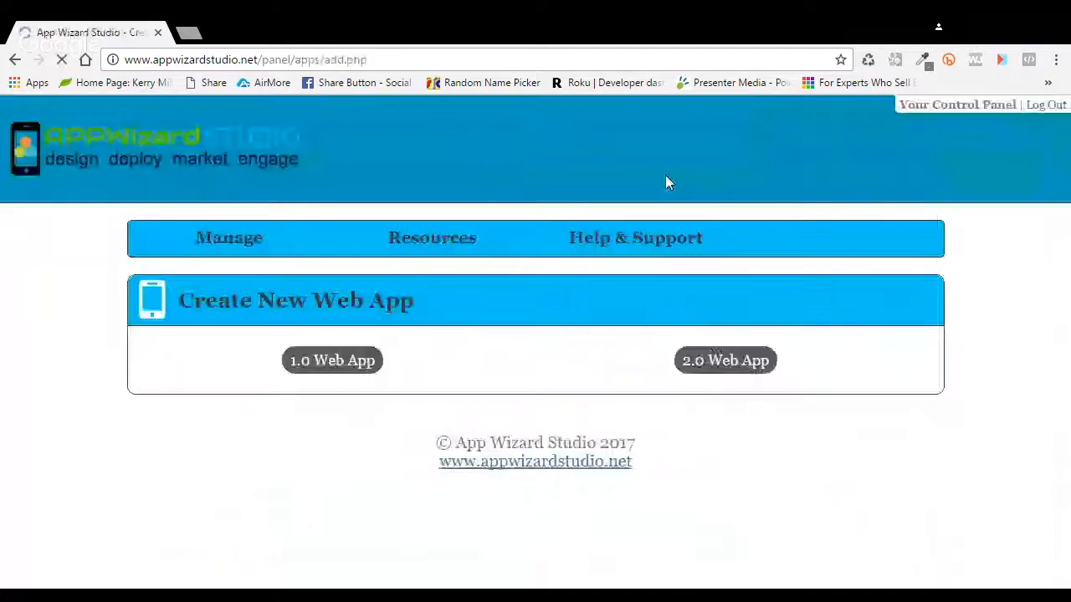
pyautogui.click(717, 568)
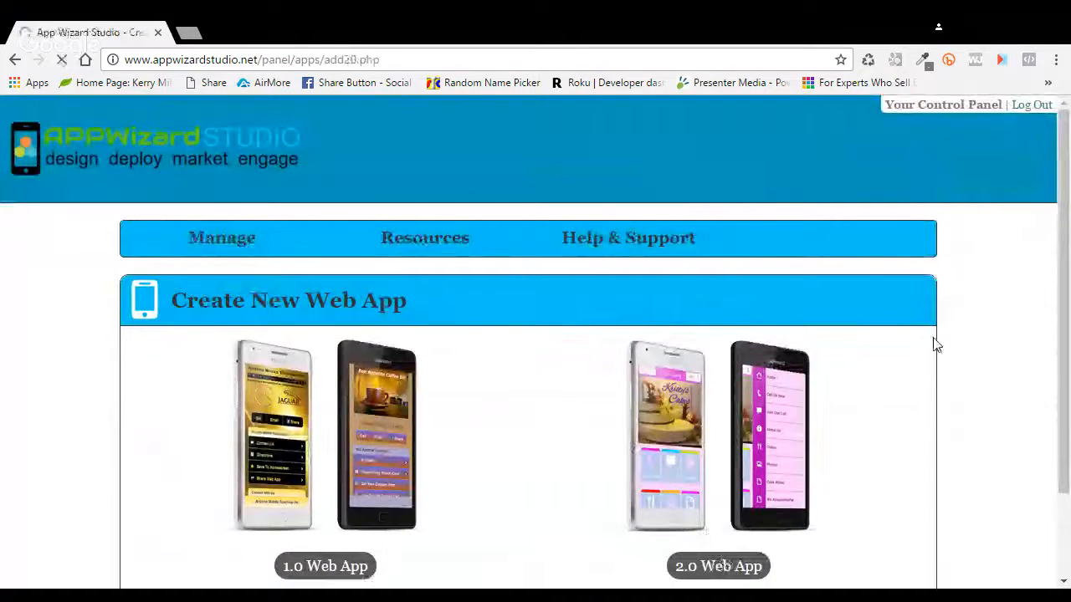
pyautogui.scroll(-3, 889, 338)
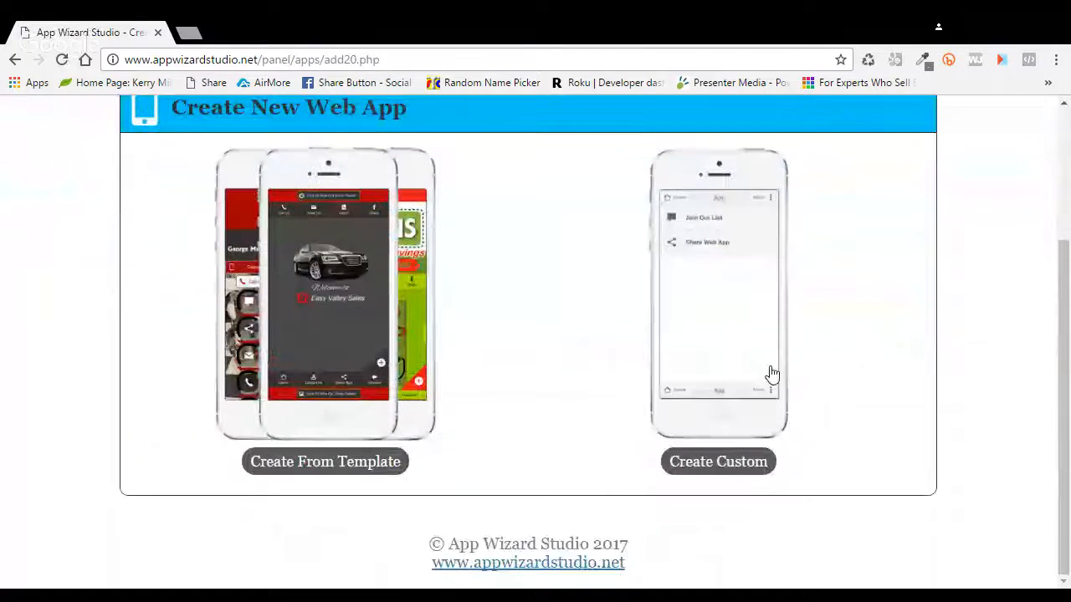
pyautogui.click(345, 474)
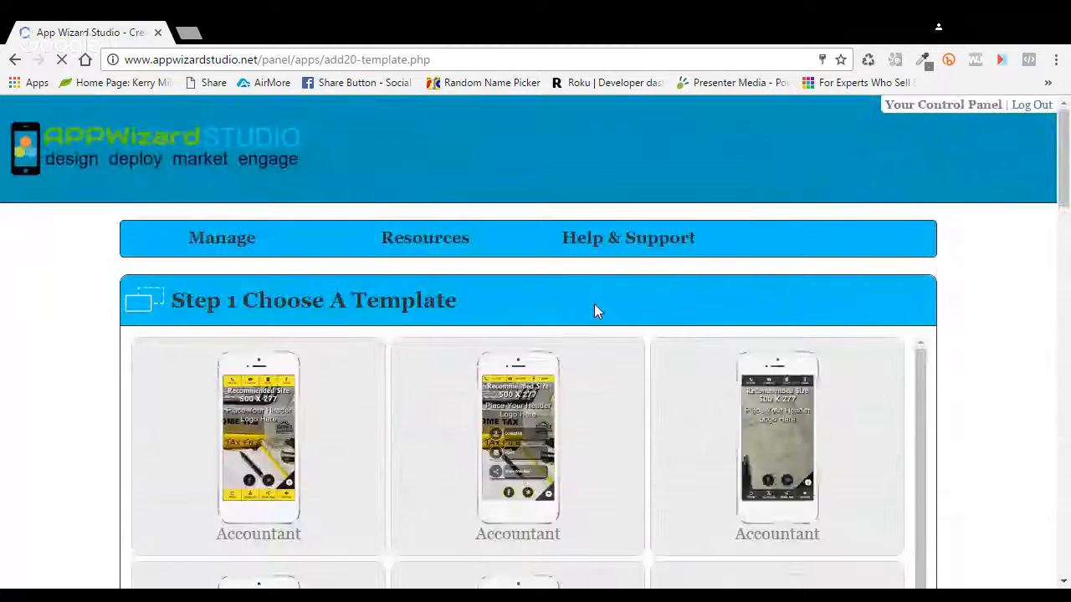
# Step: Enter title 'THis is a test app', URL thisisatestapp and business name 'THis Is A Test Ap'
pyautogui.scroll(-1, 597, 311)
pyautogui.scroll(-3, 598, 312)
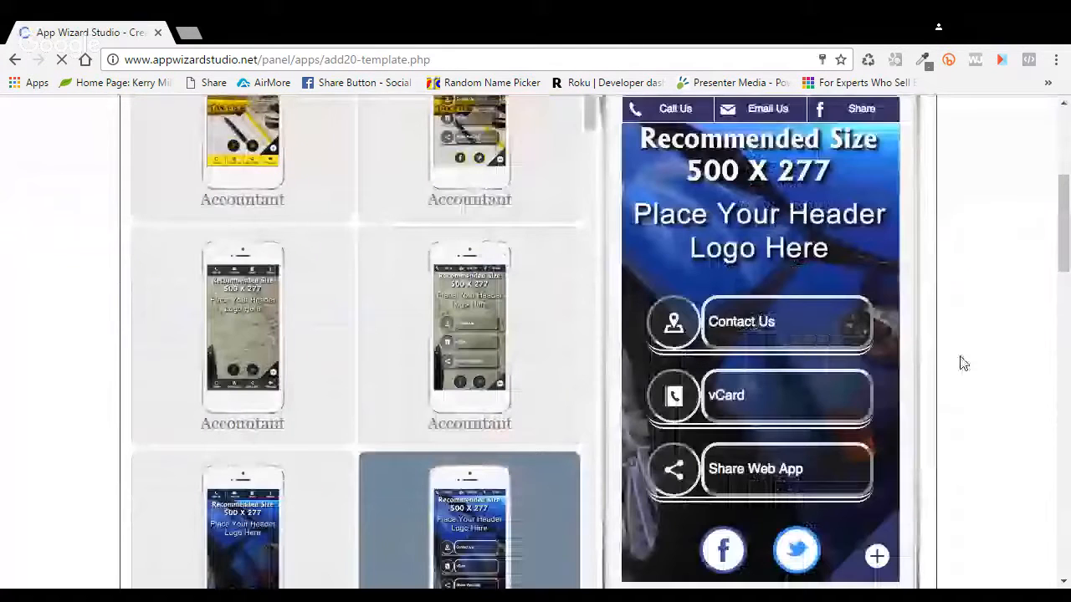
pyautogui.scroll(-4, 964, 363)
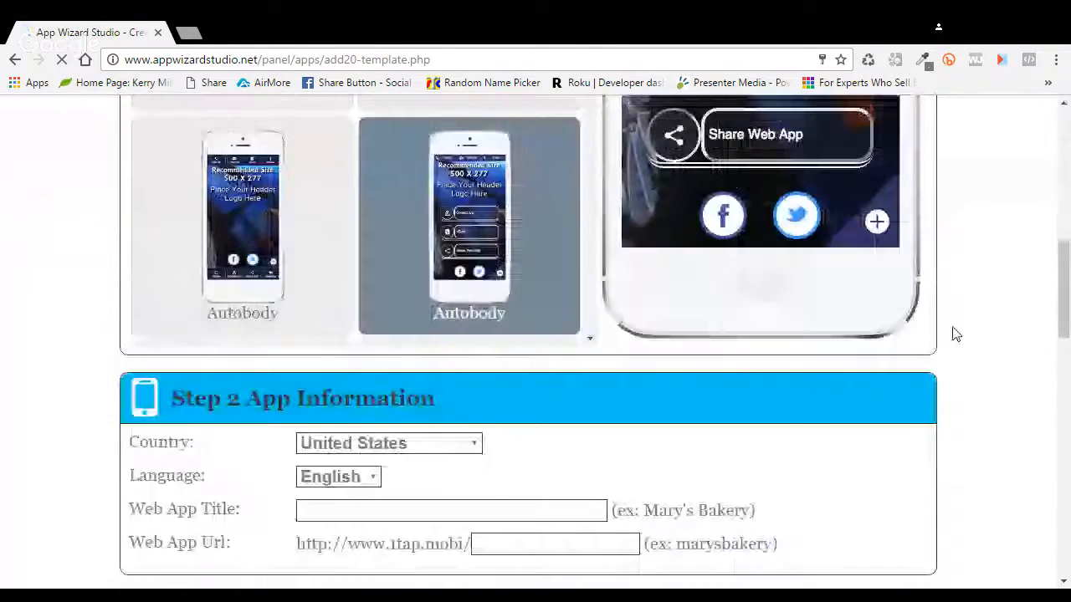
pyautogui.scroll(-2, 435, 366)
pyautogui.click(435, 344)
pyautogui.write('THis i')
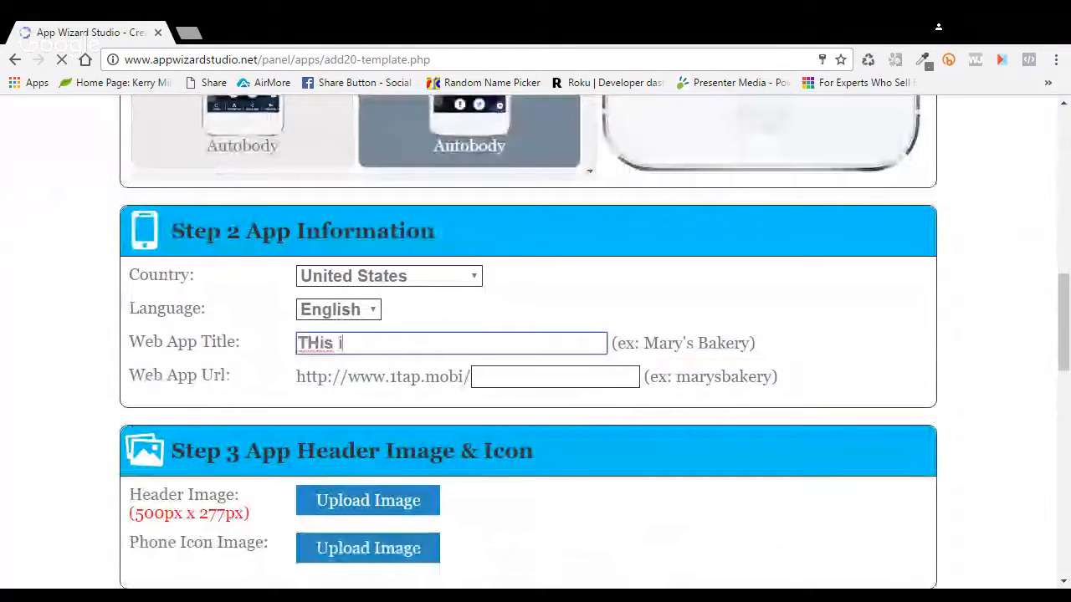
pyautogui.write('s a test app')
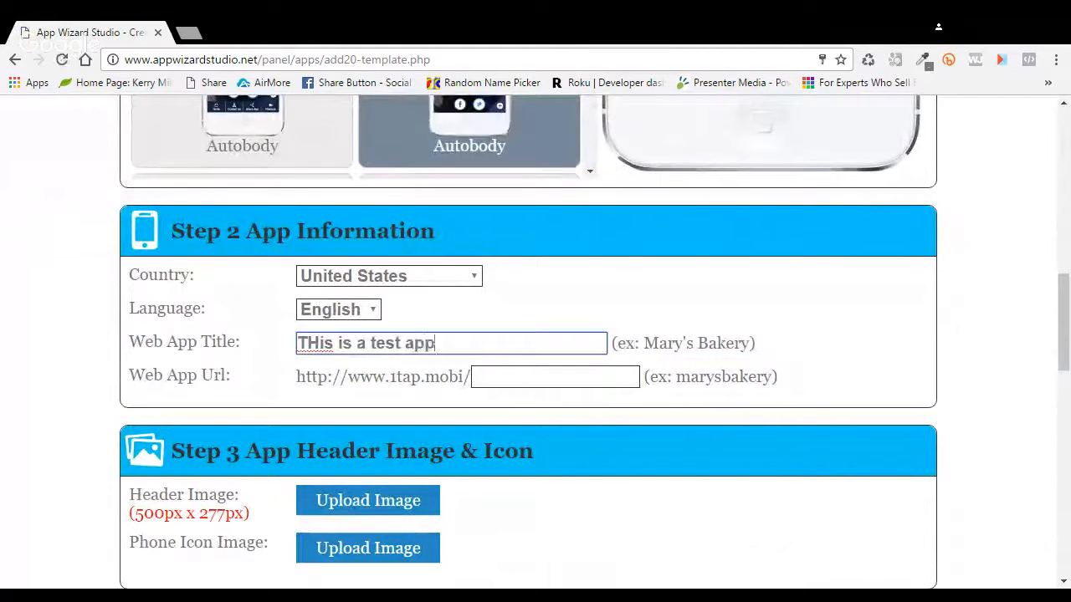
pyautogui.click(503, 381)
pyautogui.write('t')
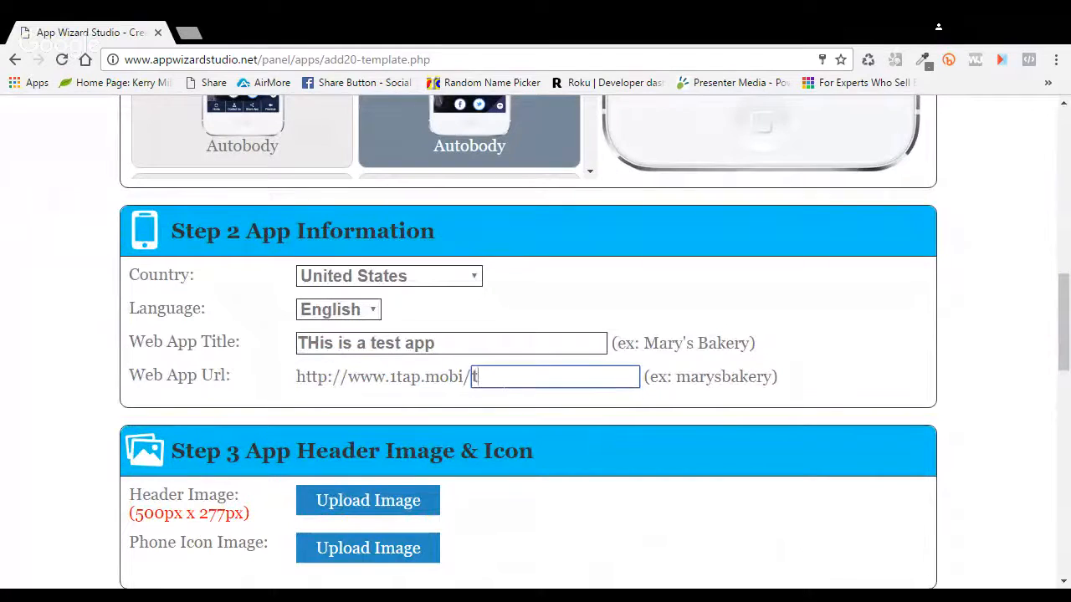
pyautogui.write('hisisatest')
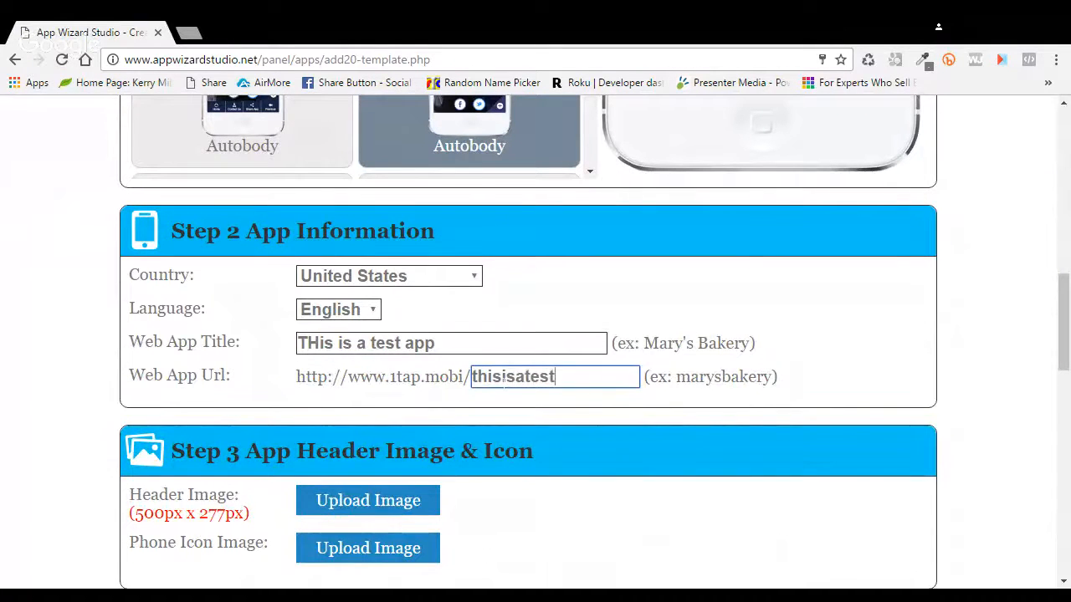
pyautogui.write('app')
pyautogui.scroll(-1, 544, 418)
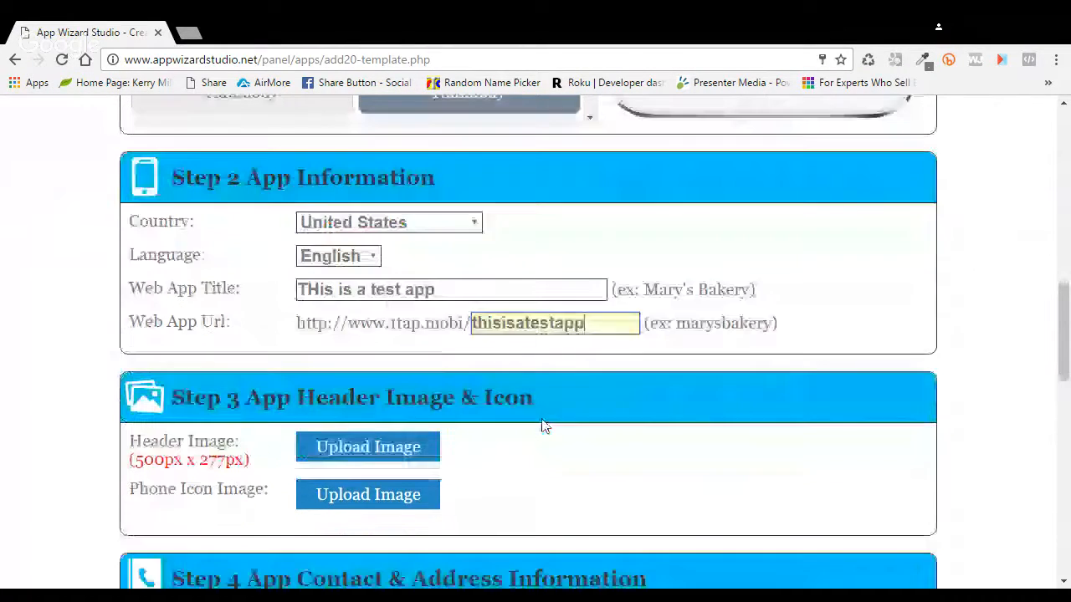
pyautogui.scroll(-2, 541, 426)
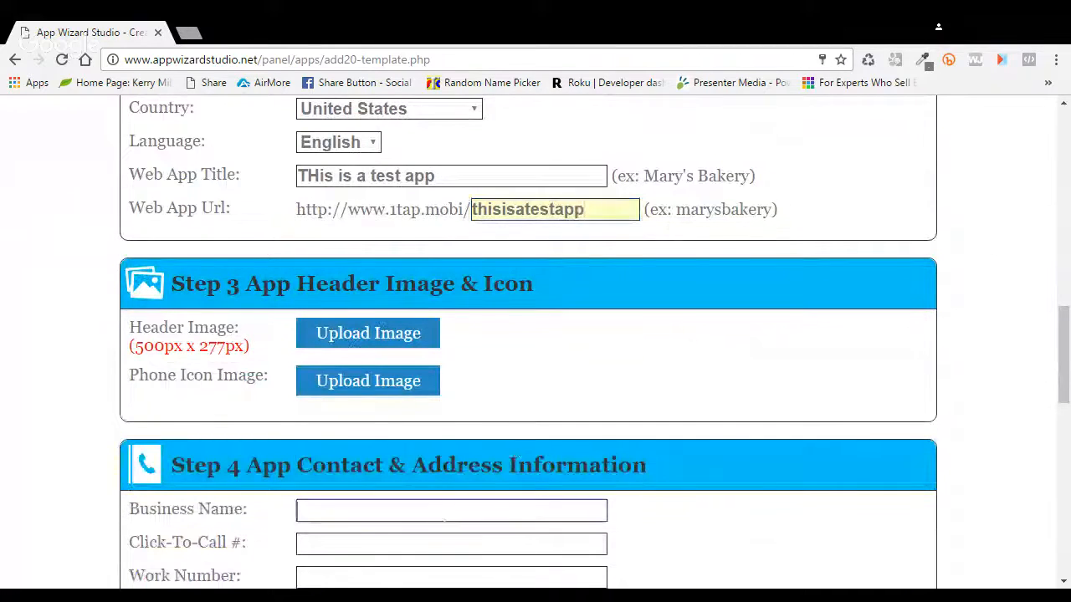
pyautogui.click(444, 514)
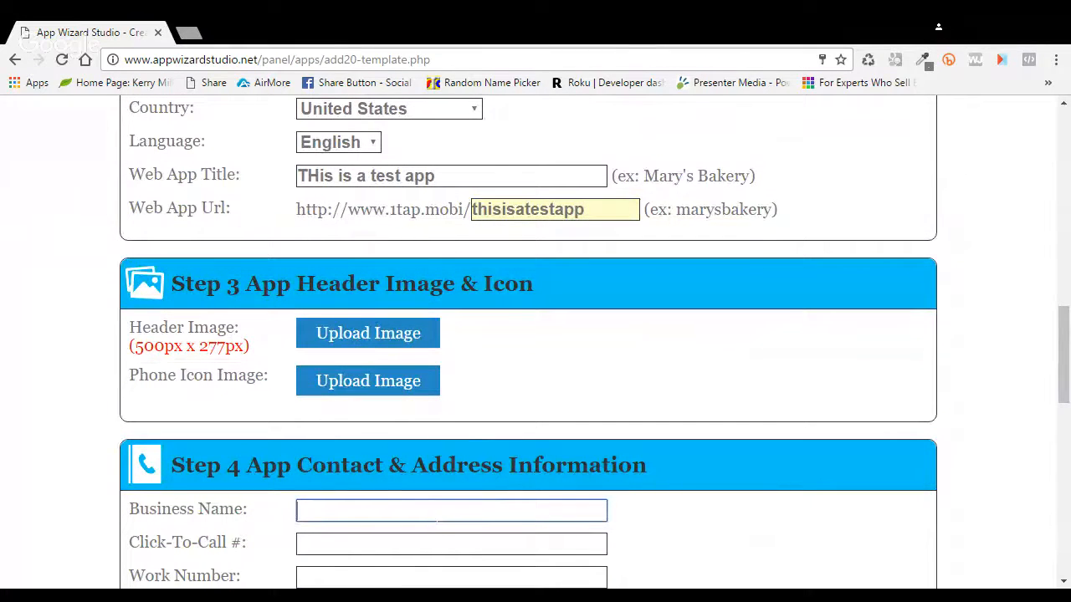
pyautogui.write('THis ')
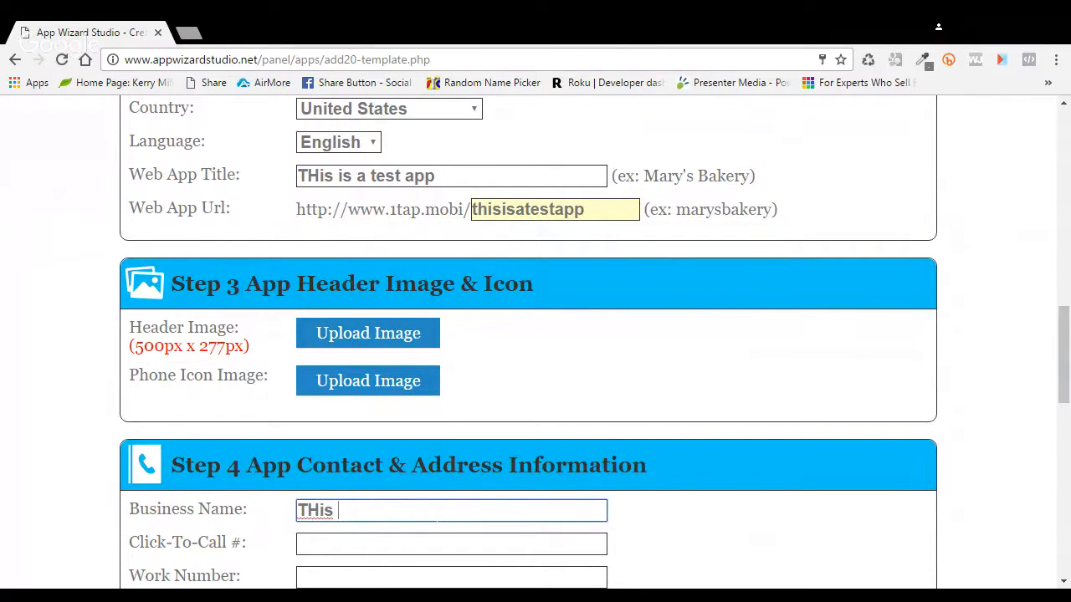
pyautogui.write('Is  A Test App')
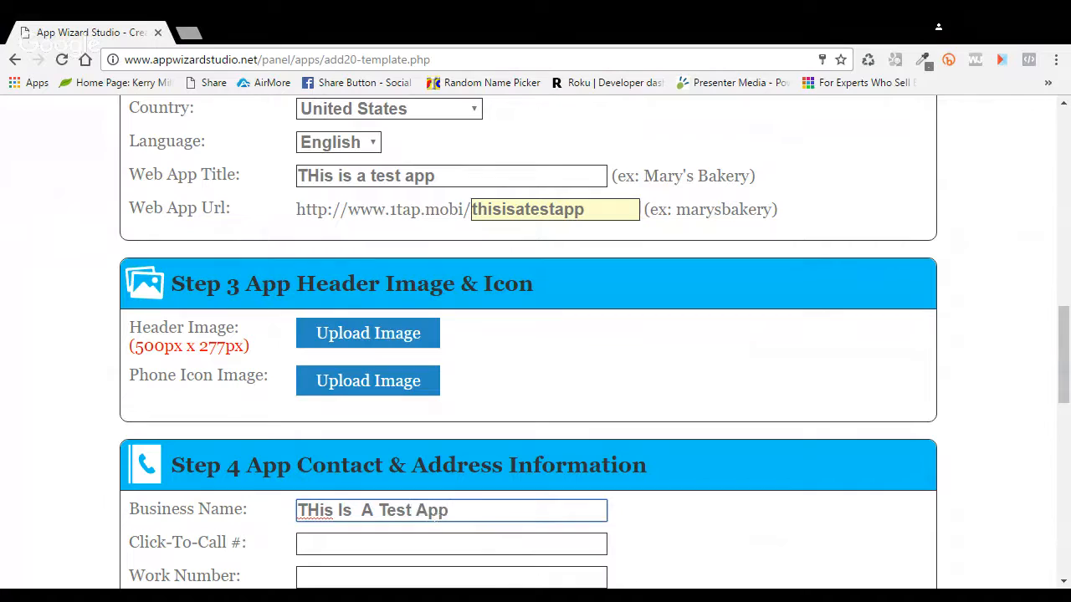
pyautogui.click(300, 544)
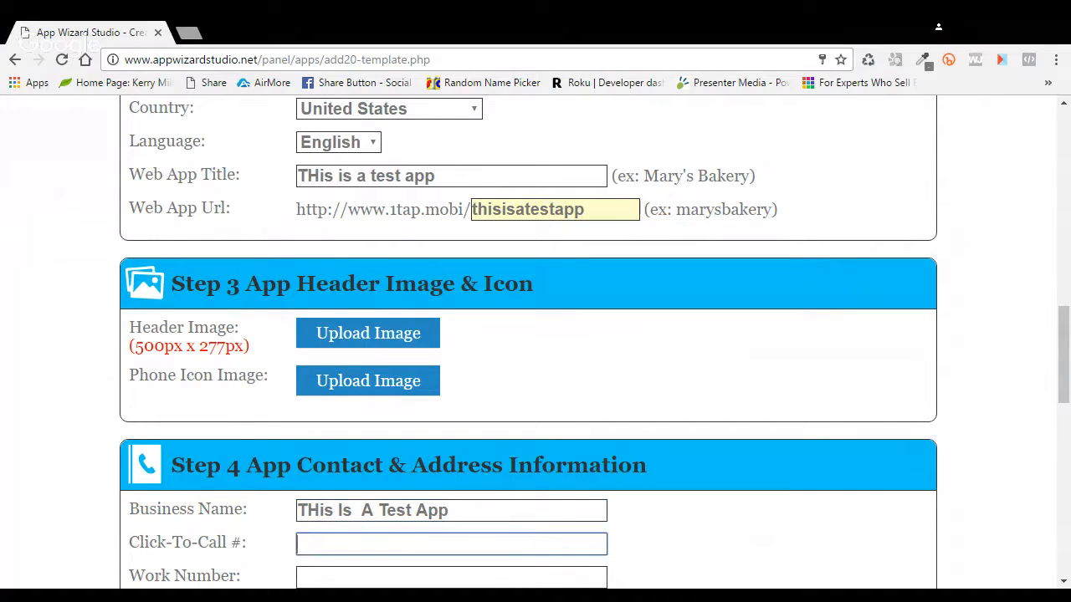
pyautogui.scroll(-3, 396, 552)
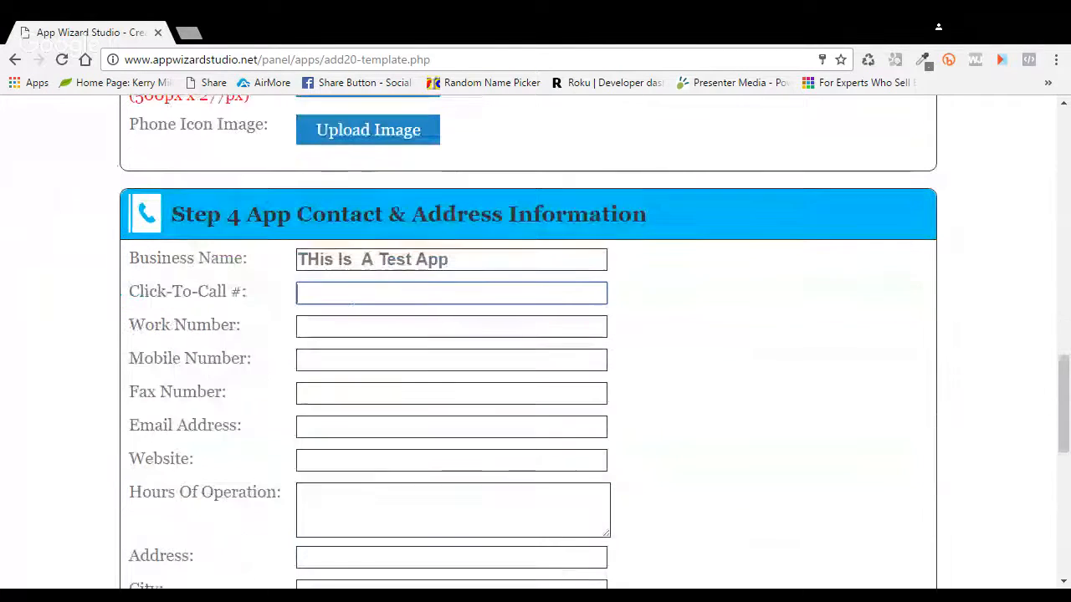
# Step: Enter the click-to-call number, reuse it as the work number, then add the mobile and fax numbers
pyautogui.click(363, 326)
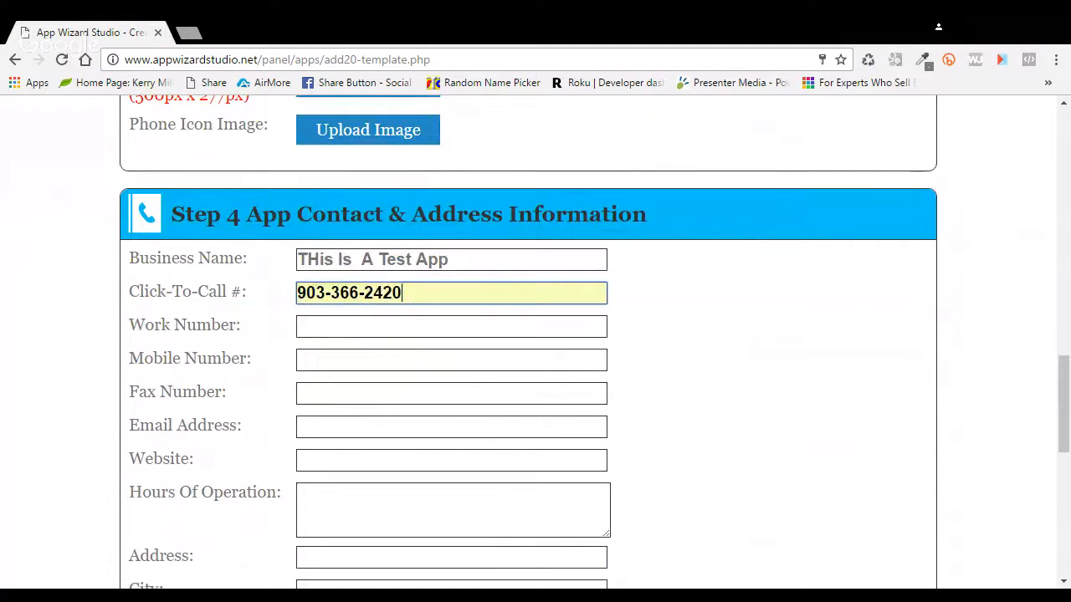
pyautogui.tripleClick(363, 293)
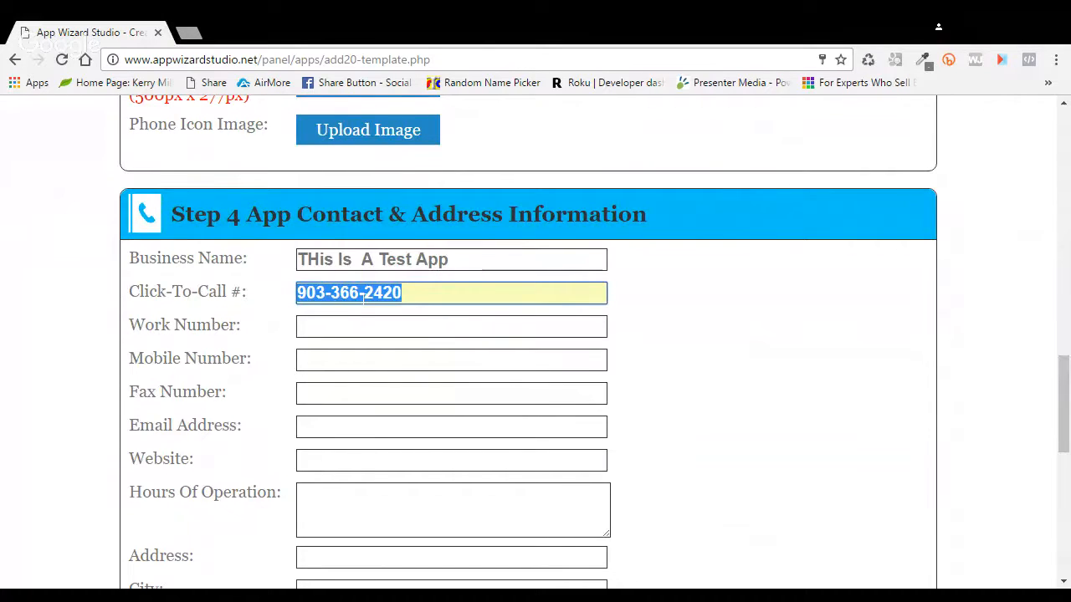
pyautogui.write('555-')
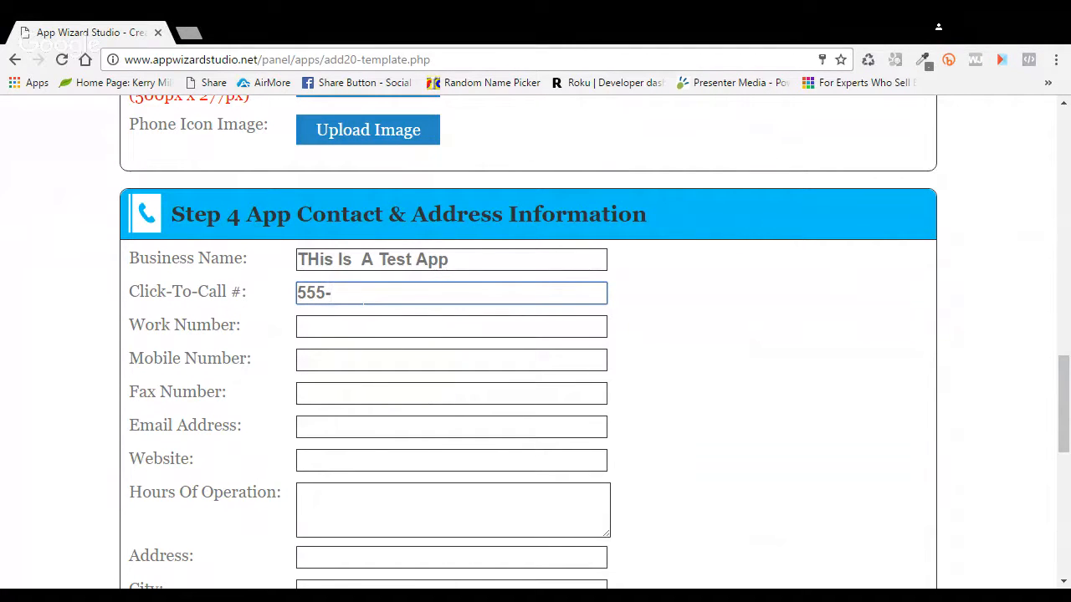
pyautogui.write('55-')
pyautogui.write('5-1212')
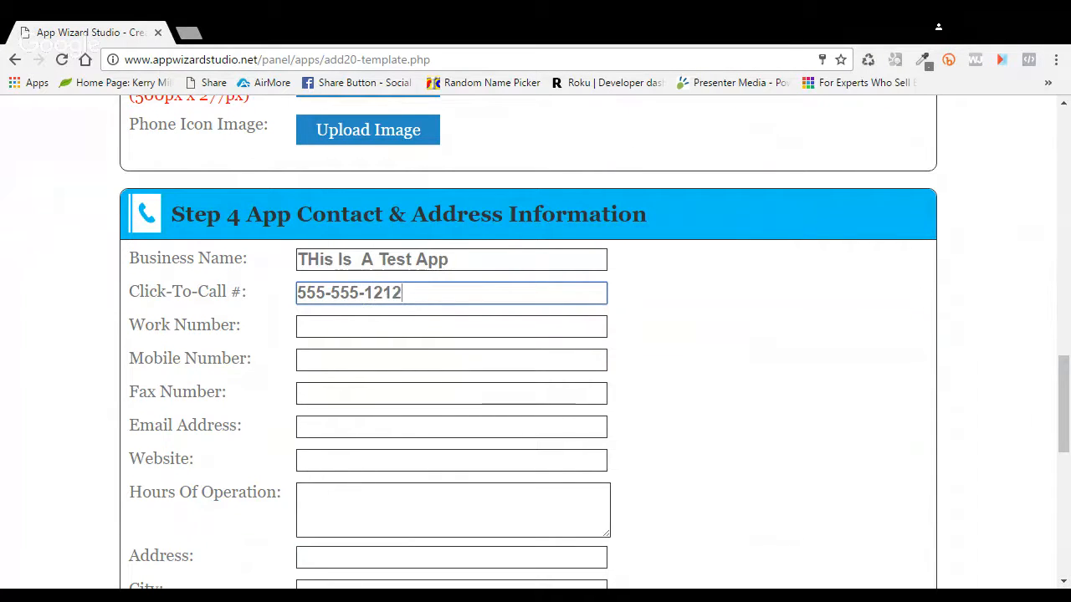
pyautogui.hotkey('ctrl', 'a')
pyautogui.hotkey('ctrl', 'c')
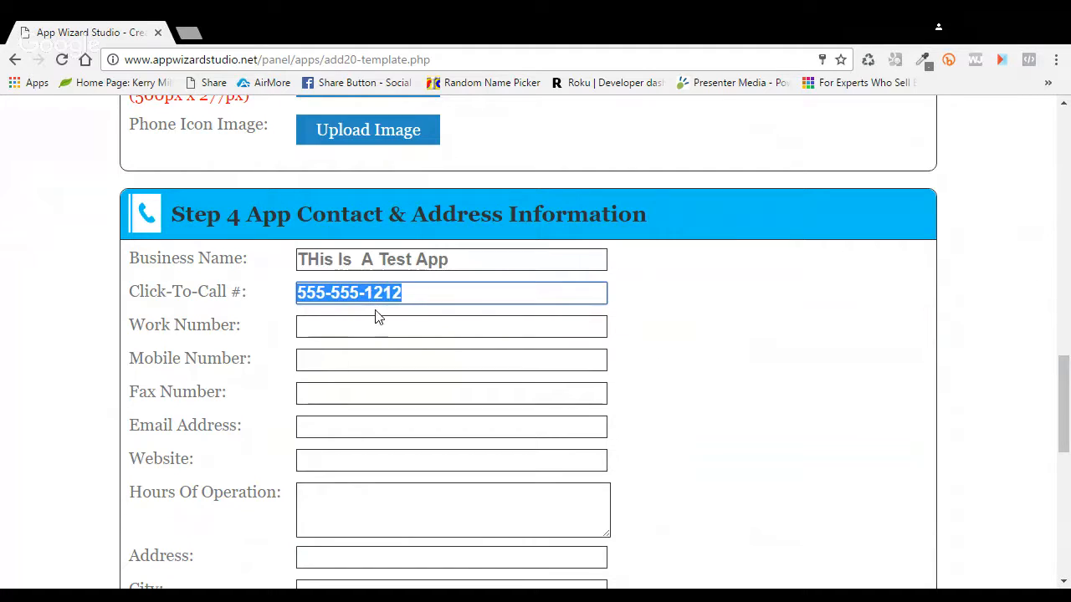
pyautogui.click(365, 330)
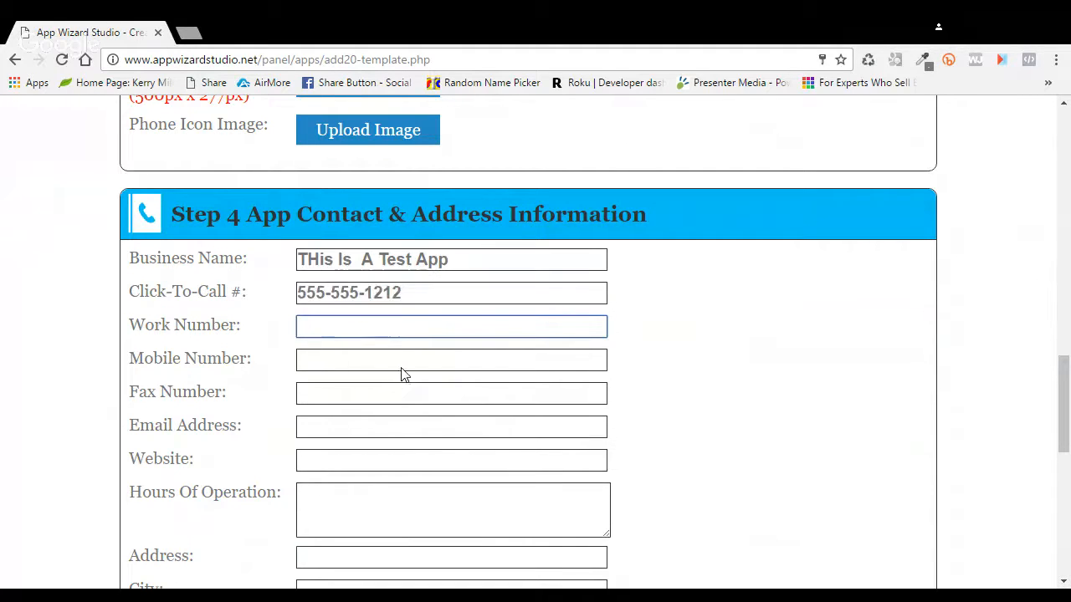
pyautogui.hotkey('ctrl', 'v')
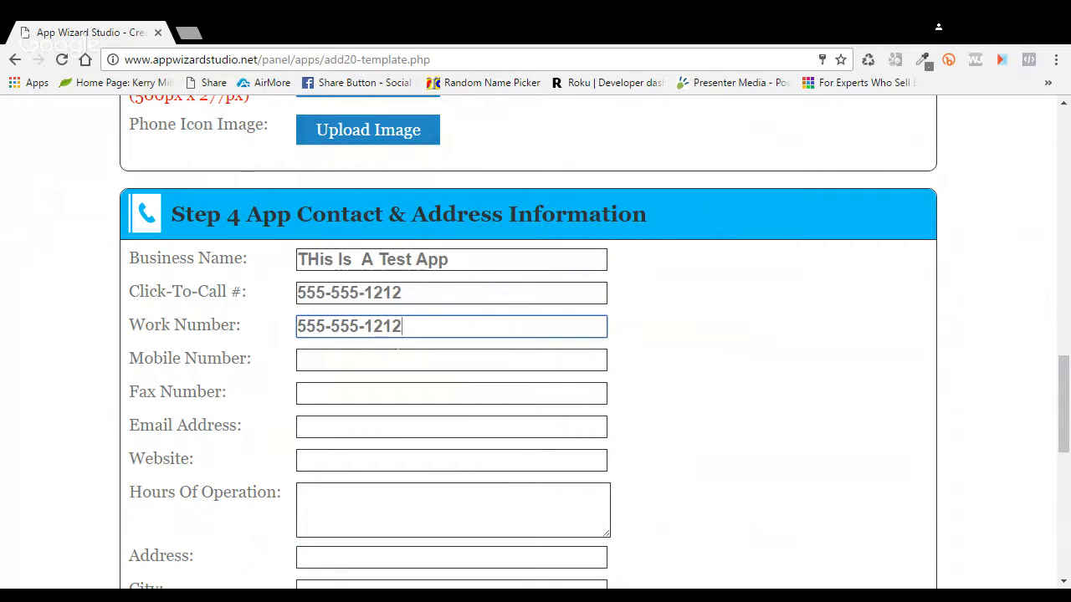
pyautogui.click(452, 360)
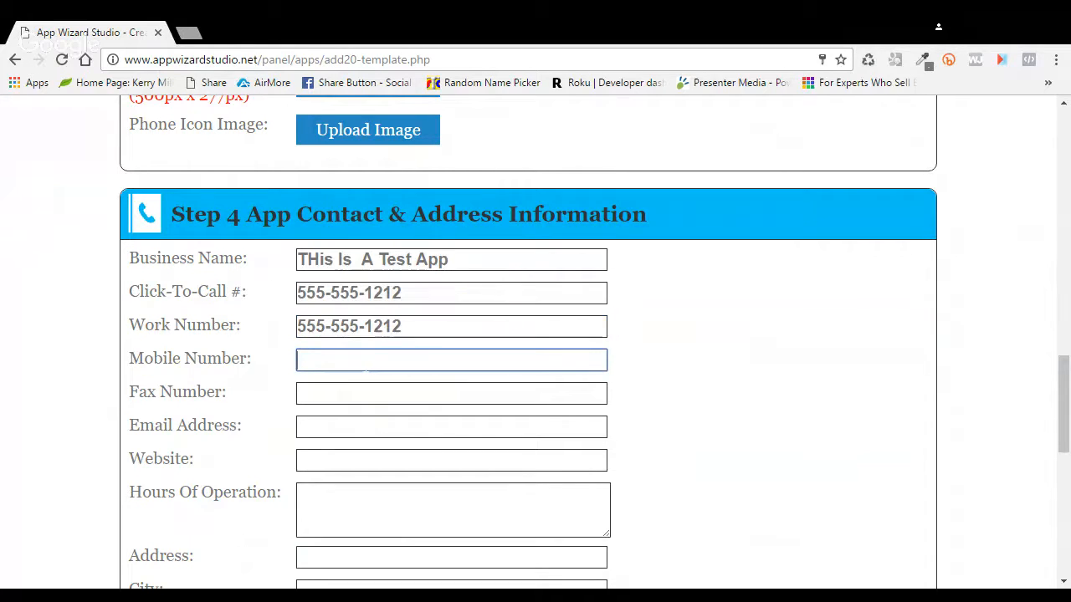
pyautogui.write('555')
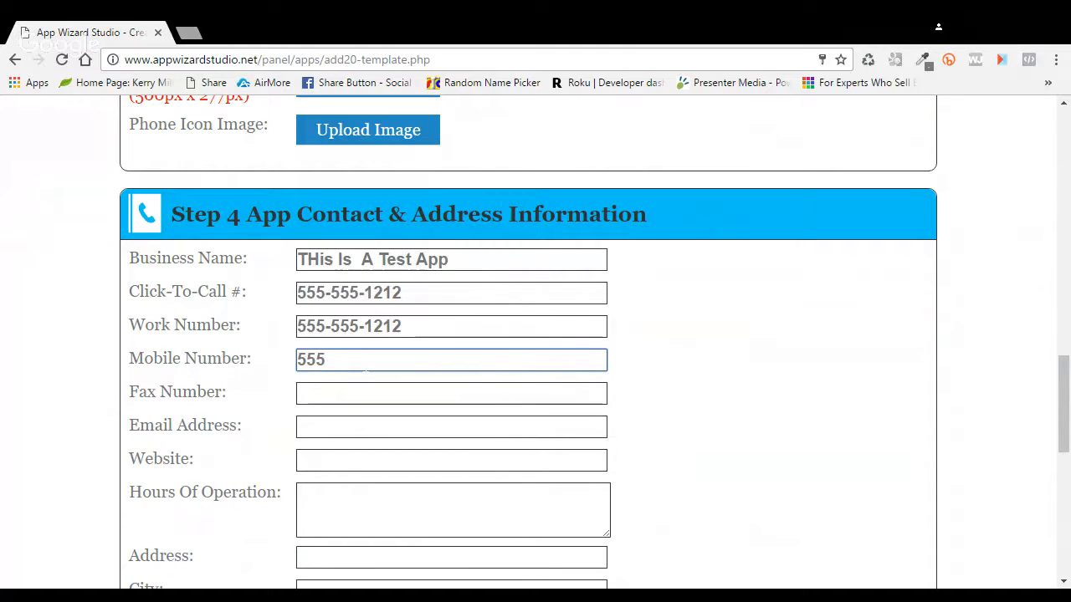
pyautogui.write('-666-1212')
pyautogui.click(363, 393)
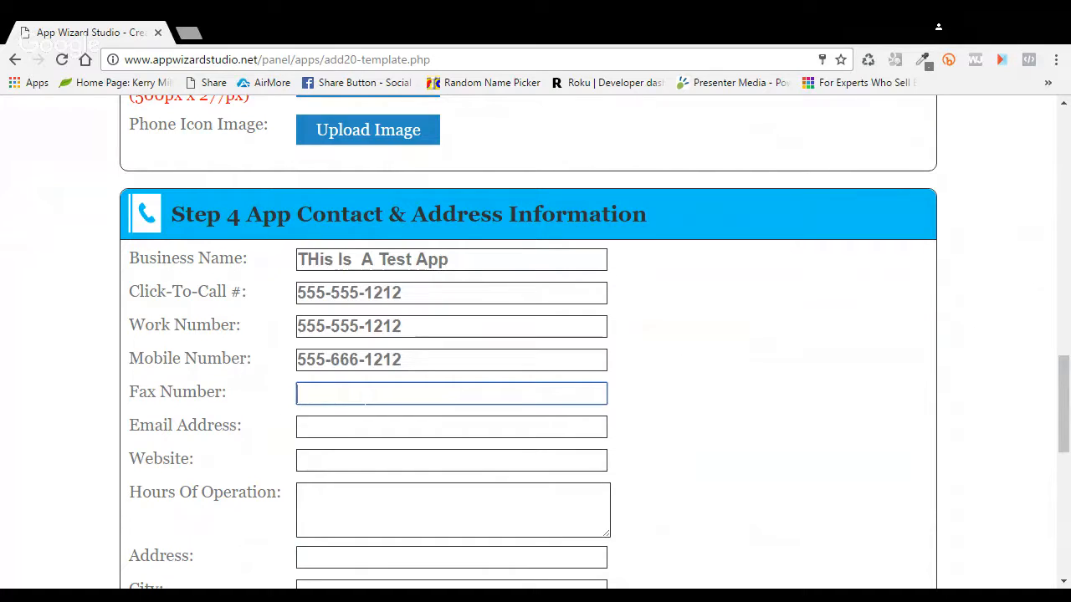
pyautogui.write('444-444-1212')
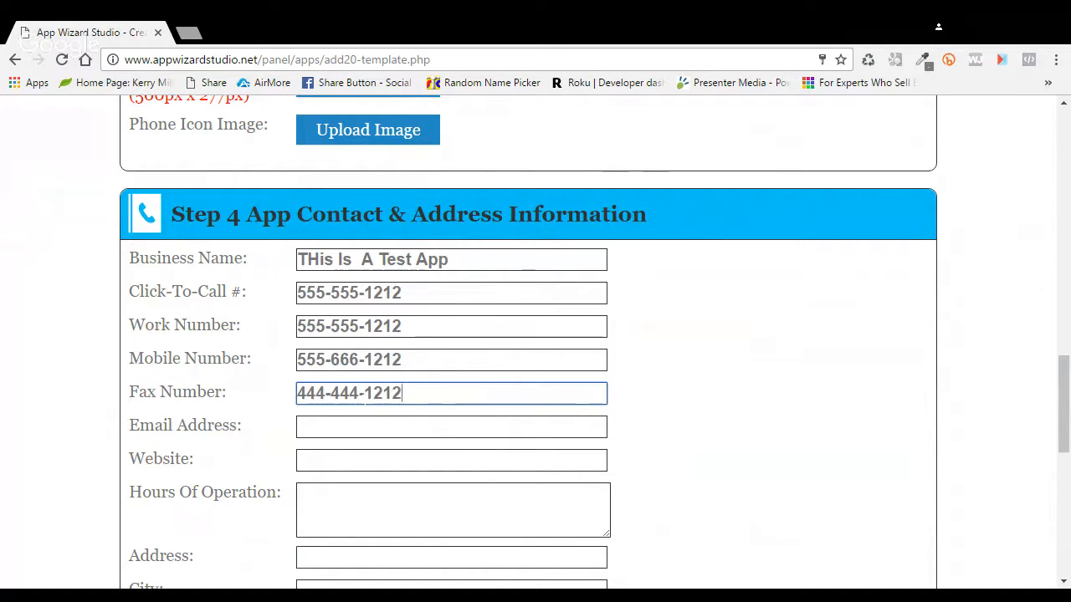
pyautogui.click(451, 426)
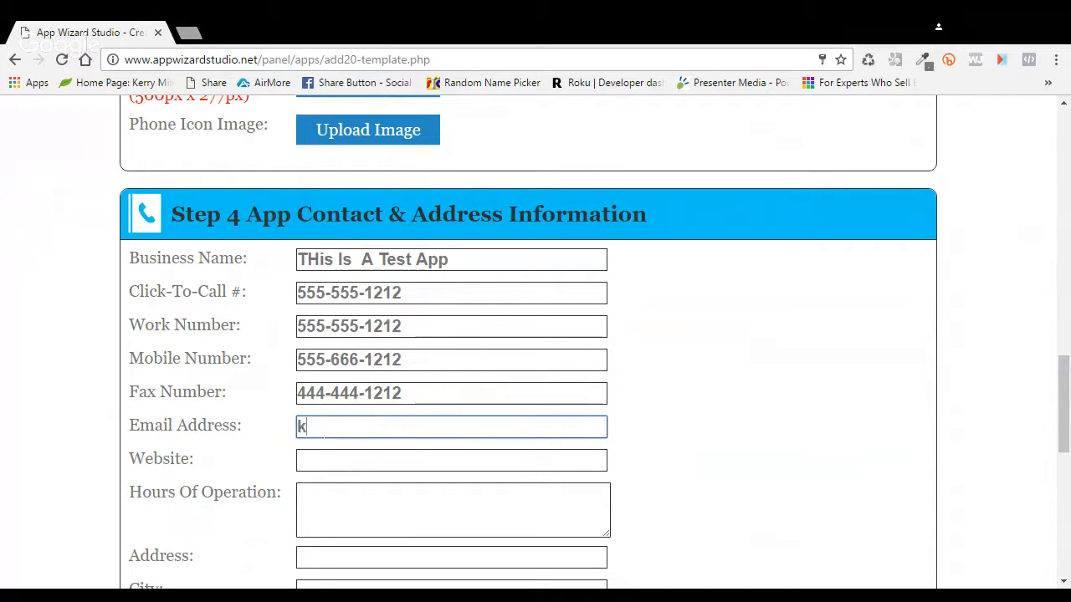
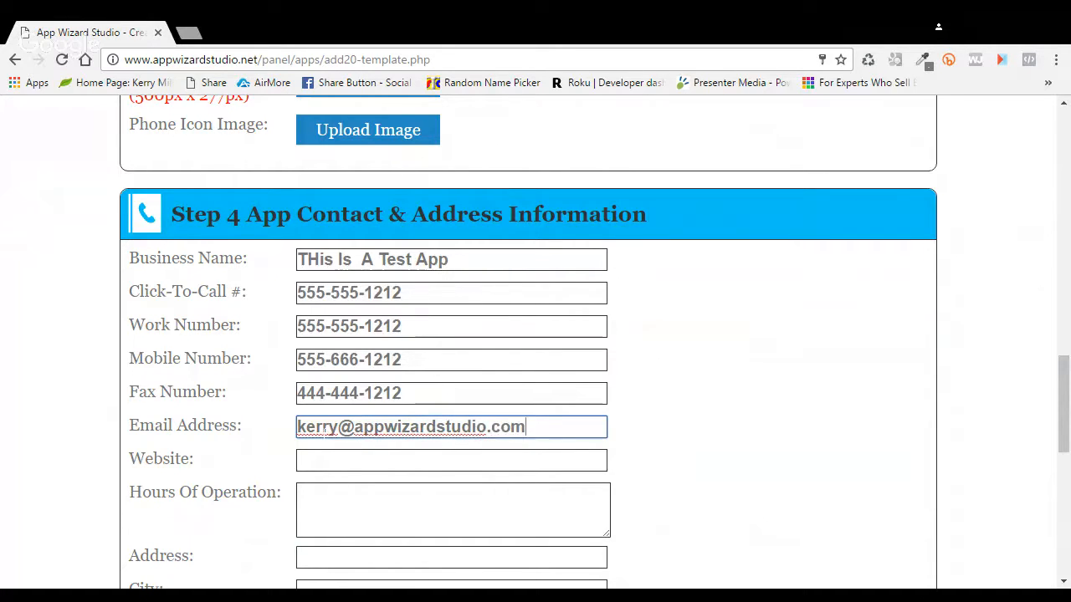
pyautogui.press('Tab')
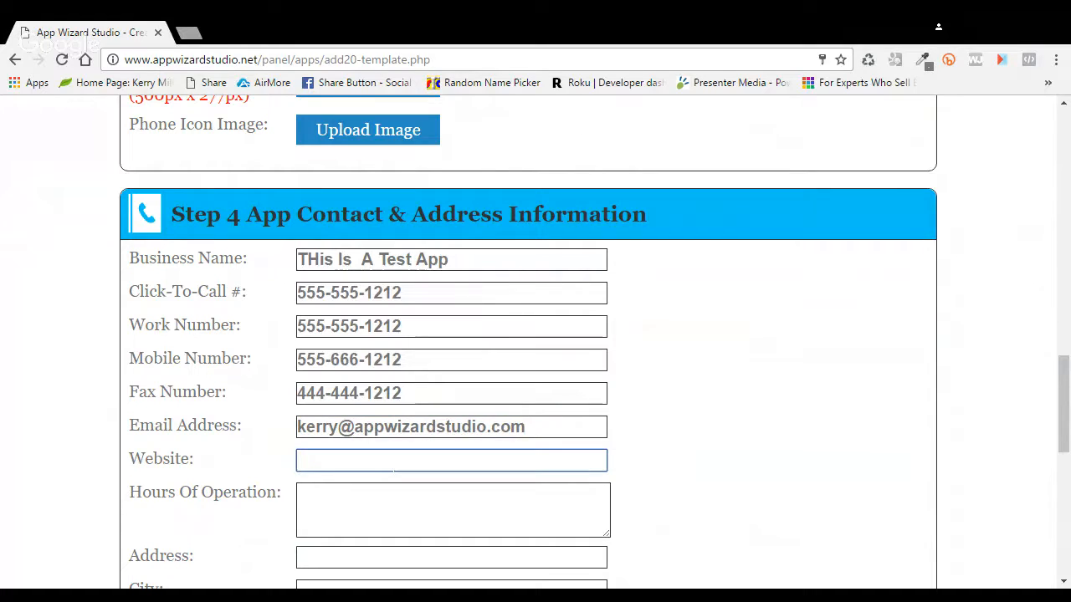
pyautogui.write('http://appwiza')
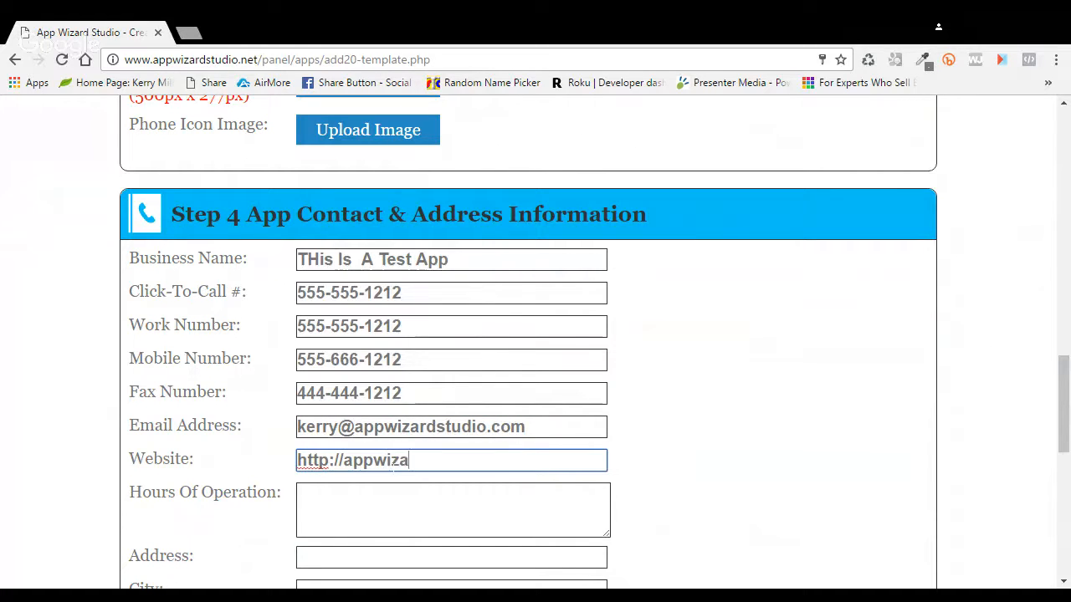
pyautogui.write('rdstudio.com')
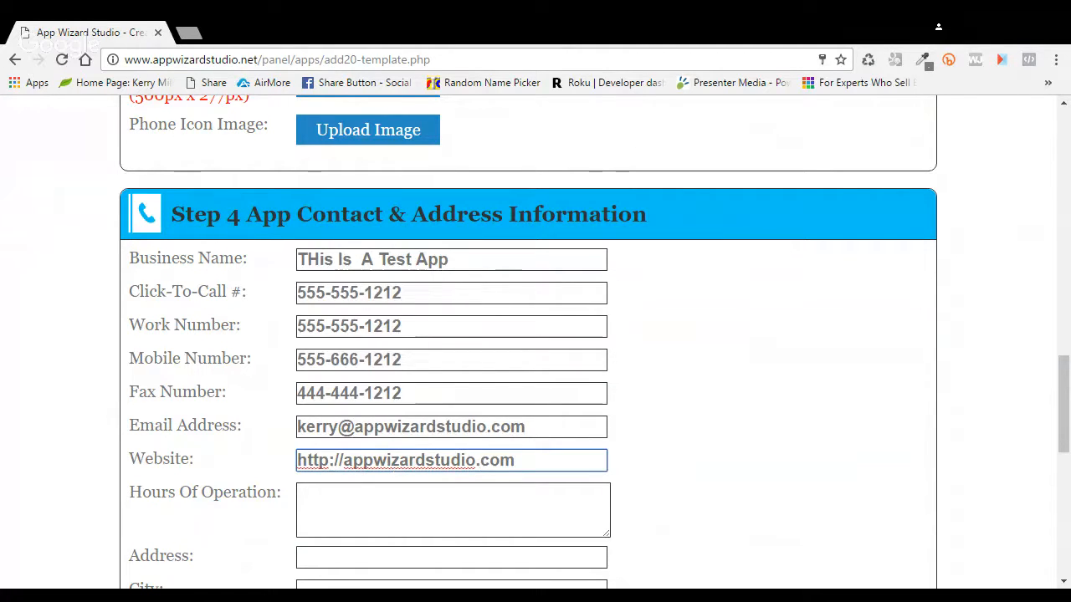
# Step: Type the hours of operation as '9-5 Mon - Fr'
pyautogui.click(452, 510)
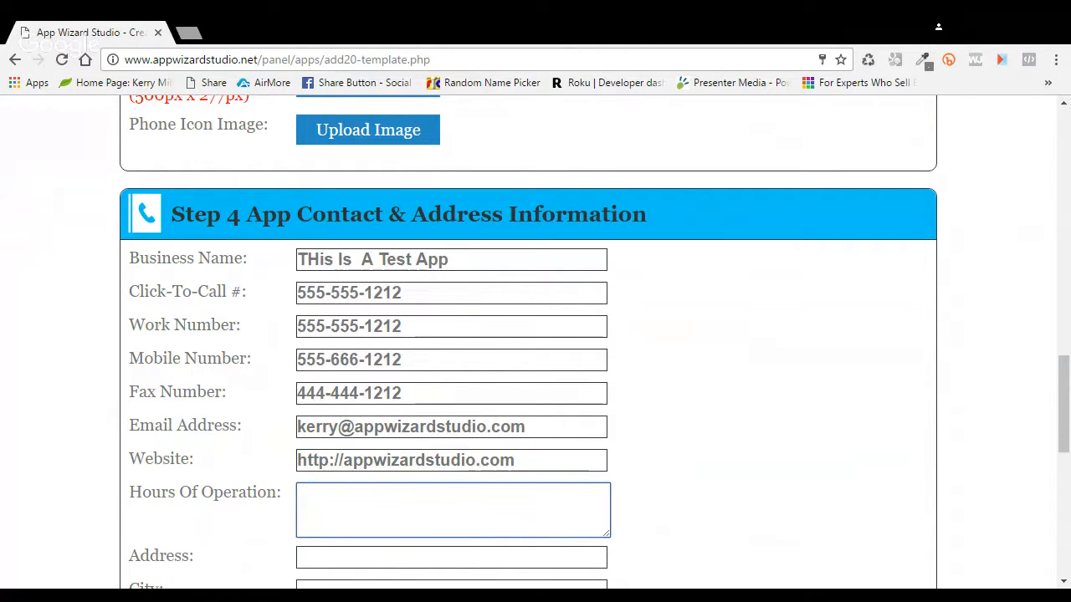
pyautogui.write('9')
pyautogui.write('-5')
pyautogui.scroll(-1, 525, 517)
pyautogui.write('Mon')
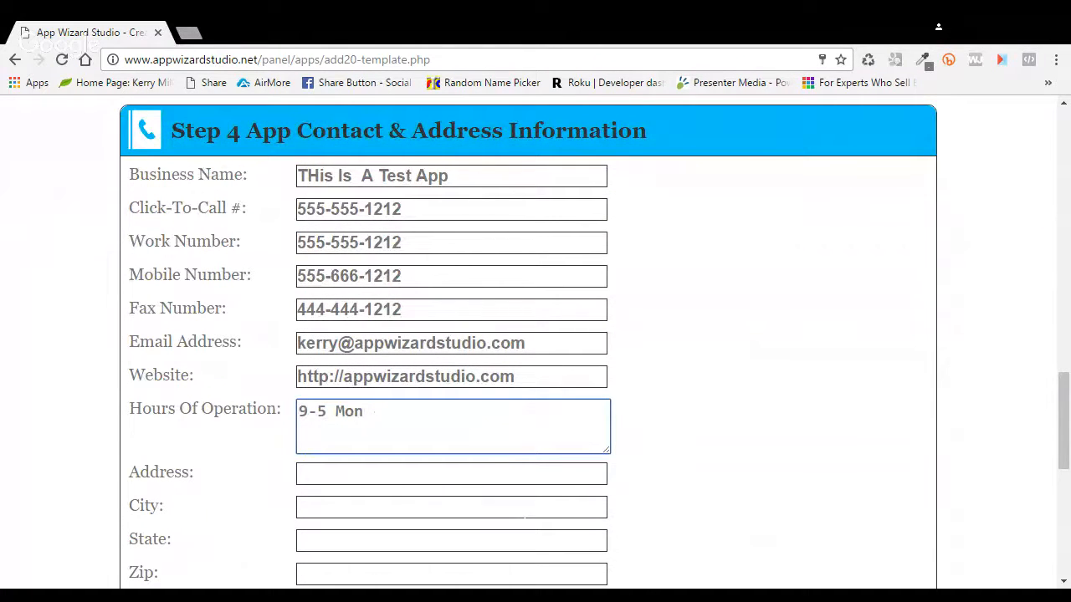
pyautogui.write(' - Fri')
# Step: Fill the address, city, state and zip fields from the saved autofill suggestions
pyautogui.click(411, 474)
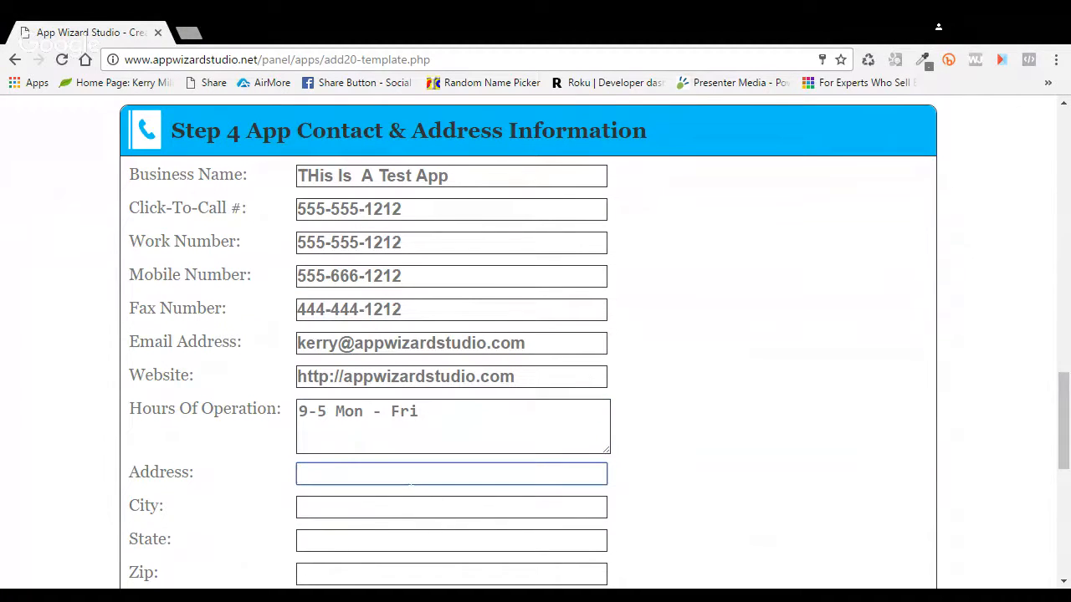
pyautogui.click(381, 500)
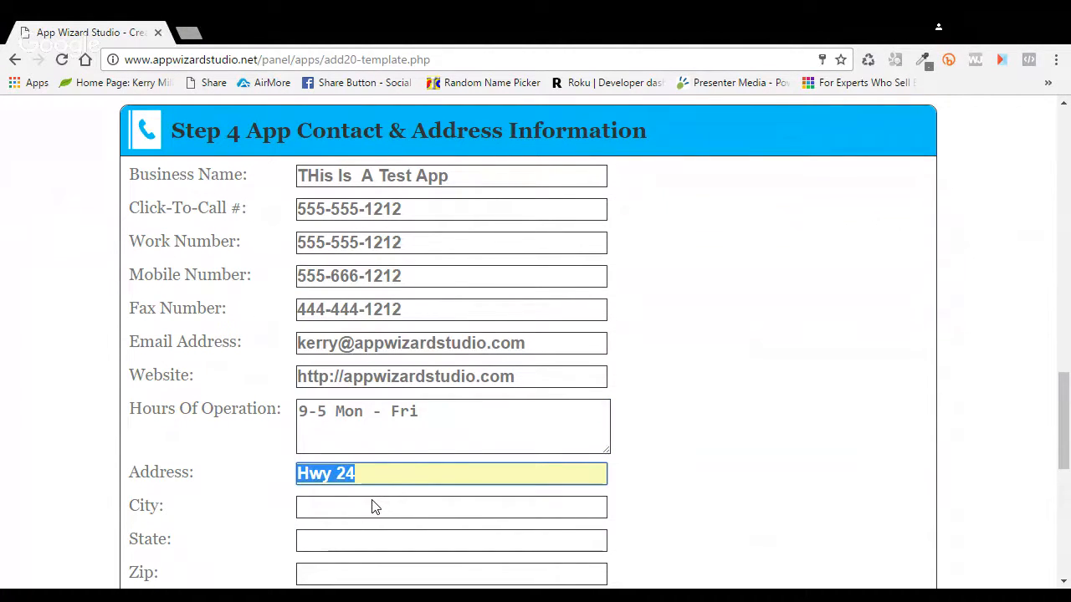
pyautogui.press('Tab')
pyautogui.press('Down')
pyautogui.press('Return')
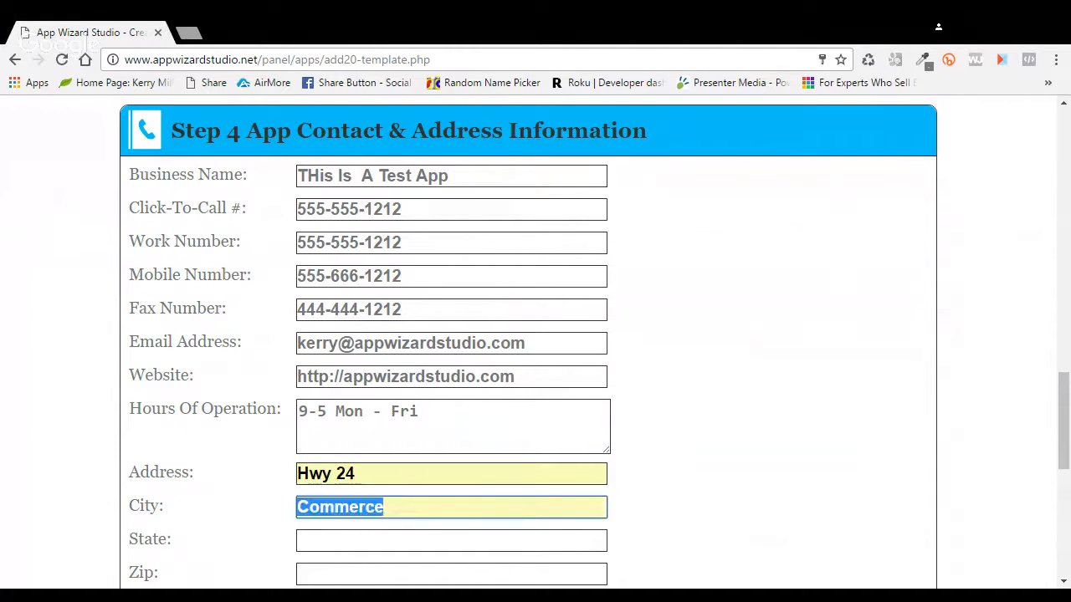
pyautogui.press('Tab')
pyautogui.press('Down')
pyautogui.press('Return')
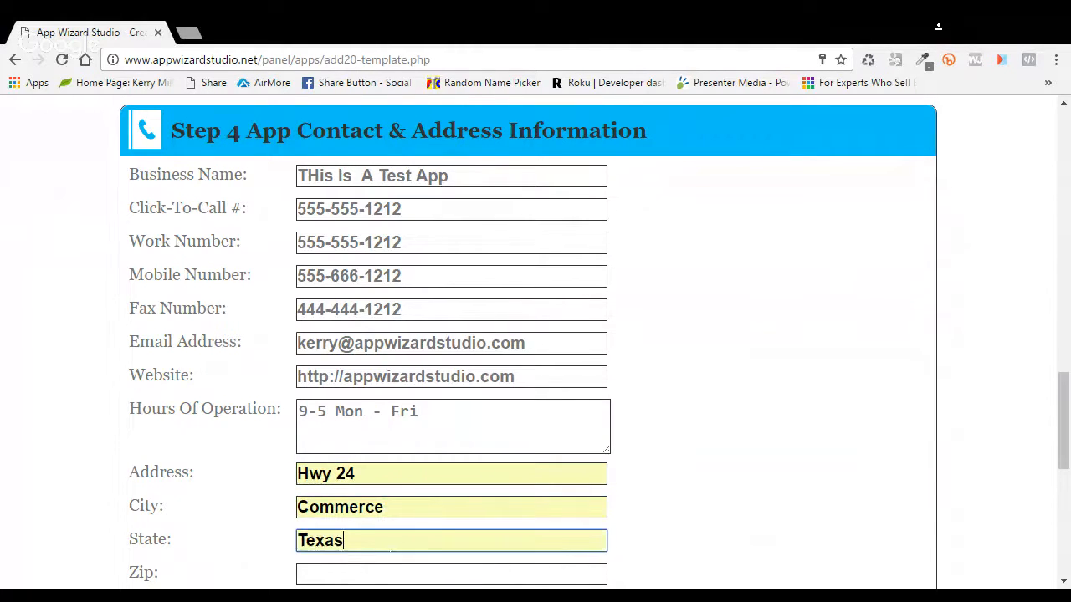
pyautogui.scroll(-1, 440, 536)
pyautogui.press('Tab')
pyautogui.press('Down')
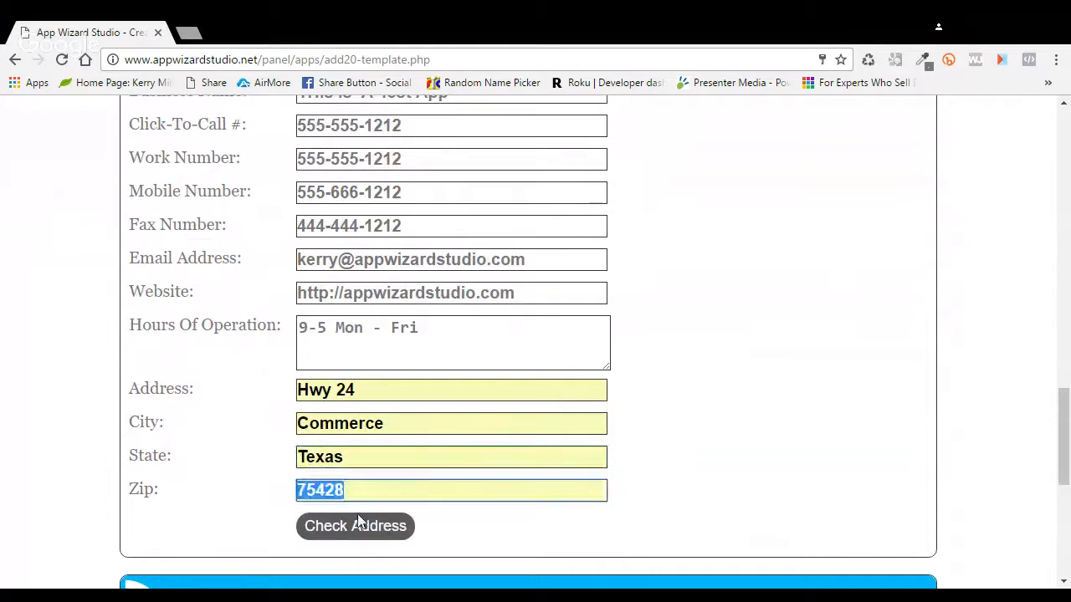
pyautogui.press('Return')
# Step: Replace the street address with the business's correct street address
pyautogui.click(230, 394)
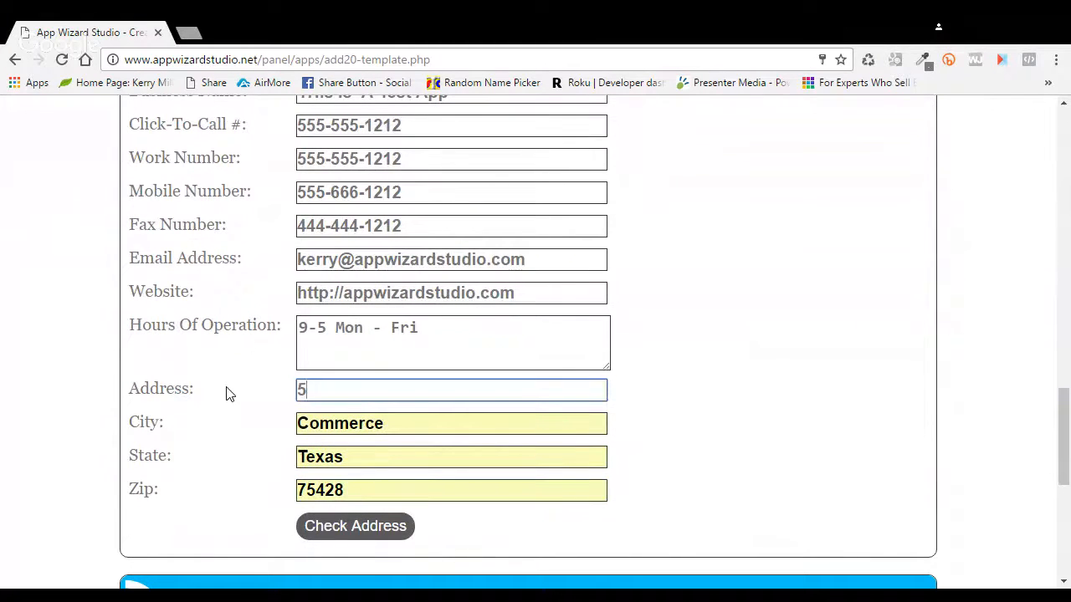
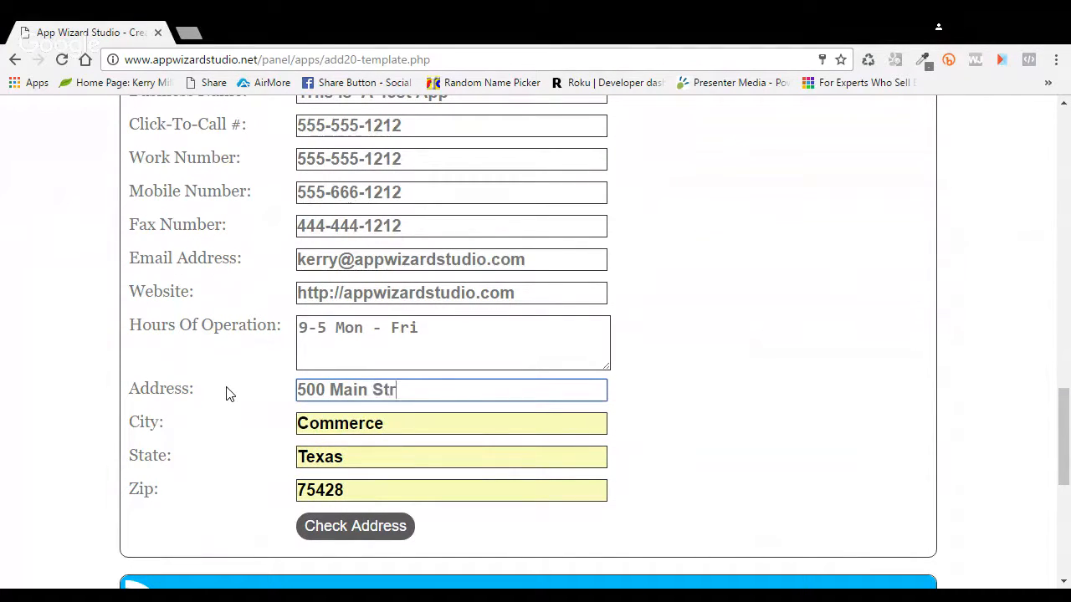
pyautogui.scroll(-1, 664, 376)
pyautogui.press('Return')
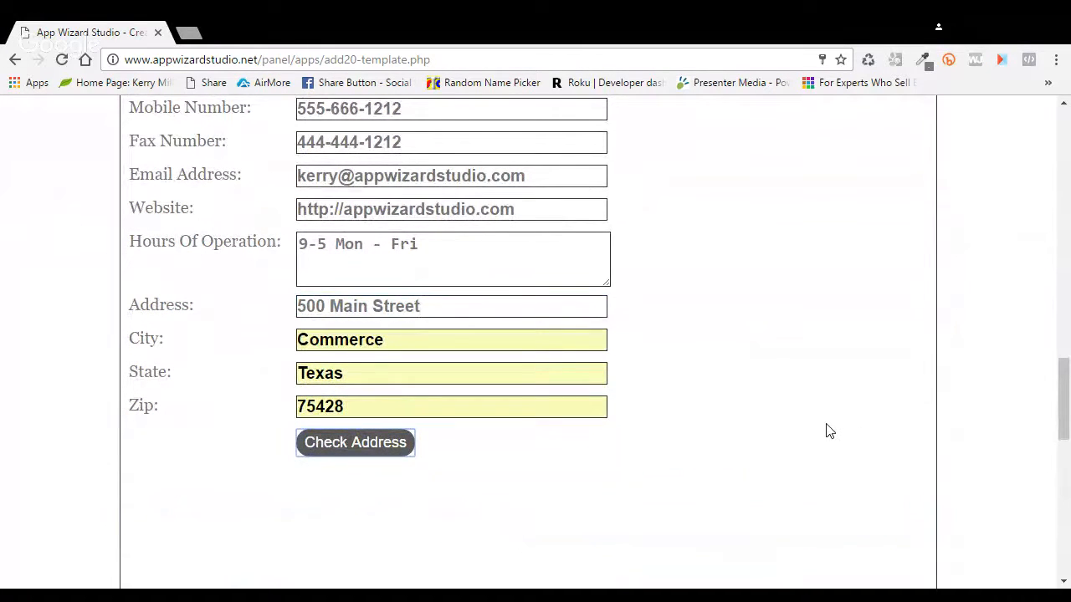
pyautogui.scroll(-10, 829, 431)
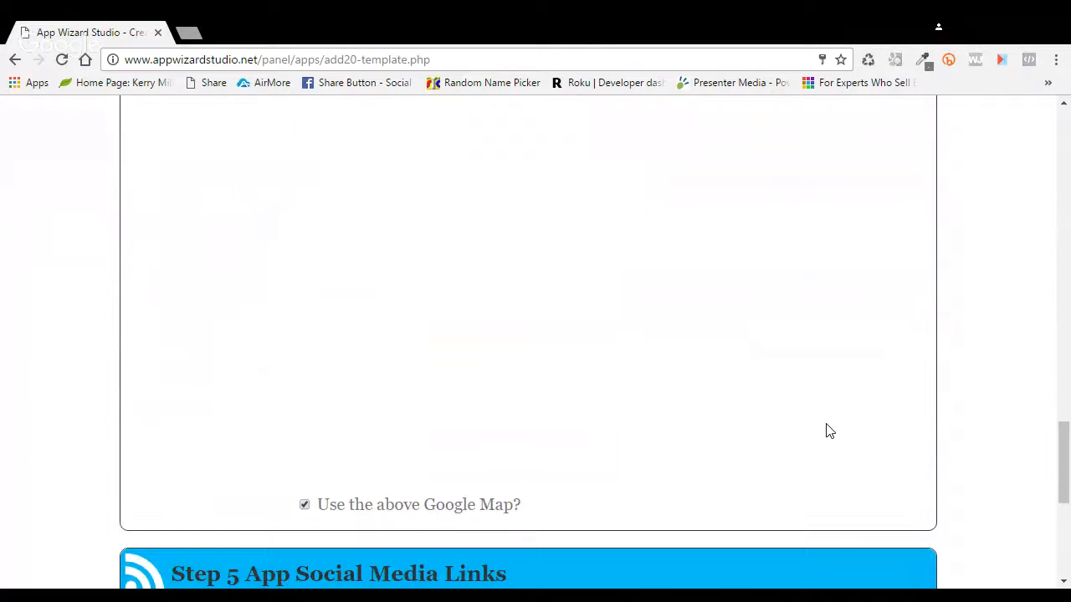
pyautogui.scroll(-1, 829, 430)
pyautogui.click(409, 338)
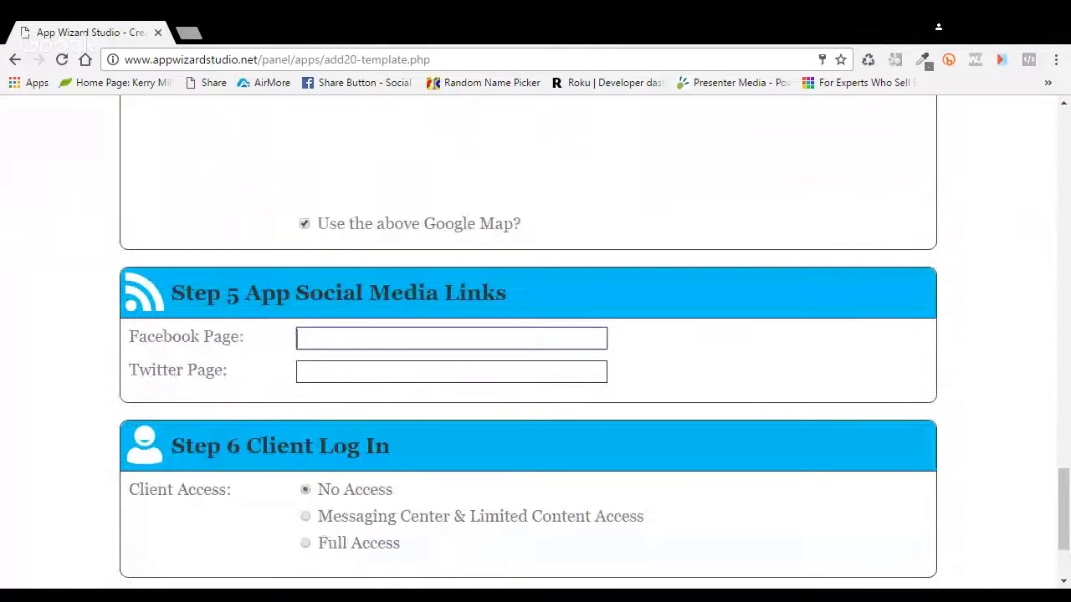
pyautogui.write('http://')
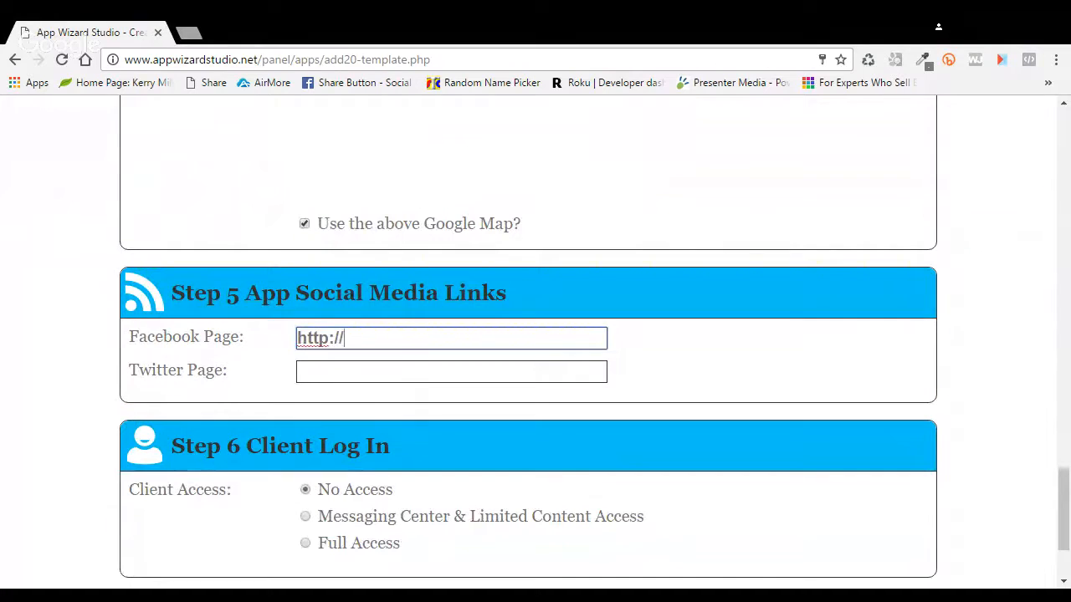
pyautogui.write('faceboo')
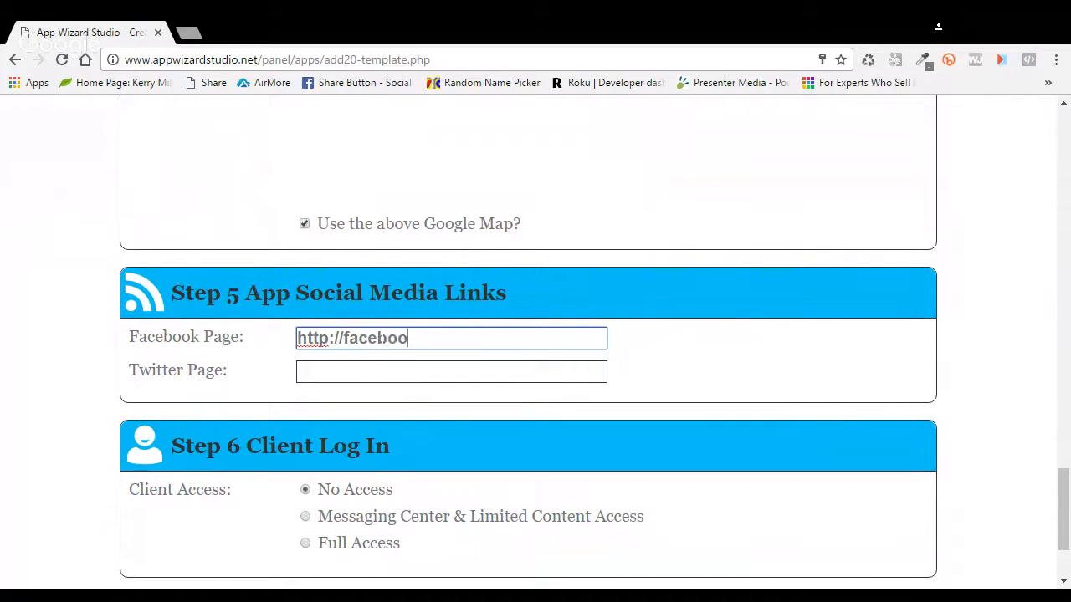
pyautogui.write('k.com')
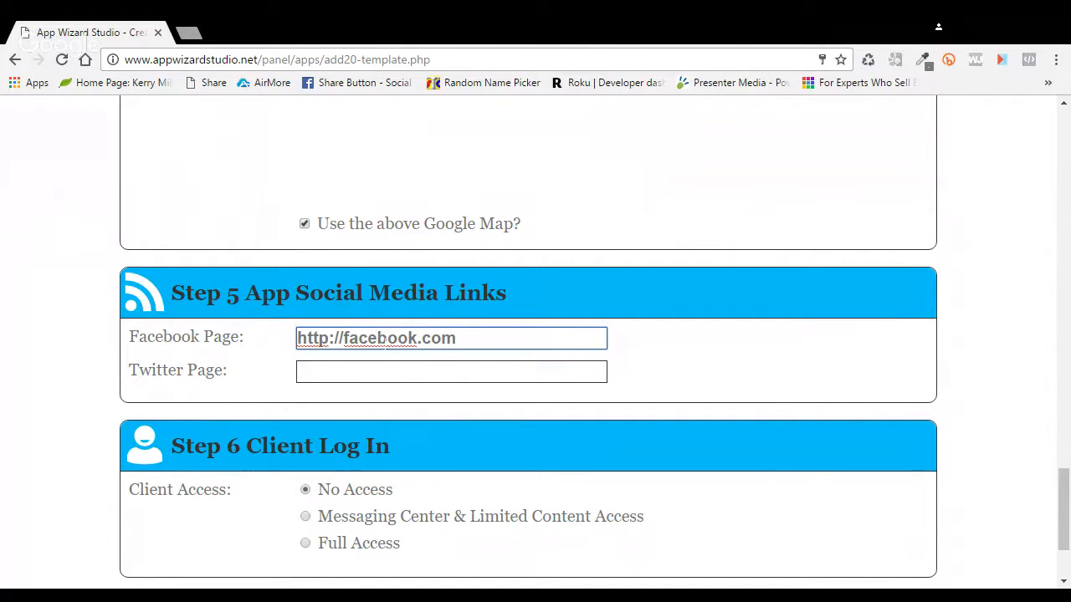
pyautogui.click(451, 371)
pyautogui.write('htt')
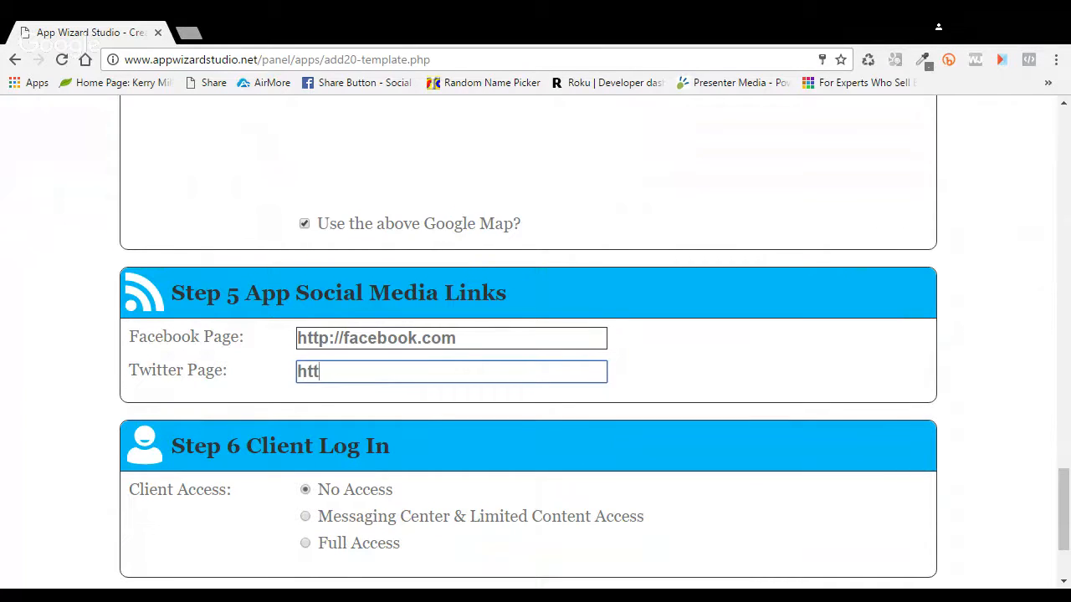
pyautogui.write('p://twitter.coim')
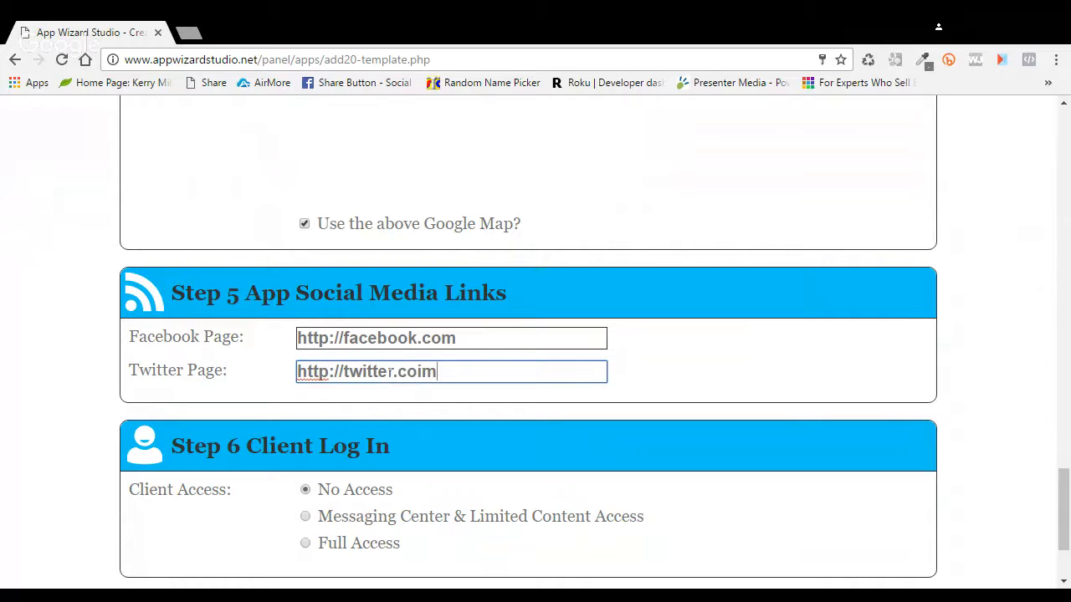
pyautogui.press('BackSpace')
pyautogui.press('BackSpace')
pyautogui.write('m')
# Step: Submit the setup, then append 12345 to the taken web app URL
pyautogui.scroll(-2, 700, 390)
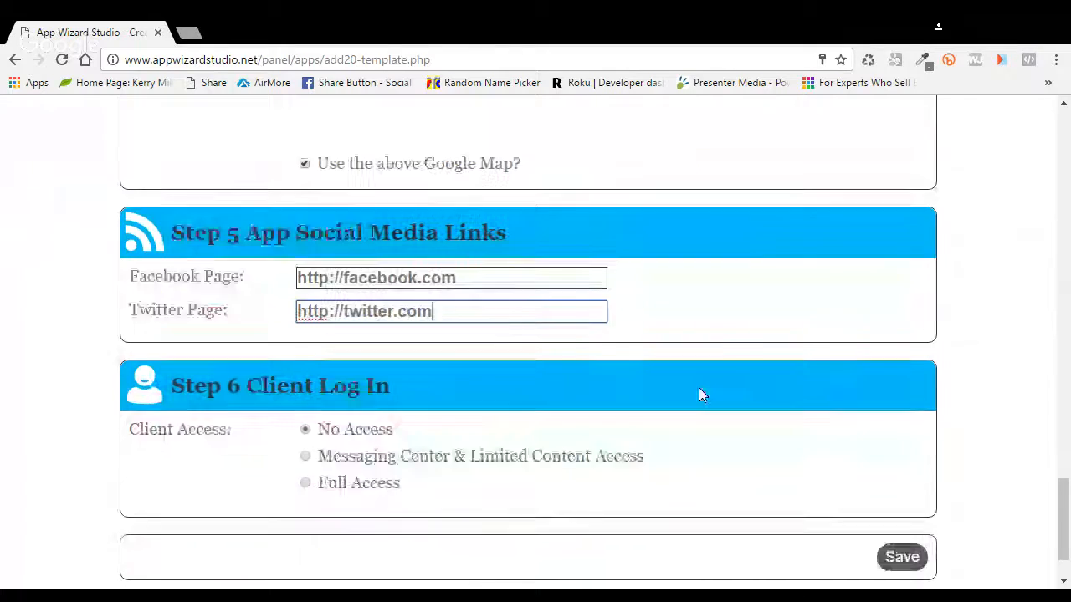
pyautogui.click(901, 472)
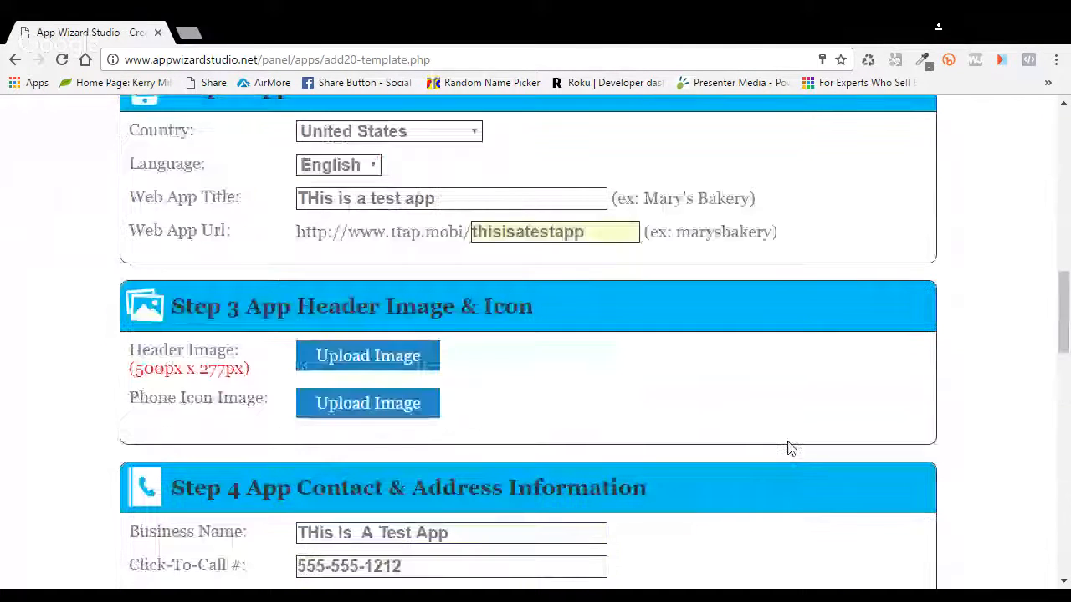
pyautogui.click(610, 231)
pyautogui.write('12345')
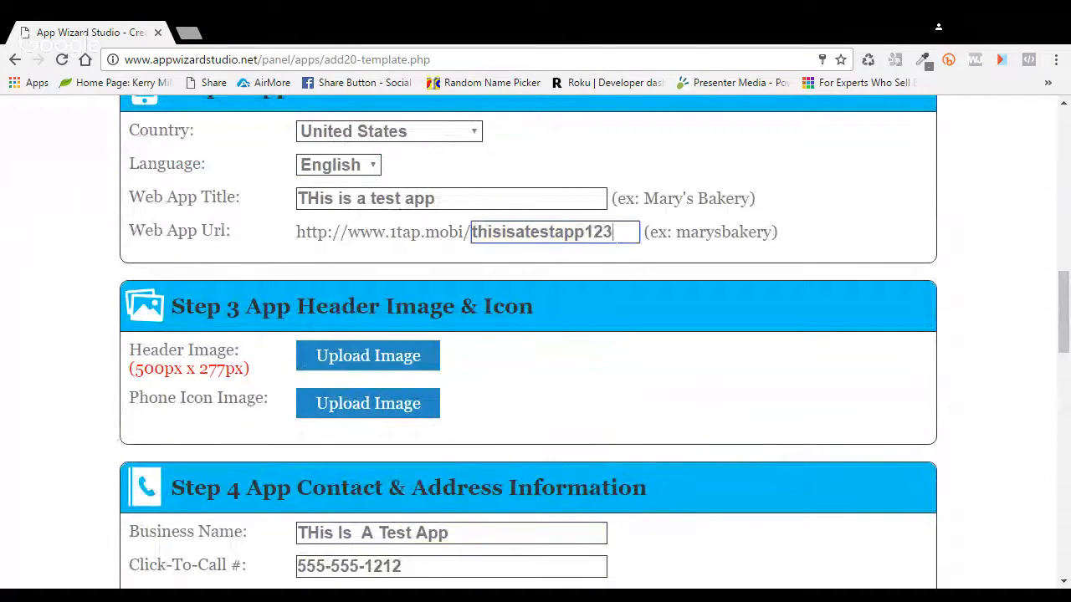
pyautogui.scroll(-15, 807, 330)
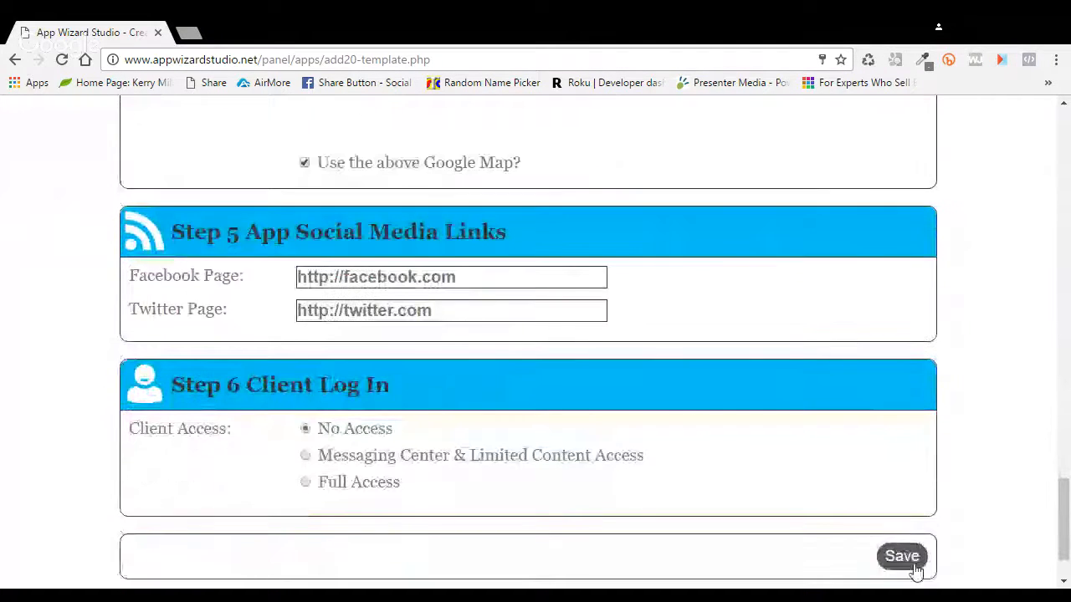
# Step: Save the corrected app setup and continue to the control panel
pyautogui.click(907, 559)
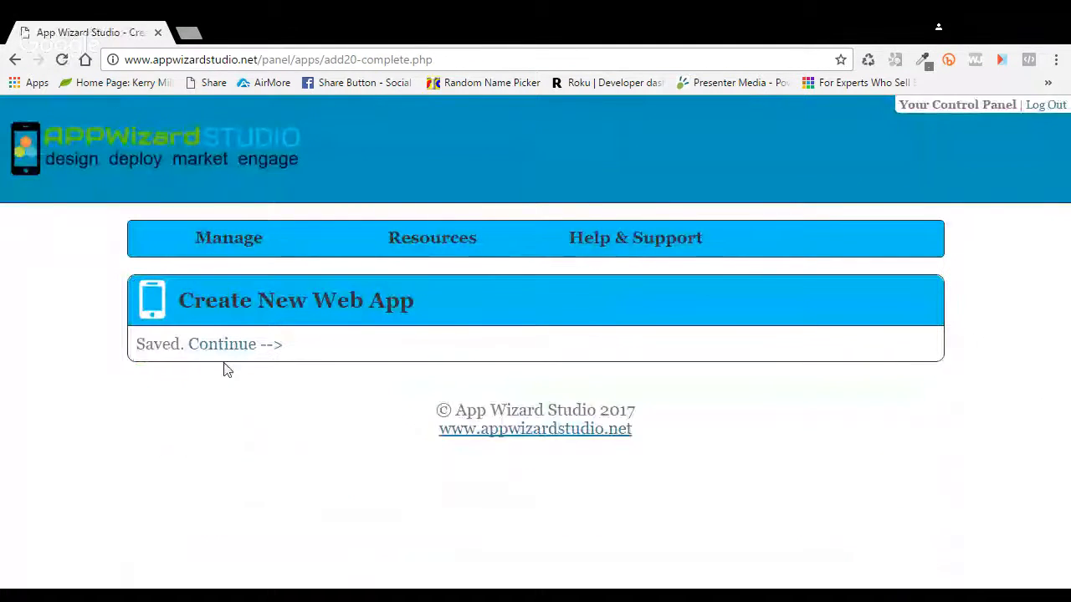
pyautogui.click(236, 348)
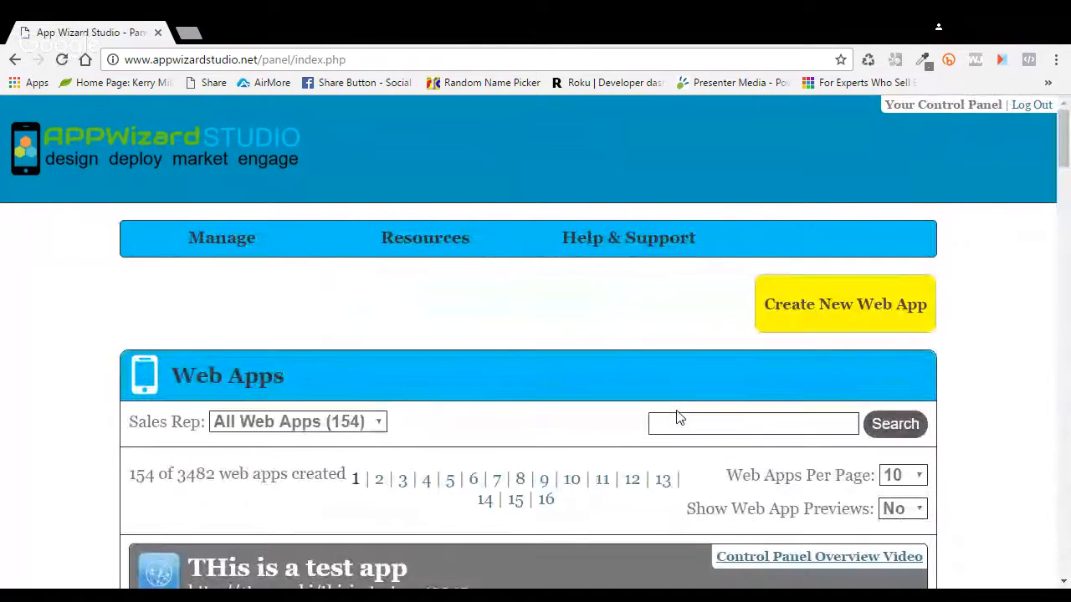
pyautogui.scroll(-6, 677, 418)
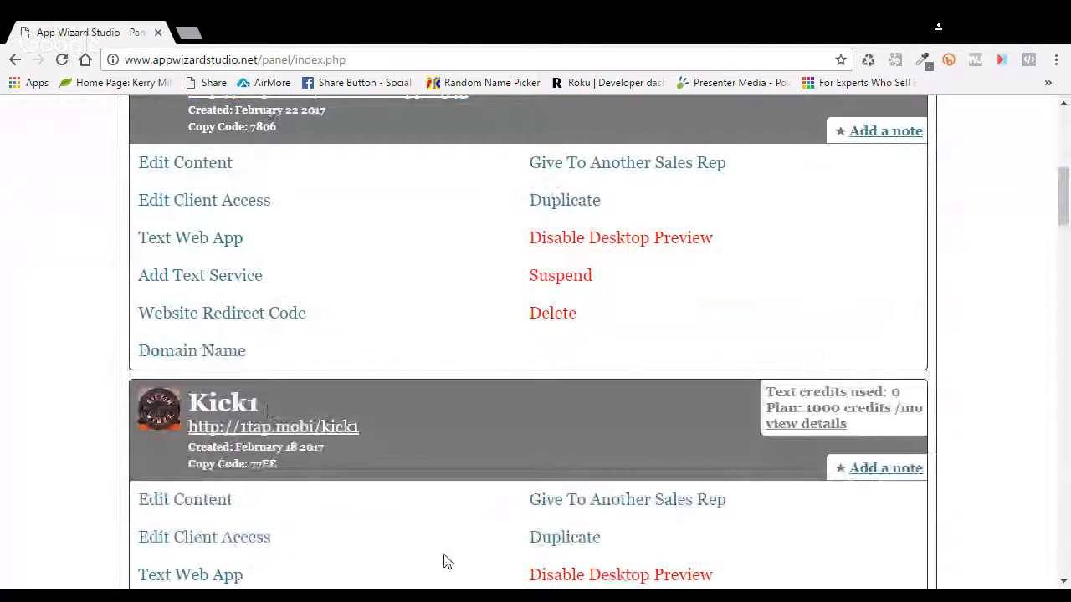
# Step: Open the test app's Content sections, expanding Links To Web Pages & Phone Numbers and vCards
pyautogui.click(220, 163)
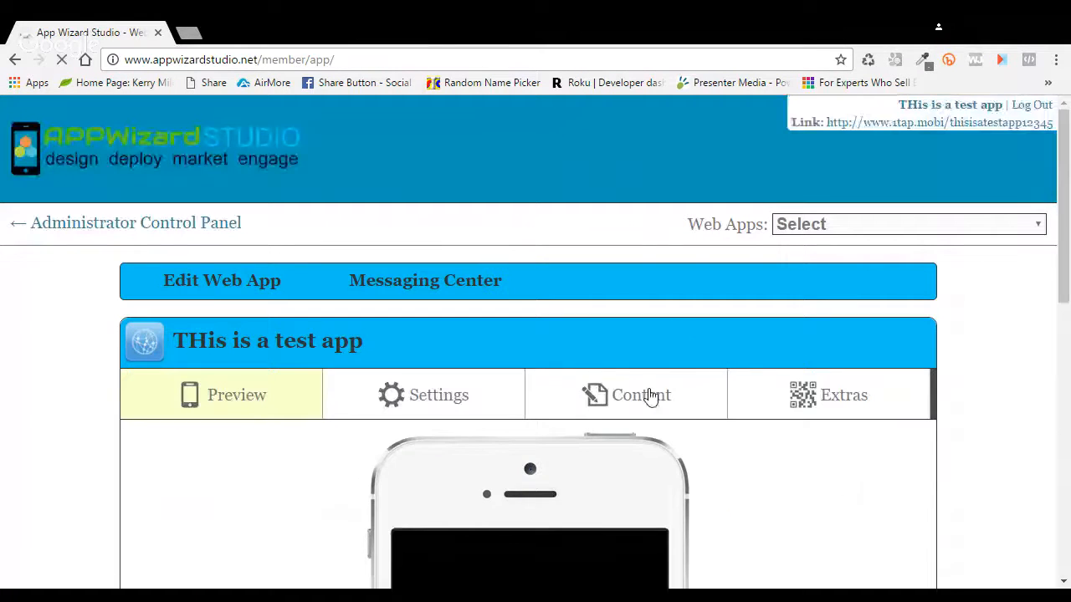
pyautogui.click(651, 395)
pyautogui.scroll(-2, 711, 399)
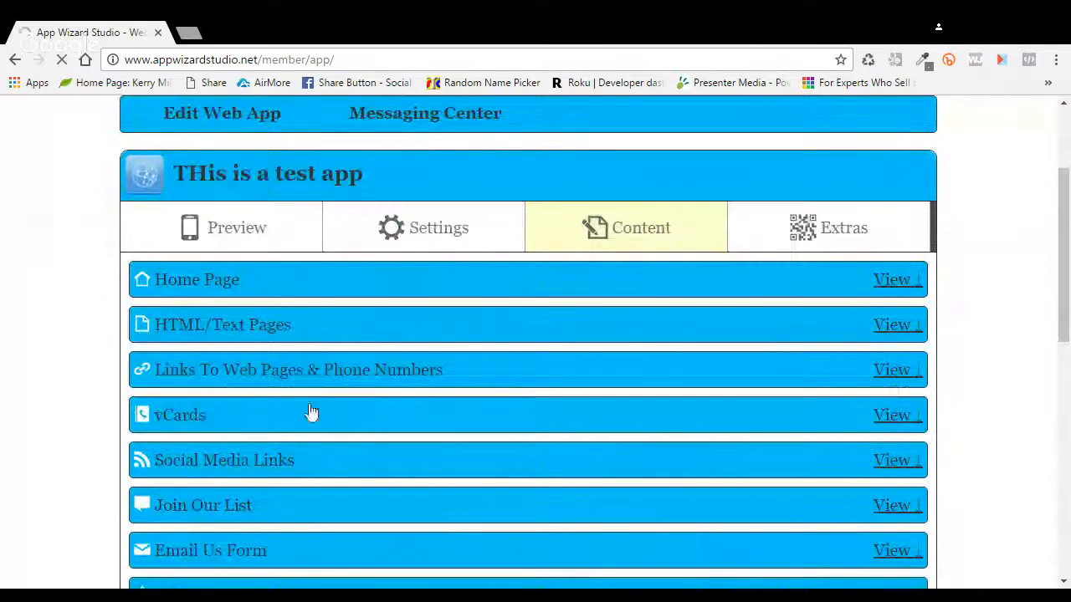
pyautogui.click(892, 372)
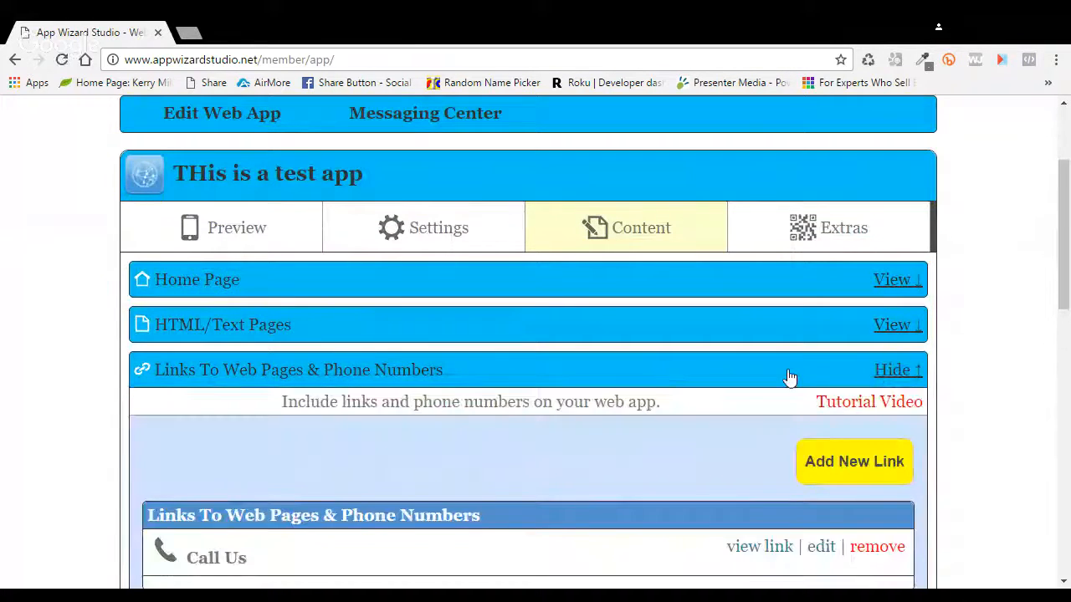
pyautogui.scroll(-4, 790, 376)
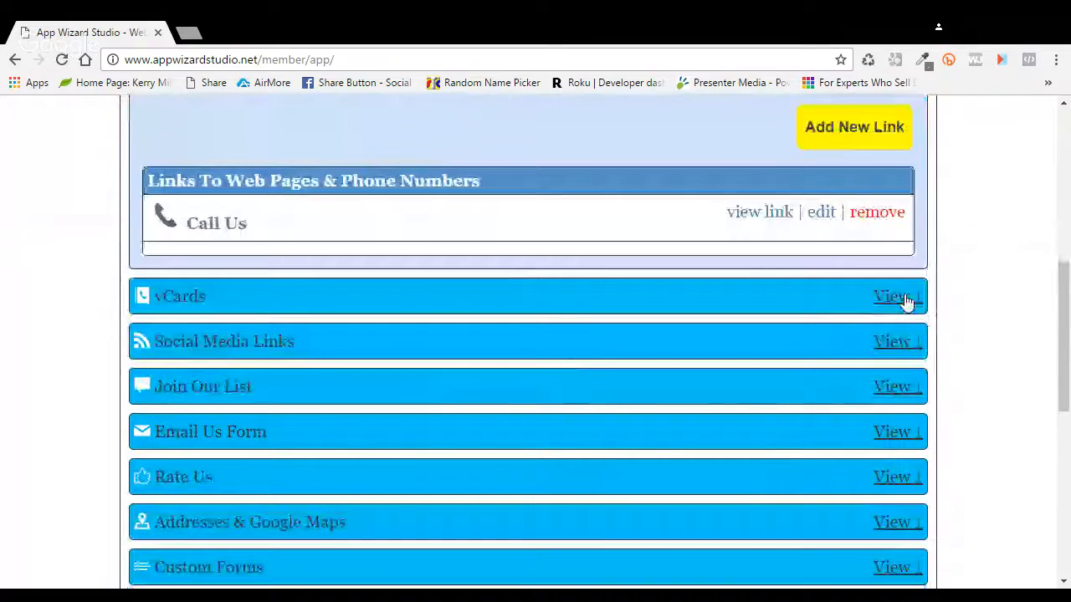
pyautogui.click(894, 297)
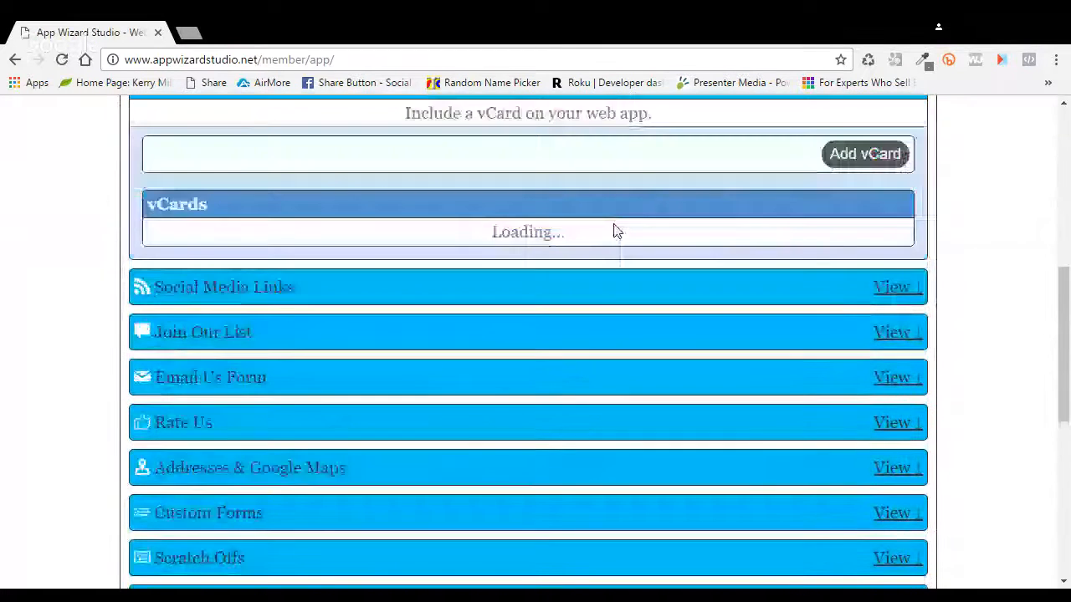
# Step: Edit the THis Is A Test App vCard and review its prefilled organization, website, e-mail, phones and address
pyautogui.click(803, 256)
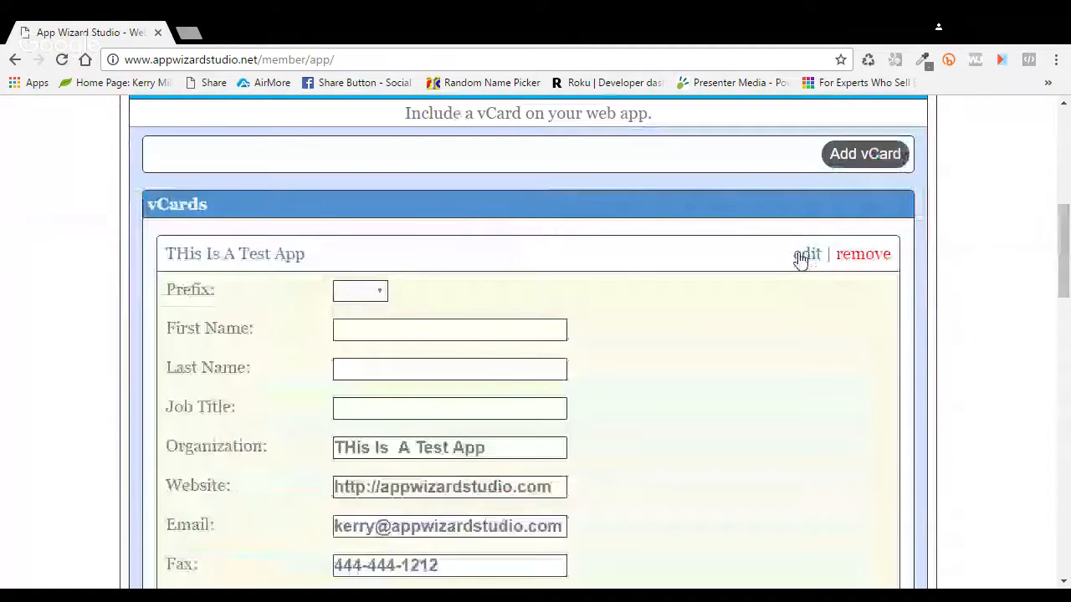
pyautogui.scroll(-4, 747, 308)
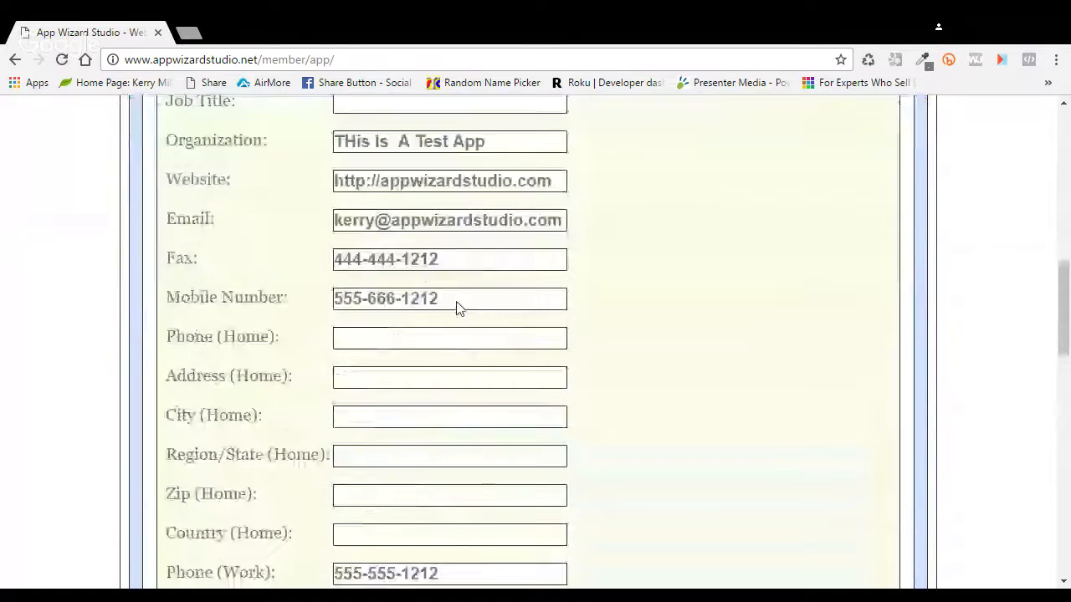
pyautogui.scroll(-3, 483, 340)
pyautogui.scroll(-1, 483, 339)
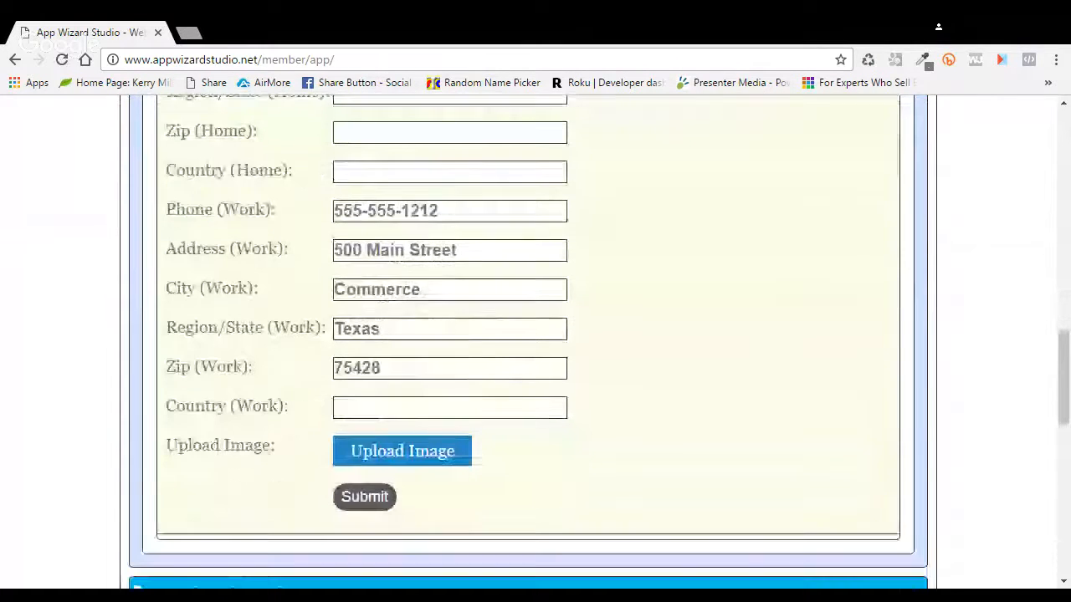
pyautogui.scroll(3, 527, 368)
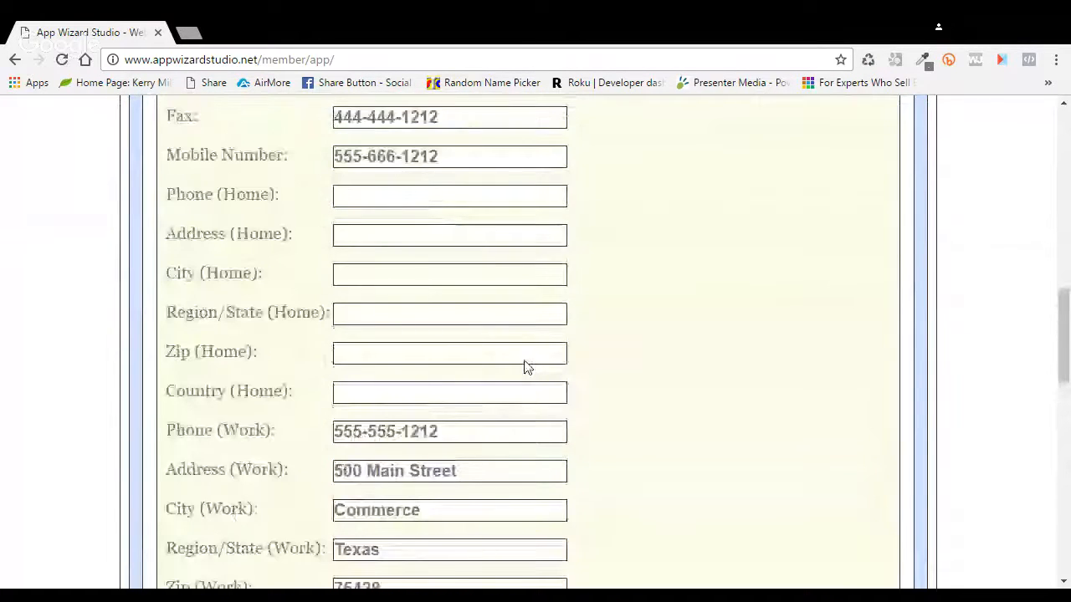
pyautogui.scroll(2, 527, 368)
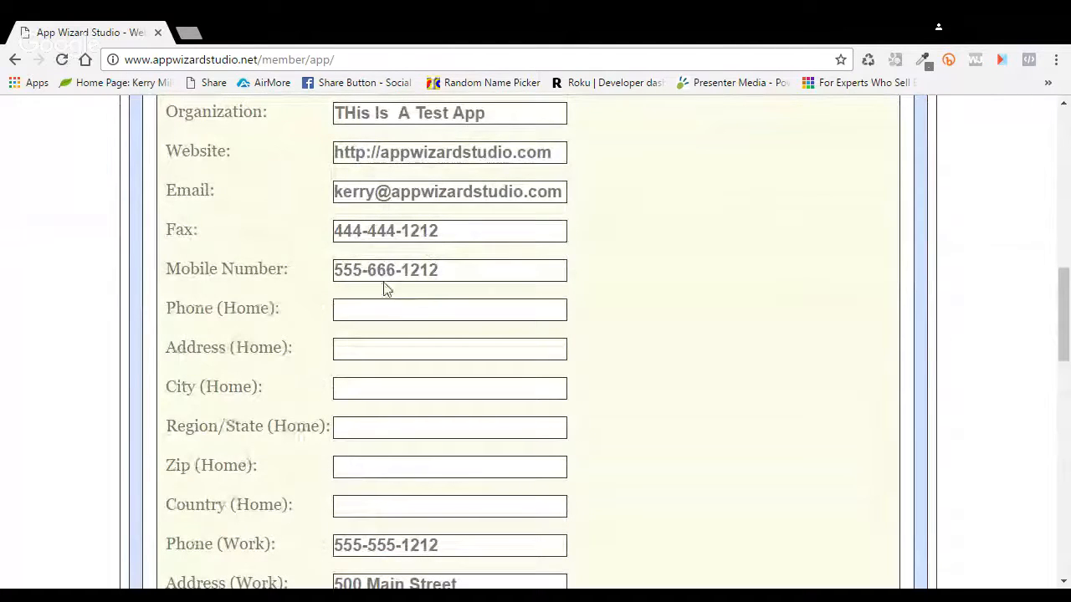
pyautogui.scroll(-2, 550, 355)
pyautogui.scroll(-2, 551, 356)
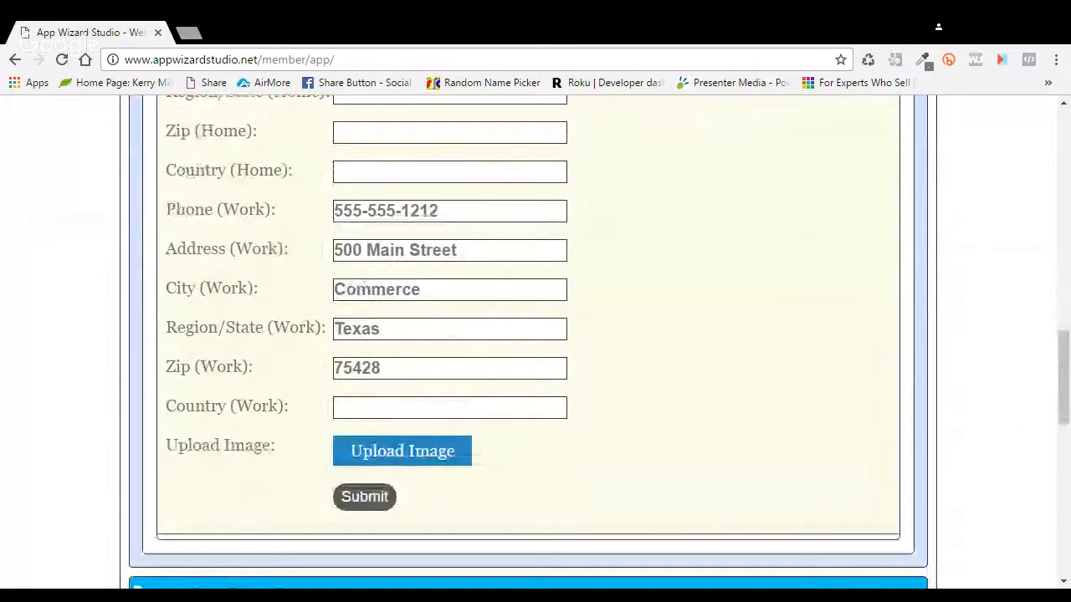
pyautogui.scroll(-3, 736, 435)
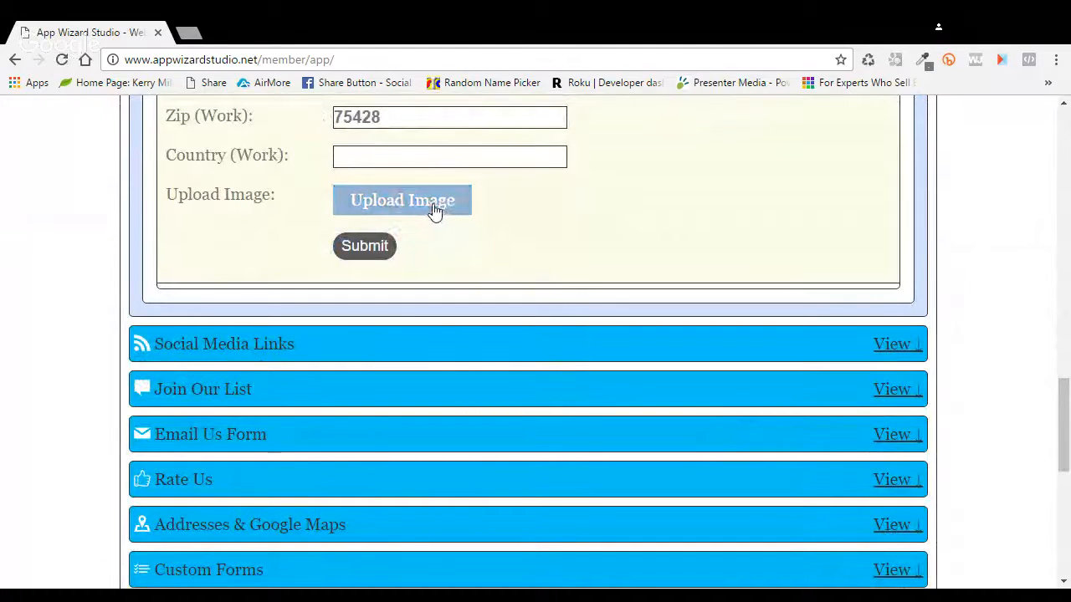
# Step: Upload icon.jpg as the vCard image and submit the vCard
pyautogui.click(434, 206)
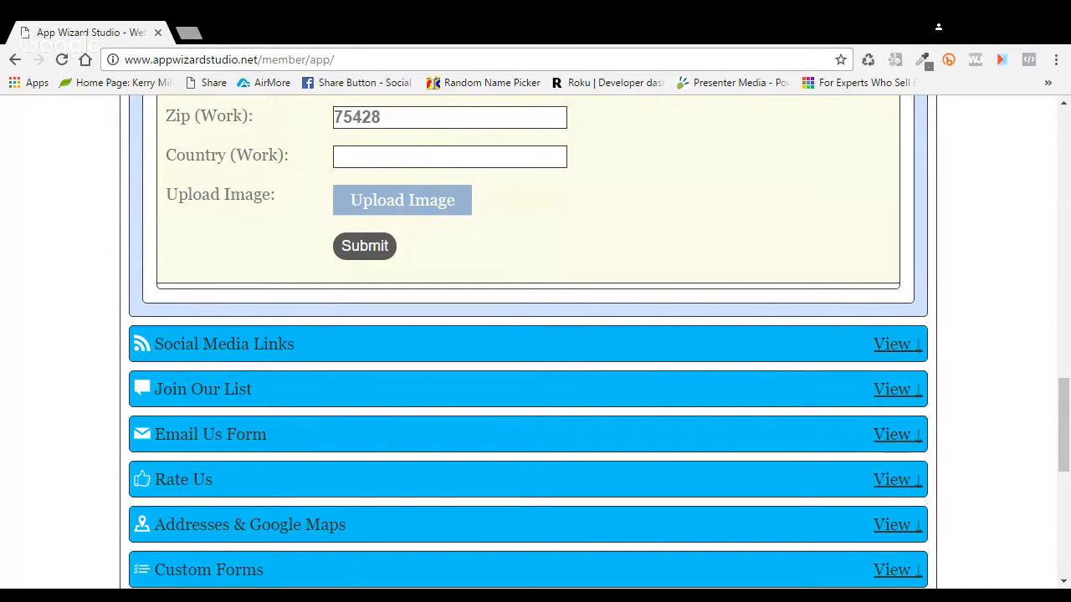
pyautogui.click(760, 318)
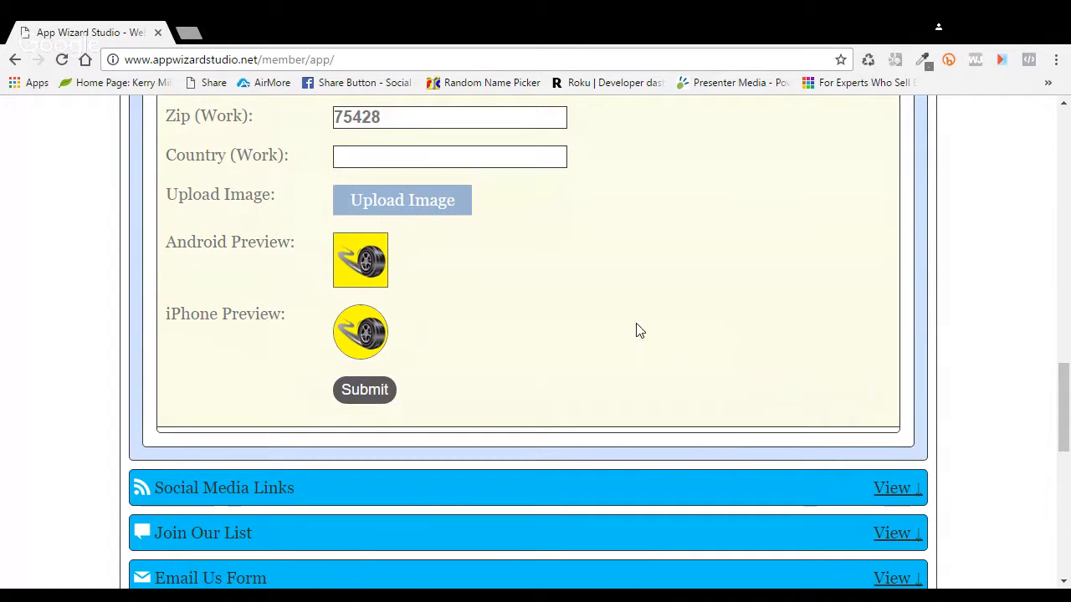
pyautogui.scroll(-1, 633, 324)
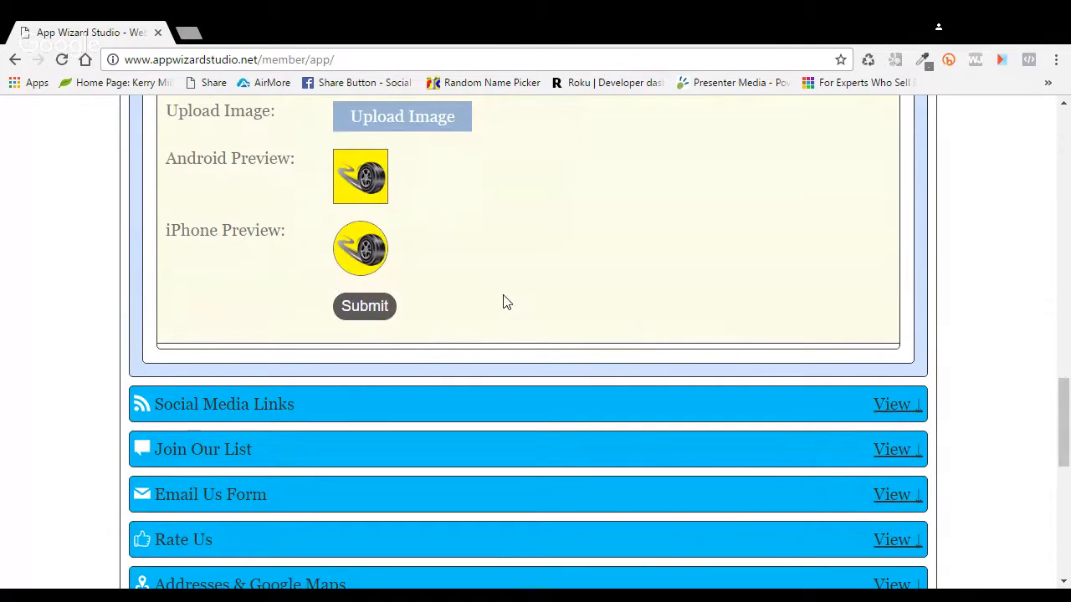
pyautogui.scroll(2, 613, 282)
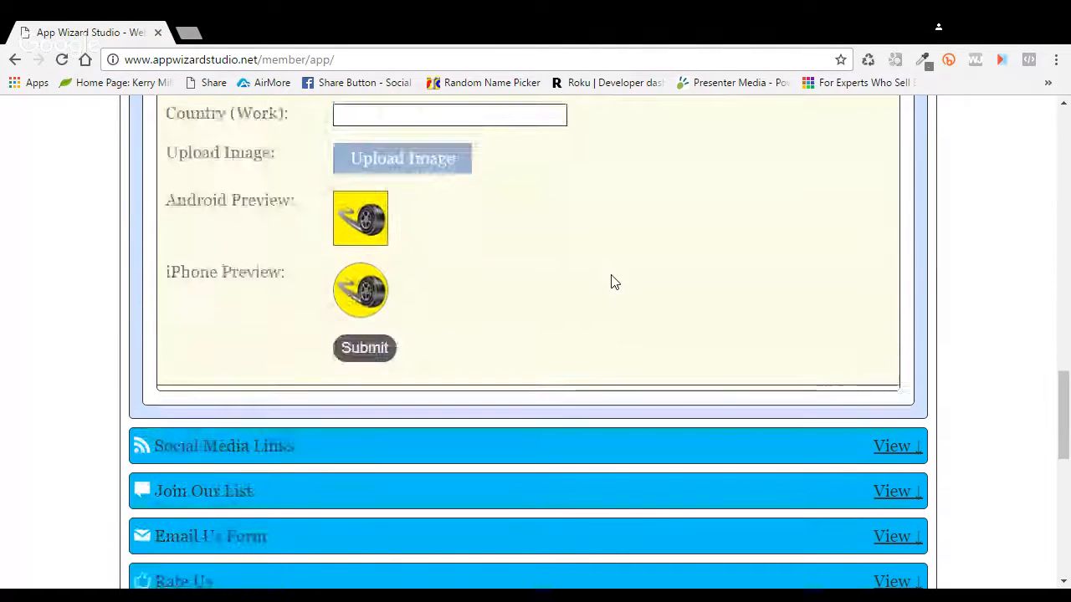
pyautogui.click(370, 393)
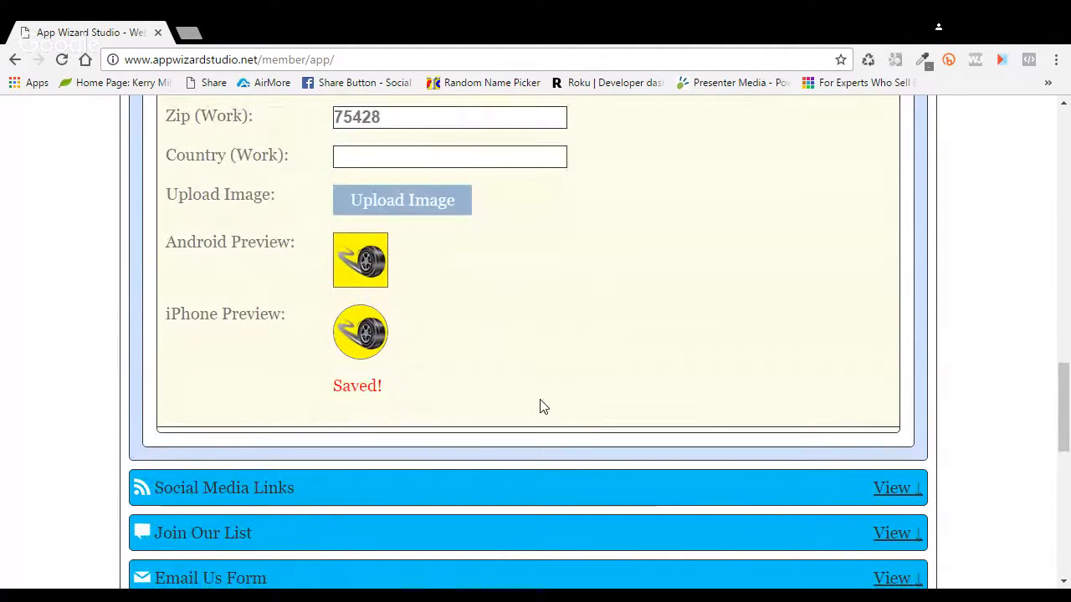
pyautogui.scroll(-2, 828, 384)
# Step: Collapse the Social Media Links section
pyautogui.scroll(-5, 886, 330)
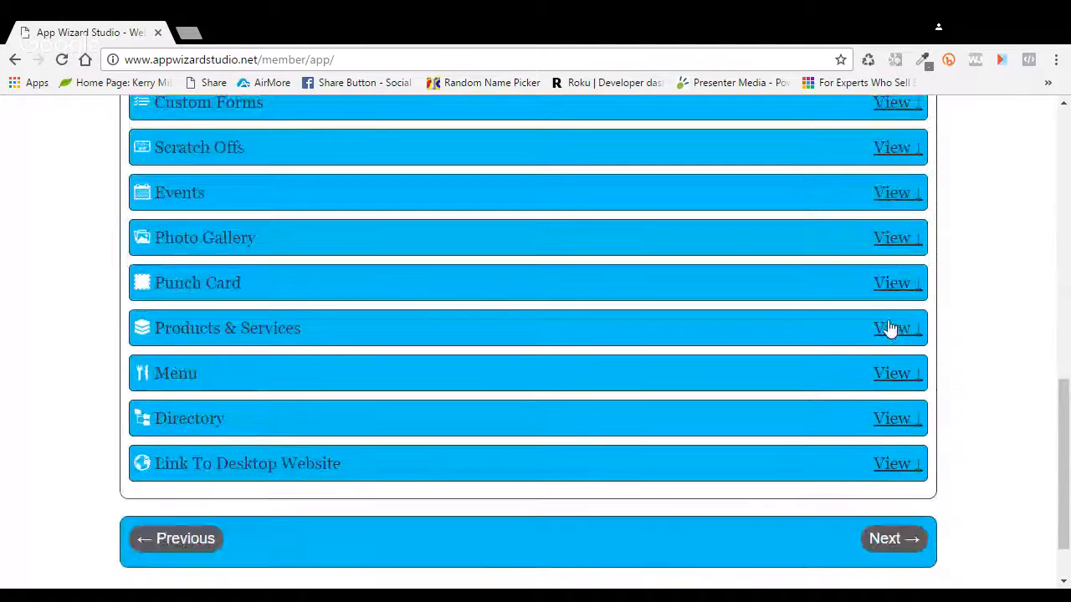
pyautogui.scroll(2, 545, 335)
pyautogui.scroll(10, 545, 333)
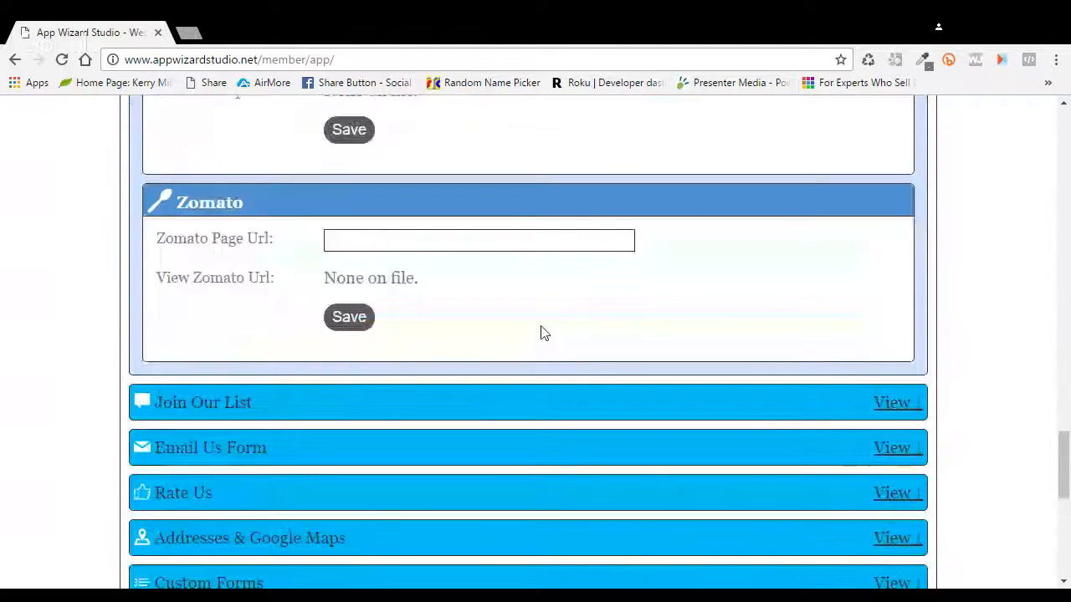
pyautogui.scroll(4, 541, 333)
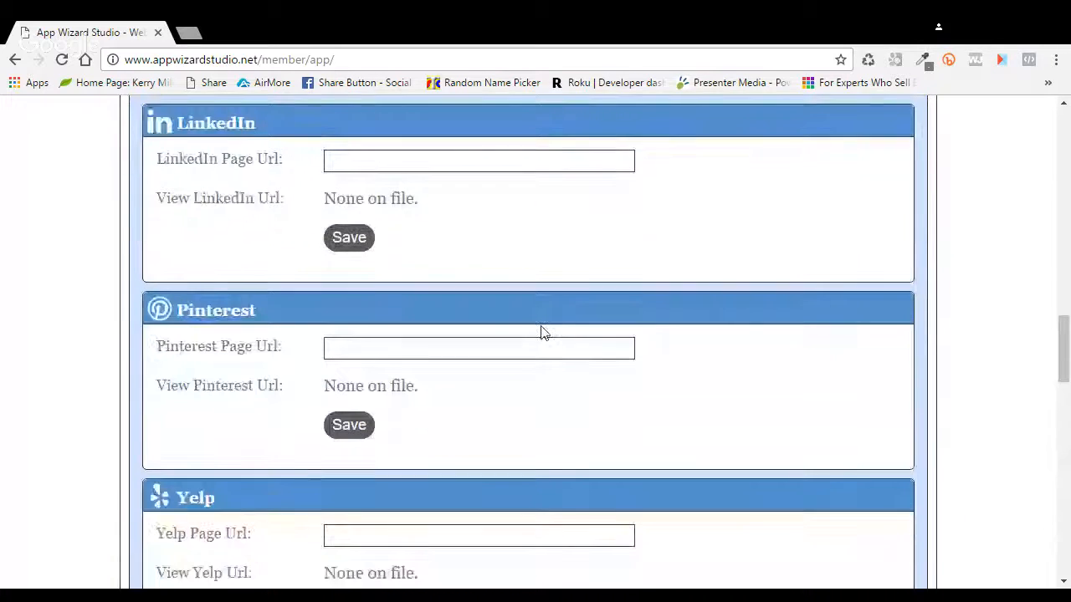
pyautogui.scroll(9, 540, 333)
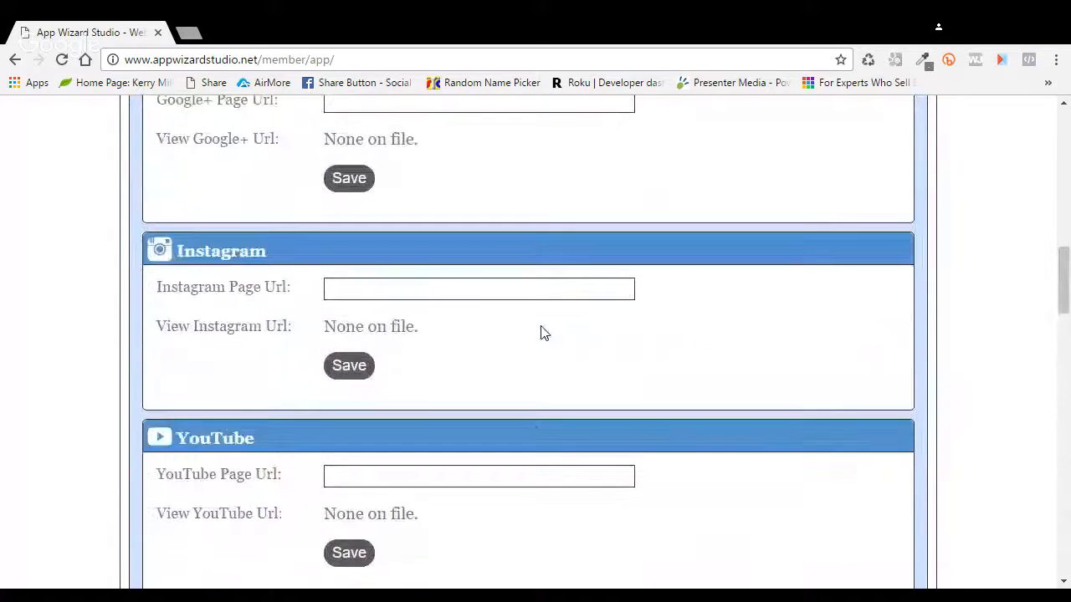
pyautogui.scroll(3, 540, 333)
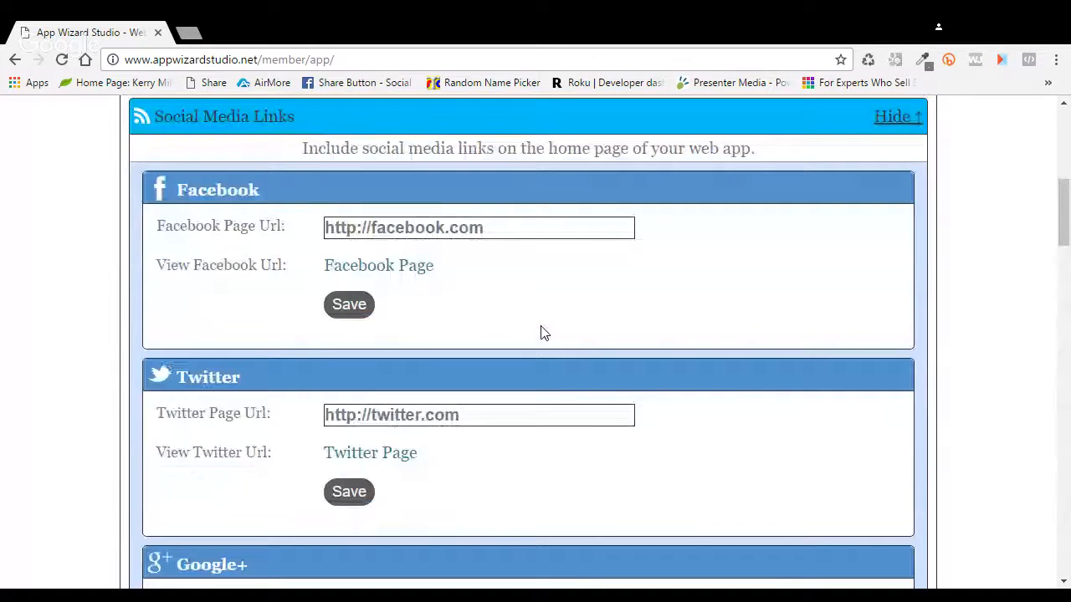
pyautogui.scroll(-6, 540, 333)
pyautogui.scroll(10, 540, 333)
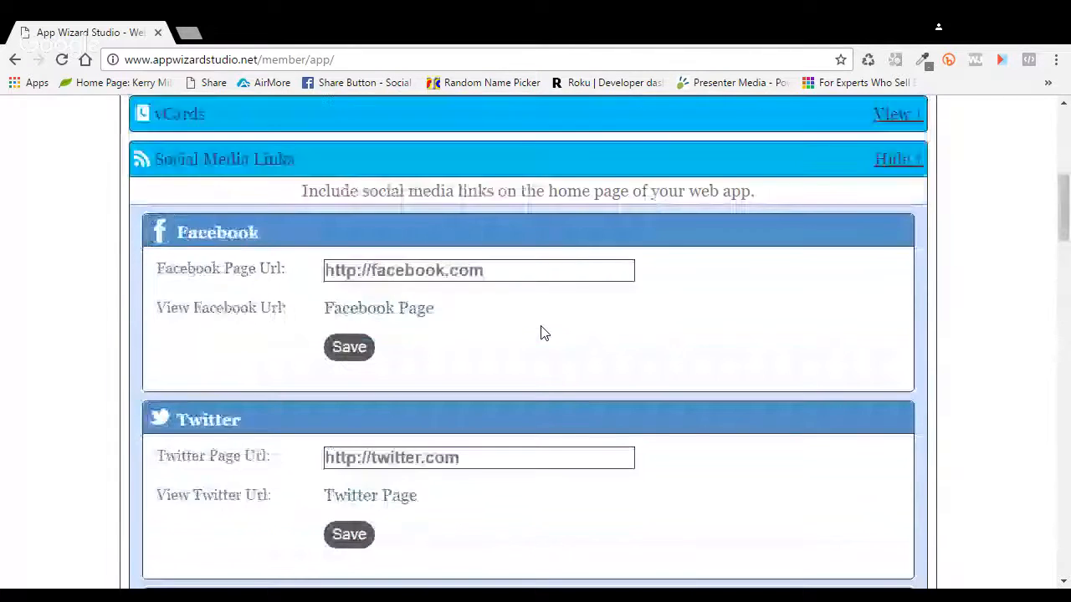
pyautogui.click(892, 453)
# Step: Inspect the Addresses & Google Maps entry's business details, then collapse the section
pyautogui.scroll(-4, 564, 435)
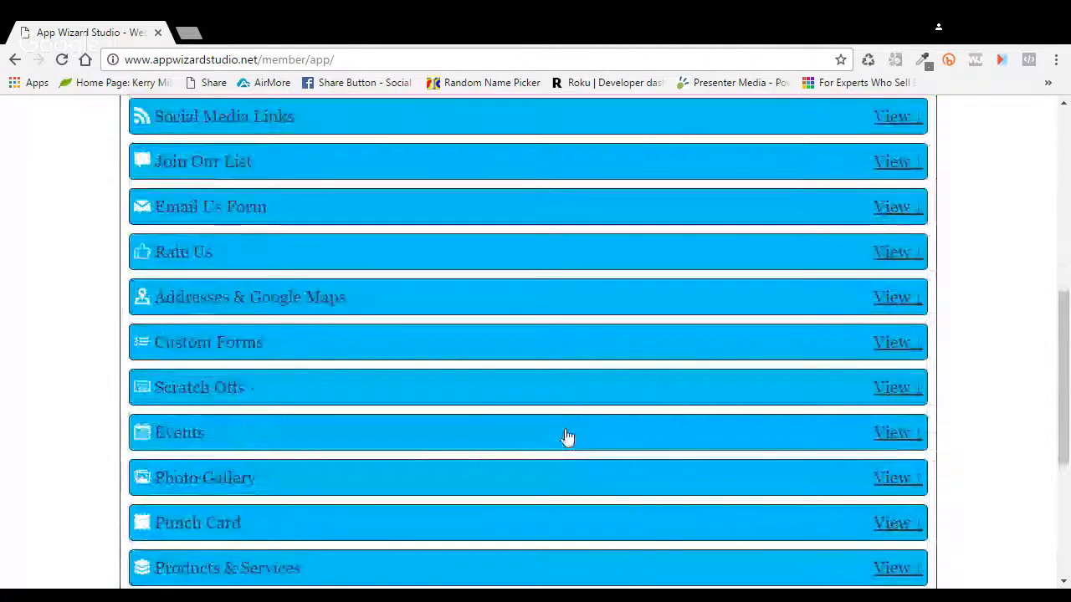
pyautogui.click(898, 298)
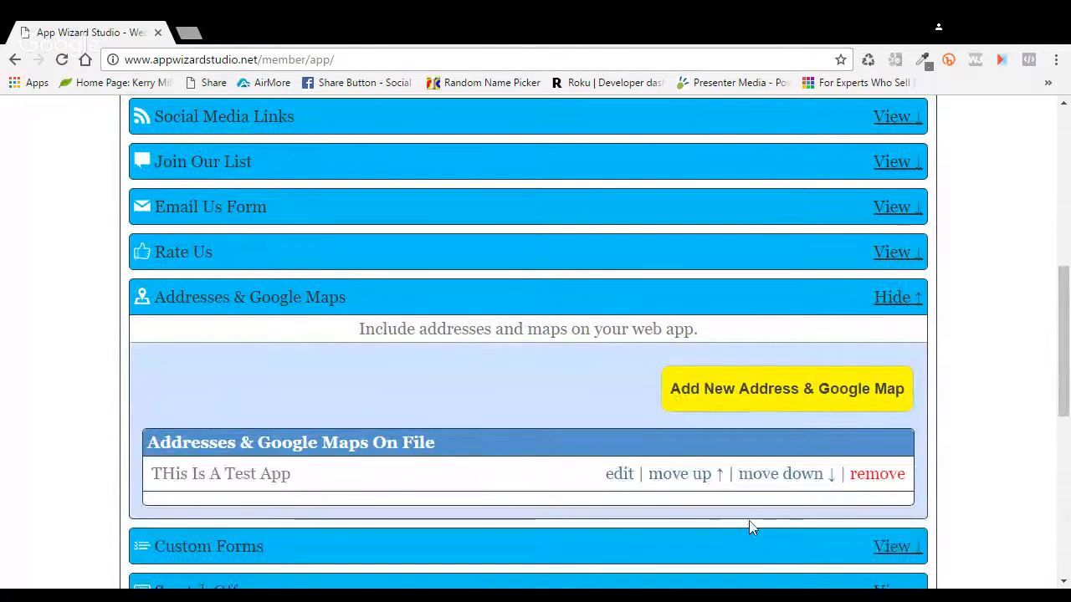
pyautogui.click(619, 474)
pyautogui.scroll(-3, 635, 474)
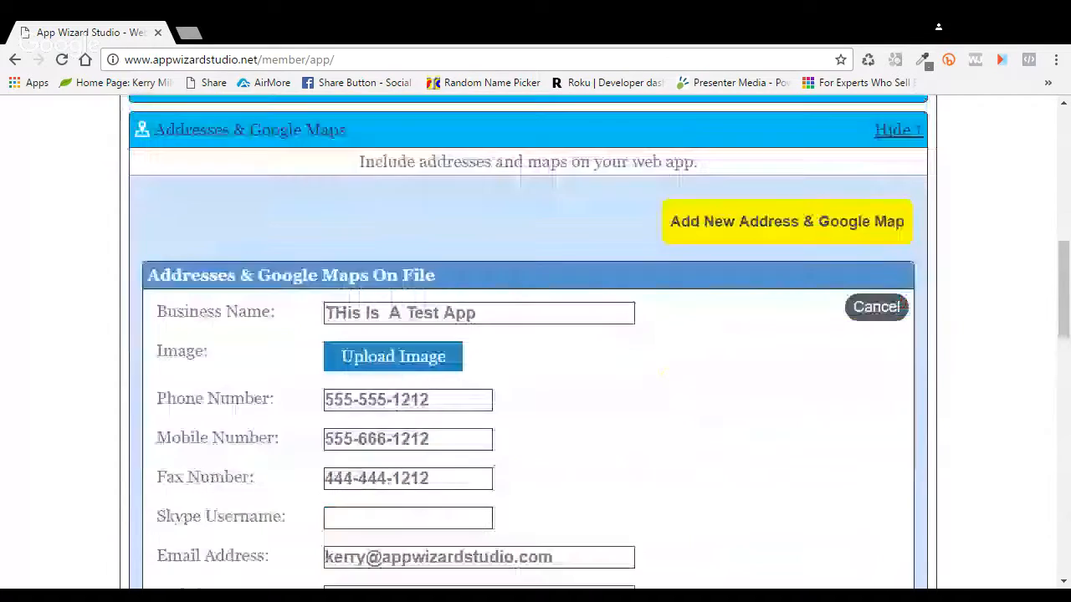
pyautogui.scroll(-1, 749, 474)
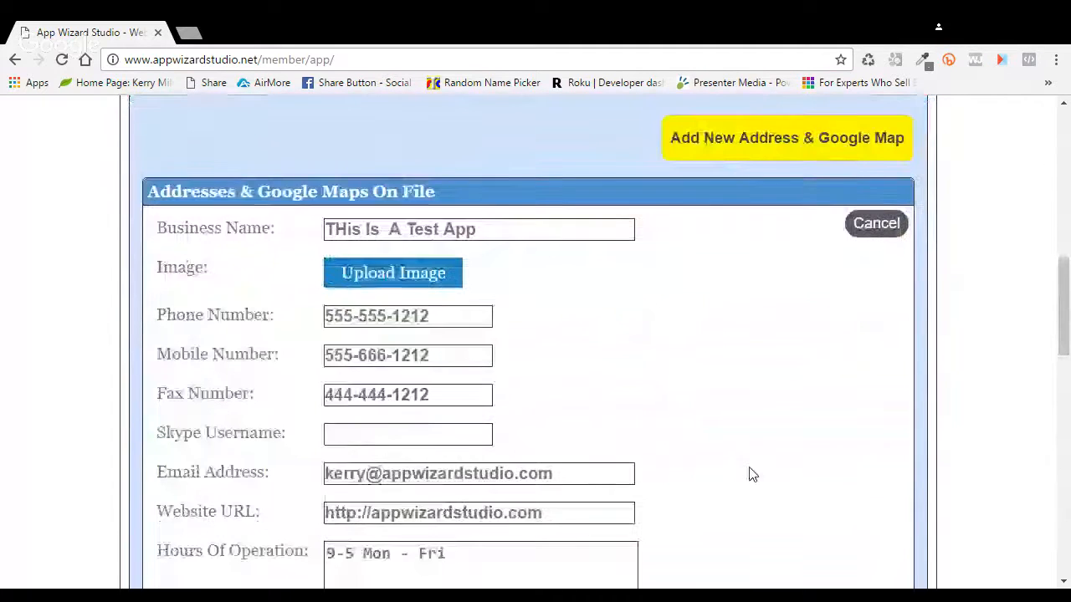
pyautogui.scroll(1, 748, 474)
pyautogui.click(878, 132)
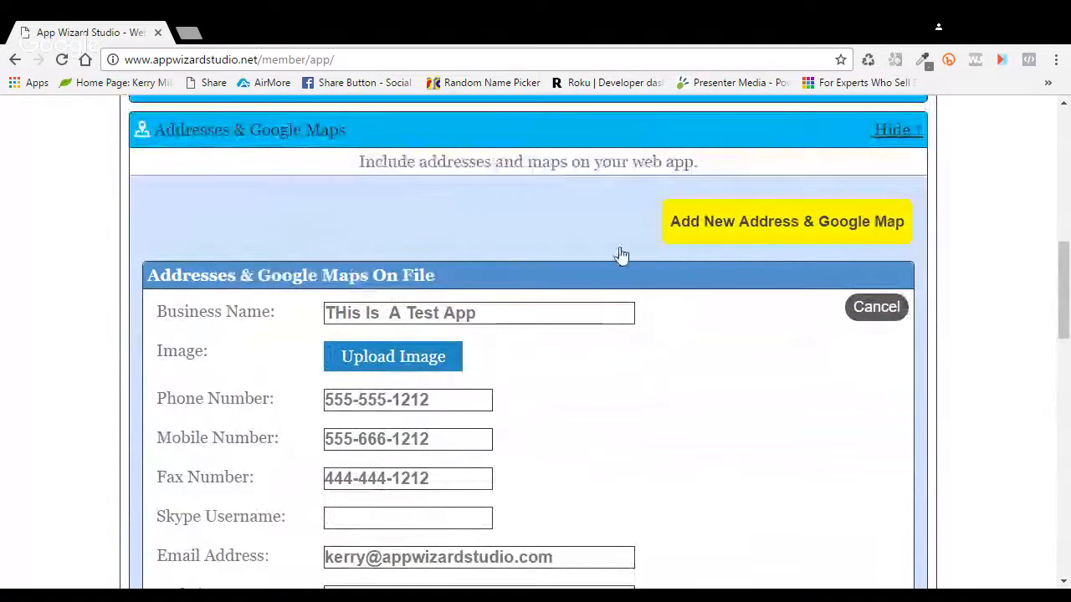
pyautogui.scroll(7, 608, 268)
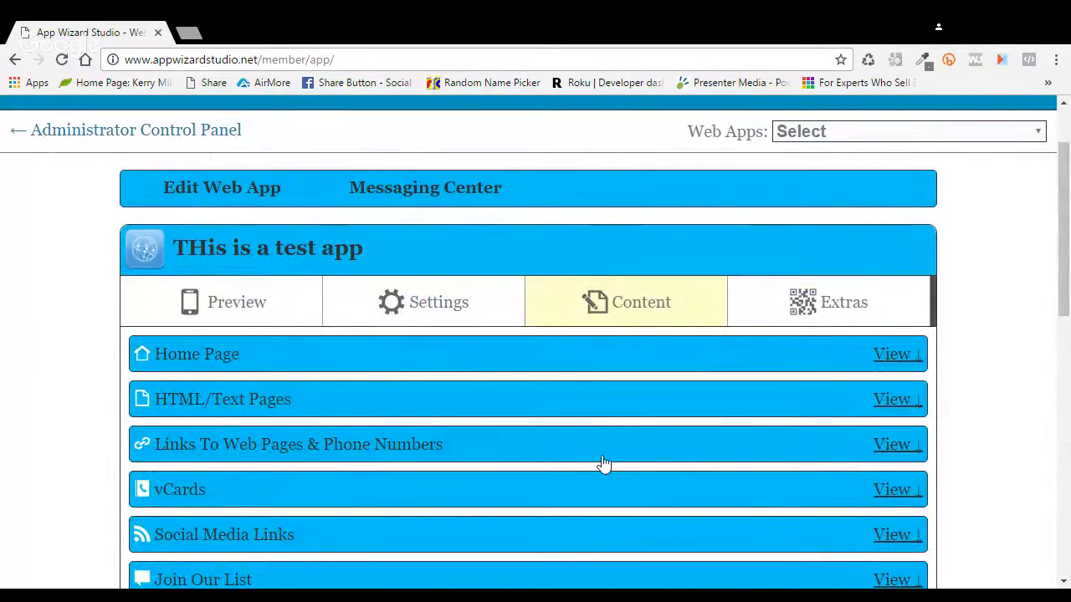
# Step: Open the Call Us link's details under Links To Web Pages & Phone Numbers
pyautogui.click(895, 446)
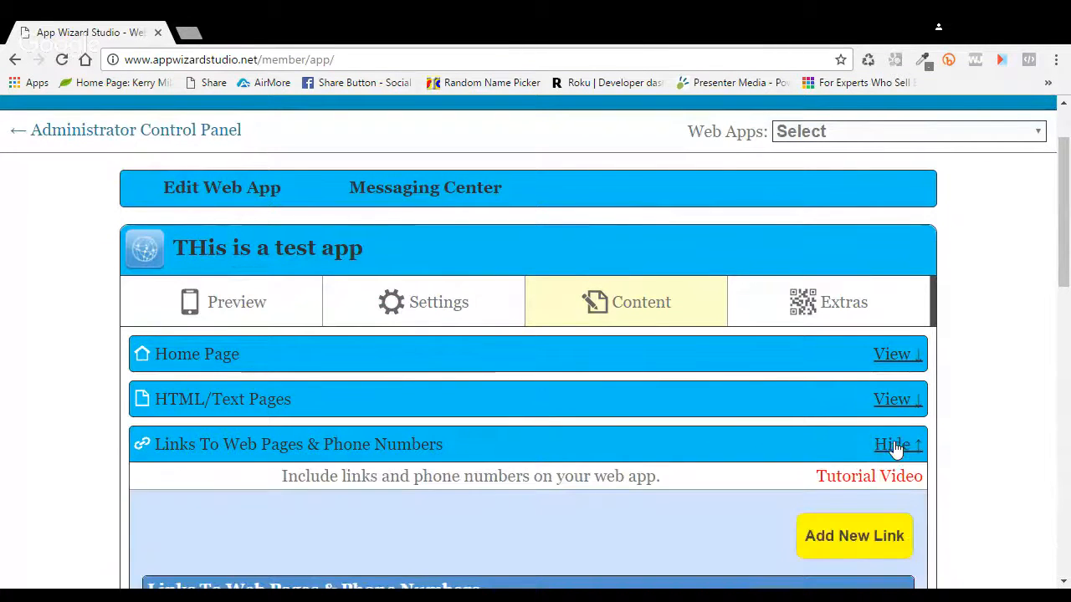
pyautogui.scroll(-4, 633, 456)
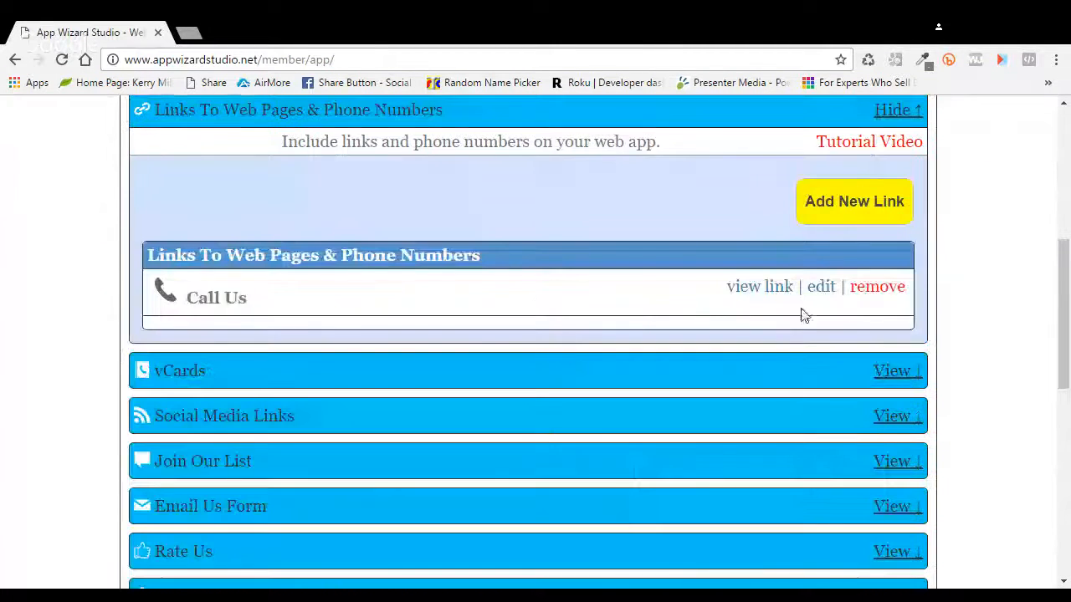
pyautogui.click(826, 290)
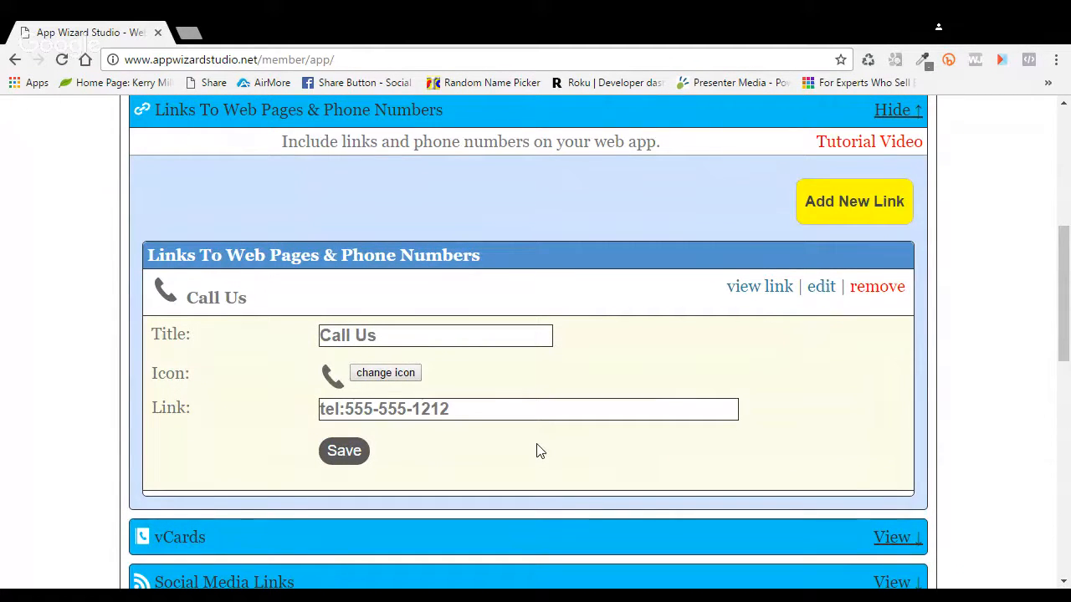
pyautogui.scroll(2, 535, 444)
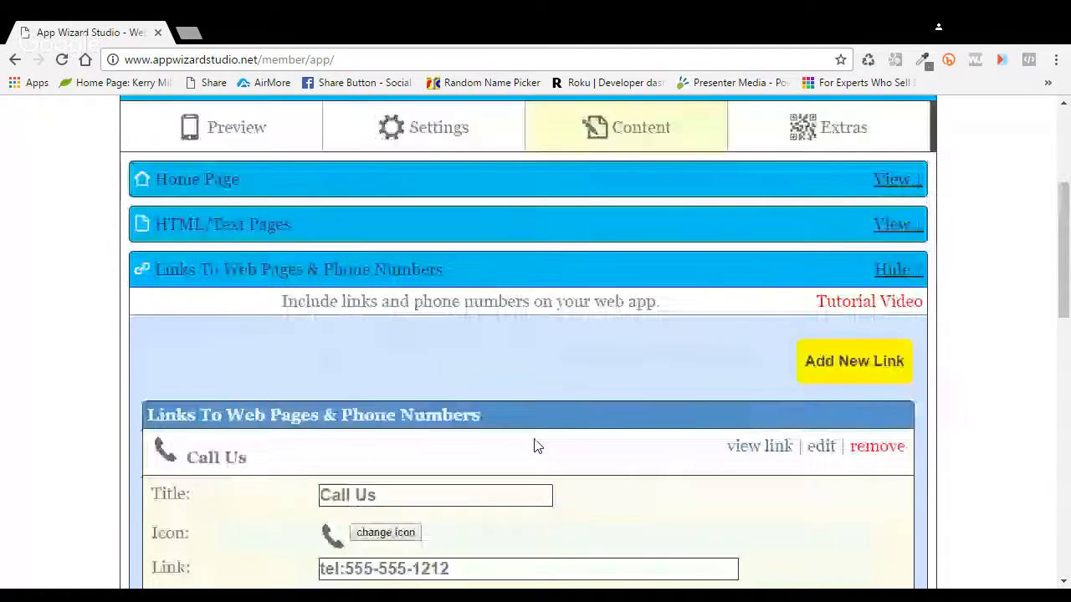
# Step: In Settings, expand the Header preview showing Call Us, Email Us and Share, and save it
pyautogui.click(432, 140)
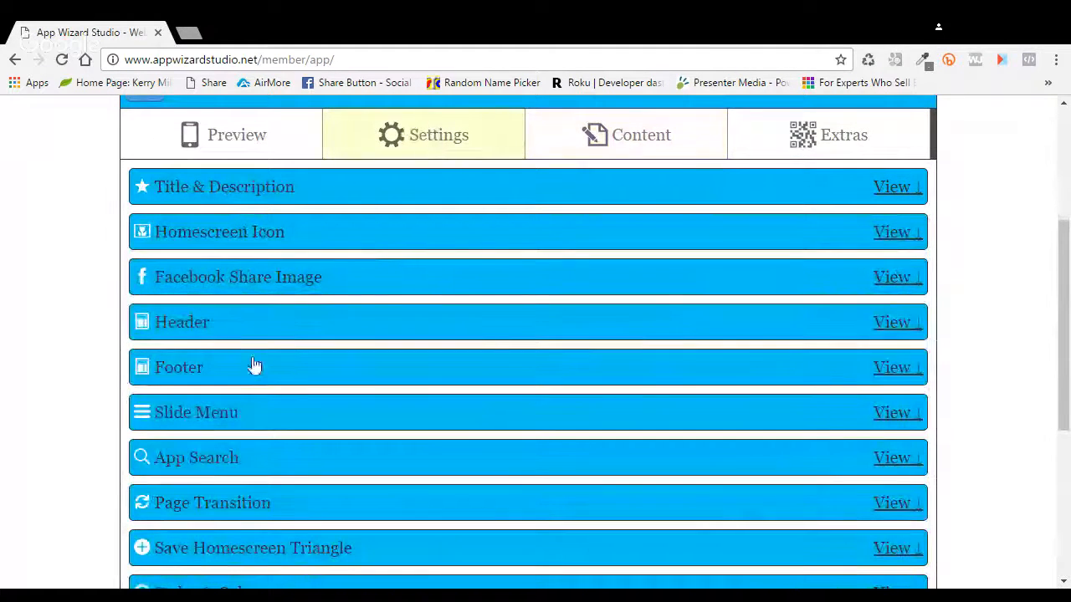
pyautogui.click(894, 325)
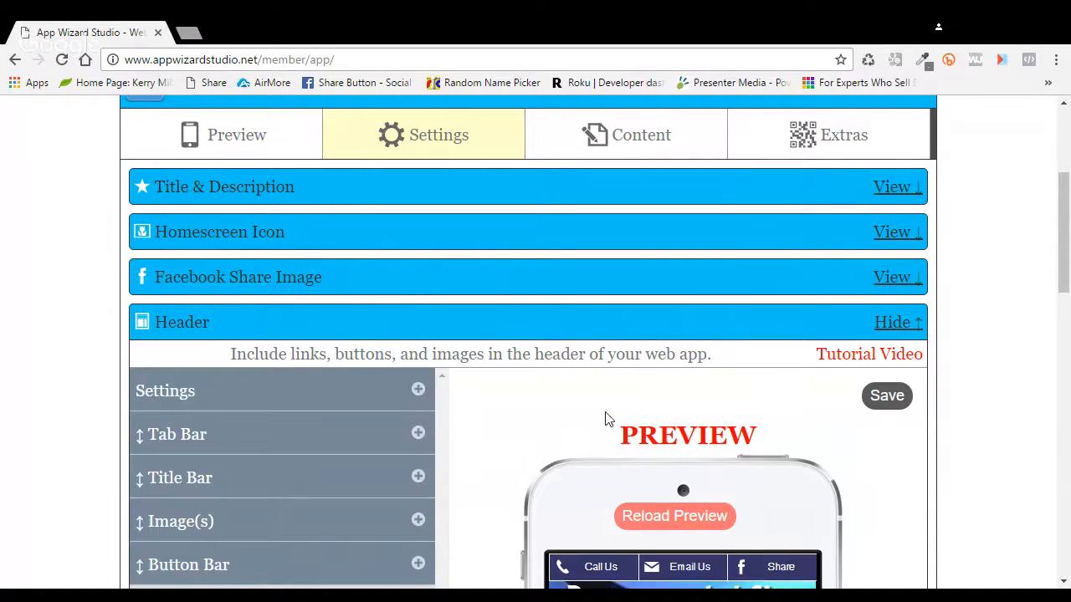
pyautogui.scroll(-2, 596, 419)
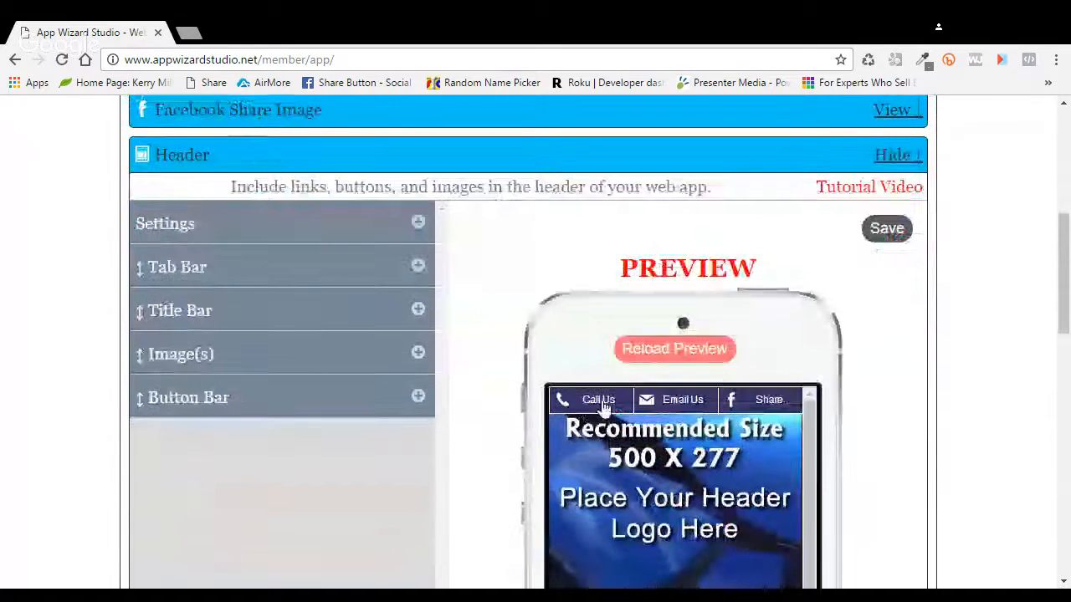
pyautogui.scroll(2, 722, 330)
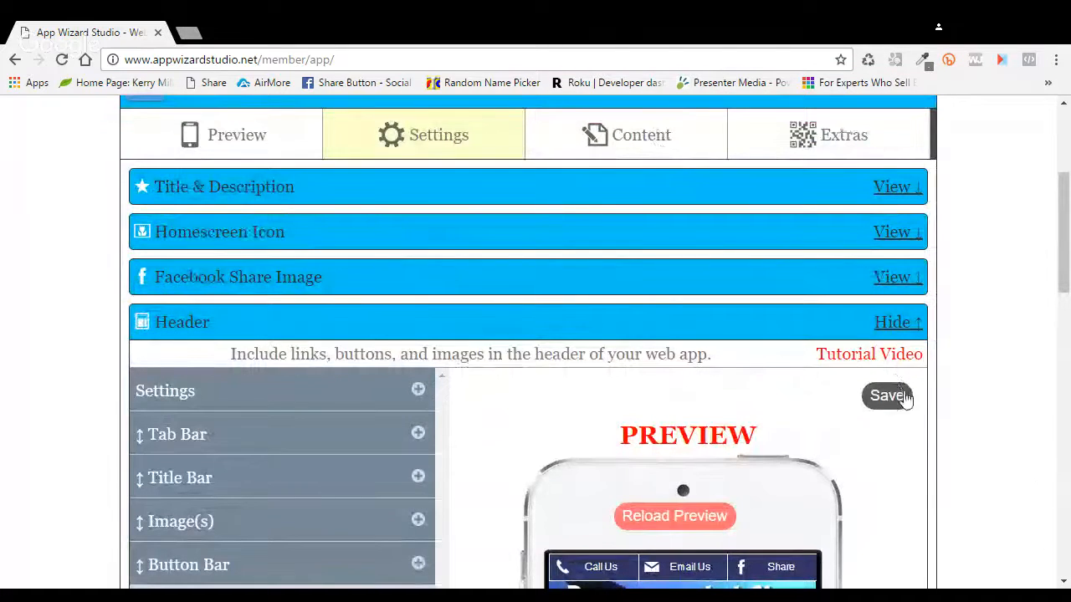
pyautogui.scroll(-2, 454, 324)
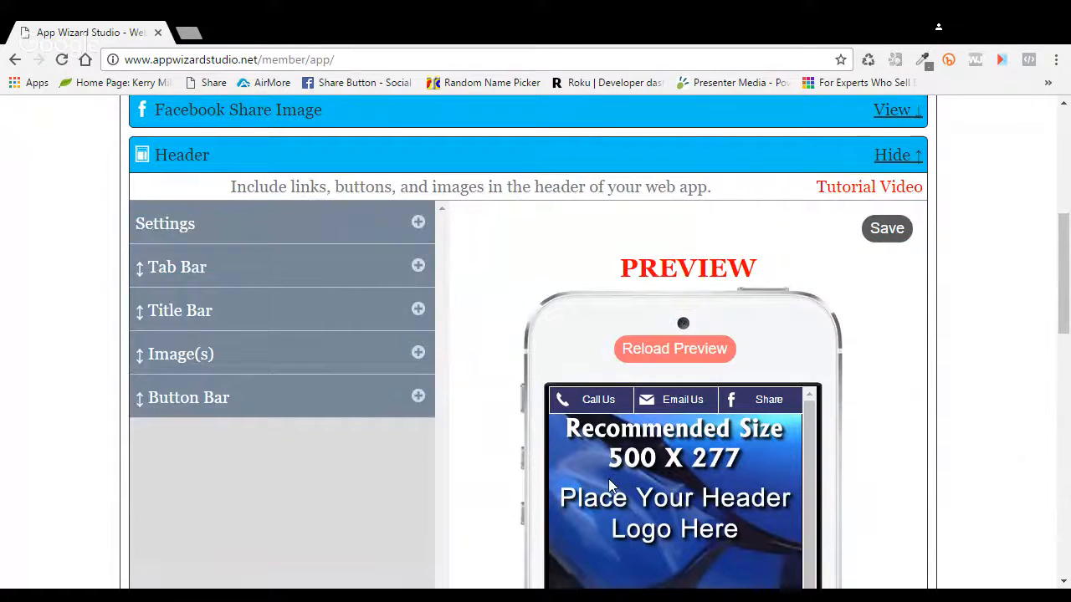
pyautogui.click(899, 231)
pyautogui.scroll(2, 454, 377)
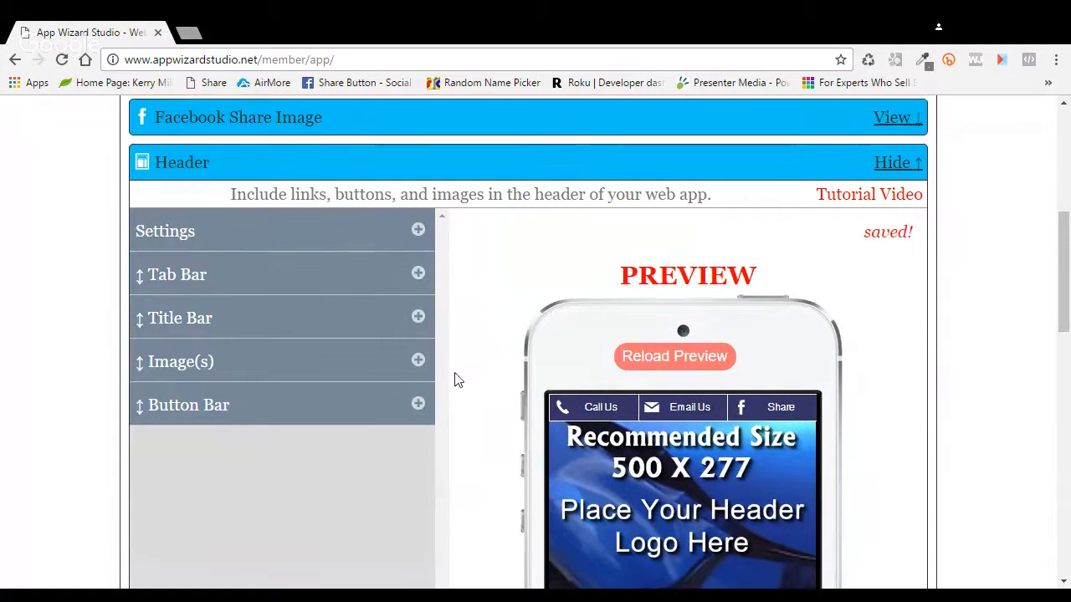
pyautogui.scroll(2, 251, 243)
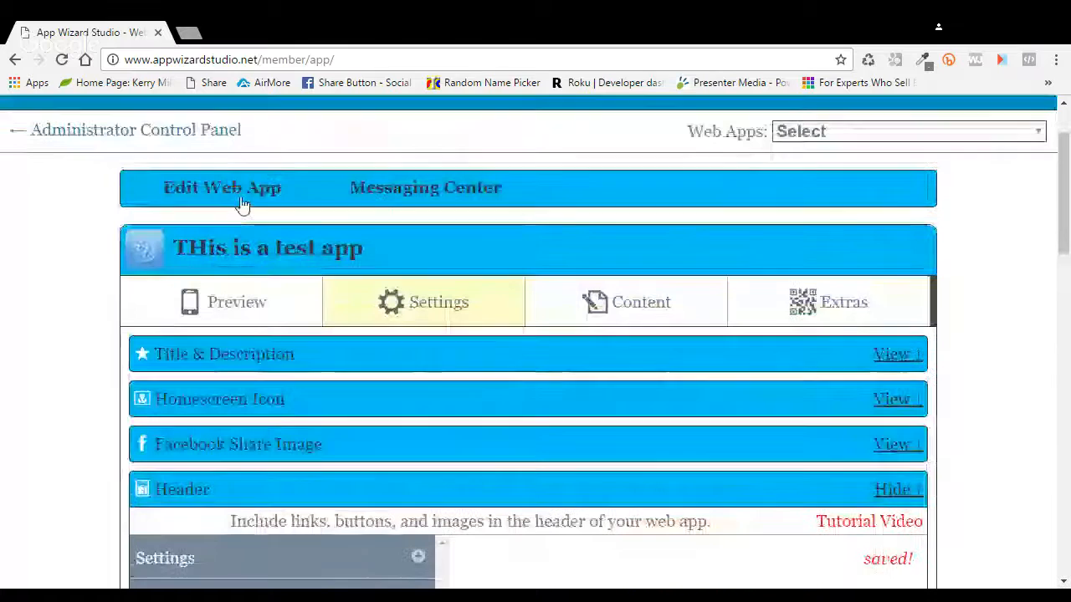
# Step: Back in the Web Apps list, note the 154-app total and disable desktop preview for 'THis is a test app'
pyautogui.click(199, 136)
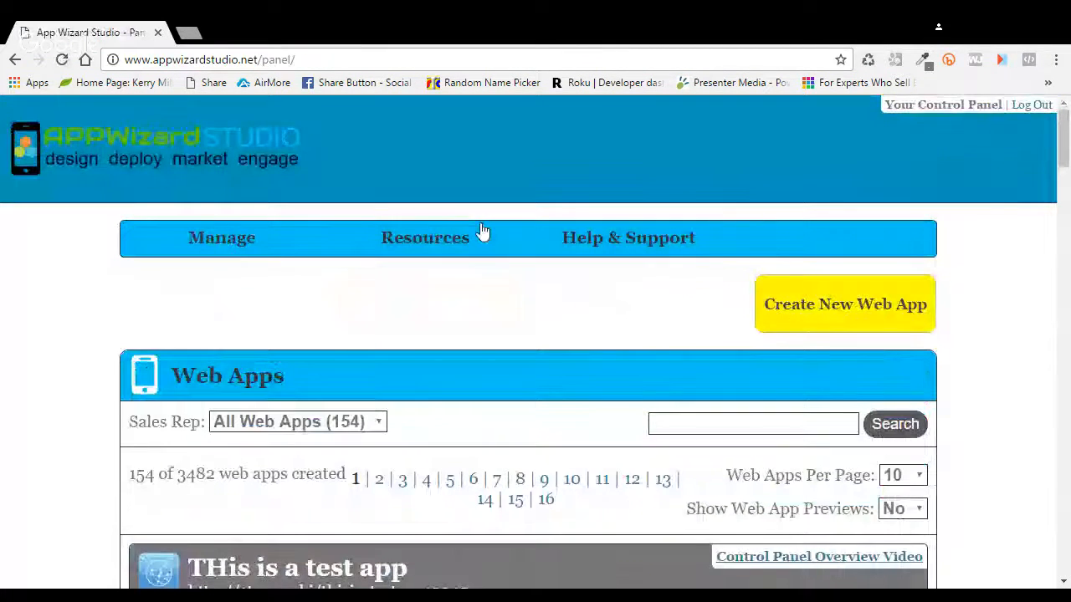
pyautogui.scroll(-4, 529, 341)
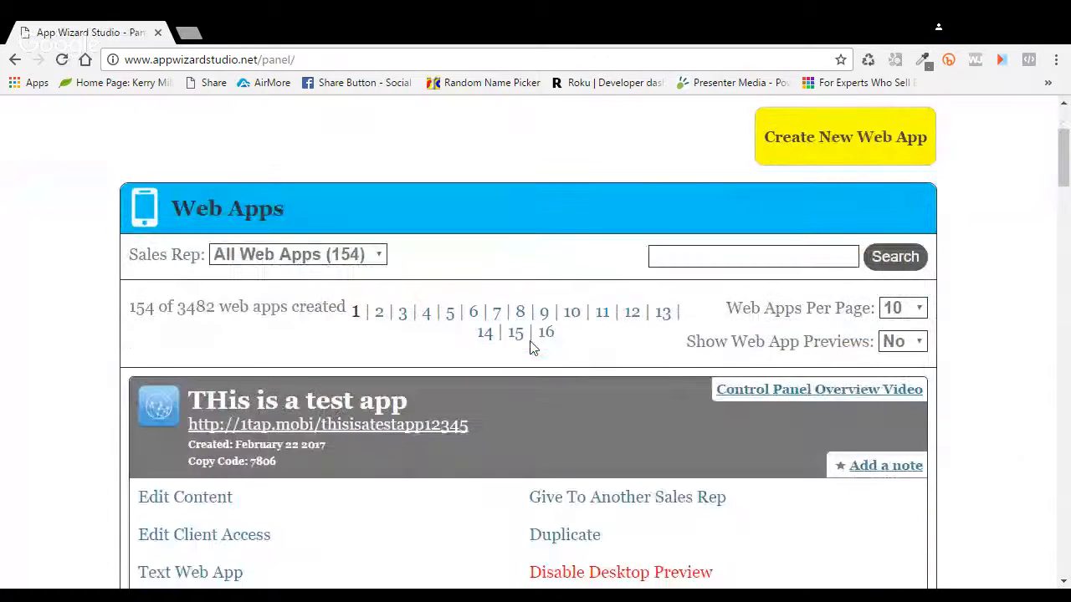
pyautogui.scroll(-1, 529, 348)
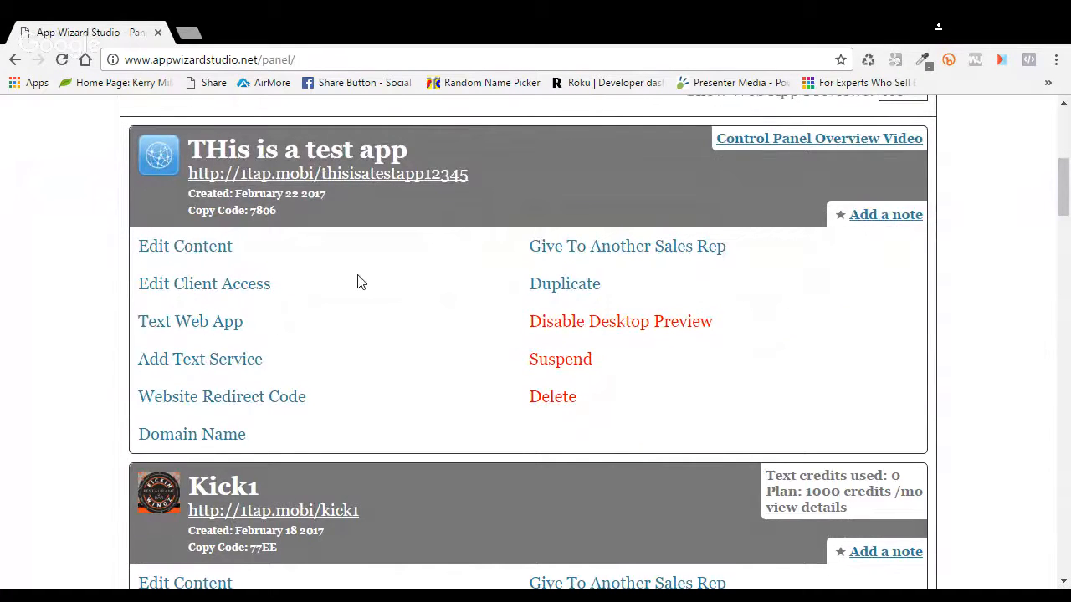
pyautogui.scroll(2, 360, 281)
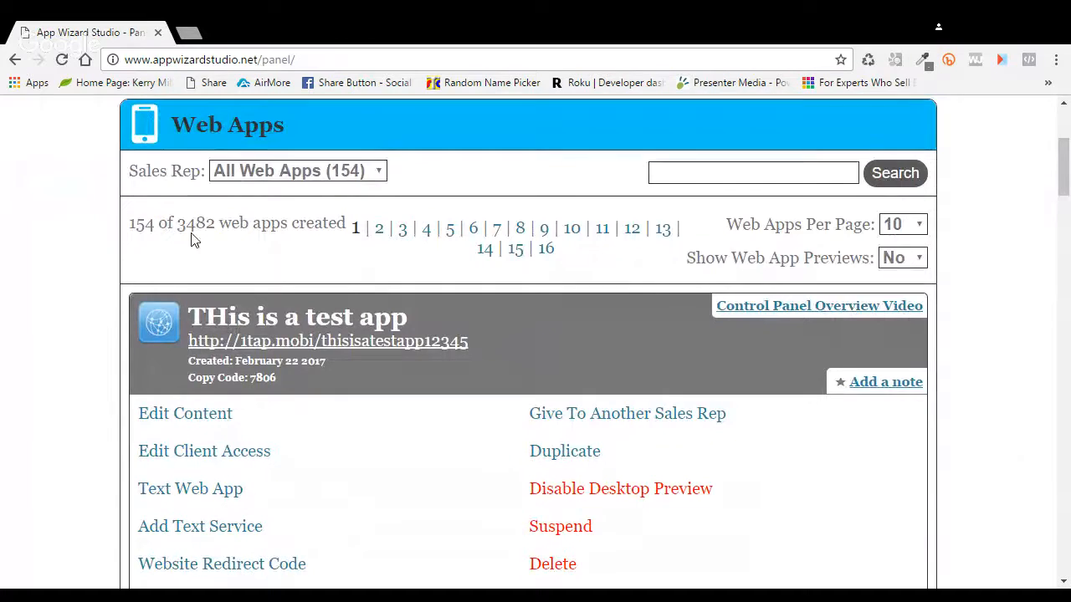
pyautogui.scroll(-2, 615, 334)
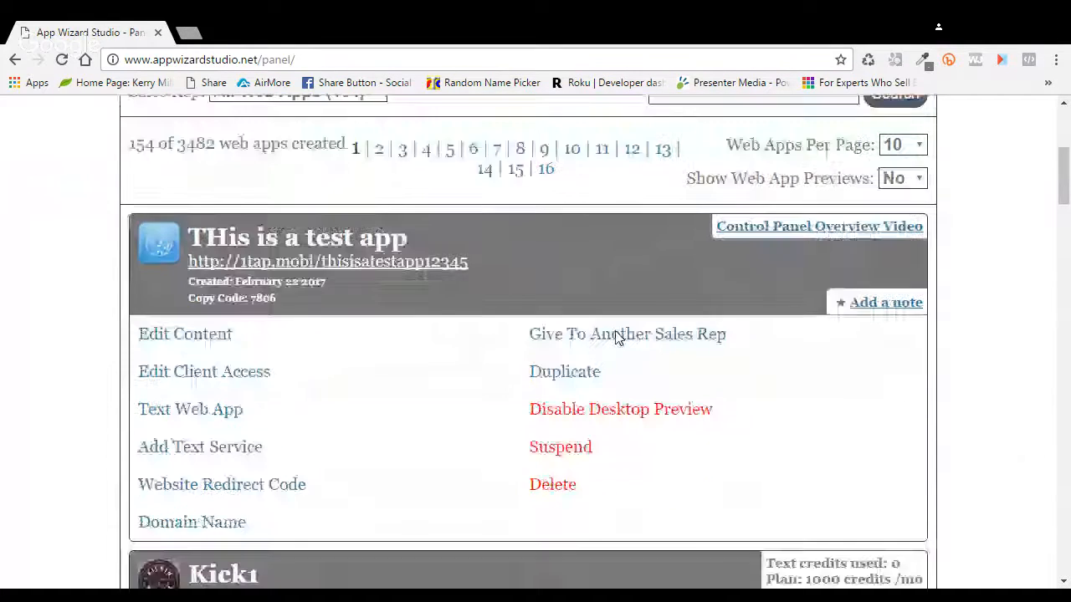
pyautogui.scroll(2, 513, 311)
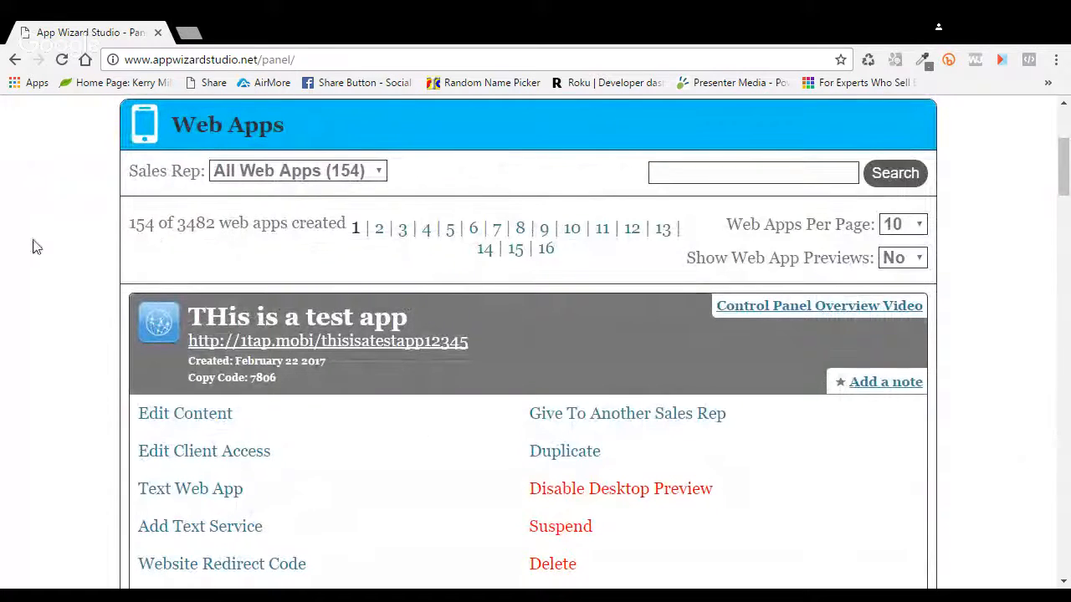
pyautogui.moveTo(156, 223); pyautogui.dragTo(350, 223)
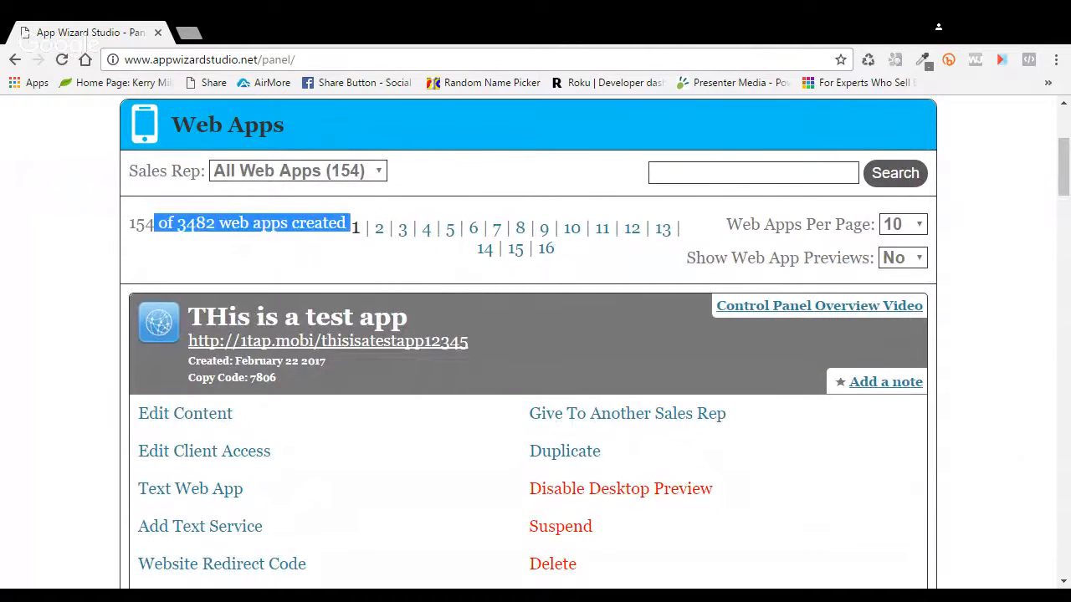
pyautogui.click(166, 255)
pyautogui.doubleClick(140, 224)
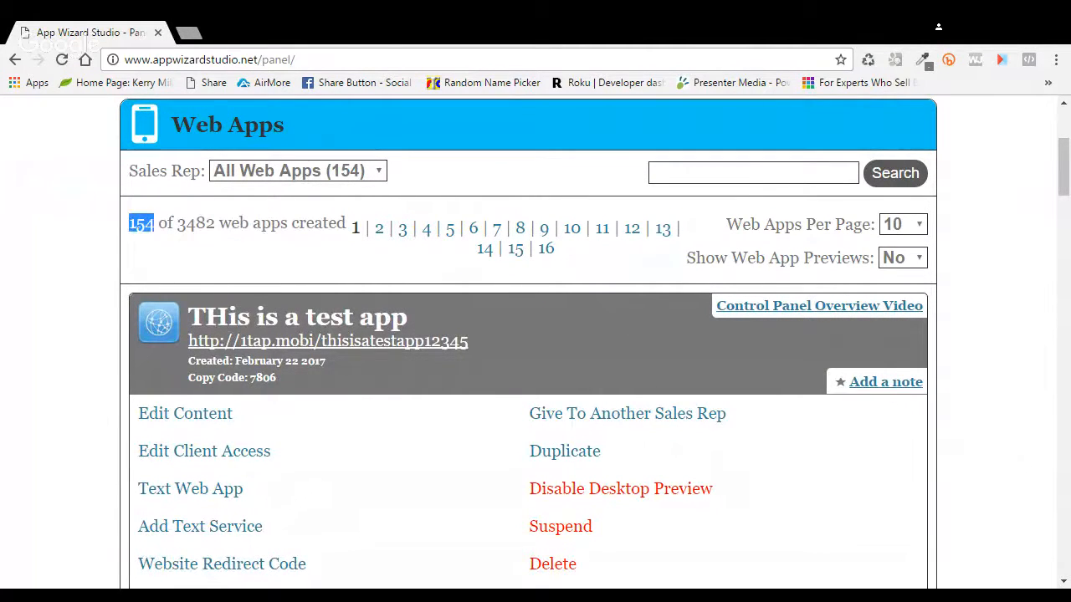
pyautogui.scroll(-3, 422, 313)
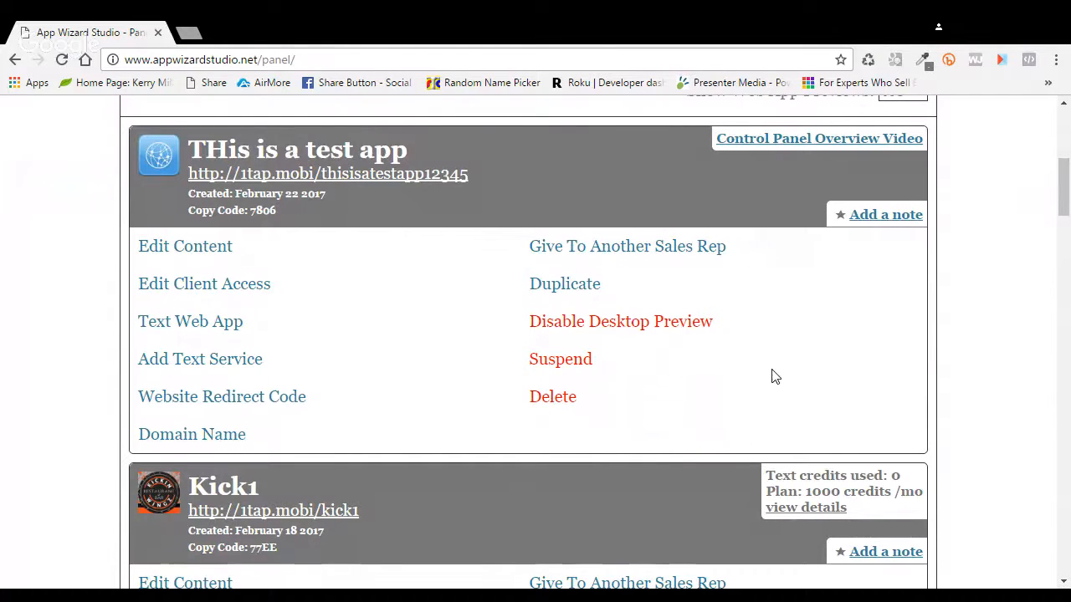
pyautogui.click(653, 323)
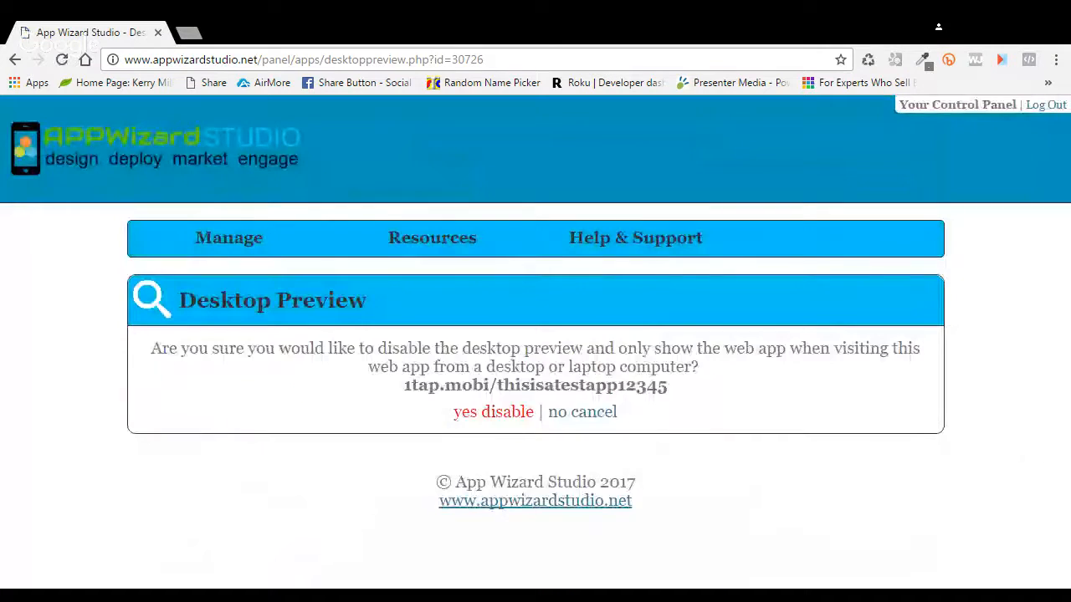
# Step: Confirm turning off the test app's desktop preview and return to the Web Apps list
pyautogui.click(517, 413)
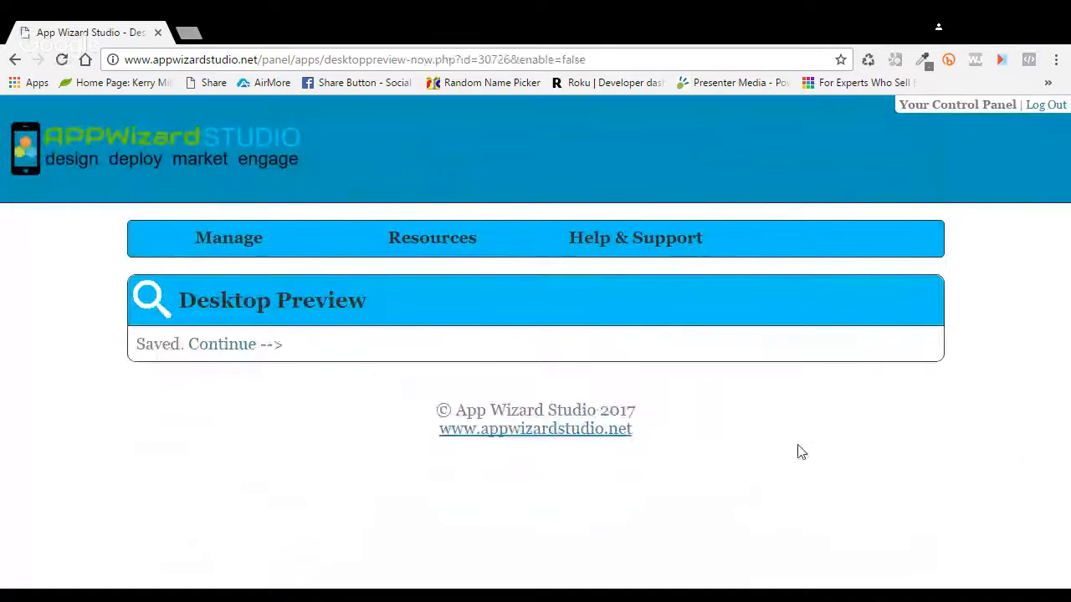
pyautogui.click(225, 346)
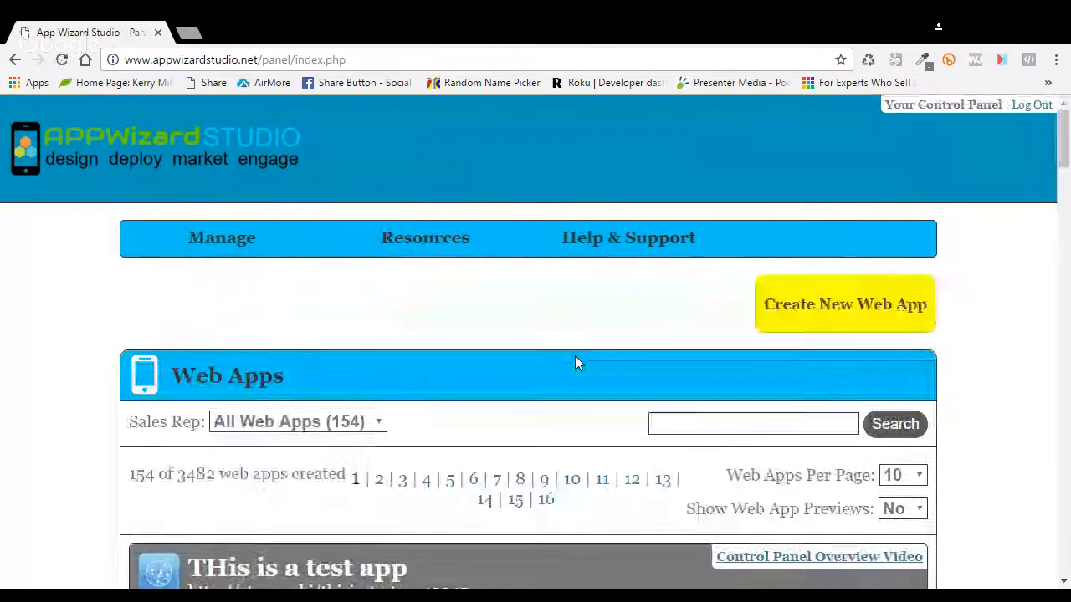
pyautogui.scroll(-4, 575, 363)
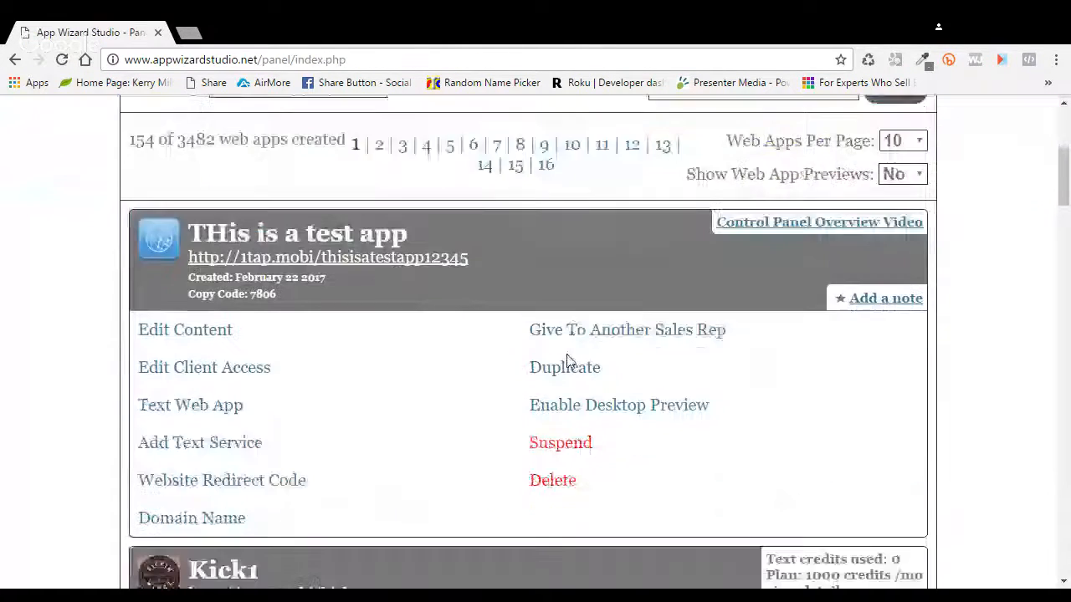
# Step: Suspend 'THis is a test app' and confirm with 'yes suspend'
pyautogui.click(552, 451)
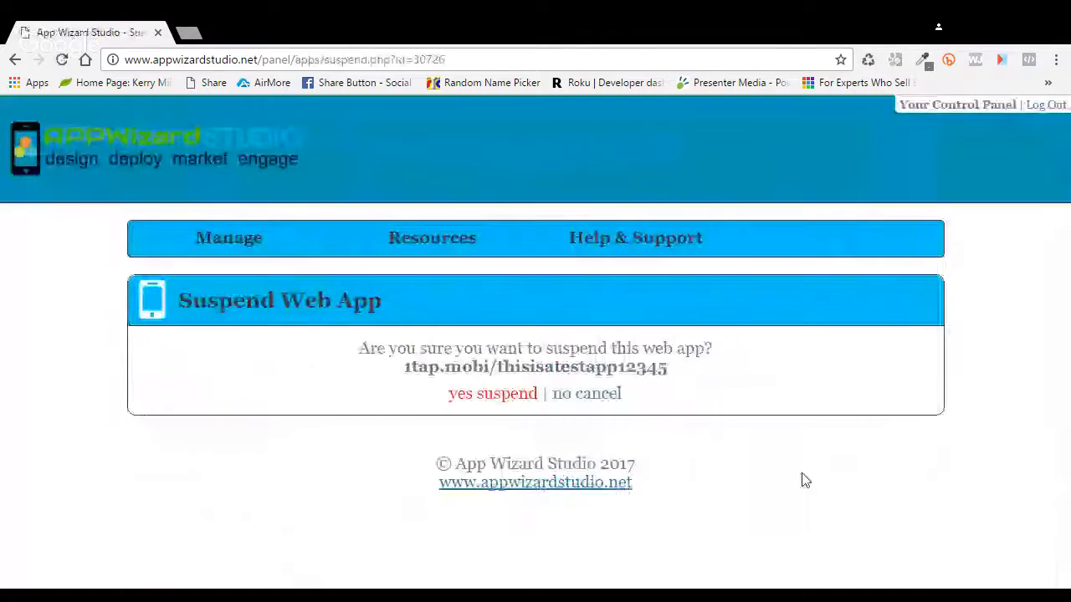
pyautogui.click(479, 400)
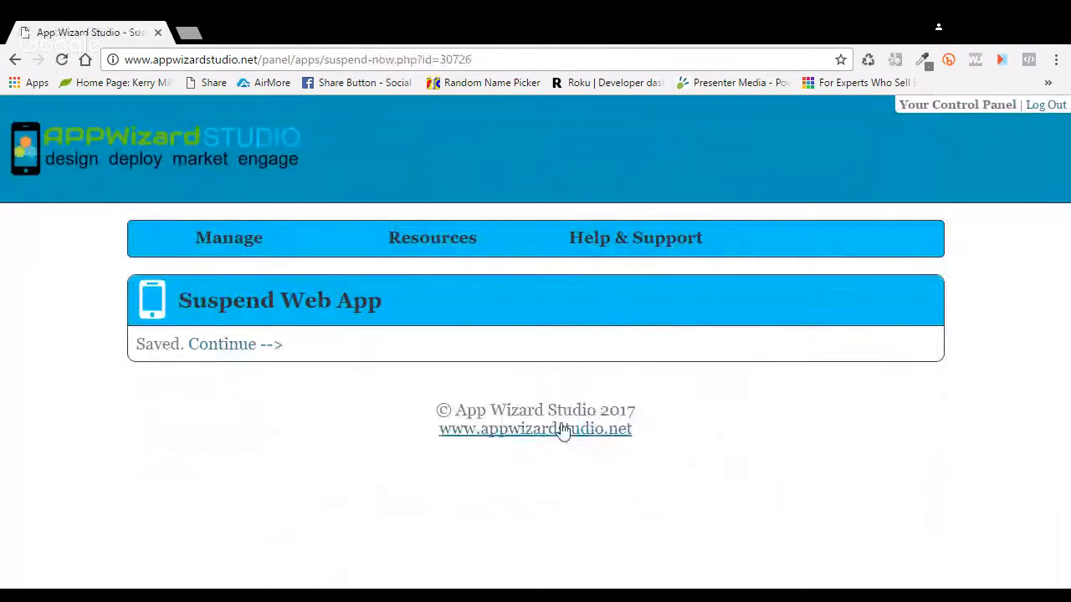
pyautogui.click(236, 347)
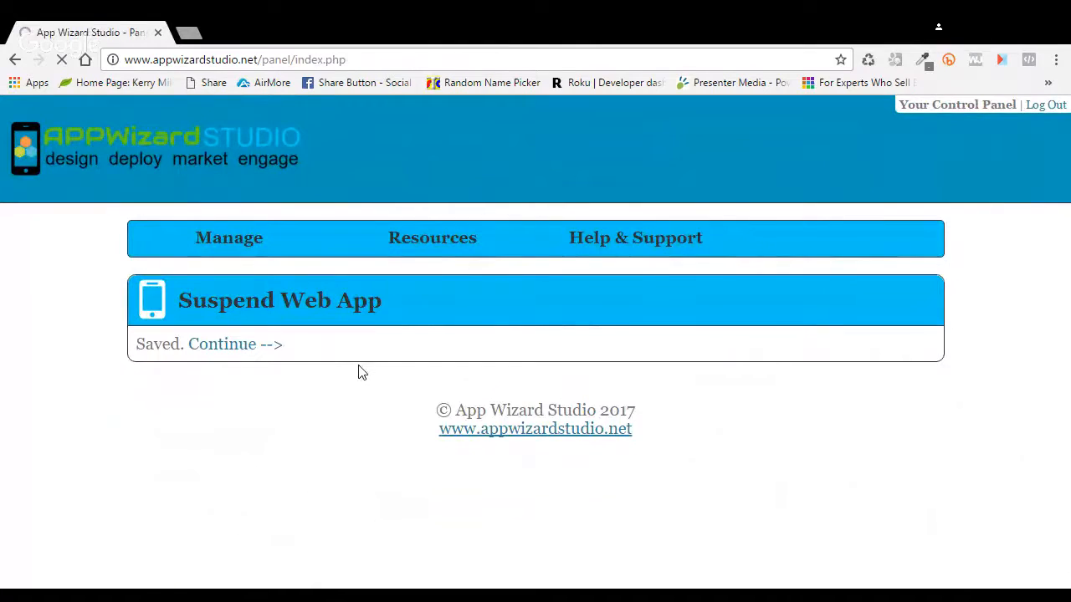
# Step: Select the suspended test app's web address to copy it
pyautogui.scroll(-2, 484, 397)
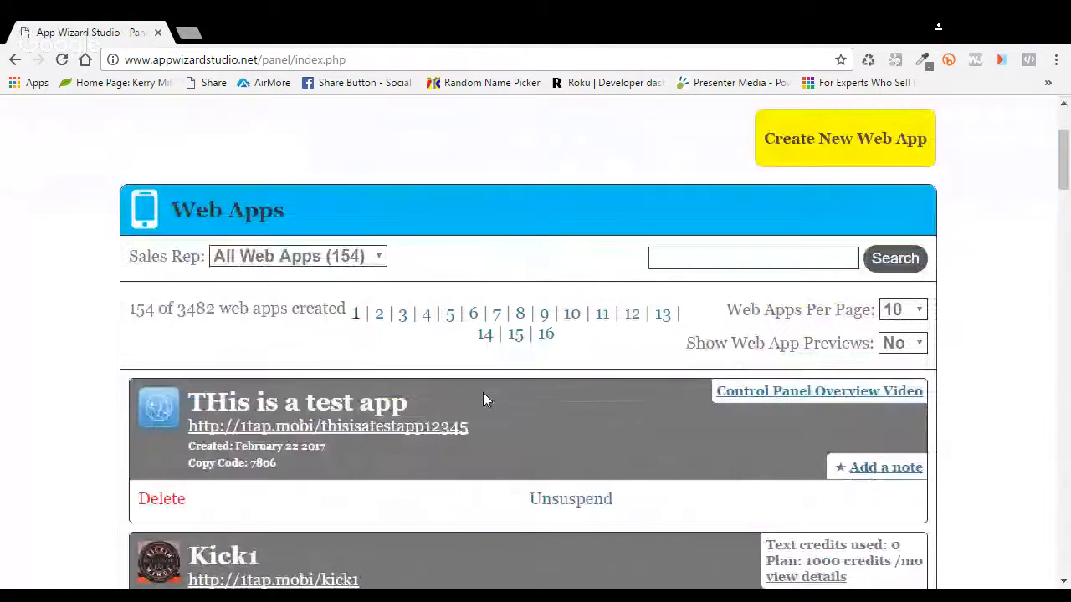
pyautogui.scroll(-2, 483, 396)
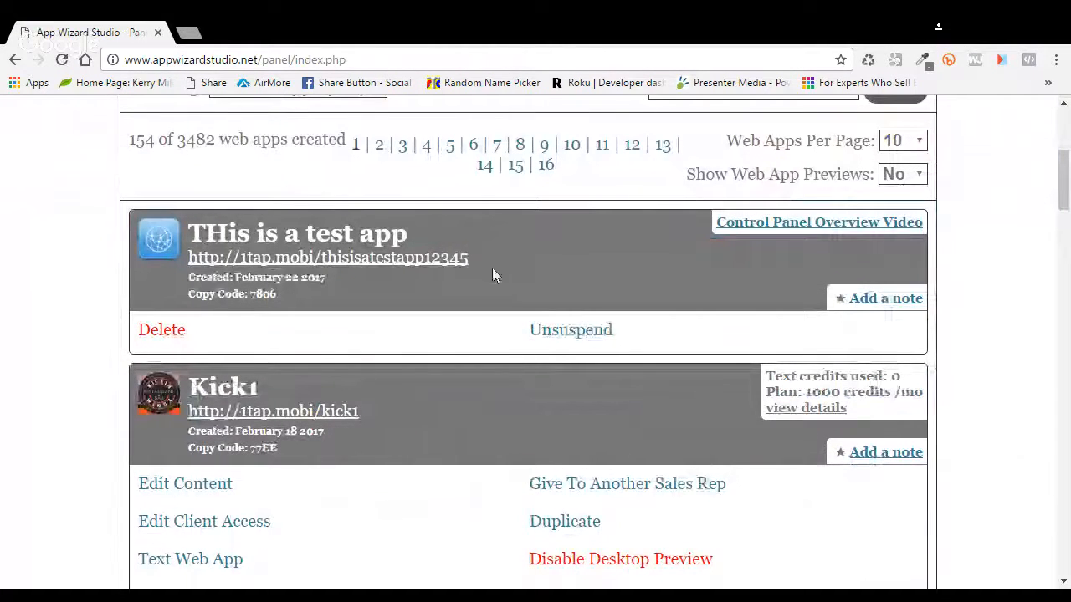
pyautogui.moveTo(477, 259); pyautogui.dragTo(192, 261)
pyautogui.hotkey('ctrl', 'c')
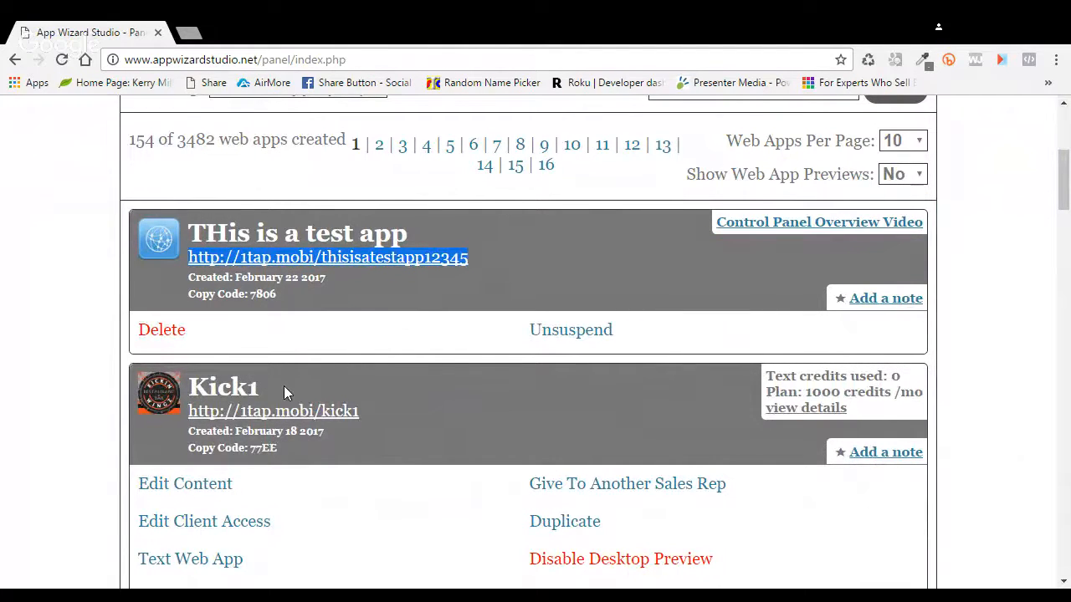
# Step: Load the copied test app address in a new tab to see its Account On Hold page
pyautogui.hotkey('ctrl', 't')
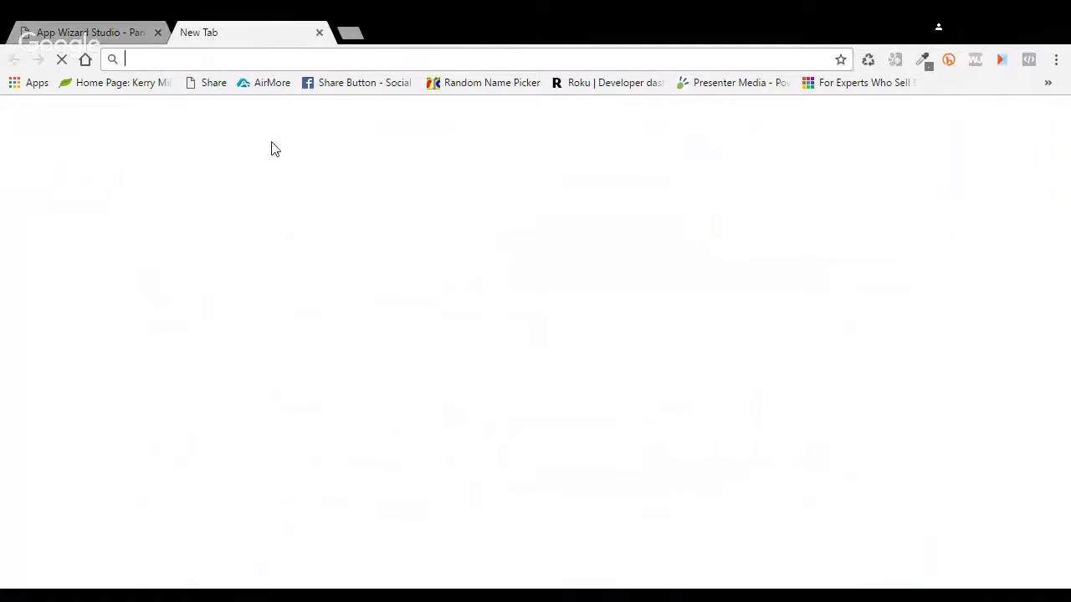
pyautogui.hotkey('ctrl', 'v')
pyautogui.press('Return')
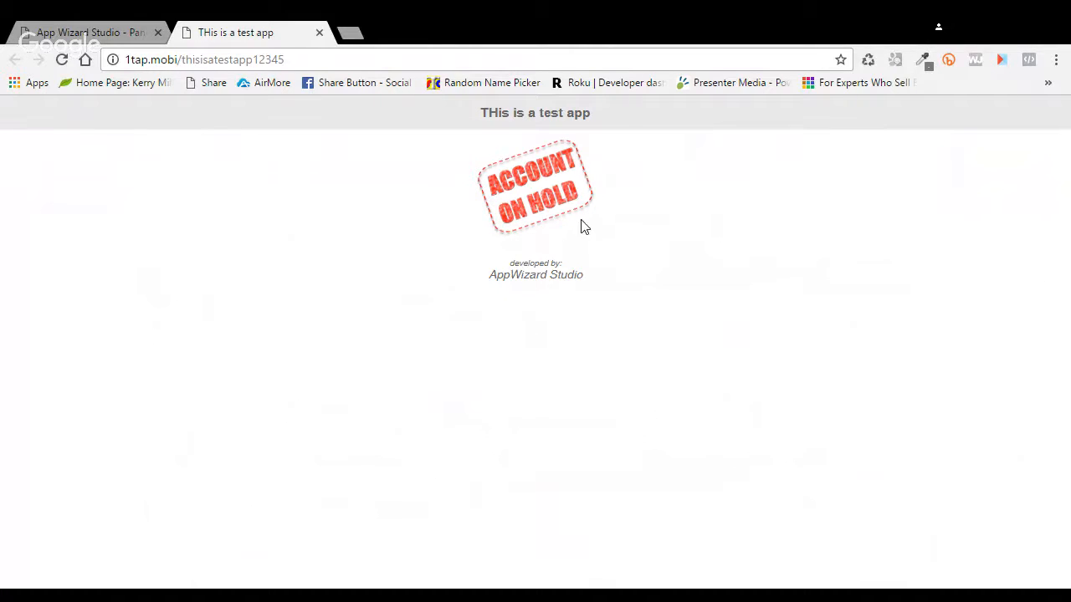
# Step: Unsuspend the test app from the control panel and confirm with 'yes unsuspend'
pyautogui.click(124, 38)
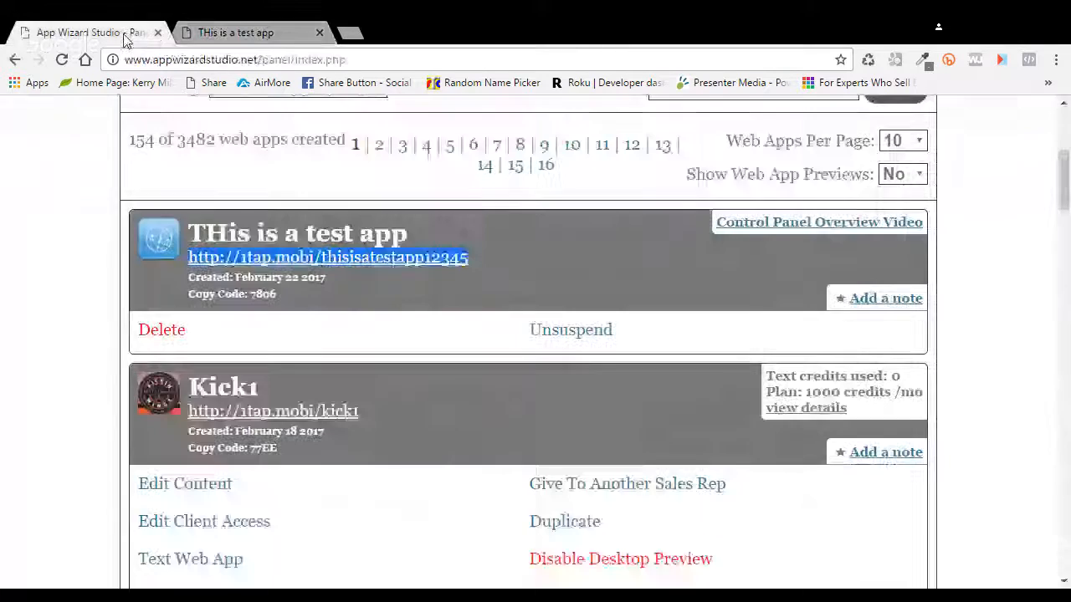
pyautogui.click(585, 335)
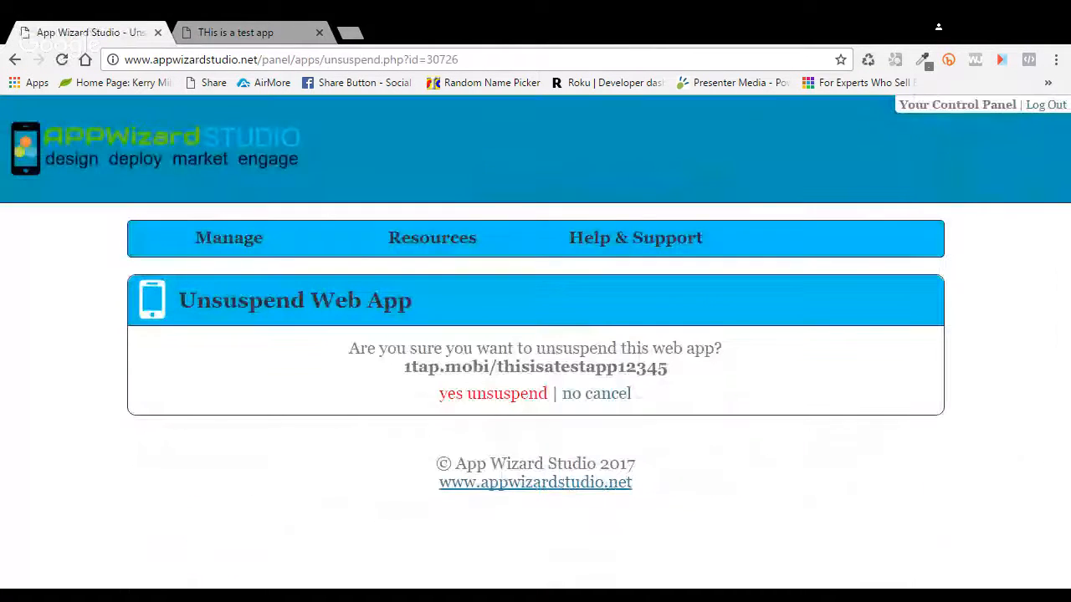
pyautogui.click(524, 396)
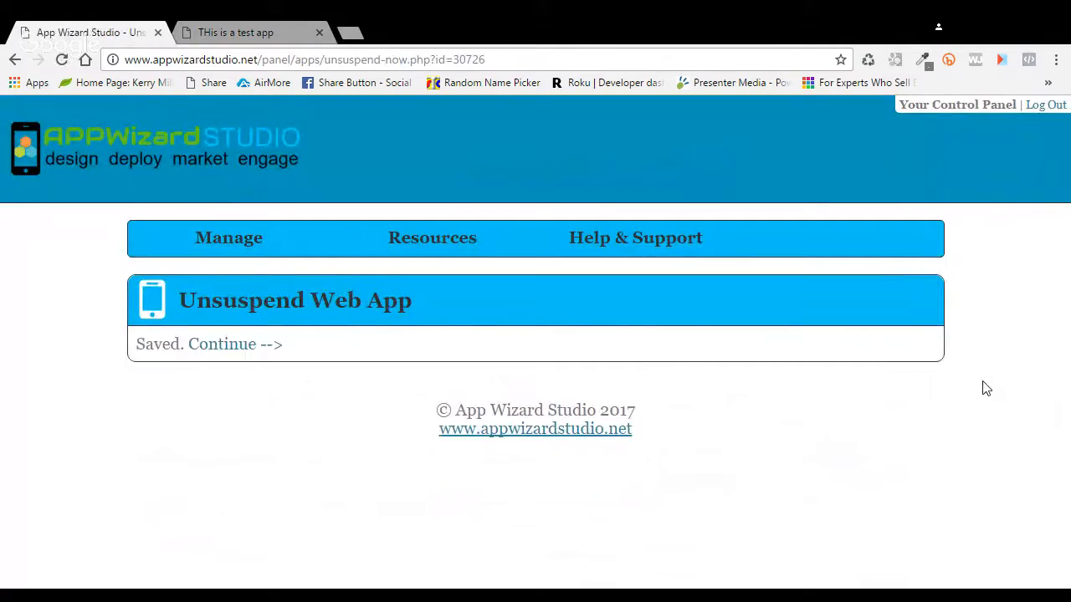
pyautogui.click(238, 347)
# Step: Reload the test app's 1tap.mobi page to verify its home screen, then close that tab
pyautogui.click(256, 35)
pyautogui.hotkey('ctrl', 'l')
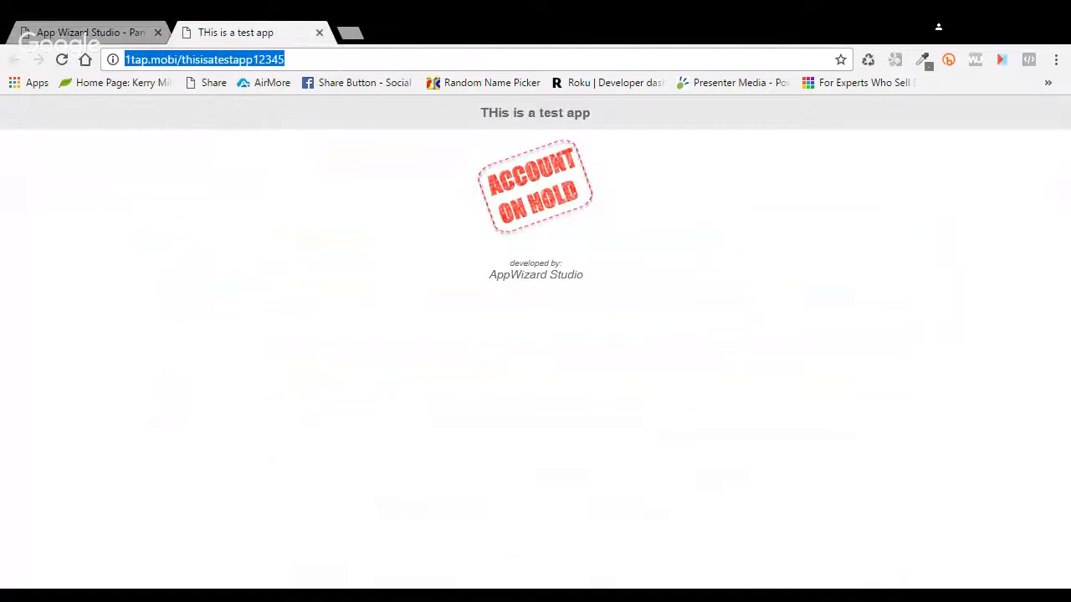
pyautogui.press('Return')
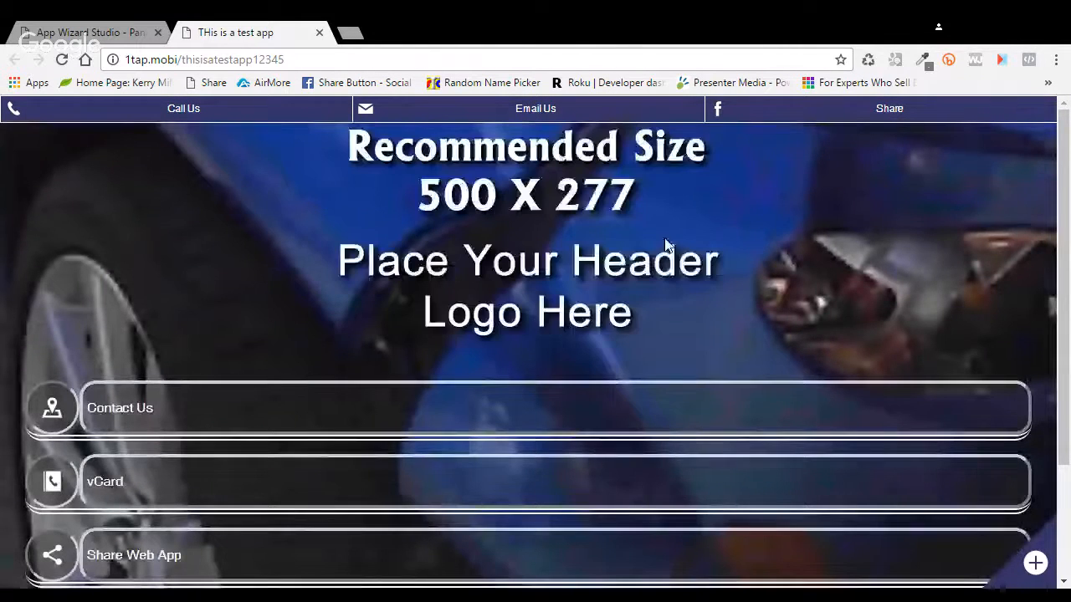
pyautogui.scroll(-2, 664, 243)
pyautogui.scroll(2, 667, 244)
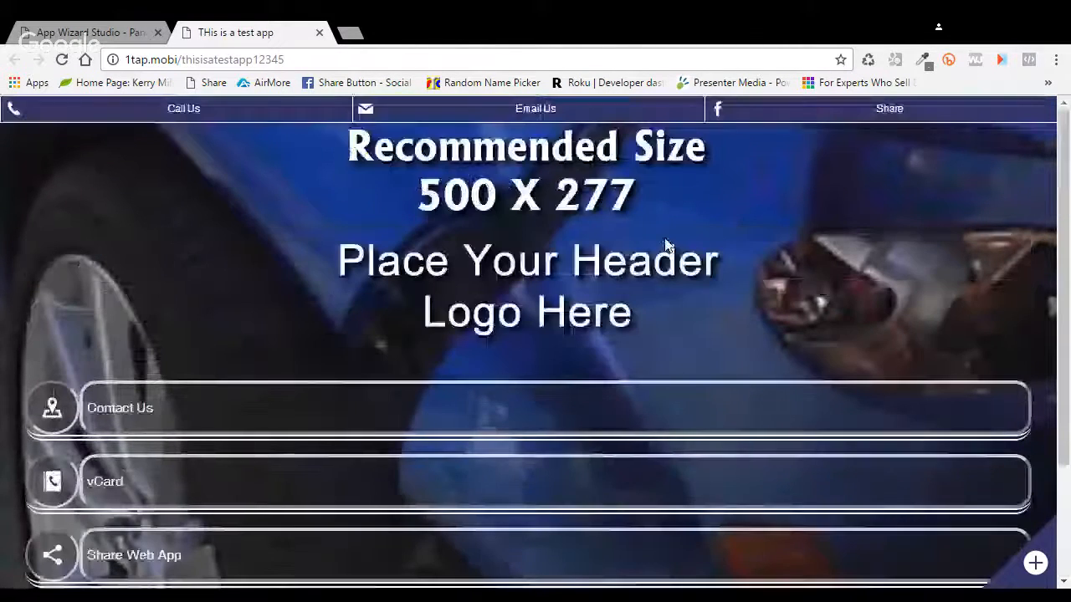
pyautogui.click(318, 33)
# Step: Delete 'THis is a test app' and scroll the 153-app list to the Kick1 card
pyautogui.scroll(-4, 380, 369)
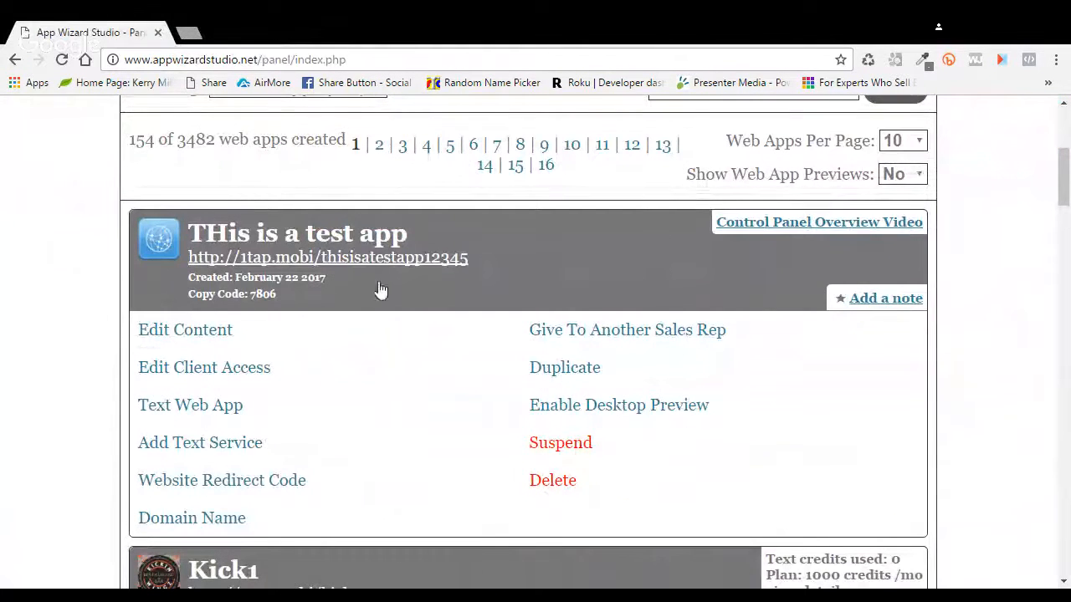
pyautogui.click(565, 490)
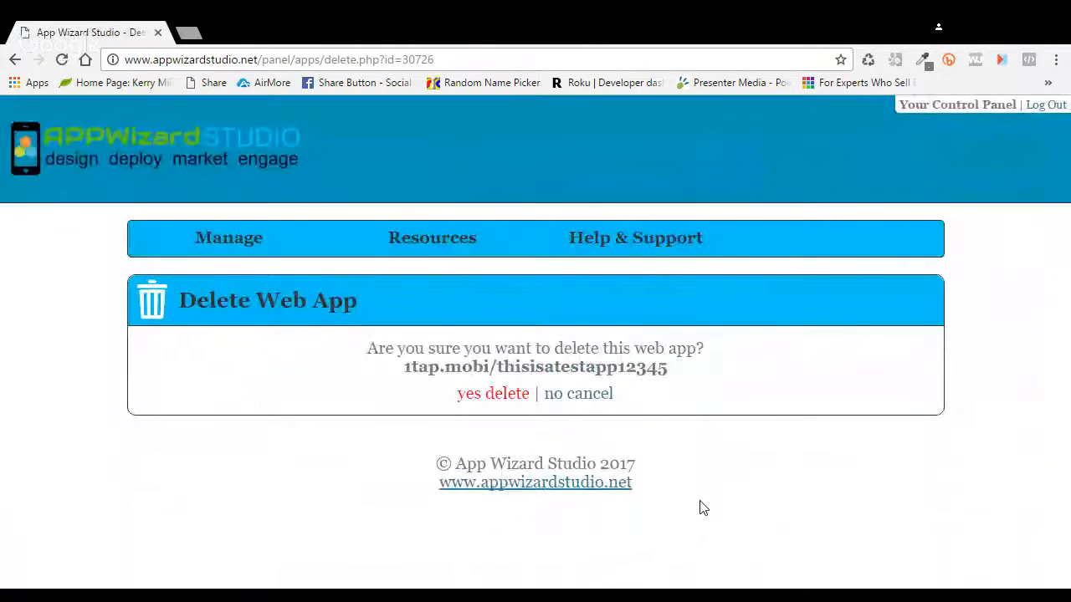
pyautogui.click(490, 394)
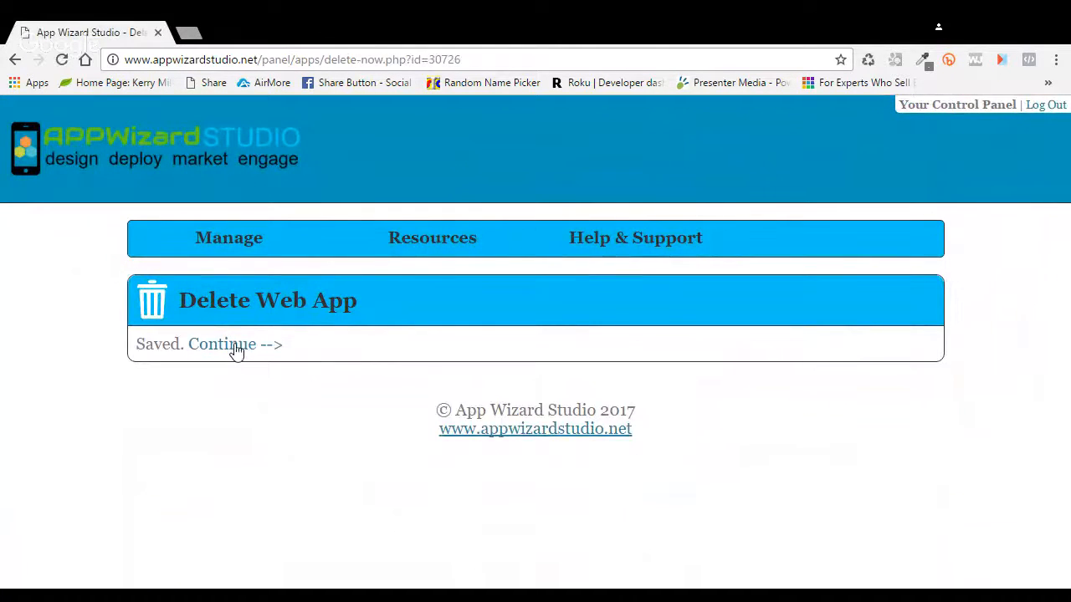
pyautogui.click(235, 346)
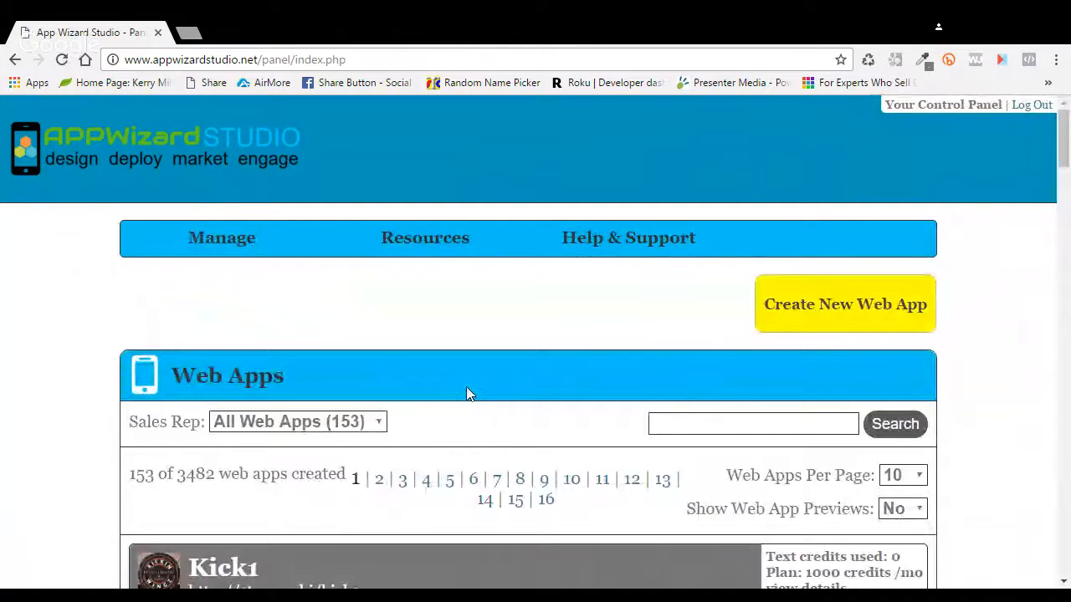
pyautogui.scroll(-2, 466, 391)
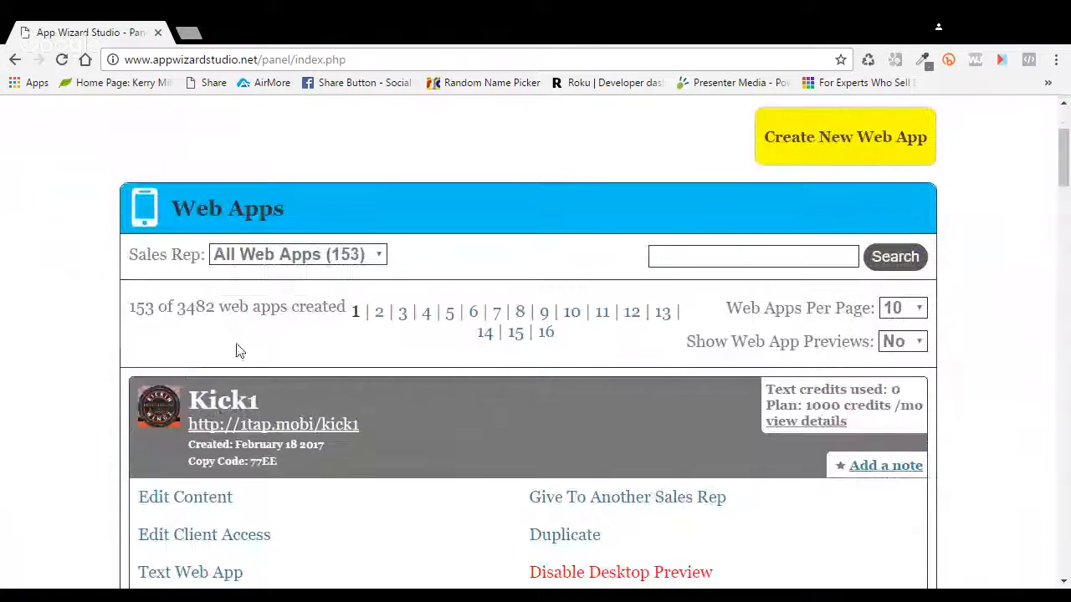
pyautogui.scroll(-2, 445, 360)
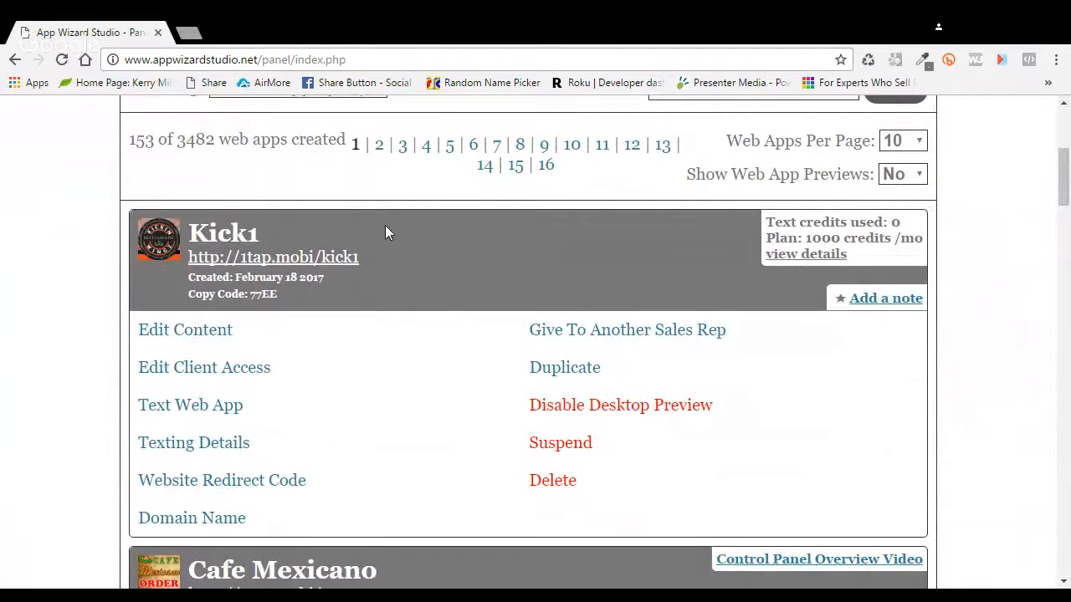
# Step: Open Kick1's Edit Content, go to Settings, and expand Styles & Colors with its #666666 color fields
pyautogui.click(199, 336)
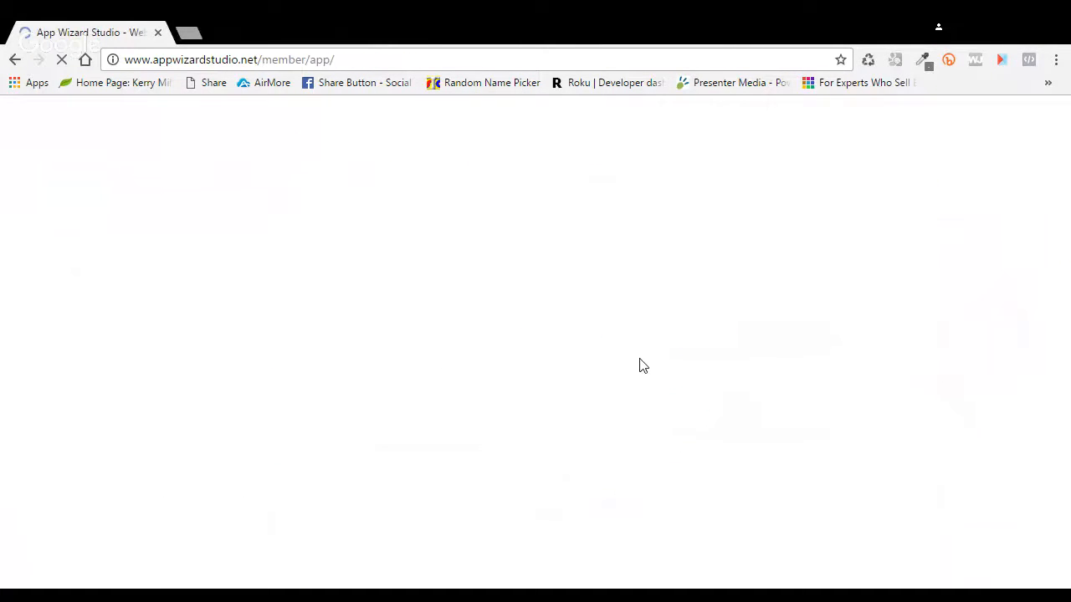
pyautogui.scroll(-1, 857, 379)
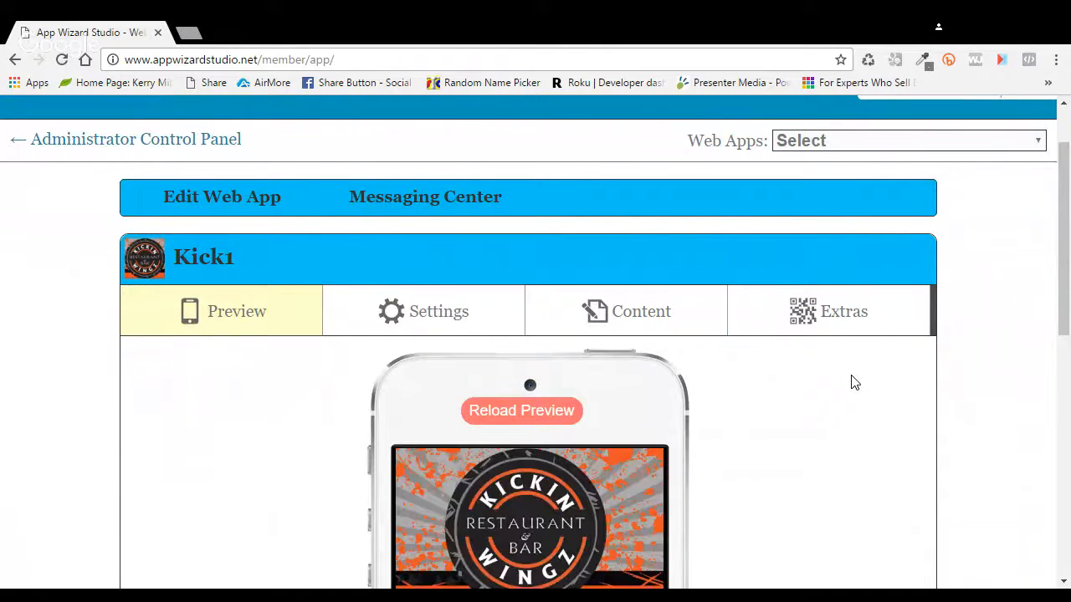
pyautogui.scroll(-2, 836, 383)
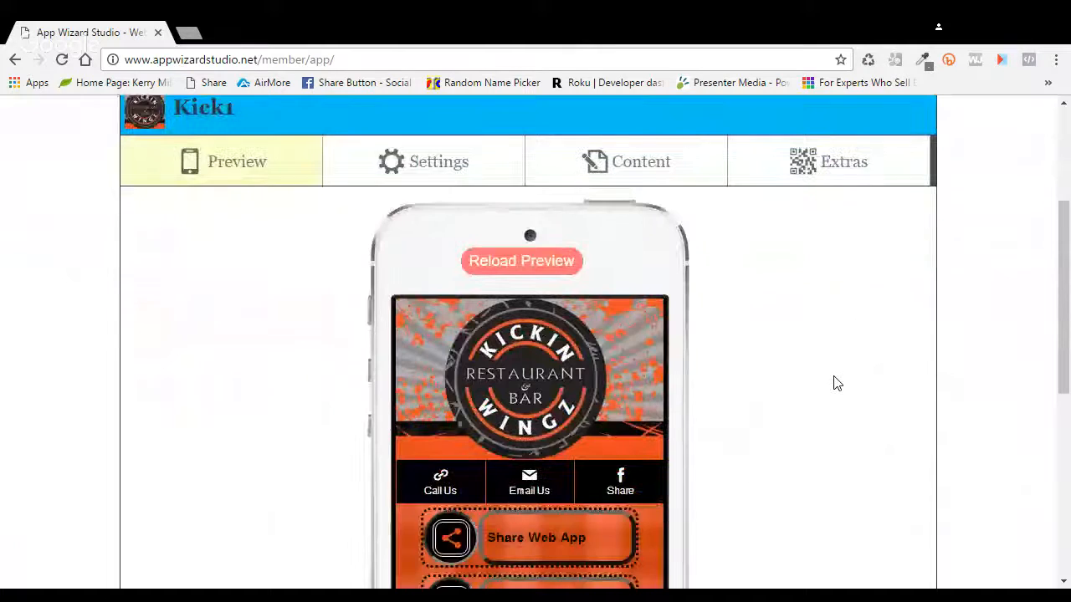
pyautogui.click(446, 155)
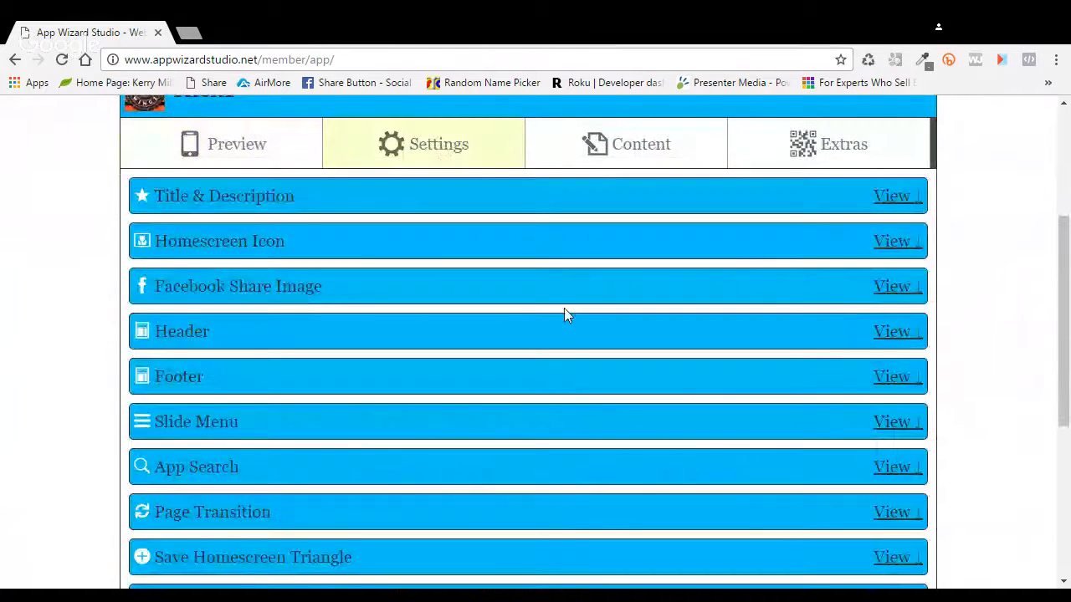
pyautogui.scroll(-3, 564, 318)
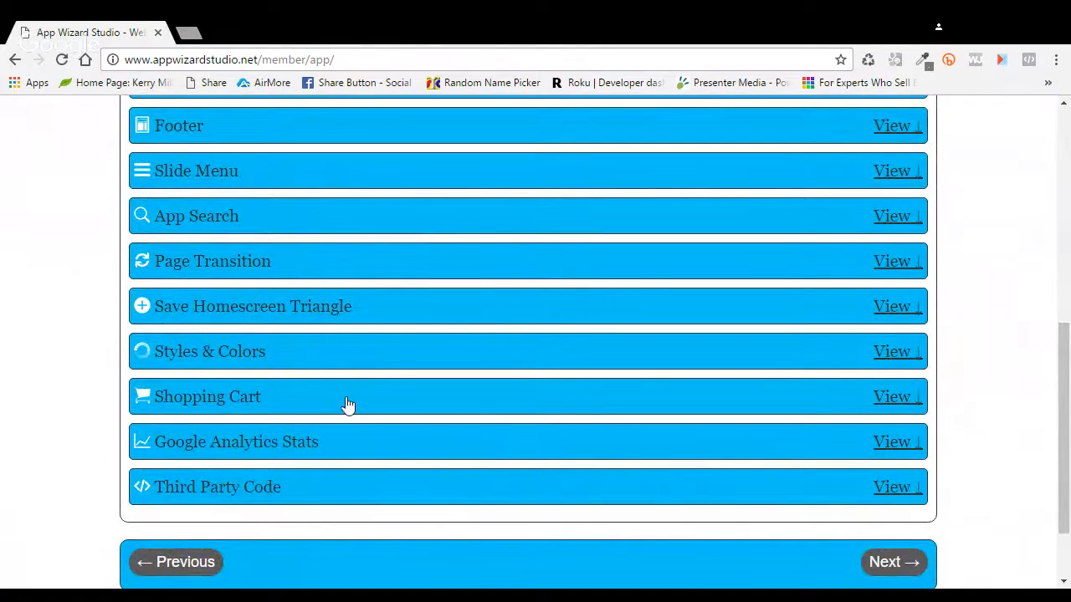
pyautogui.click(880, 357)
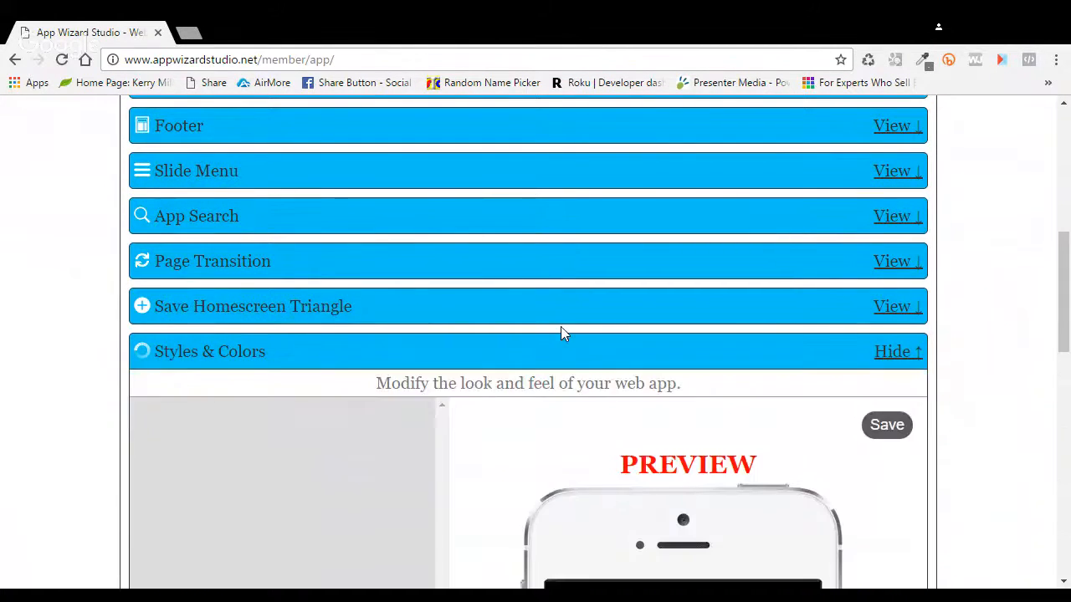
pyautogui.scroll(-3, 535, 332)
pyautogui.scroll(-1, 514, 335)
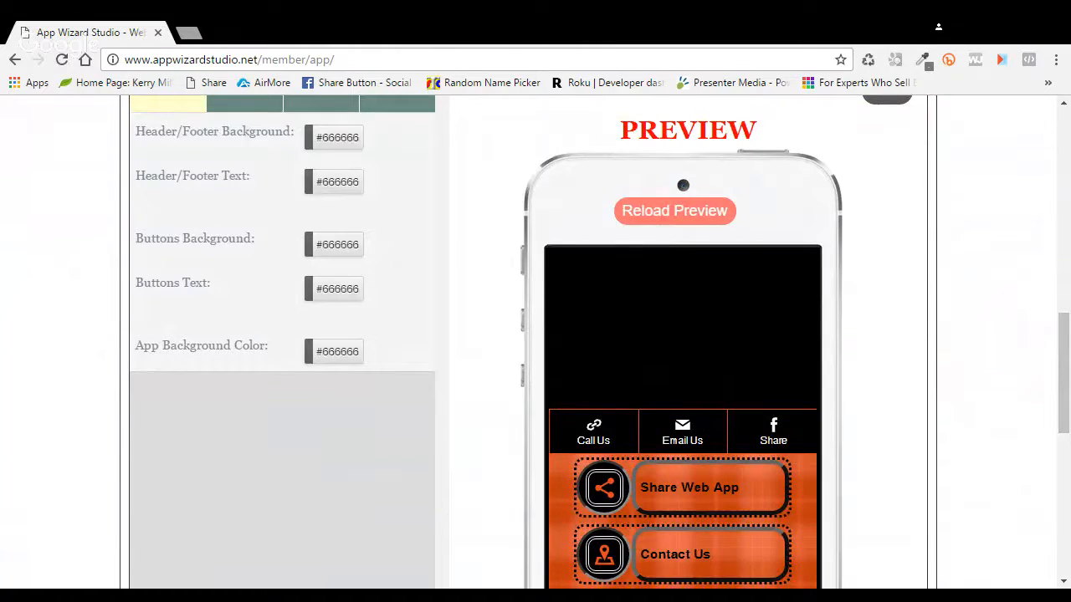
pyautogui.scroll(-3, 685, 359)
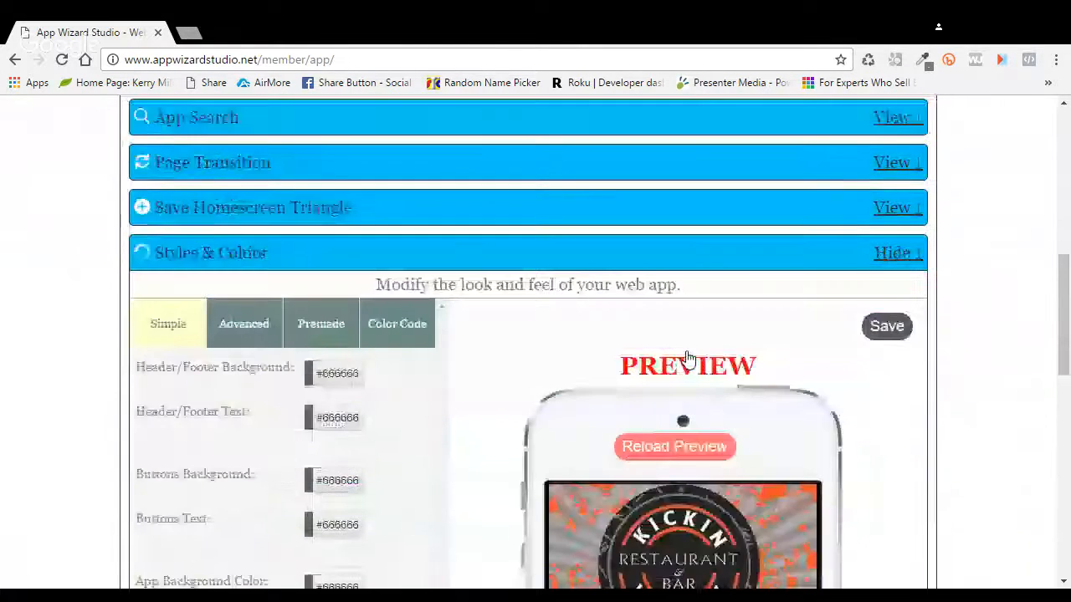
pyautogui.scroll(-2, 686, 359)
# Step: Show the advanced style options and expand the Background colour and image settings
pyautogui.click(275, 188)
pyautogui.scroll(-1, 494, 281)
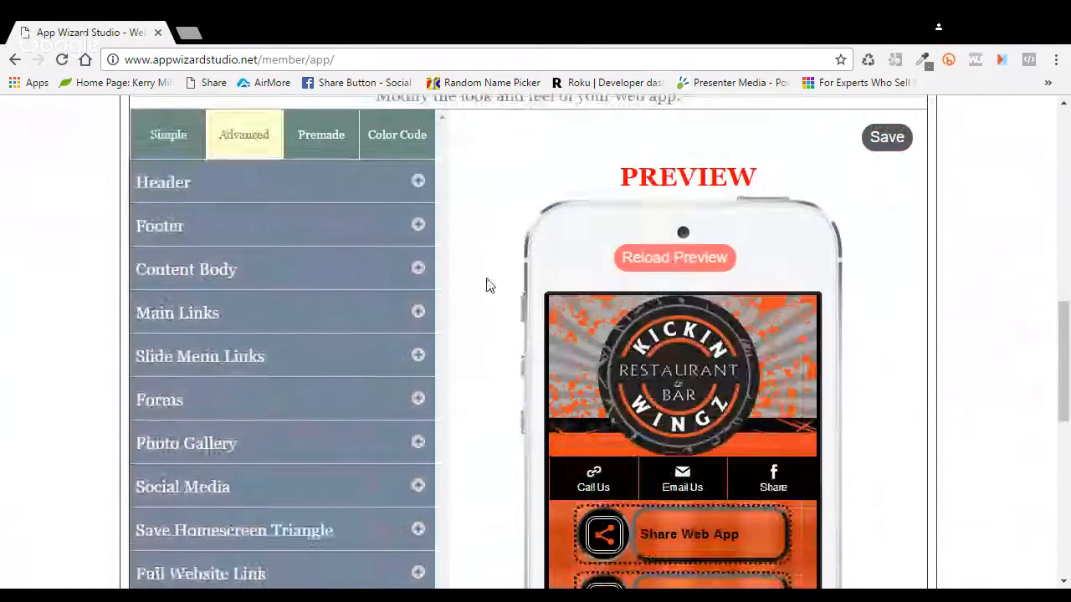
pyautogui.scroll(-4, 487, 286)
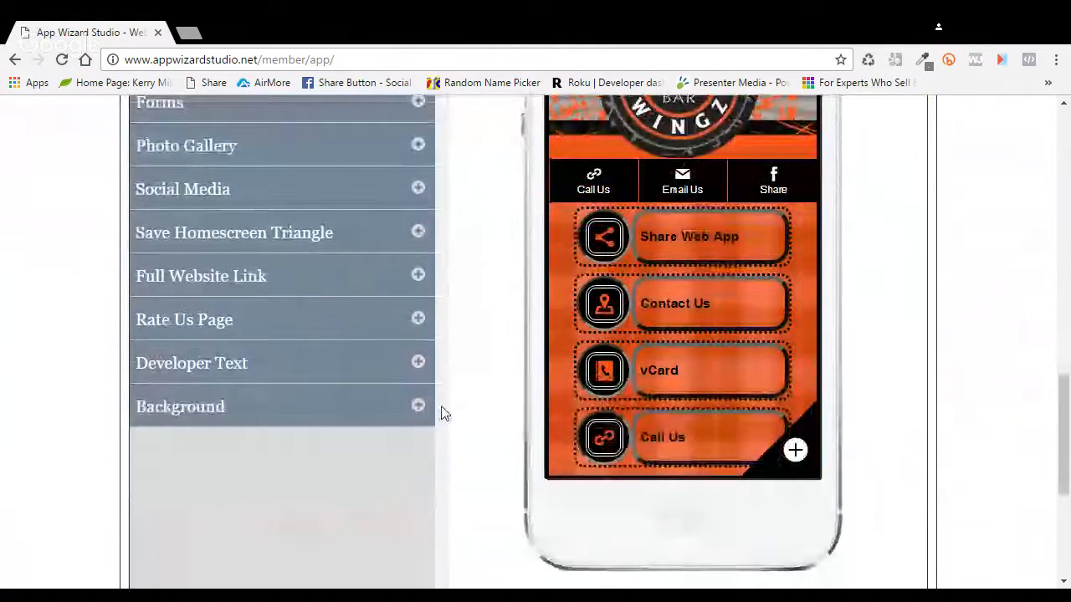
pyautogui.click(433, 410)
pyautogui.scroll(-2, 485, 415)
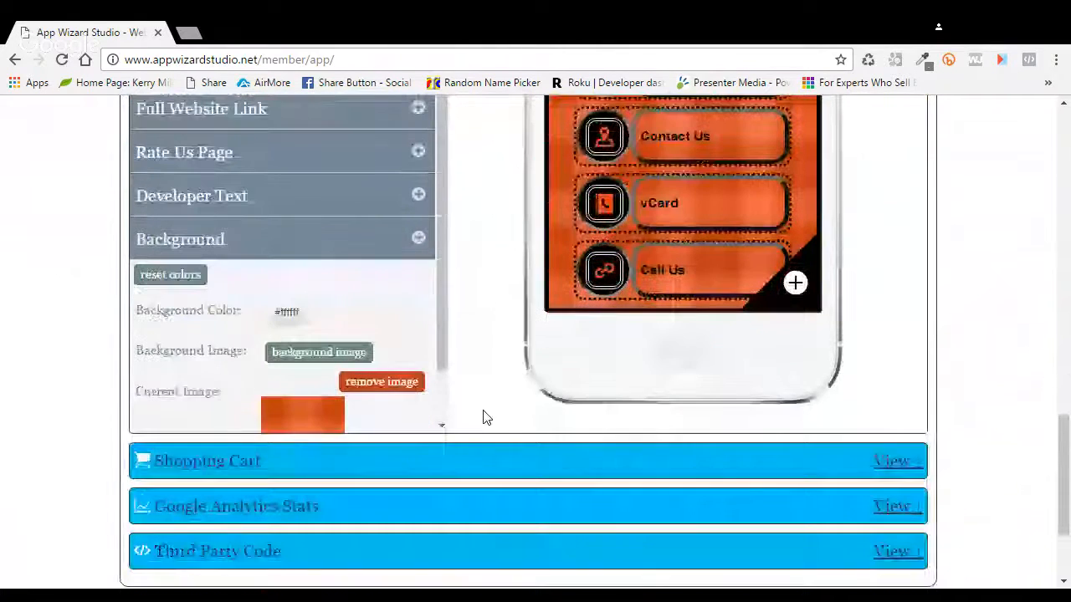
# Step: Remove the orange background image, leaving #ffffff, and reload the preview
pyautogui.click(381, 385)
pyautogui.click(251, 333)
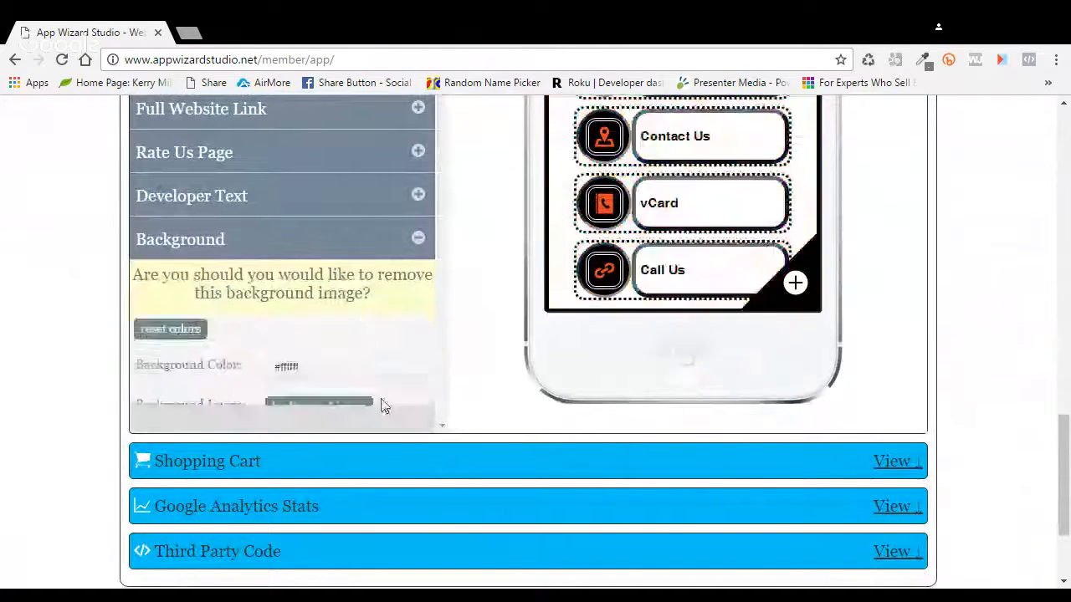
pyautogui.scroll(1, 1056, 353)
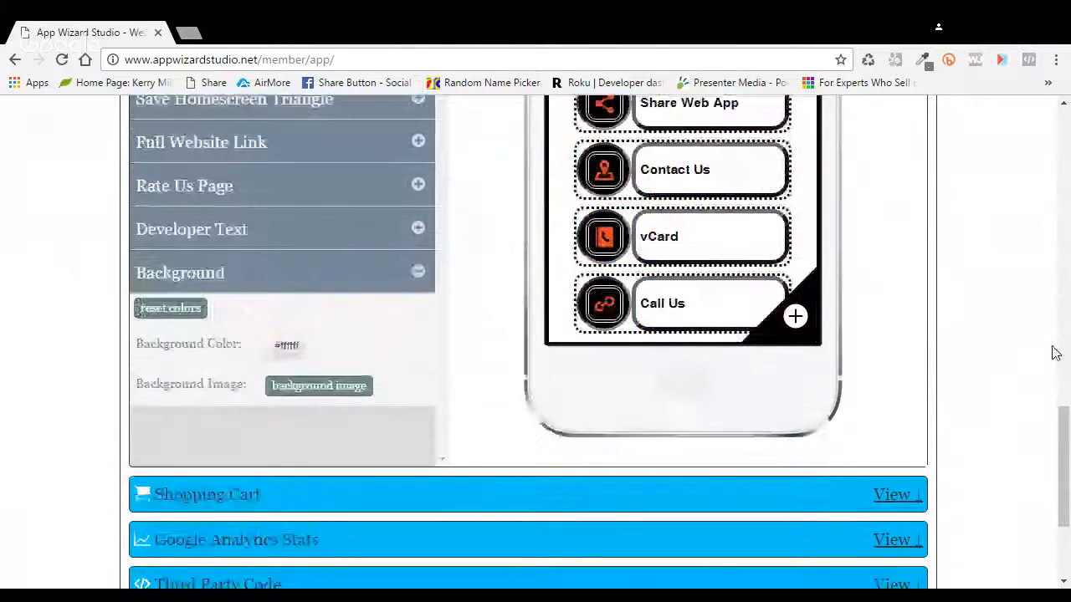
pyautogui.scroll(3, 1003, 353)
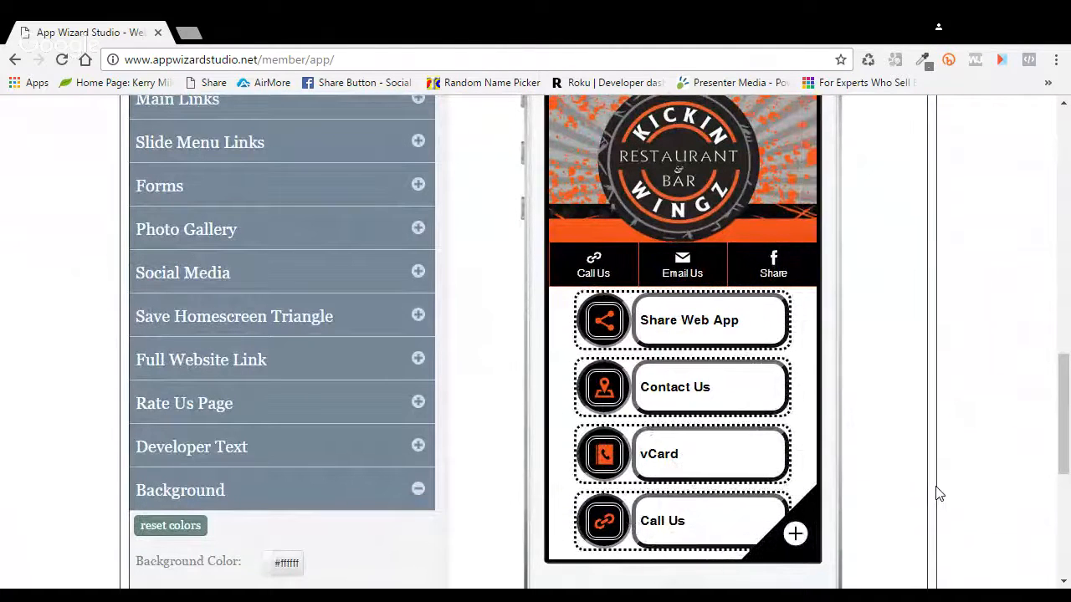
pyautogui.scroll(4, 939, 493)
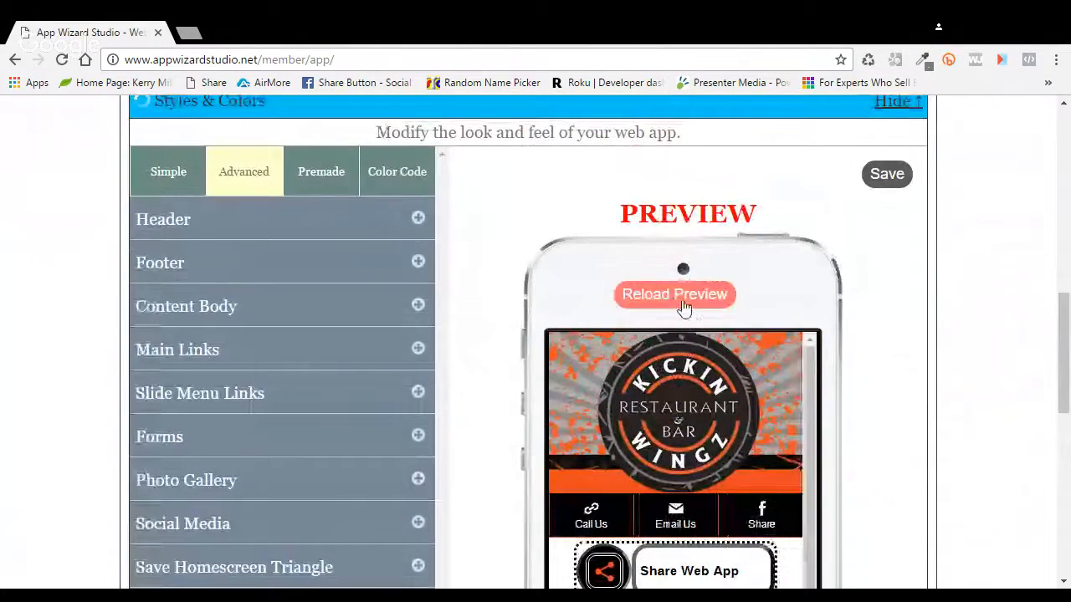
pyautogui.click(684, 301)
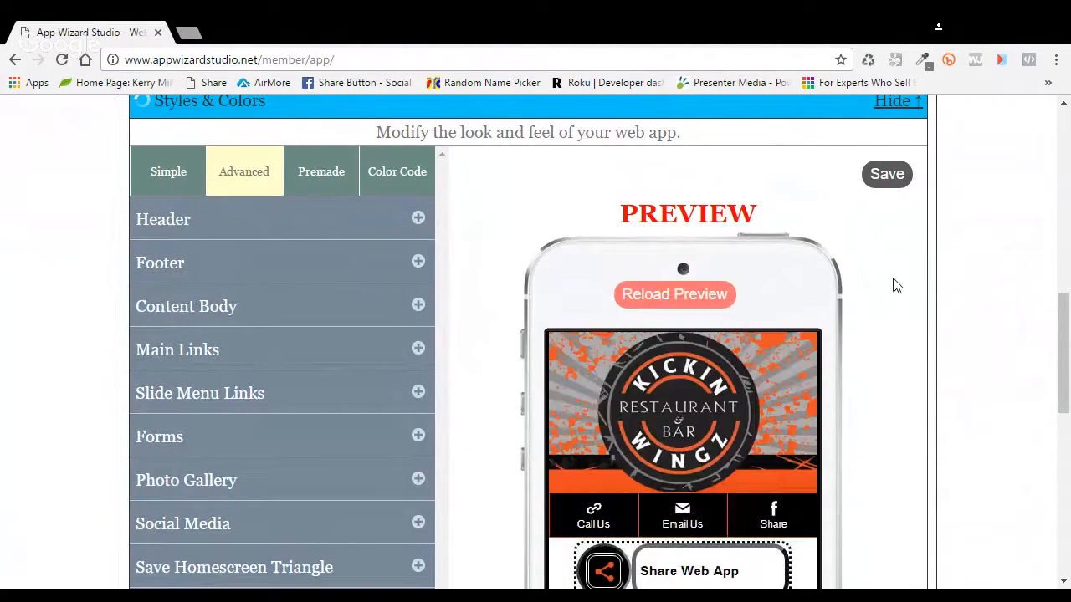
pyautogui.scroll(1, 895, 286)
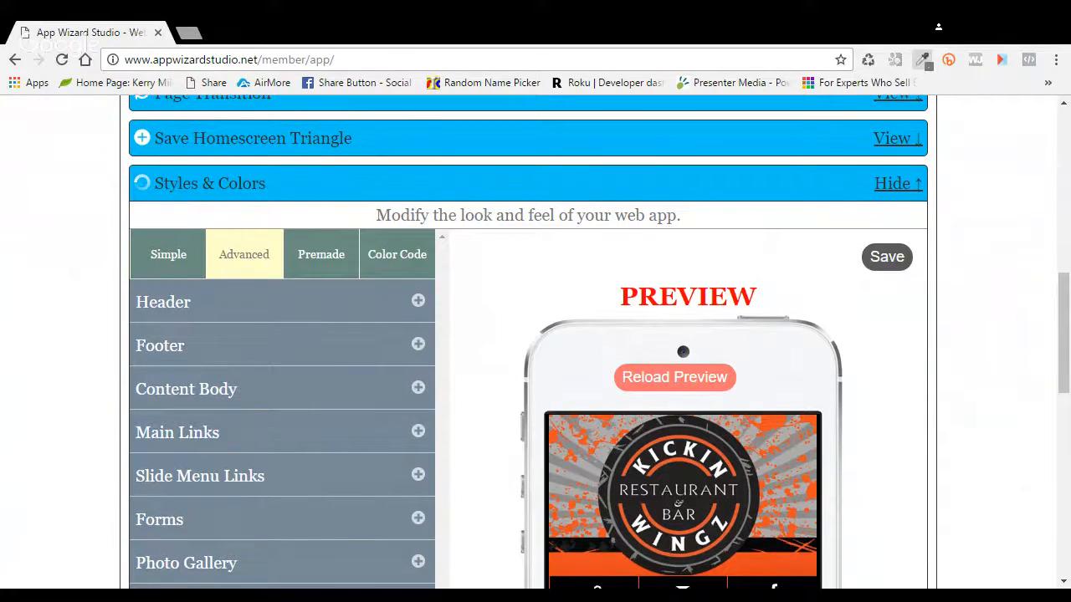
# Step: Use the eyedropper's Selection average over the orange banner to copy colour #EA4B21
pyautogui.click(922, 60)
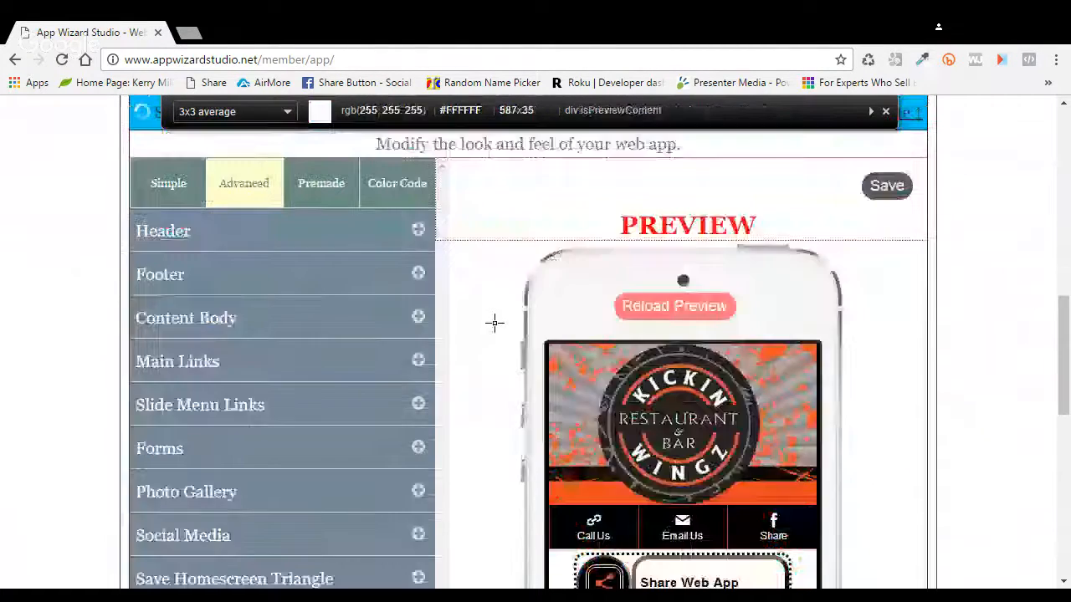
pyautogui.scroll(-1, 589, 452)
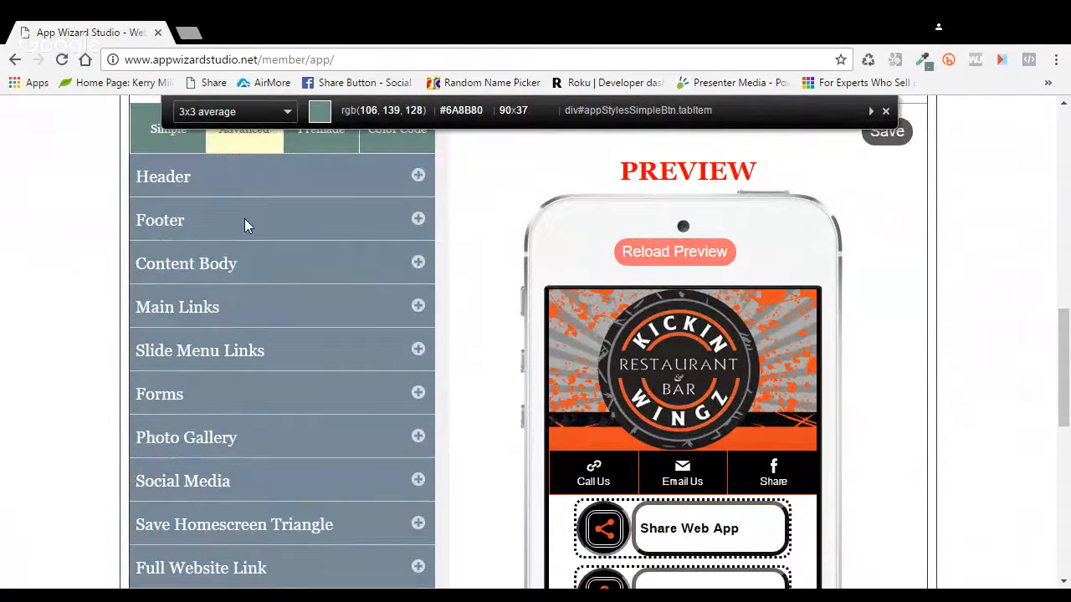
pyautogui.click(234, 111)
pyautogui.click(220, 234)
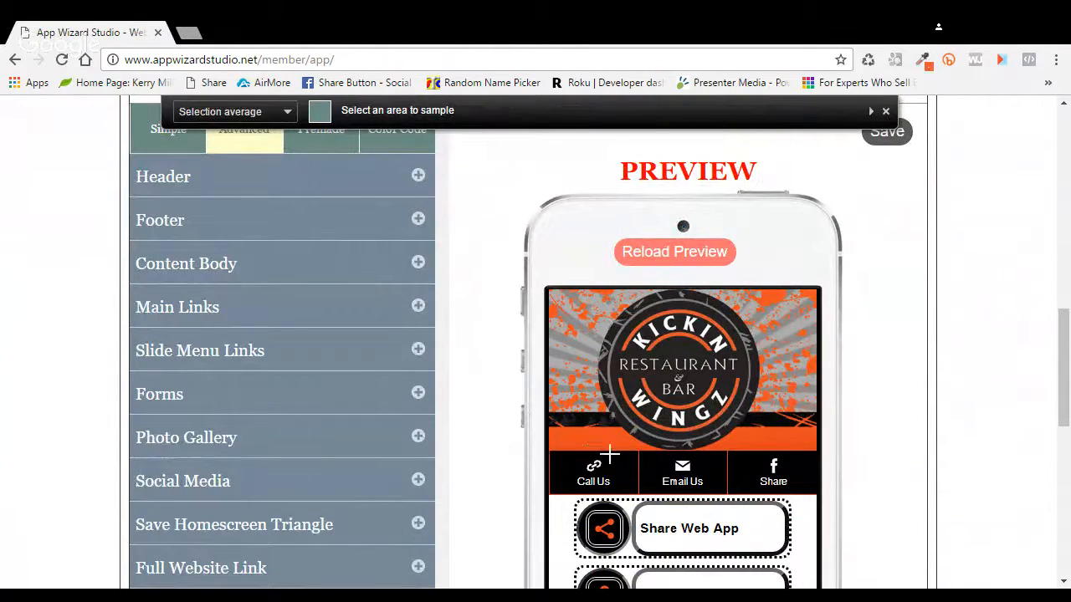
pyautogui.moveTo(551, 432); pyautogui.dragTo(594, 452)
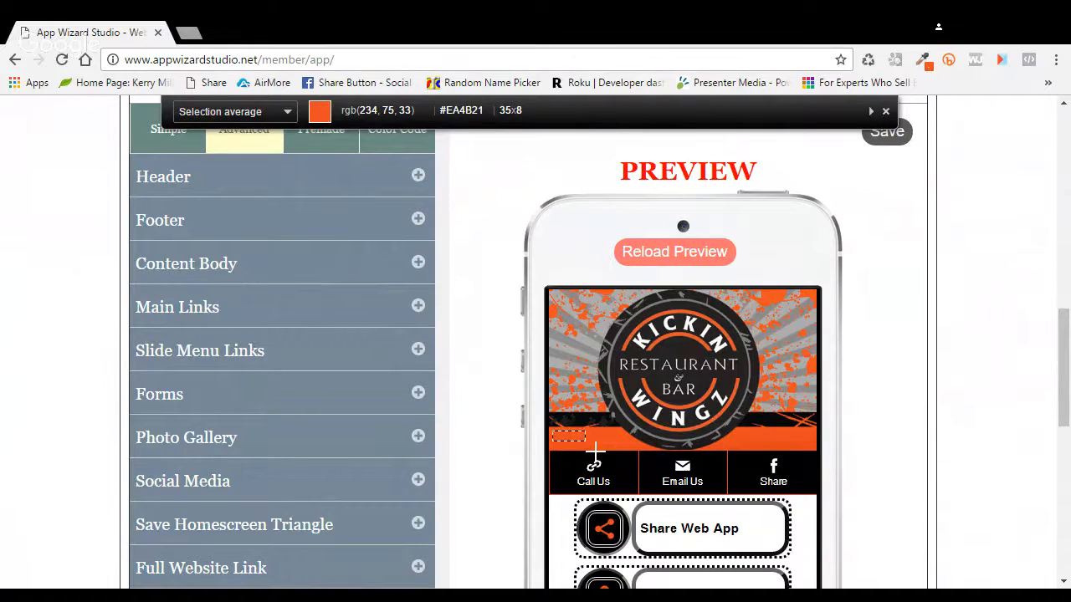
pyautogui.moveTo(595, 452); pyautogui.dragTo(594, 452)
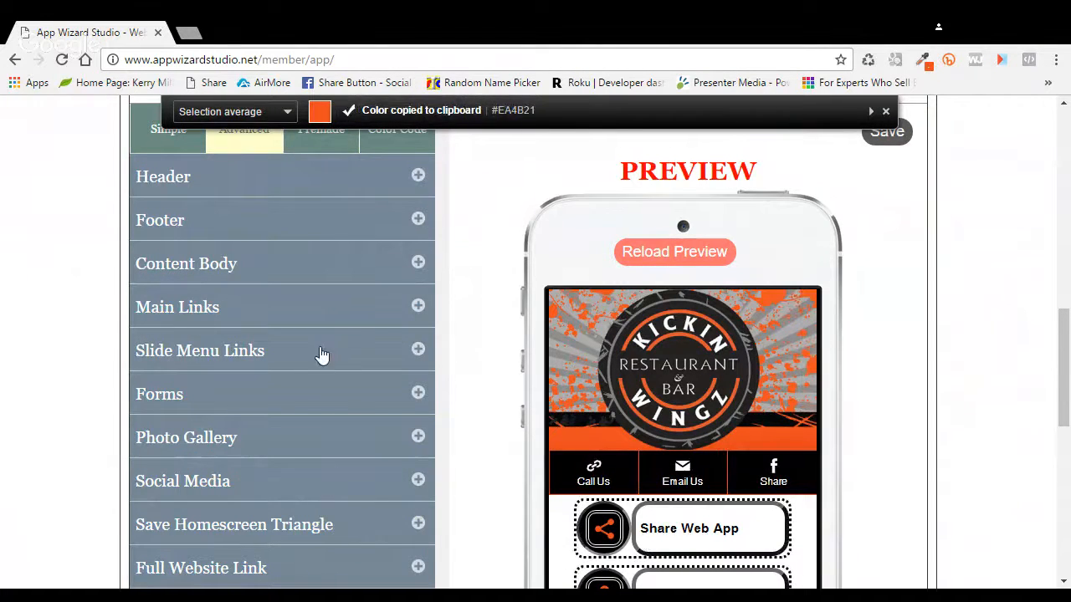
pyautogui.scroll(-3, 317, 361)
# Step: Pick the orange swatch #e6471f for Background Color and save Kick1's styles
pyautogui.scroll(-2, 323, 361)
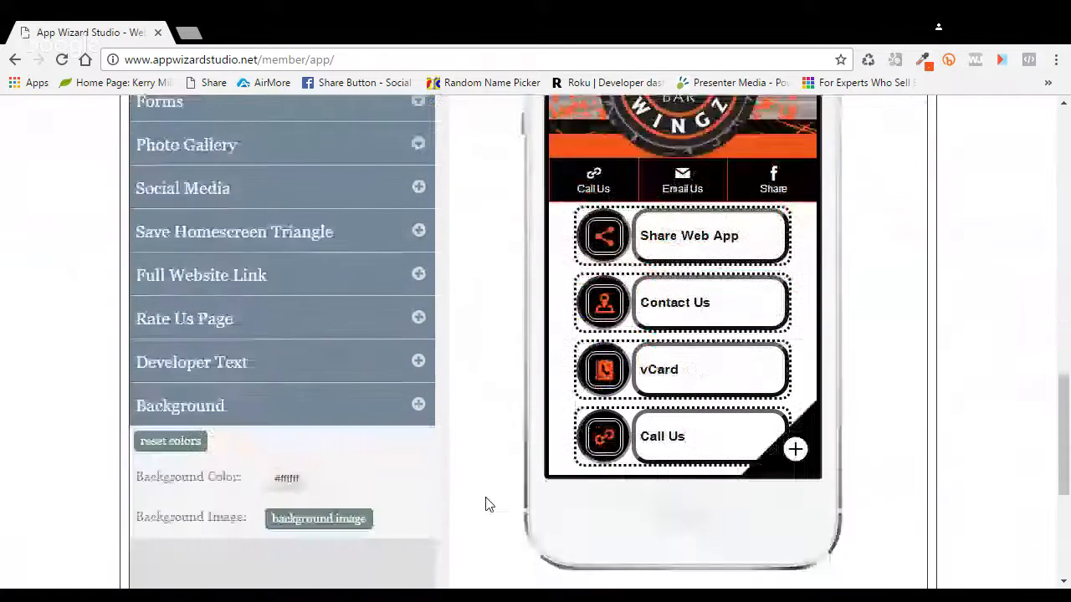
pyautogui.click(291, 479)
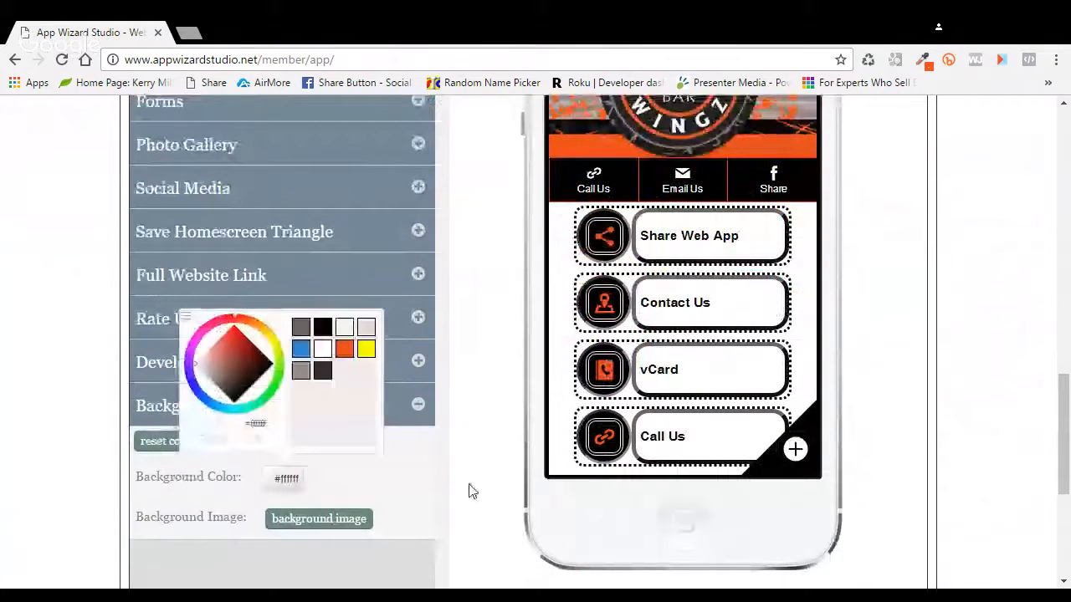
pyautogui.click(350, 350)
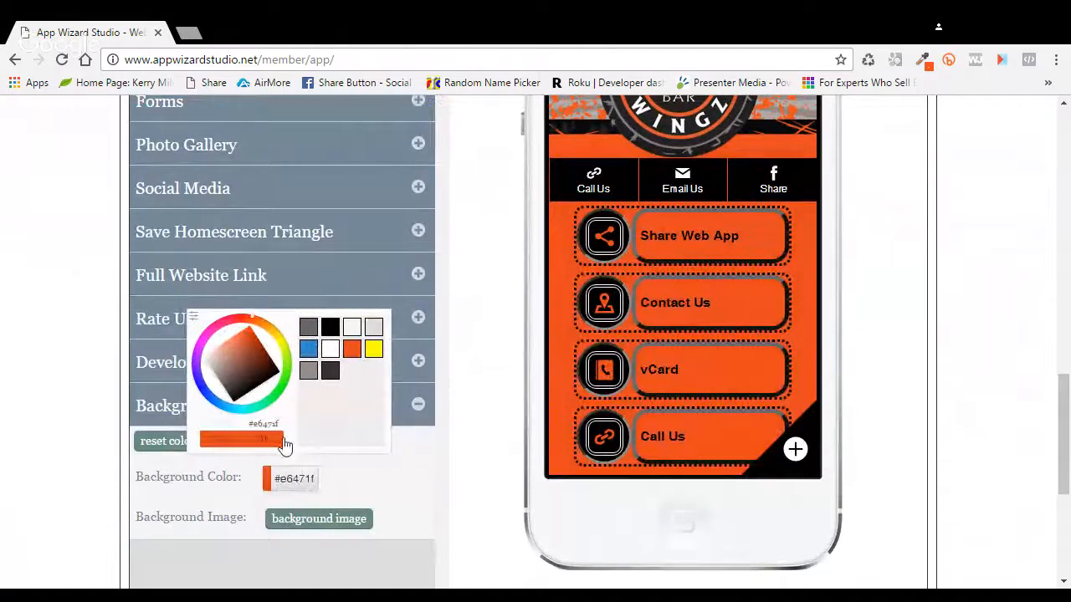
pyautogui.click(275, 442)
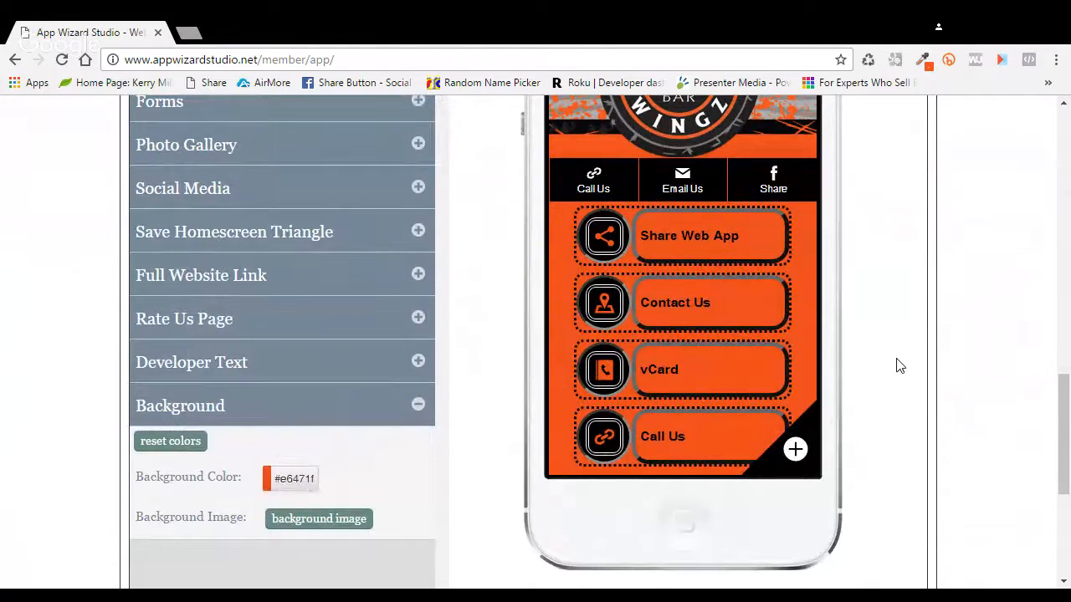
pyautogui.scroll(1, 899, 366)
pyautogui.scroll(1, 899, 365)
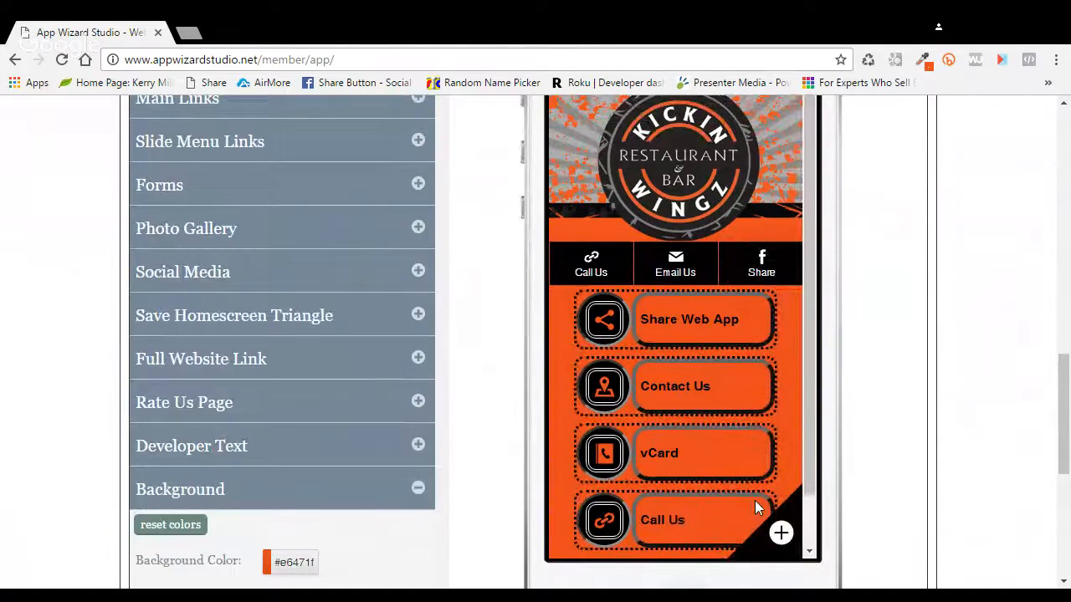
pyautogui.scroll(4, 915, 440)
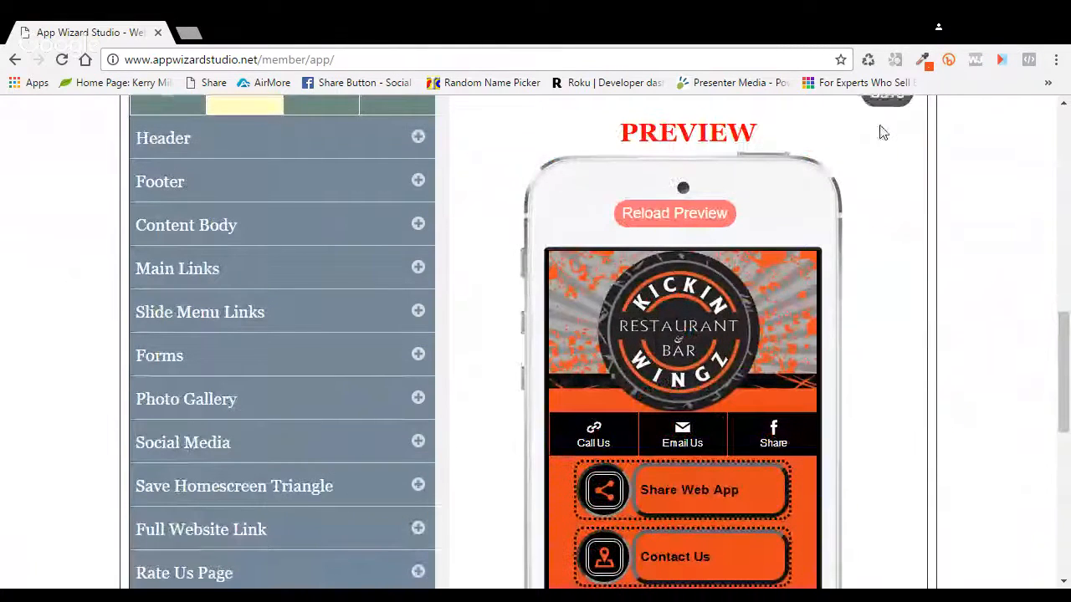
pyautogui.scroll(2, 880, 133)
pyautogui.click(888, 174)
pyautogui.scroll(12, 856, 268)
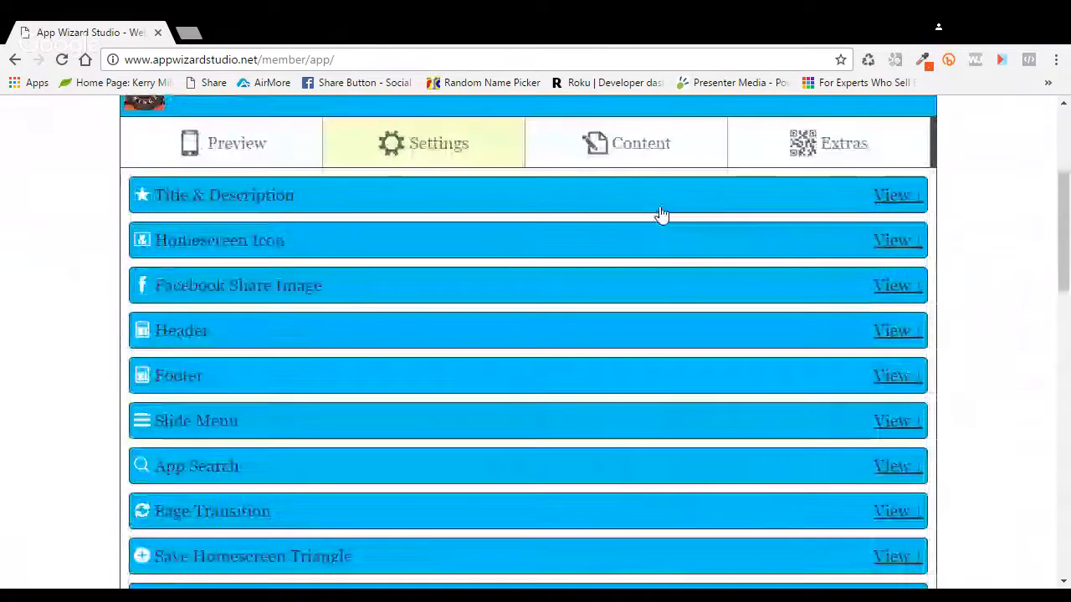
# Step: Go to the Content sections and expand Home Page's links list
pyautogui.click(644, 151)
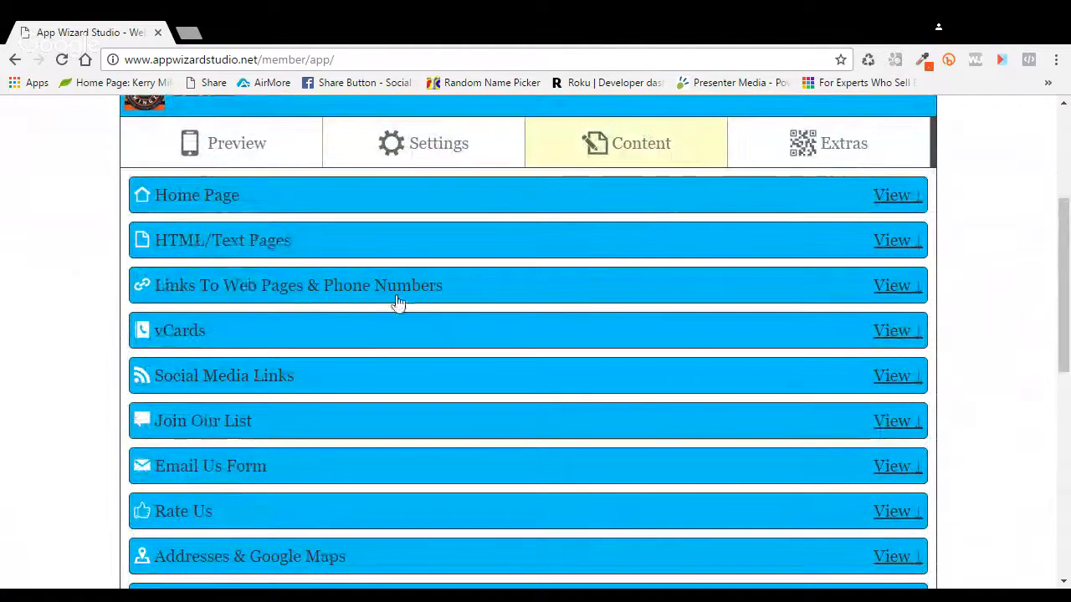
pyautogui.click(402, 205)
pyautogui.scroll(-2, 477, 314)
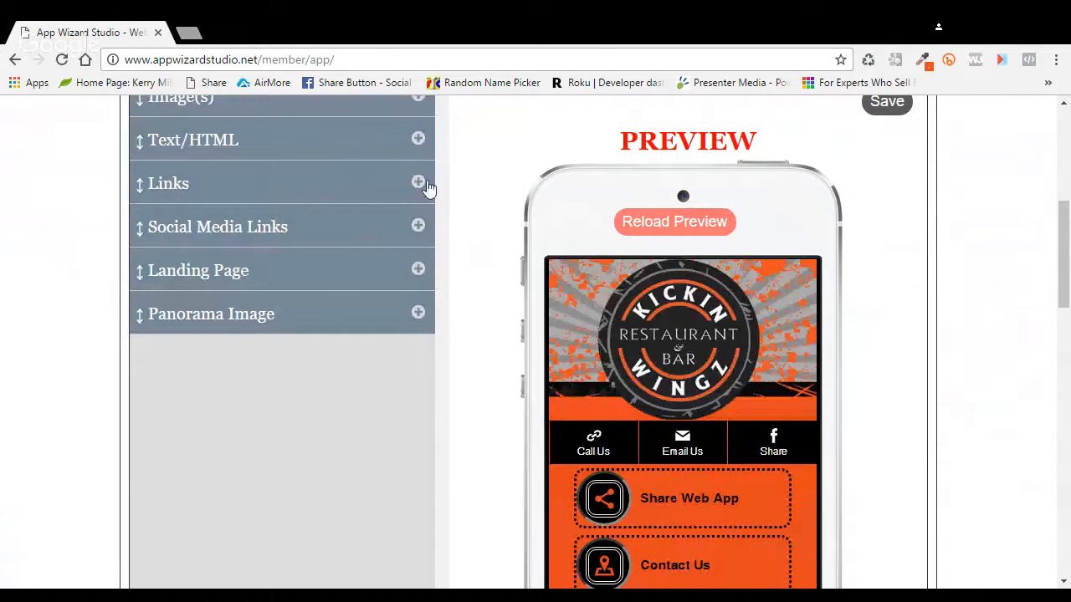
pyautogui.click(424, 183)
# Step: Set the Call Us link's Show option to No and bring up its icon choices
pyautogui.click(426, 452)
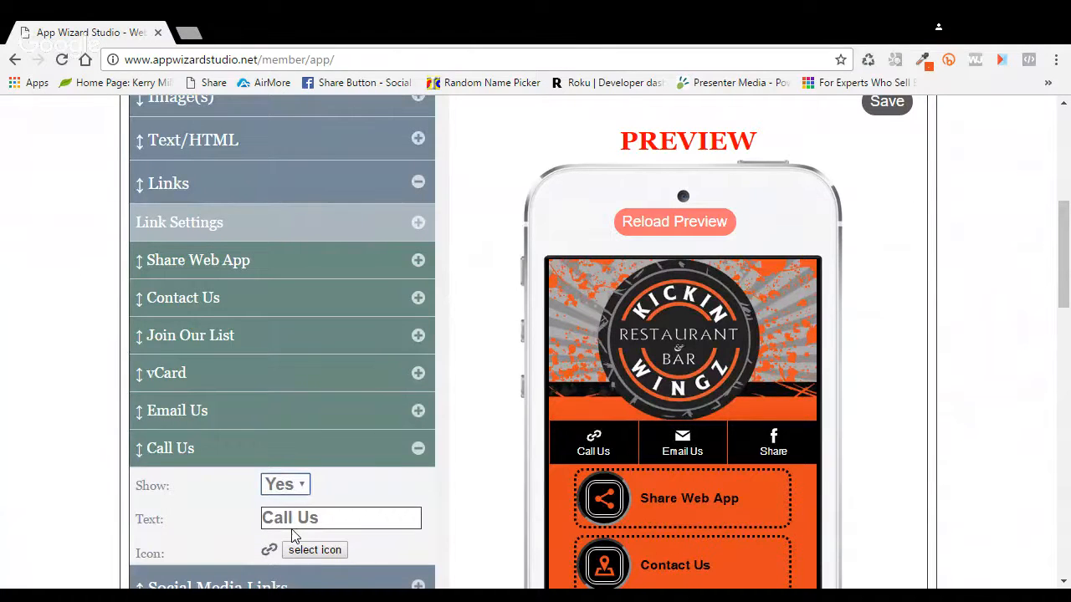
pyautogui.click(293, 535)
pyautogui.scroll(-2, 504, 433)
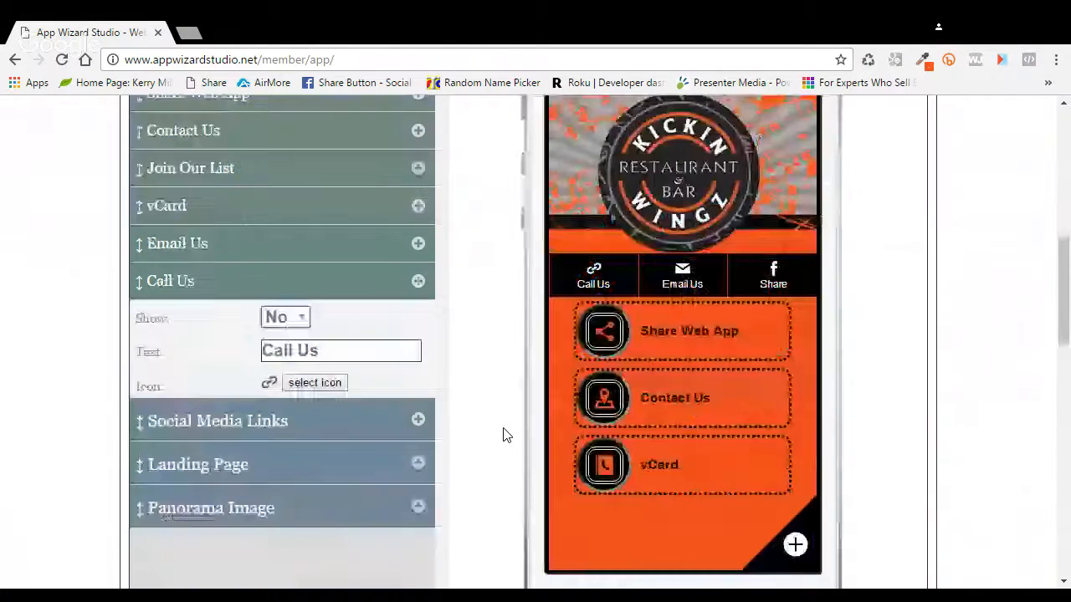
pyautogui.click(333, 389)
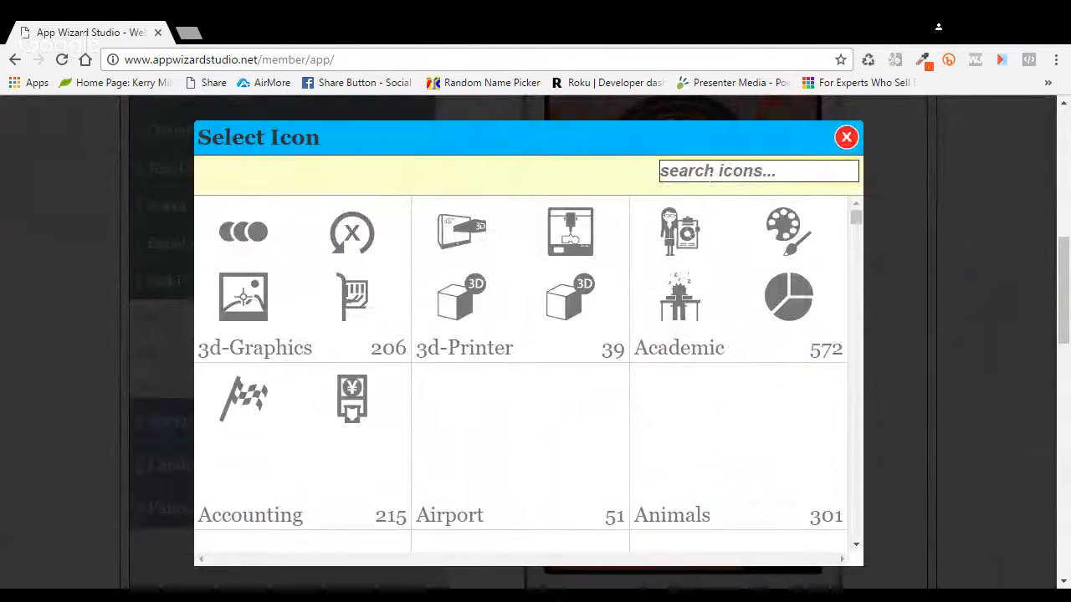
# Step: Search the icon library for 'smartphone' and choose Smartphone11 for Call Us
pyautogui.click(710, 171)
pyautogui.write('smar')
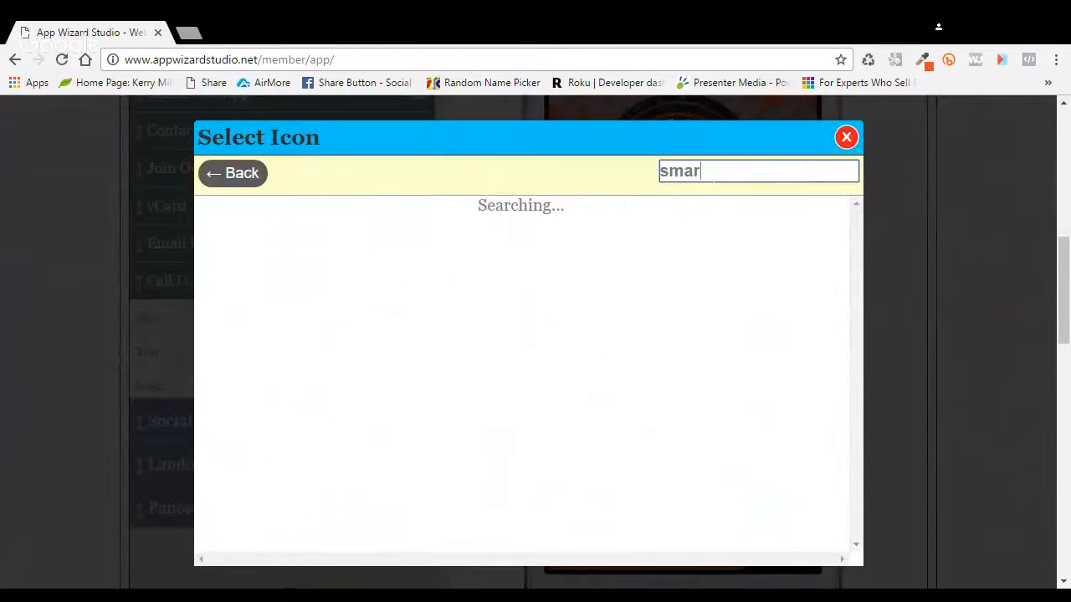
pyautogui.write('tphone')
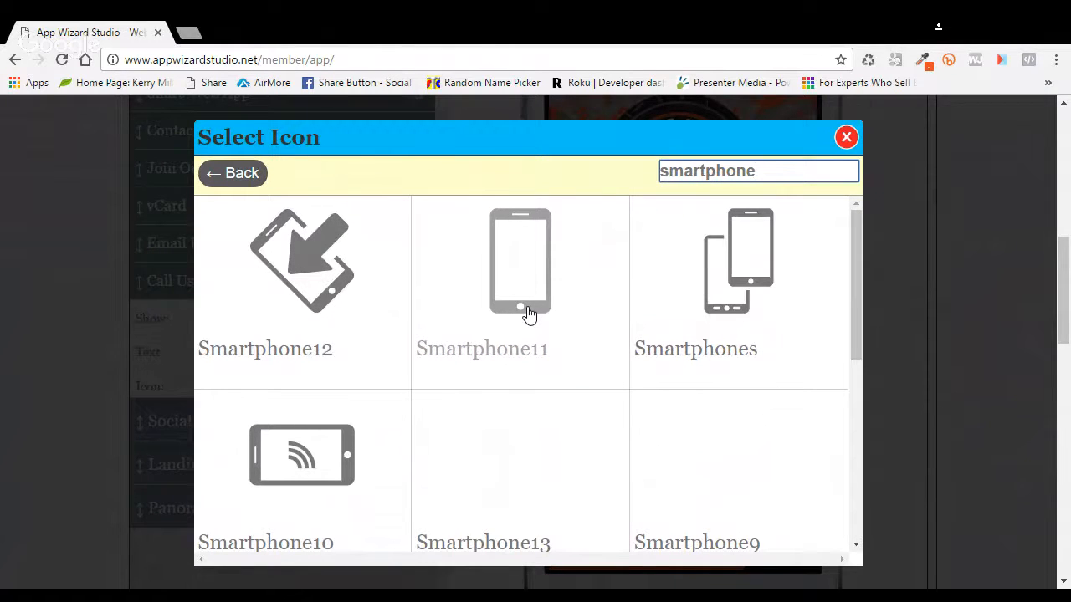
pyautogui.click(527, 311)
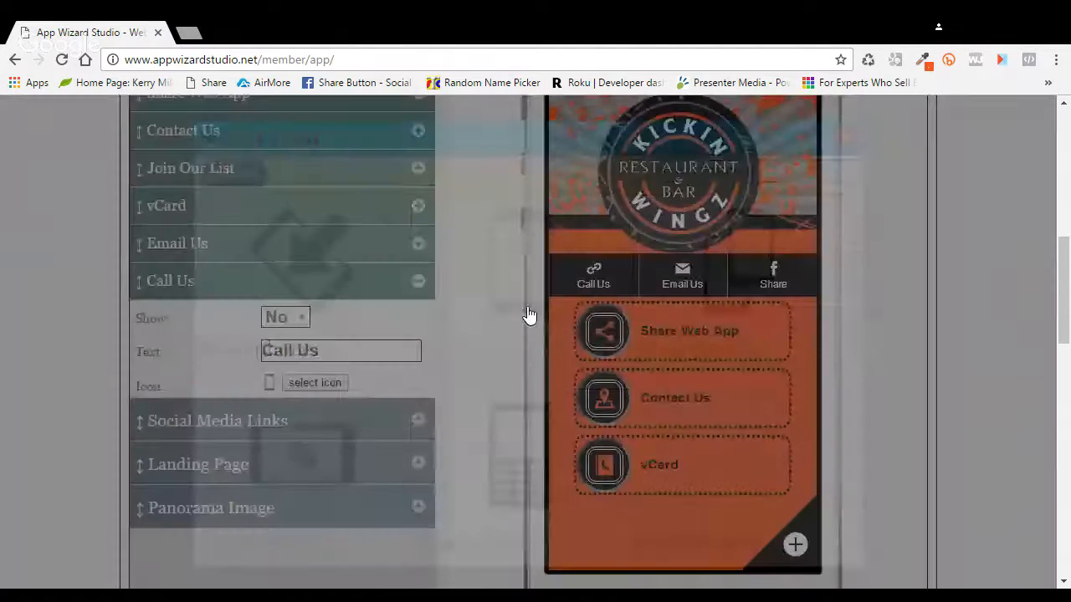
# Step: Save the Call Us changes, reload the preview, and save the app again
pyautogui.scroll(1, 944, 363)
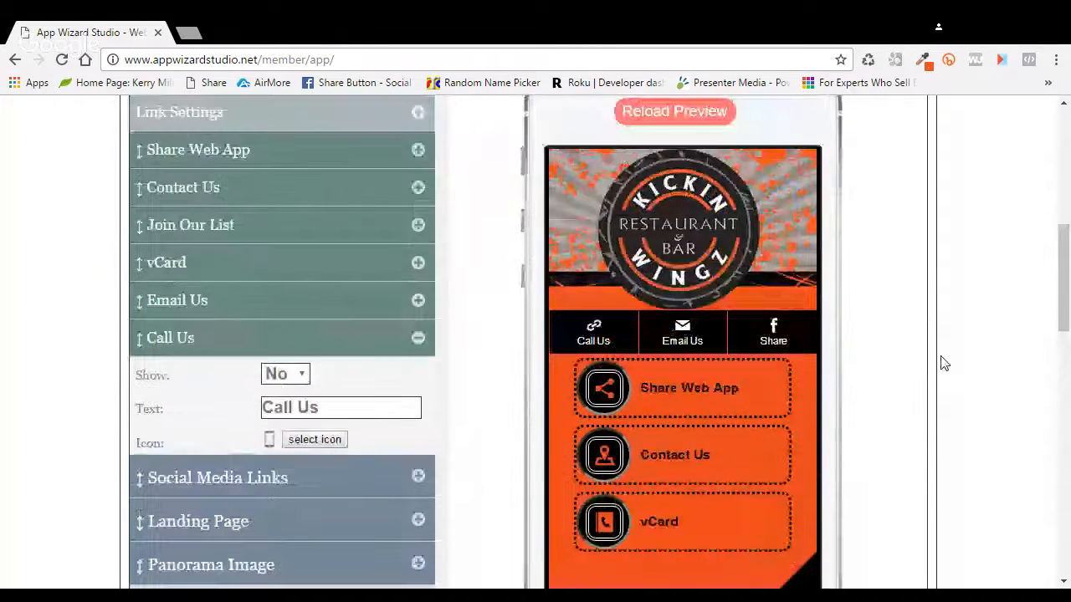
pyautogui.scroll(2, 943, 363)
pyautogui.click(888, 107)
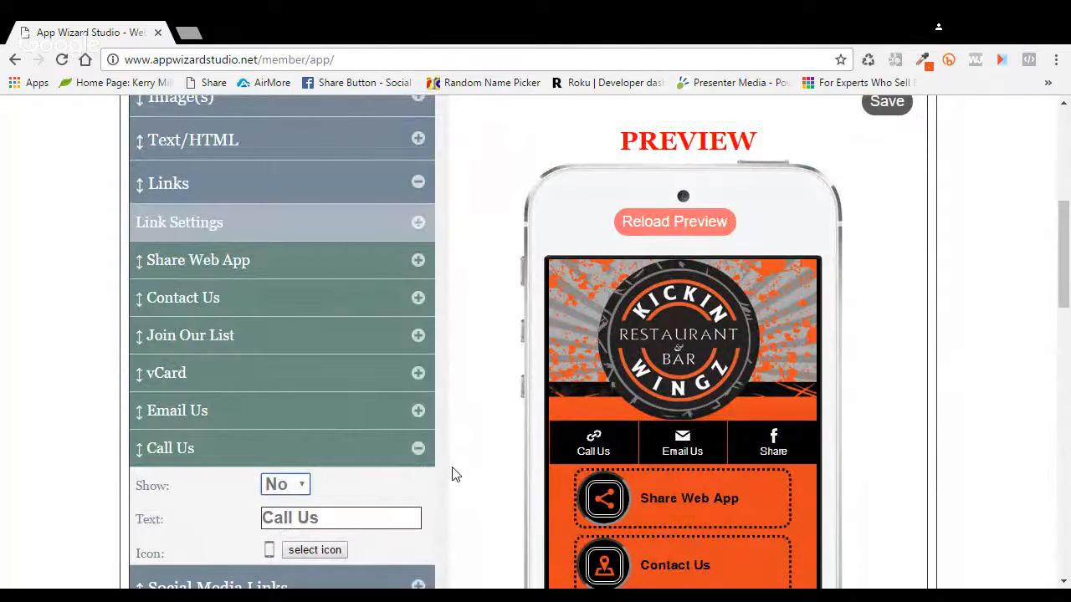
pyautogui.click(704, 222)
pyautogui.click(902, 110)
# Step: Save the Call Us phone link, keeping its smartphone icon, in the Links list
pyautogui.scroll(-3, 894, 335)
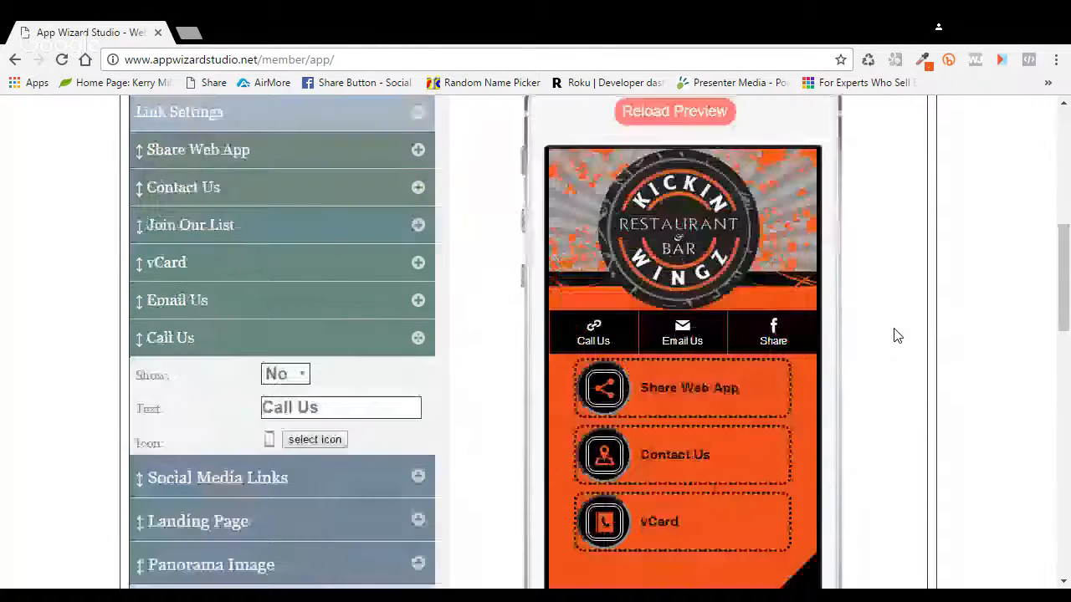
pyautogui.scroll(-5, 894, 335)
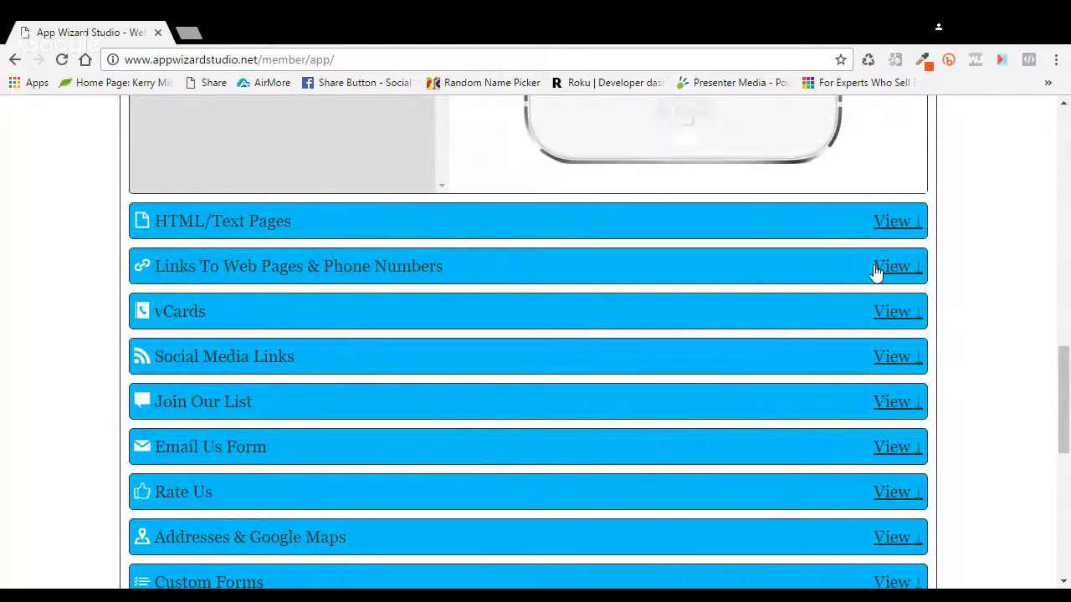
pyautogui.scroll(-7, 516, 299)
pyautogui.scroll(2, 519, 298)
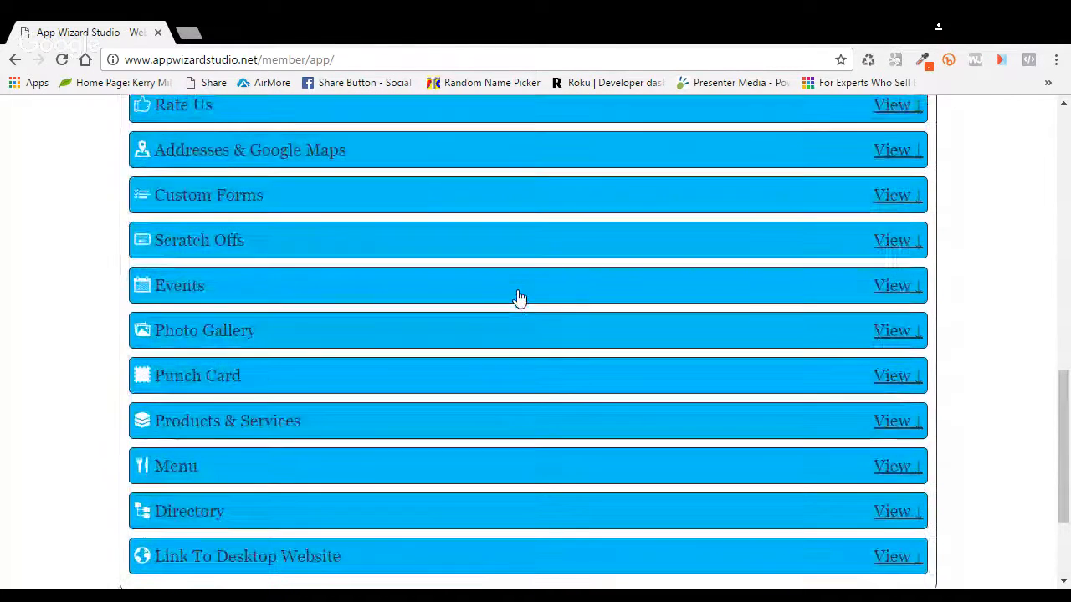
pyautogui.scroll(2, 520, 298)
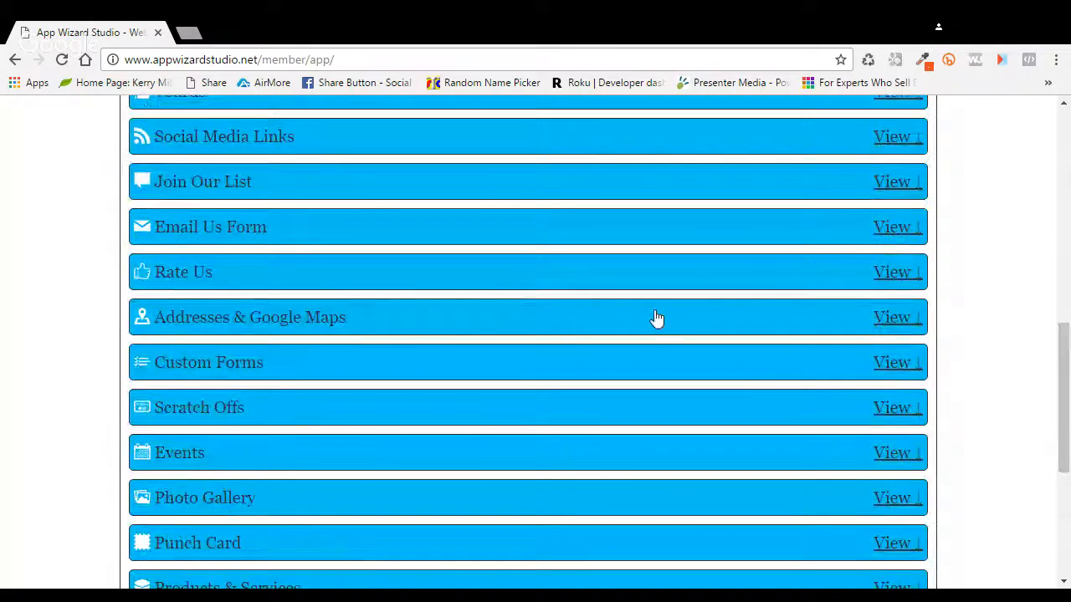
pyautogui.scroll(1, 657, 318)
pyautogui.scroll(3, 656, 318)
pyautogui.click(822, 343)
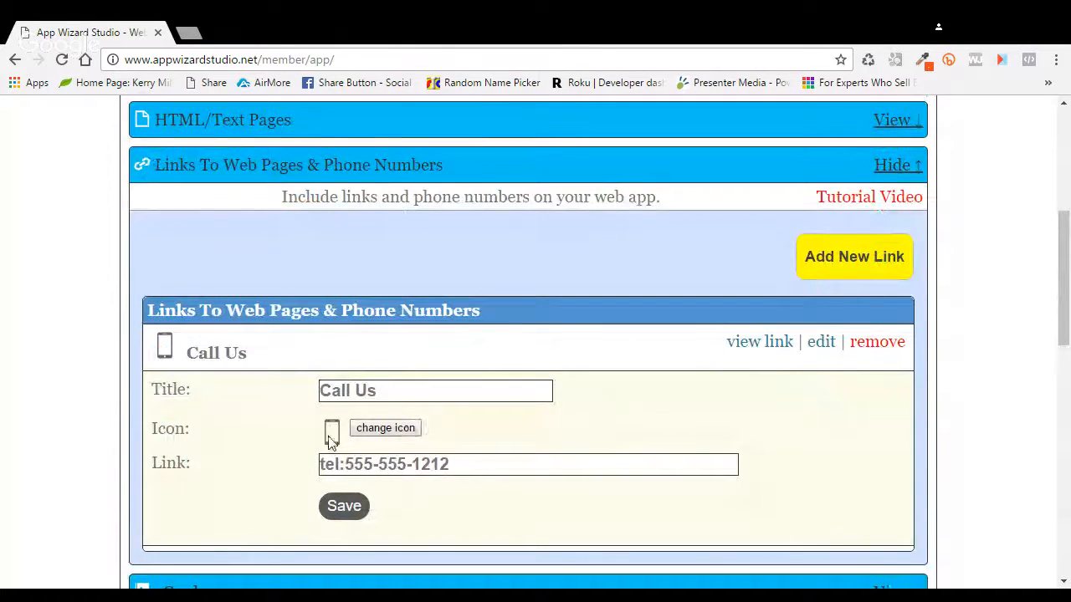
pyautogui.click(346, 508)
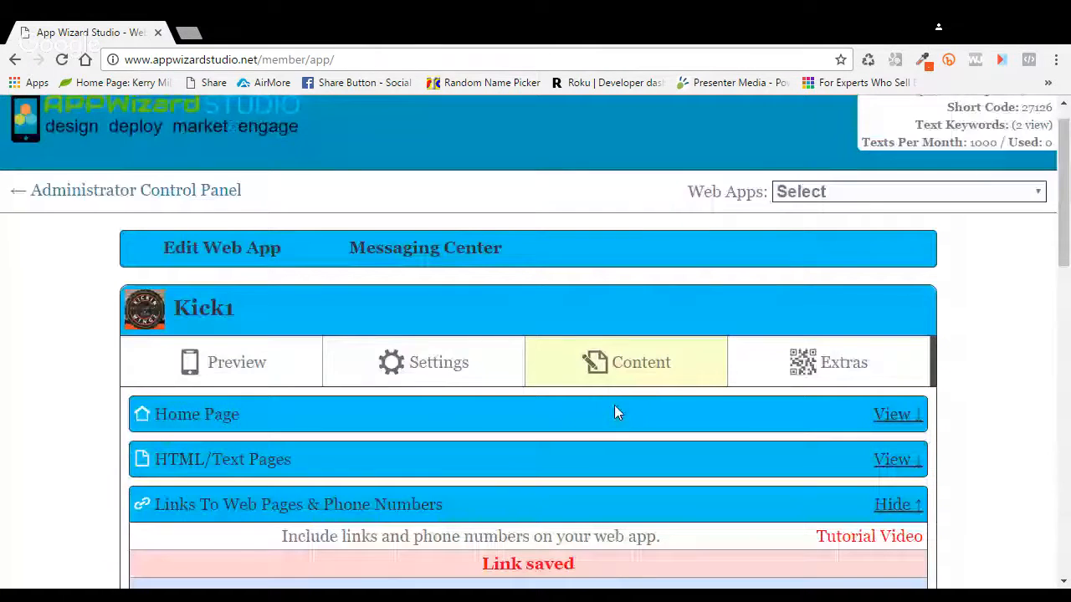
pyautogui.scroll(-3, 903, 457)
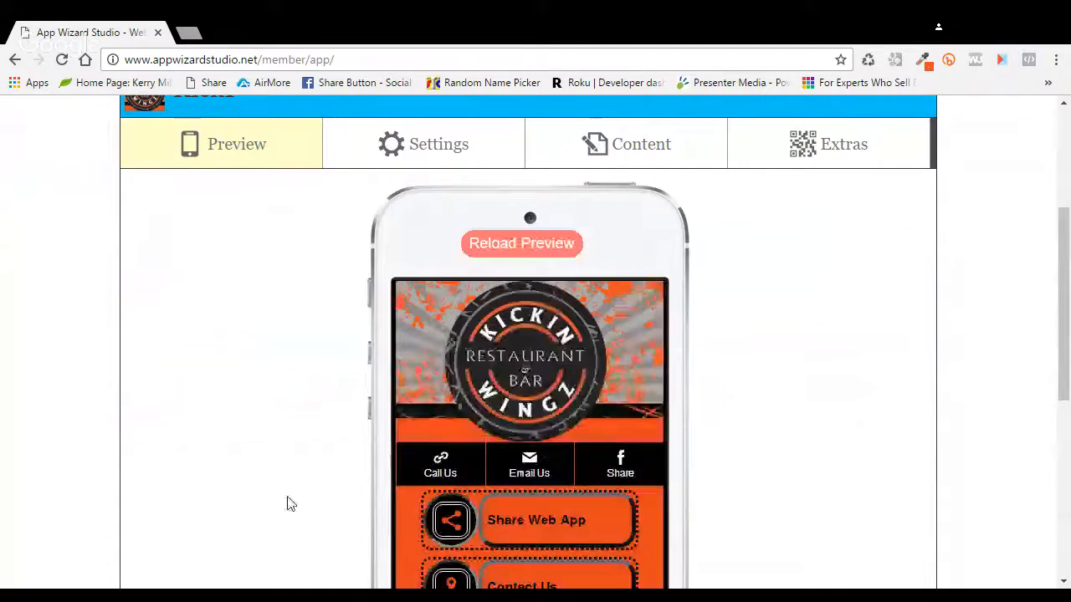
# Step: Delete the existing Call Us link from the header's Tab Bar settings
pyautogui.click(441, 151)
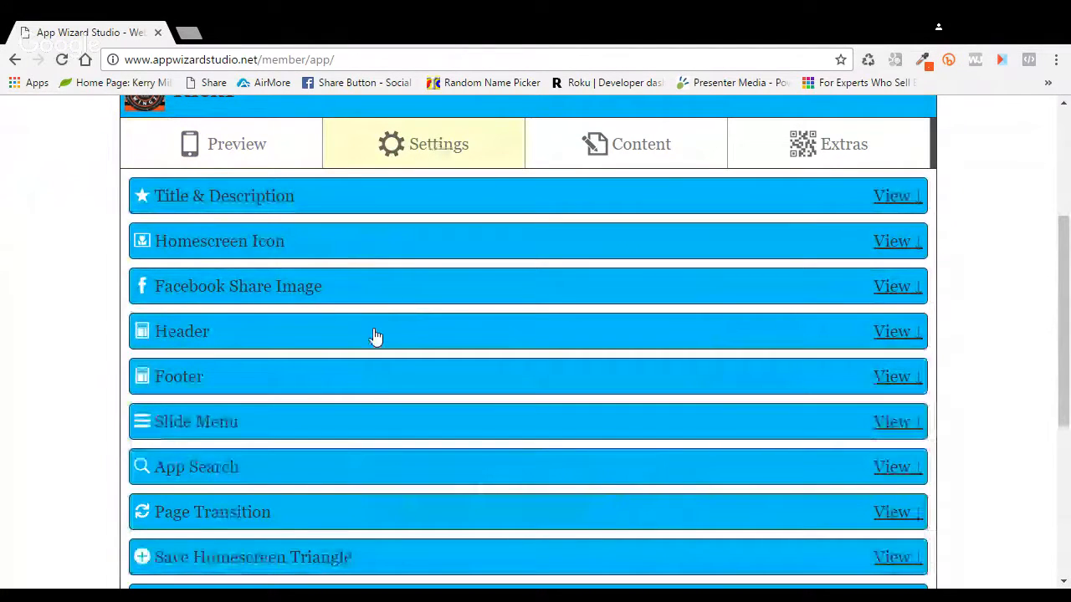
pyautogui.click(560, 318)
pyautogui.scroll(-3, 484, 307)
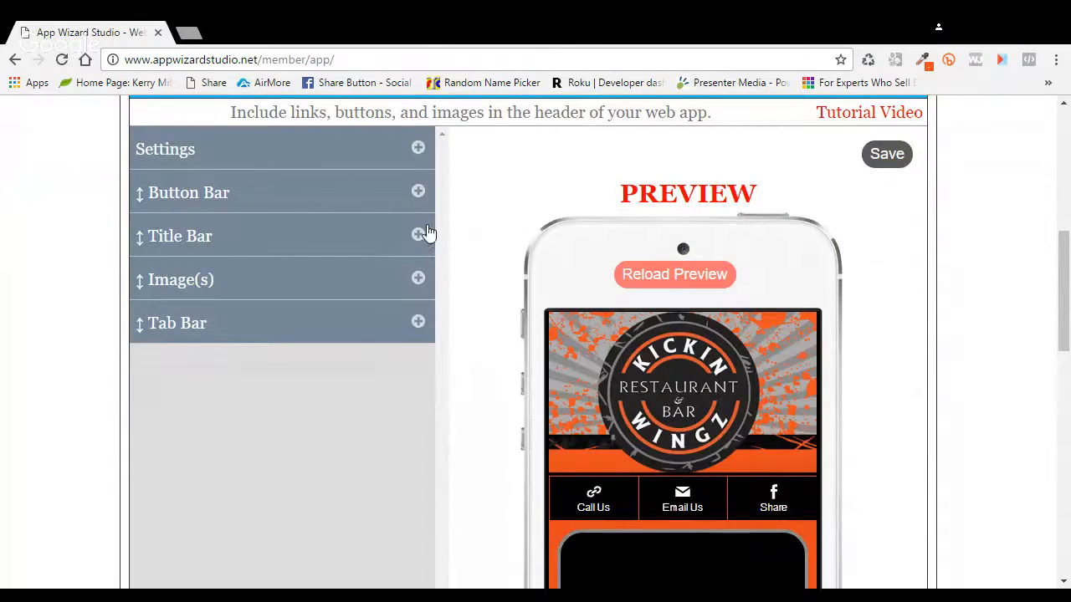
pyautogui.click(424, 329)
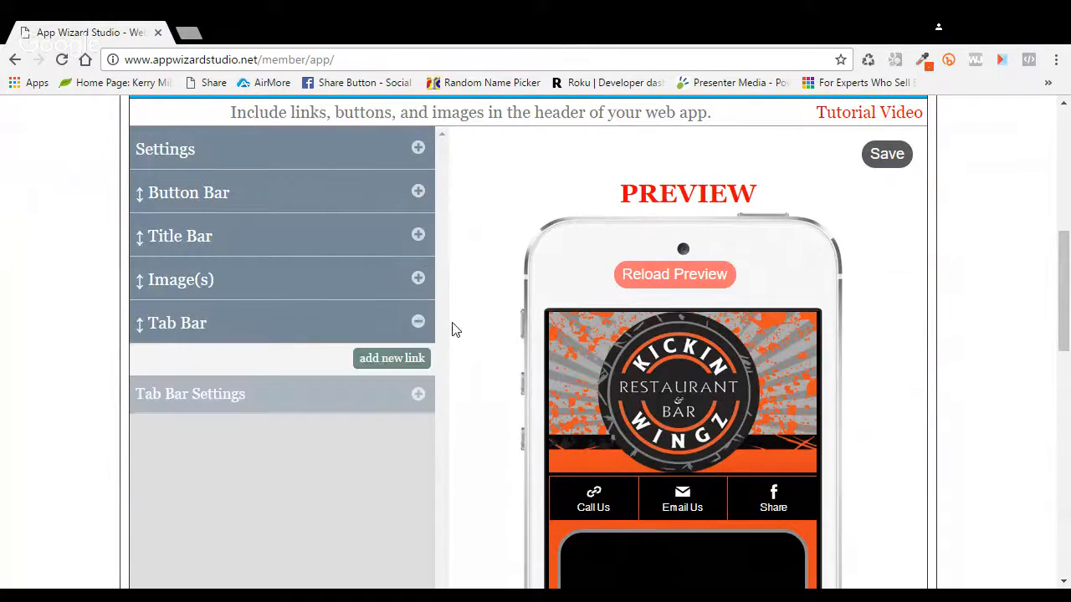
pyautogui.scroll(-2, 461, 330)
pyautogui.click(418, 266)
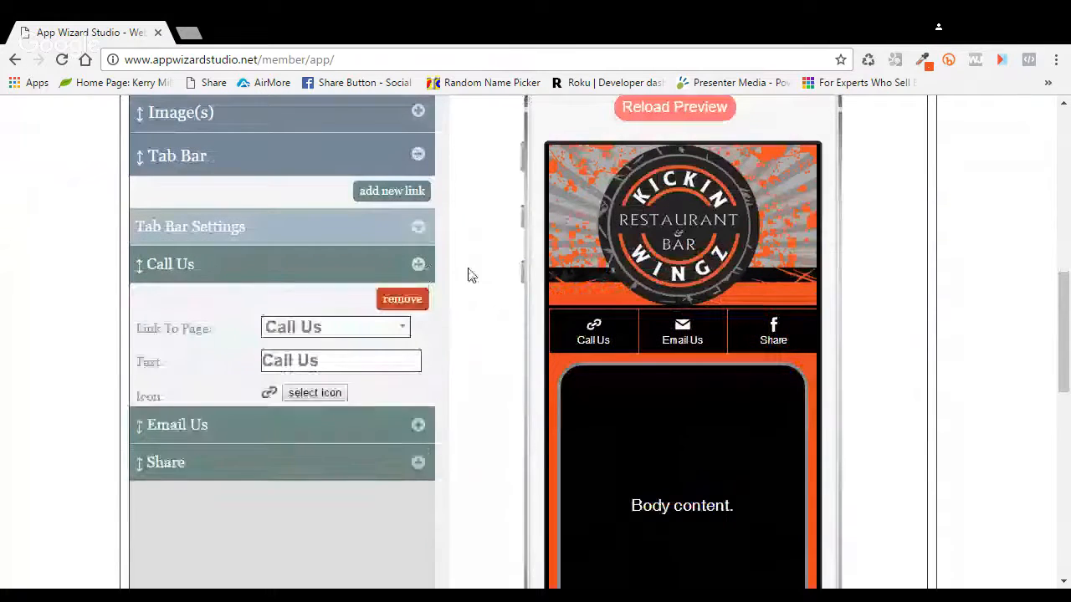
pyautogui.click(403, 301)
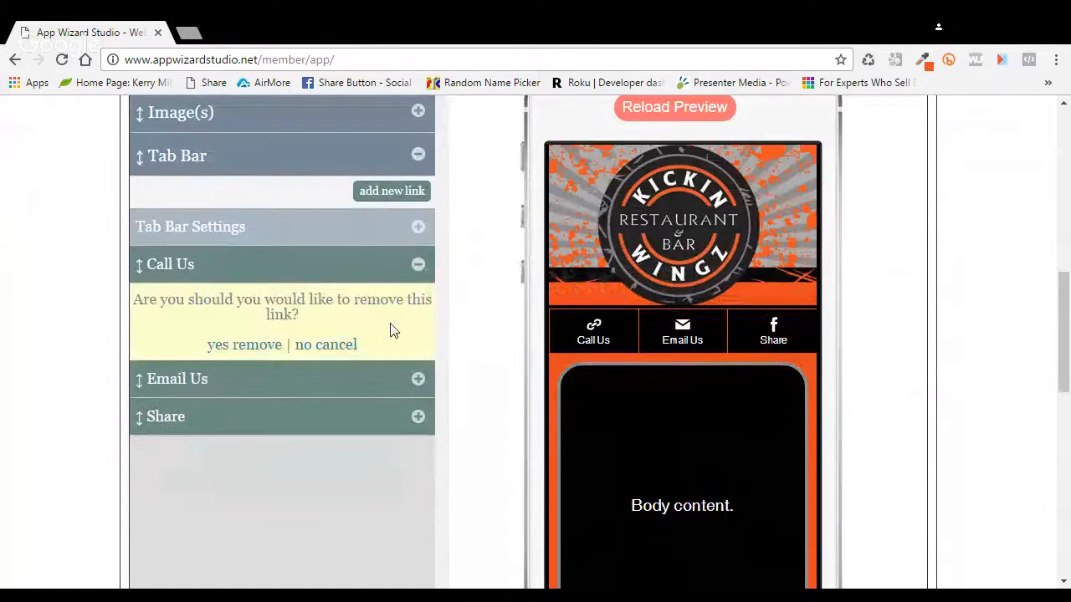
pyautogui.click(279, 343)
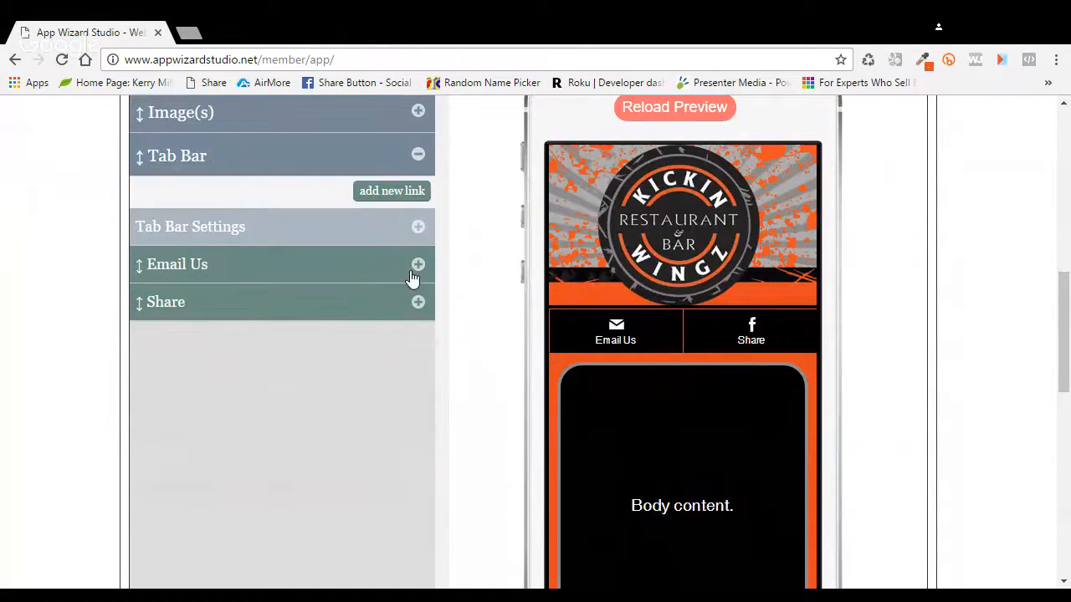
# Step: Add a new Tab Bar link pointing to the Call Us page, then open a blank browser tab
pyautogui.click(406, 196)
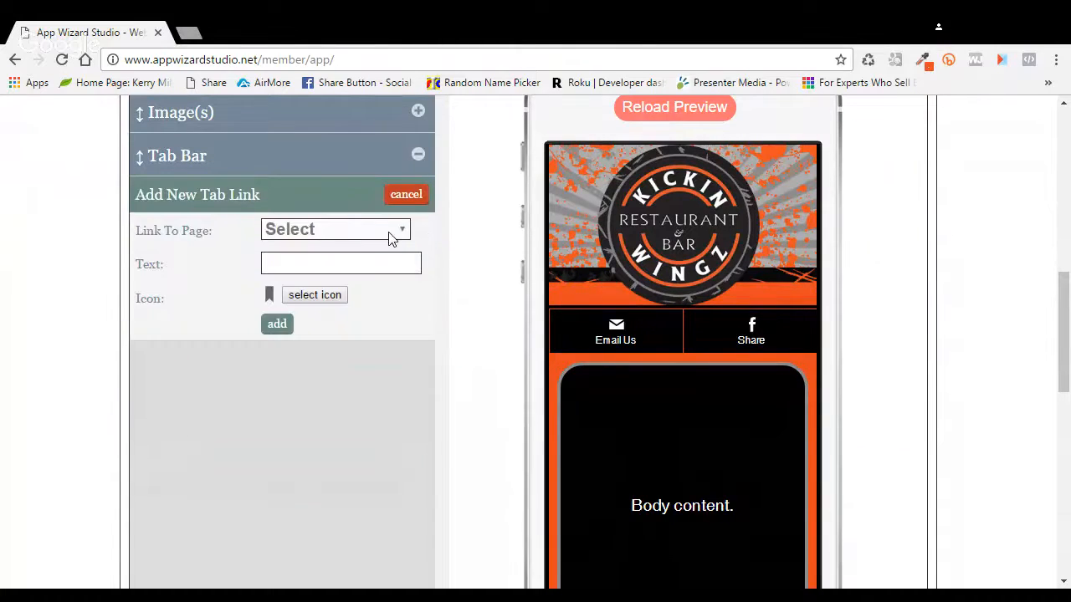
pyautogui.click(328, 483)
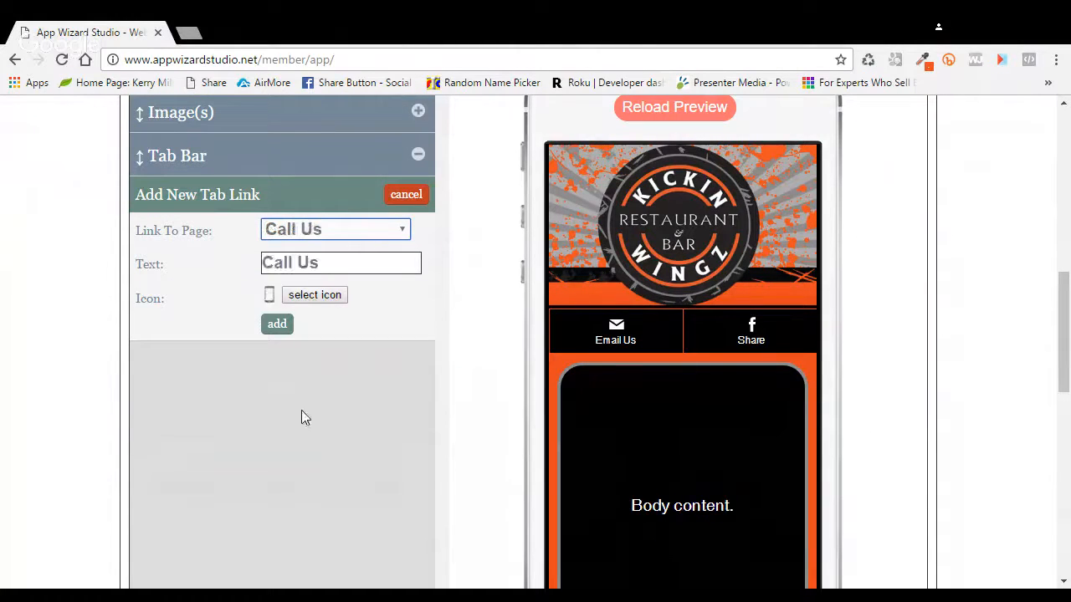
pyautogui.click(283, 329)
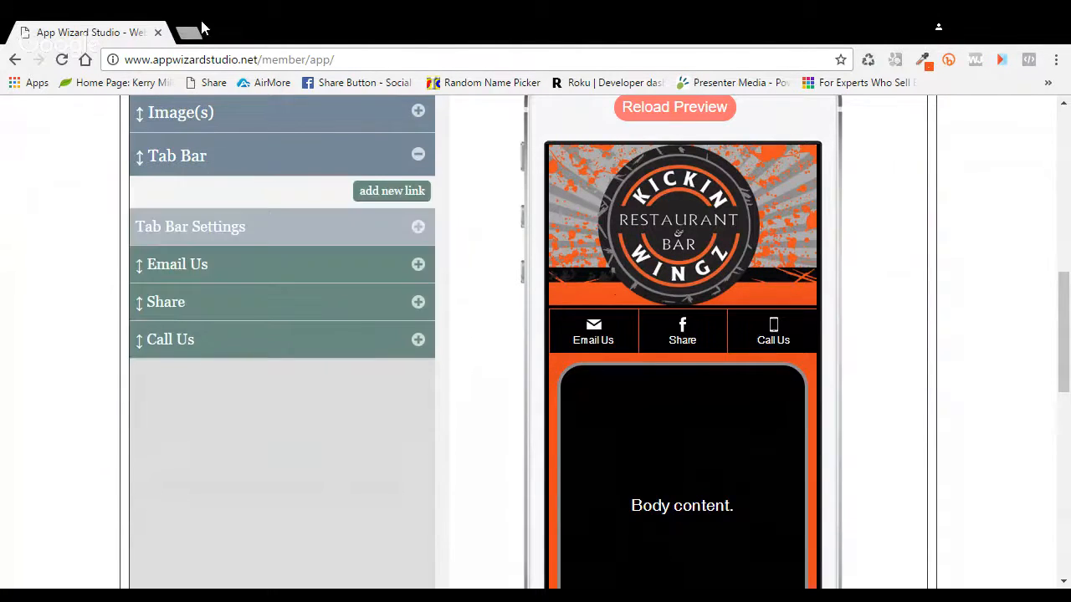
pyautogui.click(192, 32)
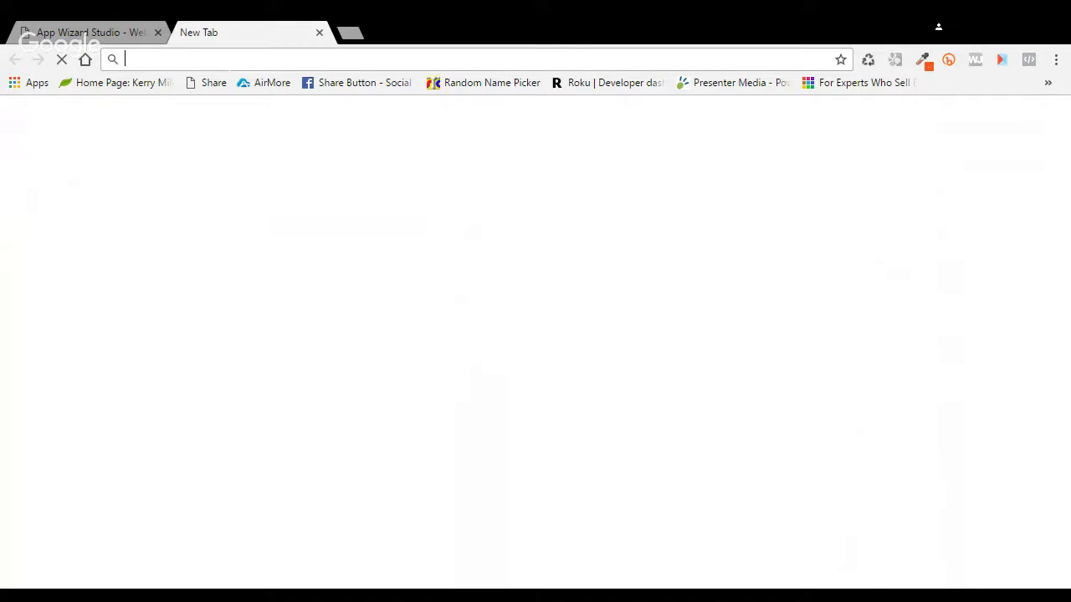
# Step: Search 'colorzilla', browse its Chrome Web Store listing, then return to App Wizard Studio
pyautogui.write('colorzilla')
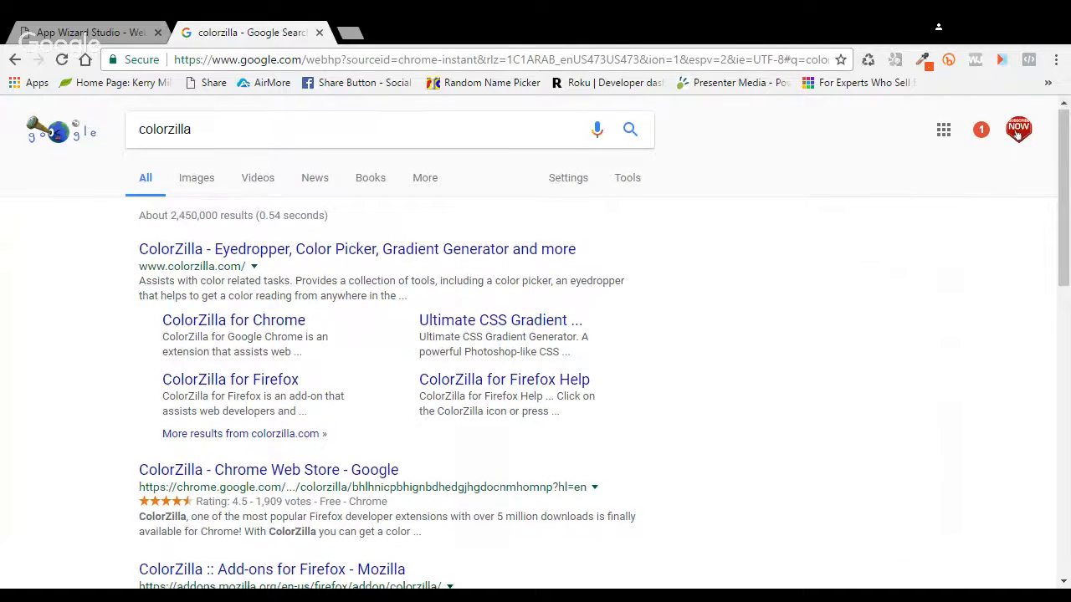
pyautogui.scroll(-1, 419, 376)
pyautogui.click(305, 387)
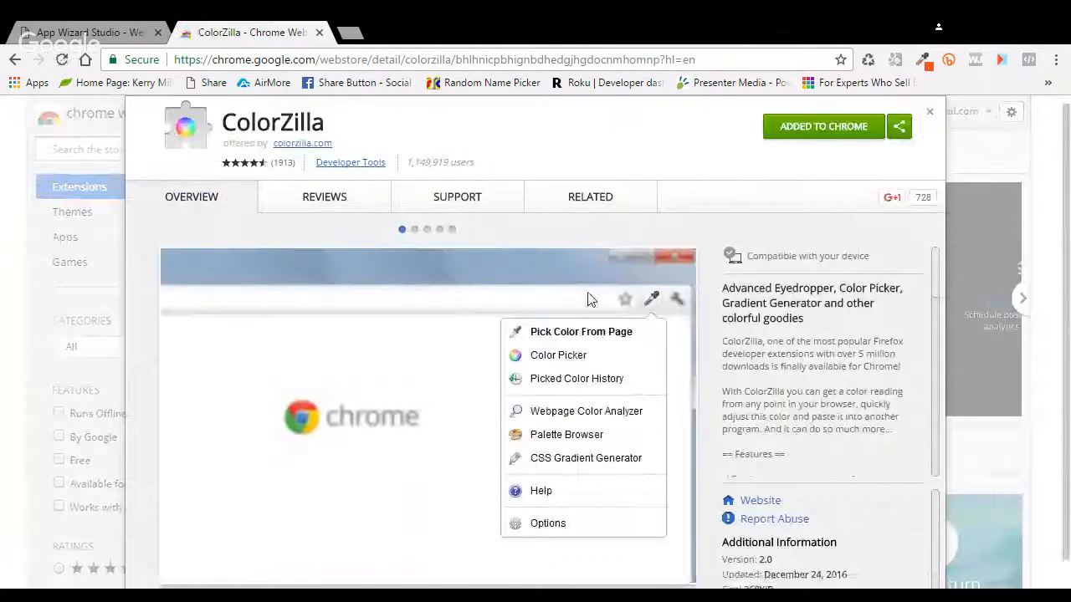
pyautogui.scroll(-1, 586, 299)
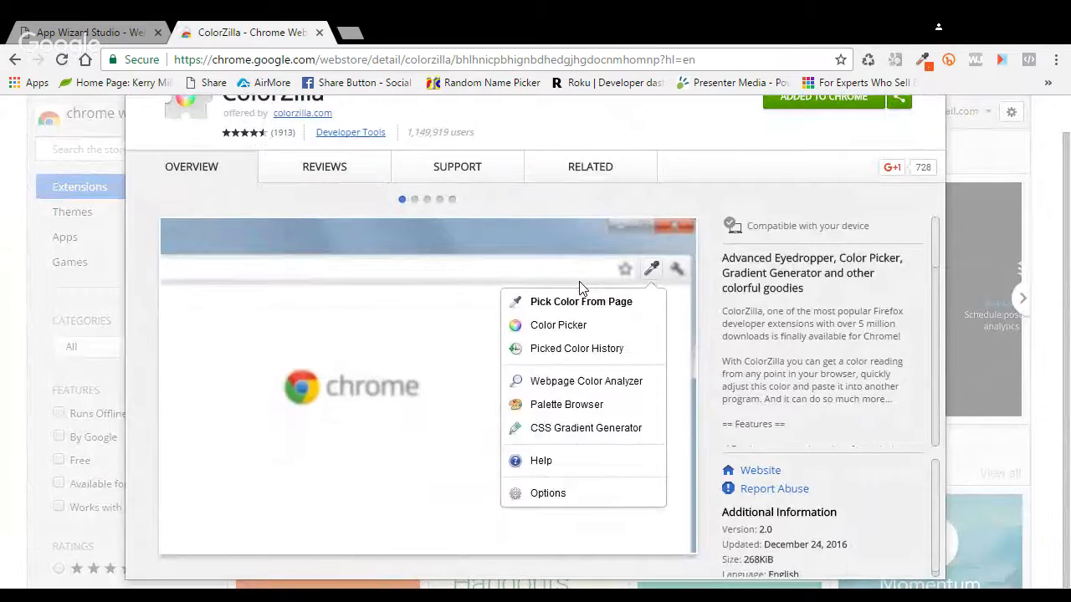
pyautogui.scroll(1, 580, 283)
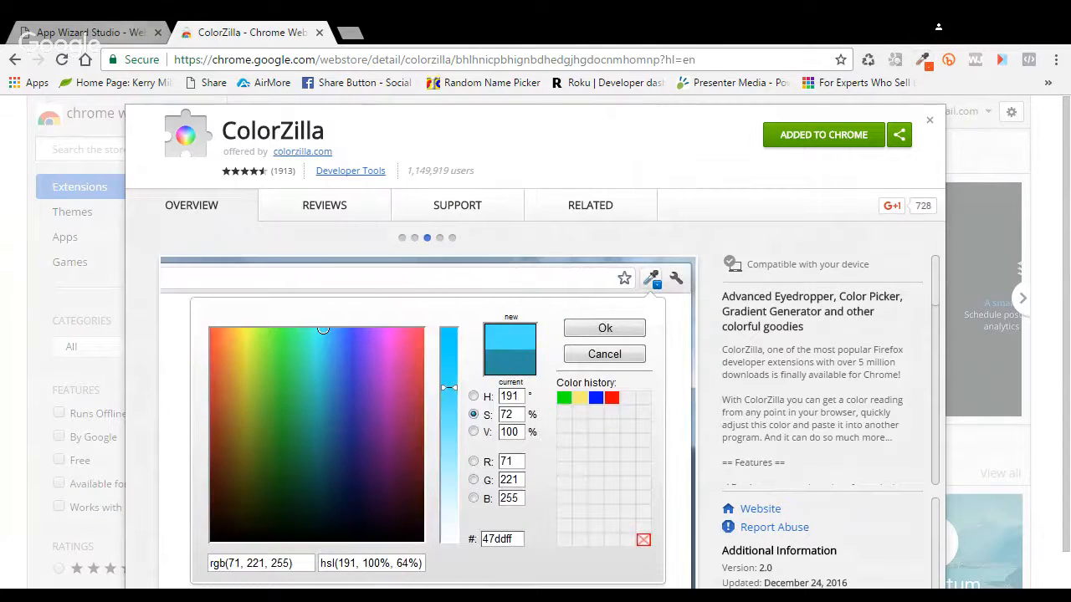
pyautogui.hotkey('ctrl', 'shift', 'Tab')
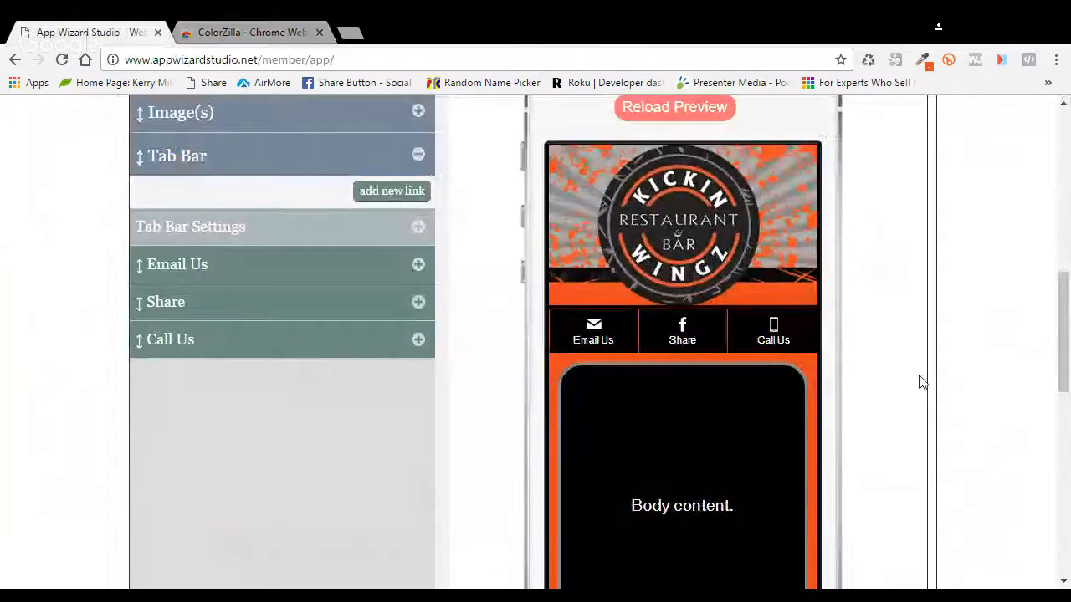
# Step: Drag Call Us above Email Us in the Tab Bar list and reload the phone preview
pyautogui.scroll(-1, 920, 377)
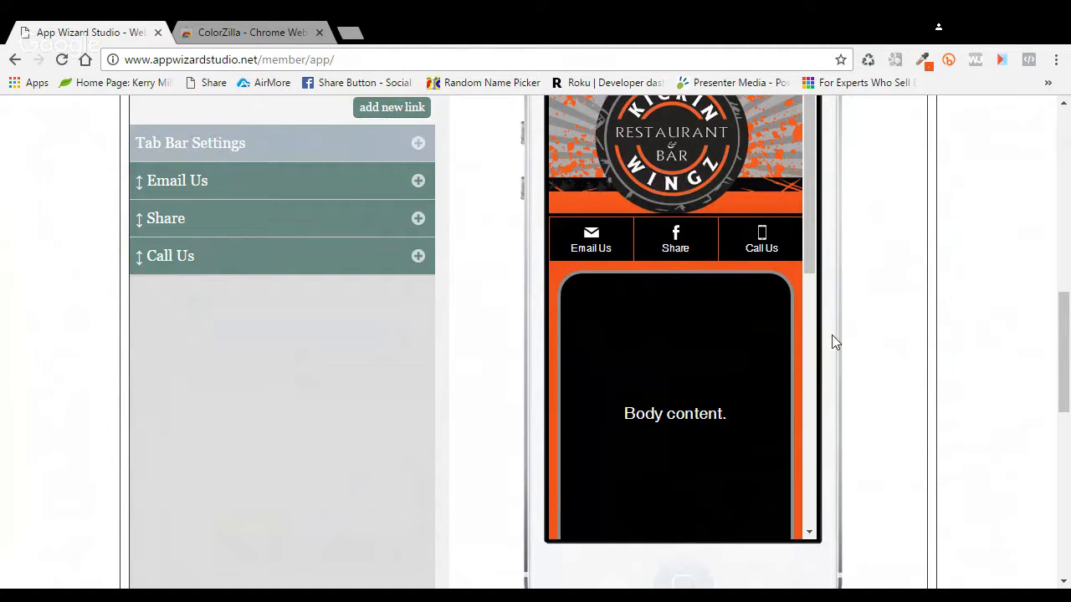
pyautogui.scroll(1, 453, 290)
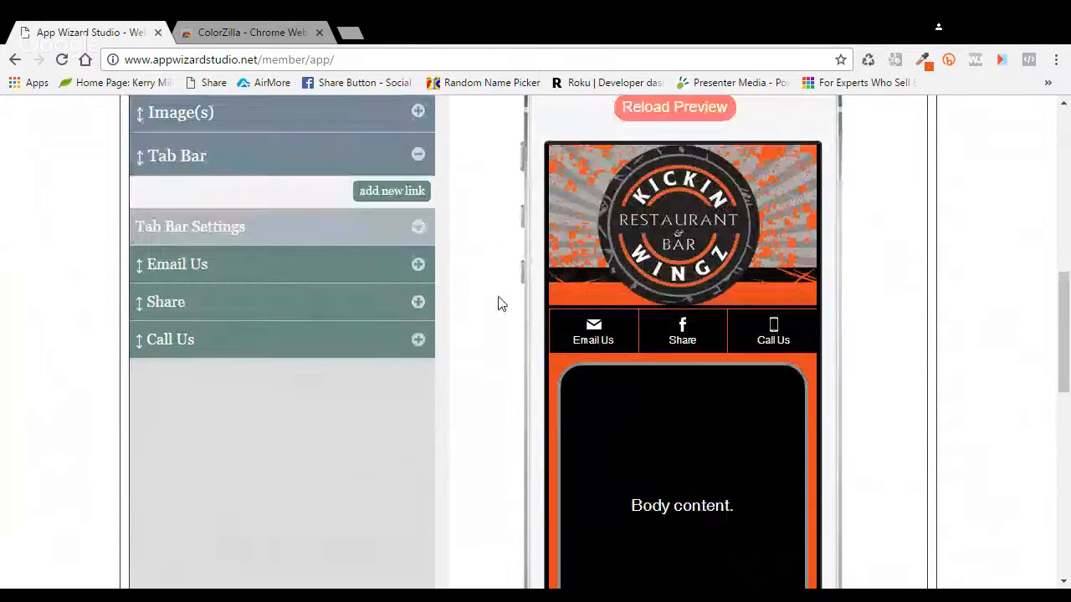
pyautogui.moveTo(256, 354); pyautogui.dragTo(360, 266)
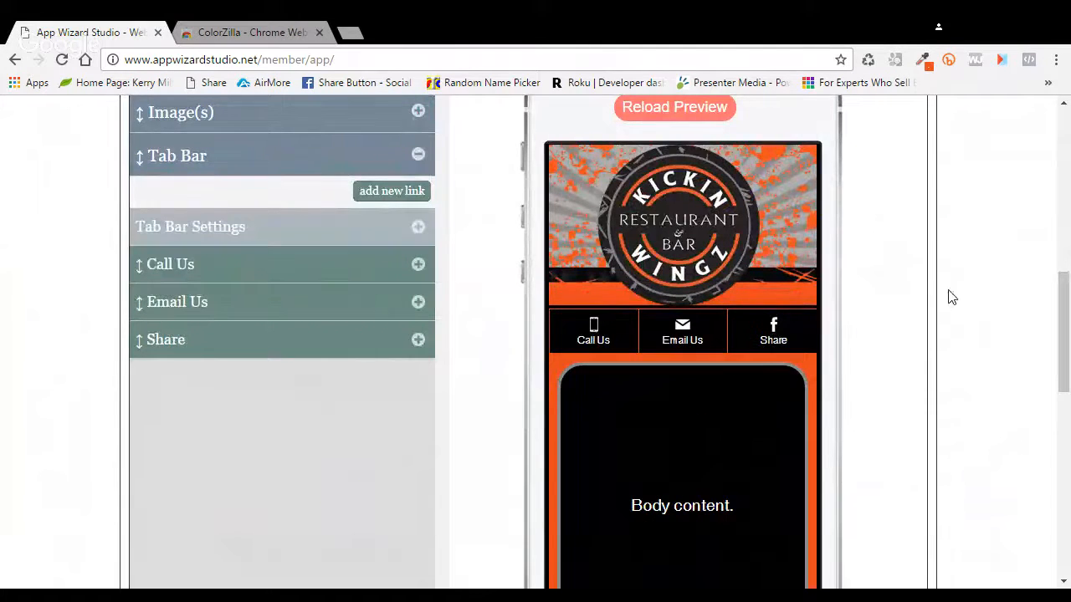
pyautogui.scroll(2, 874, 317)
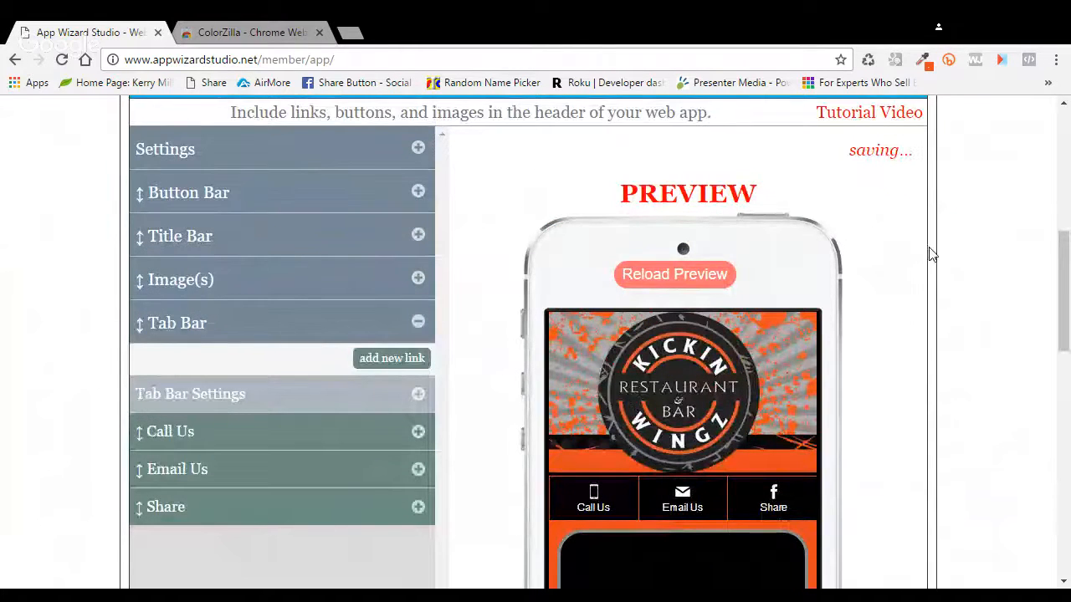
pyautogui.click(418, 323)
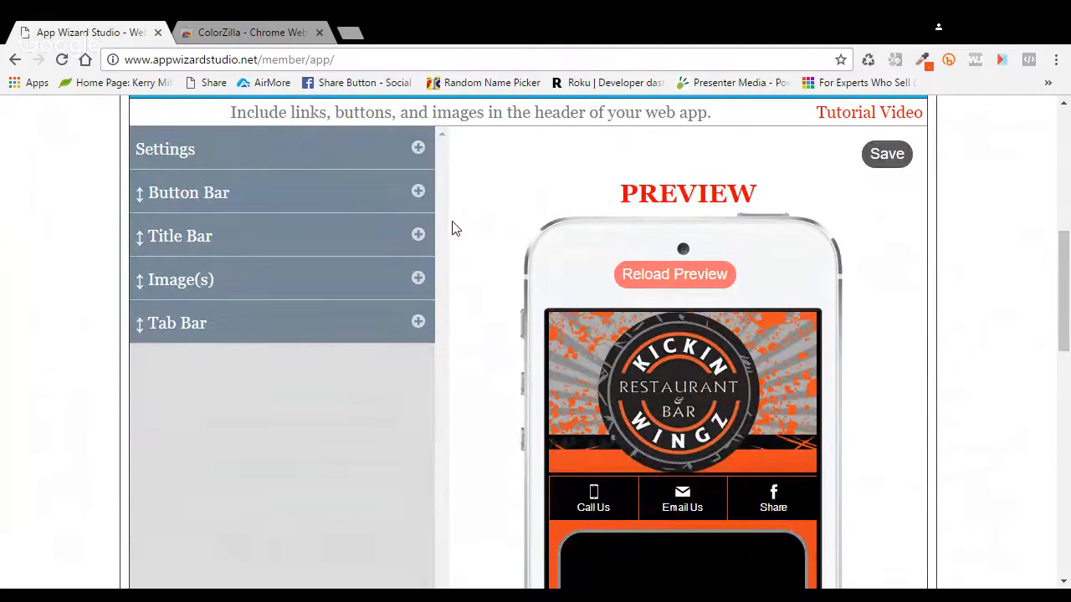
pyautogui.click(726, 273)
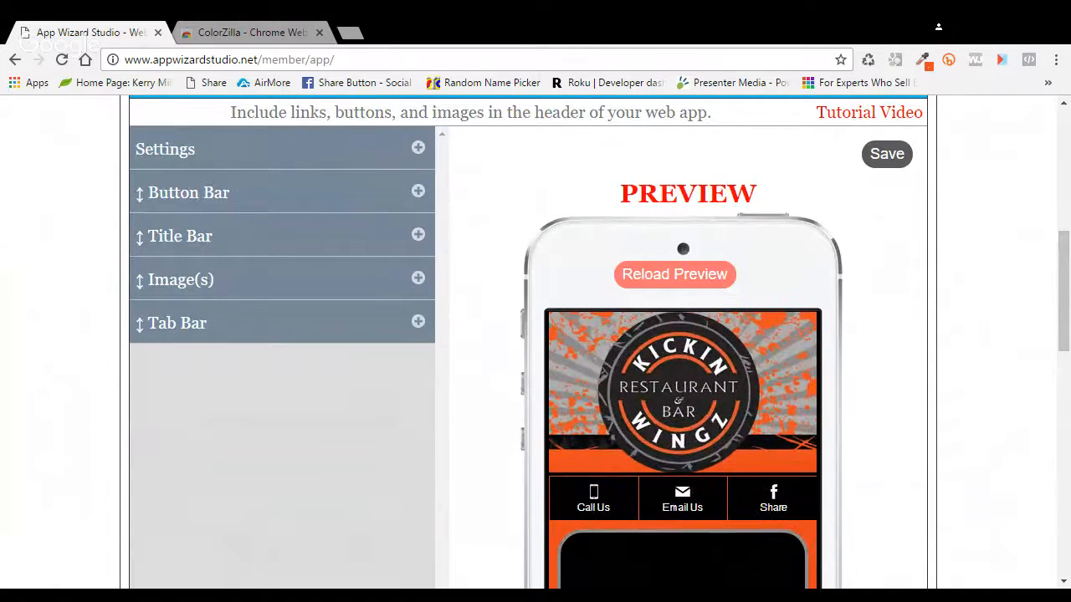
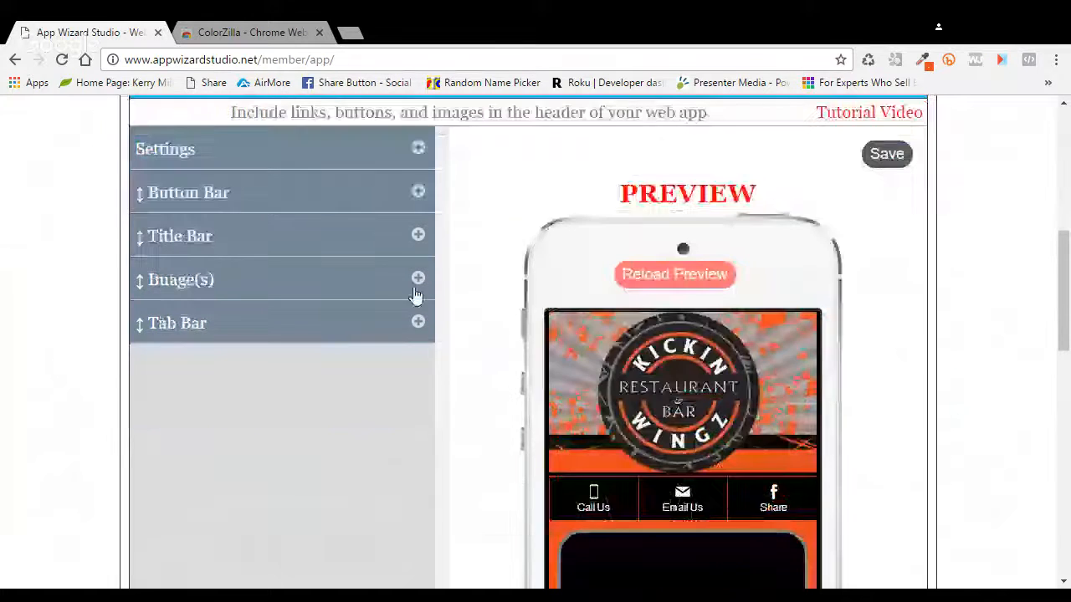
# Step: Expand the header's Image(s) section and start the Add New Image form
pyautogui.click(418, 279)
pyautogui.scroll(-1, 421, 284)
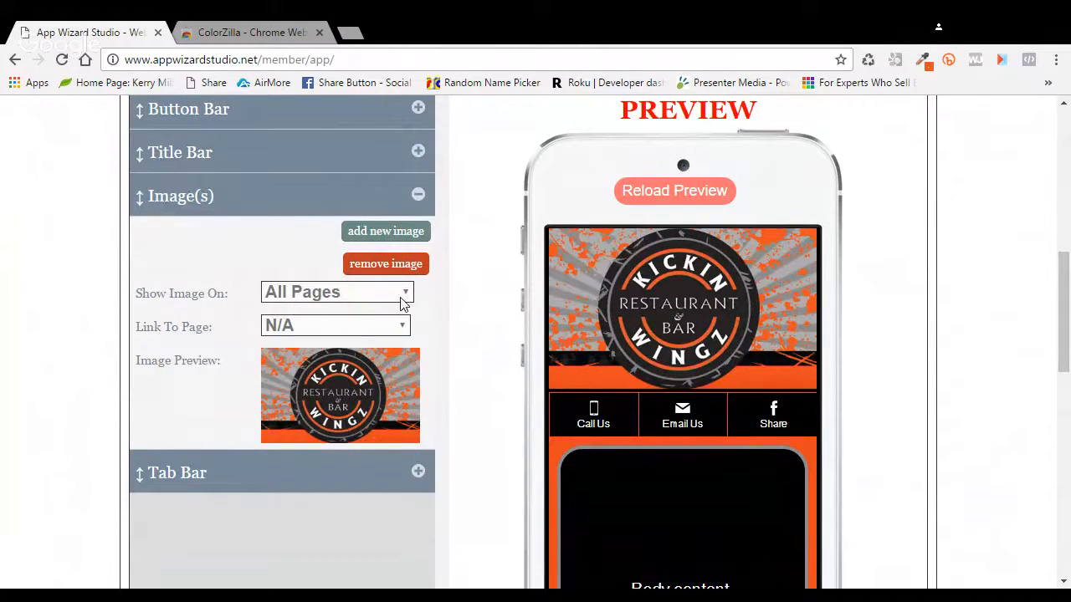
pyautogui.click(395, 238)
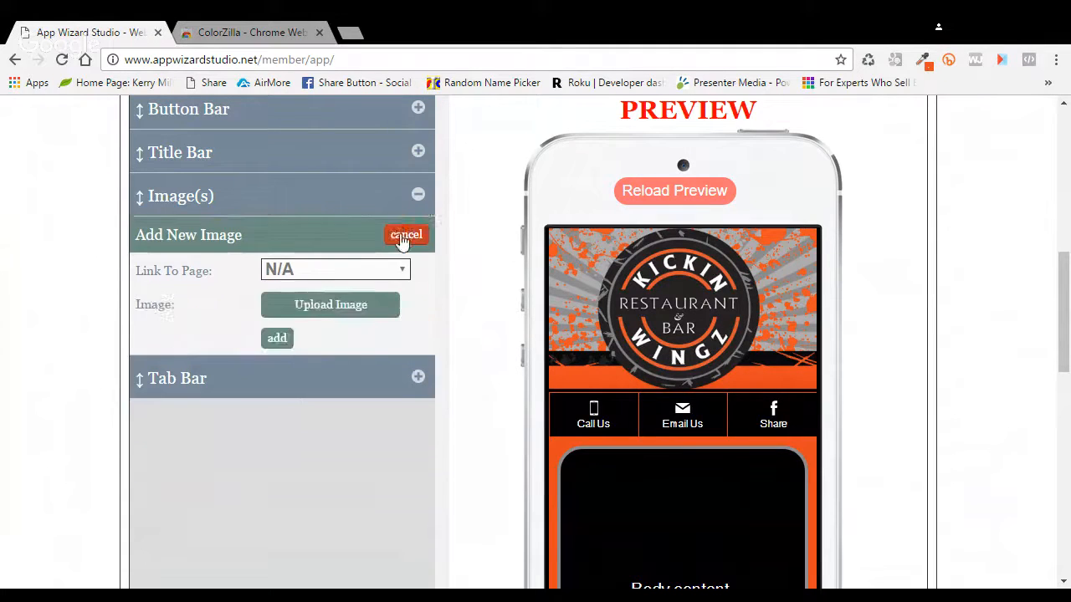
# Step: Upload Downtown Auto body.png and add it as header Image 2
pyautogui.click(332, 323)
pyautogui.click(281, 310)
pyautogui.click(338, 314)
pyautogui.click(446, 318)
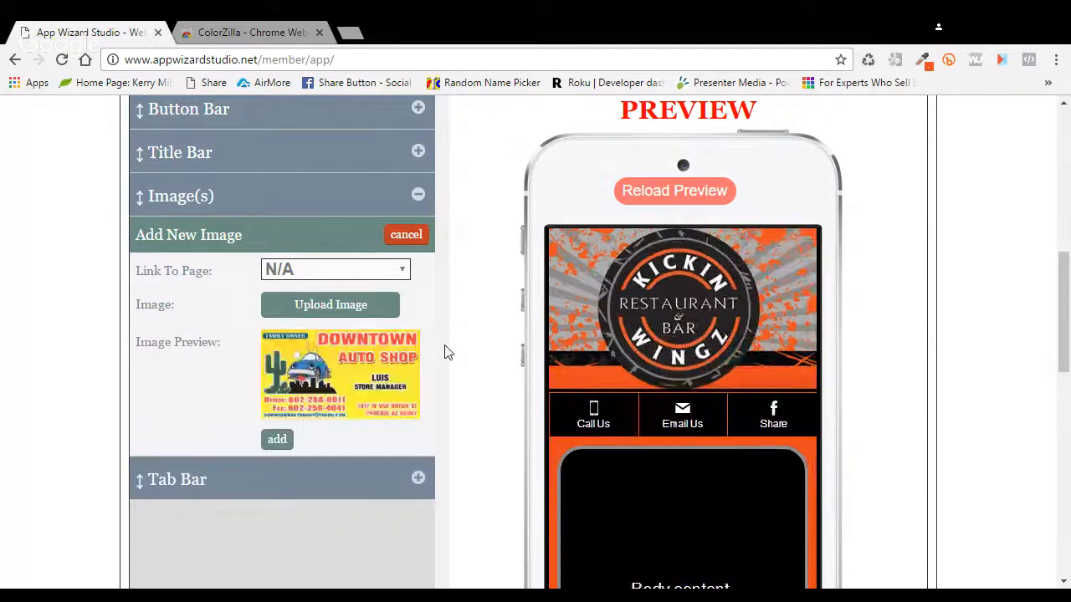
pyautogui.click(279, 440)
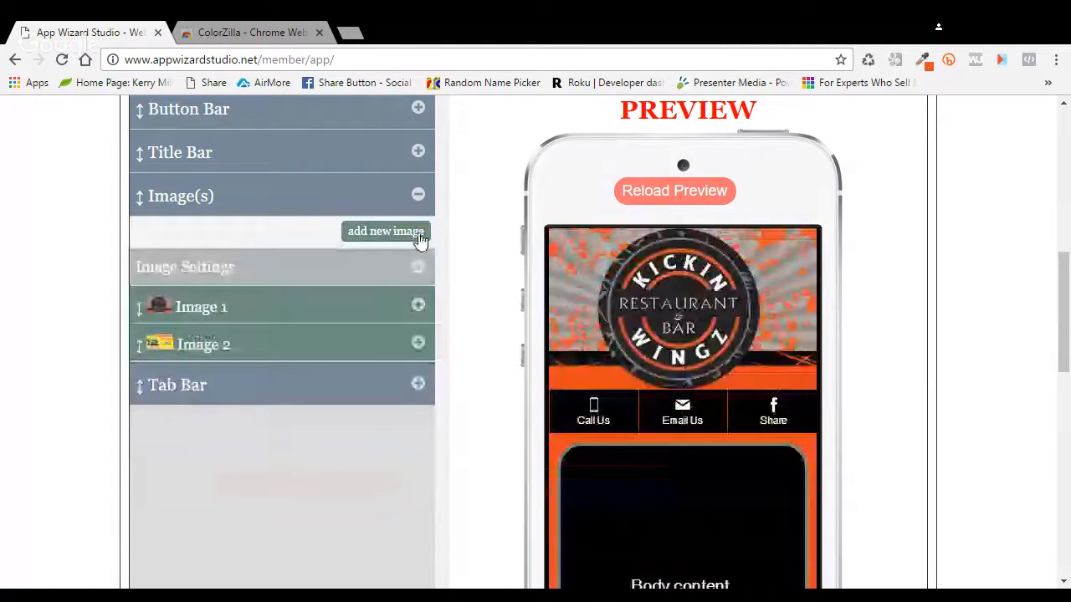
# Step: In the header's Image Settings, set Duration to 3 Seconds and Transition to Fade Boxes
pyautogui.click(422, 269)
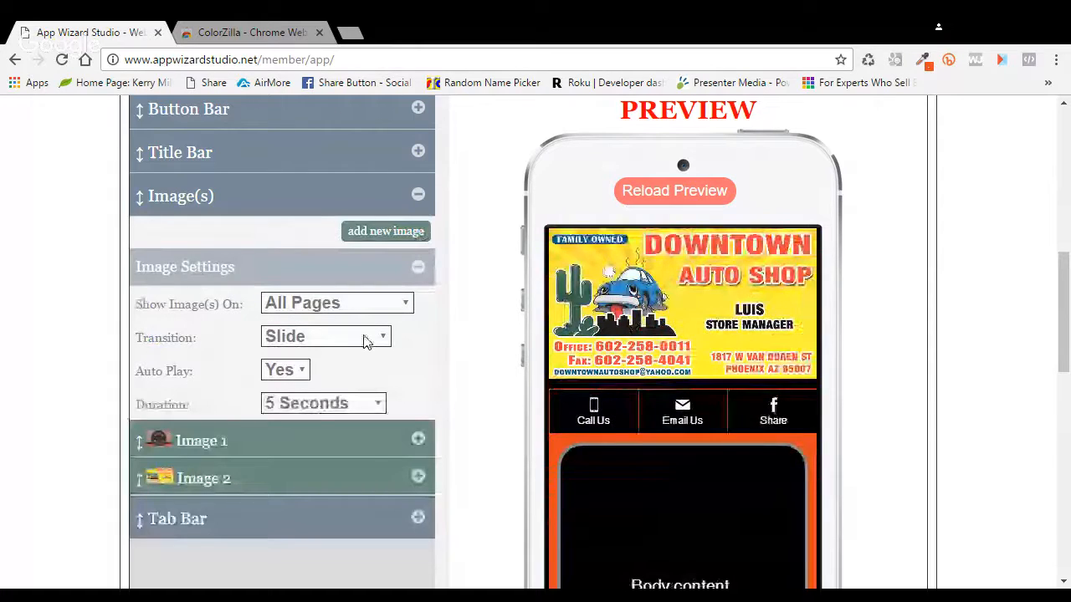
pyautogui.click(332, 83)
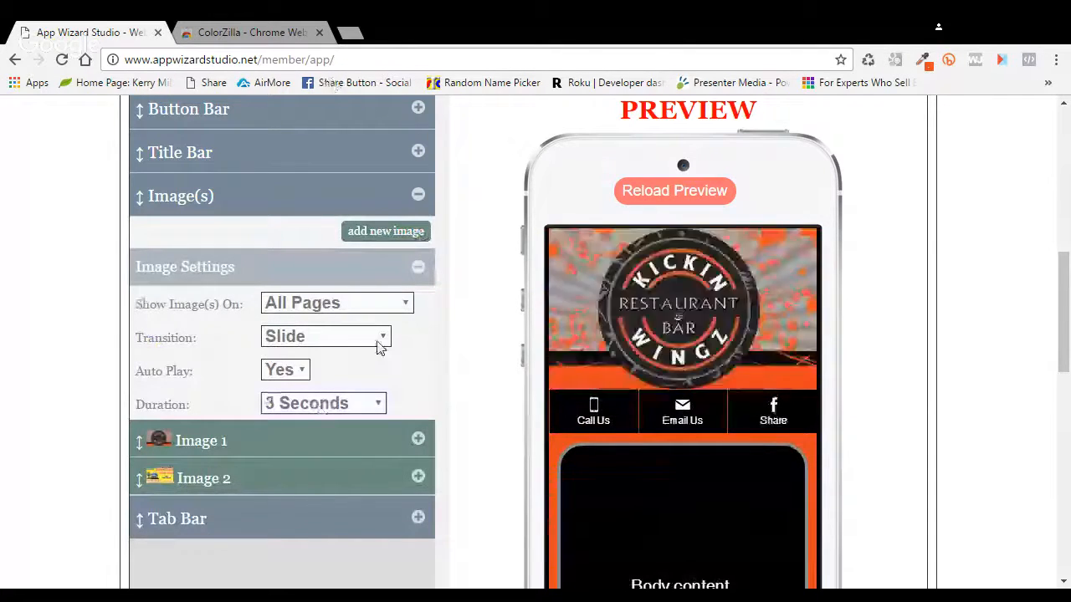
pyautogui.click(379, 343)
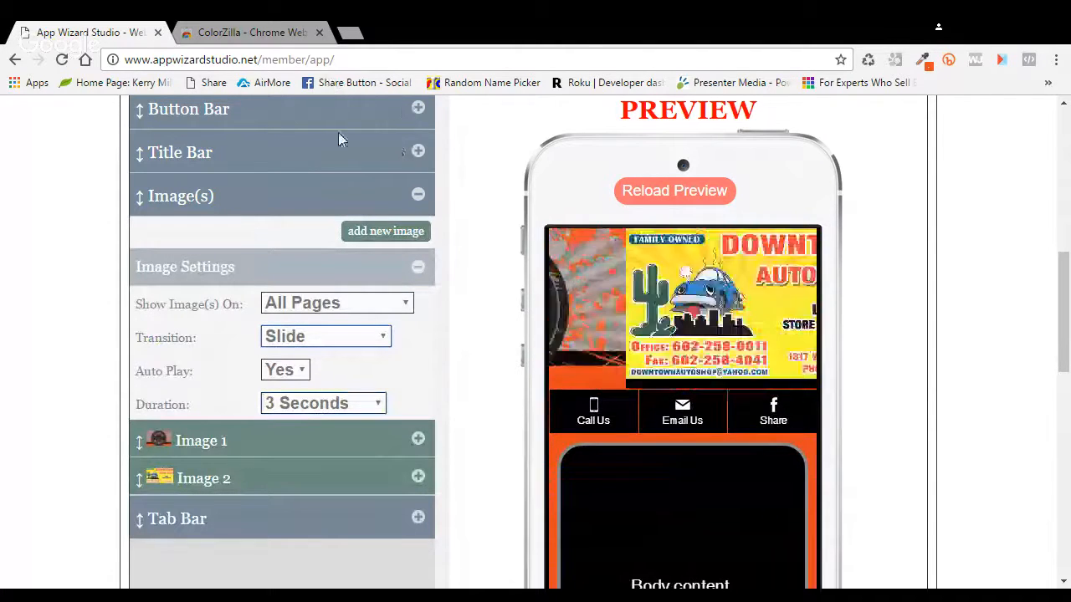
pyautogui.press('Down')
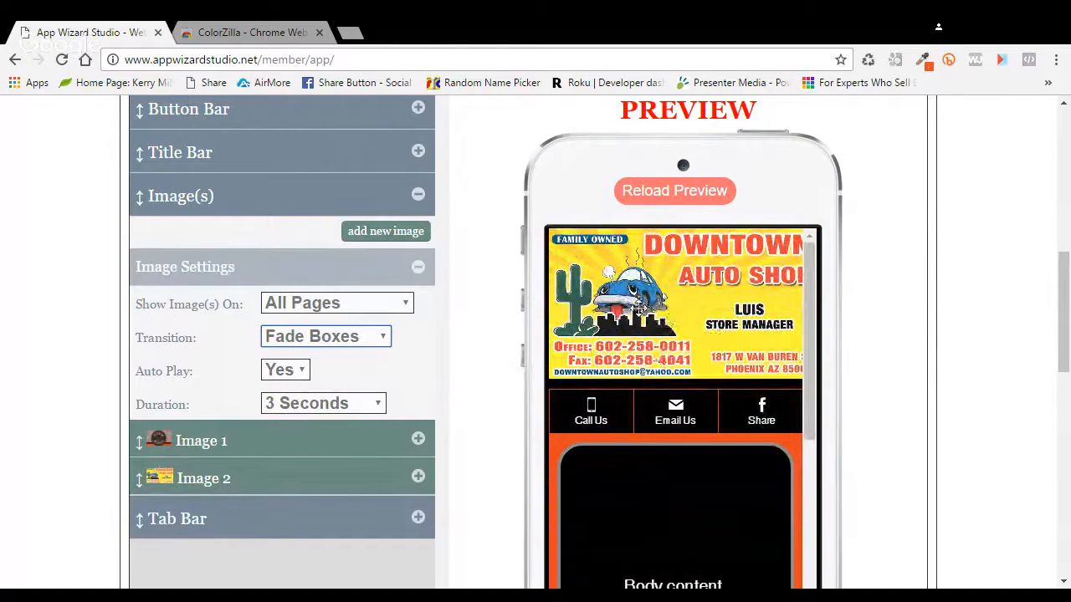
# Step: Remove header Image 1, the Kickin Wingz logo, confirming with 'yes remove'
pyautogui.click(418, 438)
pyautogui.click(386, 340)
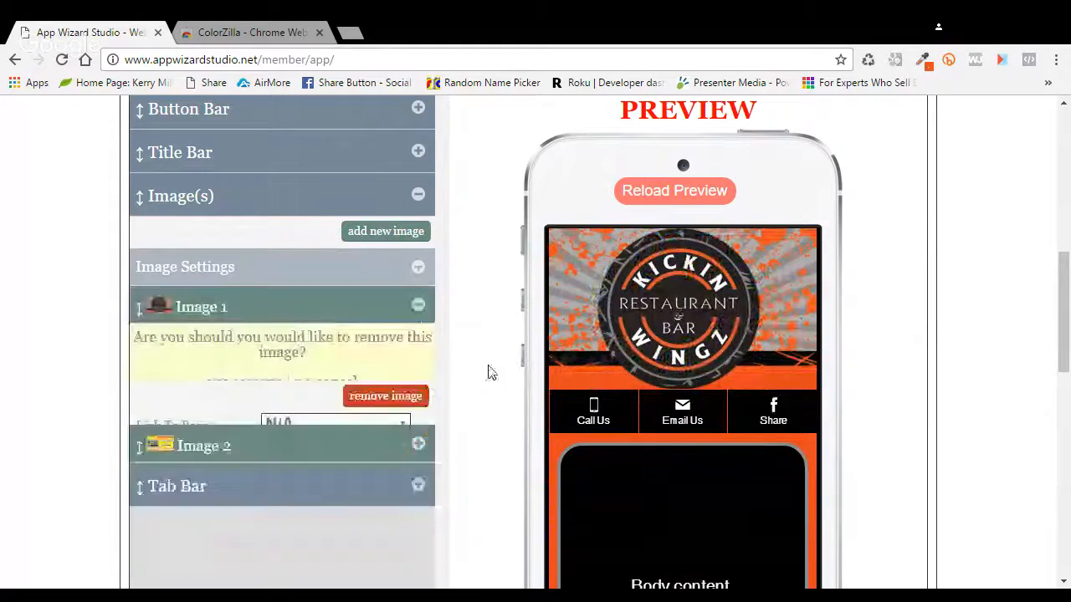
pyautogui.click(270, 391)
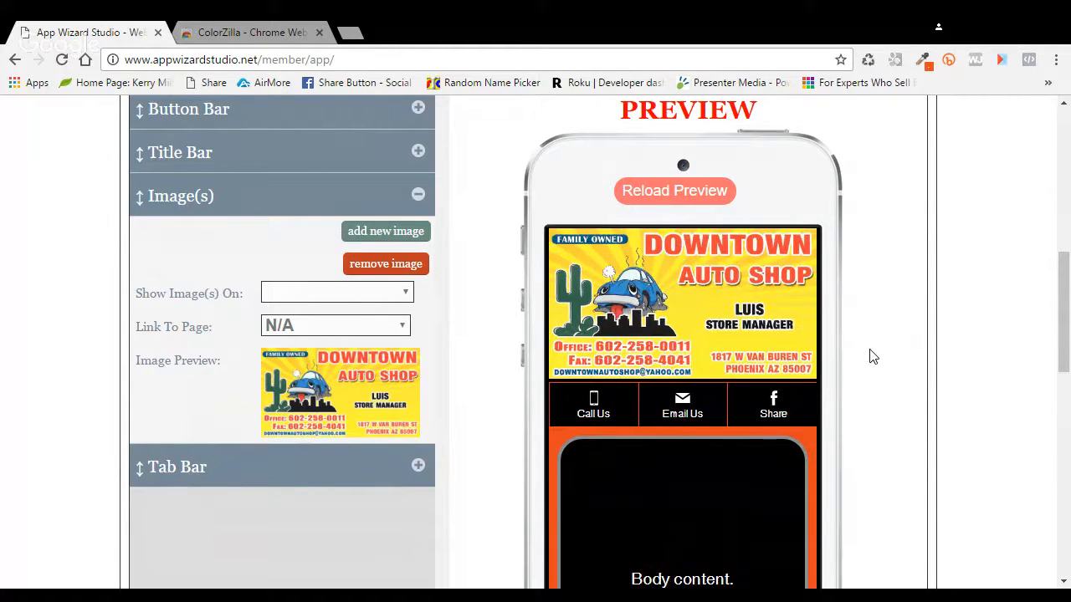
# Step: Set the header image's Link To Page to Slide Menu
pyautogui.click(401, 299)
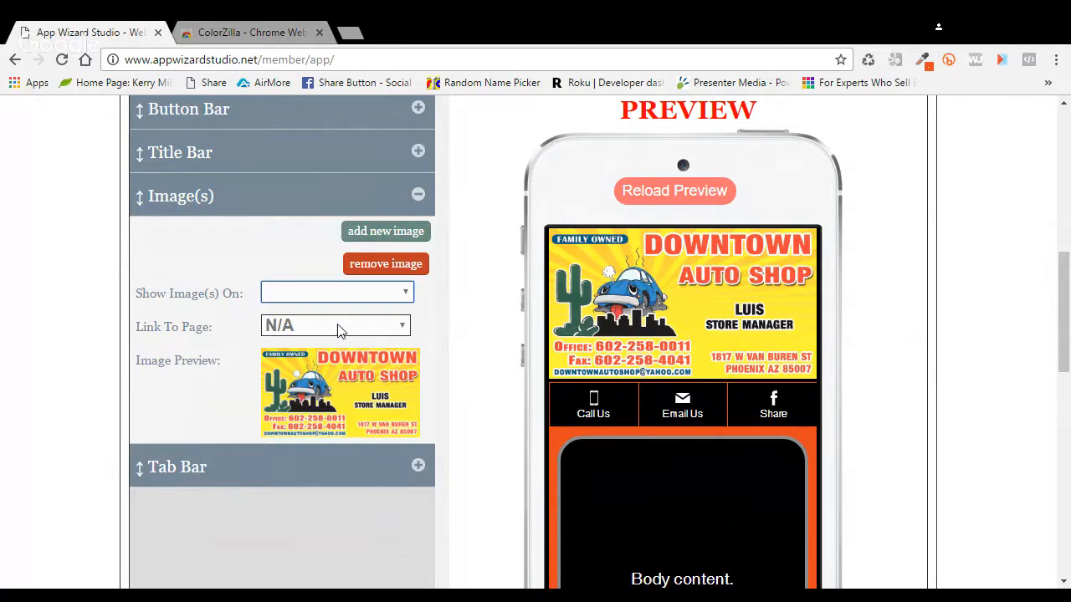
pyautogui.click(466, 294)
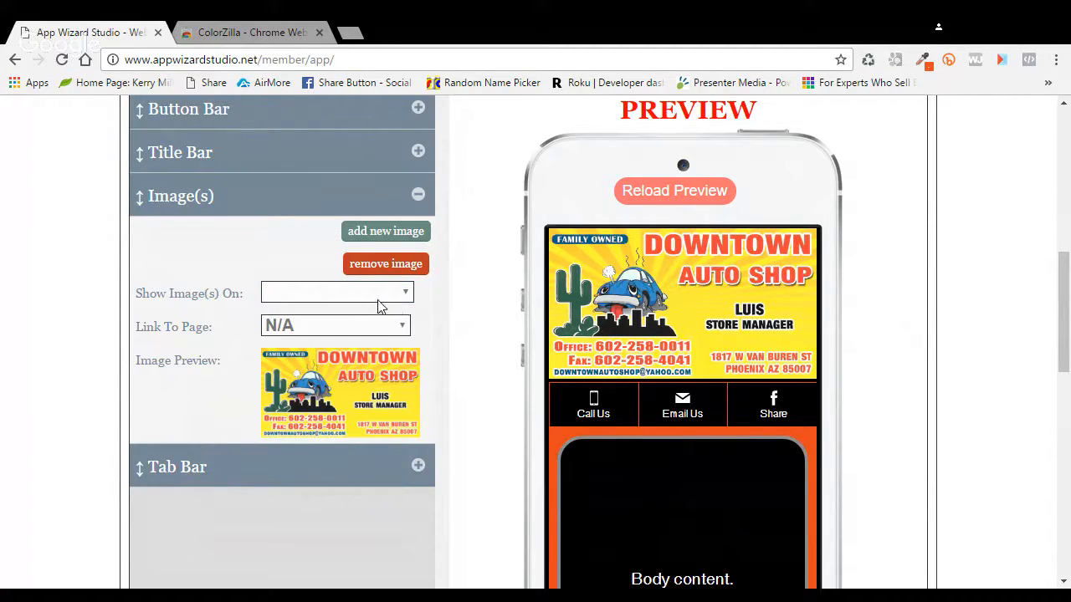
pyautogui.click(383, 329)
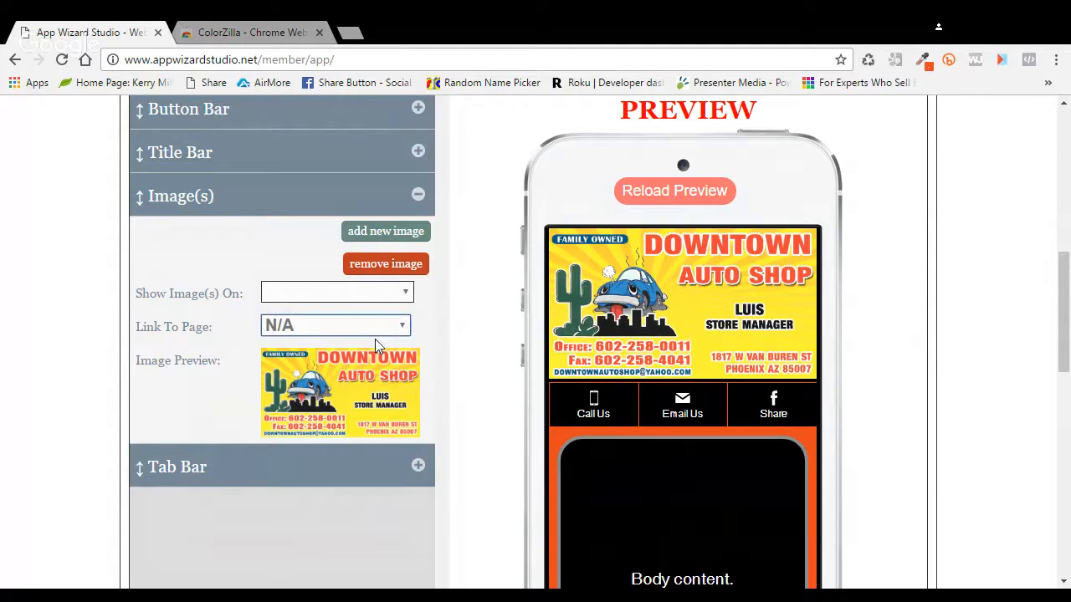
pyautogui.click(429, 388)
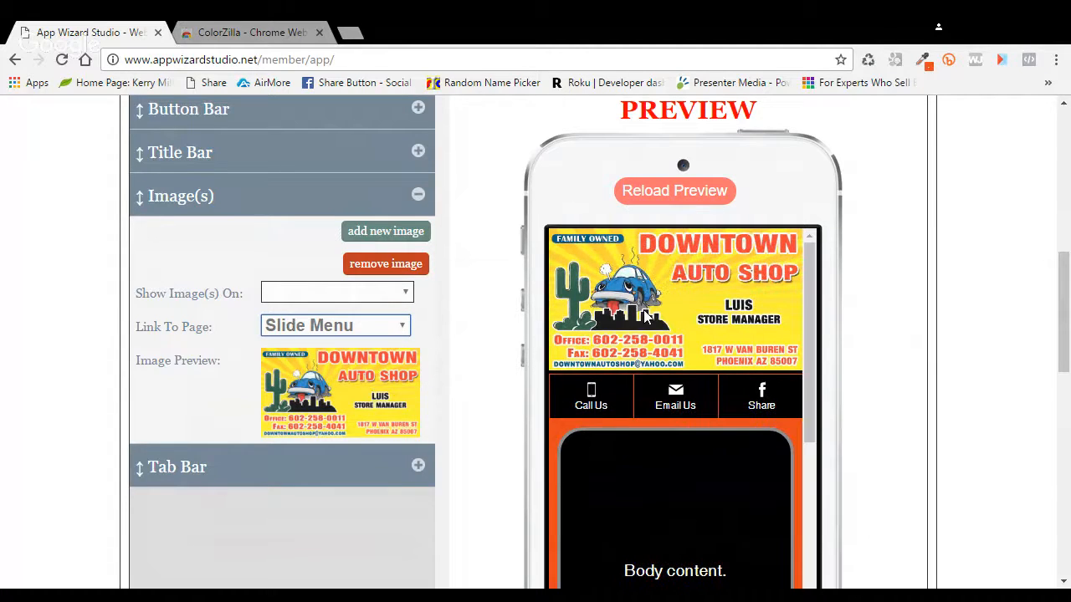
# Step: Reload the phone preview and save the header changes
pyautogui.click(646, 191)
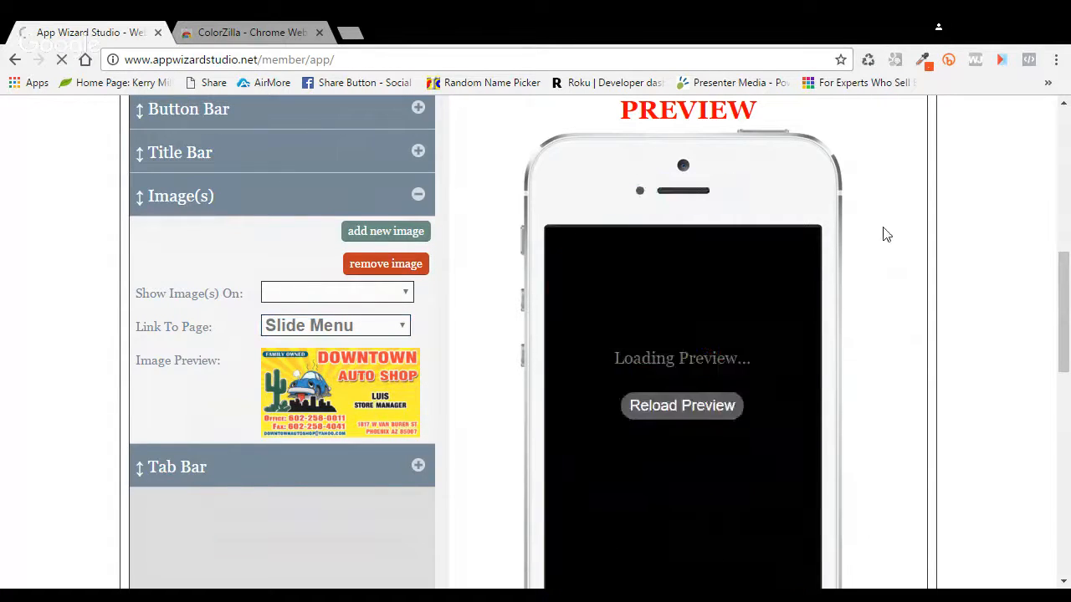
pyautogui.scroll(1, 884, 240)
pyautogui.click(886, 237)
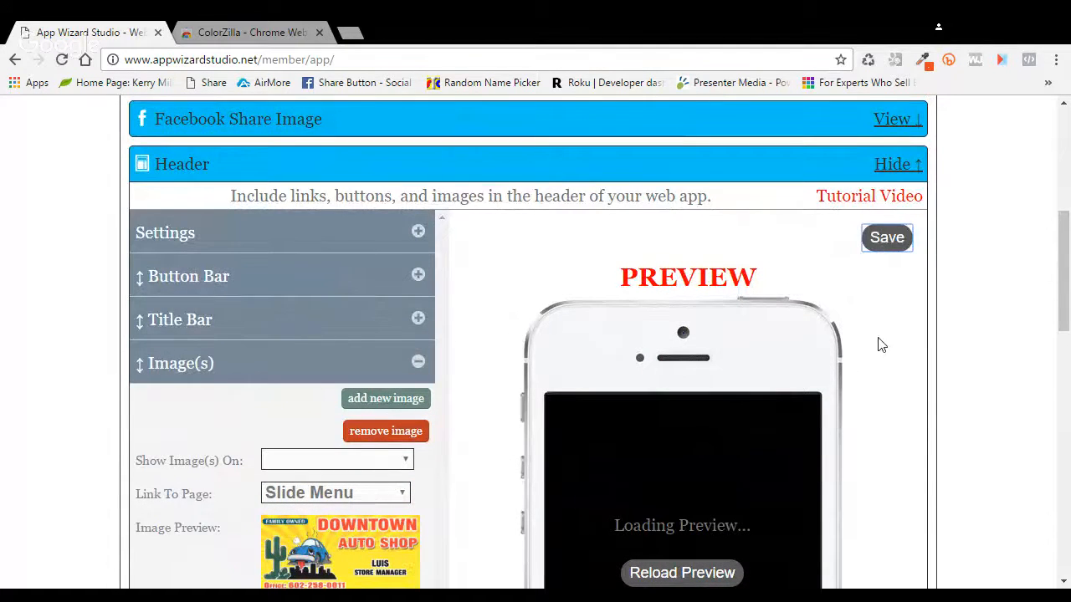
pyautogui.scroll(-2, 880, 343)
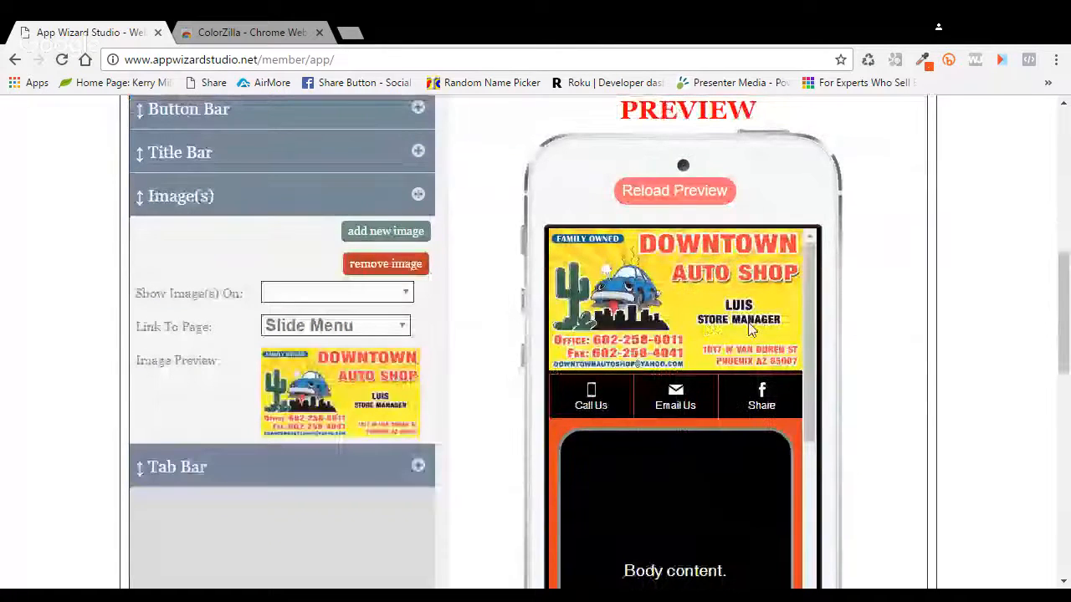
pyautogui.scroll(5, 920, 281)
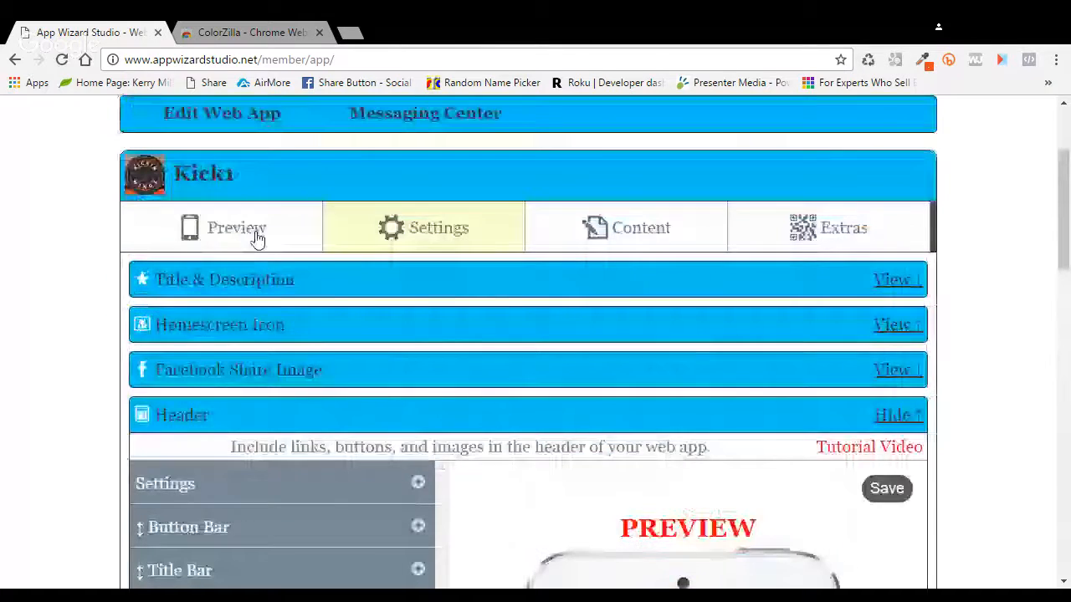
pyautogui.click(281, 238)
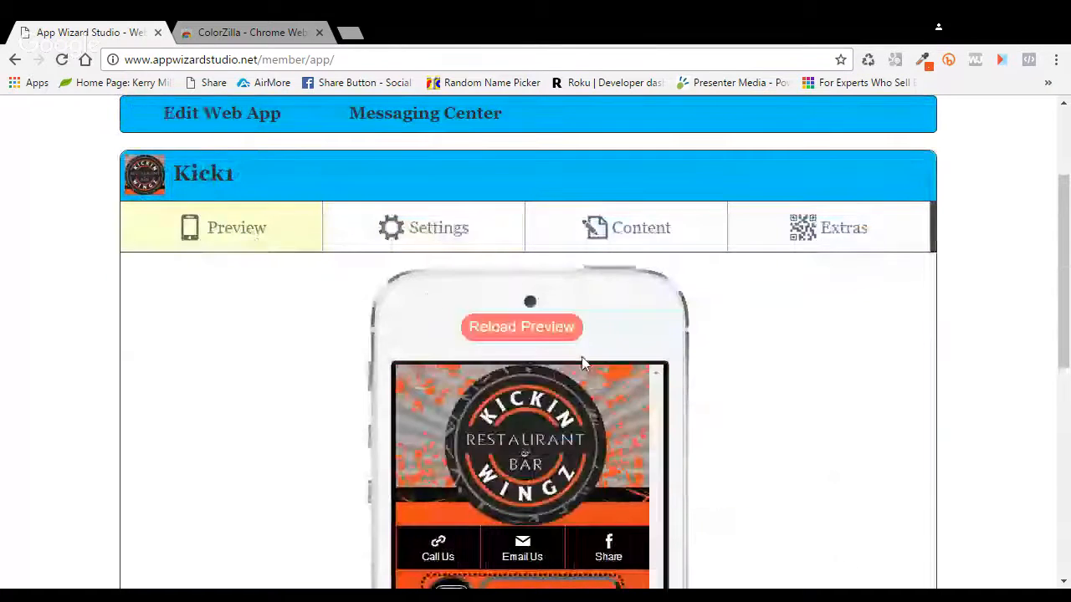
# Step: Check in the reloaded preview that the header image opens the Slide Menu, then close it
pyautogui.click(523, 328)
pyautogui.scroll(-2, 824, 359)
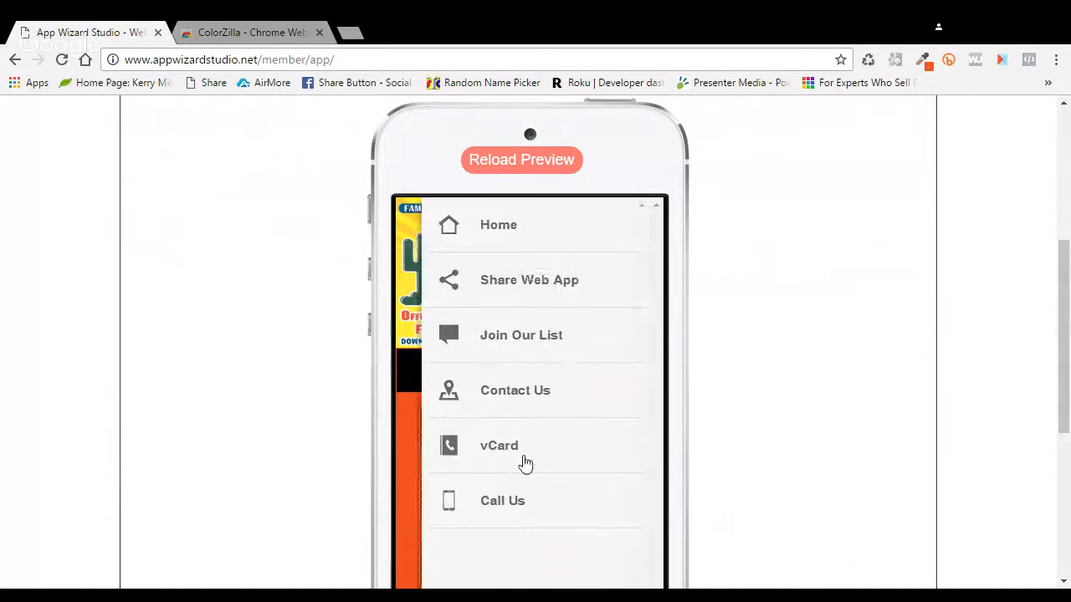
pyautogui.click(407, 500)
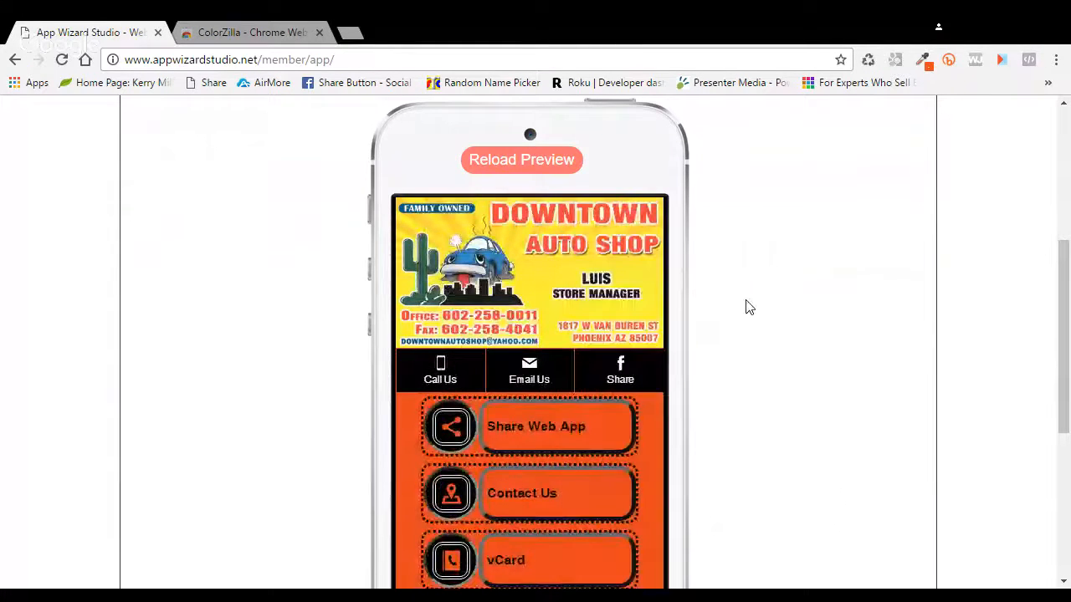
pyautogui.scroll(2, 748, 308)
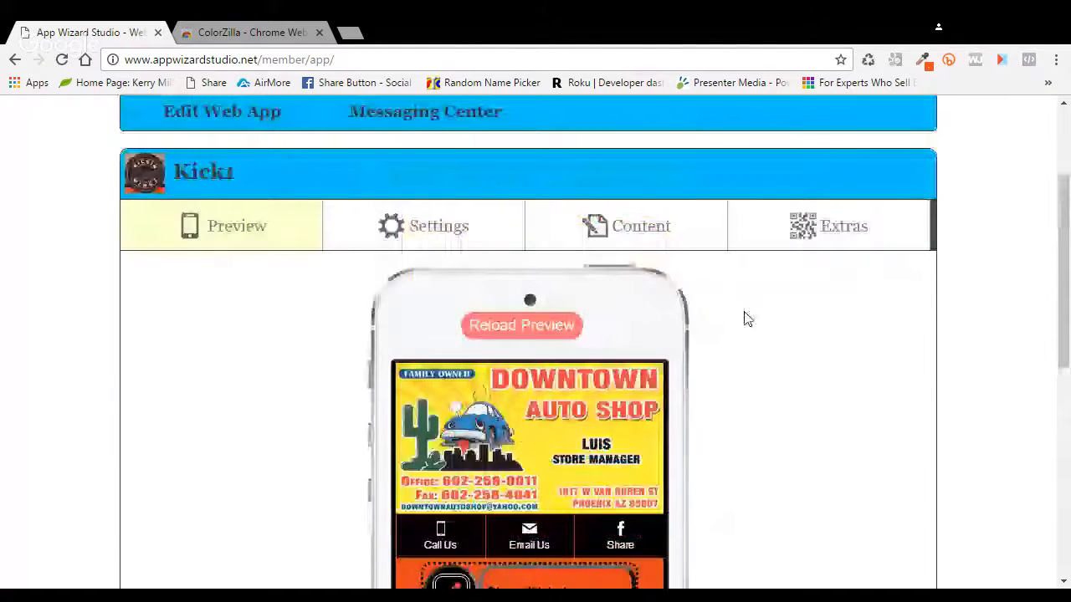
pyautogui.click(636, 232)
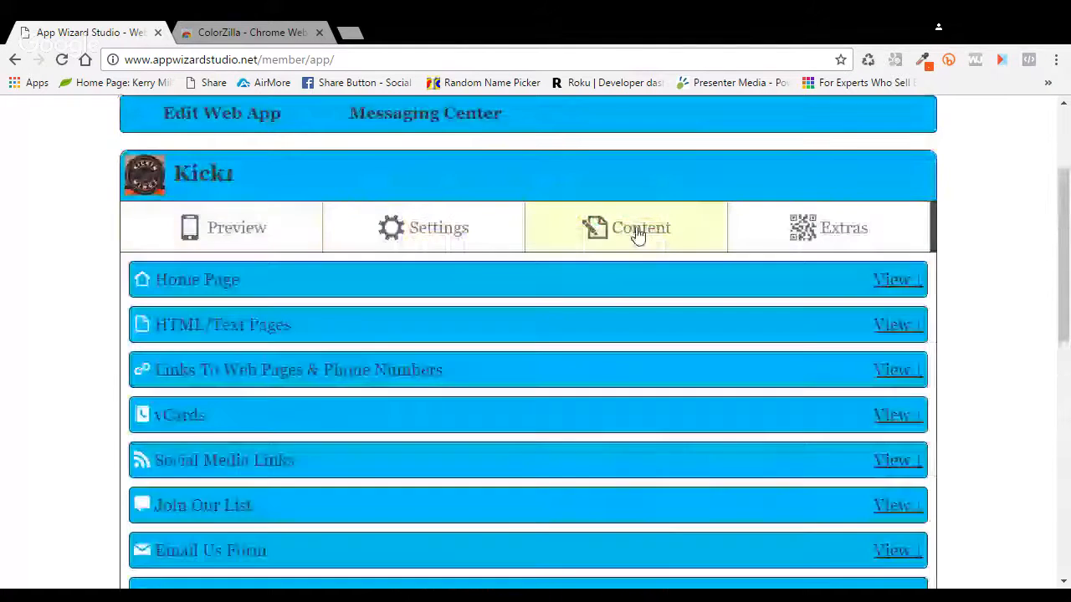
# Step: Open the Home Page content editor and cancel the pending new image
pyautogui.click(891, 282)
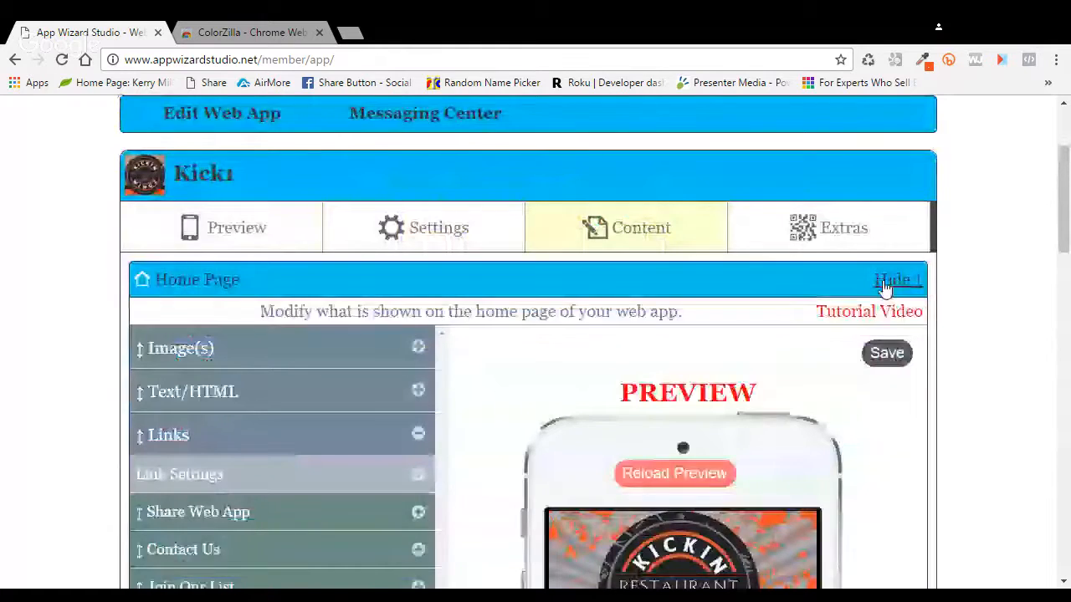
pyautogui.scroll(-7, 475, 368)
pyautogui.scroll(2, 473, 368)
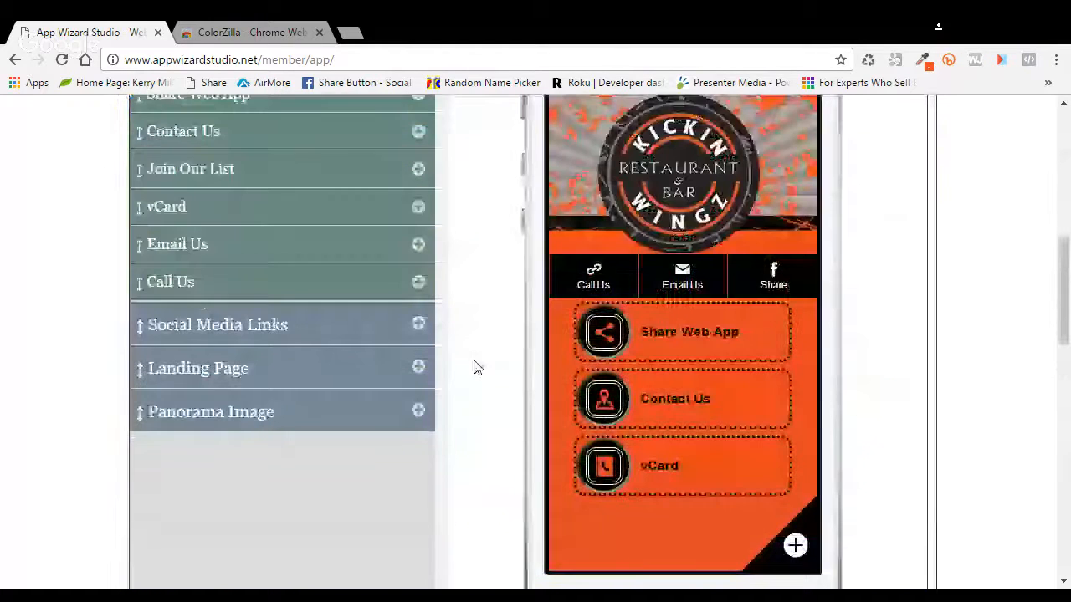
pyautogui.scroll(2, 473, 368)
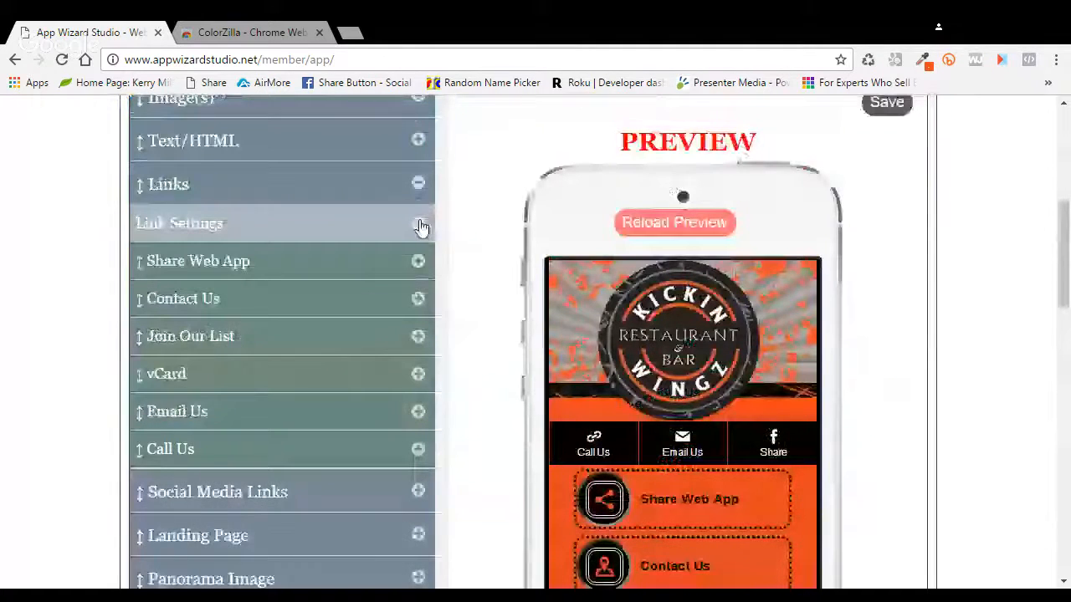
pyautogui.click(419, 225)
pyautogui.scroll(2, 459, 290)
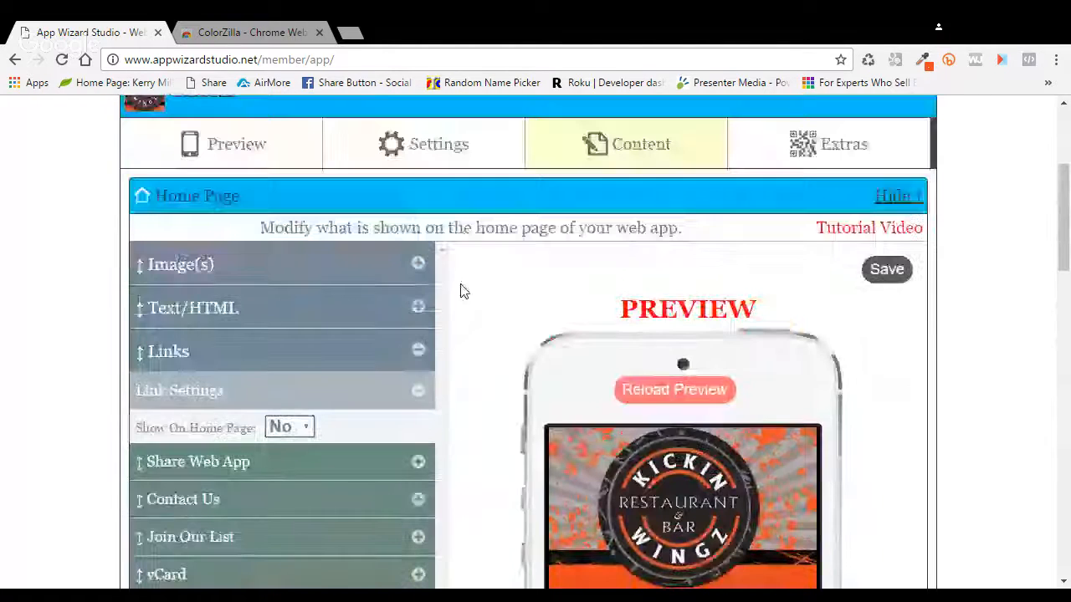
pyautogui.click(417, 263)
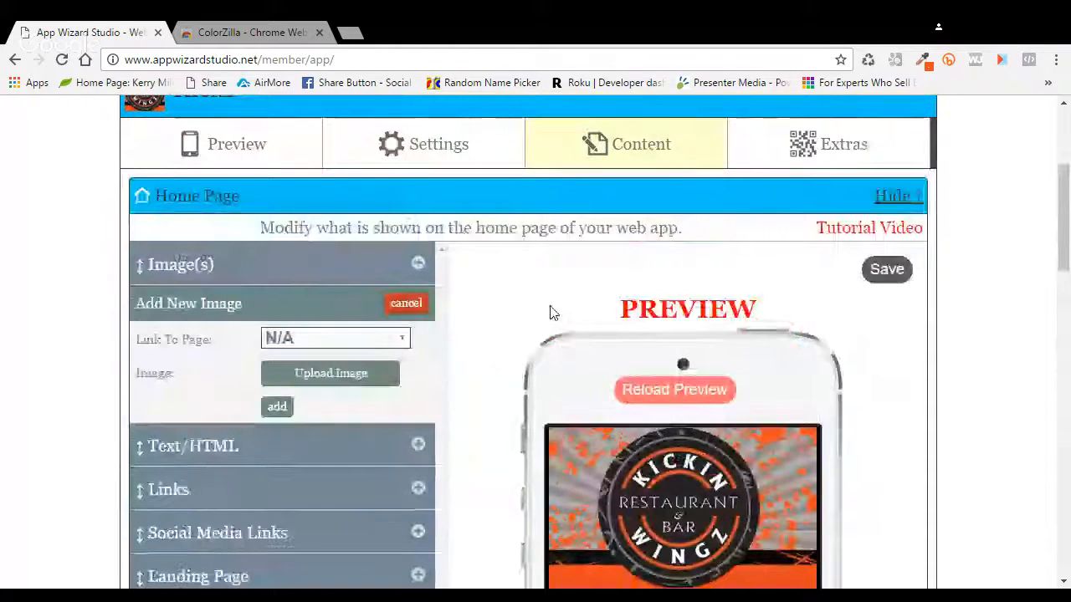
pyautogui.click(412, 305)
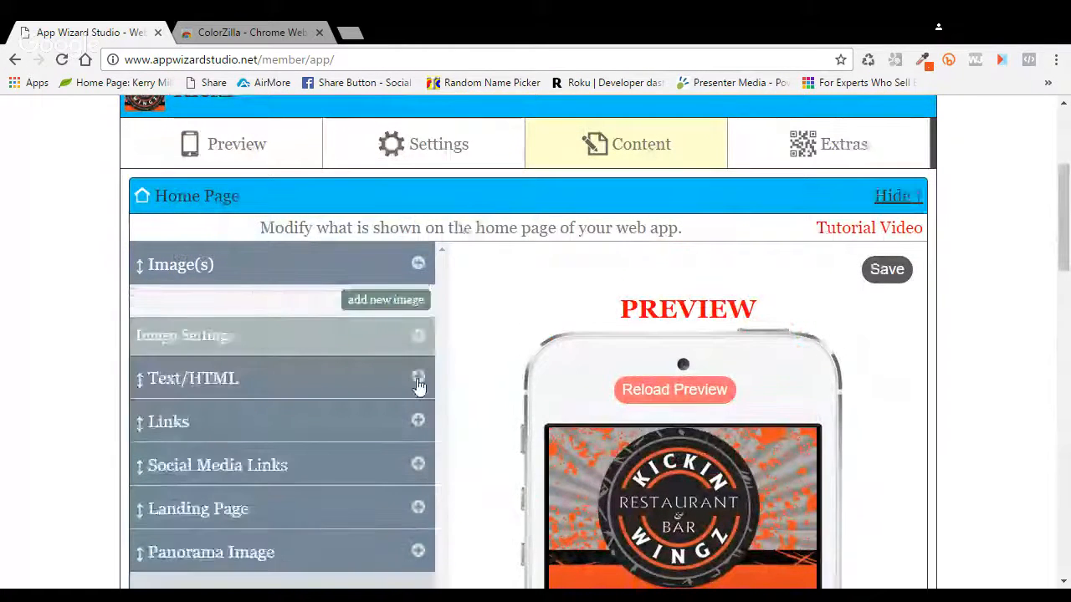
# Step: Open the home page Text/HTML editor, reload the preview, and close it unchanged
pyautogui.click(418, 377)
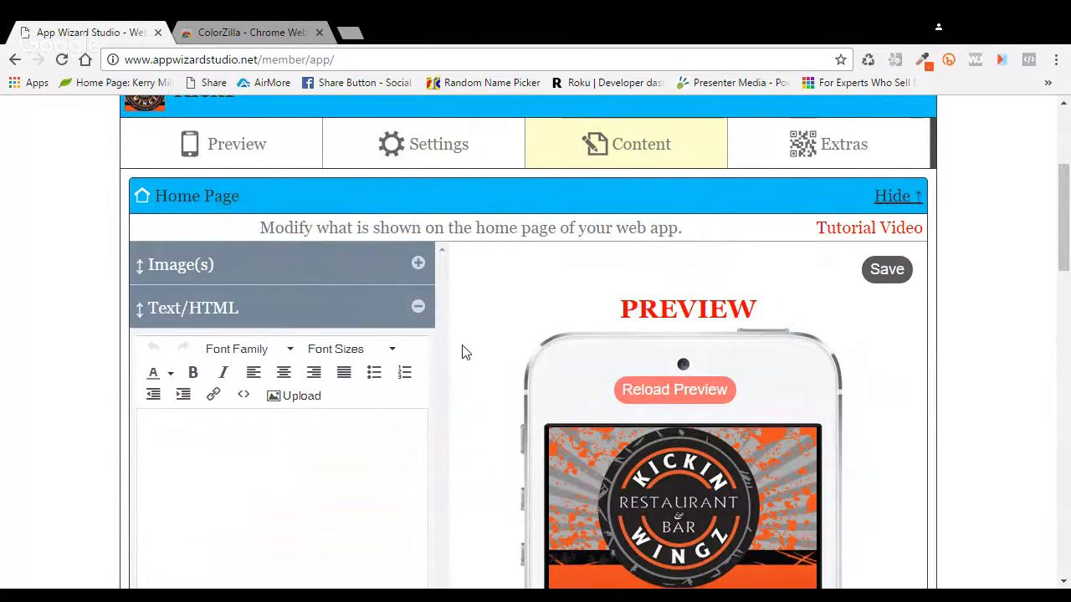
pyautogui.click(667, 386)
pyautogui.click(419, 308)
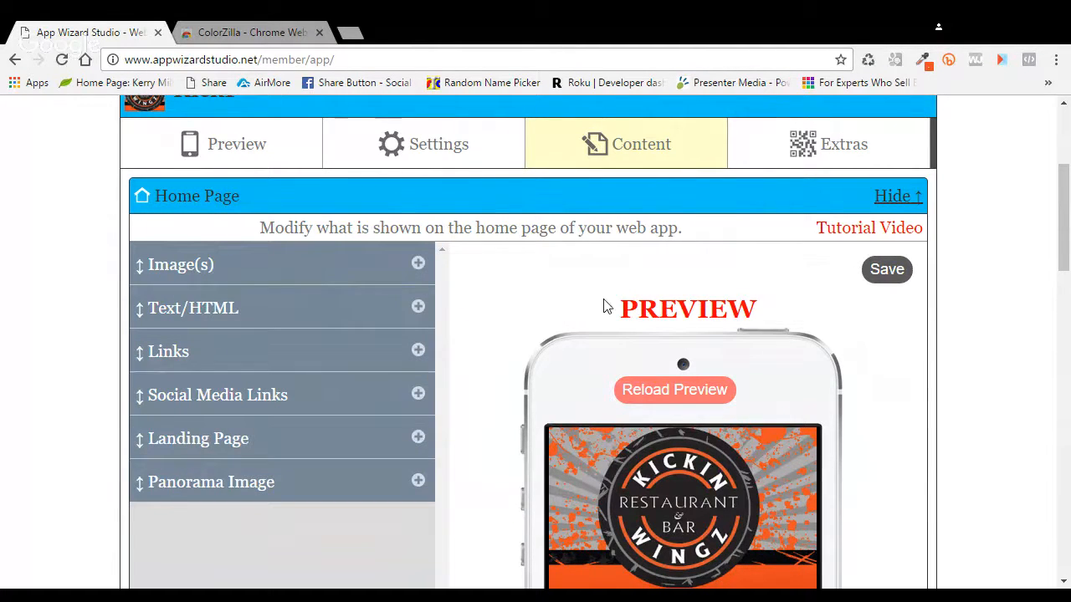
pyautogui.scroll(-2, 959, 330)
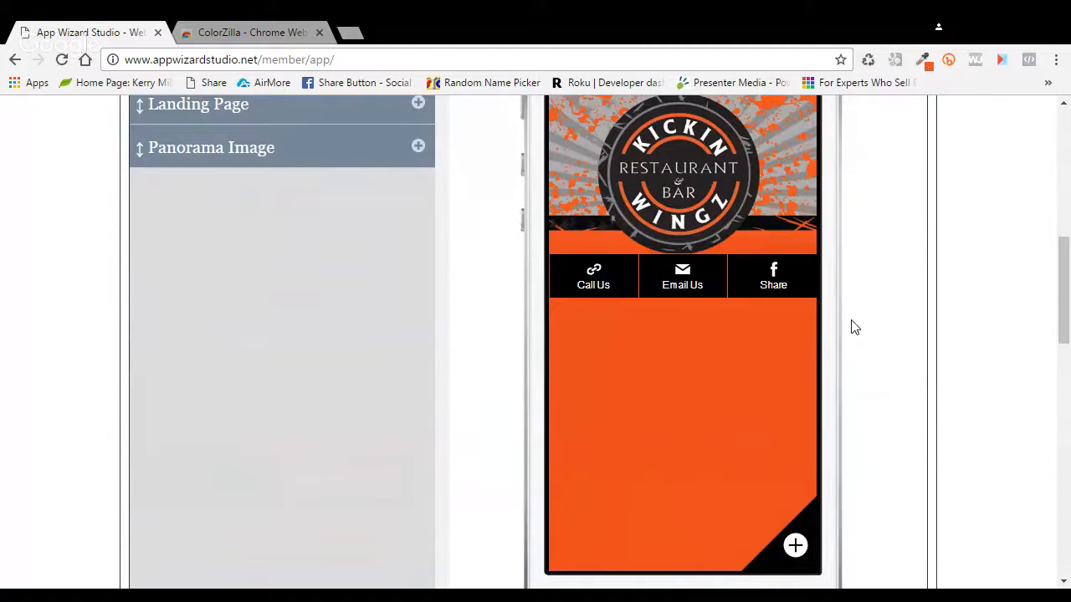
pyautogui.scroll(4, 852, 326)
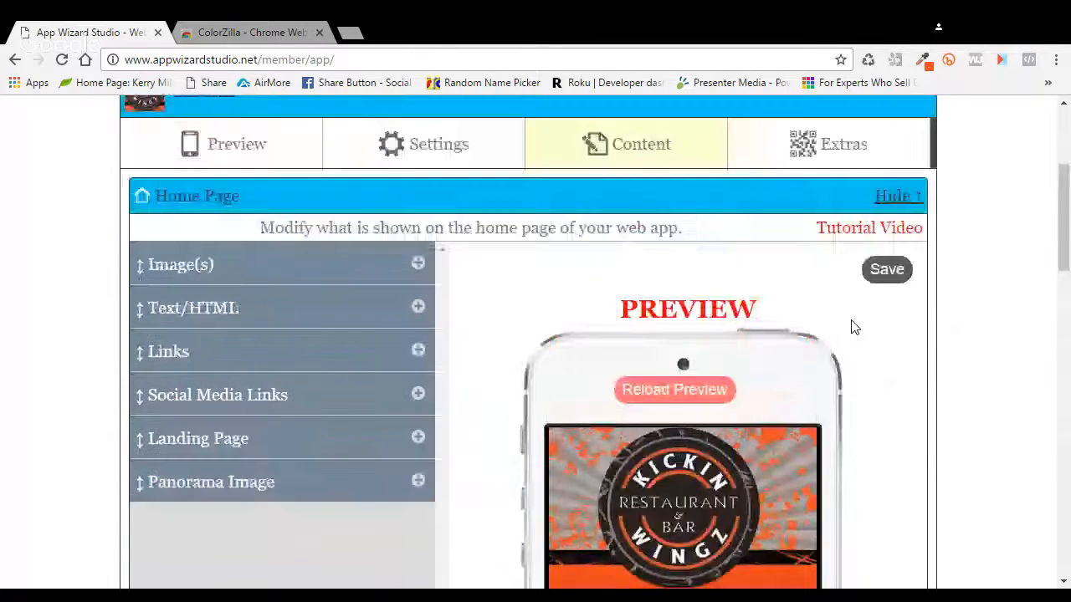
# Step: Save the home page content, reload the app preview, and open the live app in a new tab
pyautogui.click(888, 269)
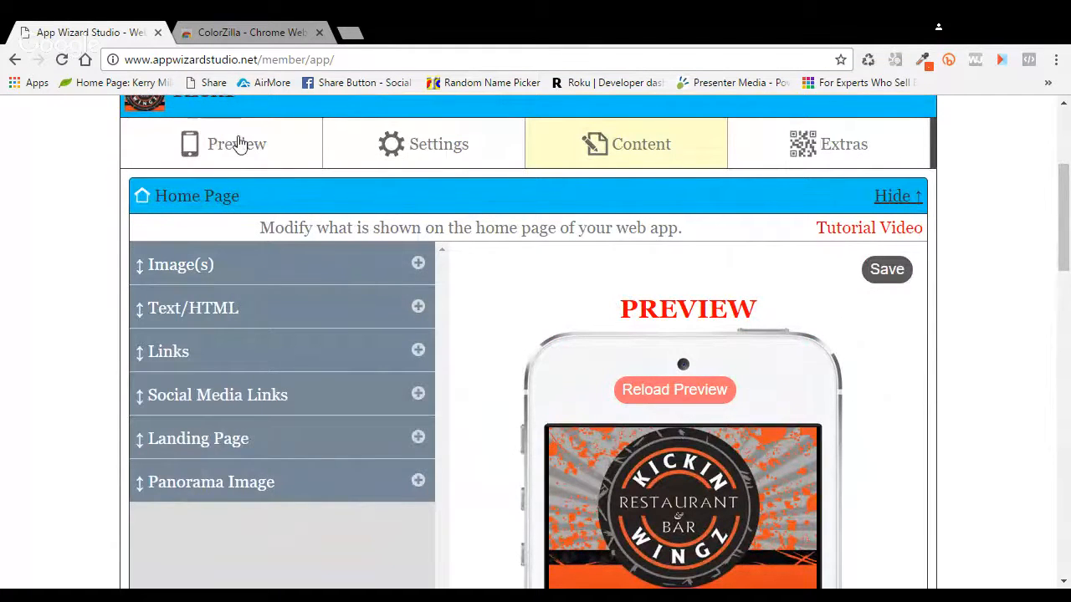
pyautogui.click(303, 162)
pyautogui.click(514, 248)
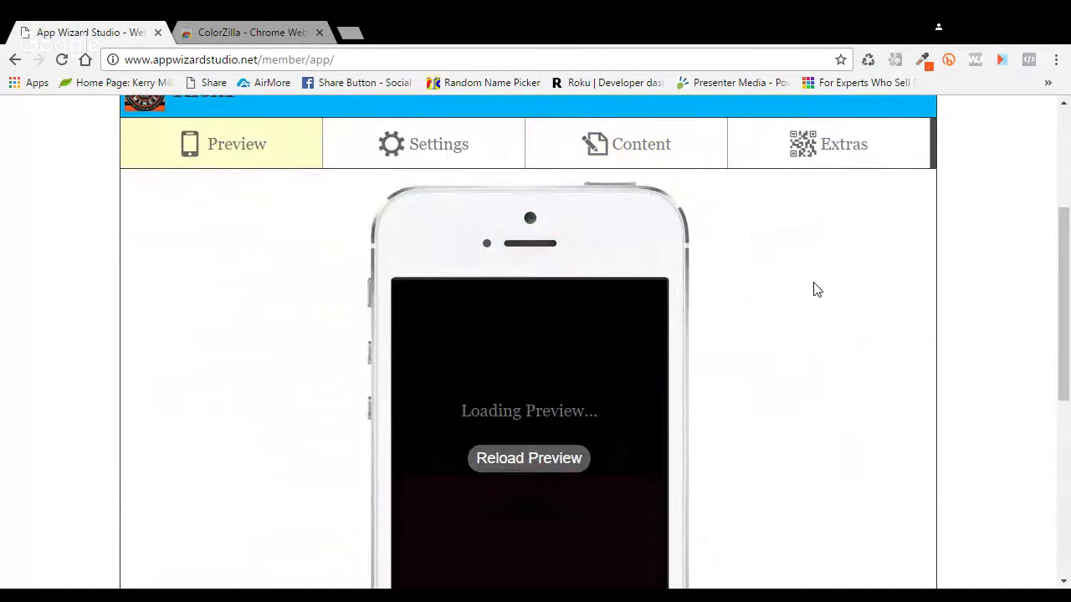
pyautogui.scroll(-1, 812, 291)
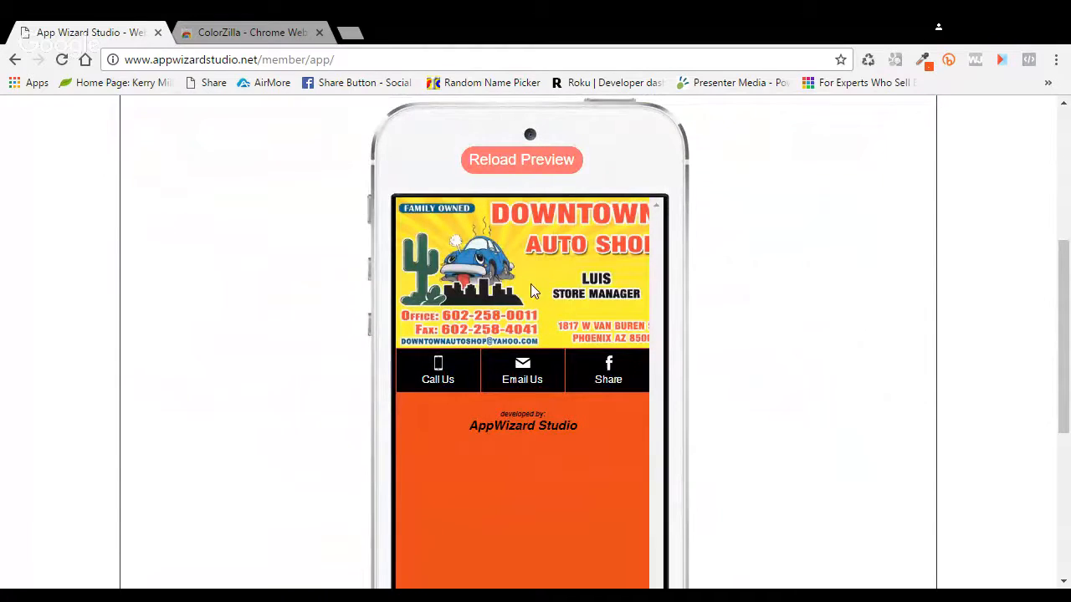
pyautogui.middleClick(640, 296)
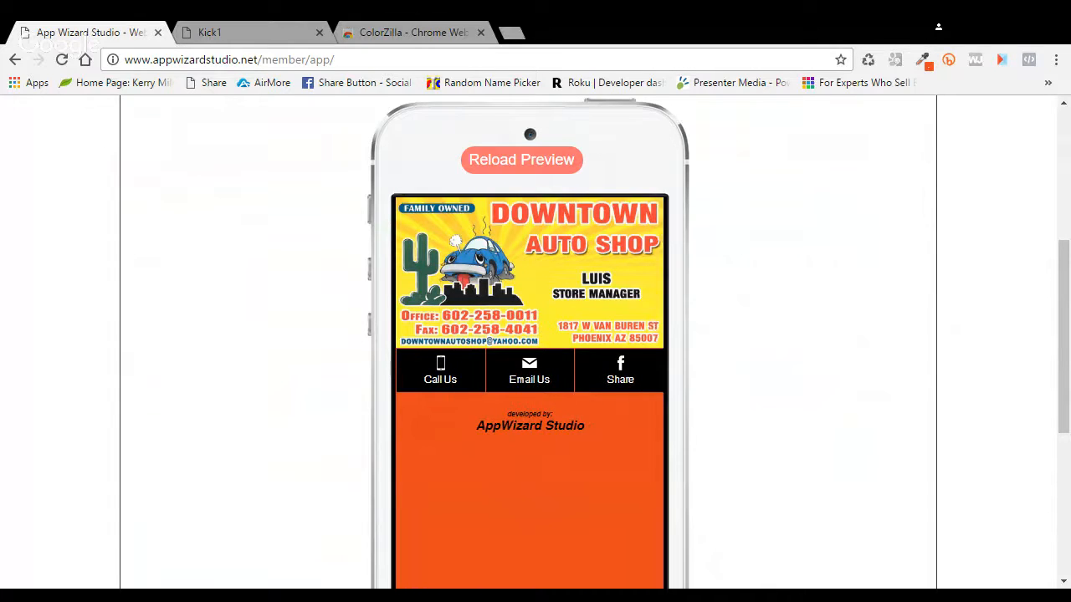
# Step: Scroll through the live Kick1 app, then return to editing home page content
pyautogui.scroll(-1, 529, 335)
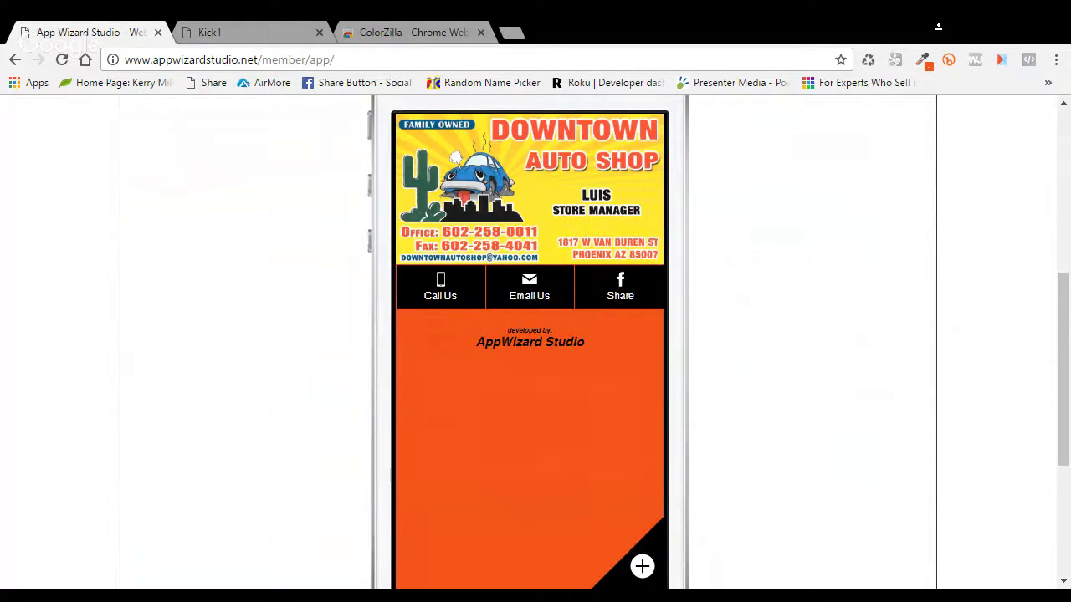
pyautogui.scroll(-1, 528, 335)
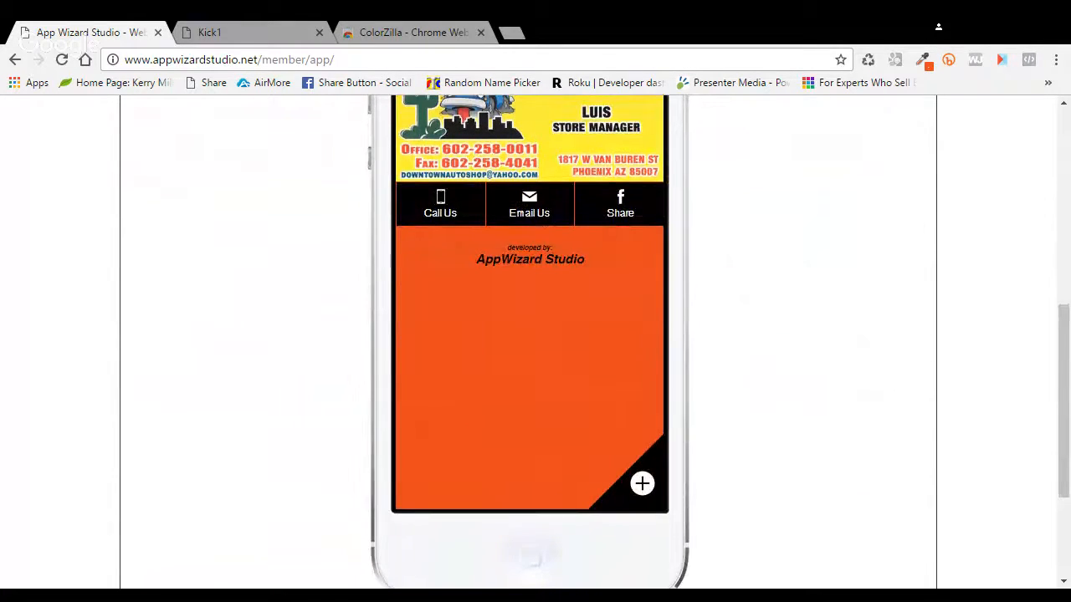
pyautogui.scroll(6, 529, 335)
pyautogui.scroll(-1, 529, 335)
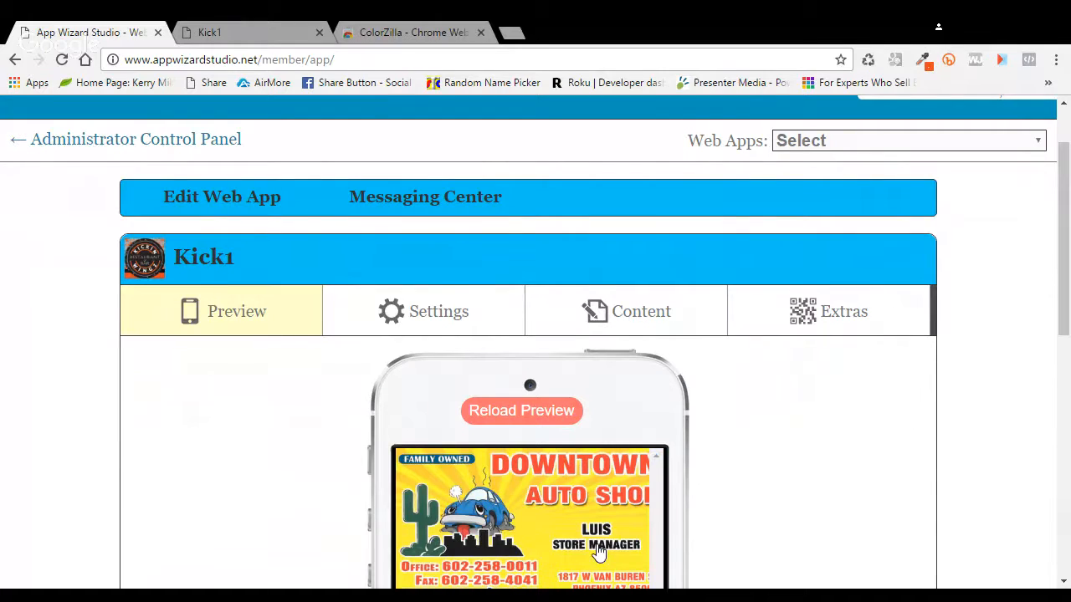
pyautogui.scroll(-2, 599, 552)
pyautogui.scroll(-2, 544, 527)
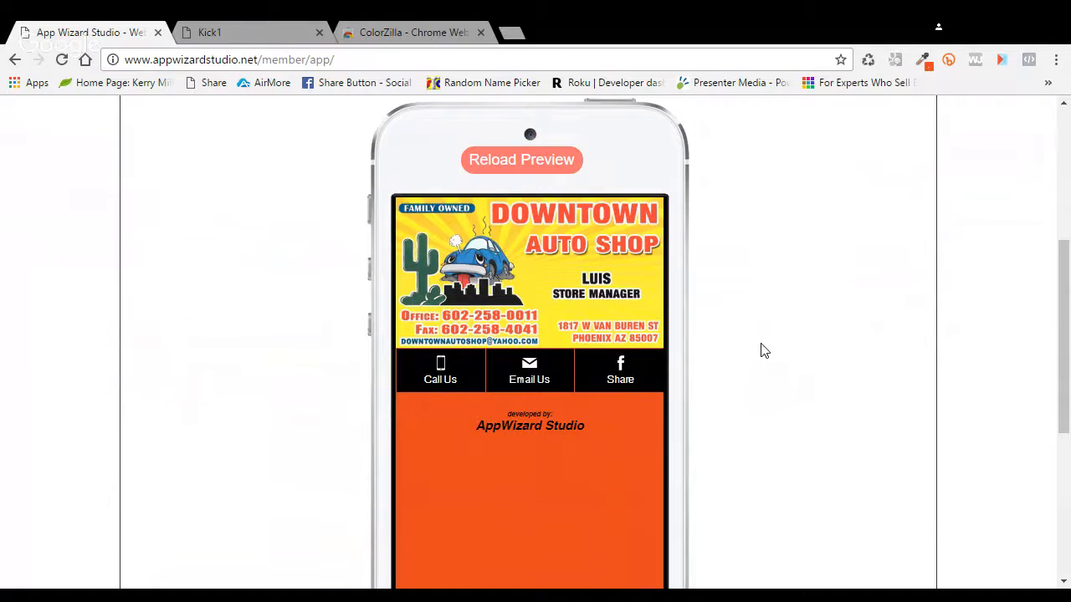
pyautogui.scroll(-2, 774, 351)
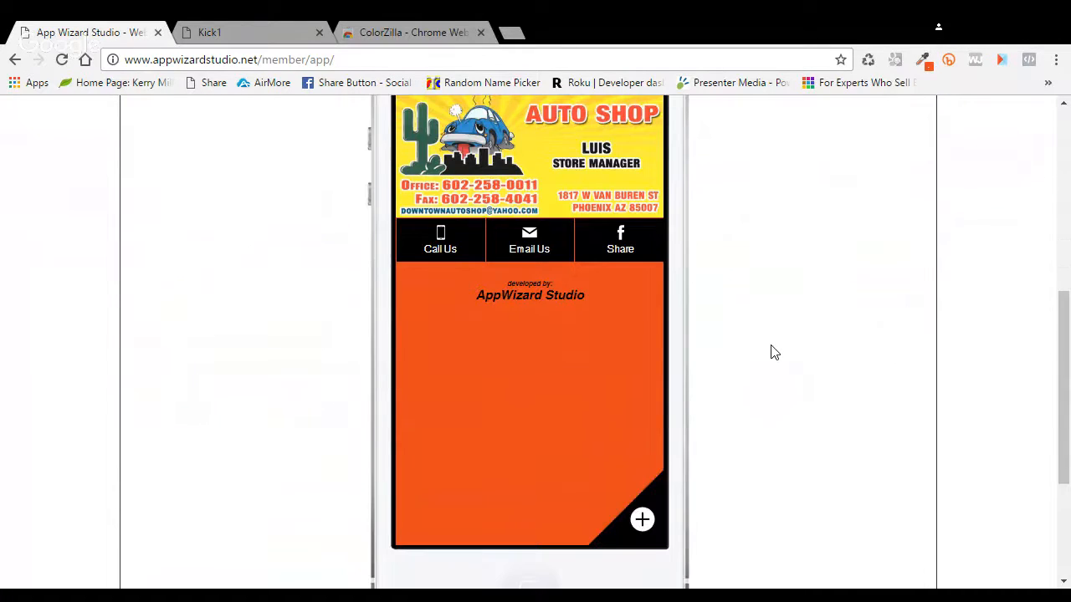
pyautogui.scroll(3, 772, 352)
pyautogui.scroll(1, 456, 251)
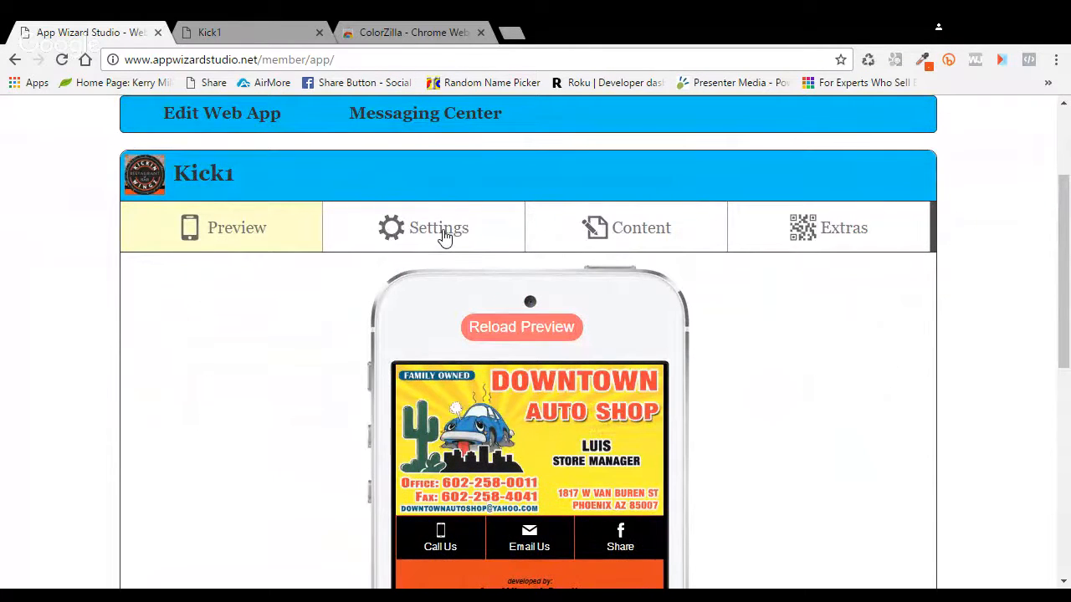
pyautogui.scroll(-1, 755, 341)
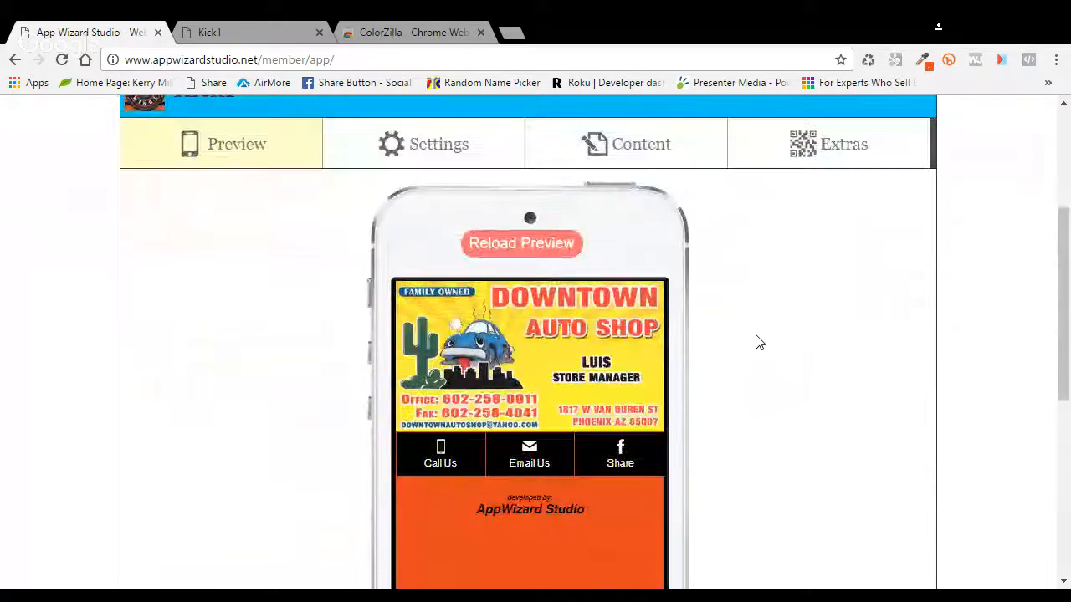
pyautogui.scroll(1, 756, 341)
pyautogui.click(644, 233)
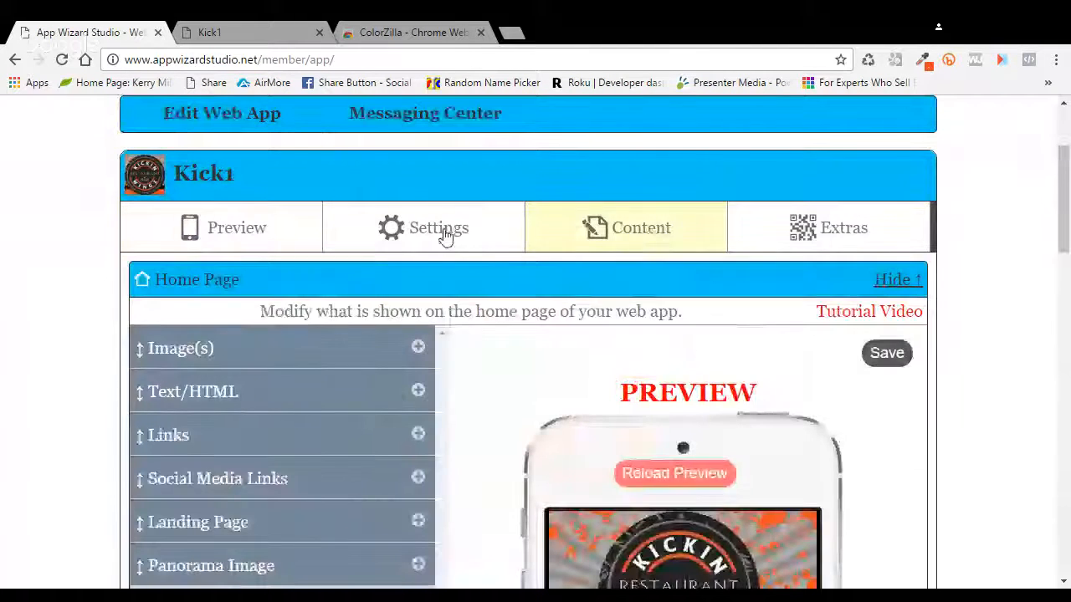
pyautogui.scroll(-3, 588, 372)
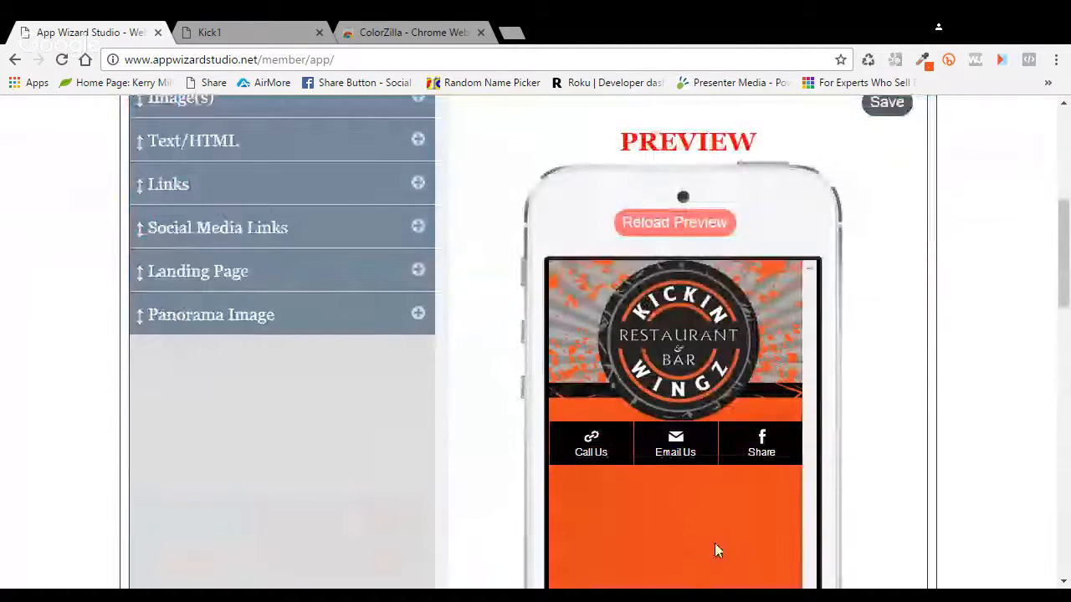
# Step: Add Downtown Auto bodyicon.png as a home page image linked to Slide Menu and save
pyautogui.scroll(2, 497, 377)
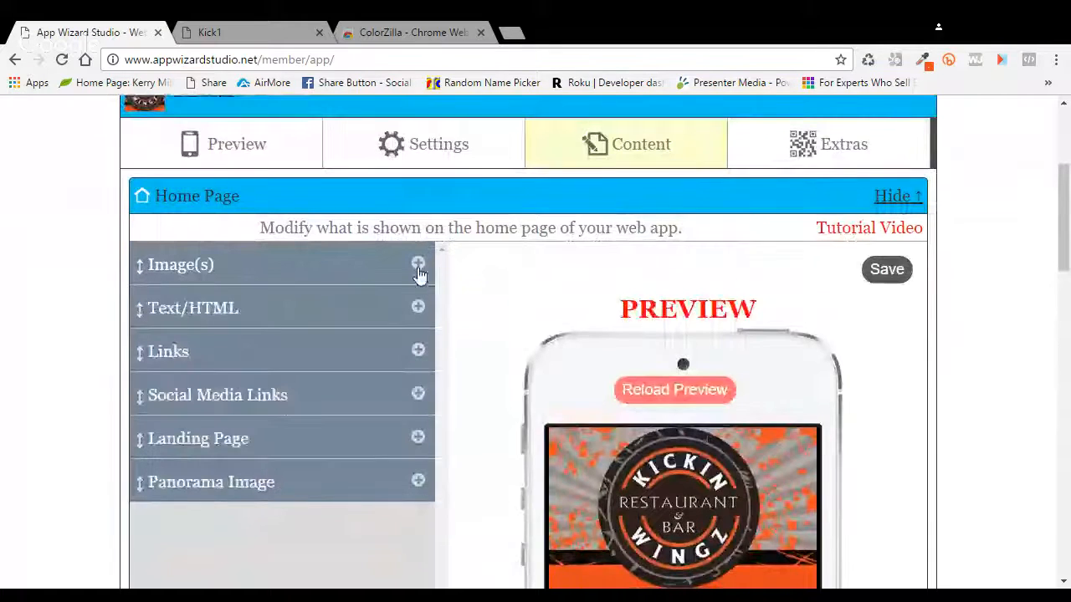
pyautogui.click(419, 266)
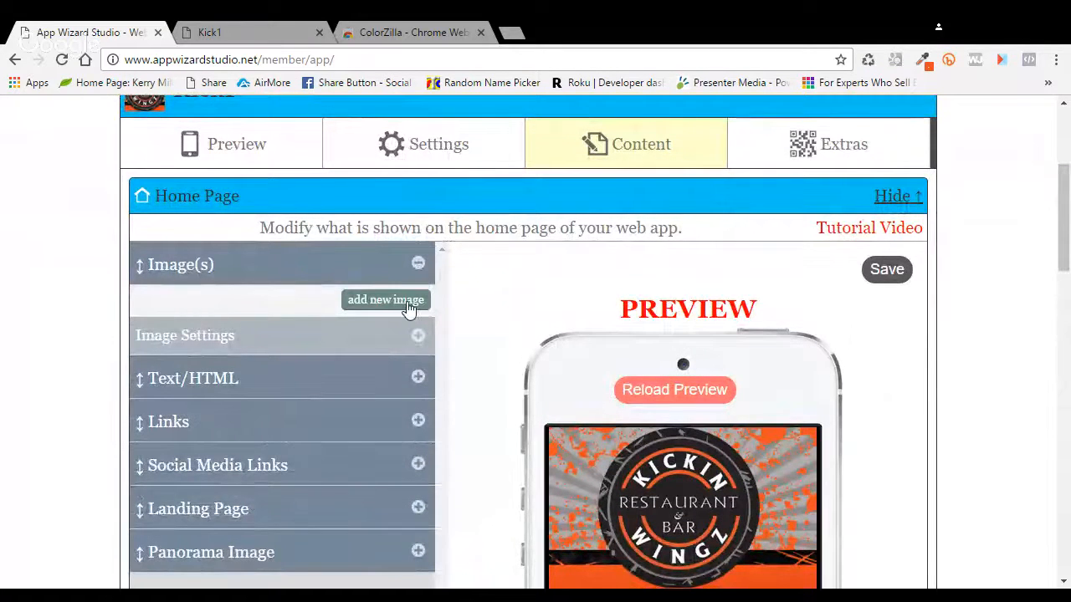
pyautogui.click(408, 306)
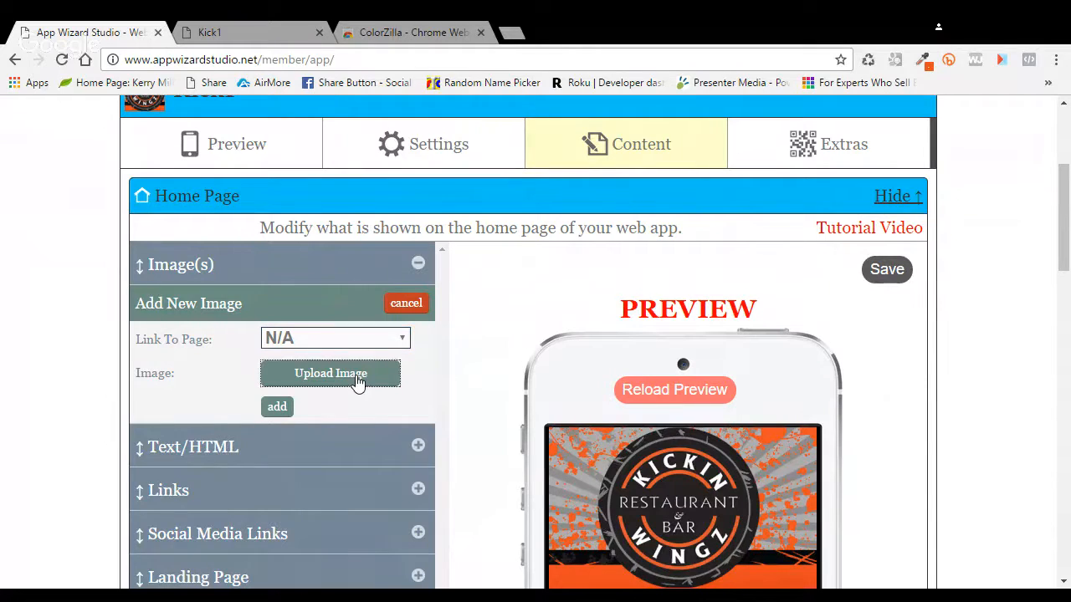
pyautogui.doubleClick(485, 167)
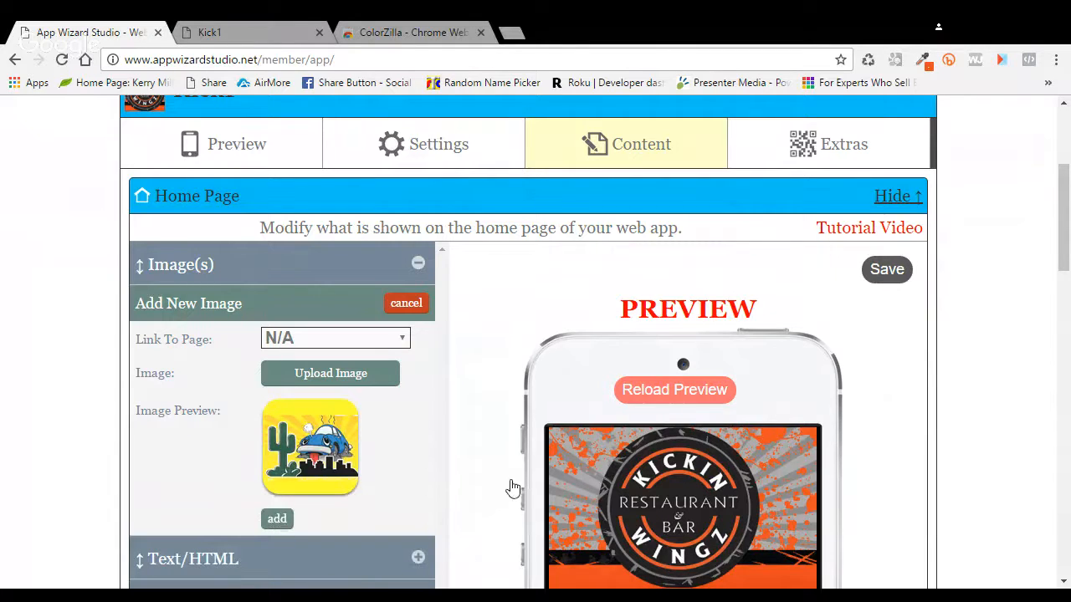
pyautogui.scroll(-5, 485, 435)
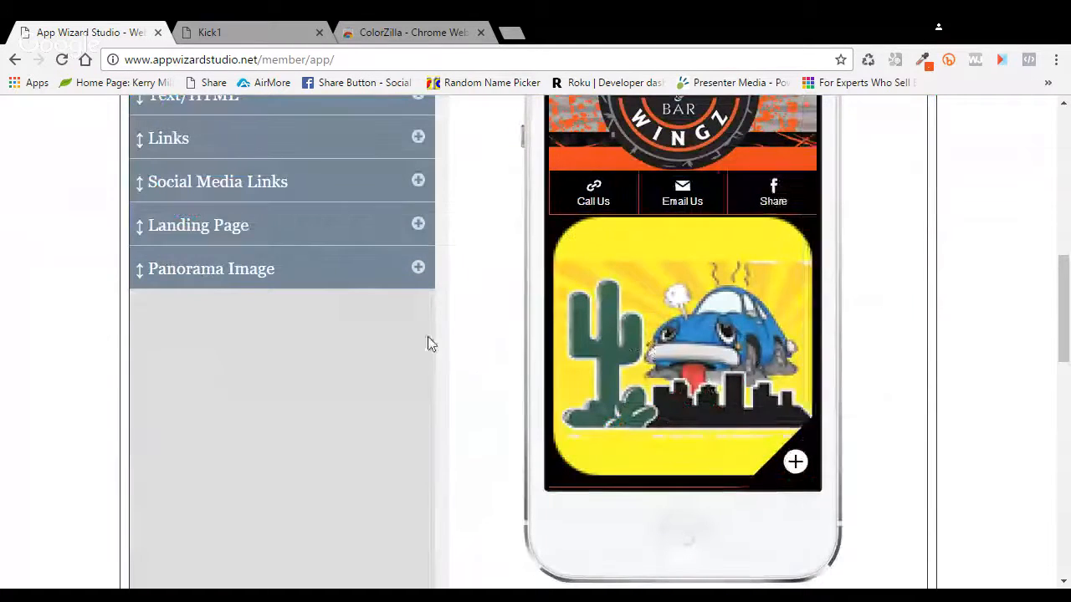
pyautogui.scroll(2, 487, 339)
pyautogui.scroll(2, 488, 339)
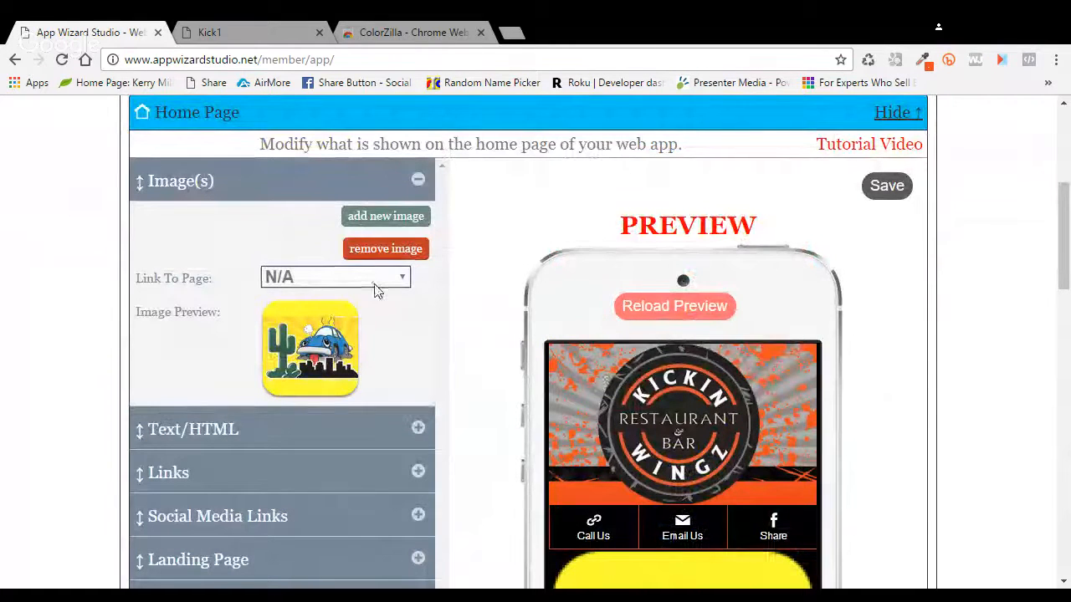
pyautogui.click(355, 343)
pyautogui.click(885, 185)
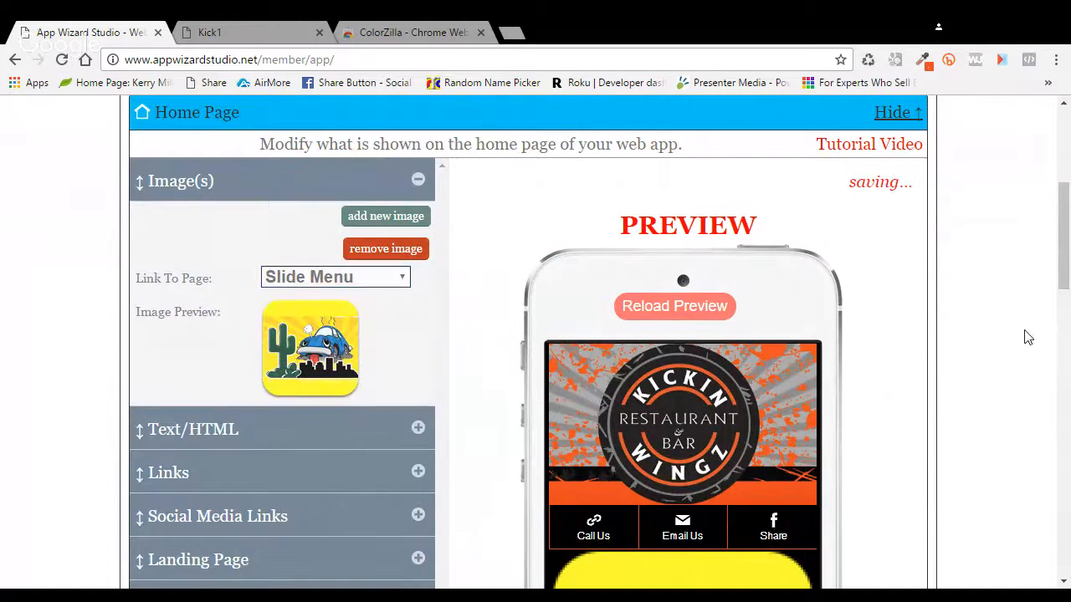
pyautogui.scroll(3, 898, 347)
pyautogui.scroll(1, 897, 346)
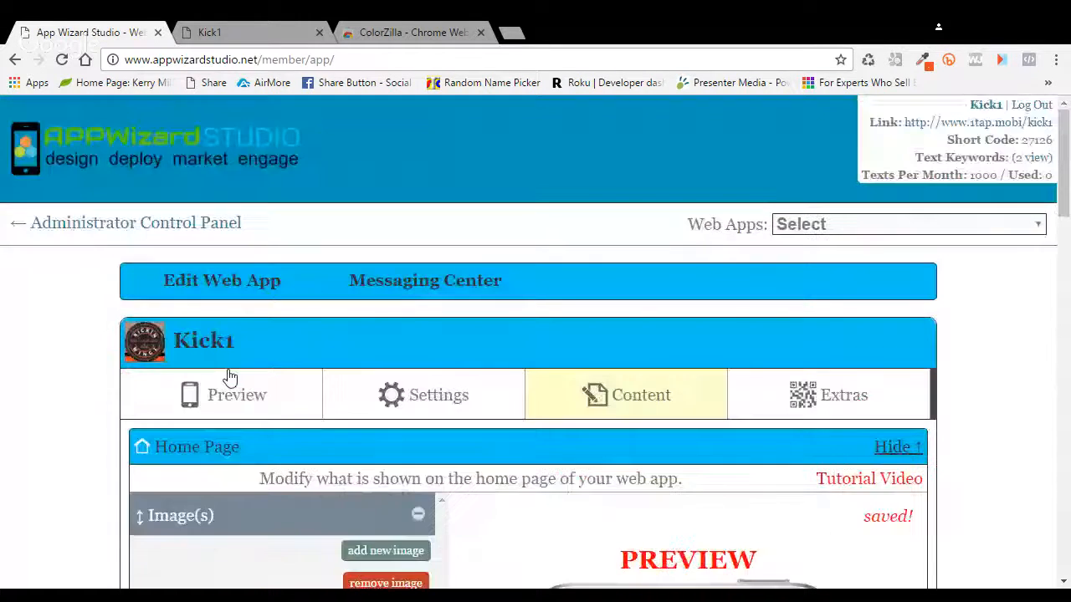
pyautogui.click(230, 381)
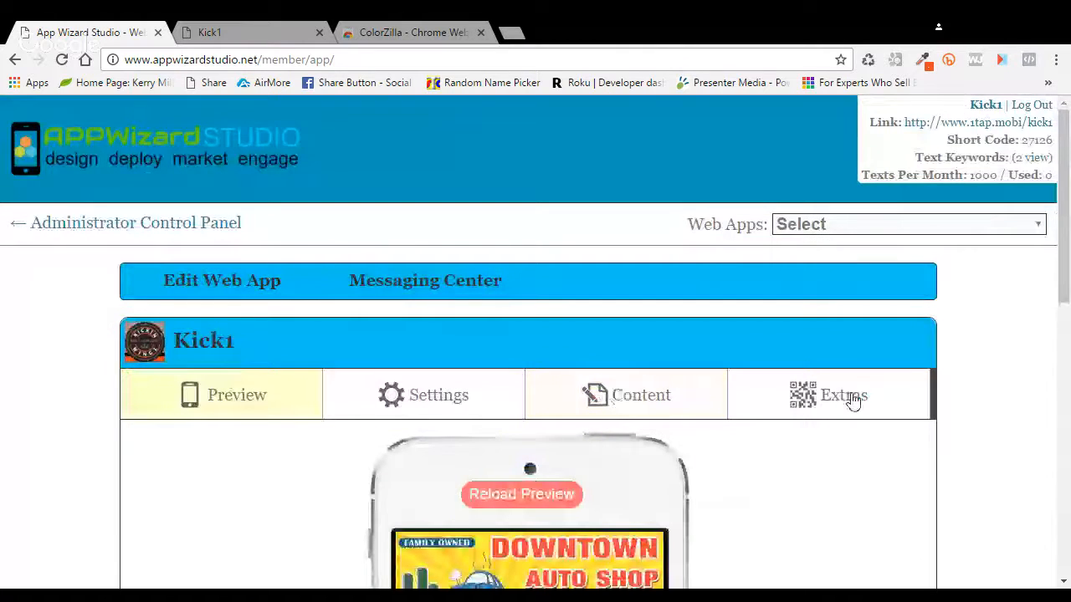
pyautogui.scroll(-2, 778, 388)
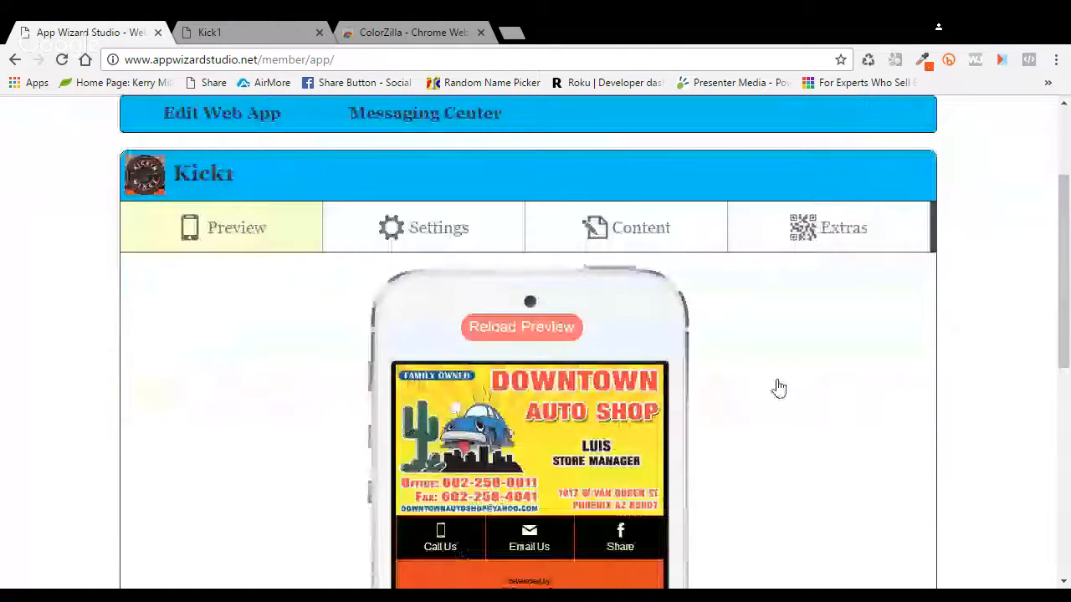
pyautogui.scroll(-1, 778, 388)
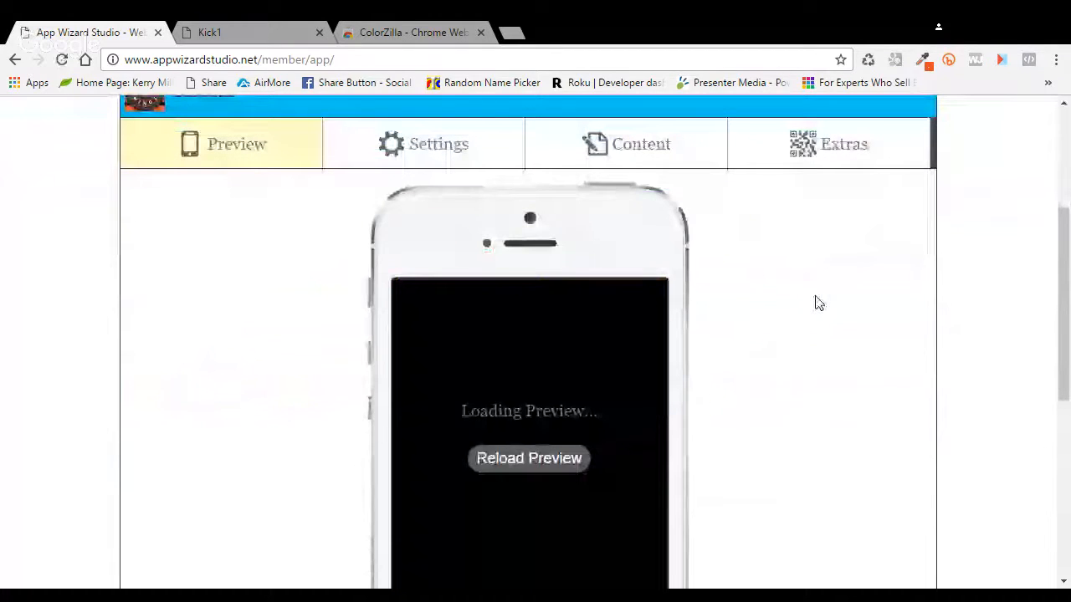
pyautogui.scroll(-3, 818, 303)
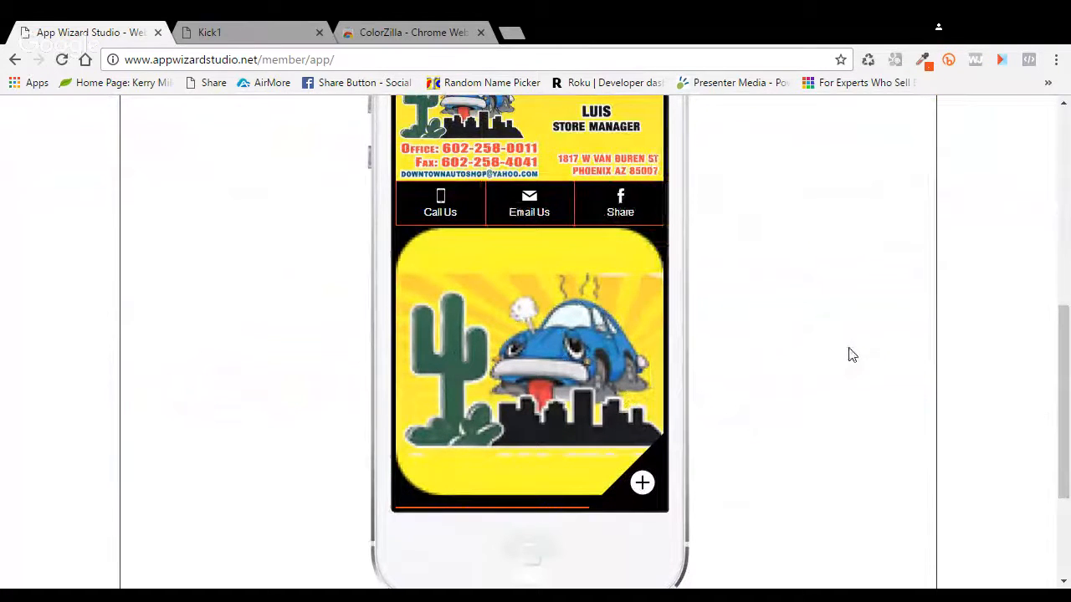
pyautogui.scroll(1, 851, 355)
pyautogui.scroll(1, 850, 354)
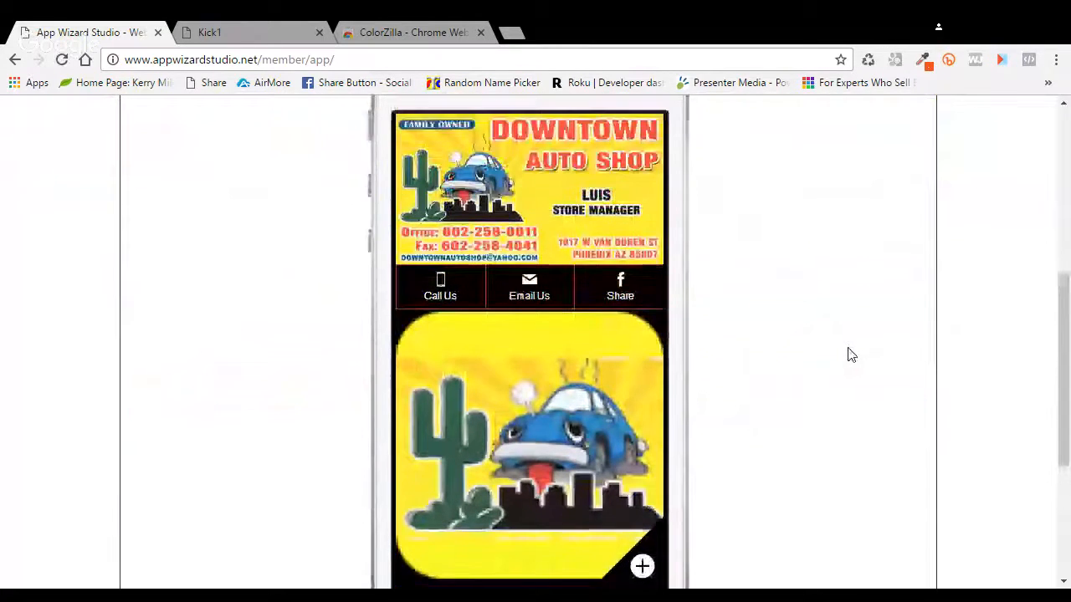
pyautogui.scroll(2, 850, 354)
pyautogui.scroll(2, 850, 354)
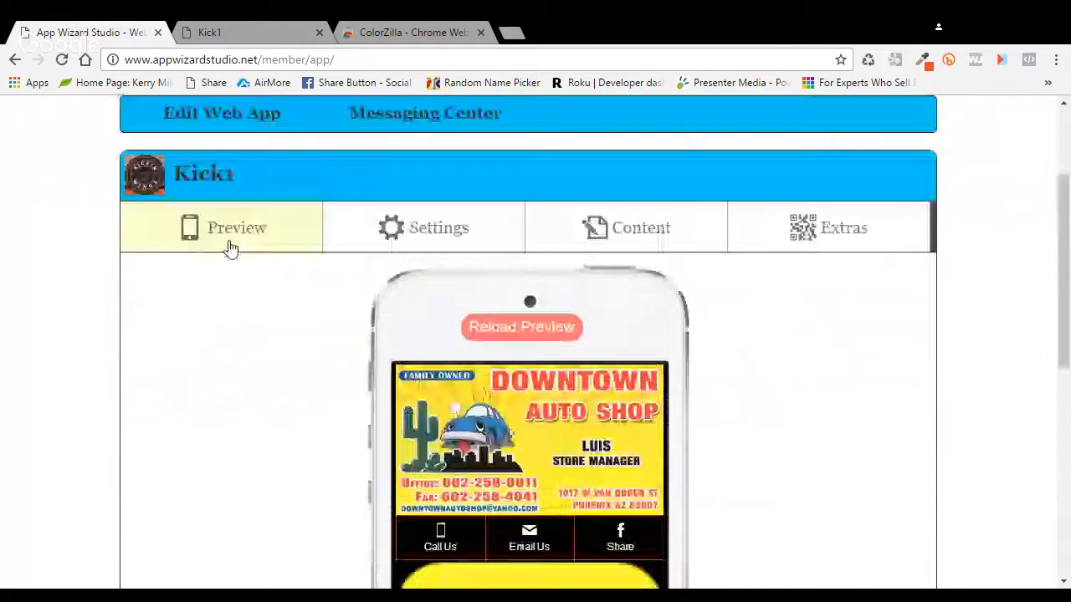
# Step: Remove the Downtown Auto icon image from the home page and check the preview
pyautogui.click(627, 229)
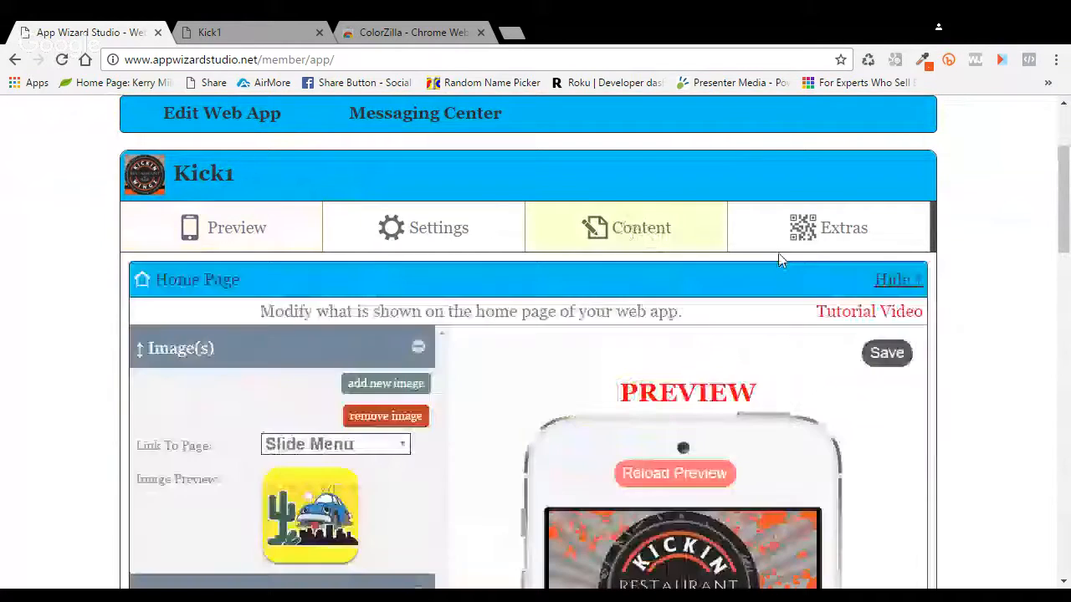
pyautogui.click(412, 416)
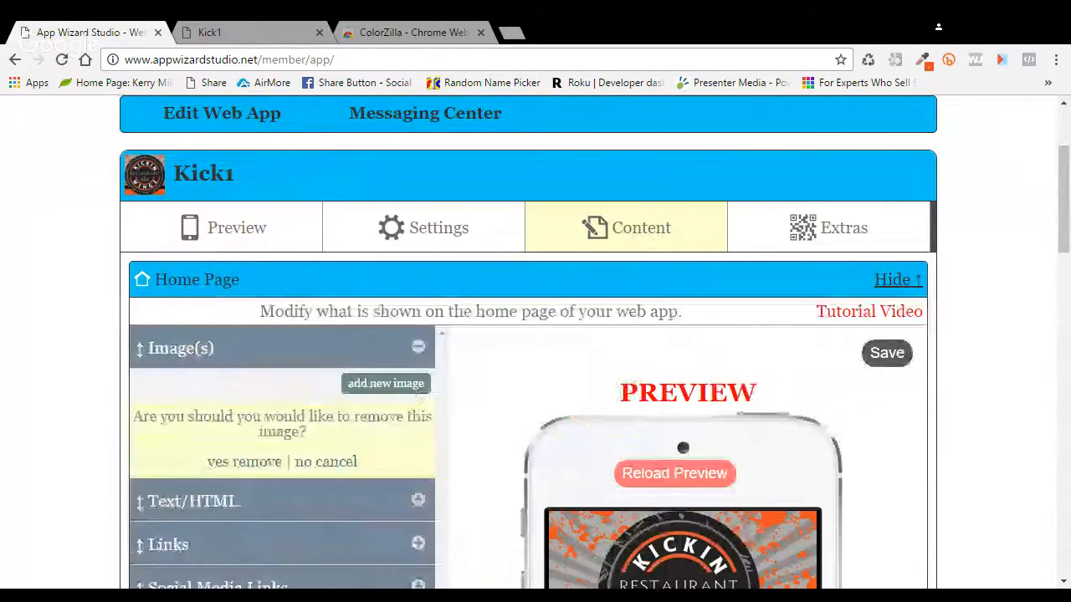
pyautogui.click(271, 463)
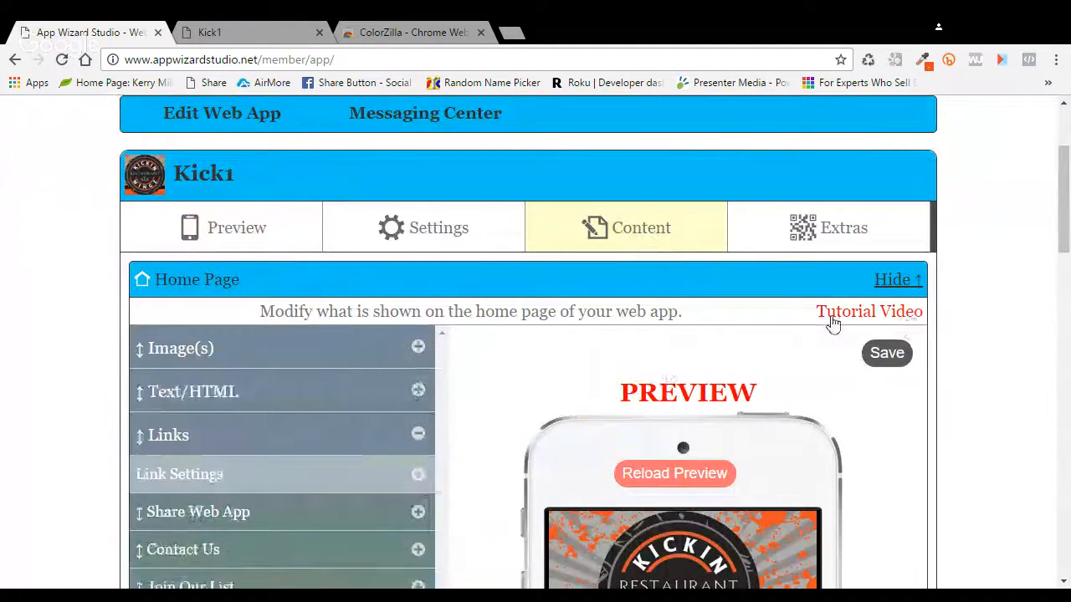
pyautogui.click(274, 231)
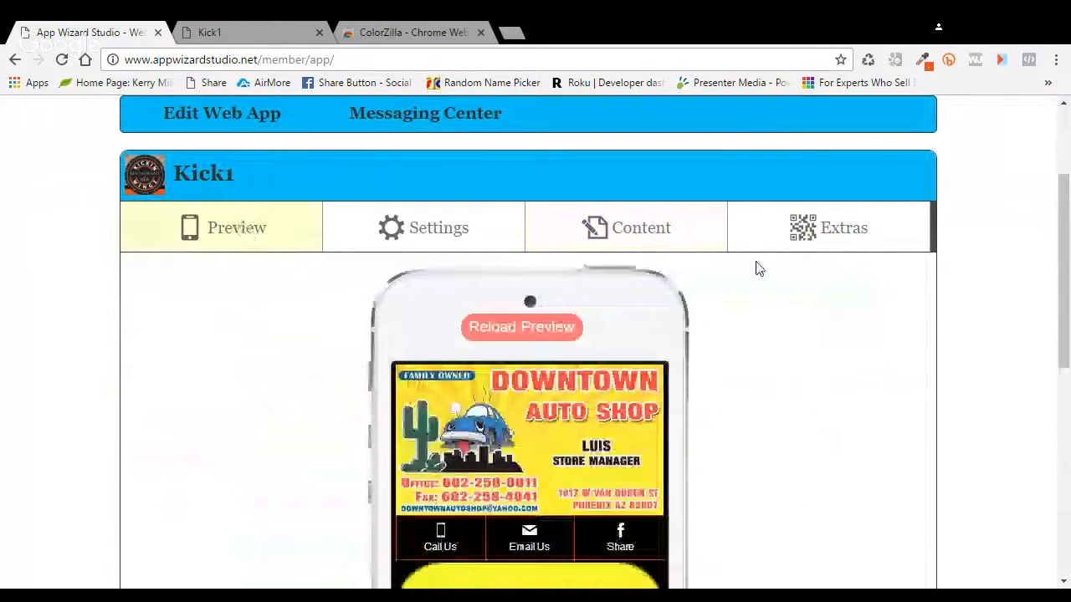
pyautogui.scroll(-2, 736, 288)
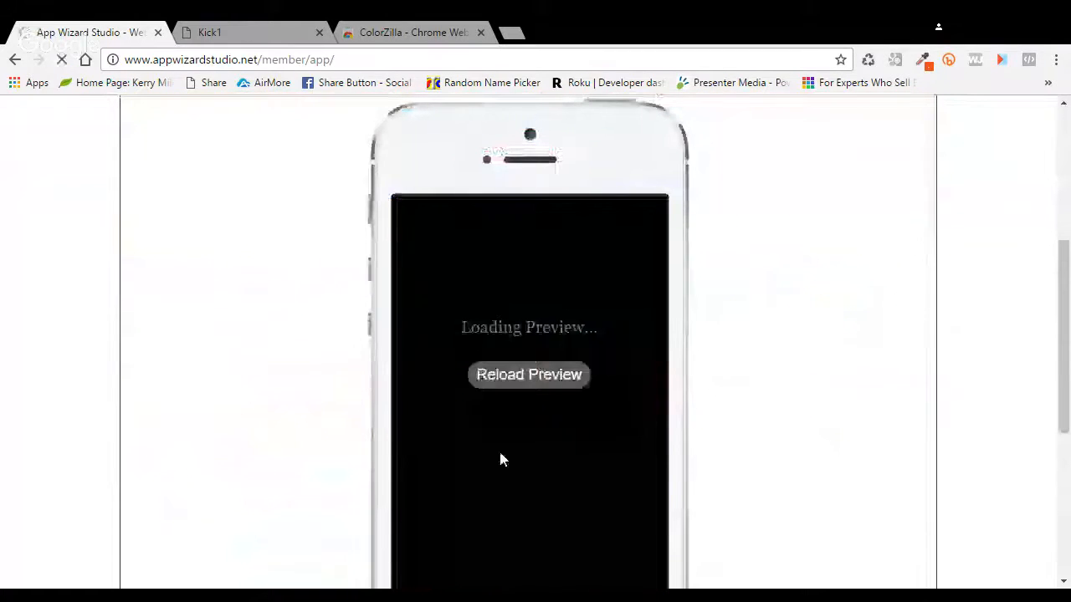
pyautogui.scroll(-1, 654, 407)
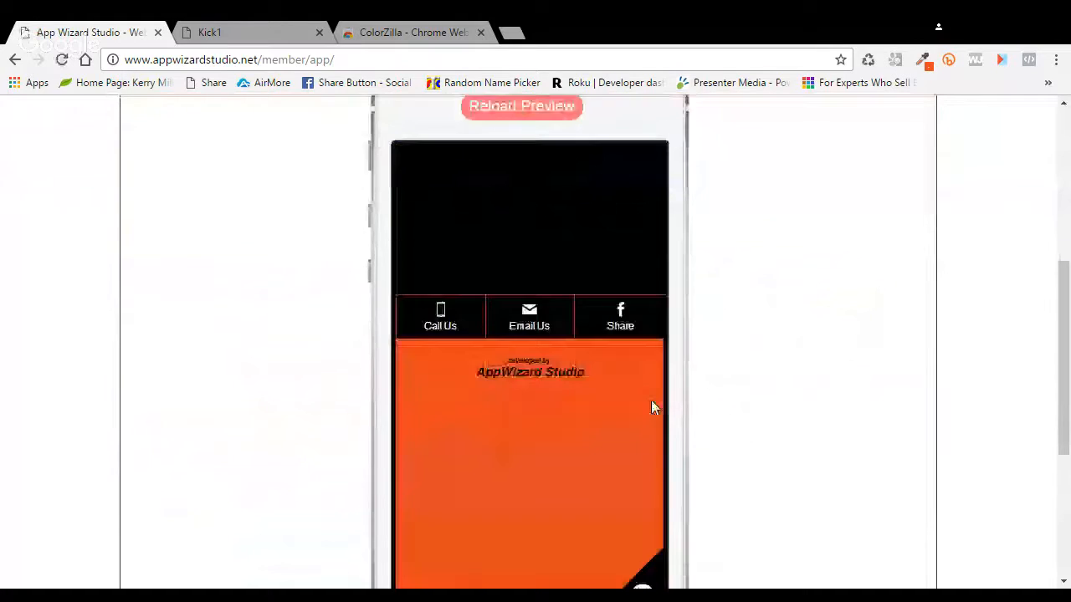
pyautogui.scroll(-1, 651, 407)
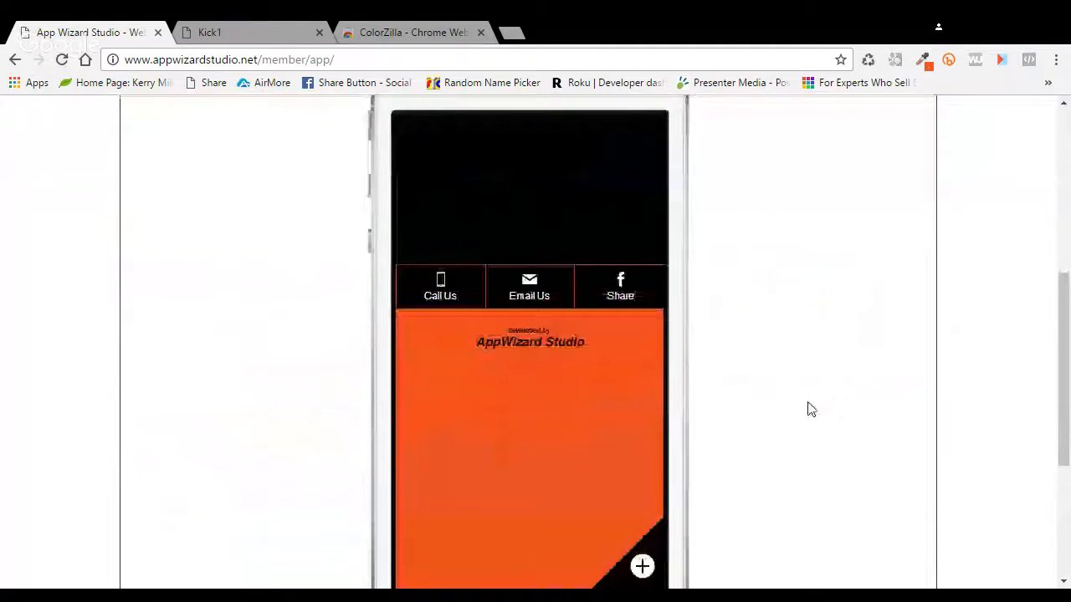
pyautogui.scroll(2, 810, 409)
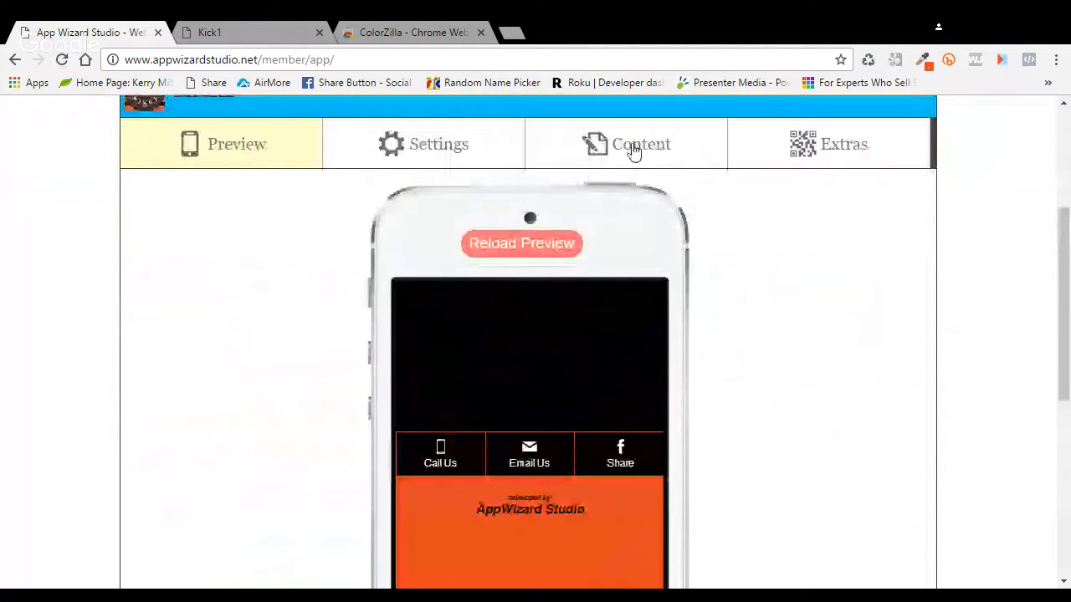
# Step: Set the home page Link Settings' Show On Home Page option to Yes
pyautogui.click(634, 152)
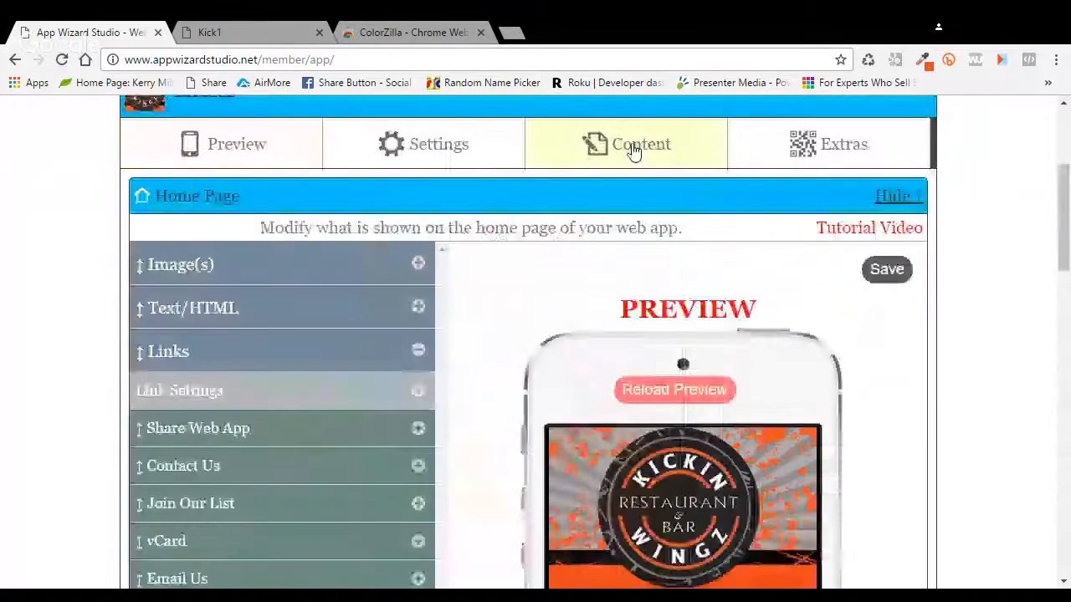
pyautogui.click(418, 392)
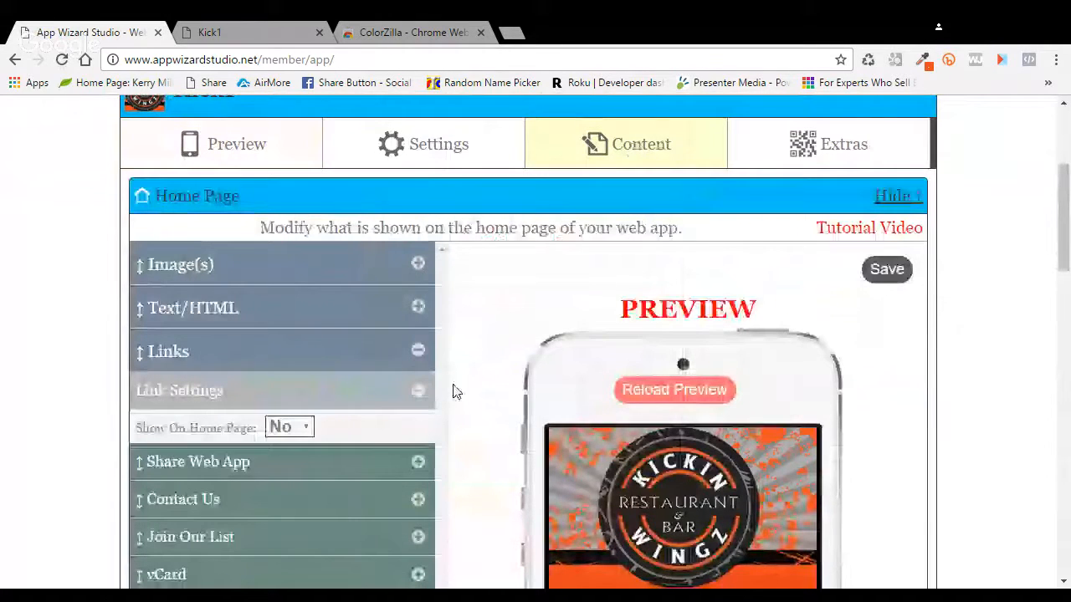
pyautogui.scroll(-2, 454, 393)
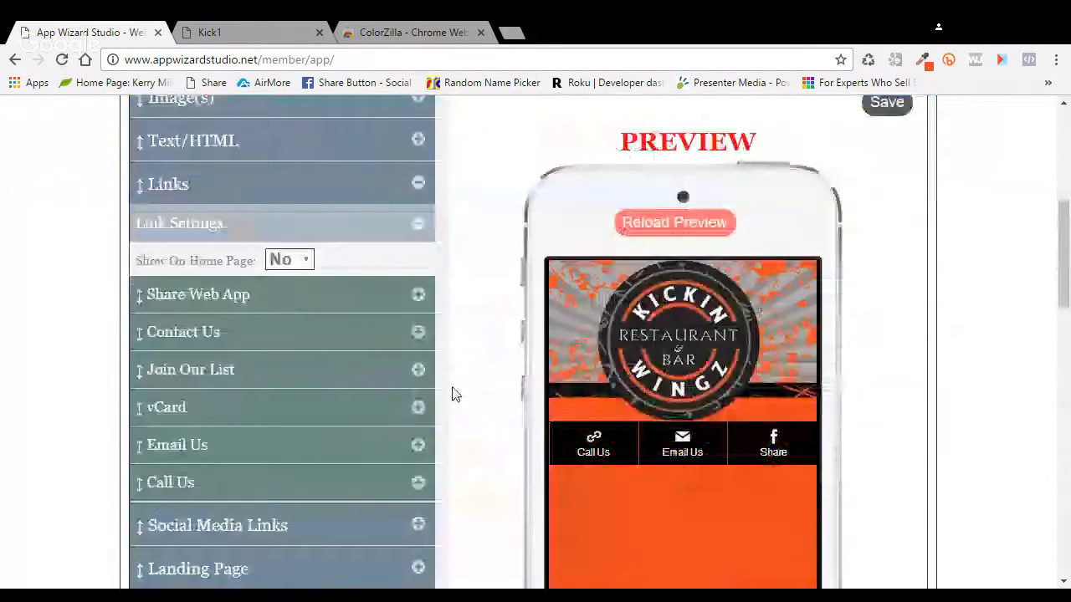
pyautogui.scroll(-2, 691, 381)
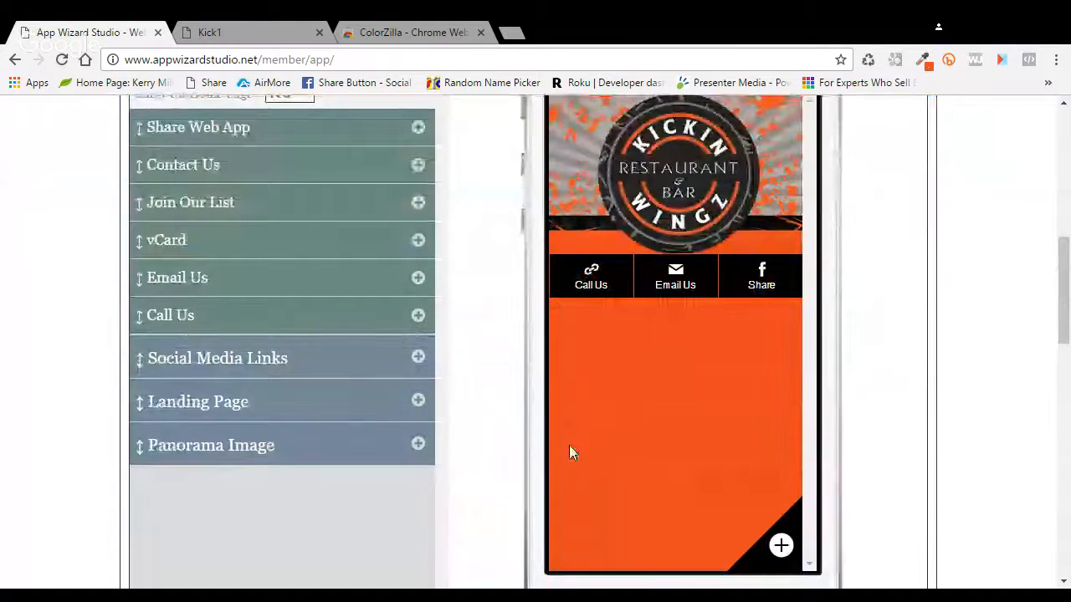
pyautogui.scroll(2, 479, 325)
pyautogui.click(300, 262)
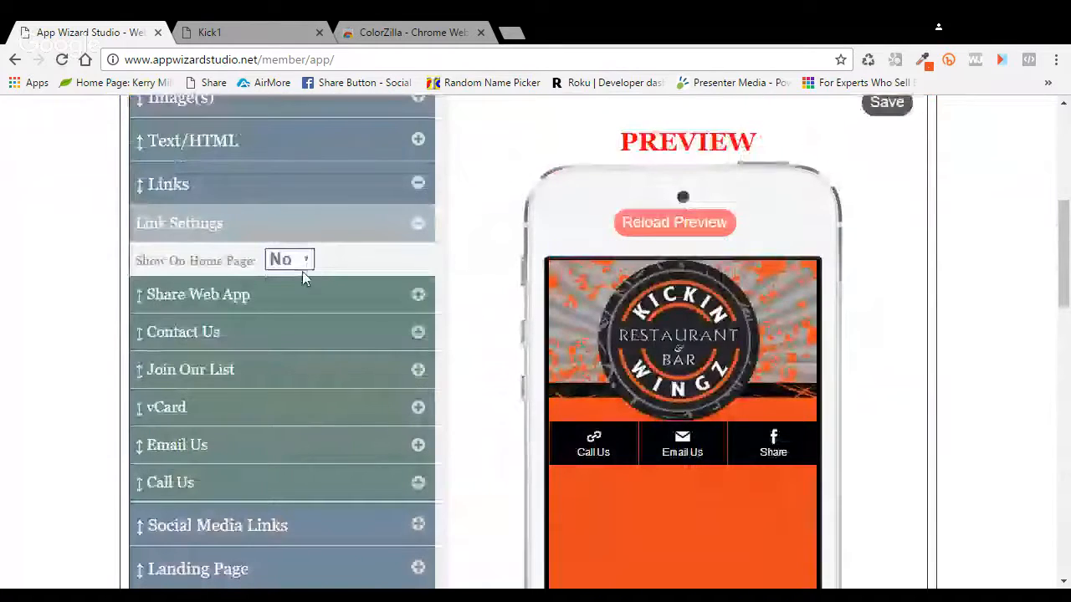
pyautogui.click(298, 281)
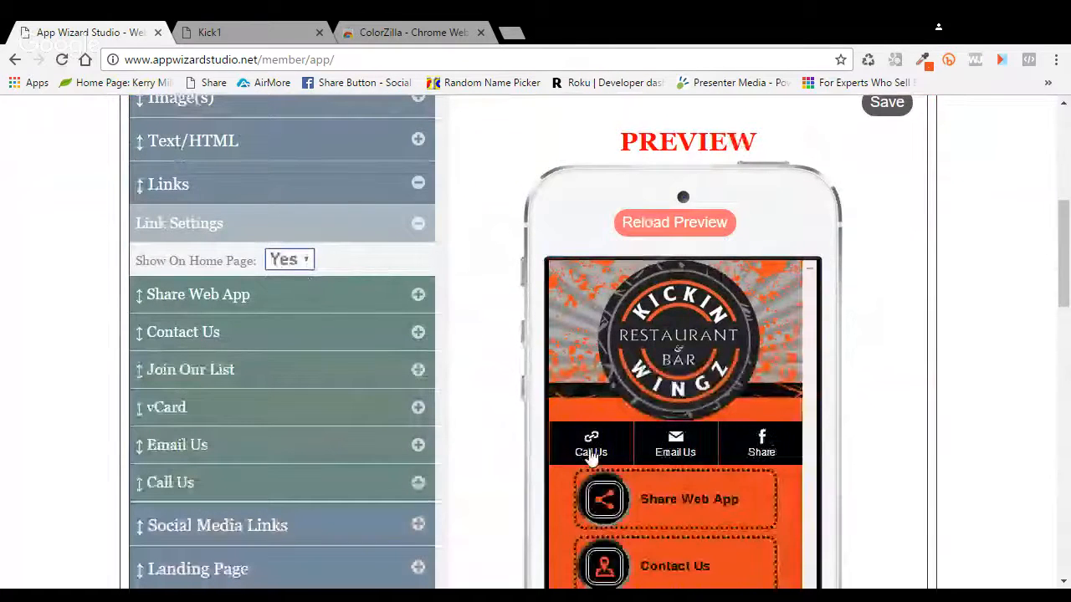
# Step: Briefly switch the Call Us link's Show option to Yes, then return it to No
pyautogui.scroll(-2, 590, 456)
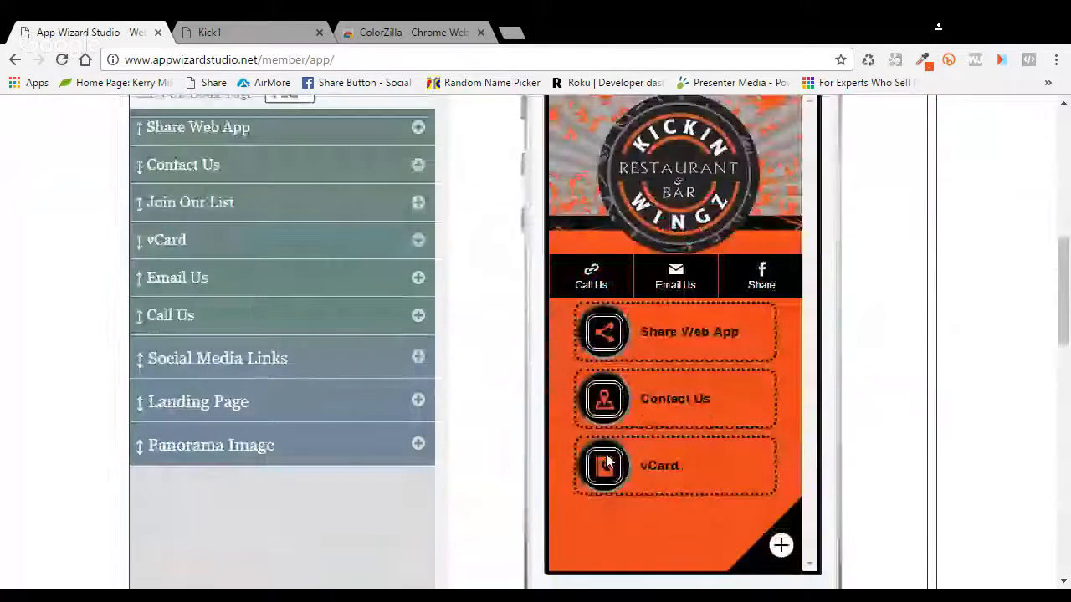
pyautogui.click(419, 318)
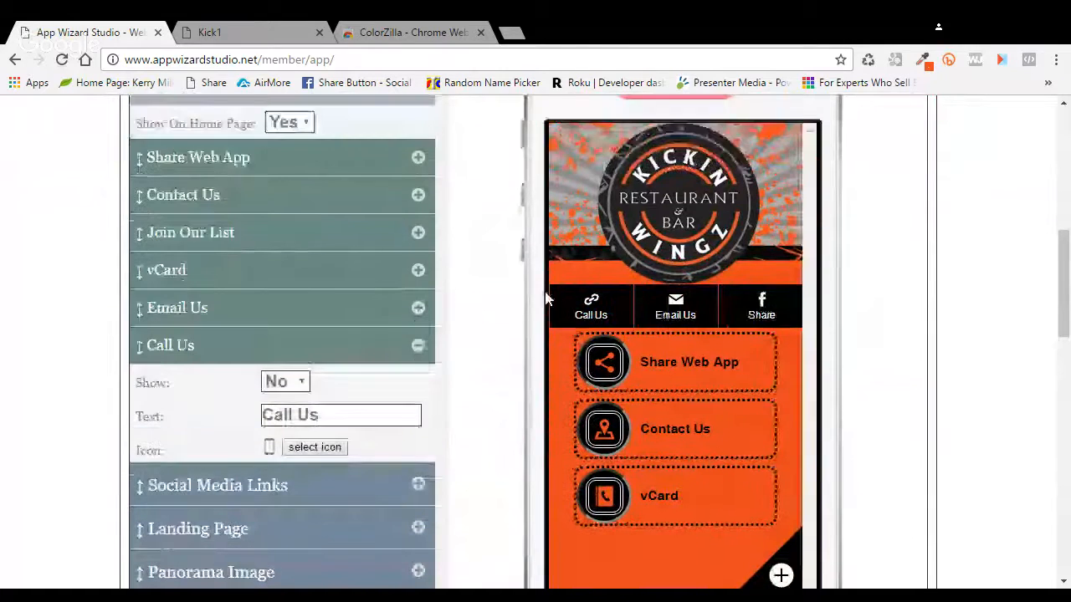
pyautogui.scroll(1, 546, 298)
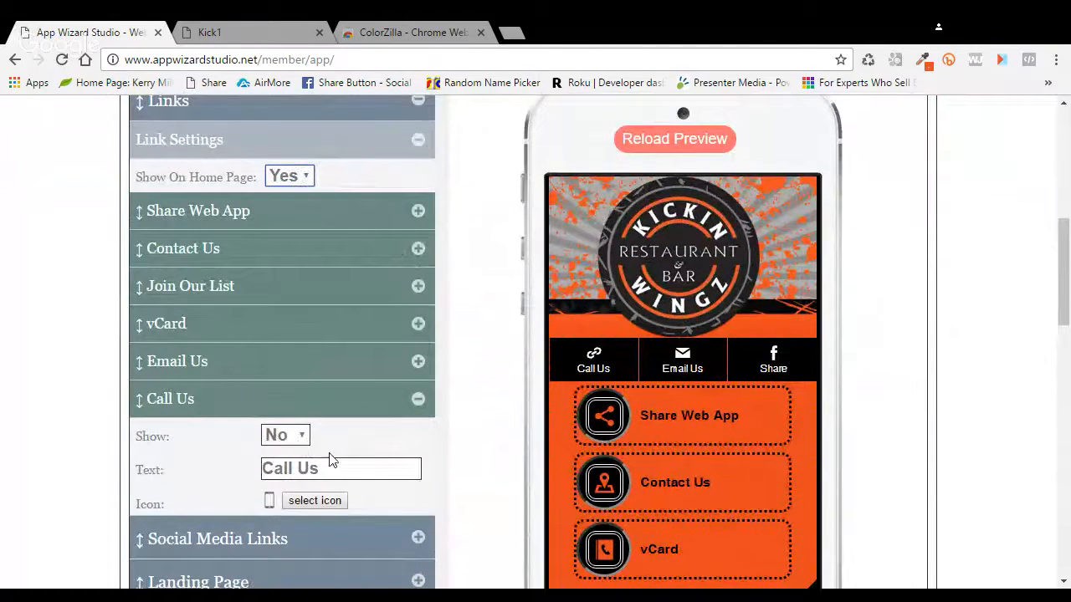
pyautogui.click(304, 439)
pyautogui.press('Up')
pyautogui.scroll(-1, 502, 410)
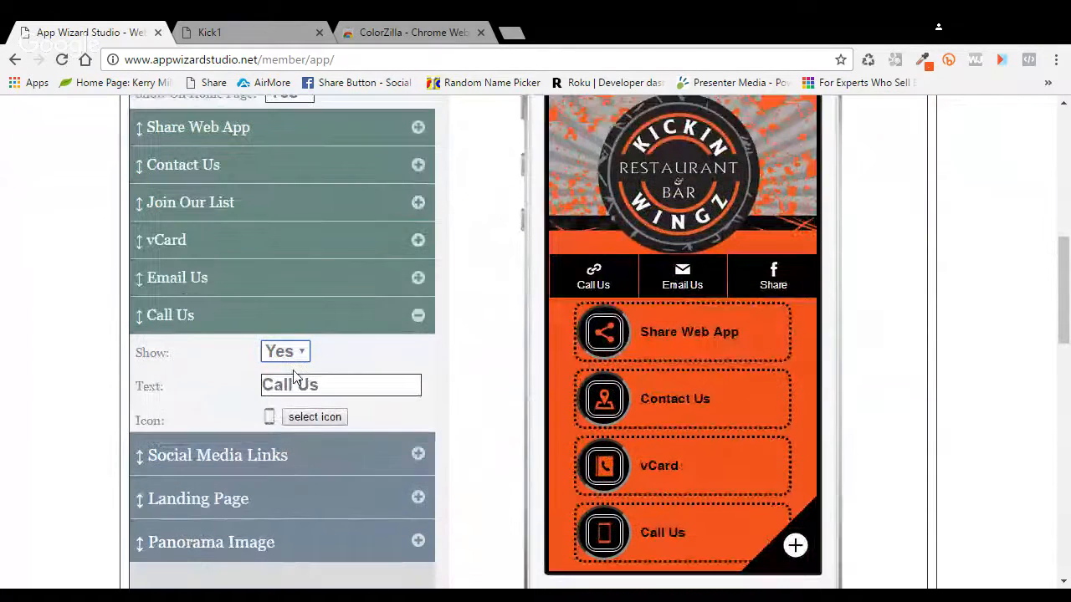
pyautogui.press('Down')
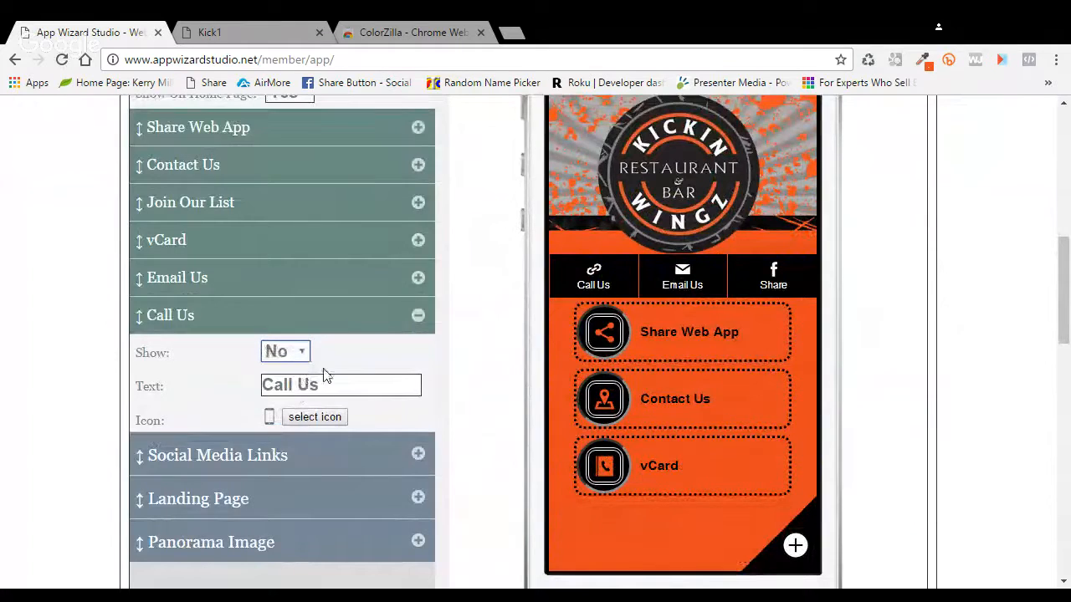
pyautogui.scroll(2, 449, 376)
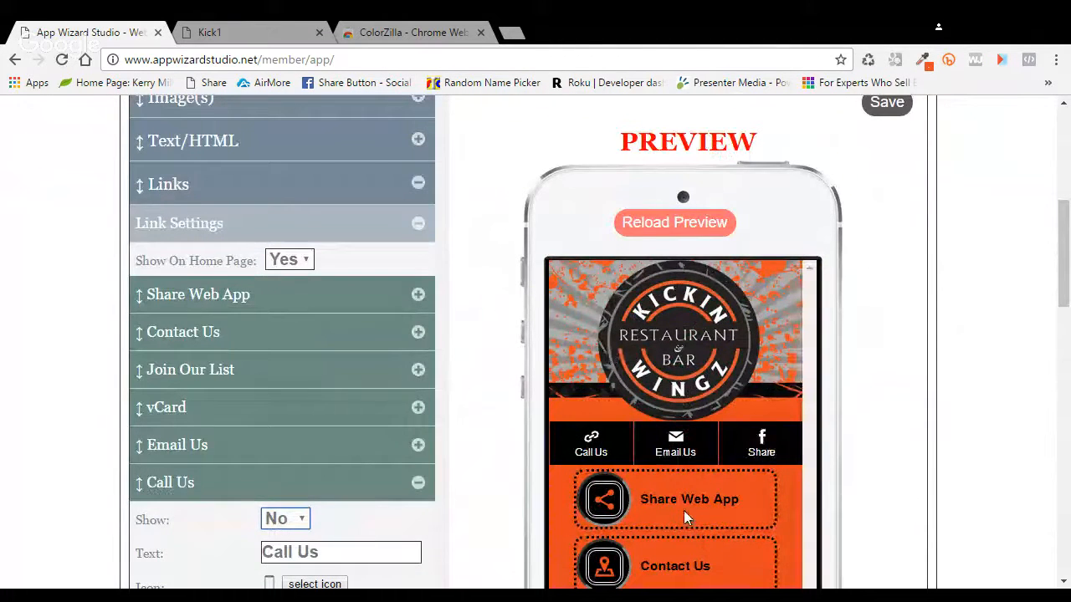
pyautogui.scroll(-2, 684, 511)
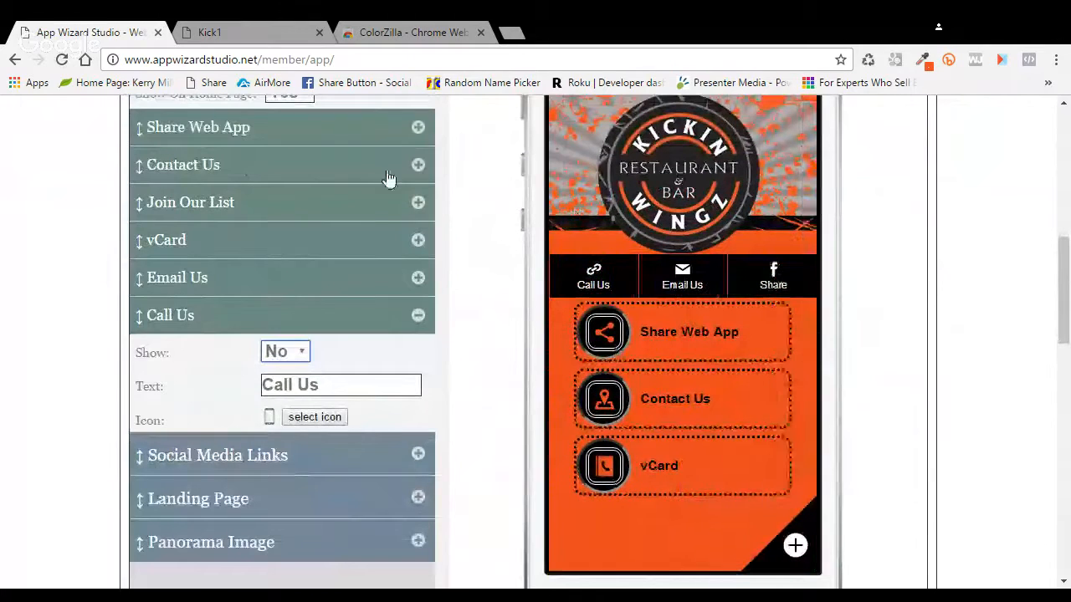
pyautogui.scroll(1, 467, 199)
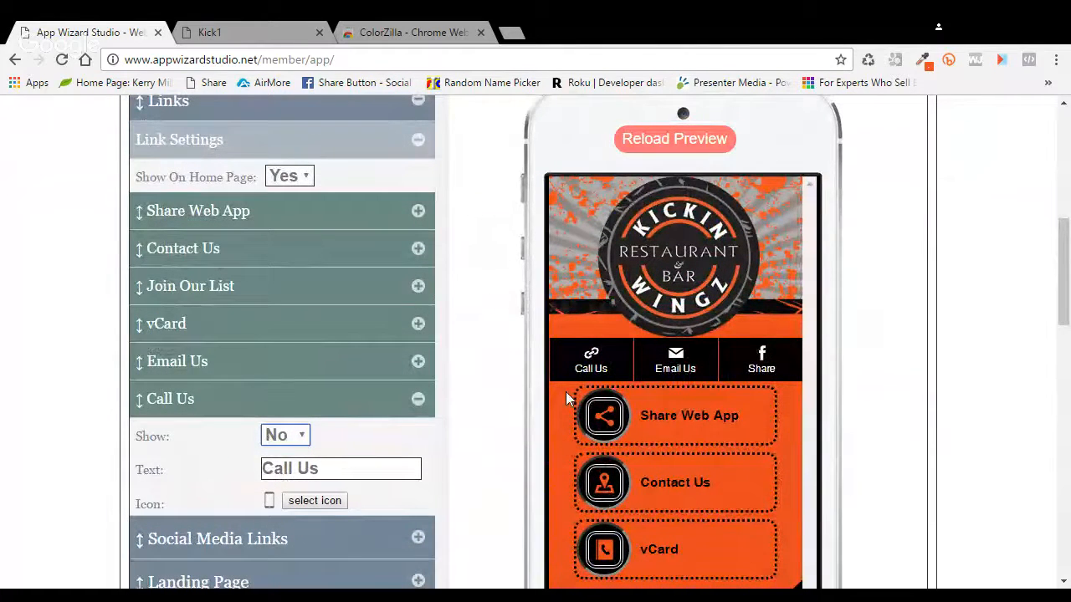
# Step: Turn the home page link buttons off and back on, leaving Show On Home Page at Yes
pyautogui.click(285, 219)
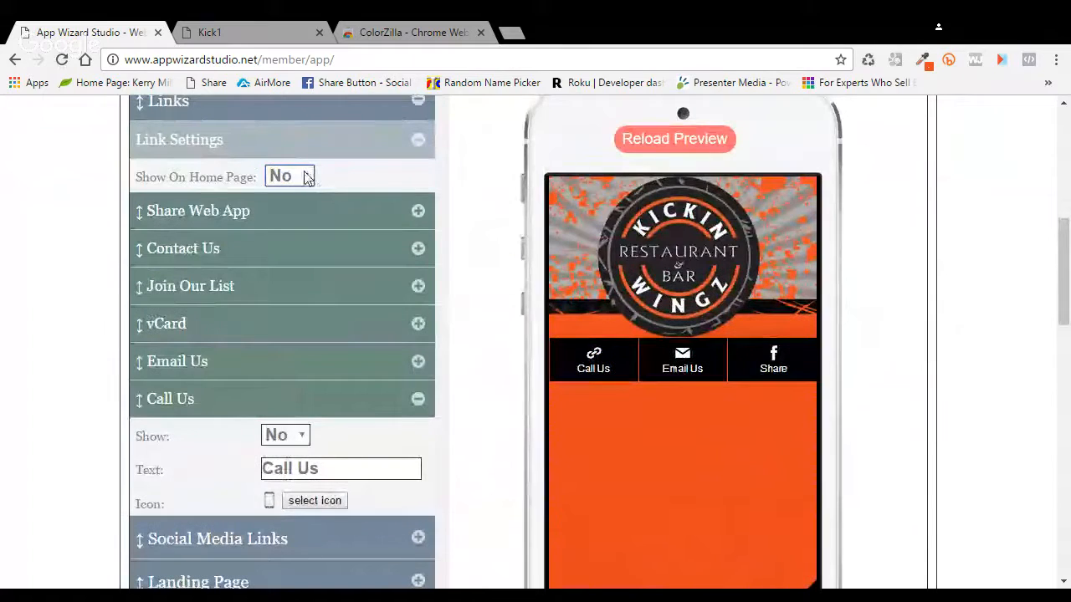
pyautogui.click(306, 175)
pyautogui.click(295, 190)
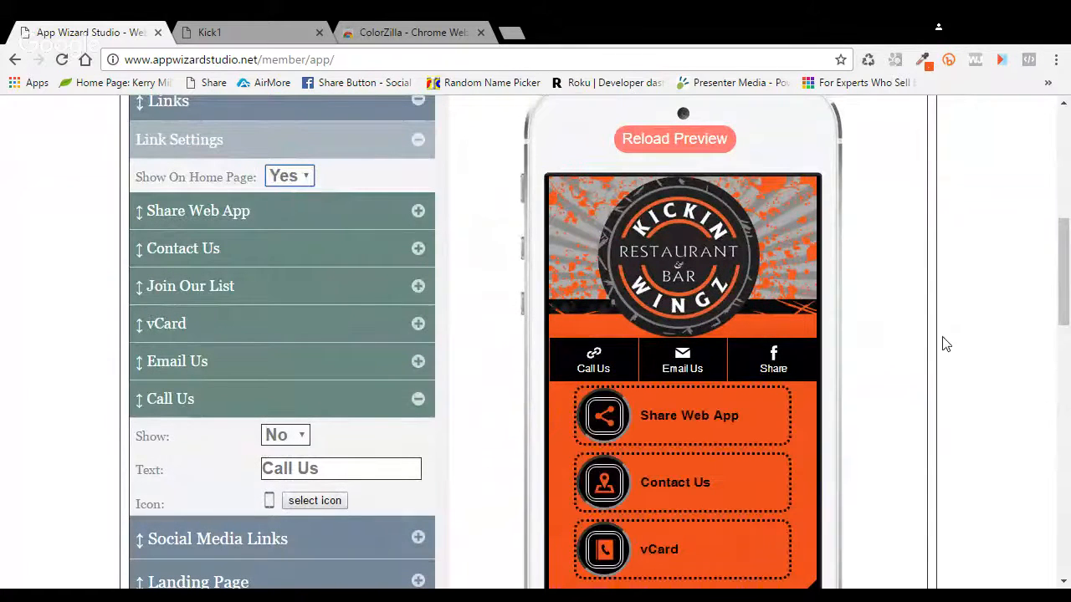
pyautogui.scroll(2, 915, 342)
# Step: Save the home page and check that Share Web App, Contact Us and vCard are listed
pyautogui.click(900, 194)
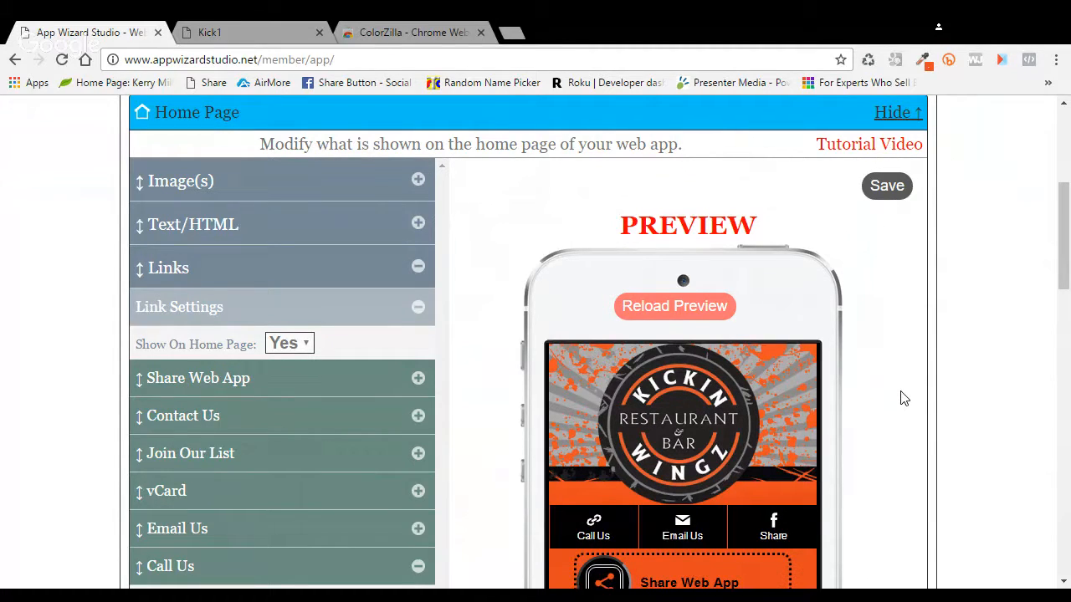
pyautogui.scroll(-2, 966, 363)
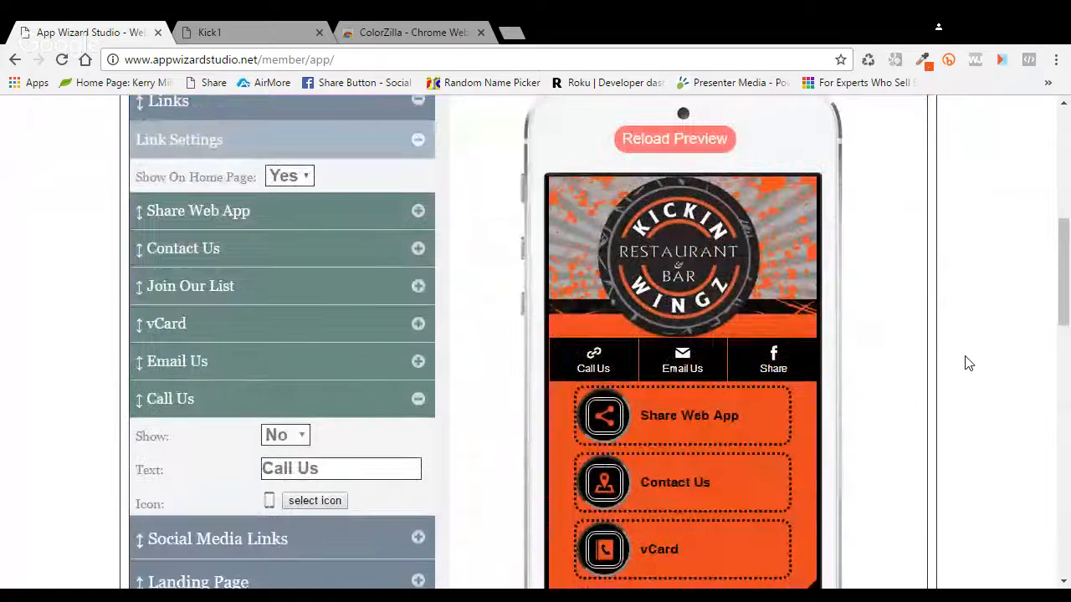
pyautogui.scroll(-1, 967, 363)
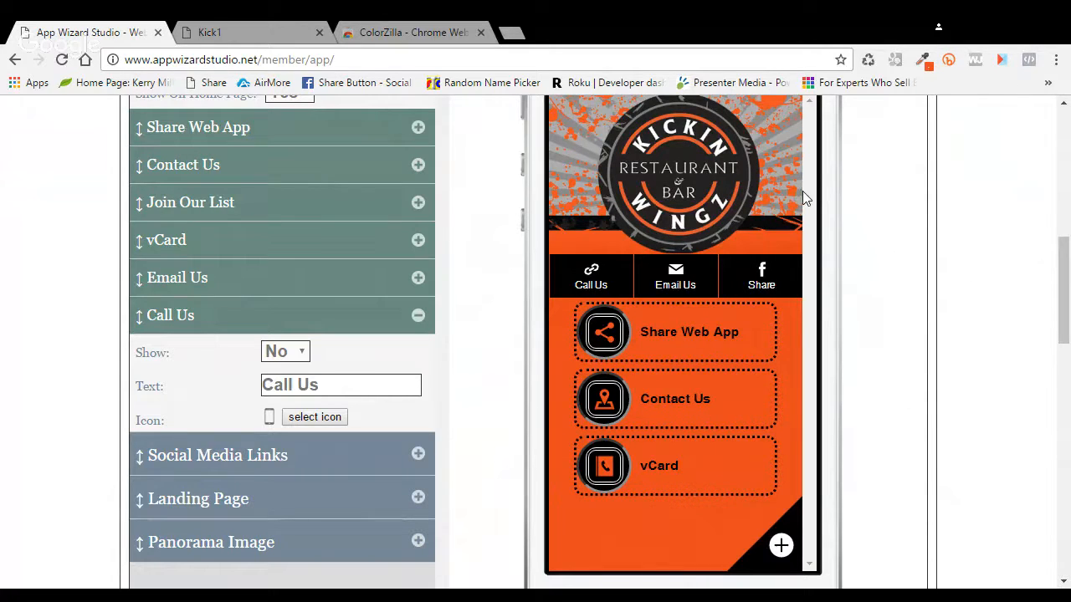
# Step: Find the Call Us link in the Links list and change its Show setting from No to Yes
pyautogui.scroll(-1, 853, 343)
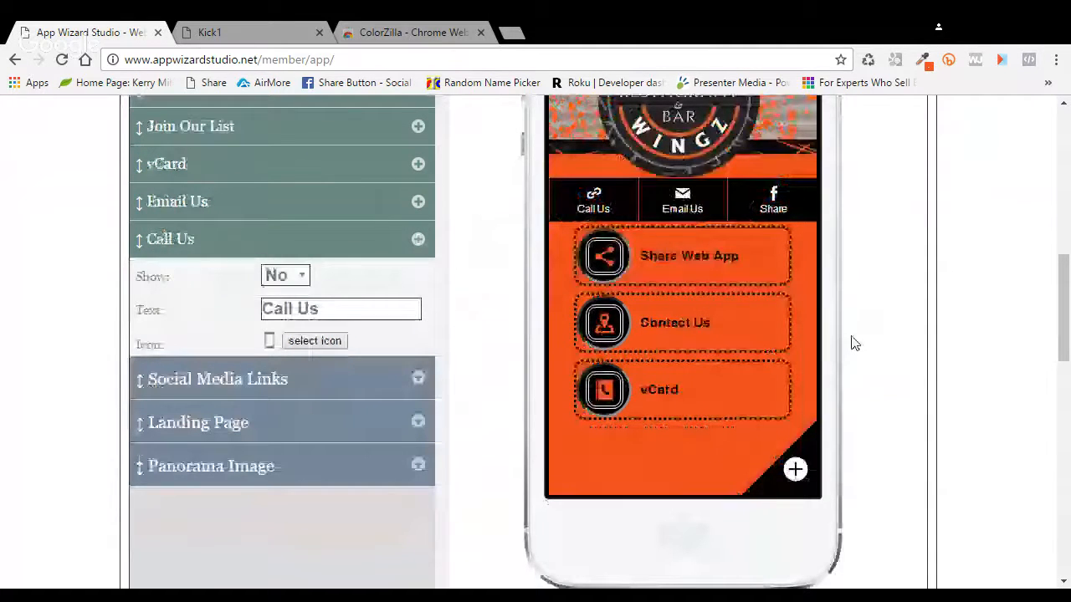
pyautogui.scroll(1, 853, 343)
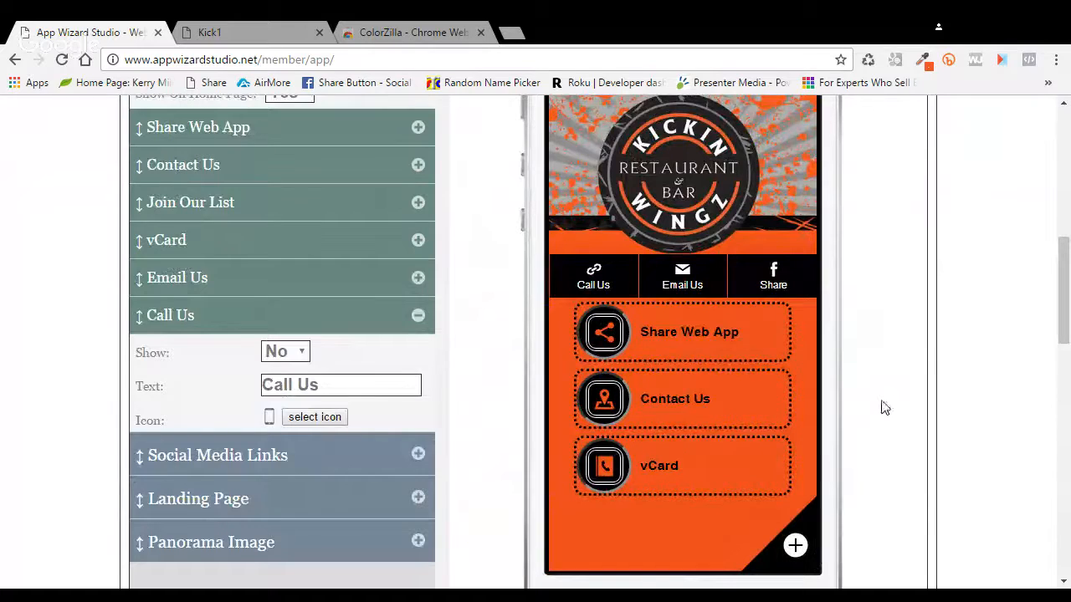
pyautogui.scroll(-1, 885, 407)
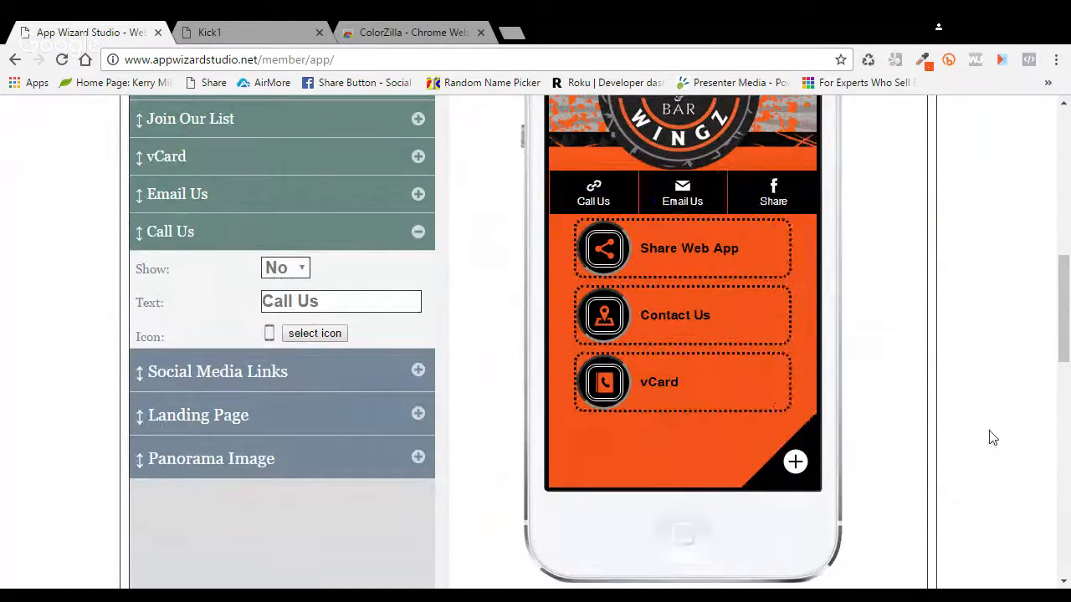
pyautogui.scroll(1, 962, 438)
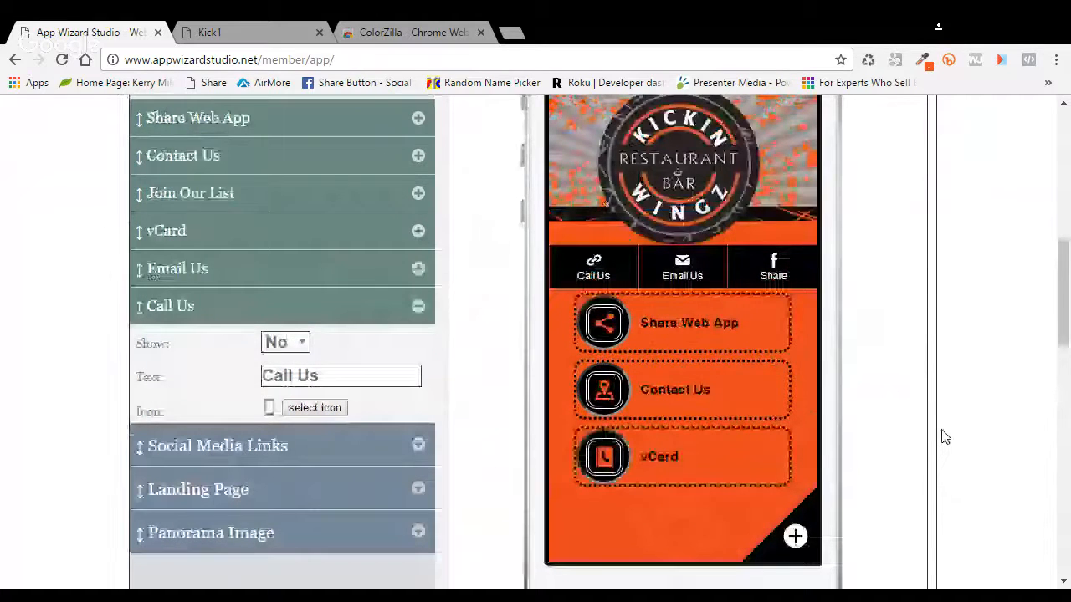
pyautogui.scroll(2, 945, 437)
pyautogui.scroll(-1, 861, 251)
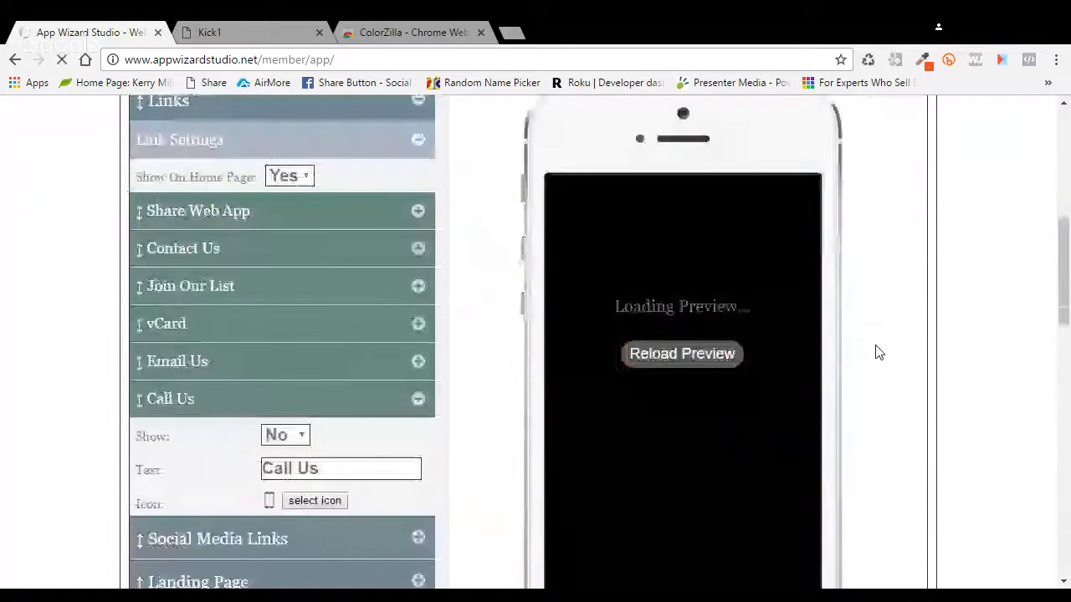
pyautogui.scroll(-1, 895, 354)
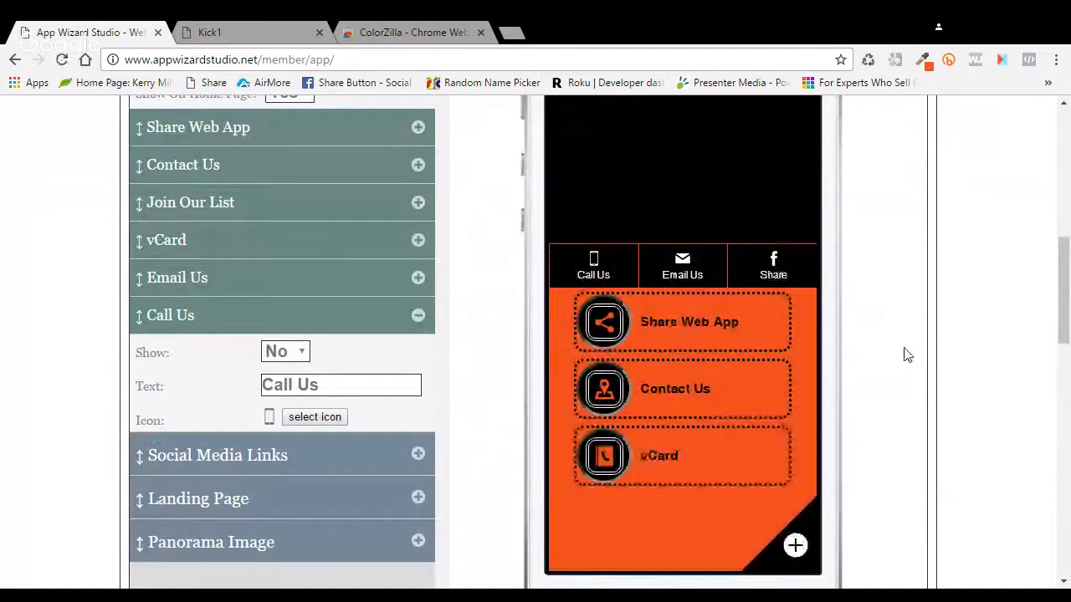
pyautogui.scroll(-1, 907, 356)
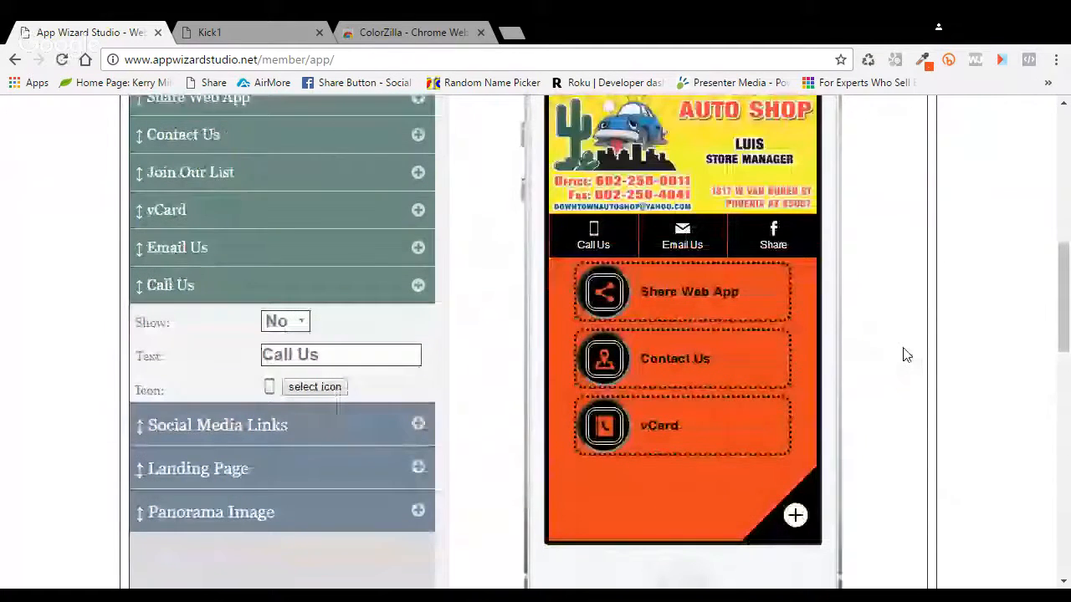
pyautogui.scroll(-2, 903, 356)
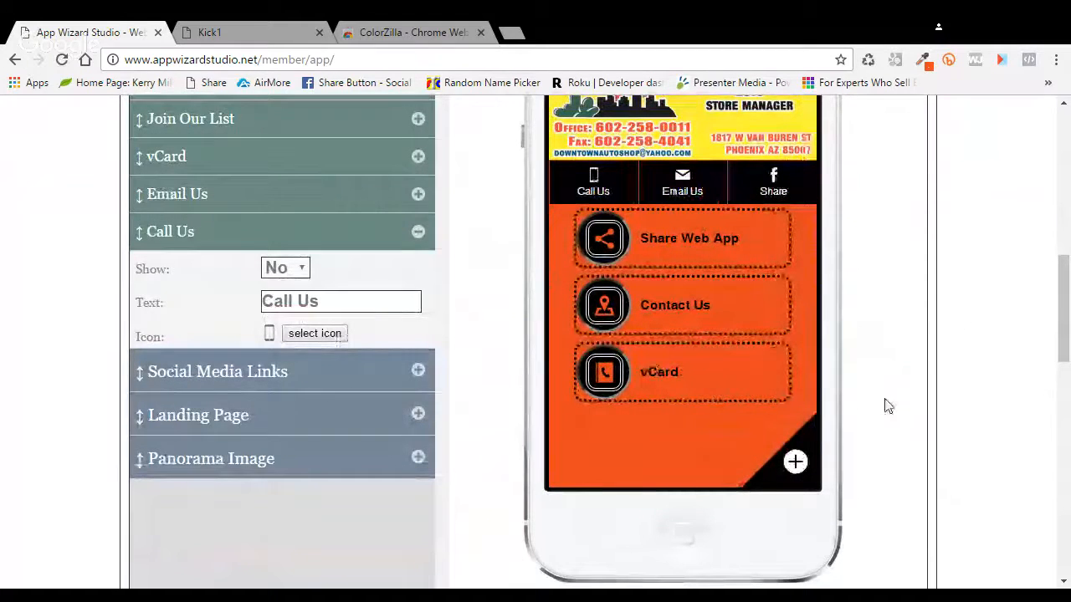
pyautogui.scroll(2, 888, 405)
pyautogui.scroll(2, 888, 406)
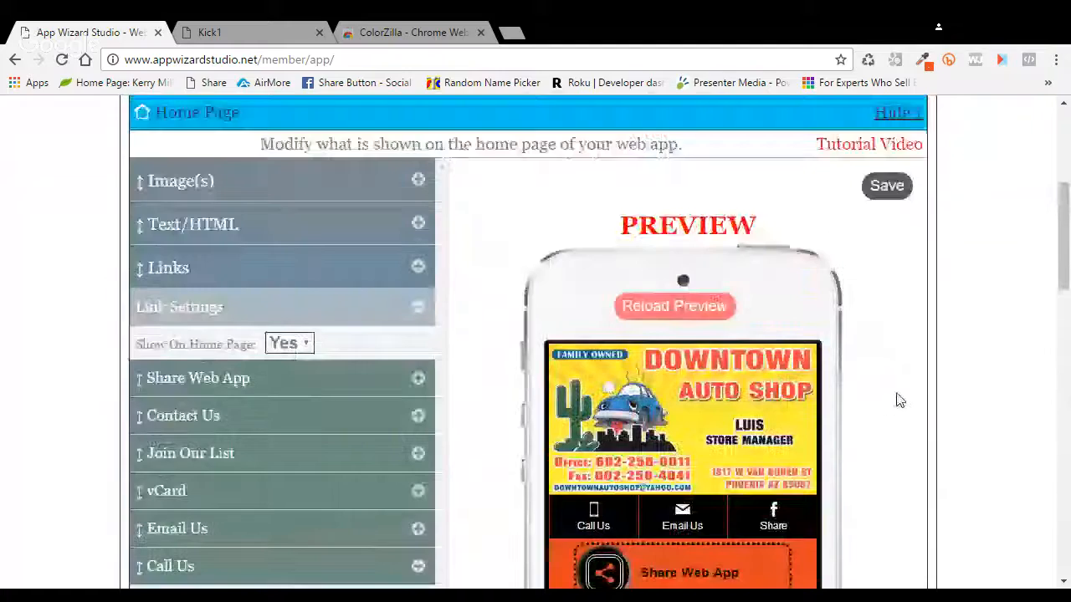
pyautogui.scroll(2, 897, 398)
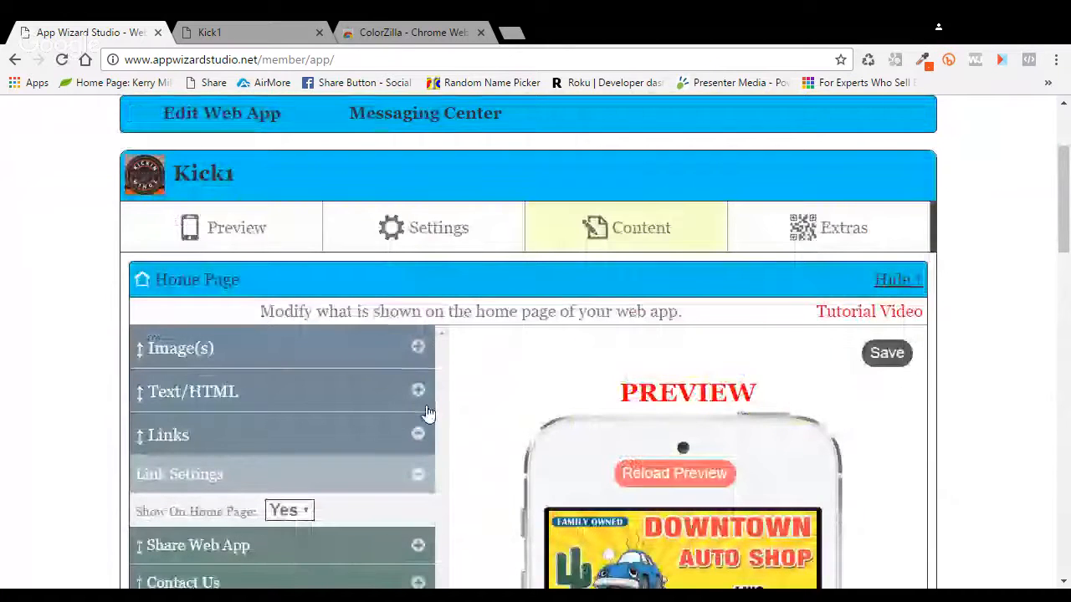
pyautogui.scroll(-3, 437, 402)
pyautogui.scroll(-1, 436, 402)
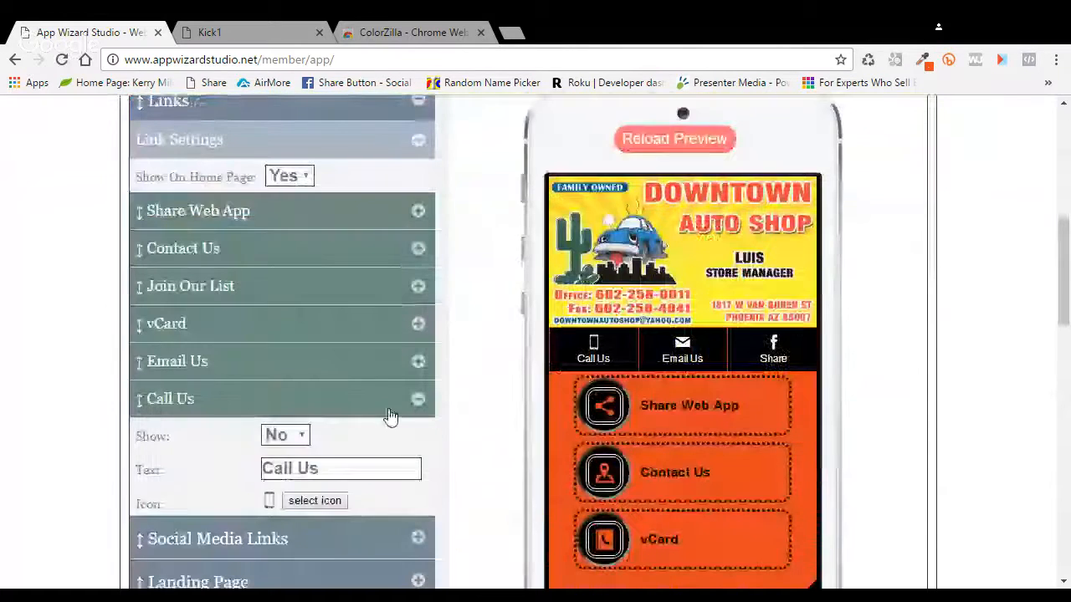
pyautogui.click(294, 450)
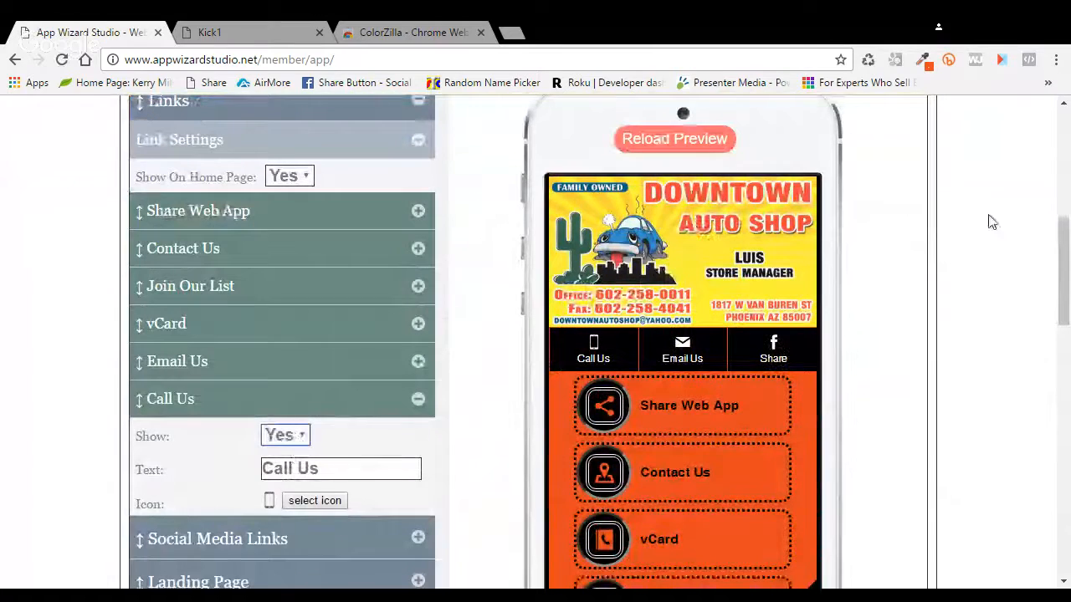
# Step: Scroll back to the top of the home page editor and open the Preview tab
pyautogui.scroll(-1, 931, 240)
pyautogui.scroll(-2, 931, 241)
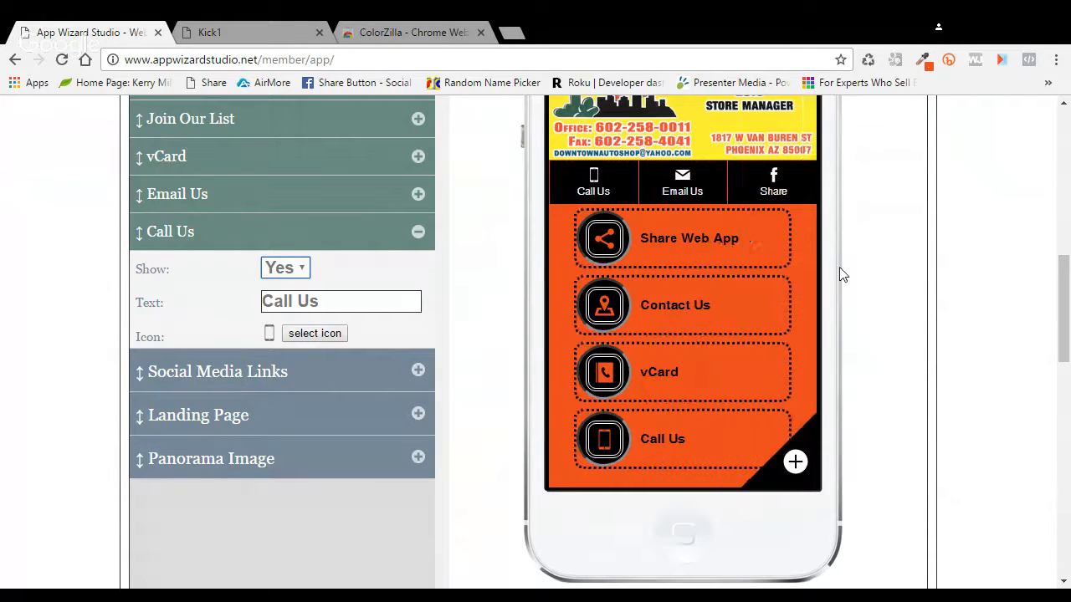
pyautogui.scroll(1, 859, 292)
pyautogui.scroll(2, 859, 292)
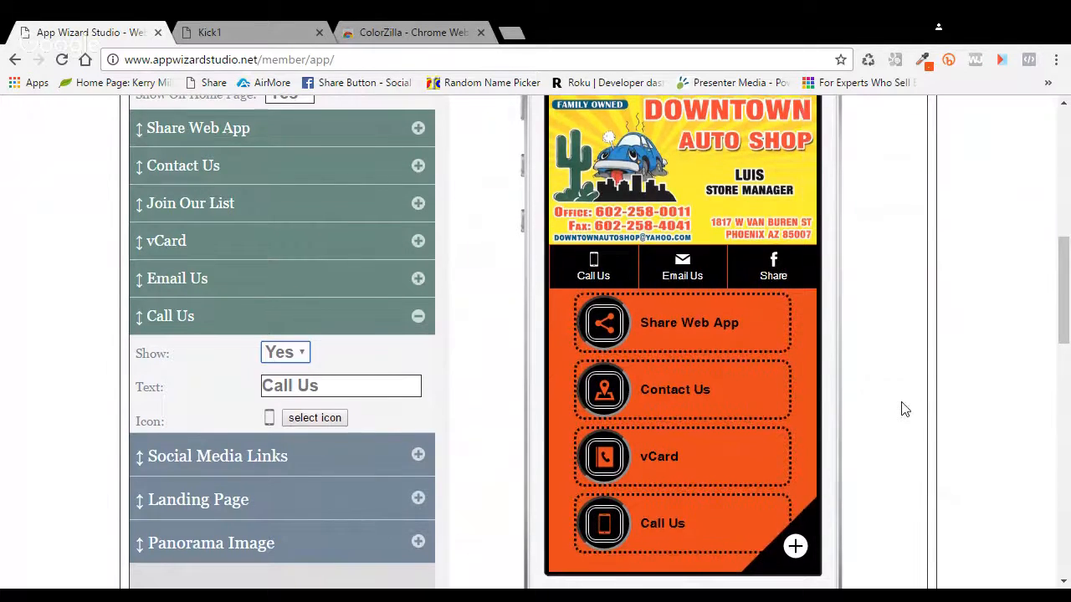
pyautogui.scroll(1, 899, 414)
pyautogui.scroll(-3, 882, 425)
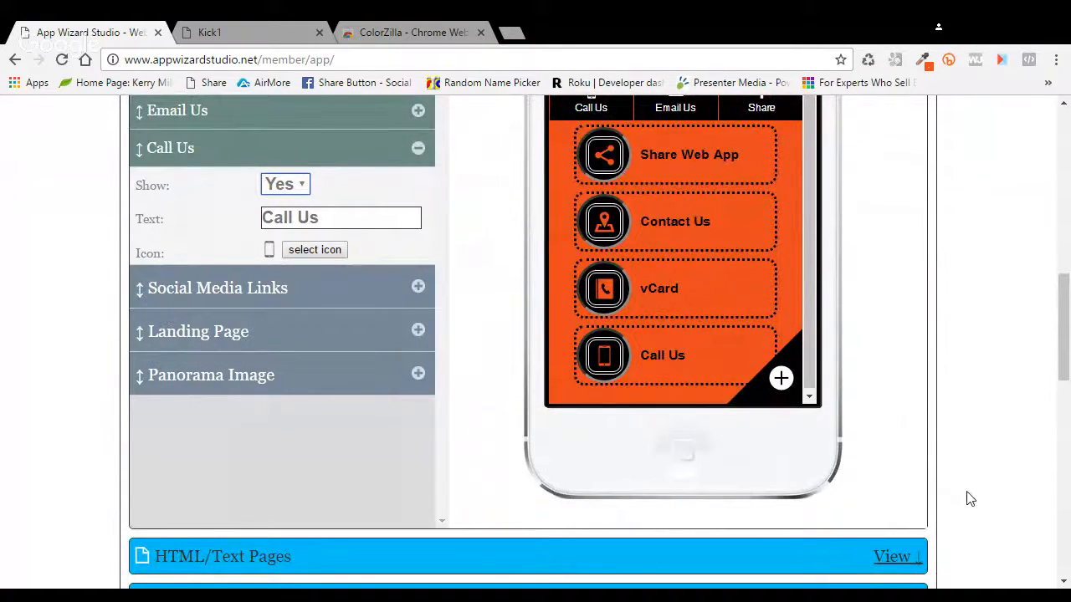
pyautogui.scroll(2, 889, 476)
pyautogui.scroll(10, 889, 475)
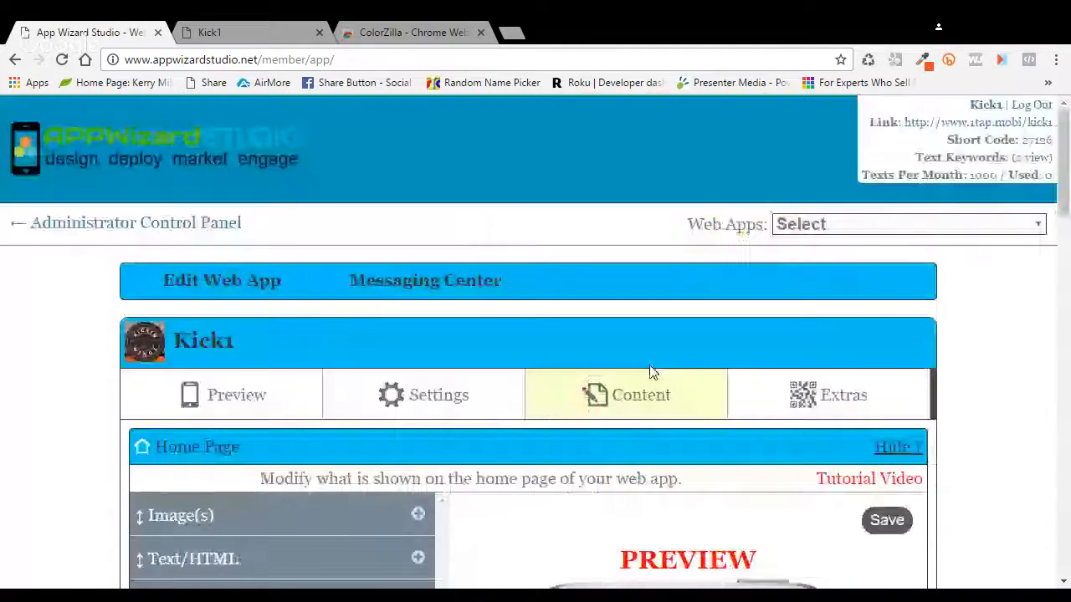
pyautogui.click(233, 390)
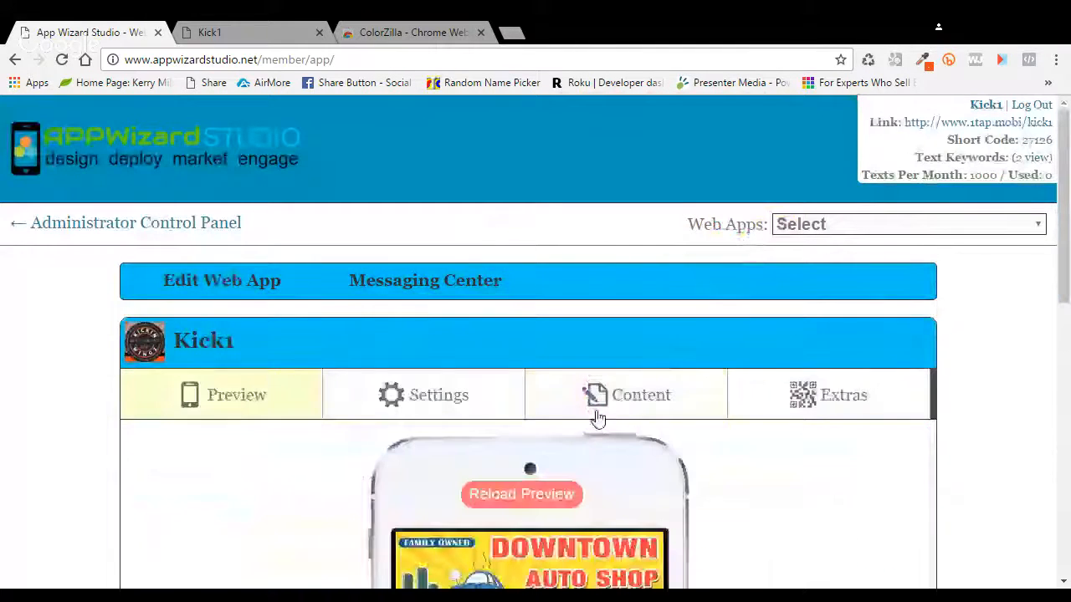
# Step: Reload the phone preview and scroll through the Share Web App, Contact Us and vCard buttons
pyautogui.click(513, 495)
pyautogui.scroll(-7, 764, 471)
pyautogui.scroll(-1, 766, 473)
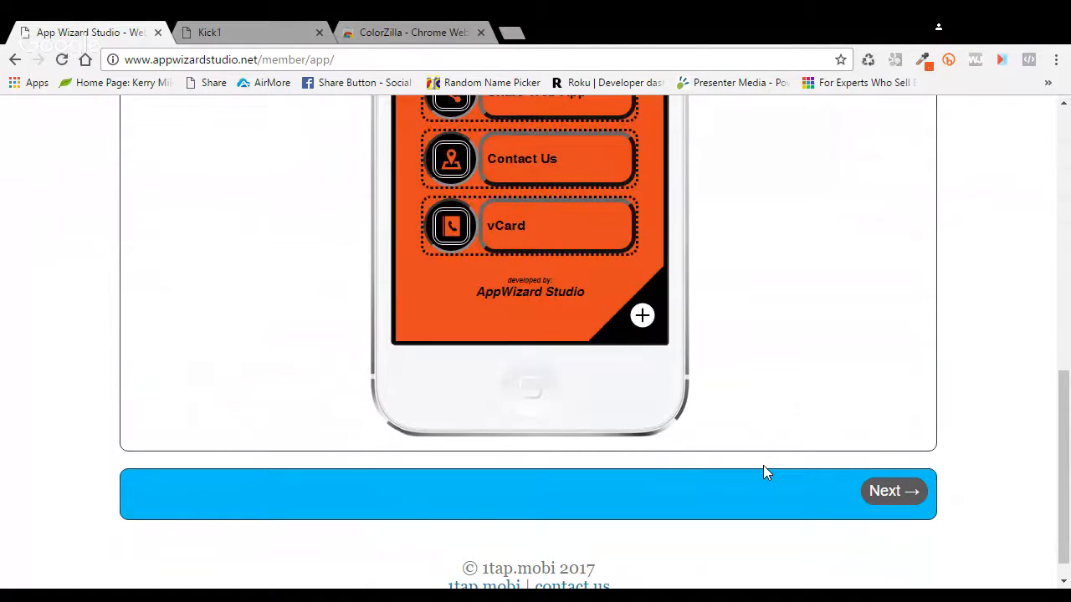
pyautogui.scroll(1, 763, 471)
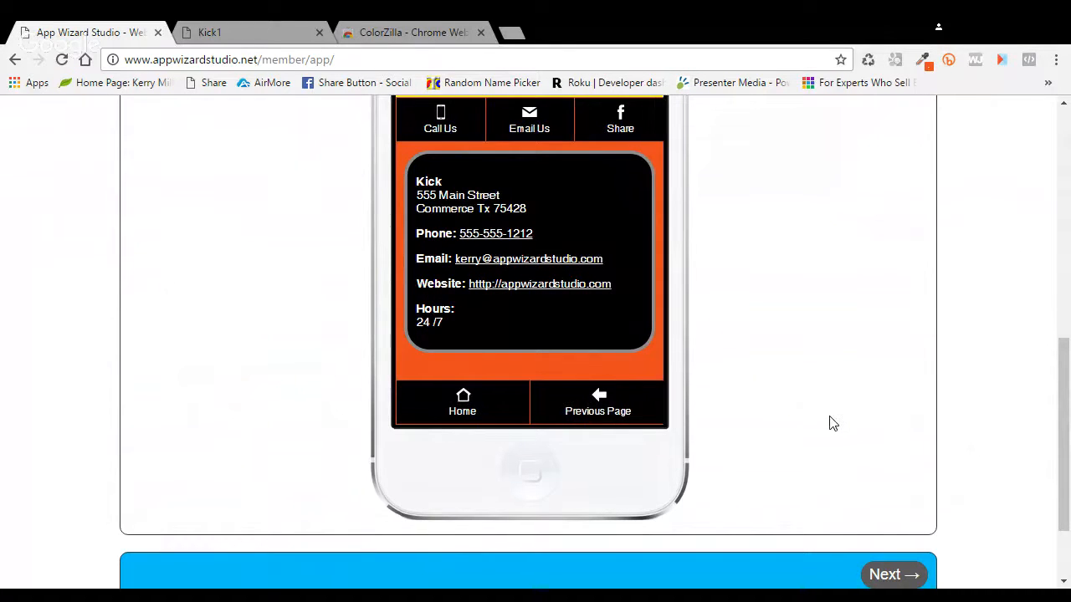
pyautogui.scroll(1, 829, 424)
pyautogui.scroll(1, 829, 423)
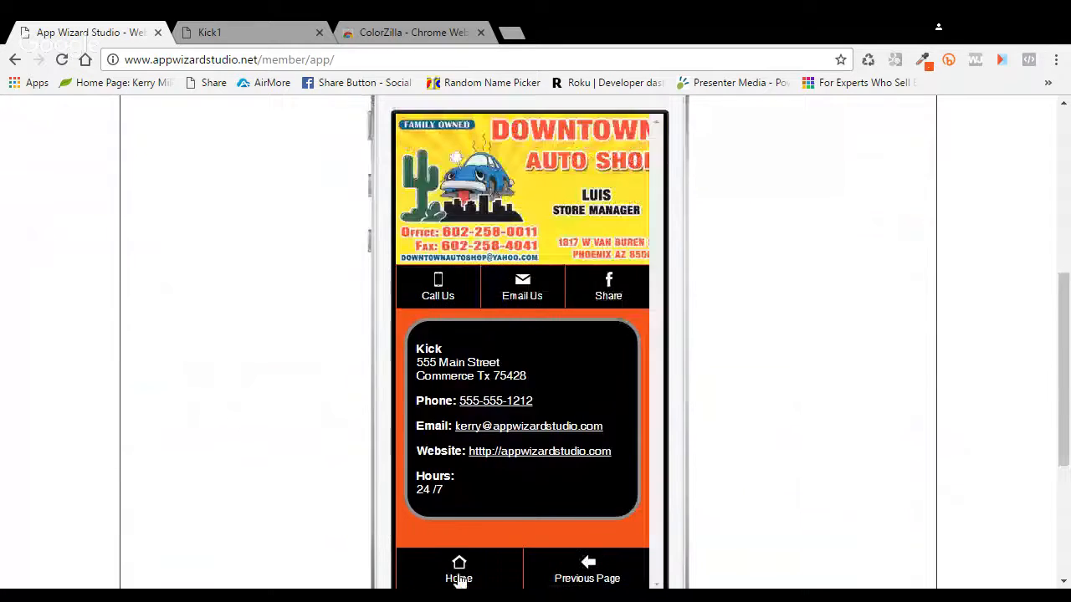
pyautogui.scroll(-2, 739, 406)
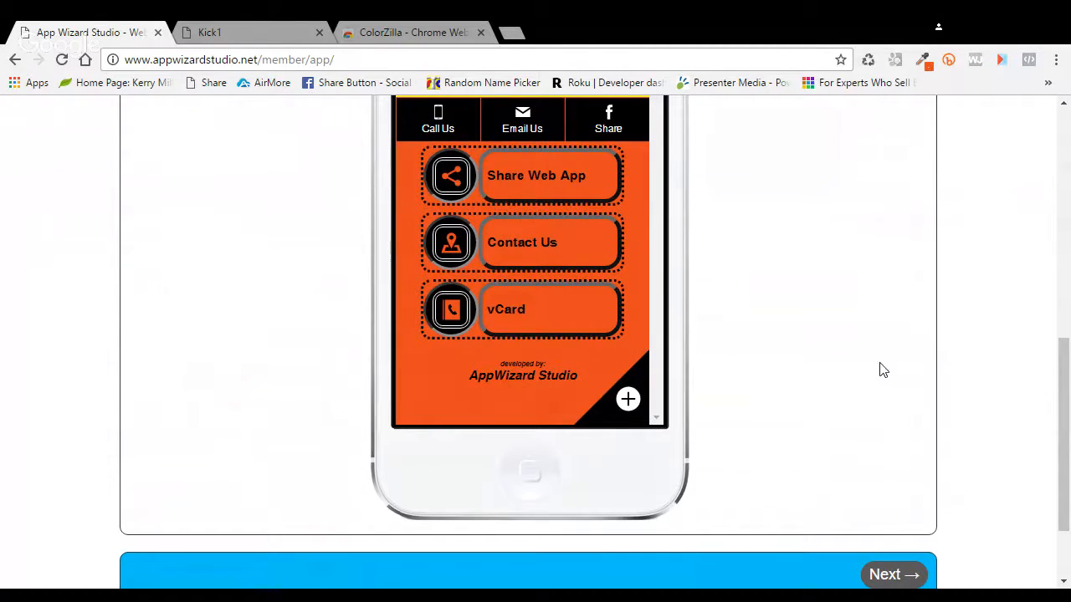
pyautogui.scroll(1, 777, 361)
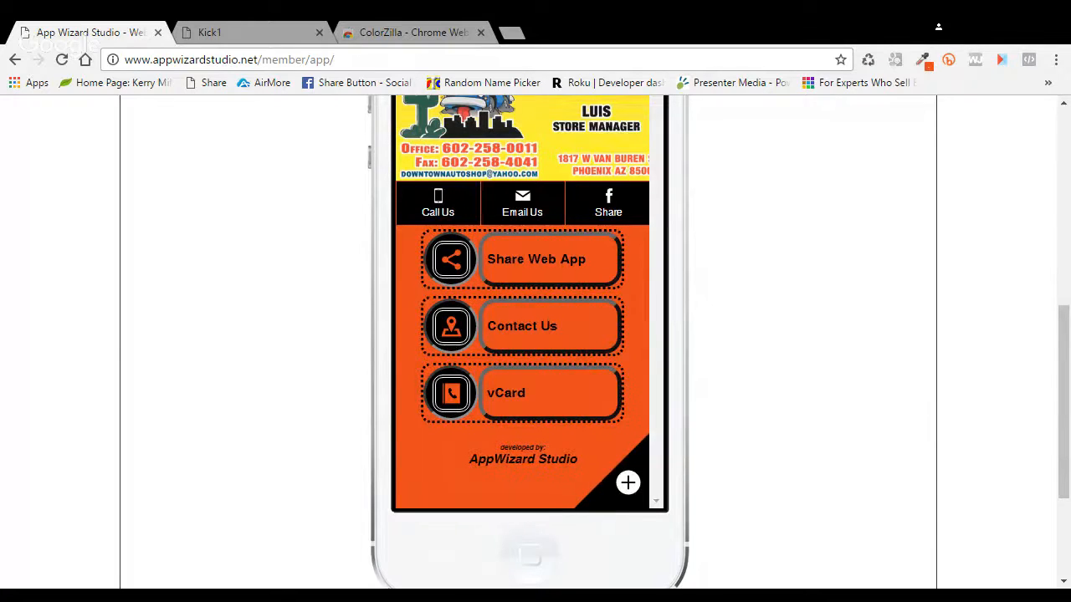
pyautogui.scroll(2, 529, 334)
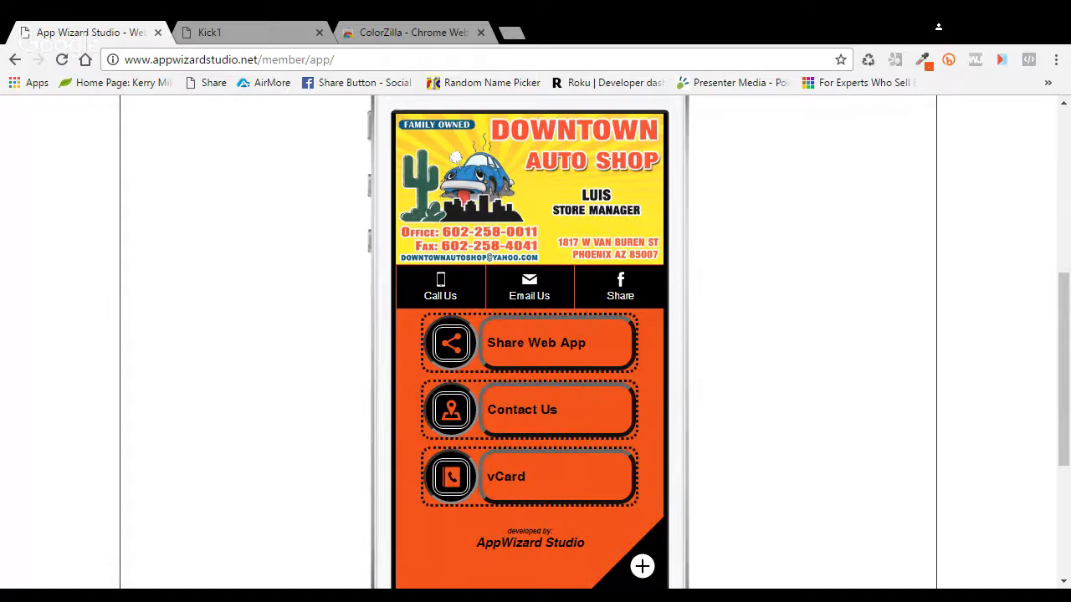
pyautogui.scroll(1, 528, 342)
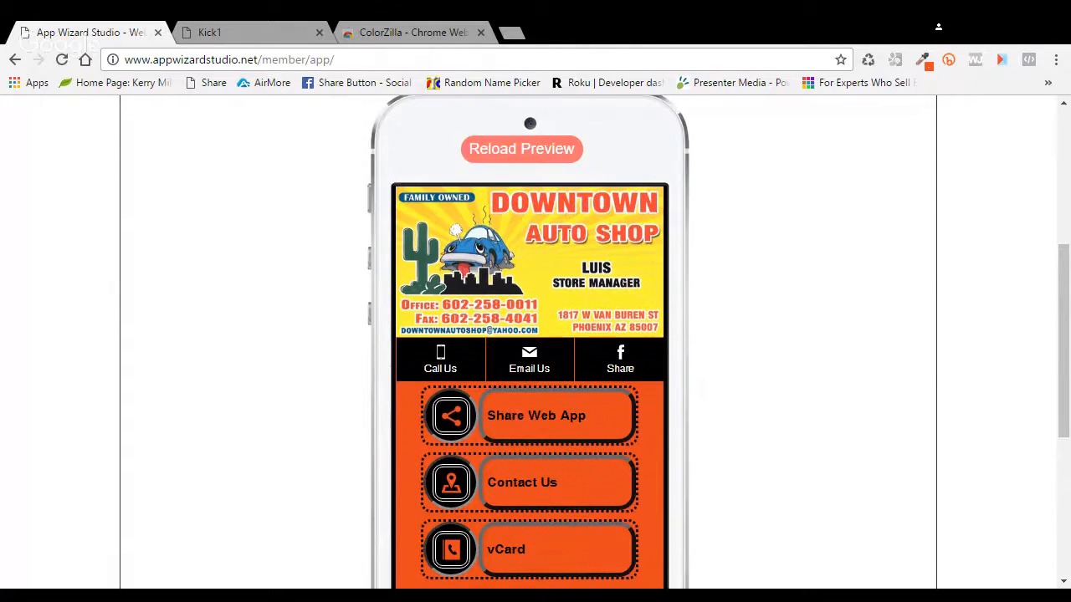
pyautogui.scroll(1, 527, 343)
pyautogui.scroll(-2, 527, 342)
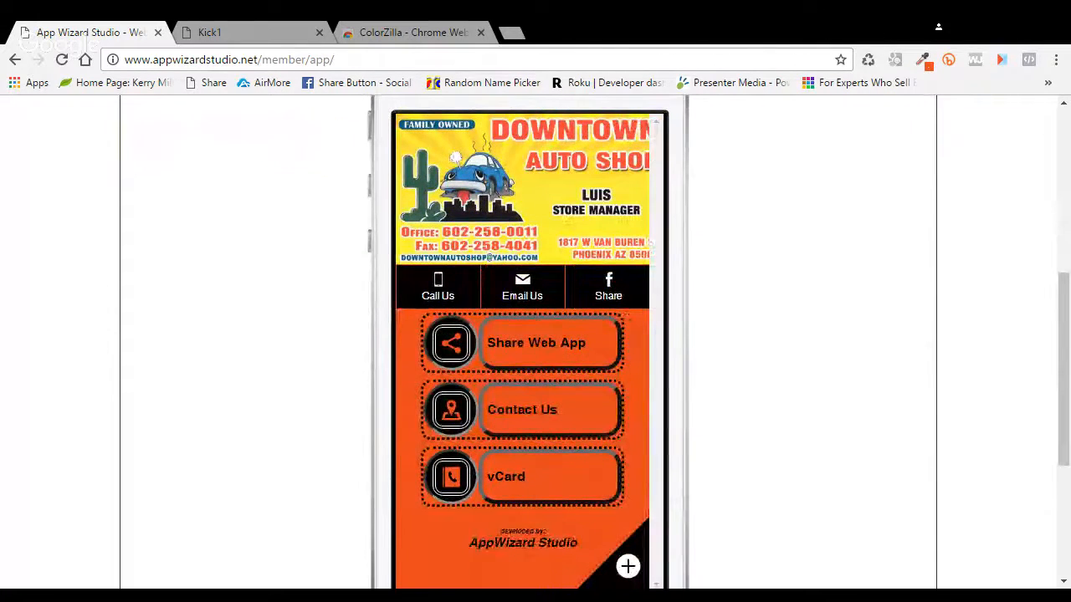
pyautogui.scroll(1, 528, 342)
pyautogui.scroll(-1, 527, 342)
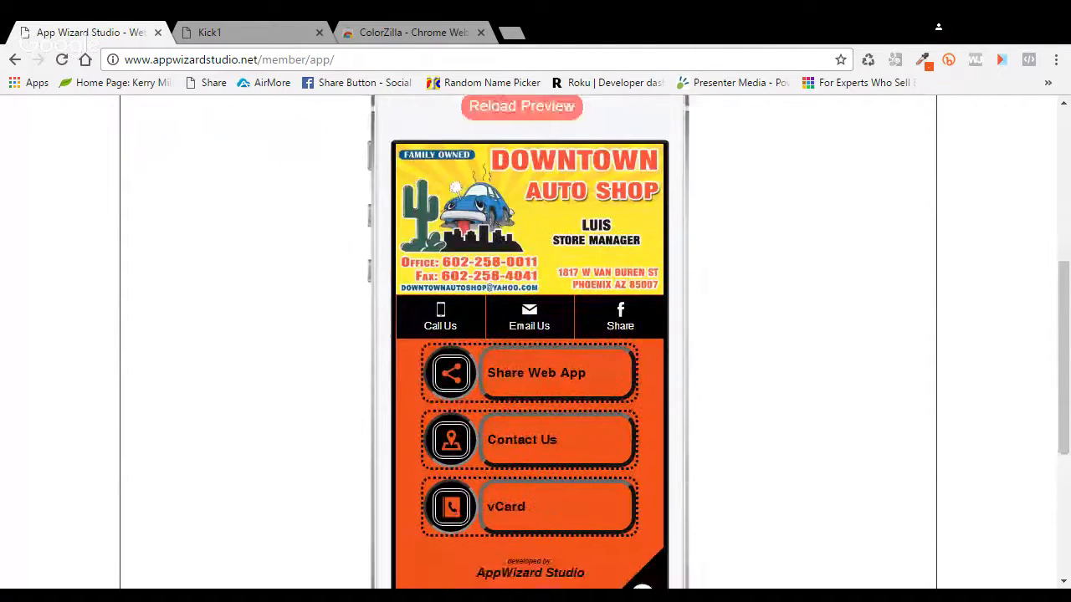
pyautogui.scroll(2, 528, 342)
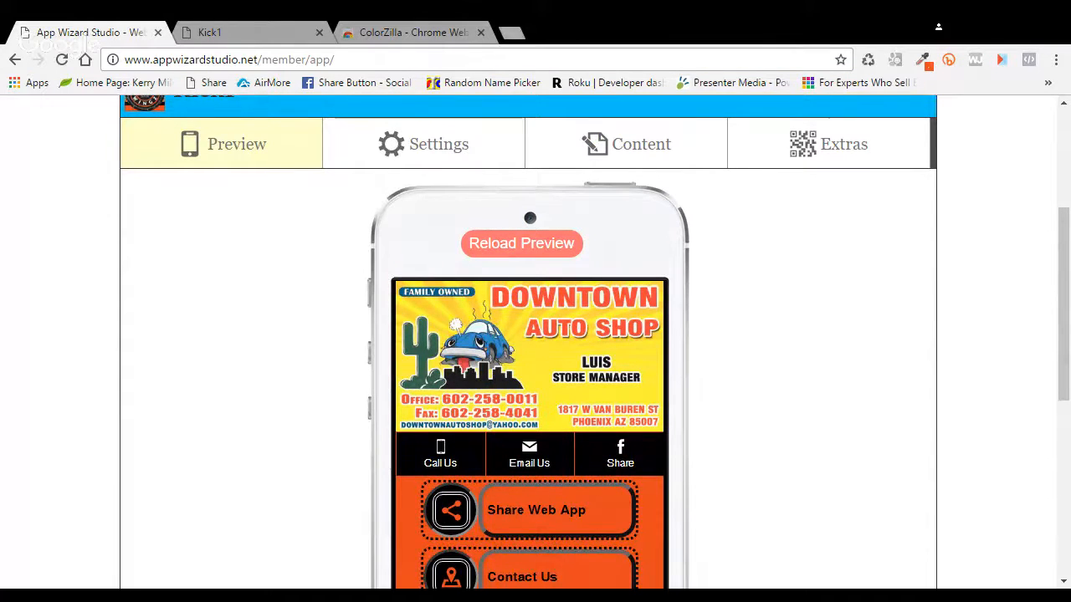
# Step: Open a new Chrome tab and go to appwizardstudio.com
pyautogui.click(512, 34)
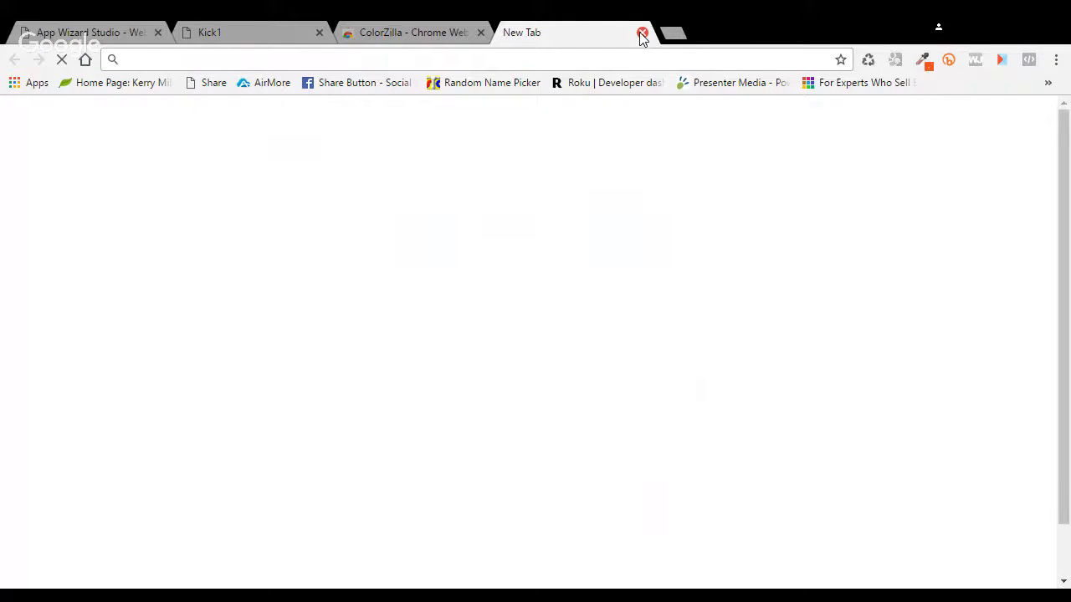
pyautogui.write('appwiz')
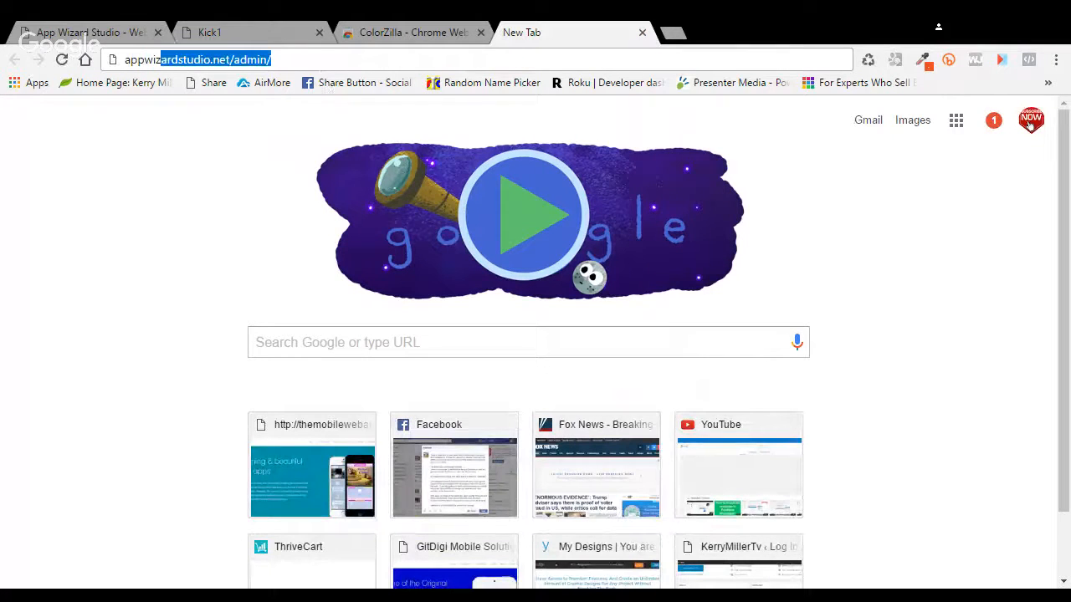
pyautogui.write('ardstud')
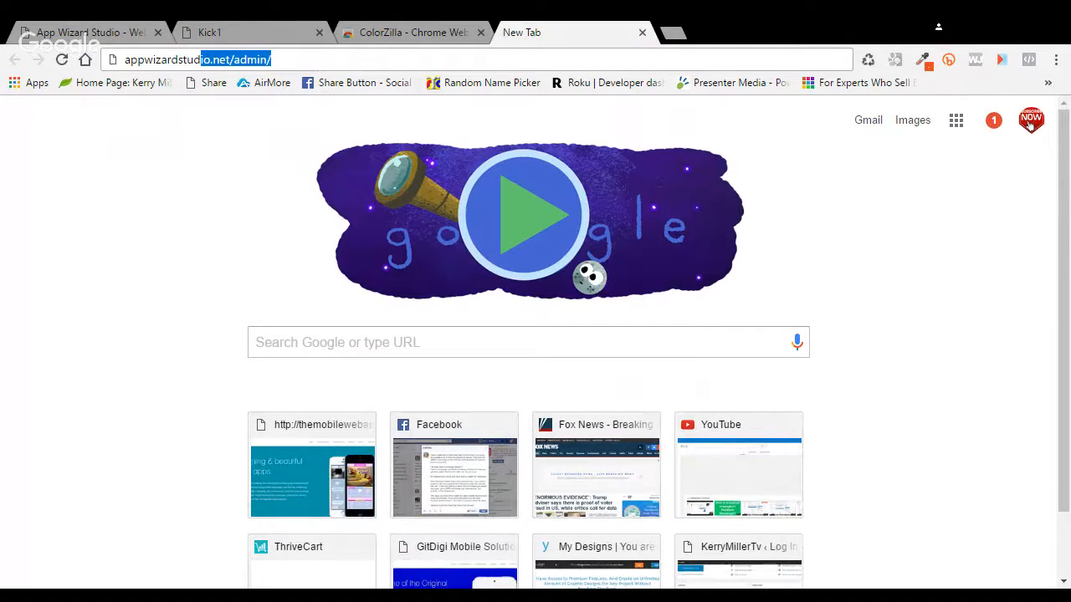
pyautogui.write('io.com')
pyautogui.press('Return')
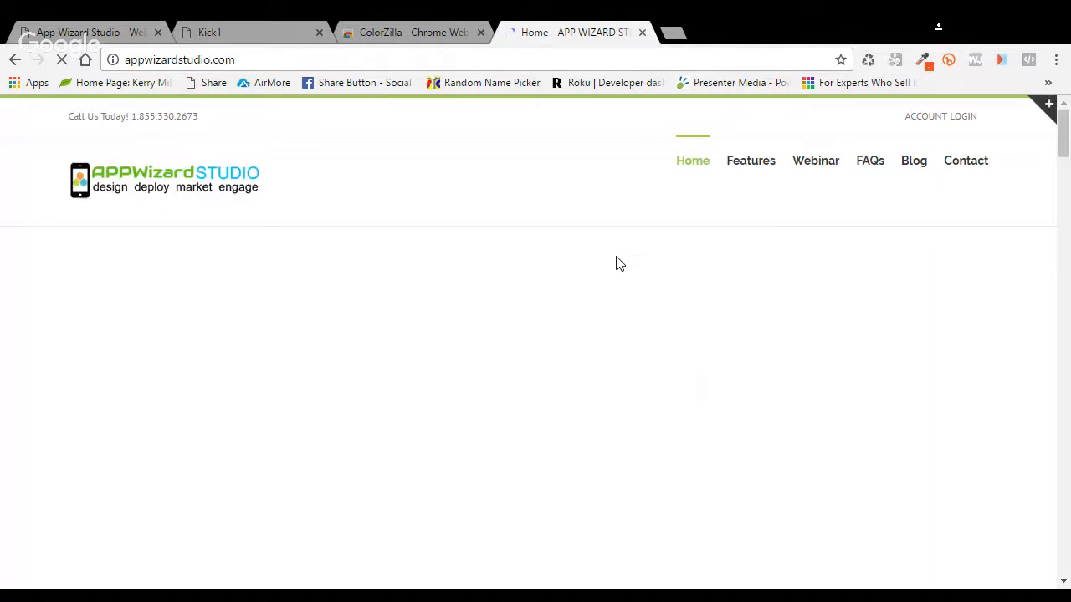
# Step: Scroll down the homepage and select the entire red 'All Packages come with' banner text
pyautogui.scroll(-3, 603, 306)
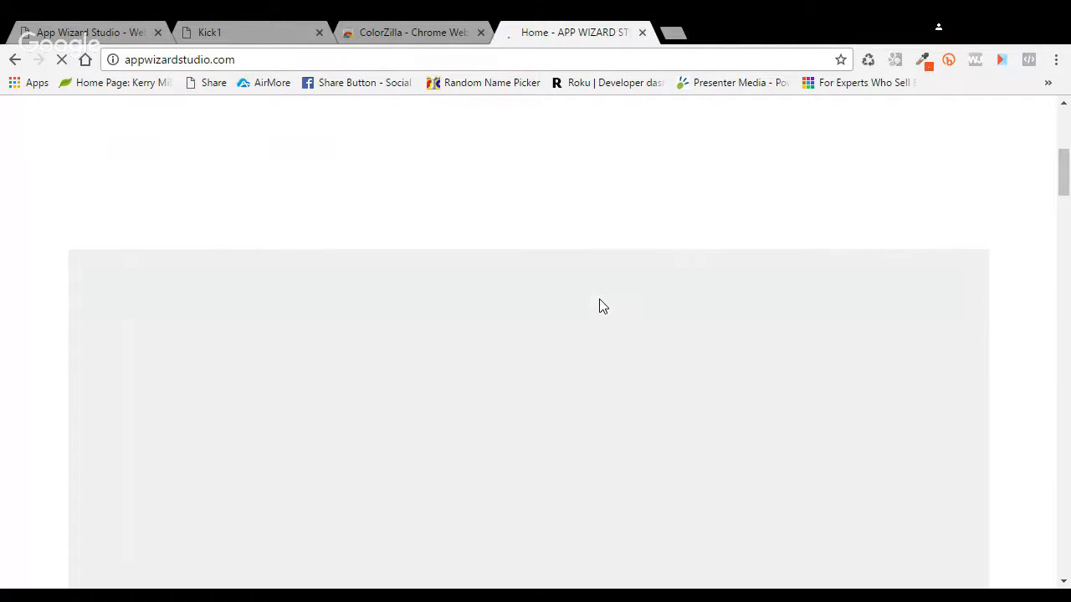
pyautogui.scroll(-10, 603, 306)
pyautogui.scroll(-12, 600, 306)
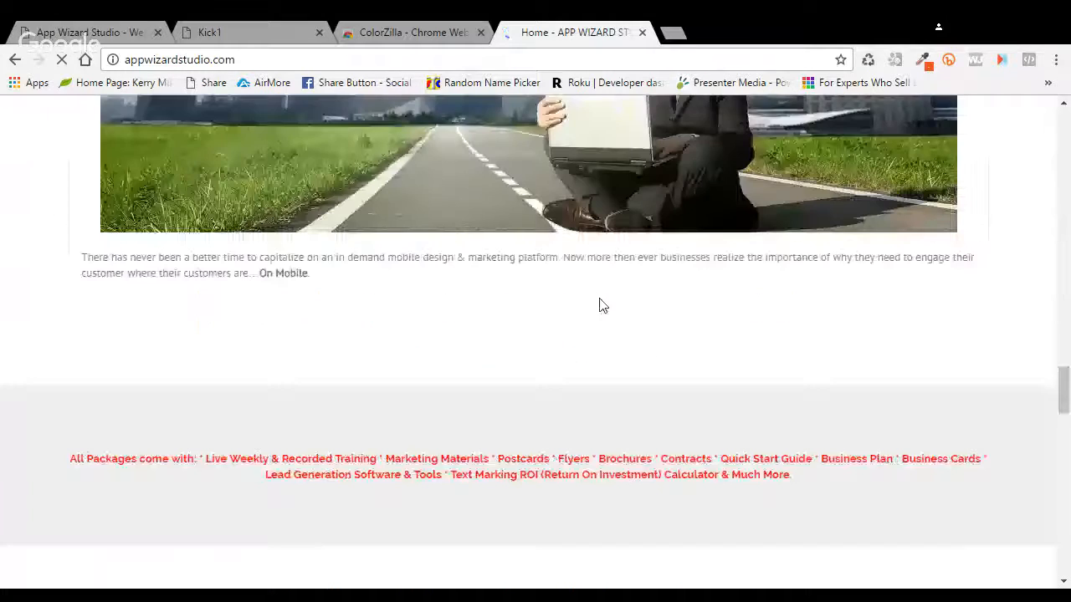
pyautogui.scroll(-2, 569, 352)
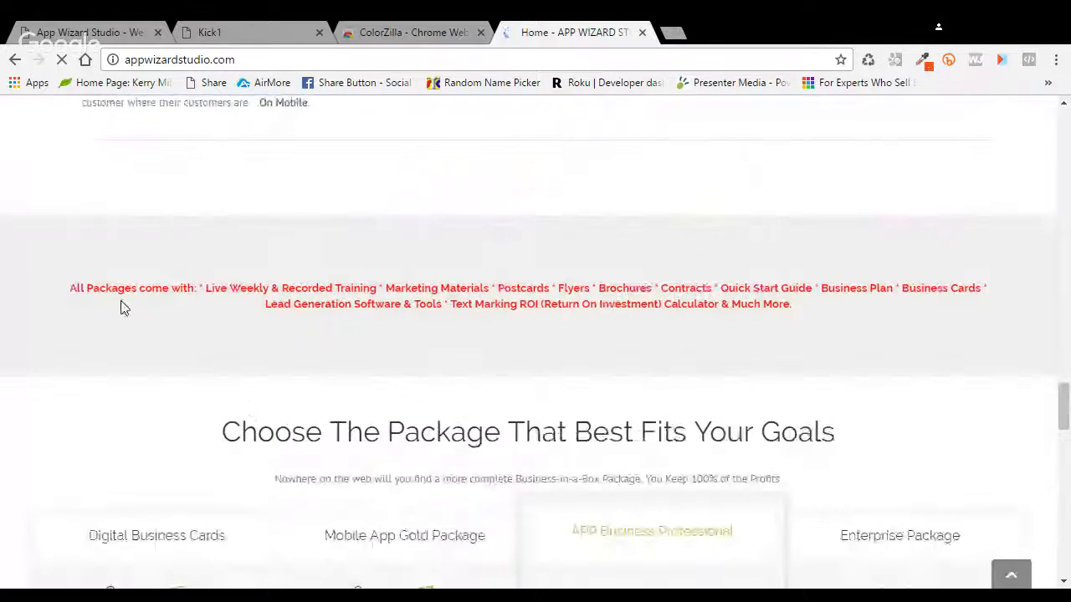
pyautogui.moveTo(189, 288); pyautogui.dragTo(140, 305)
pyautogui.scroll(10, 92, 322)
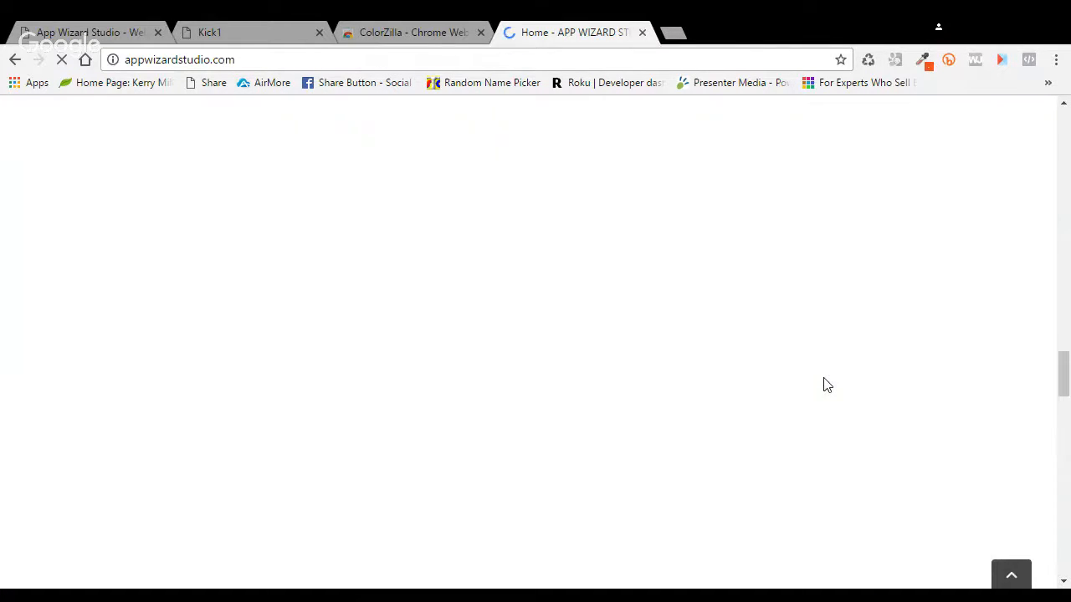
pyautogui.scroll(-2, 71, 470)
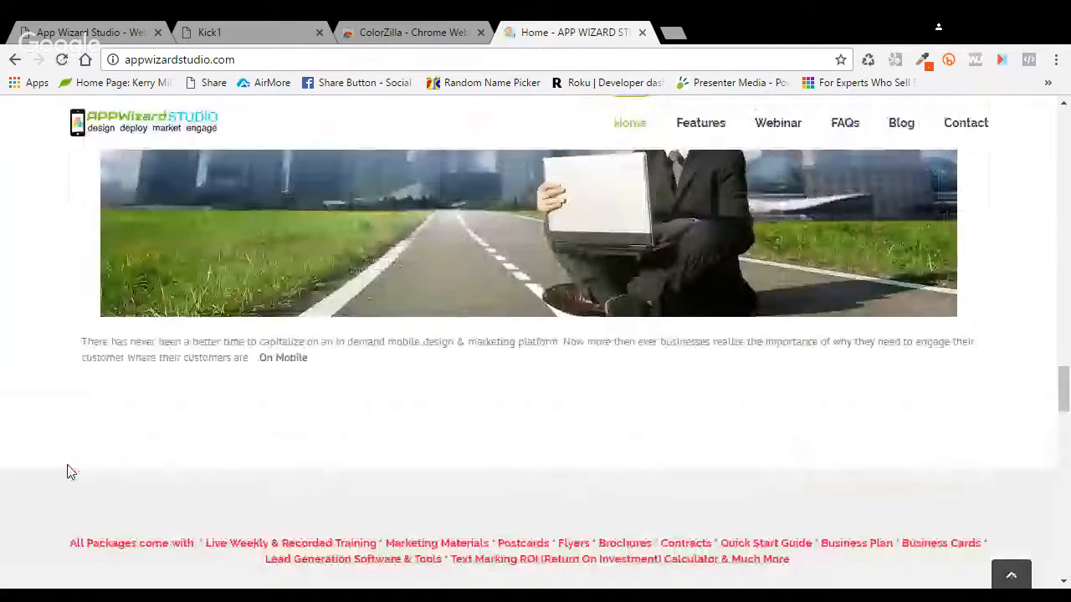
pyautogui.moveTo(67, 469); pyautogui.dragTo(155, 358)
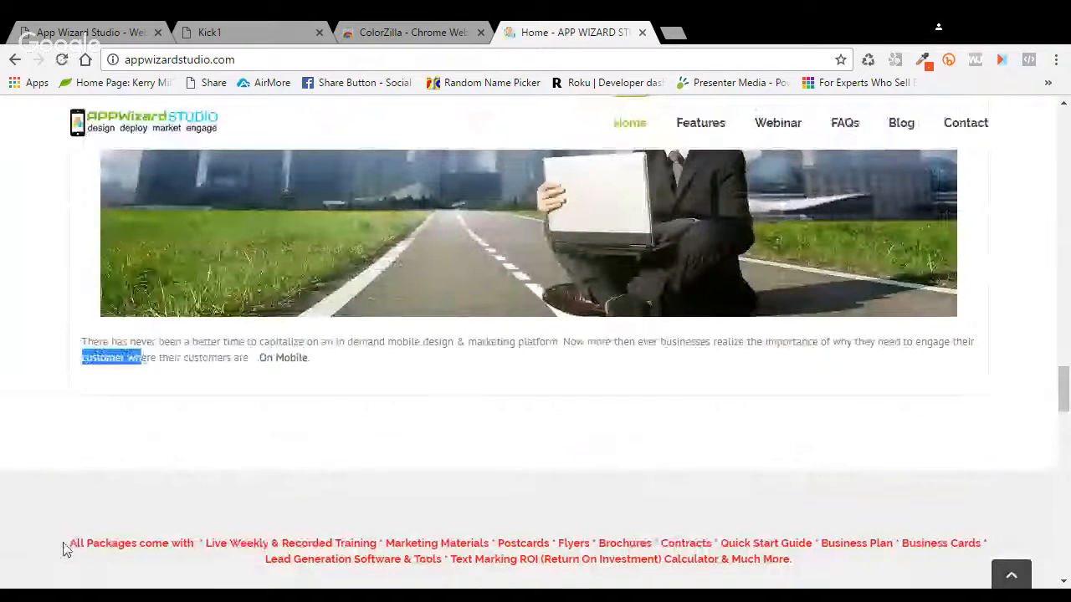
pyautogui.moveTo(72, 543); pyautogui.dragTo(778, 567)
pyautogui.hotkey('ctrl', 'c')
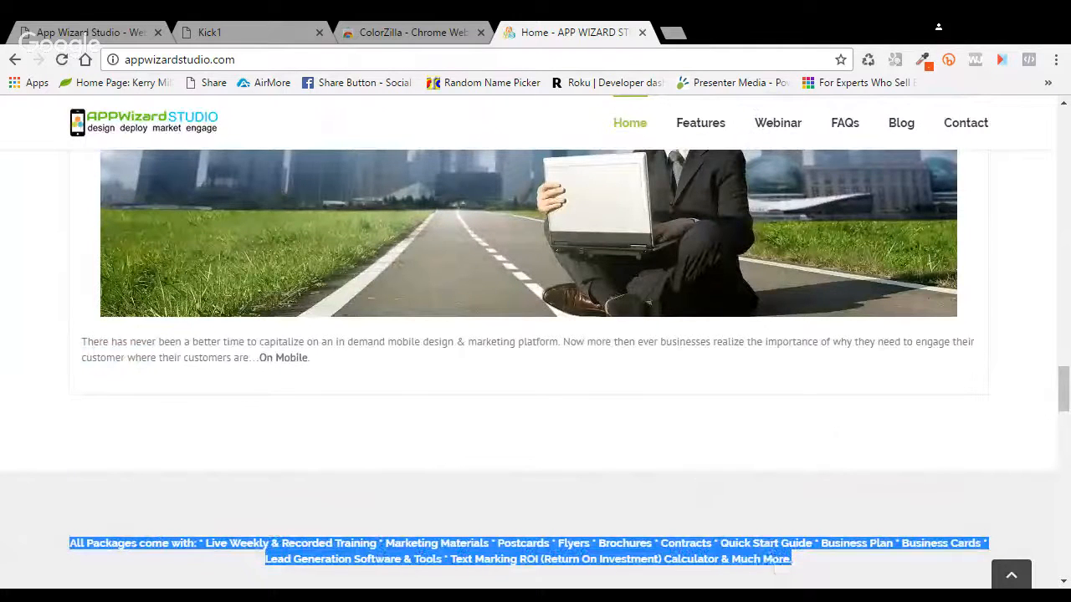
# Step: Back in the Kick1 builder, open Content and expand the HTML/Text Pages section
pyautogui.click(77, 34)
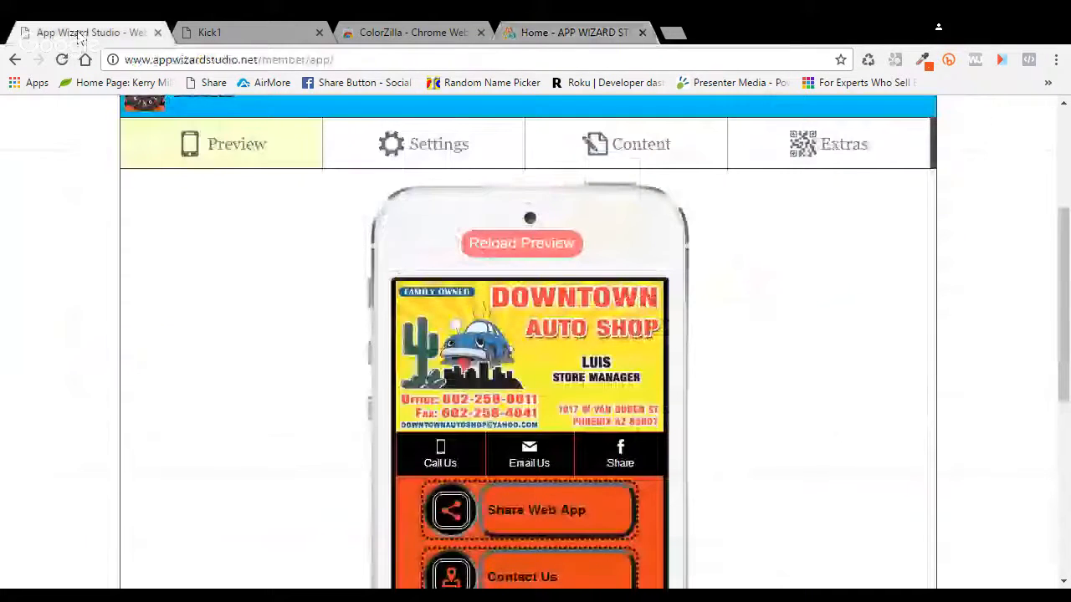
pyautogui.click(656, 149)
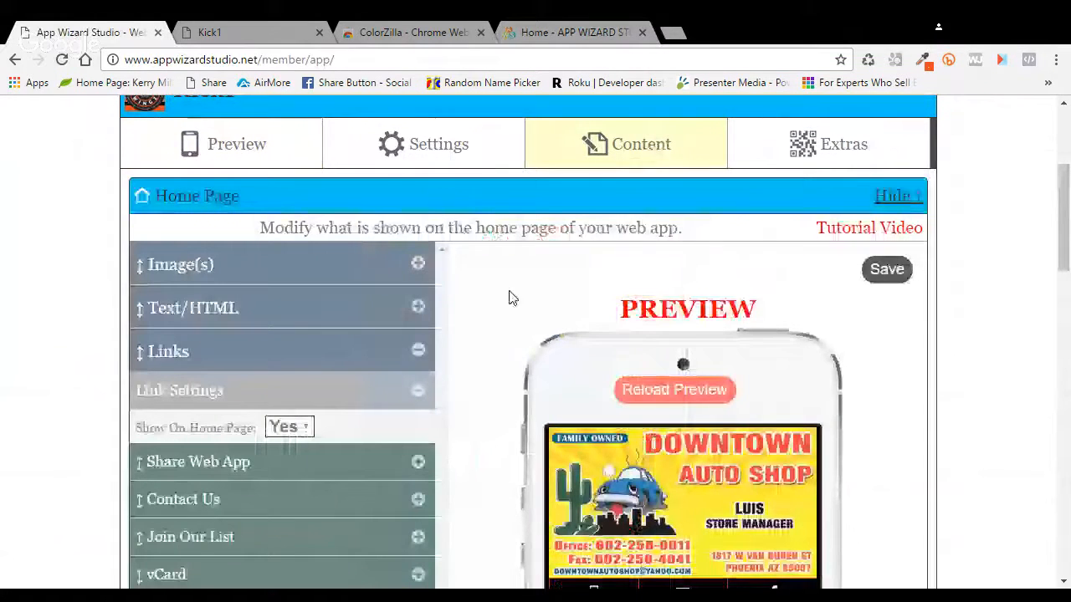
pyautogui.scroll(-1, 512, 298)
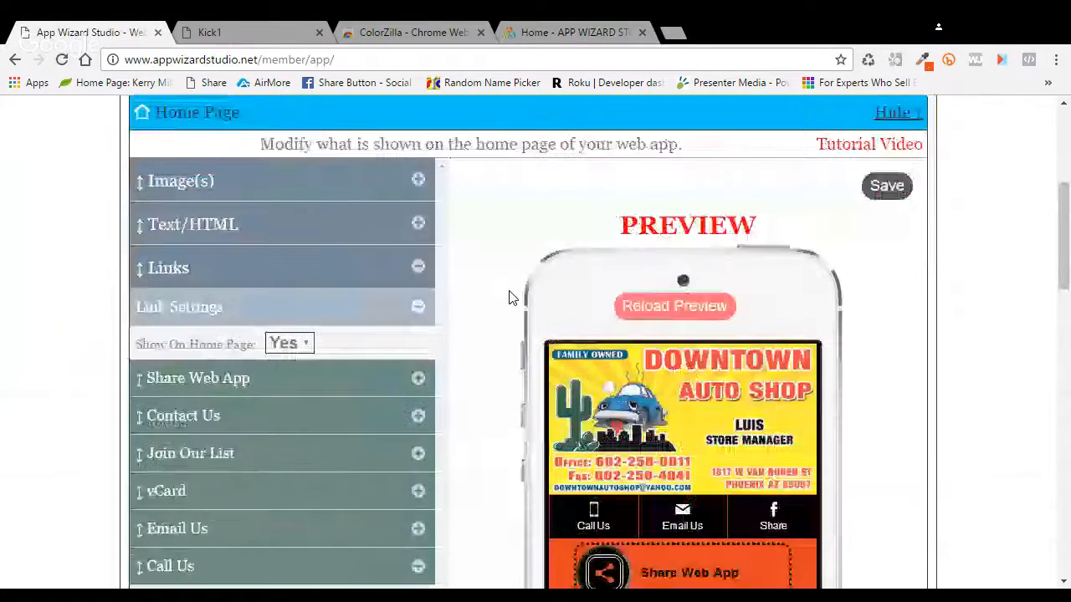
pyautogui.scroll(1, 900, 232)
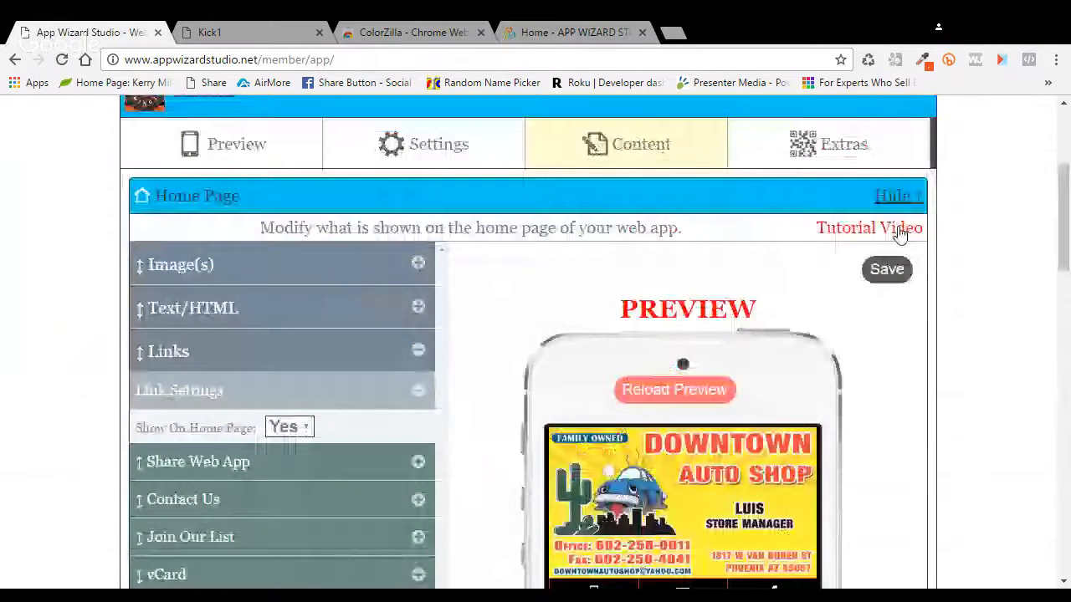
pyautogui.click(894, 195)
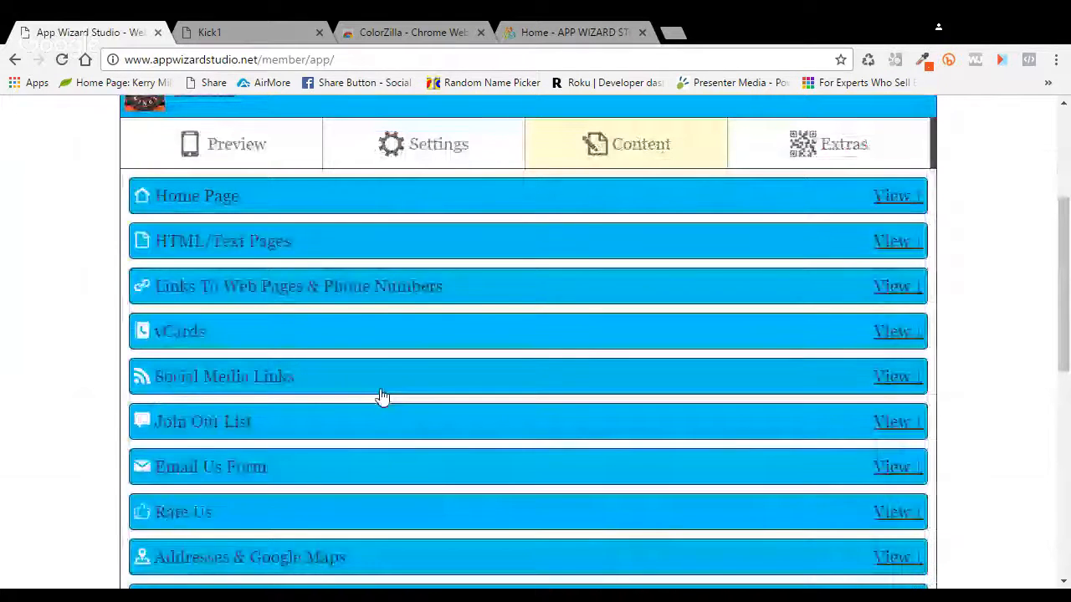
pyautogui.scroll(-1, 498, 383)
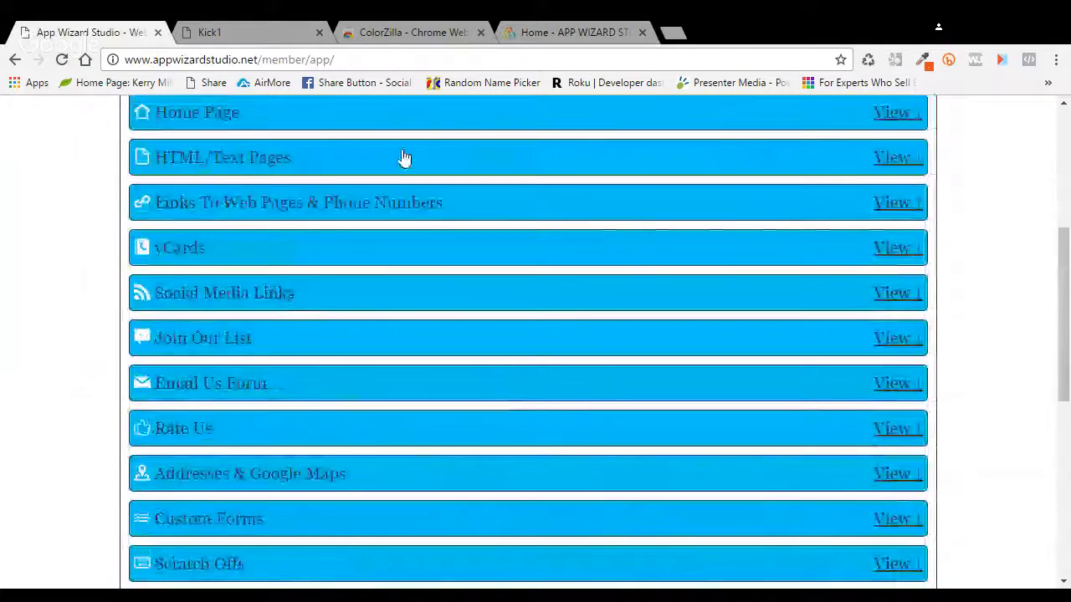
pyautogui.click(897, 160)
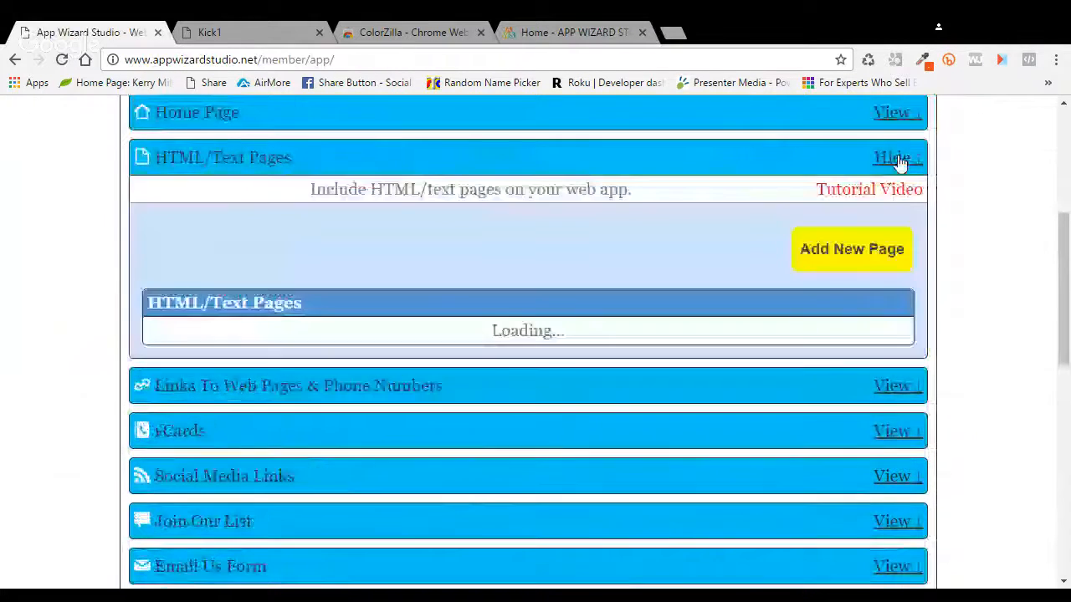
# Step: Add a new page titled 'About Us' and paste the All Packages paragraph as its body
pyautogui.click(853, 251)
pyautogui.click(408, 236)
pyautogui.write('Ab')
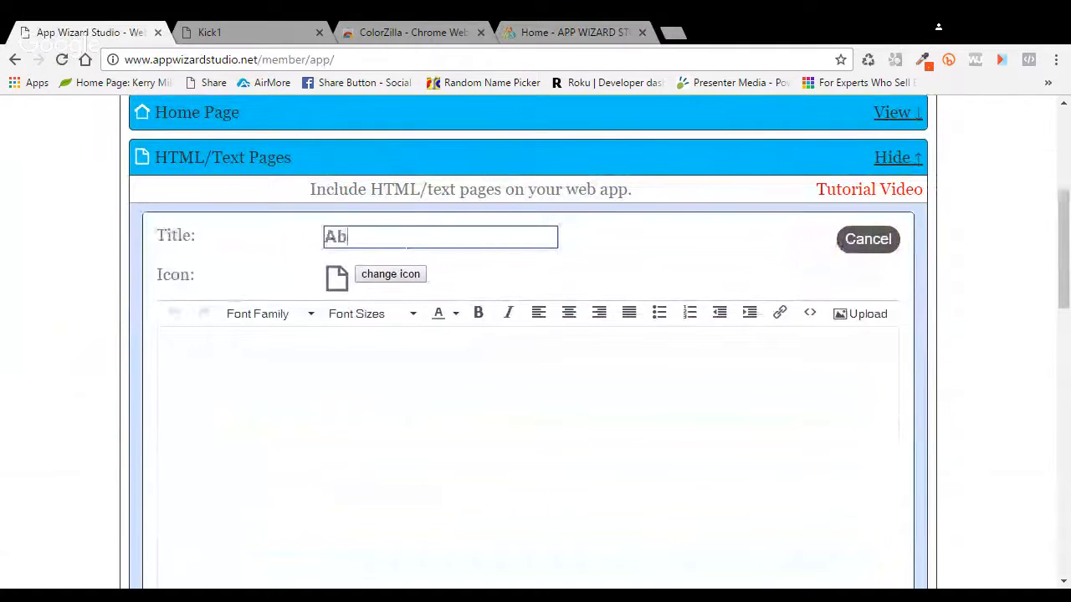
pyautogui.write('out Us')
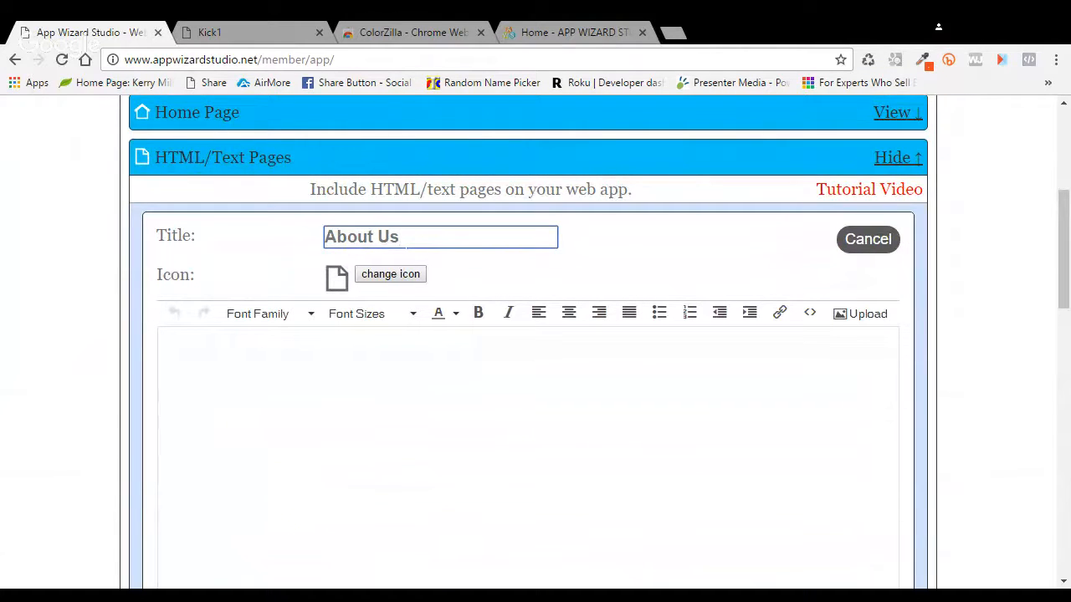
pyautogui.click(458, 377)
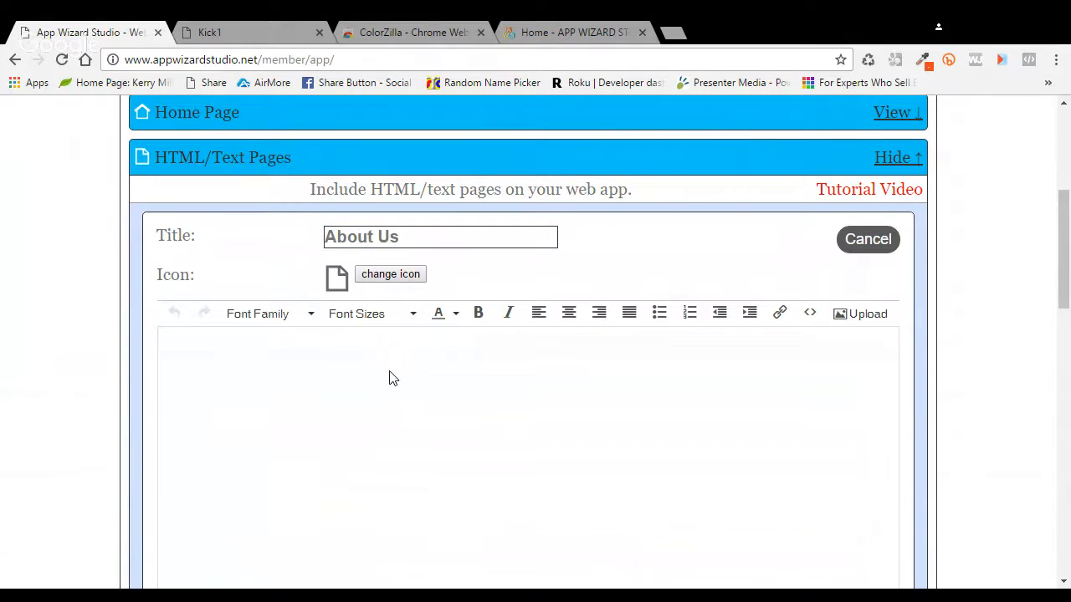
pyautogui.hotkey('ctrl', 'v')
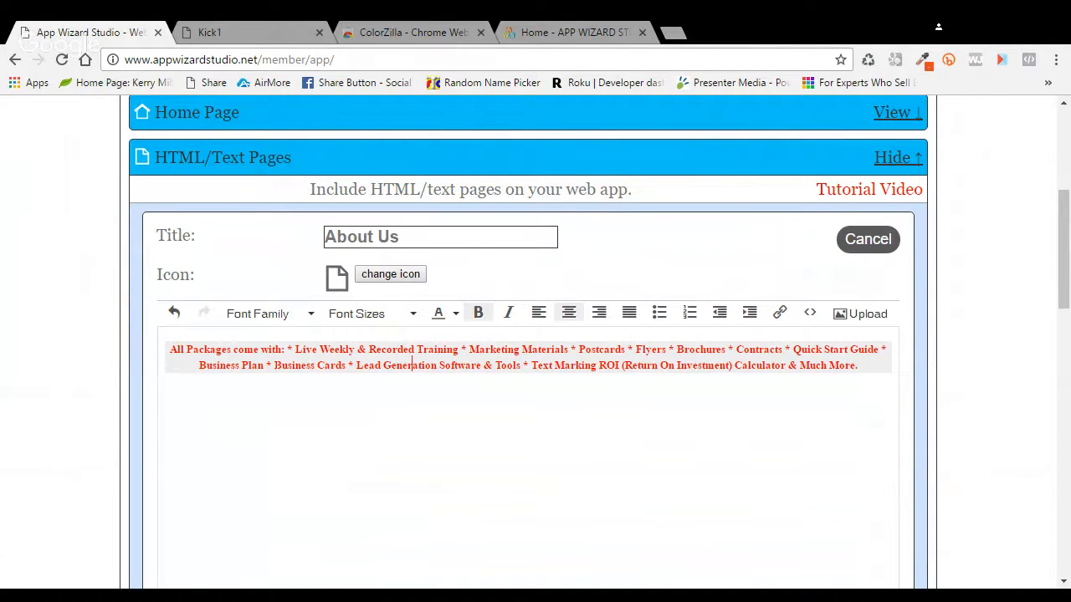
# Step: Format the paragraph at 14pt, left-aligned, and save the About Us page
pyautogui.moveTo(168, 349); pyautogui.dragTo(858, 365)
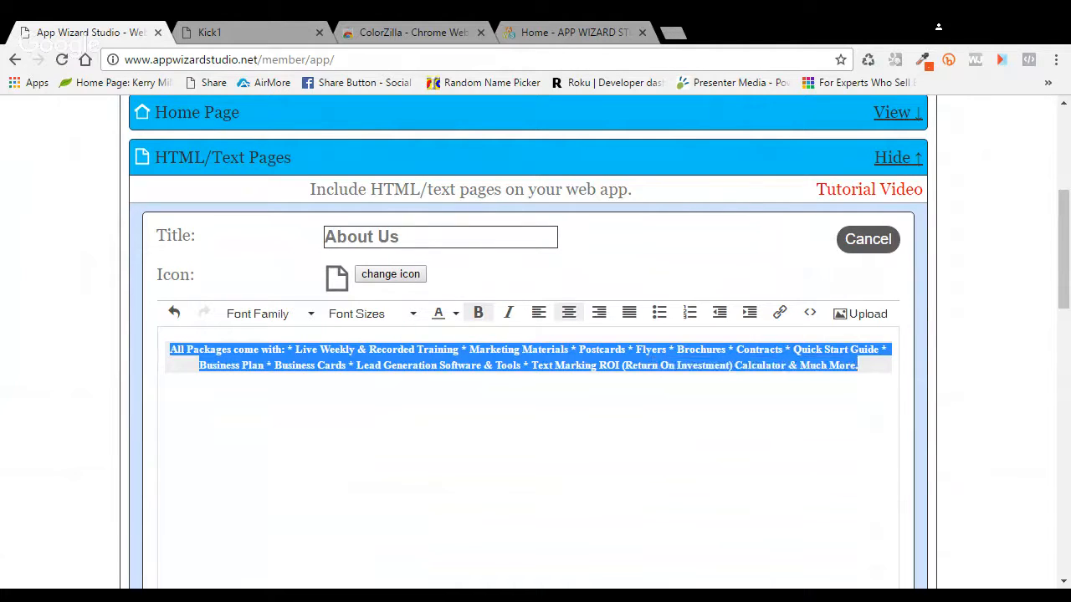
pyautogui.click(416, 319)
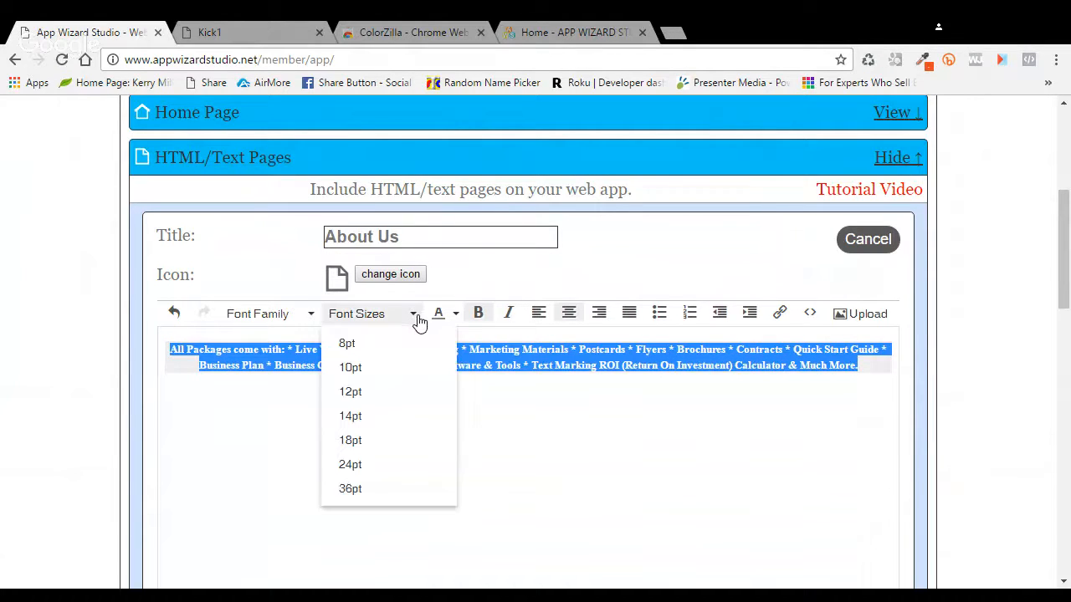
pyautogui.click(368, 417)
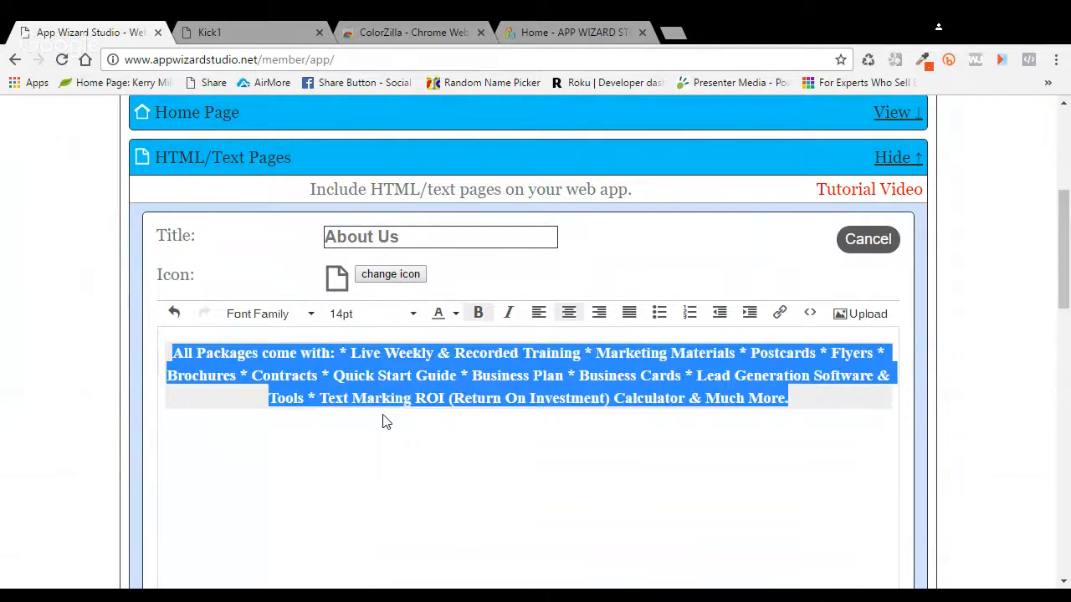
pyautogui.click(539, 315)
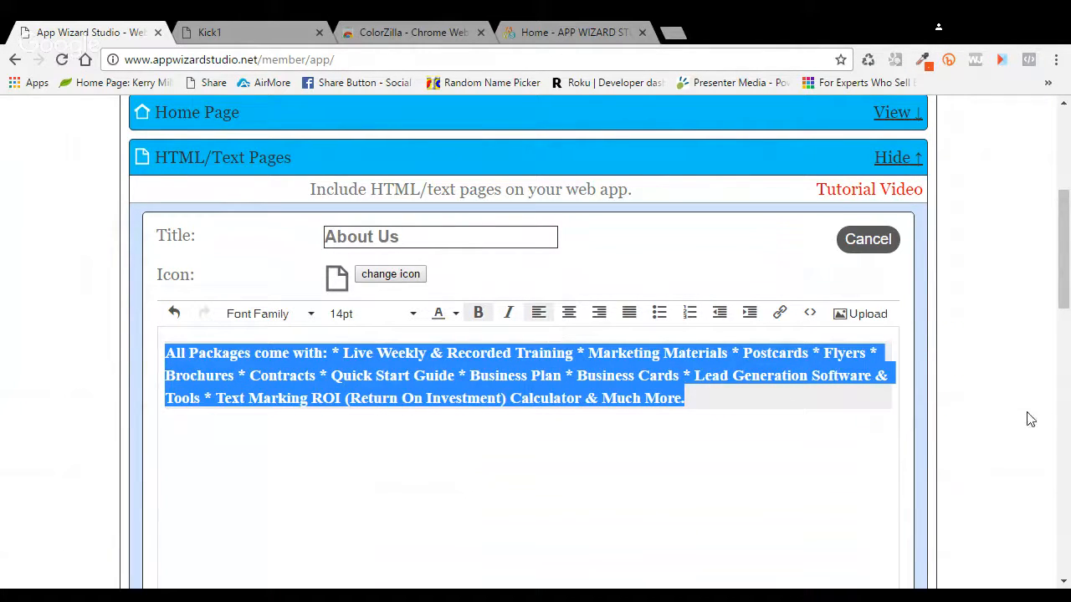
pyautogui.scroll(-3, 1006, 420)
pyautogui.click(874, 400)
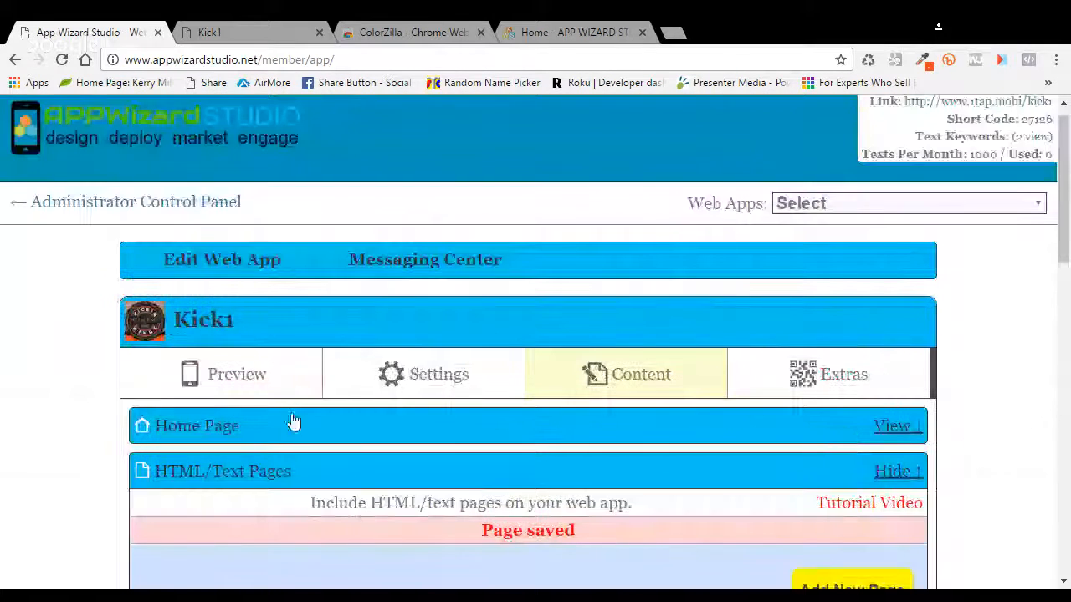
pyautogui.click(253, 377)
pyautogui.scroll(-3, 795, 459)
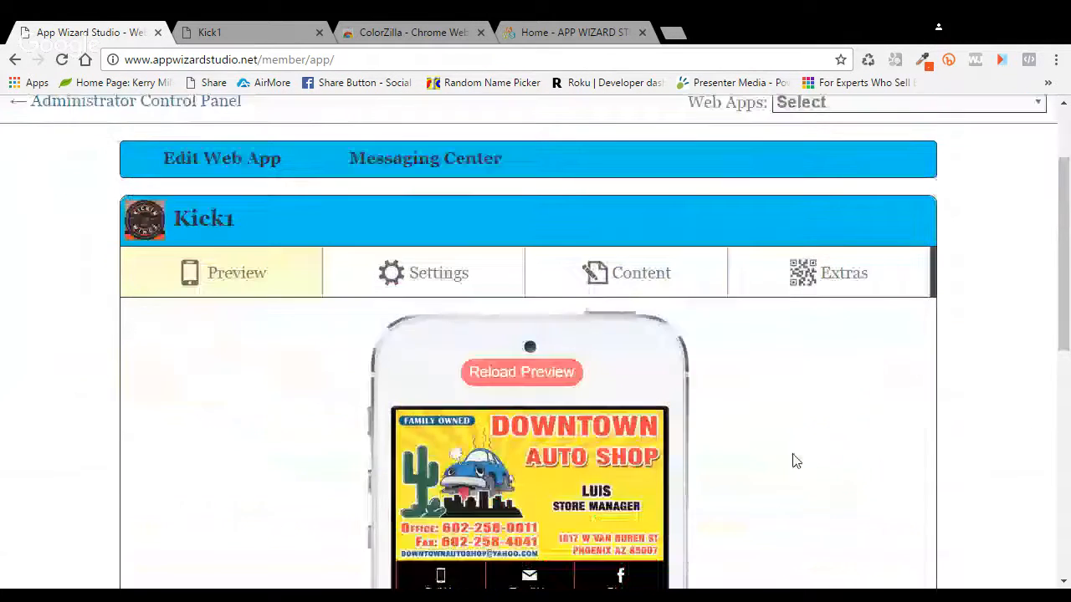
pyautogui.click(519, 222)
pyautogui.scroll(-2, 756, 340)
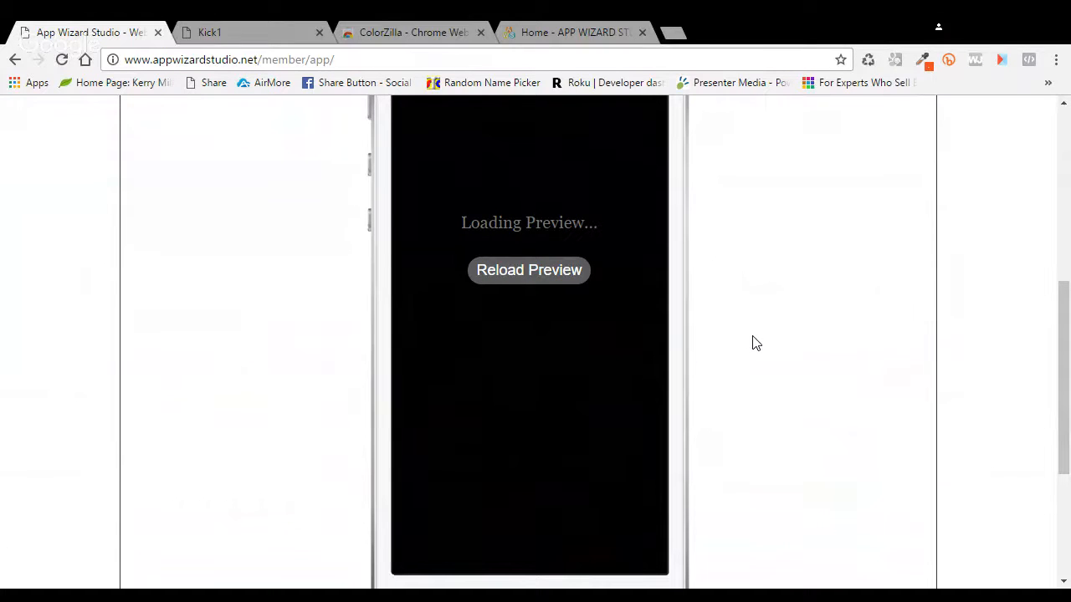
pyautogui.click(537, 534)
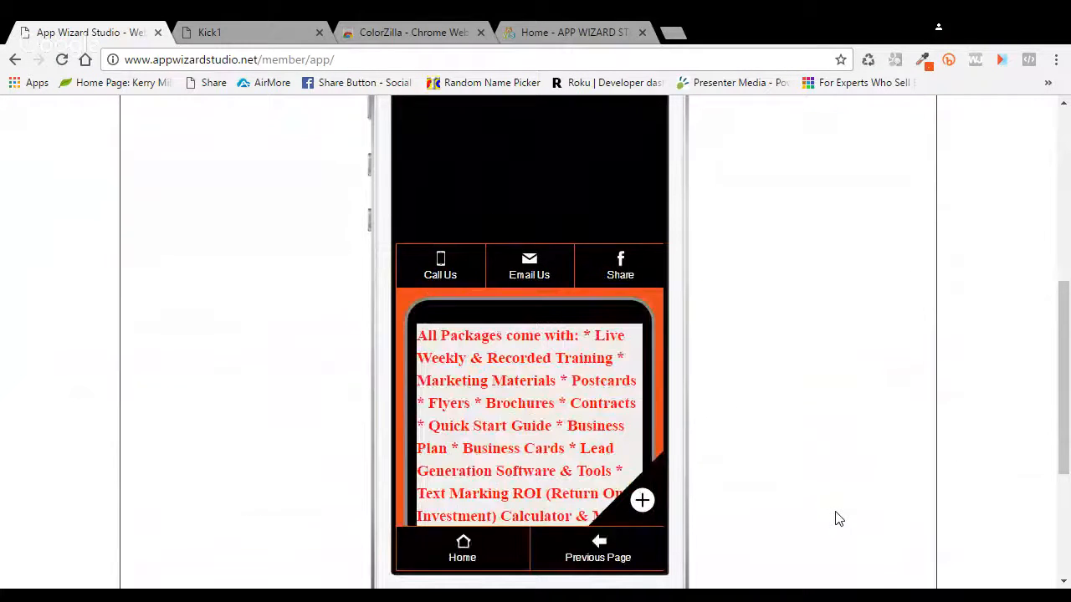
pyautogui.moveTo(660, 279); pyautogui.dragTo(664, 373)
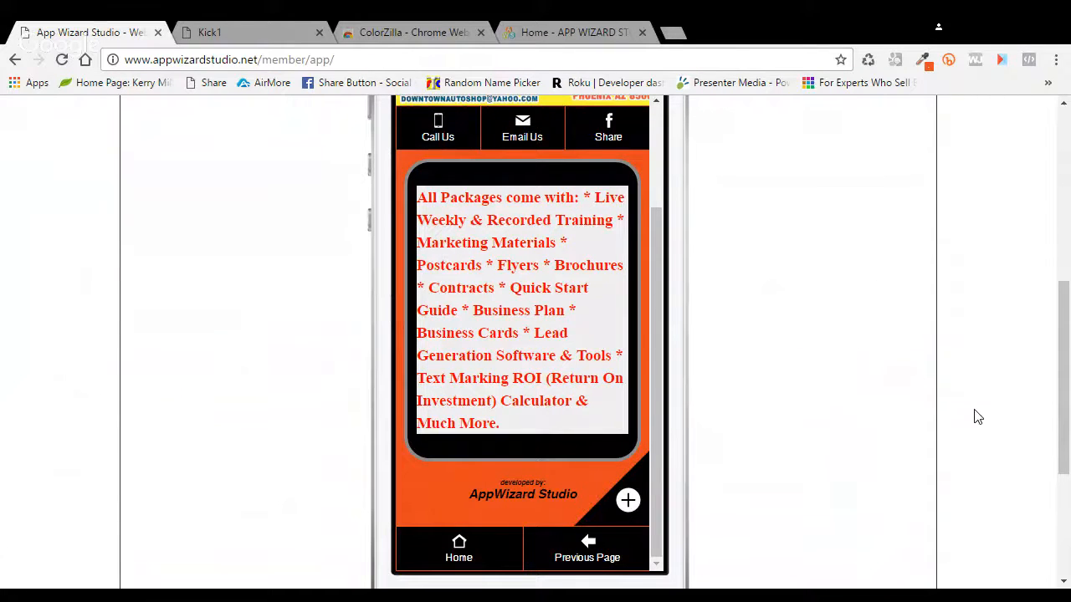
pyautogui.scroll(1, 844, 394)
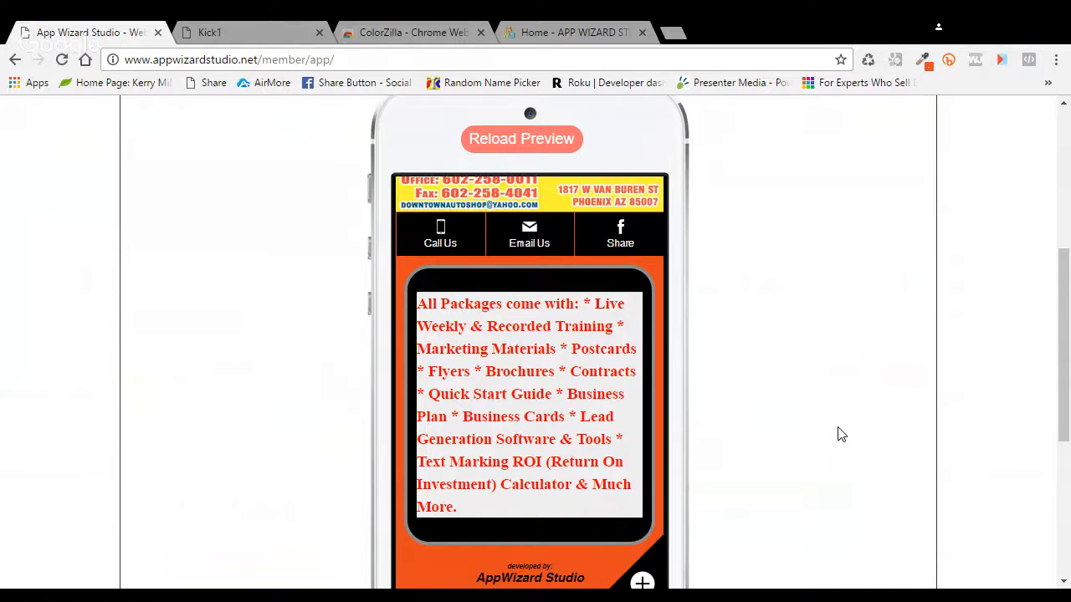
pyautogui.scroll(2, 843, 434)
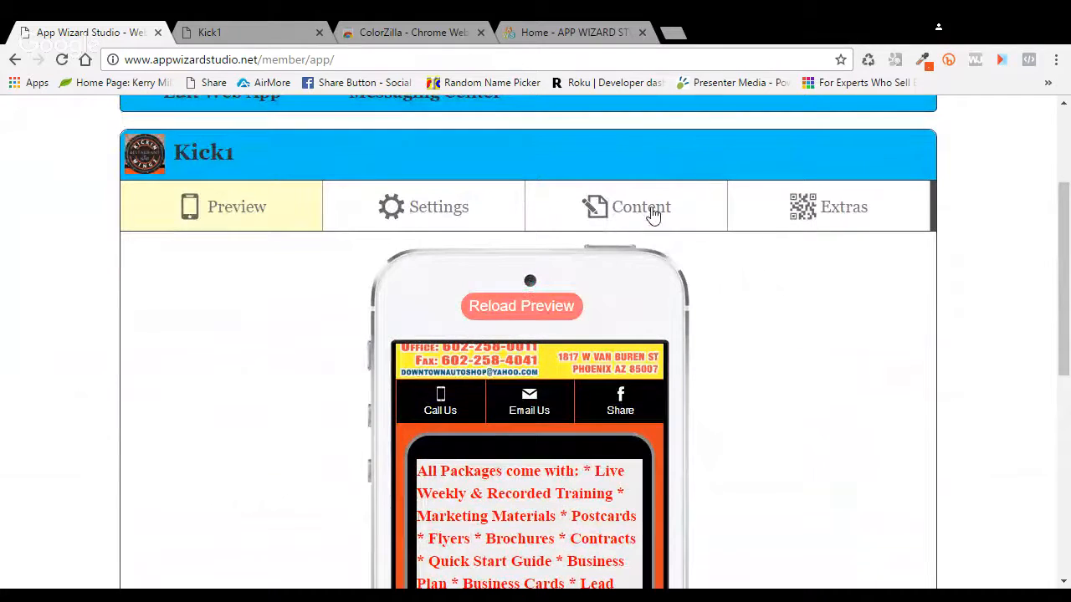
# Step: In the Home Page content editor, set the About Us link's Show option to No
pyautogui.scroll(-1, 661, 368)
pyautogui.scroll(2, 686, 385)
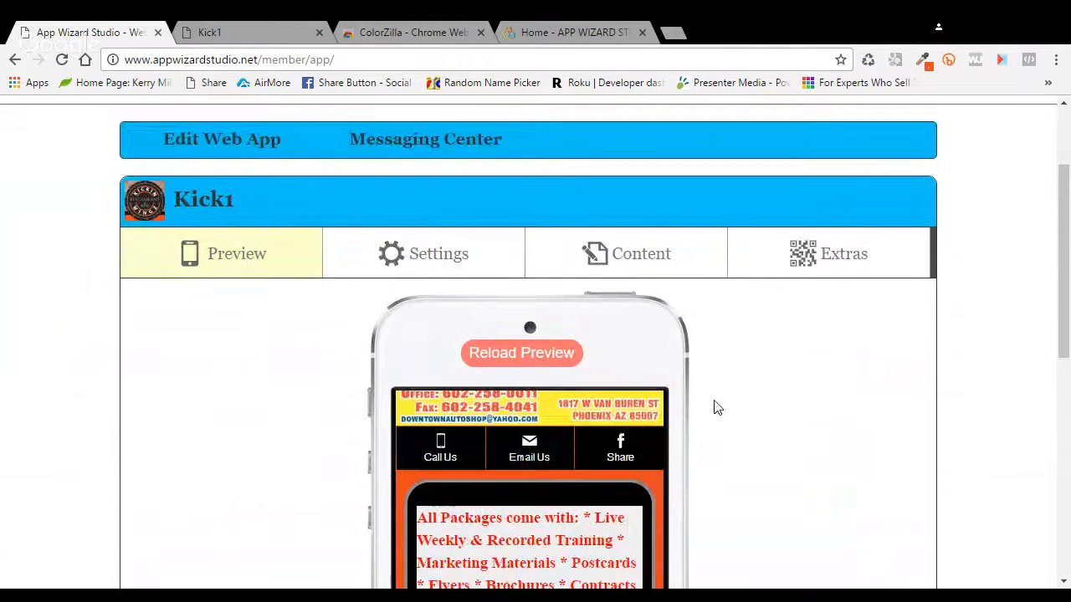
pyautogui.click(641, 291)
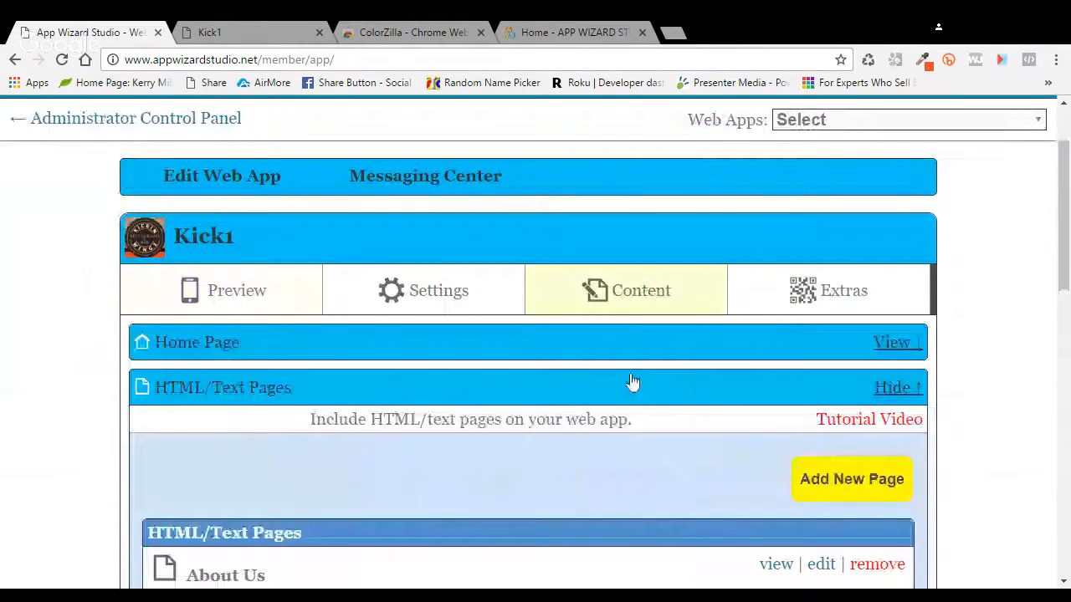
pyautogui.scroll(-3, 632, 381)
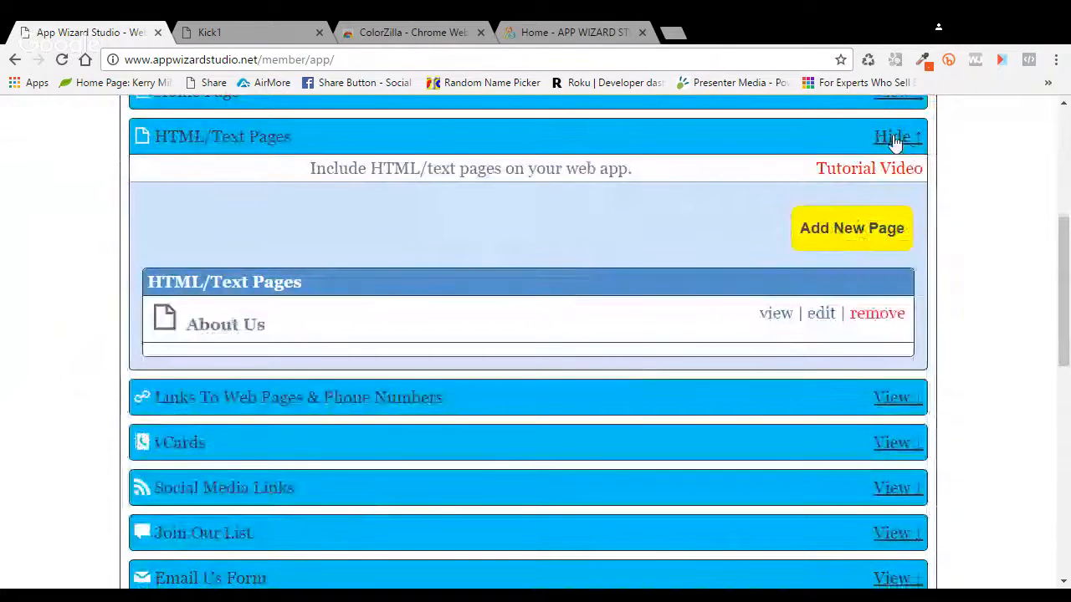
pyautogui.click(905, 141)
pyautogui.scroll(2, 444, 196)
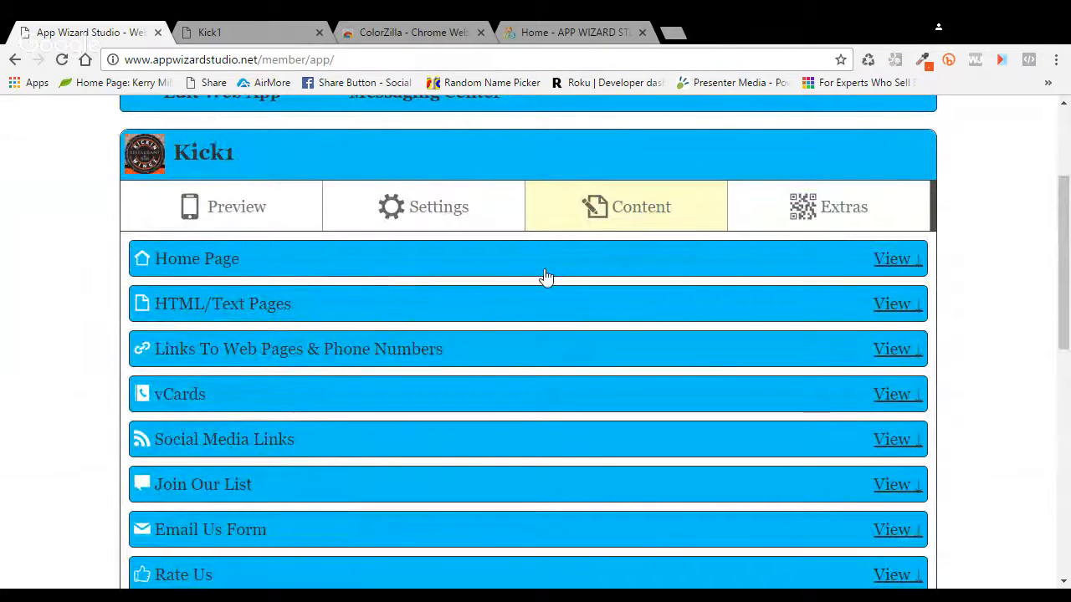
pyautogui.click(891, 259)
pyautogui.scroll(-3, 522, 285)
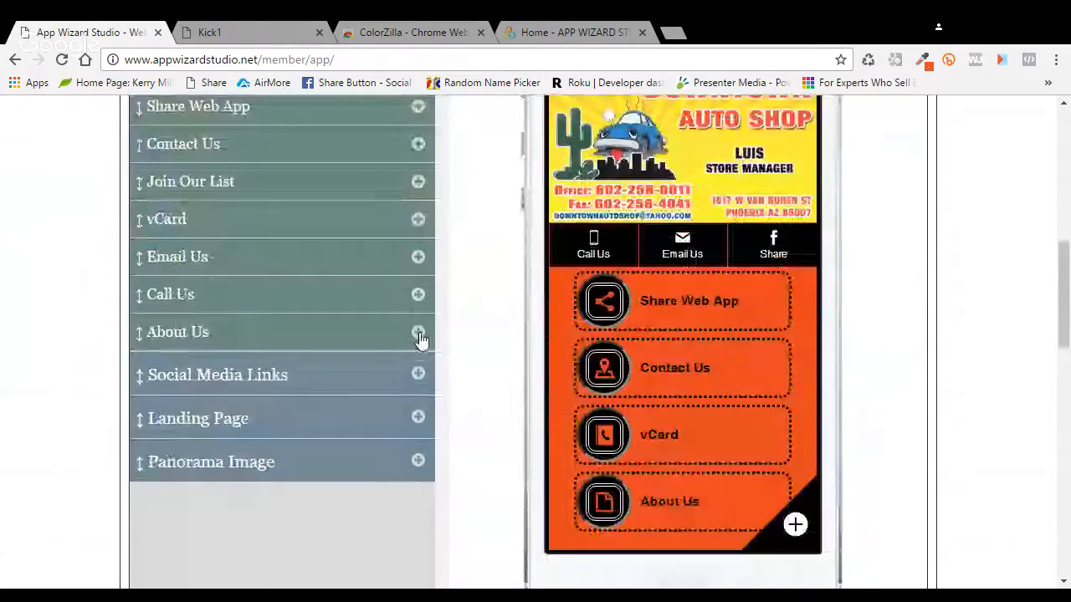
pyautogui.click(418, 335)
pyautogui.click(293, 370)
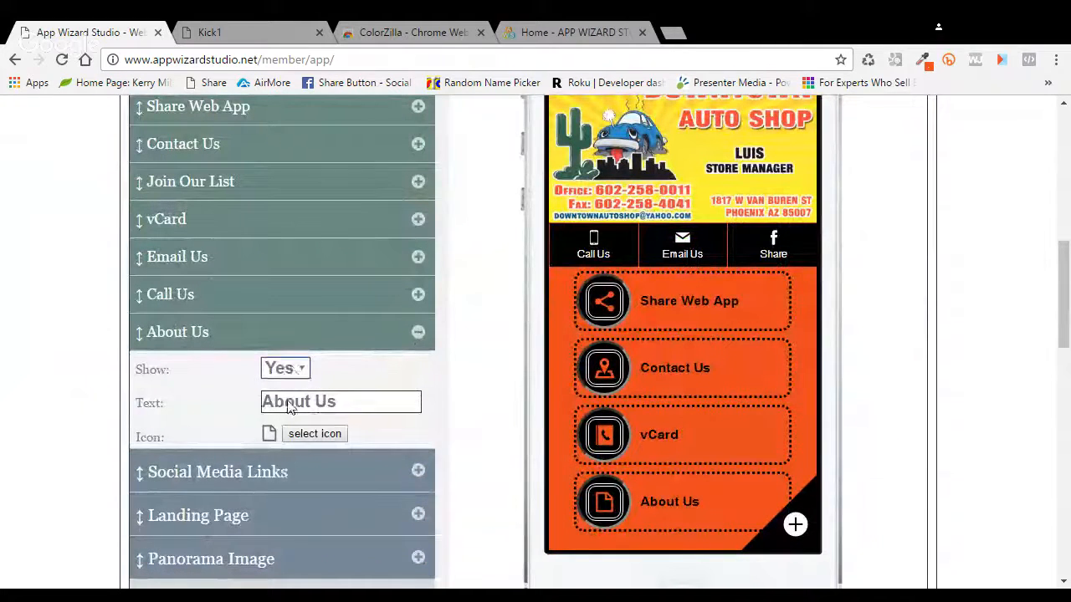
pyautogui.click(288, 423)
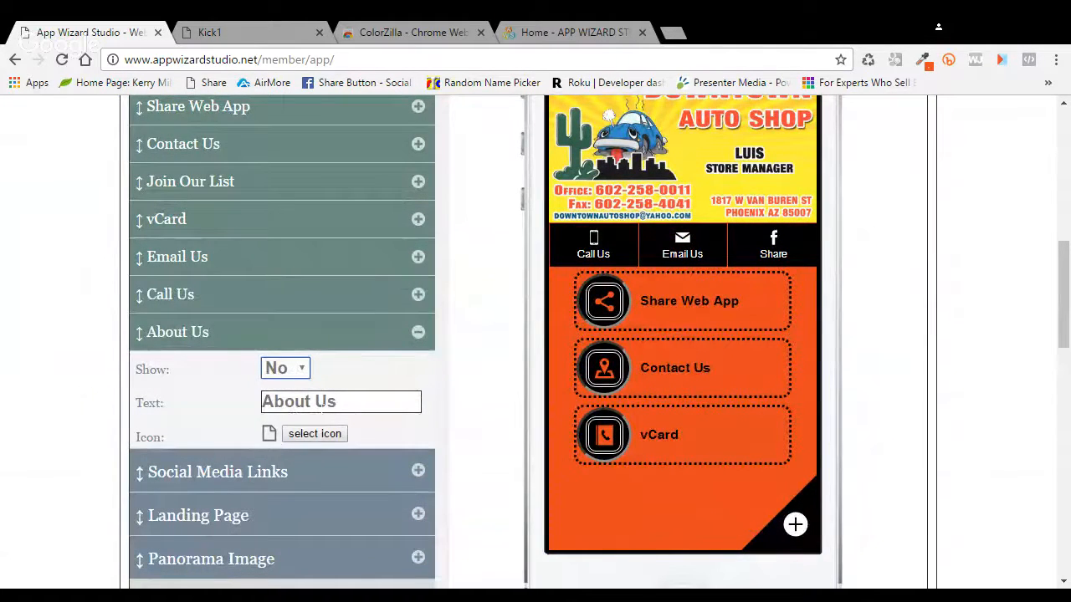
# Step: Review the Join Our List and Email Us link settings, then save the home page
pyautogui.click(418, 184)
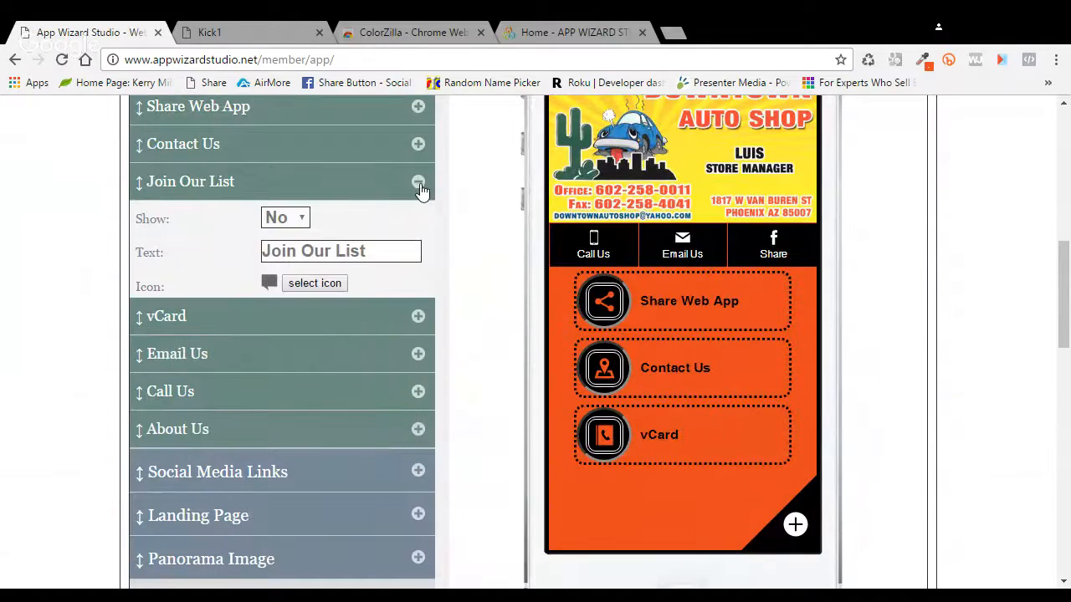
pyautogui.click(418, 183)
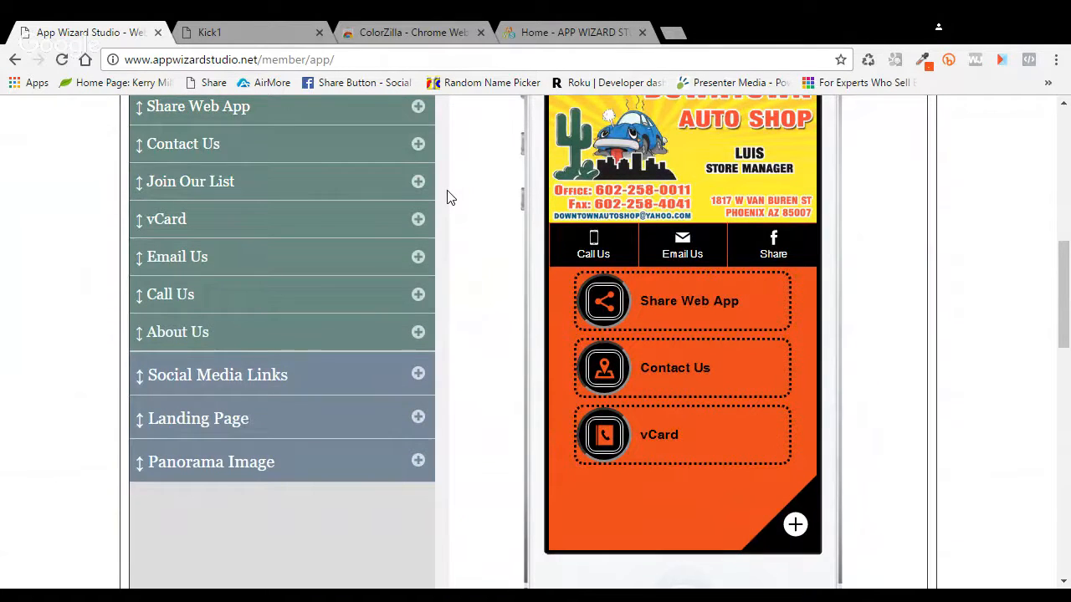
pyautogui.scroll(1, 447, 197)
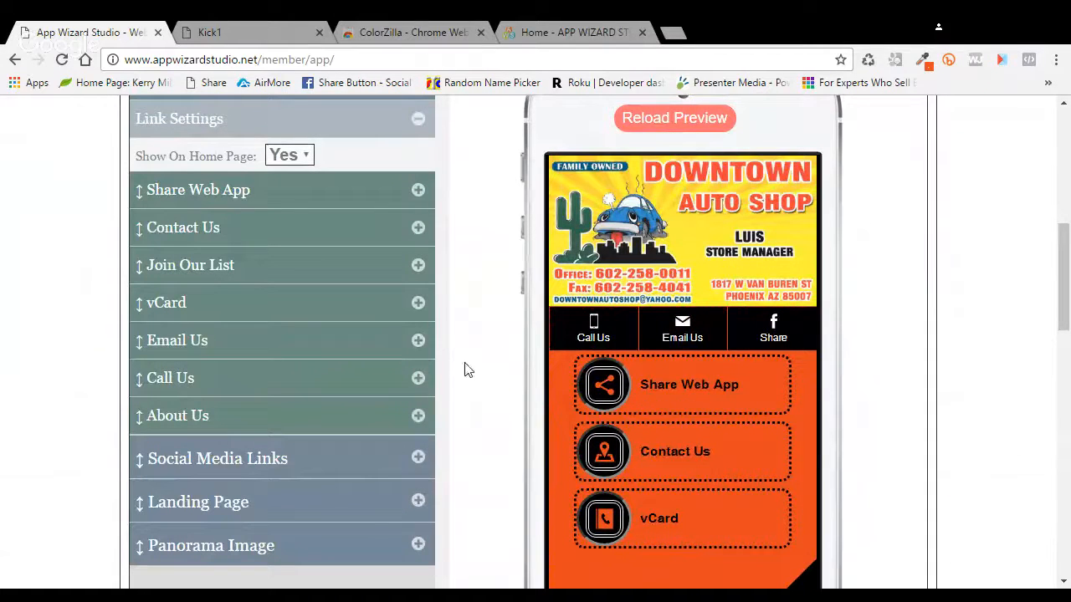
pyautogui.click(419, 350)
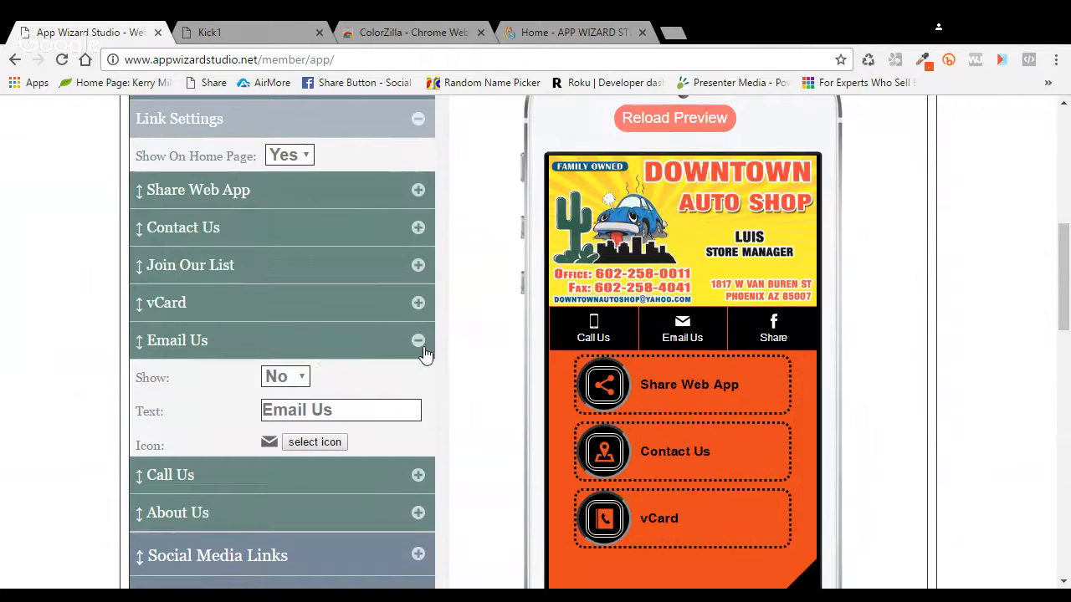
pyautogui.click(419, 343)
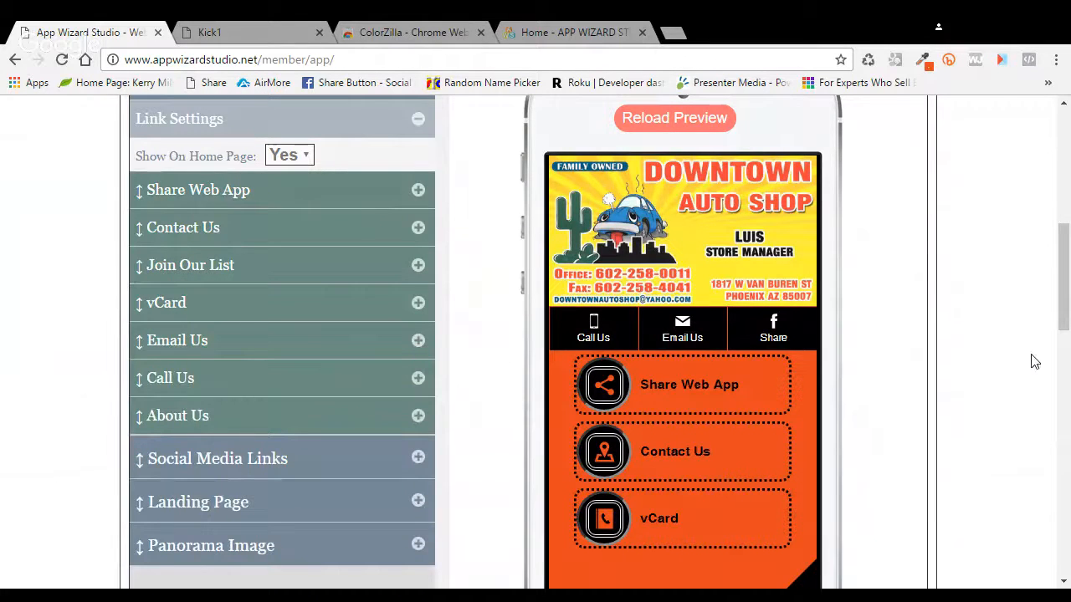
pyautogui.scroll(2, 1034, 361)
pyautogui.click(895, 167)
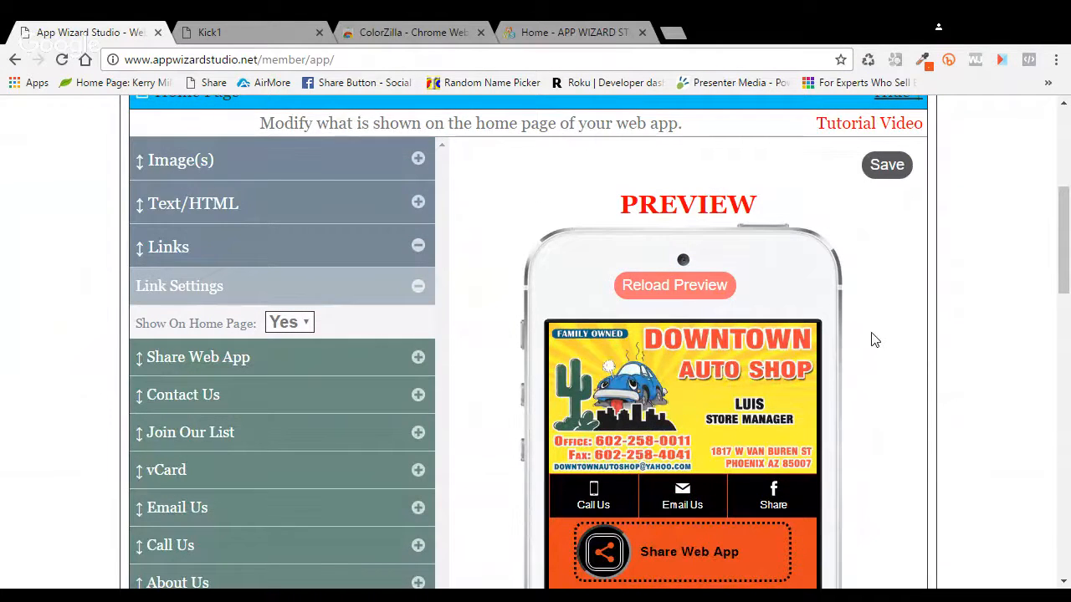
pyautogui.scroll(2, 865, 339)
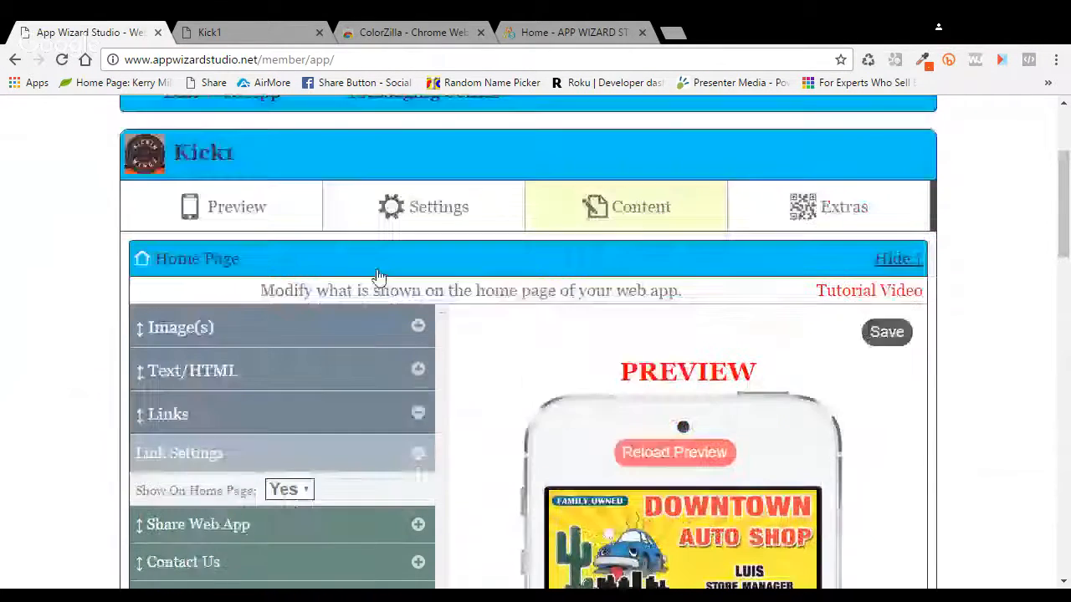
# Step: Go to Settings > Header and expand the Tab Bar settings
pyautogui.click(436, 210)
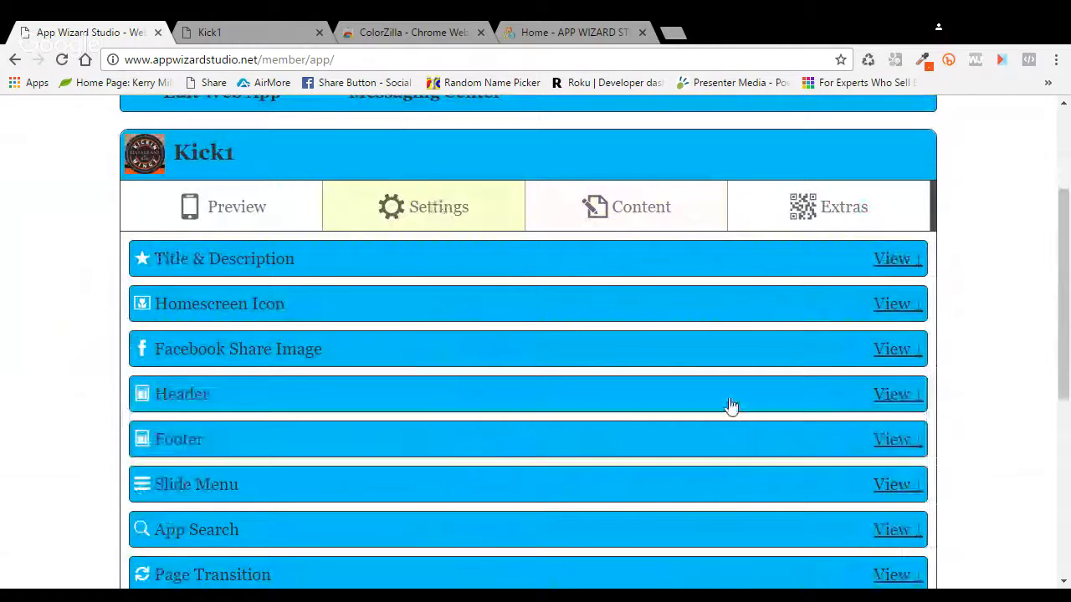
pyautogui.scroll(-1, 562, 353)
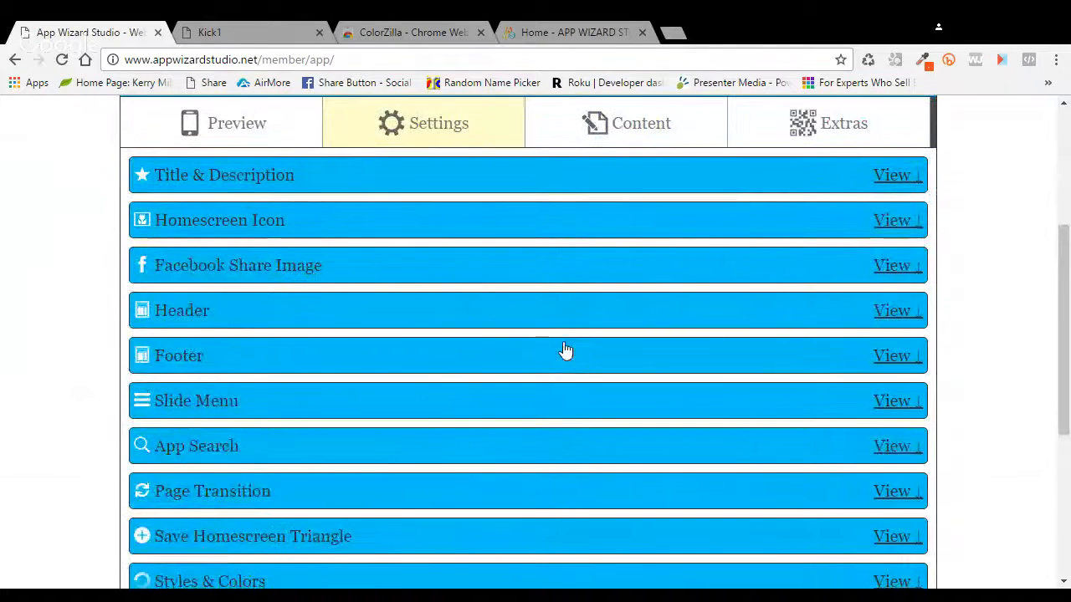
pyautogui.scroll(-1, 514, 322)
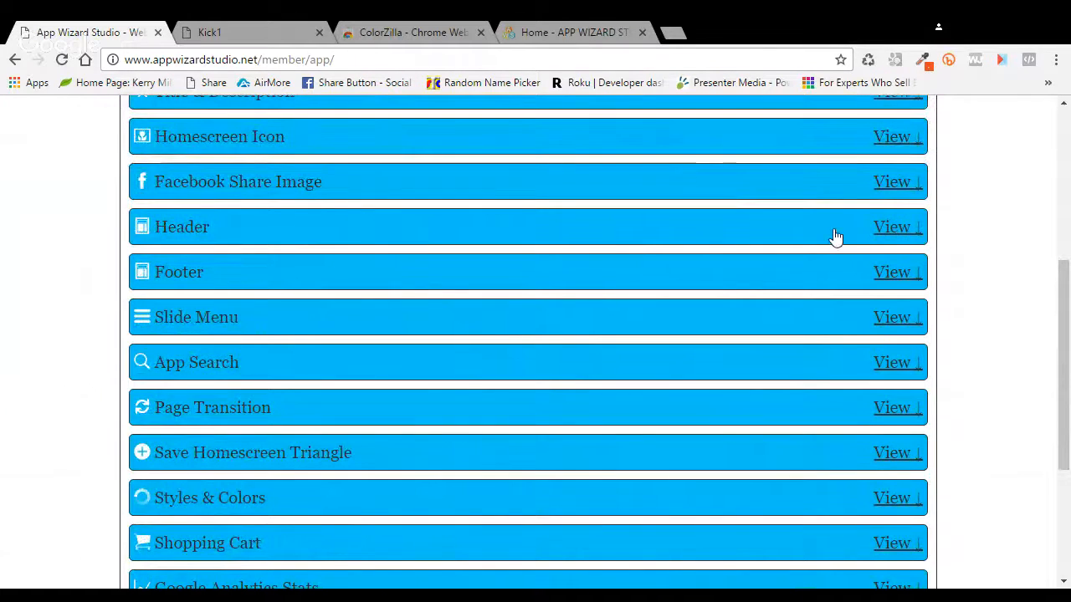
pyautogui.click(902, 228)
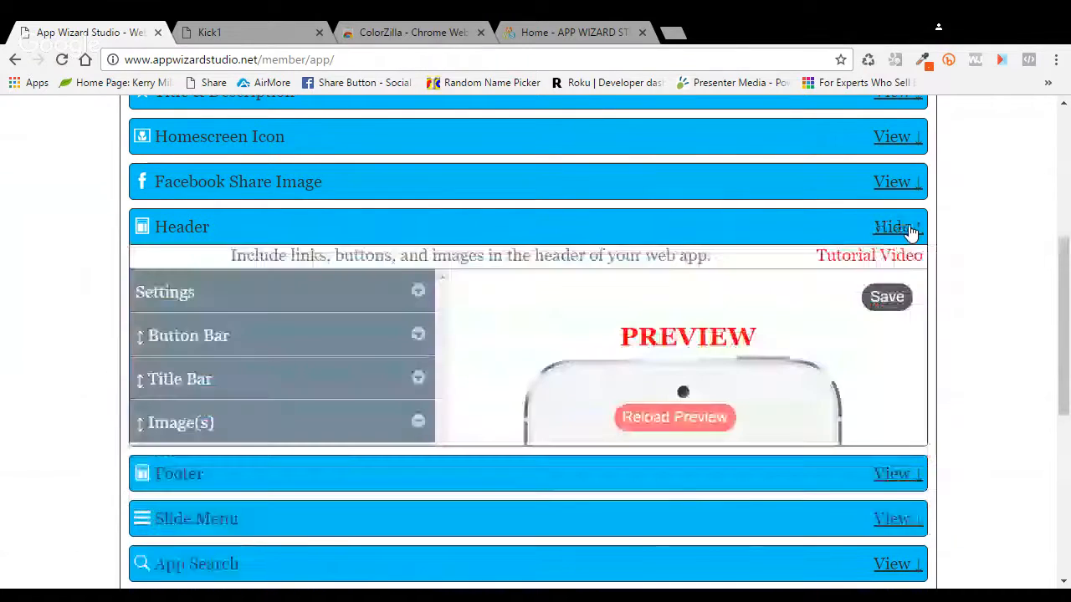
pyautogui.scroll(-1, 541, 297)
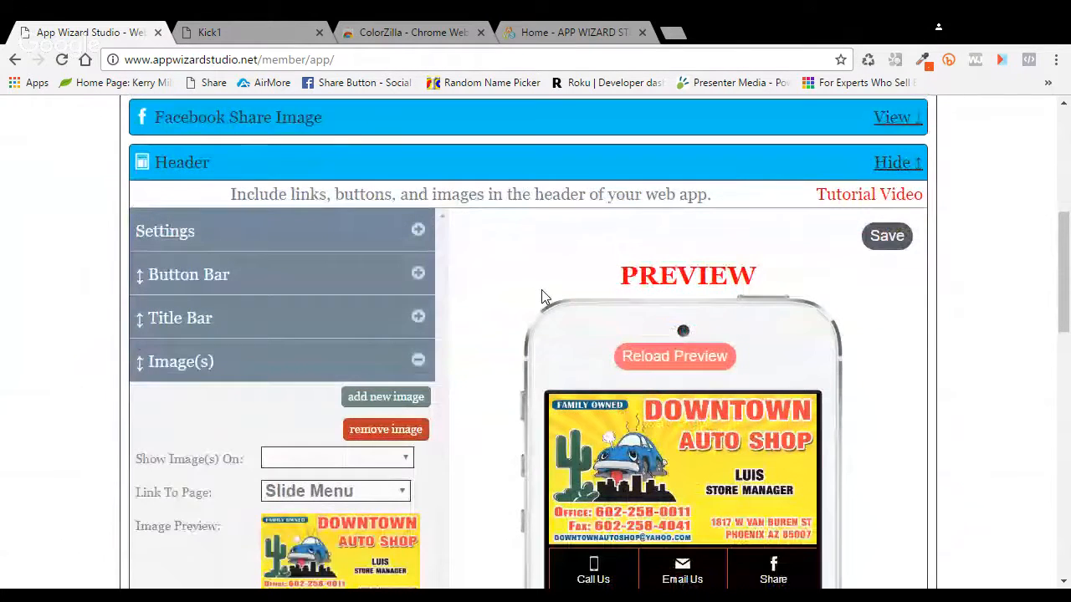
pyautogui.scroll(-1, 477, 317)
pyautogui.scroll(-1, 474, 351)
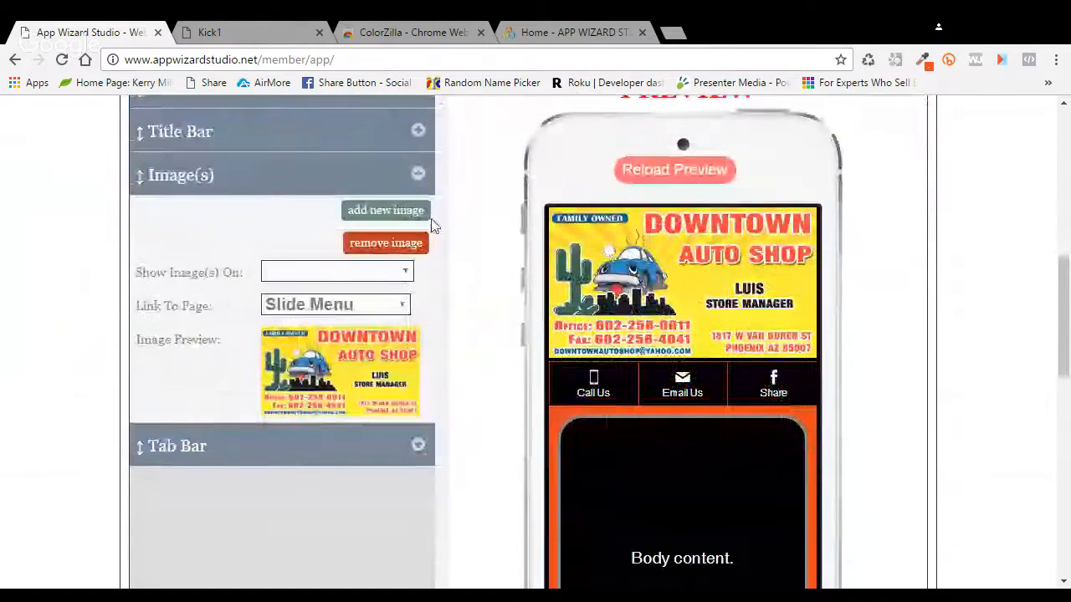
pyautogui.click(419, 174)
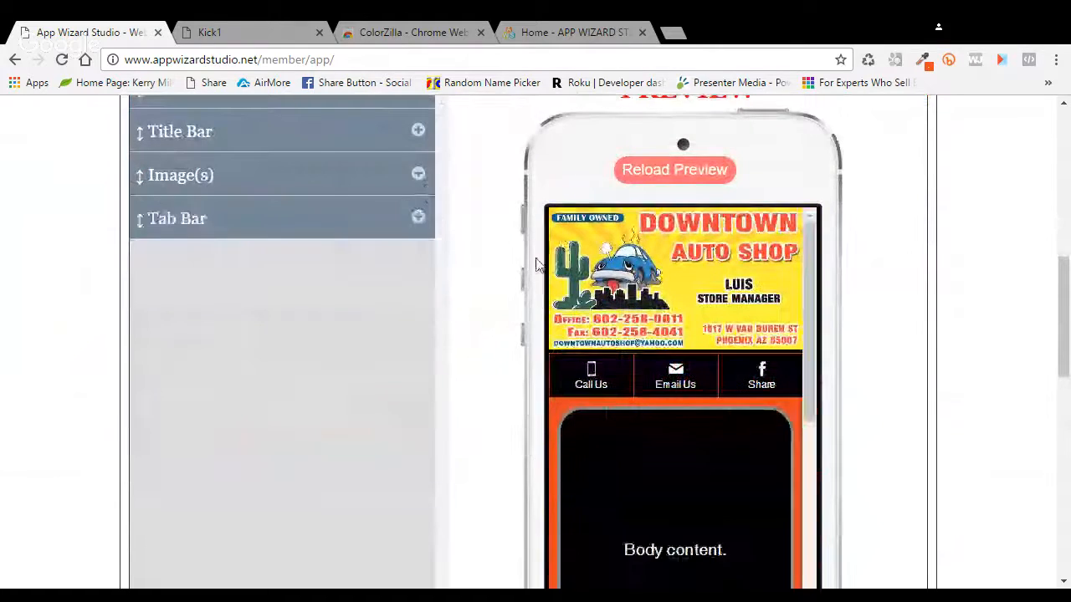
pyautogui.click(427, 227)
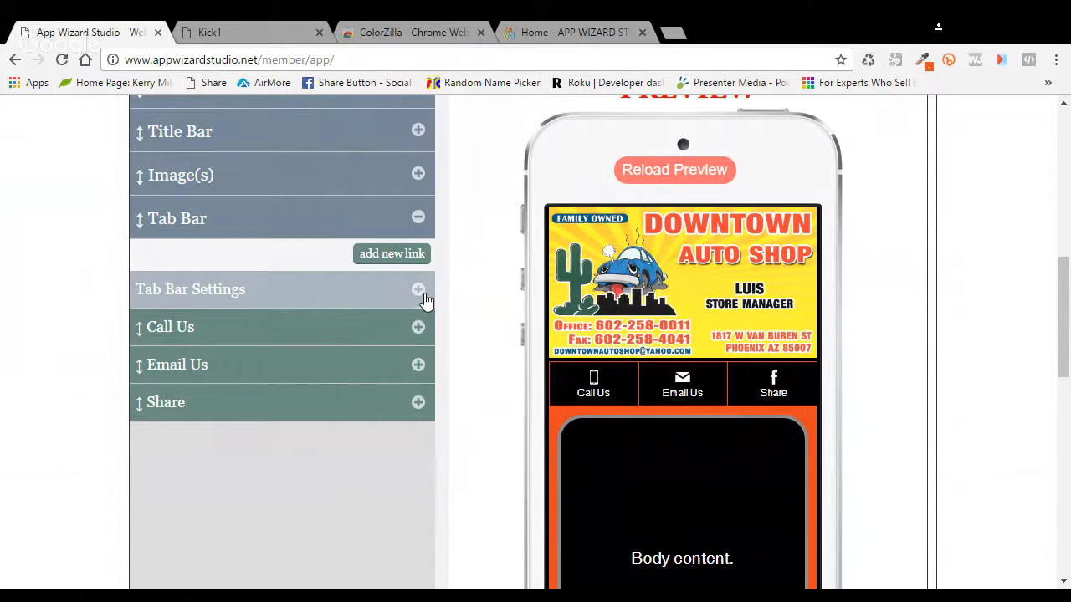
# Step: Add a new Menu tab linked to the Slide Menu page
pyautogui.click(413, 260)
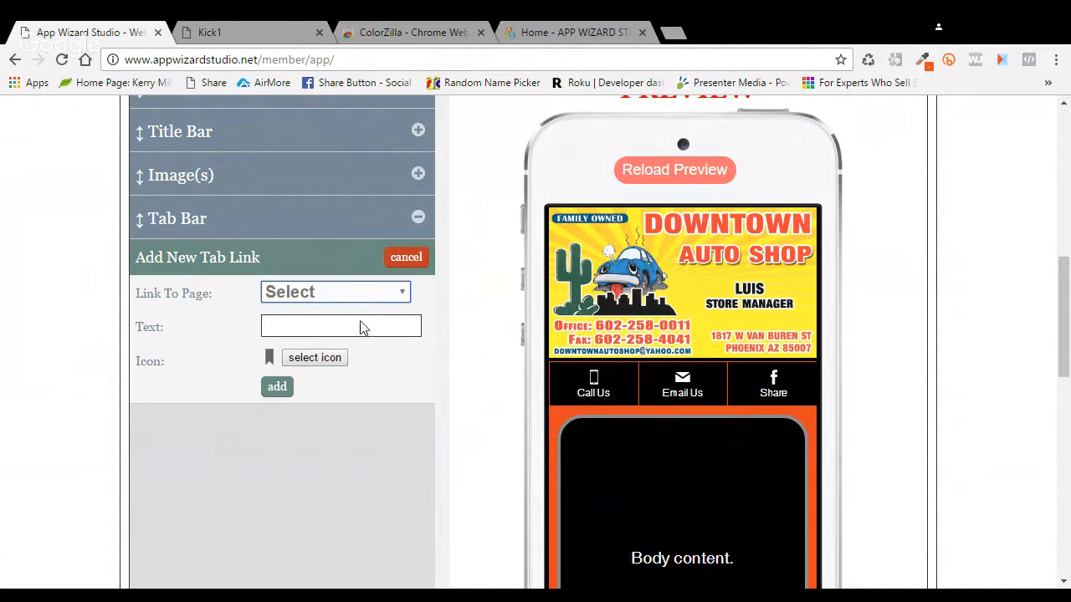
pyautogui.press('s')
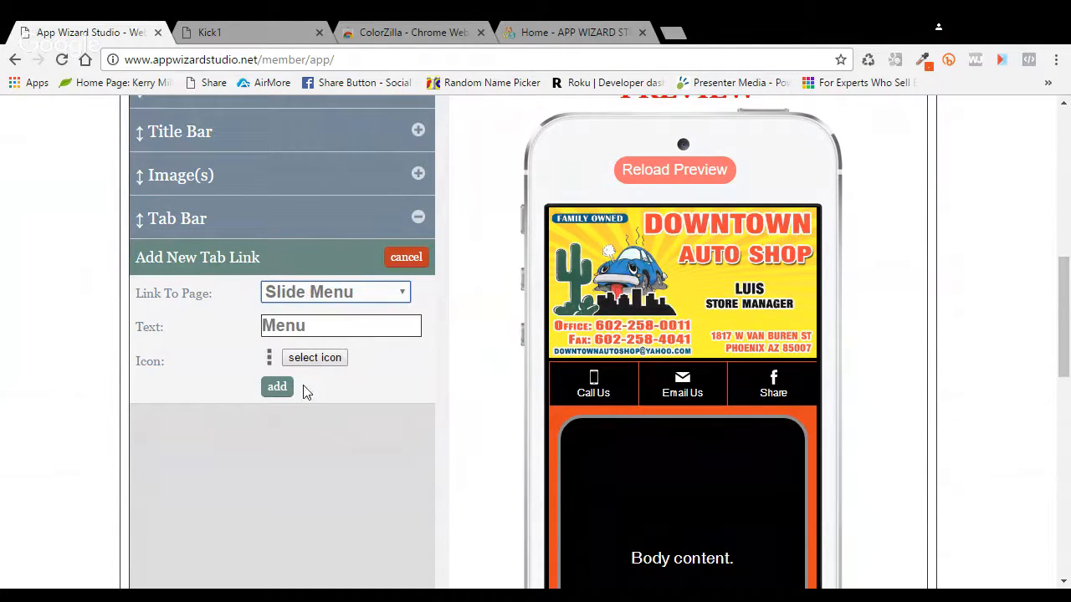
pyautogui.click(281, 390)
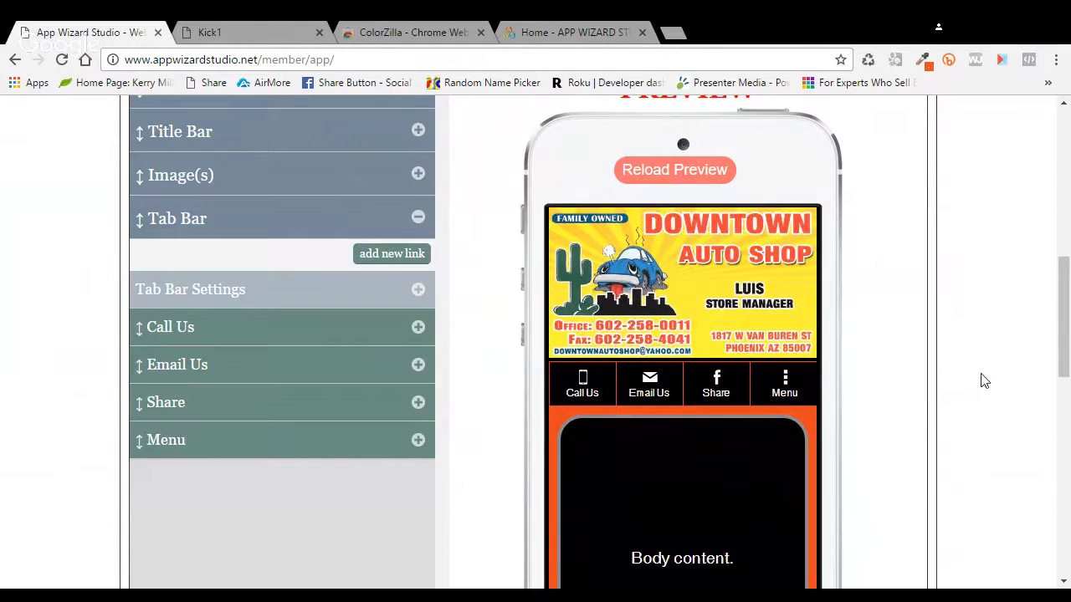
pyautogui.click(433, 220)
pyautogui.click(434, 220)
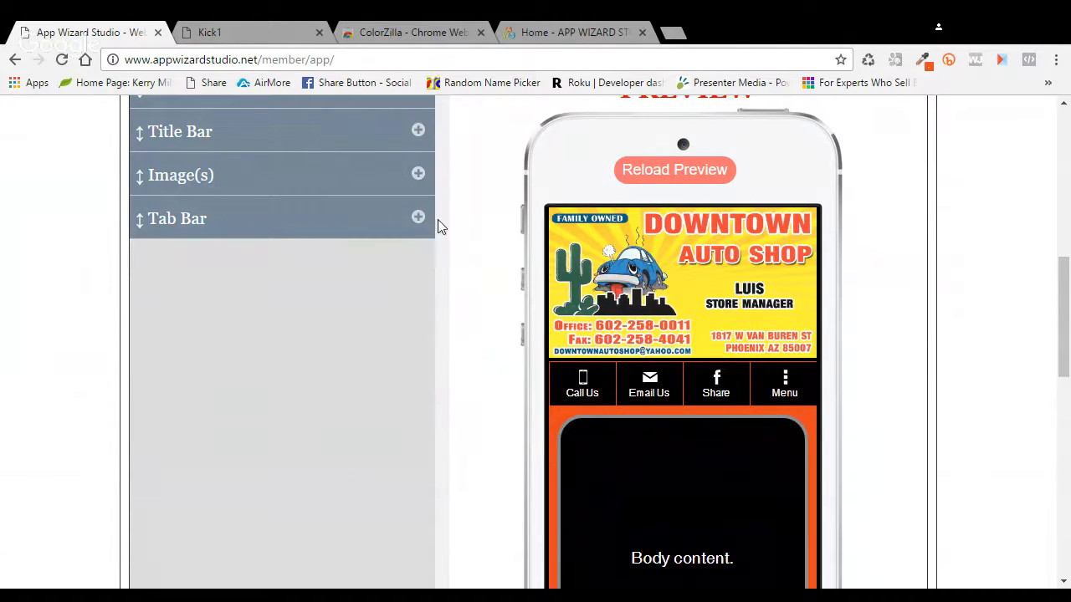
# Step: Move the Tab Bar row above the Button Bar in the Header panel
pyautogui.scroll(3, 506, 329)
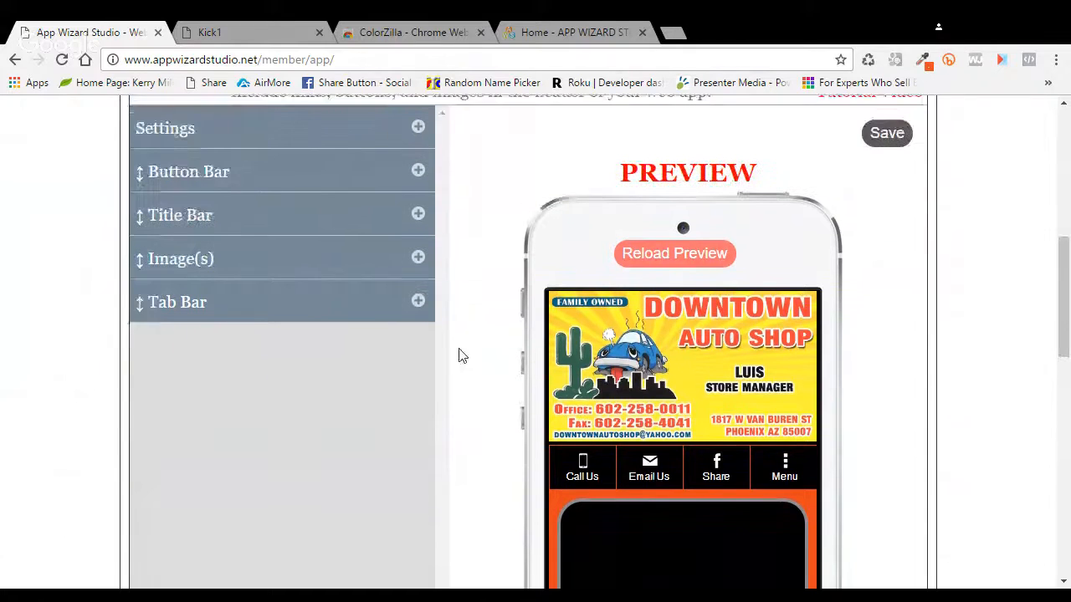
pyautogui.scroll(1, 461, 354)
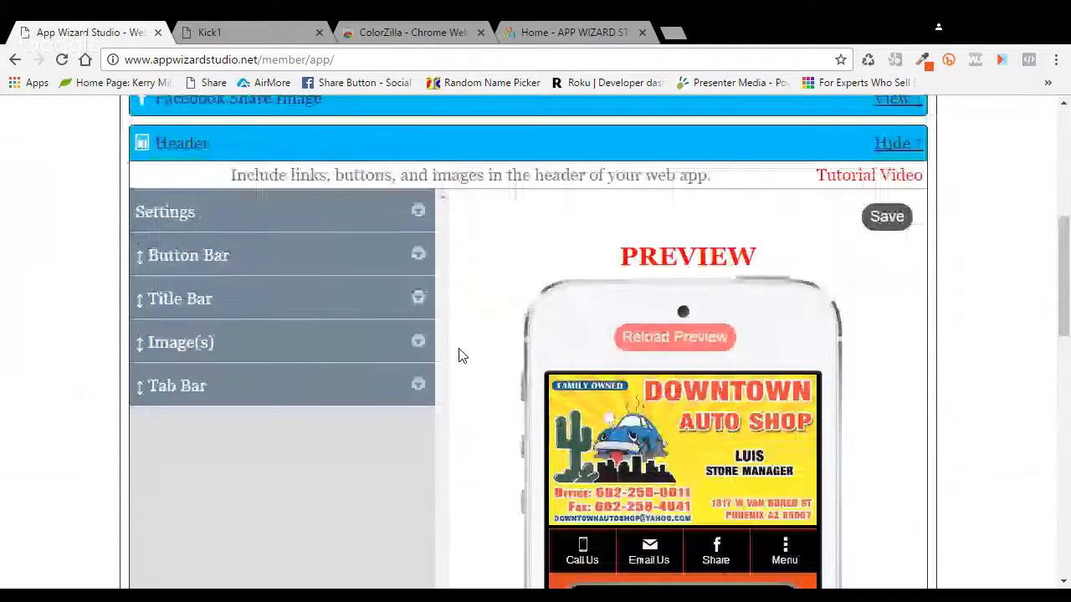
pyautogui.moveTo(332, 392); pyautogui.dragTo(332, 436)
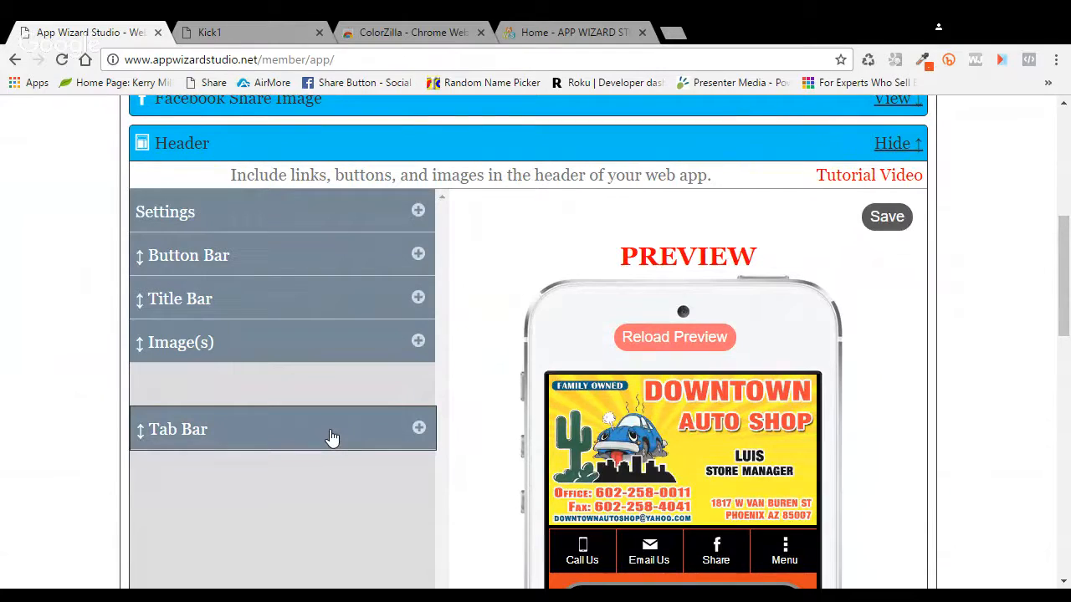
pyautogui.moveTo(332, 436); pyautogui.dragTo(339, 259)
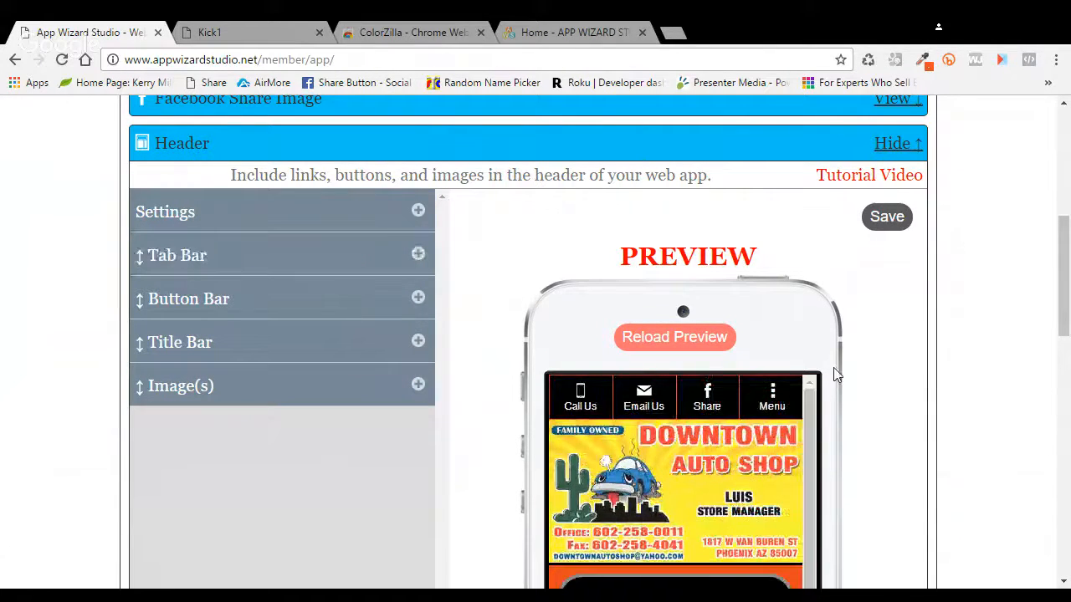
# Step: Show the full Kick1 app preview with the tab bar on top
pyautogui.scroll(-1, 934, 416)
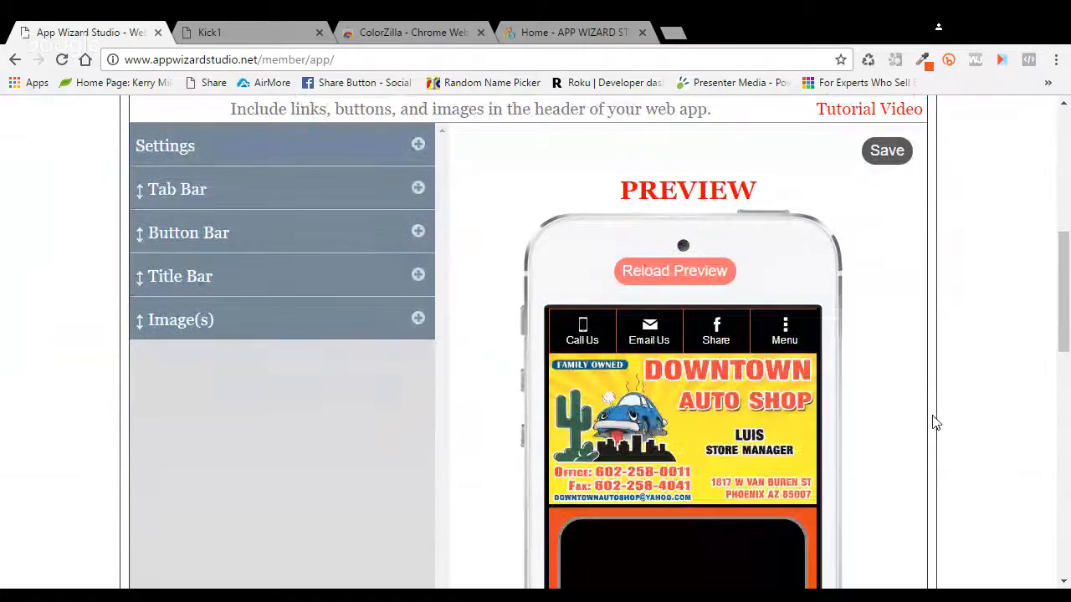
pyautogui.scroll(-1, 937, 423)
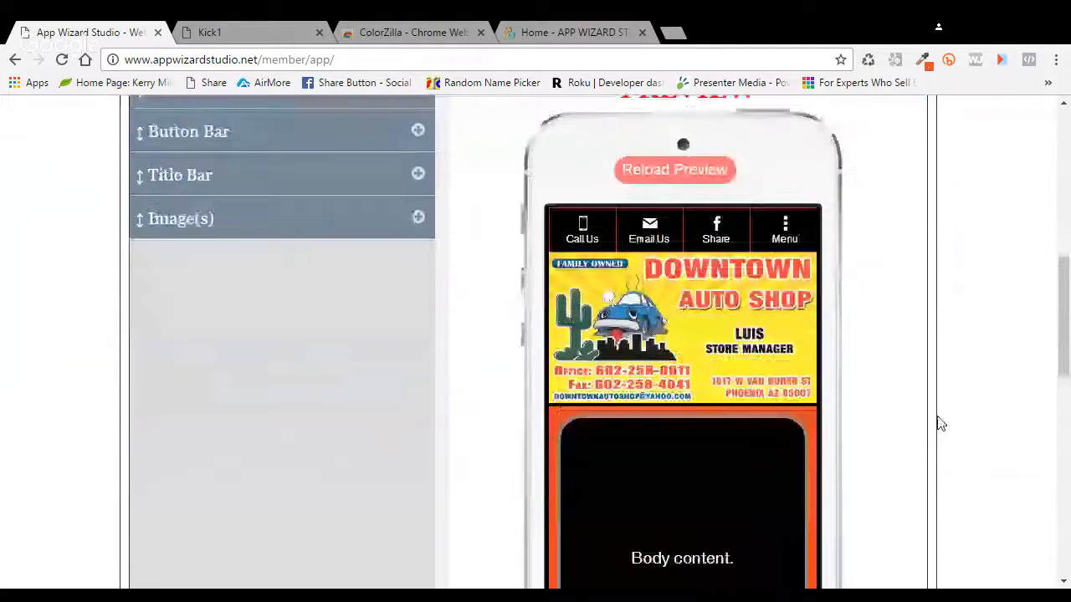
pyautogui.scroll(2, 549, 255)
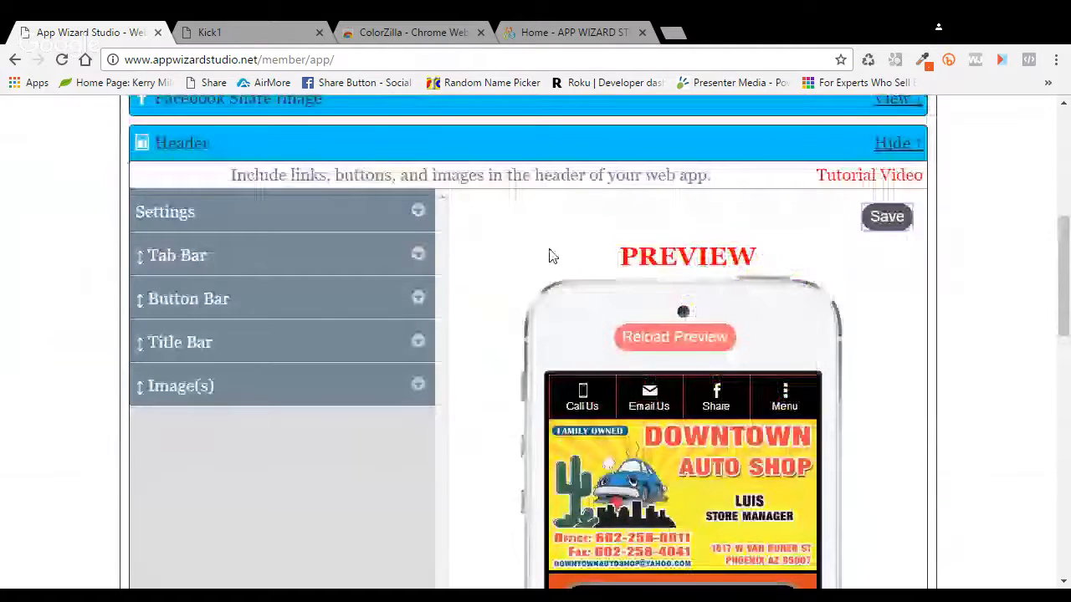
pyautogui.scroll(2, 550, 255)
pyautogui.click(237, 130)
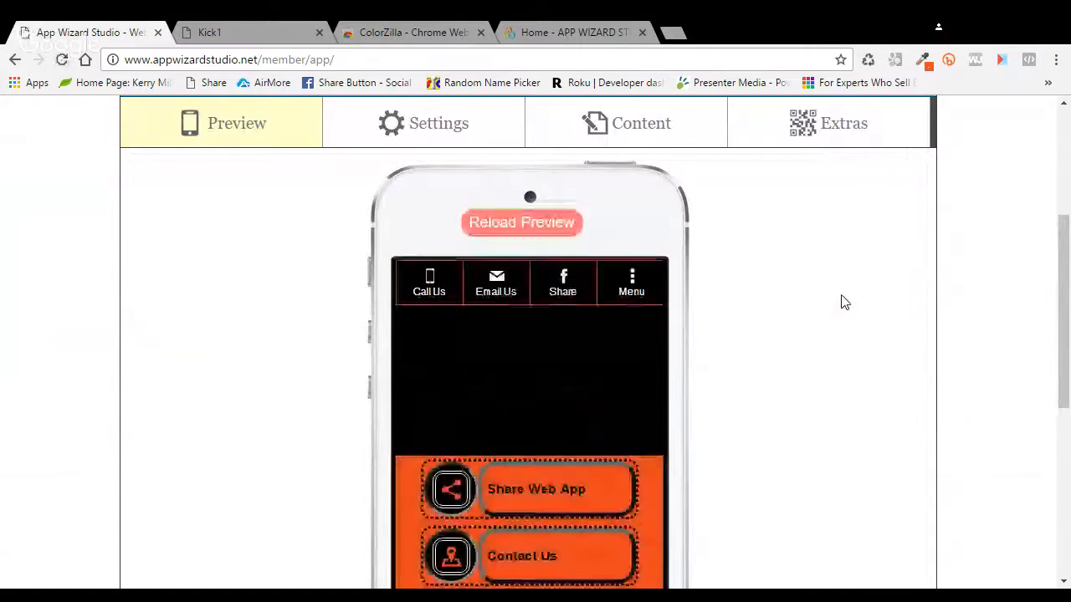
# Step: Open and close the app's slide-out menu from Menu in the preview
pyautogui.scroll(-2, 843, 303)
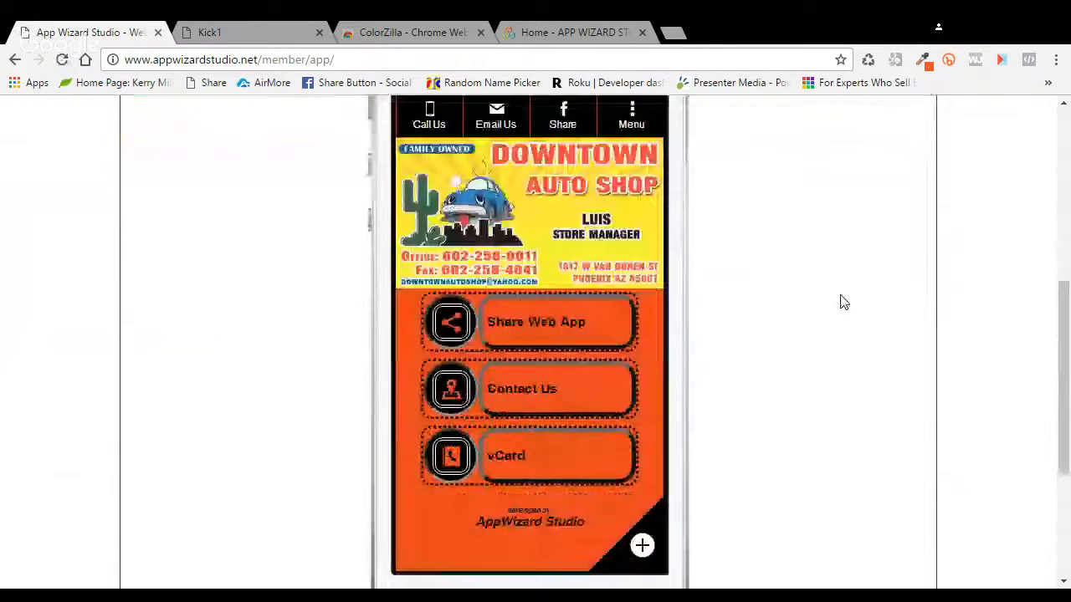
pyautogui.click(628, 115)
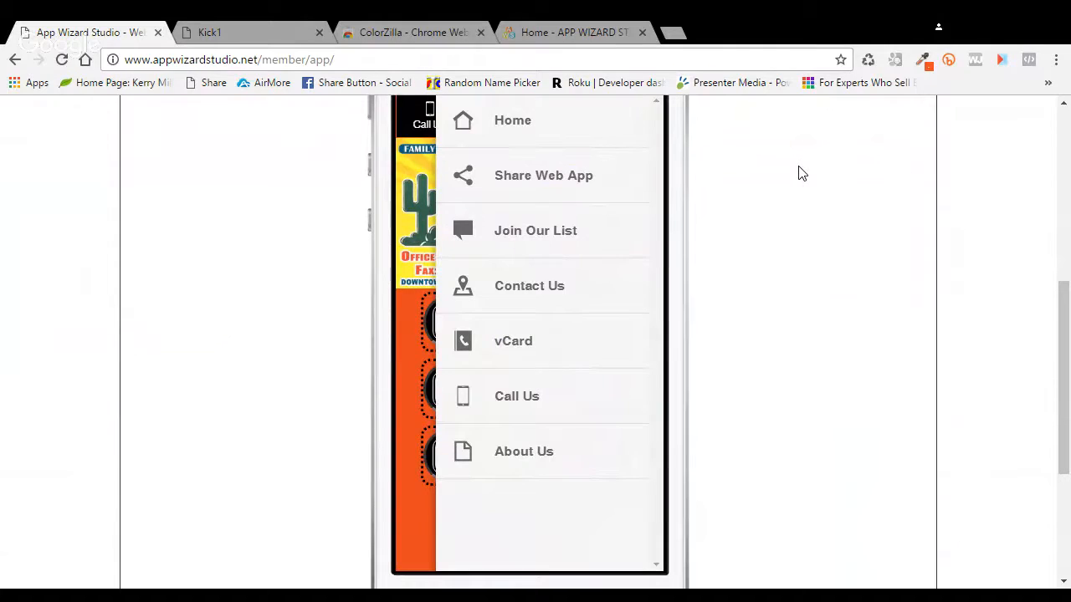
pyautogui.moveTo(473, 526); pyautogui.dragTo(470, 524)
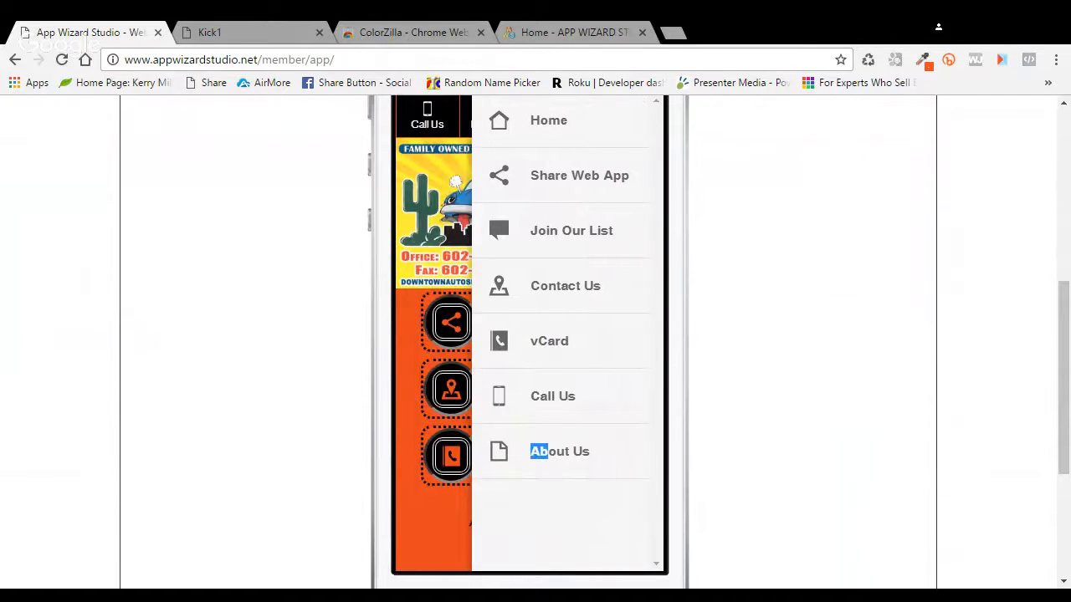
pyautogui.click(469, 524)
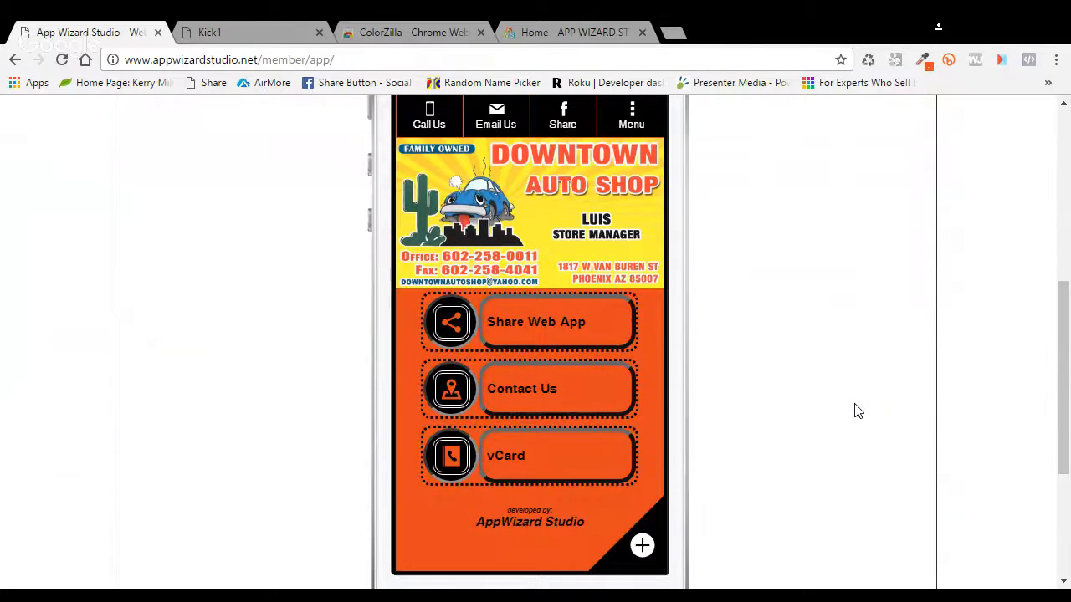
# Step: Return to the app's Settings sections and collapse the Header section
pyautogui.scroll(2, 855, 411)
pyautogui.click(428, 133)
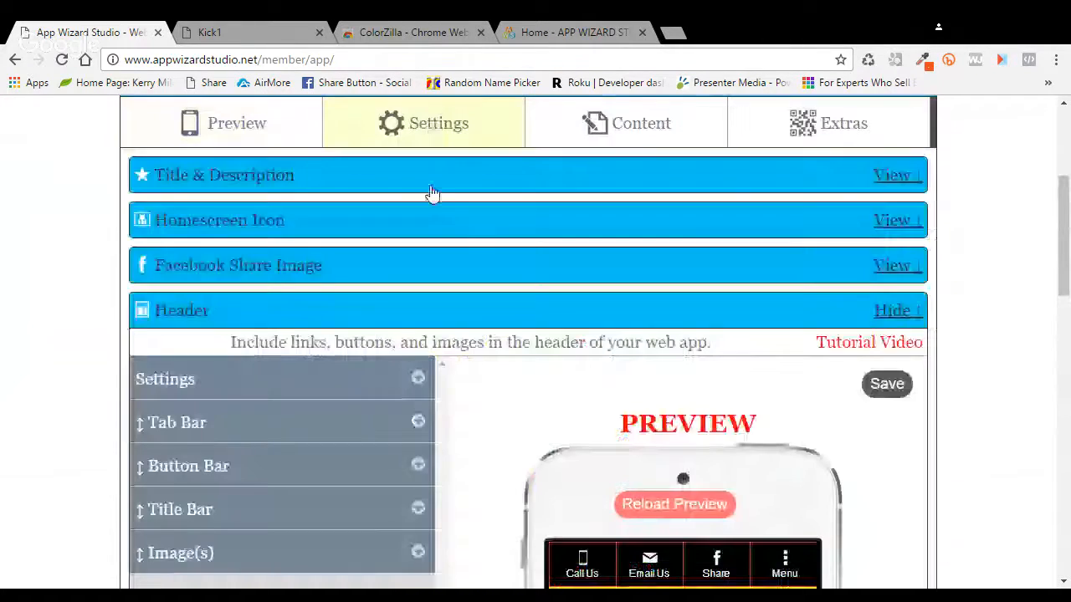
pyautogui.click(888, 316)
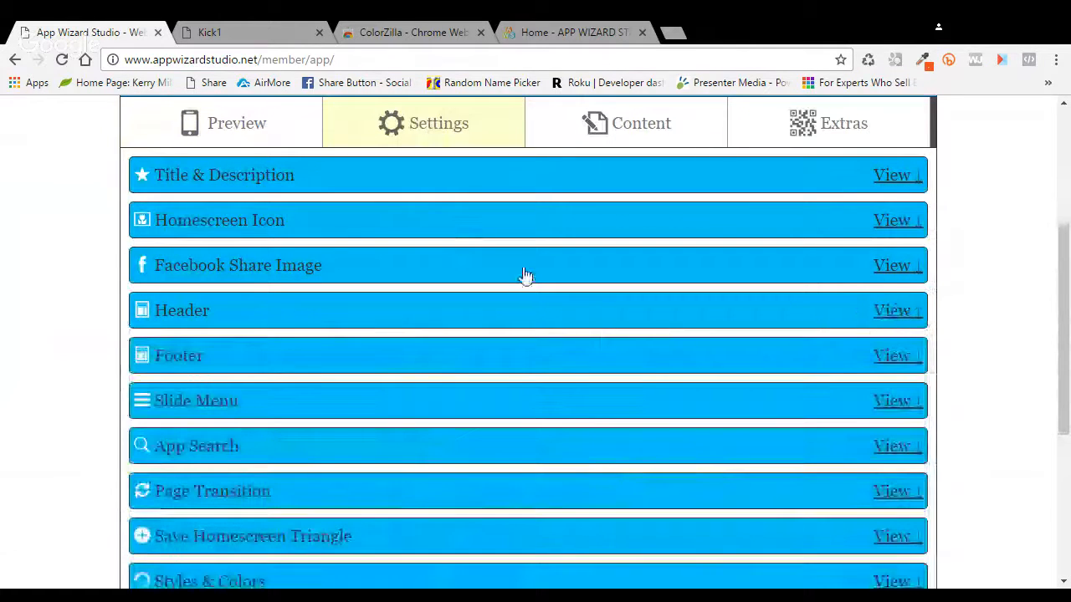
pyautogui.scroll(-2, 526, 277)
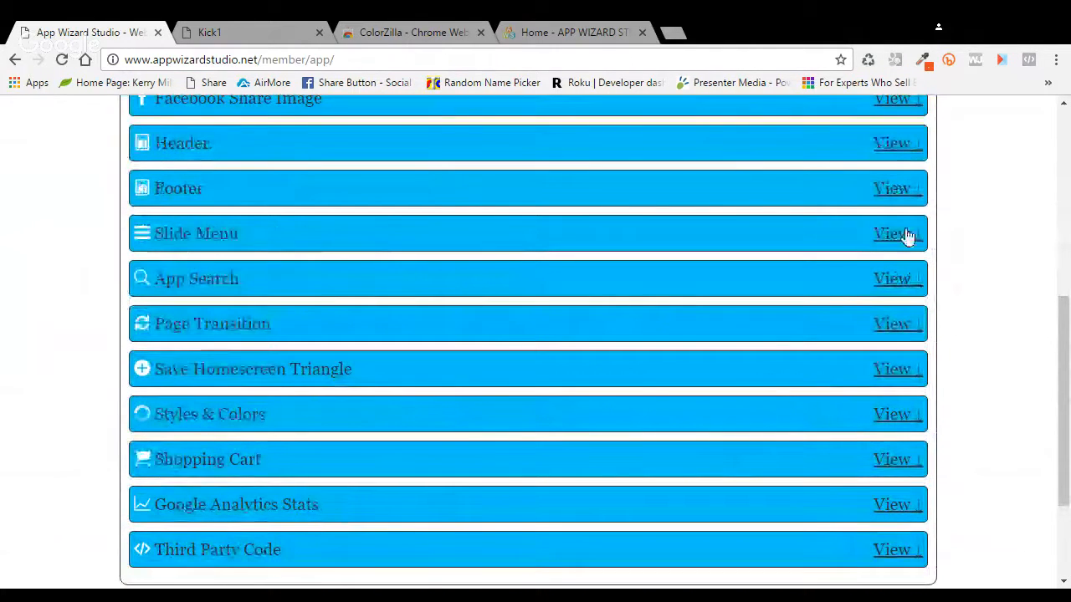
# Step: Expand Slide Menu Settings and try opening the menu from the left with Push display
pyautogui.click(895, 234)
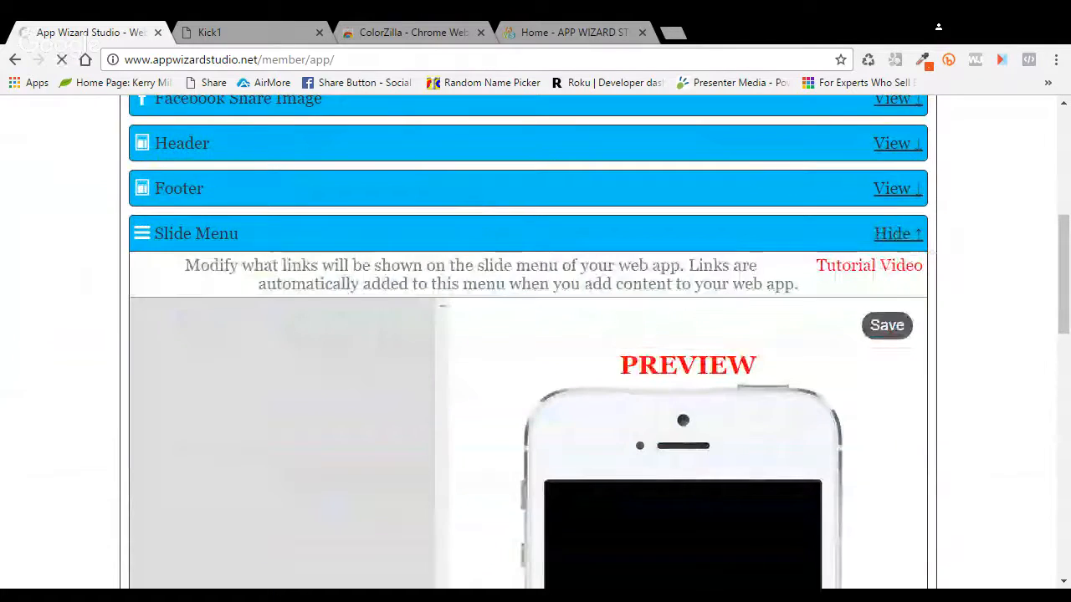
pyautogui.scroll(-2, 487, 295)
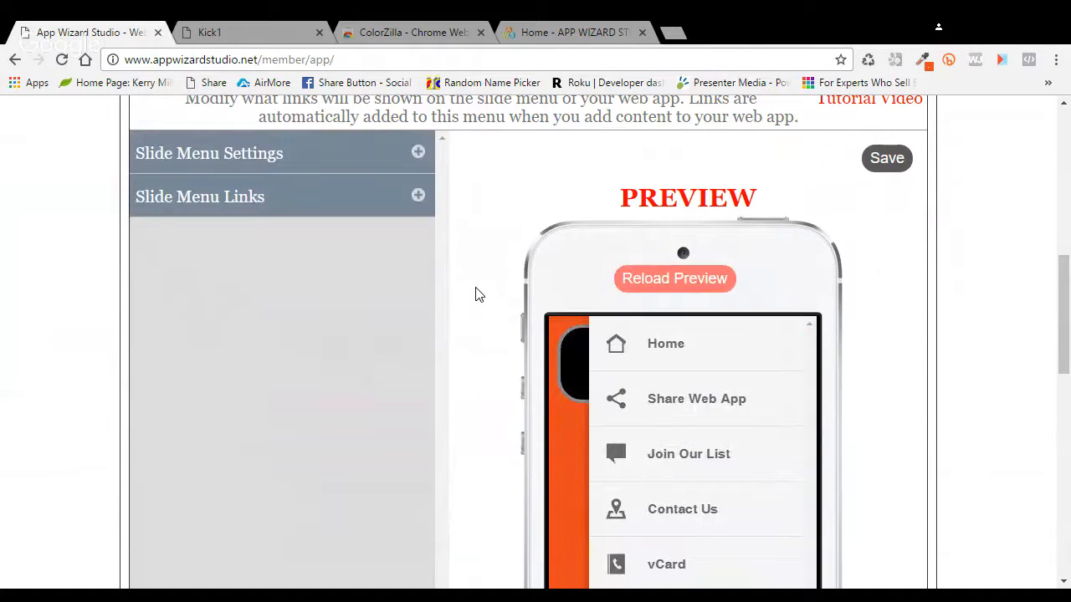
pyautogui.click(419, 157)
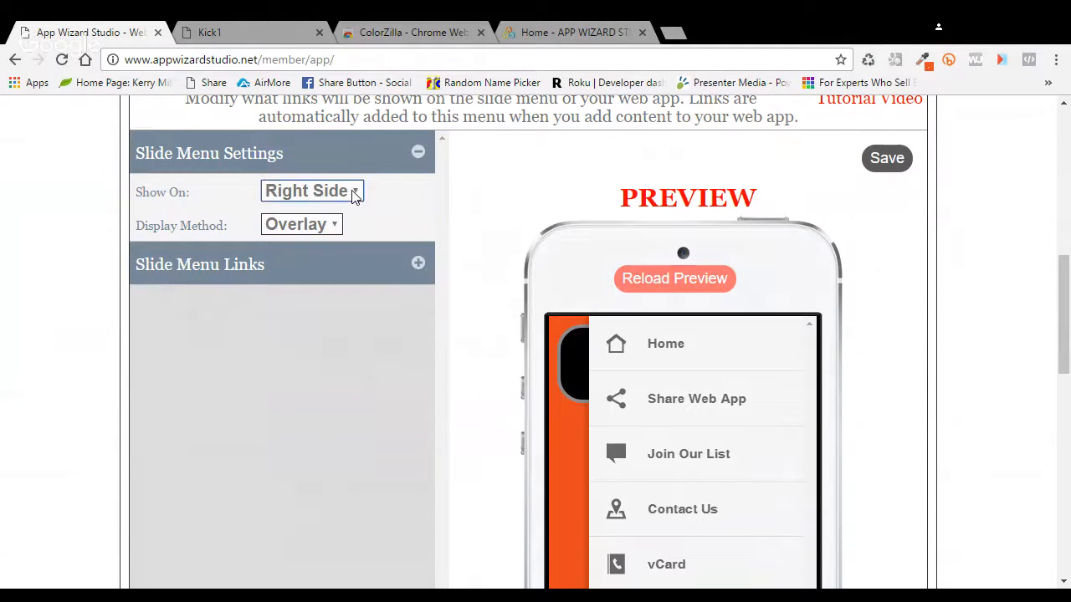
pyautogui.click(327, 219)
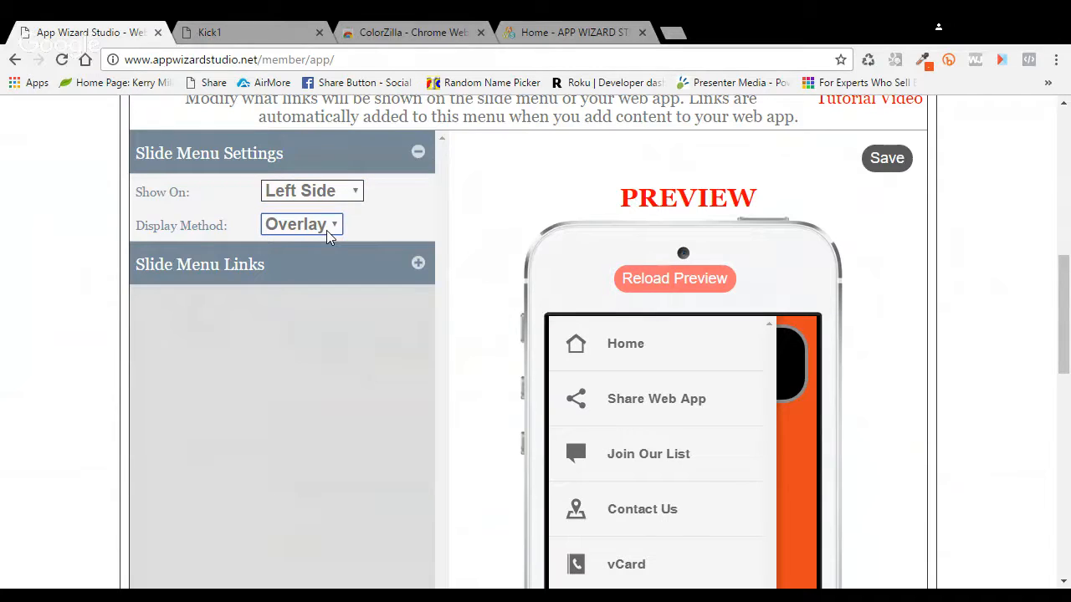
pyautogui.click(312, 268)
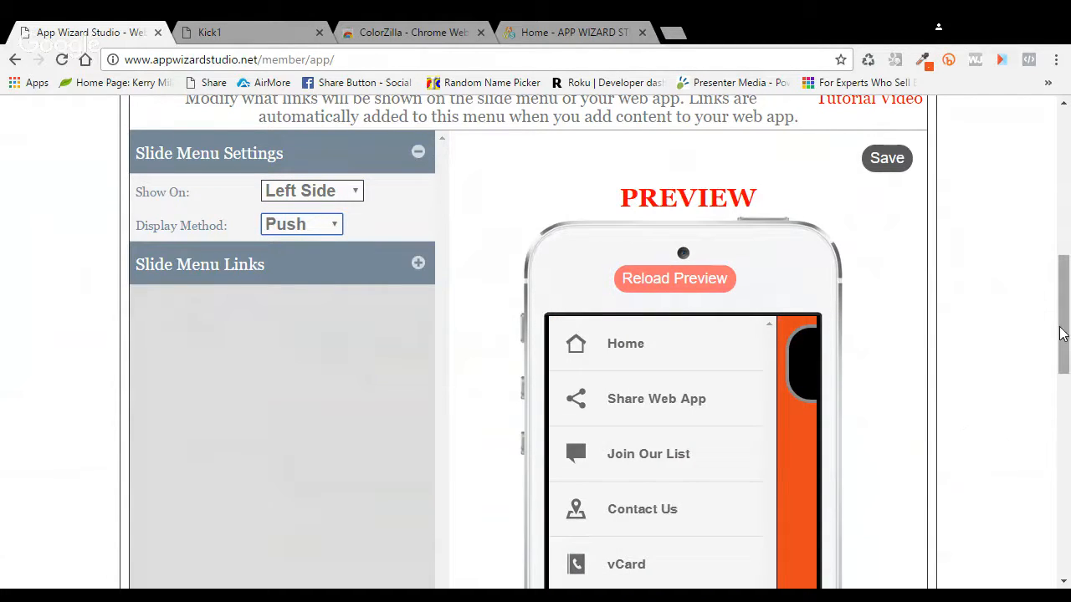
# Step: Settle the slide menu on Right Side with the Overlay display method
pyautogui.moveTo(1062, 330); pyautogui.dragTo(1062, 391)
pyautogui.scroll(1, 893, 320)
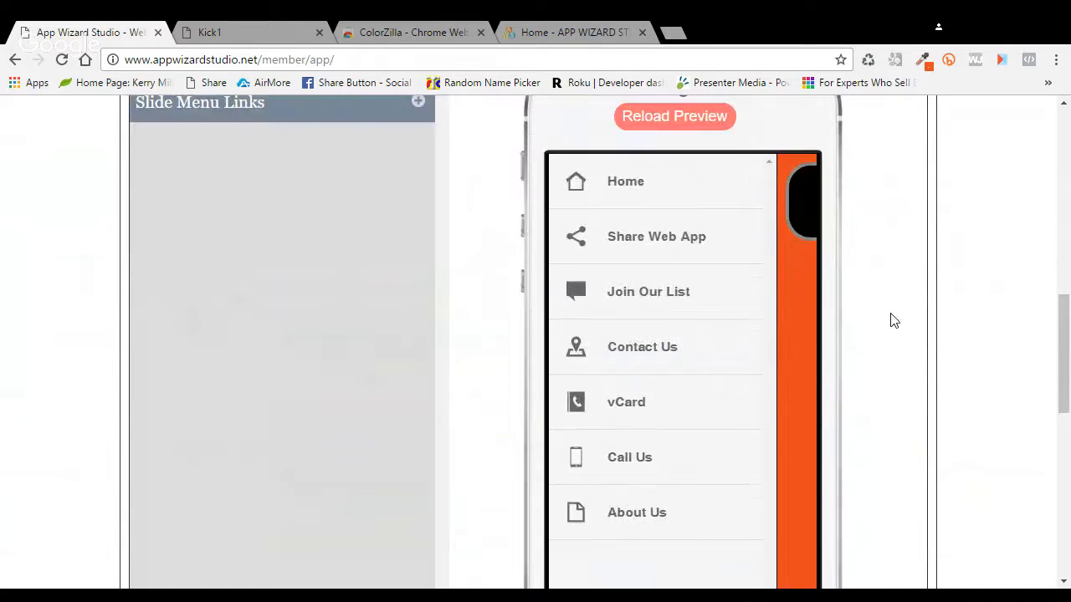
pyautogui.scroll(1, 894, 320)
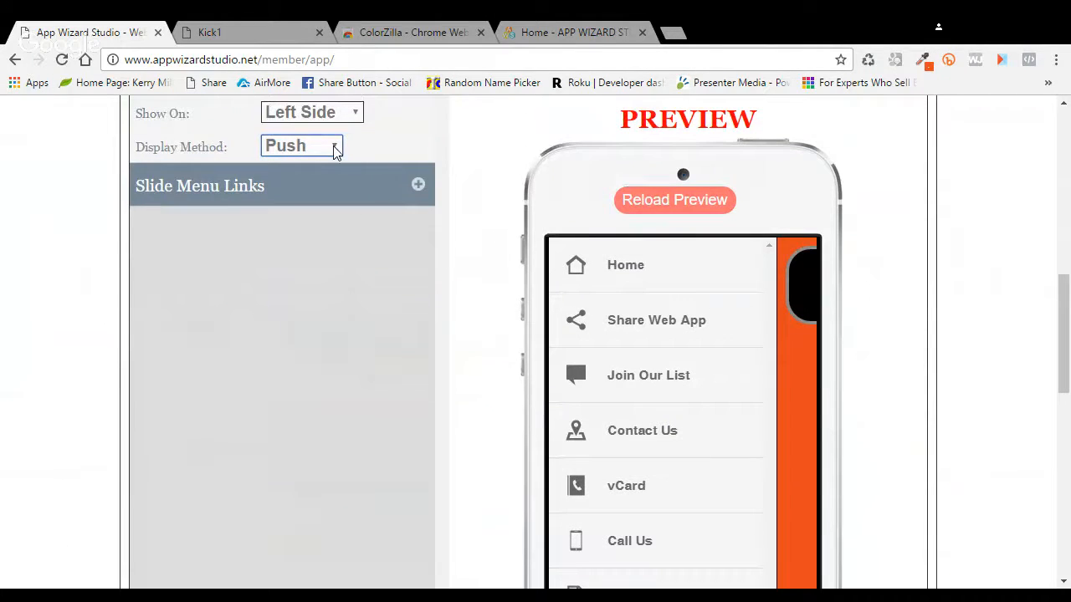
pyautogui.click(328, 179)
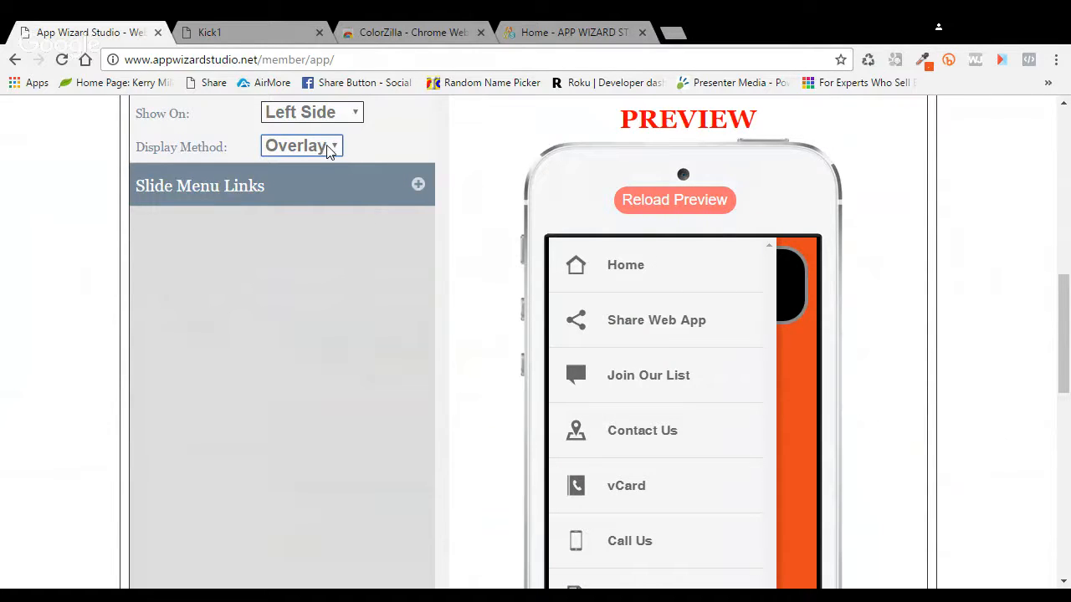
pyautogui.press('Up')
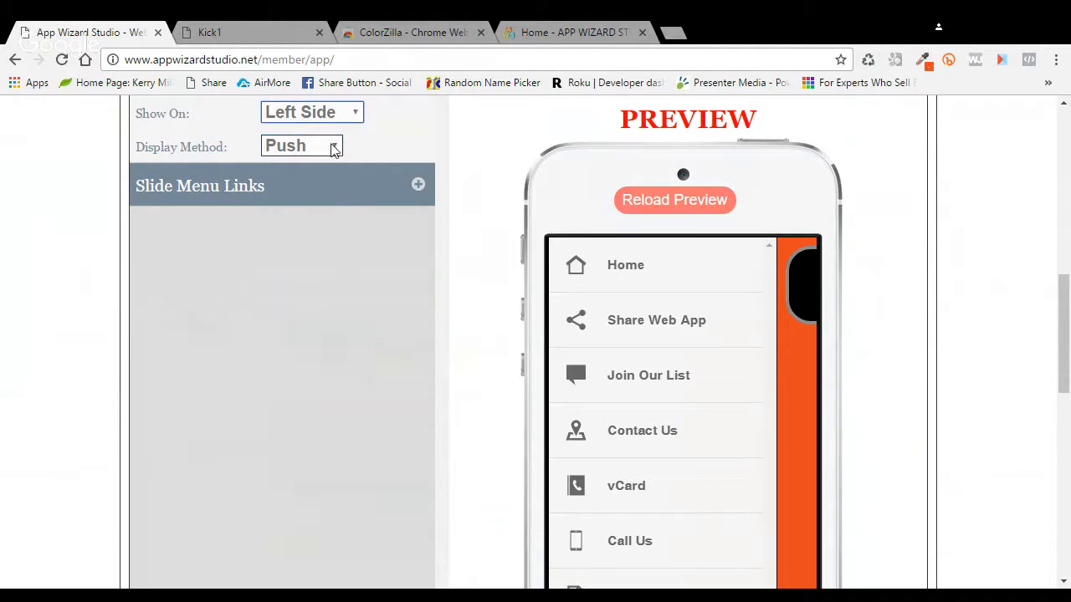
pyautogui.press('Down')
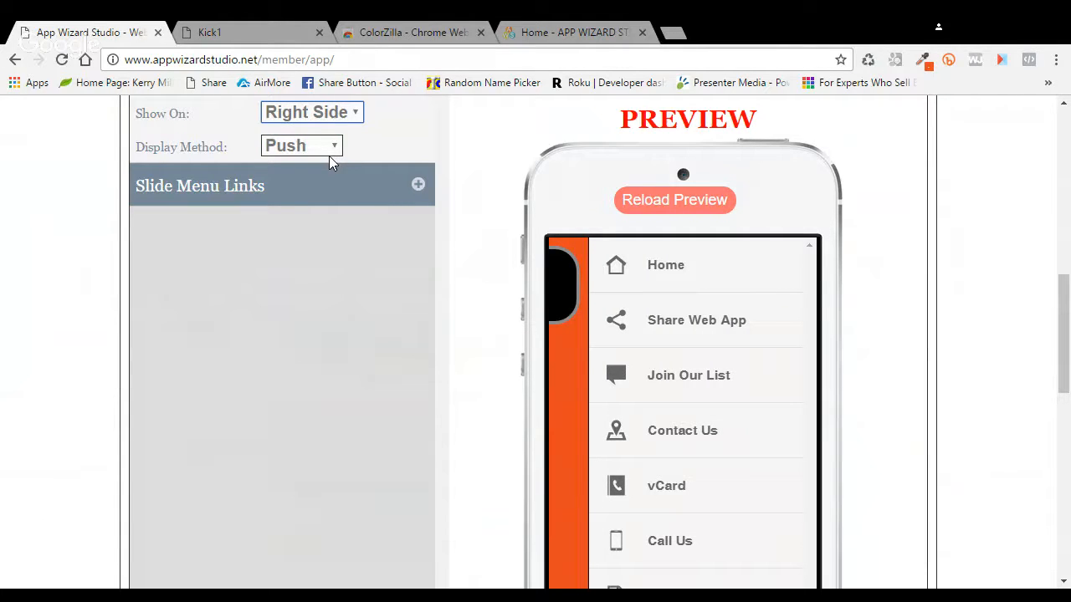
pyautogui.press('Down')
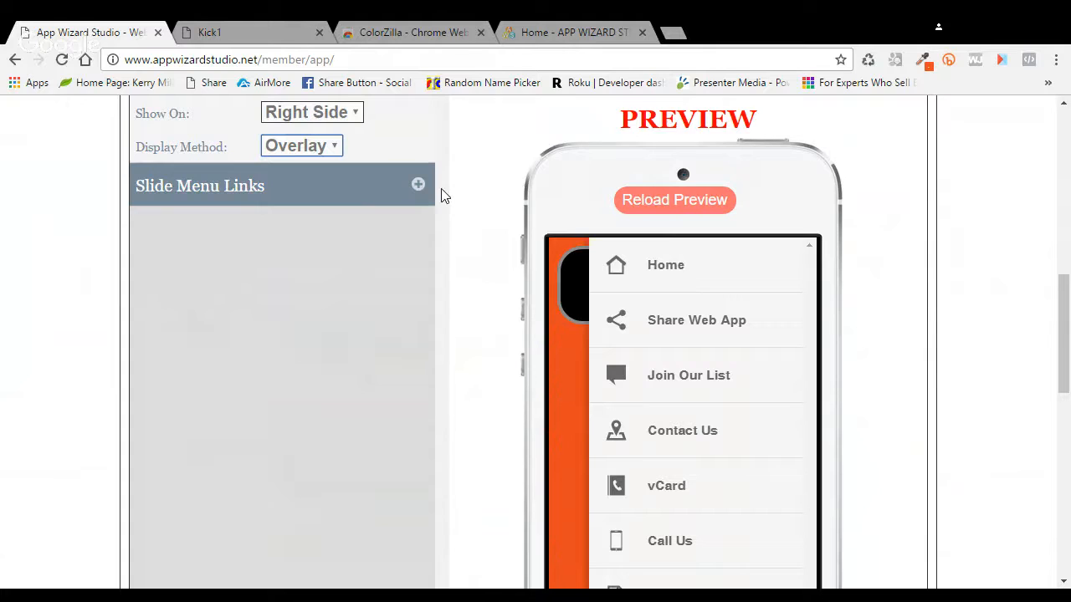
# Step: Set Show to No for the Share Web App, Contact Us and vCard slide menu links
pyautogui.click(417, 185)
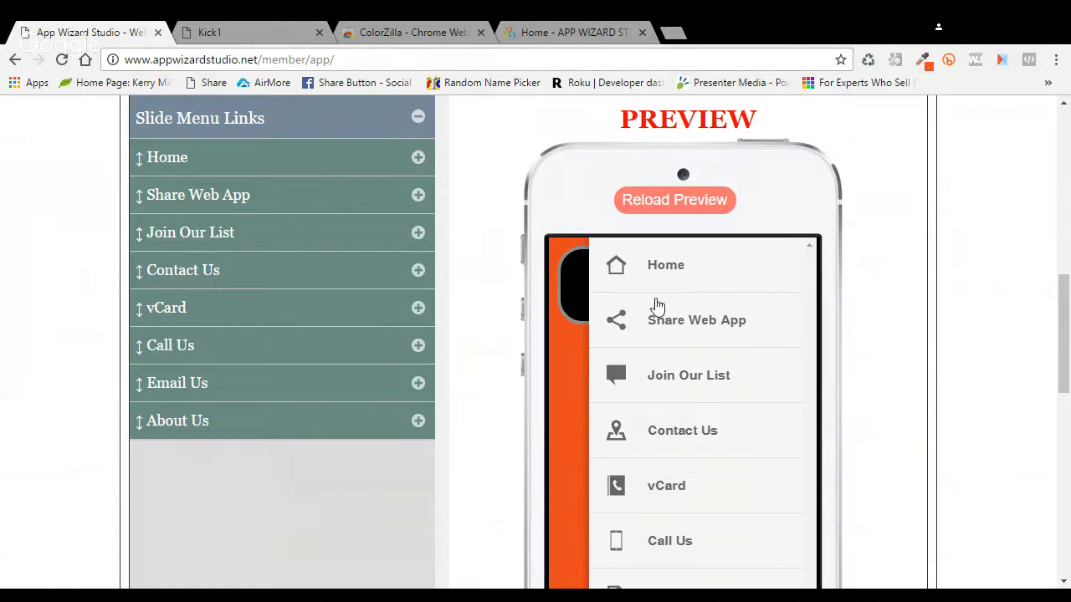
pyautogui.scroll(-1, 492, 245)
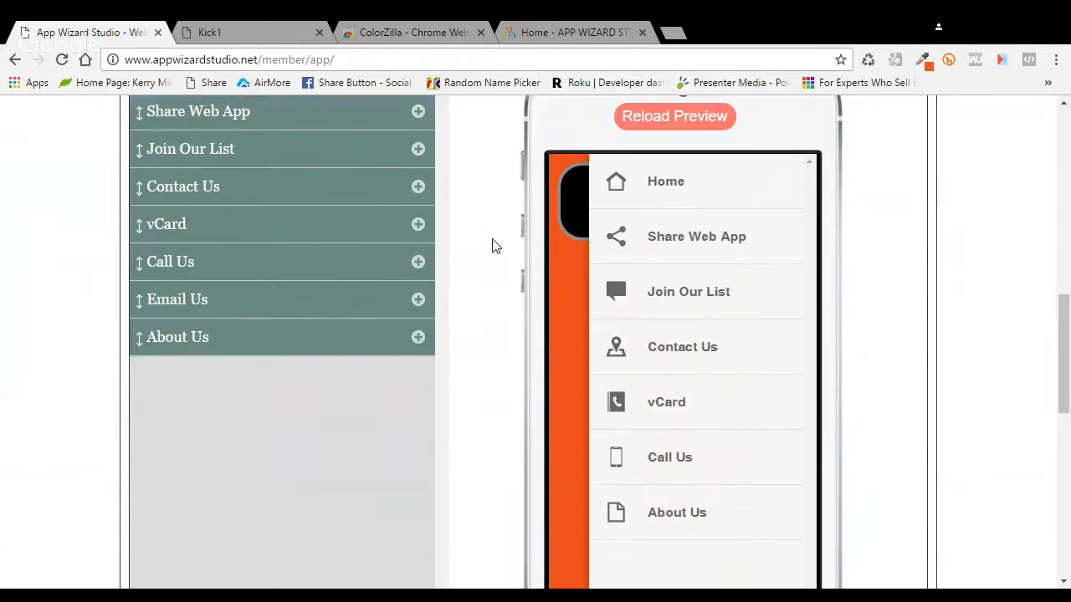
pyautogui.scroll(1, 485, 259)
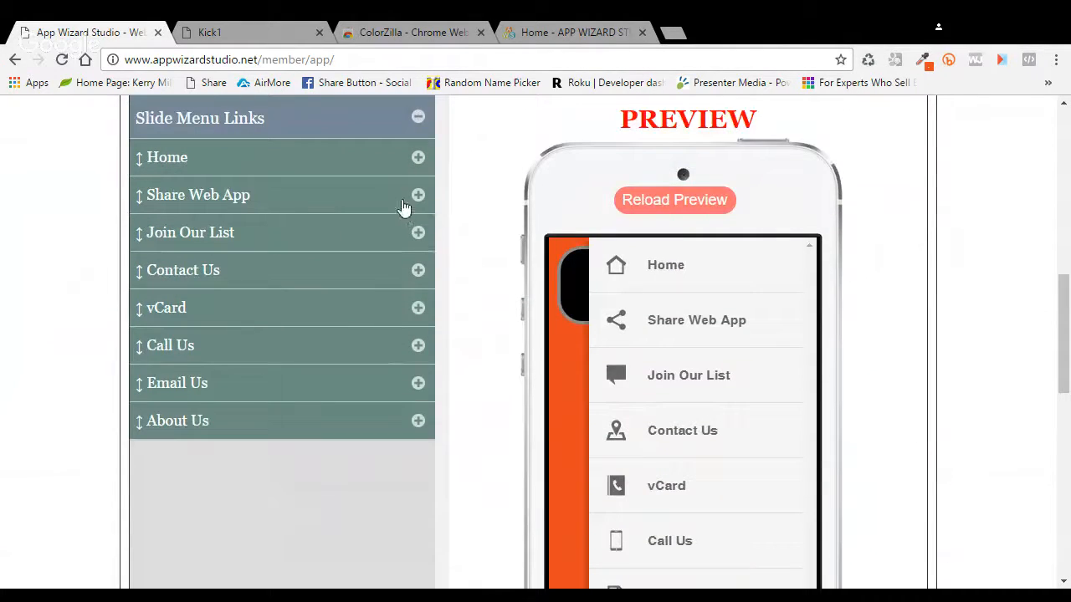
pyautogui.click(418, 197)
pyautogui.click(296, 240)
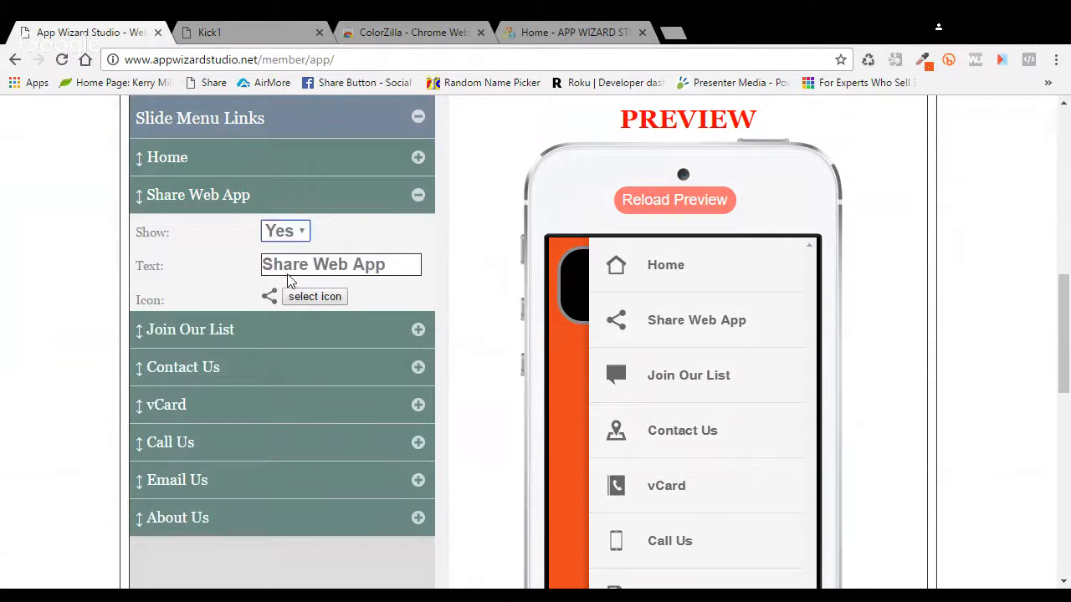
pyautogui.click(288, 277)
pyautogui.scroll(-1, 451, 370)
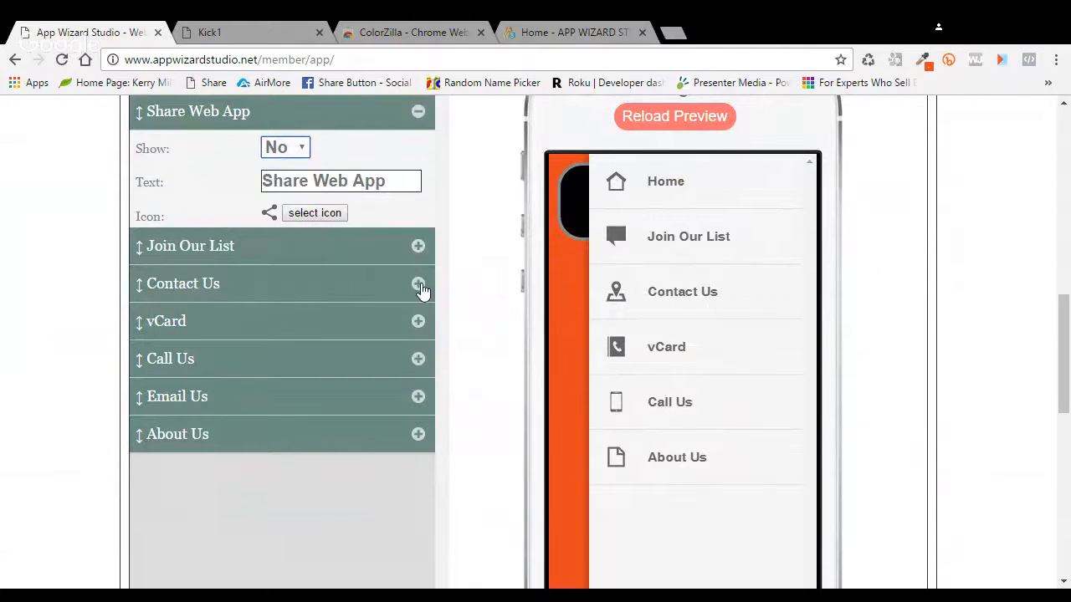
pyautogui.click(422, 289)
pyautogui.click(296, 223)
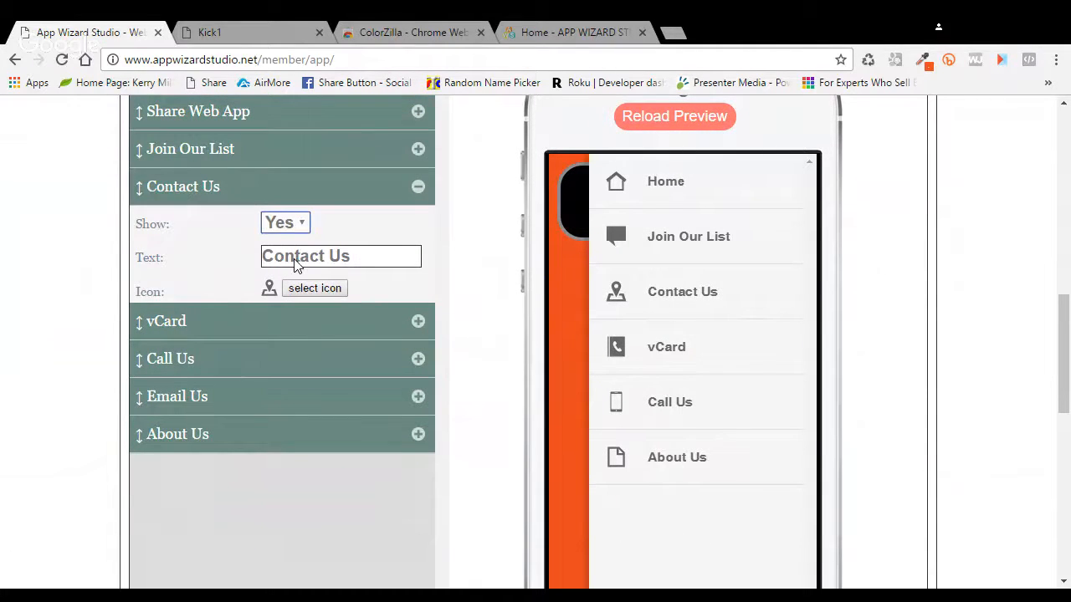
pyautogui.click(299, 263)
pyautogui.click(418, 322)
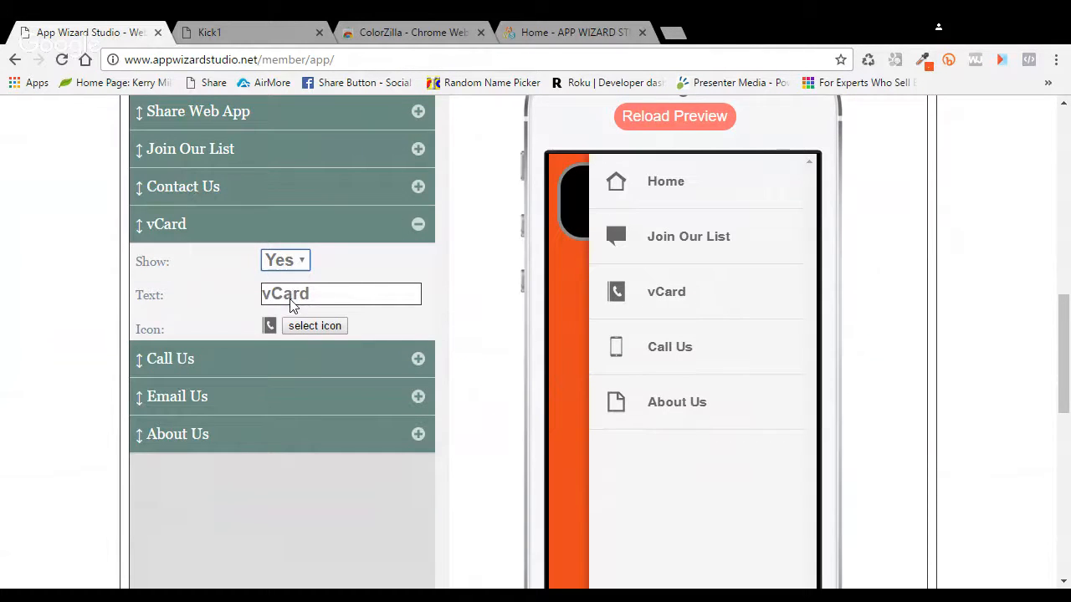
pyautogui.press('Down')
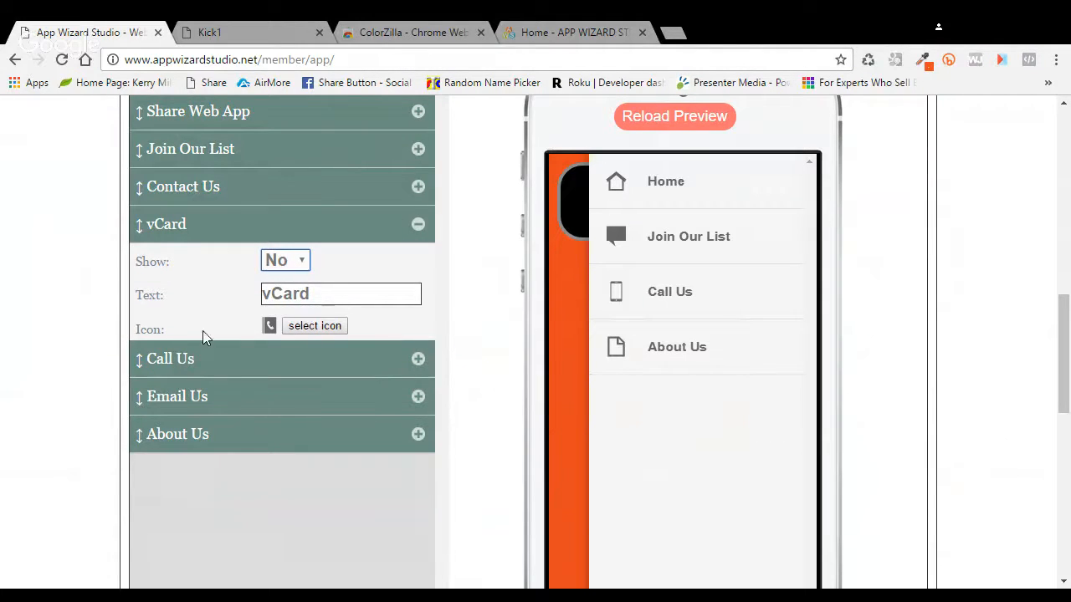
# Step: Move Call Us above Join Our List and About Us above Email Us
pyautogui.moveTo(215, 369); pyautogui.dragTo(214, 159)
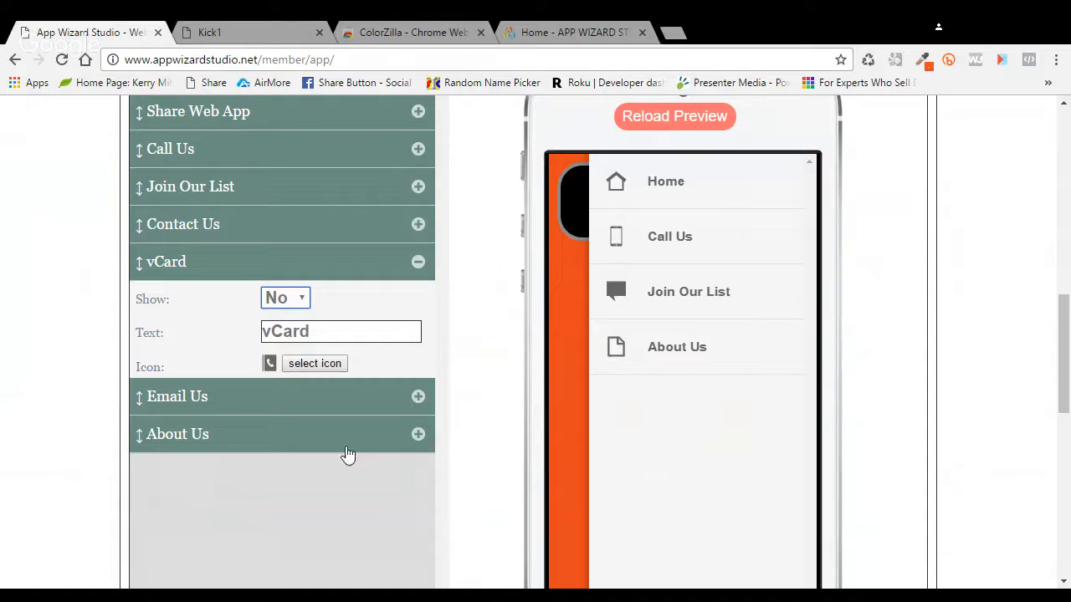
pyautogui.click(418, 398)
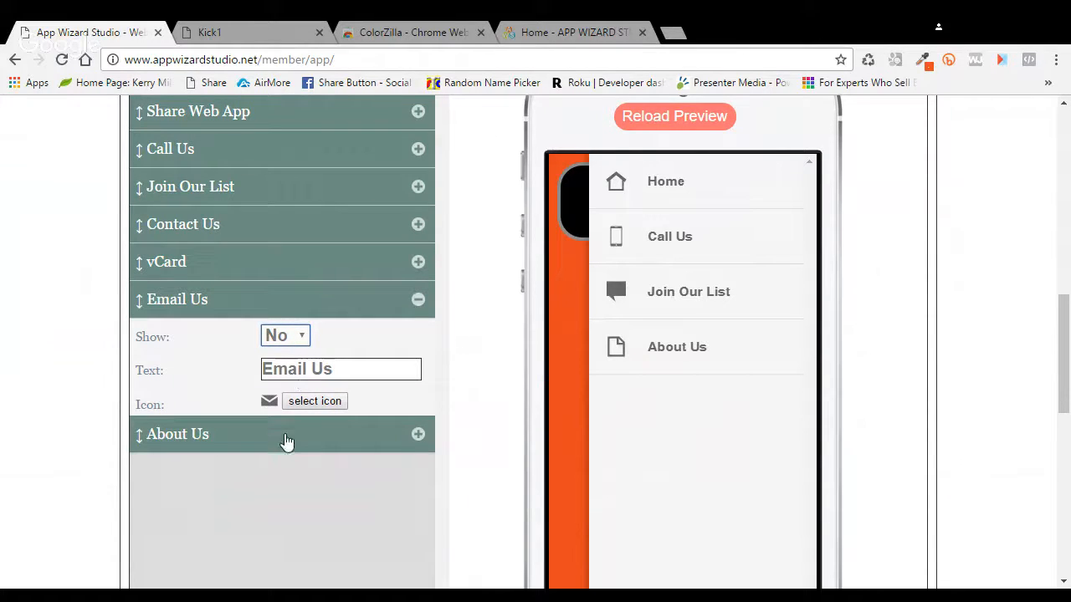
pyautogui.moveTo(286, 441); pyautogui.dragTo(306, 325)
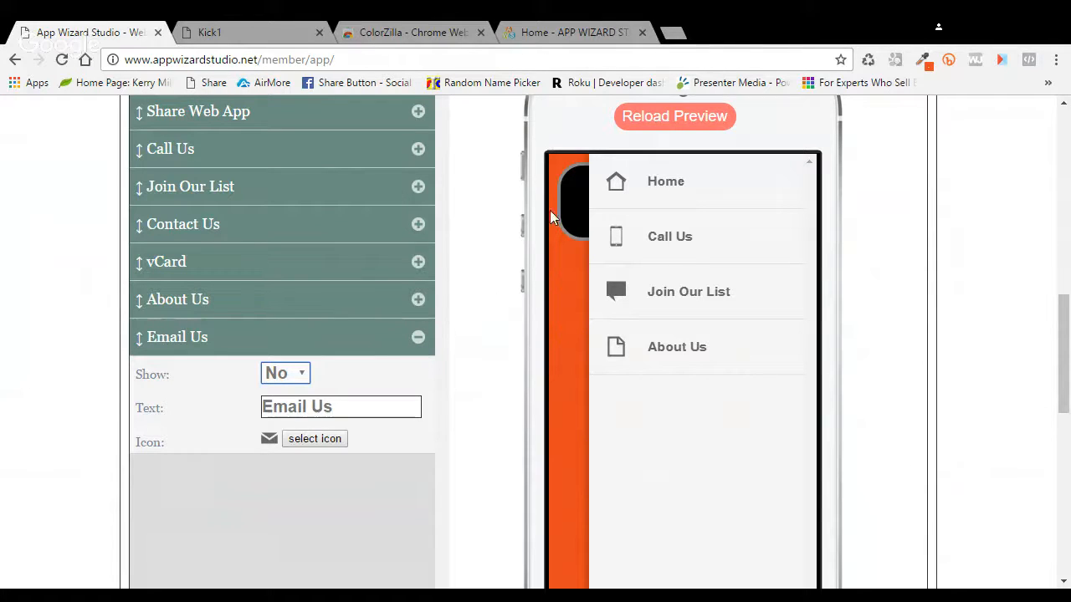
pyautogui.click(418, 338)
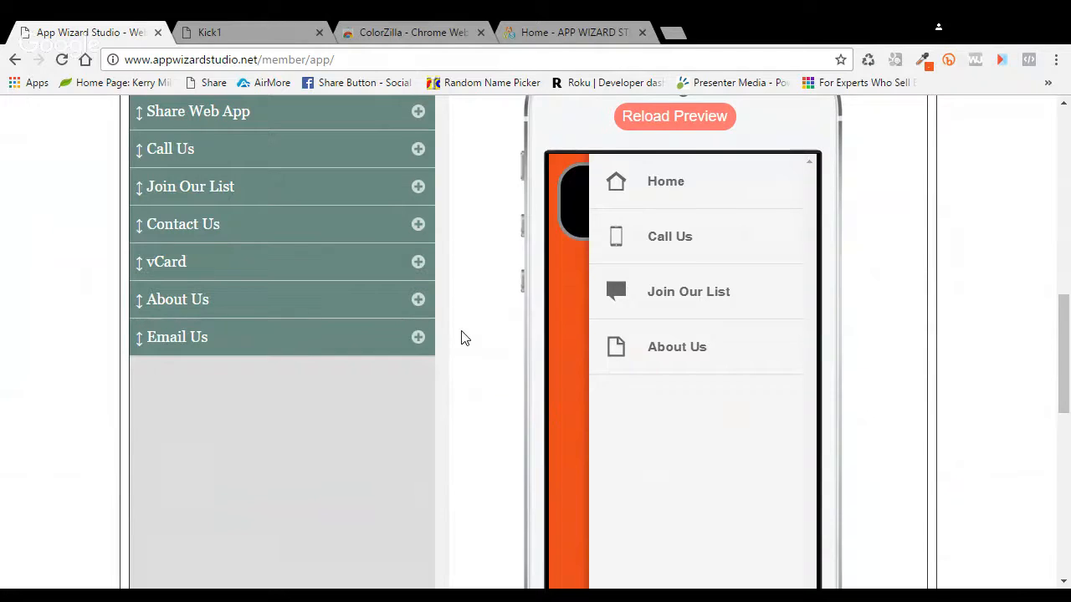
pyautogui.scroll(1, 465, 337)
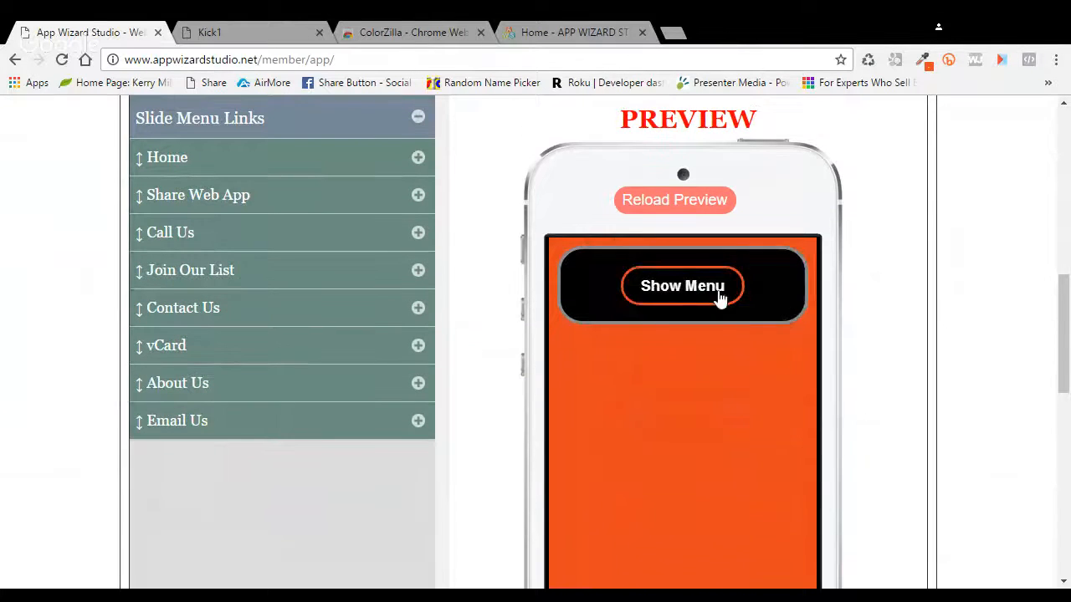
# Step: Reload the phone preview and open the slide menu to check the trimmed links
pyautogui.click(717, 293)
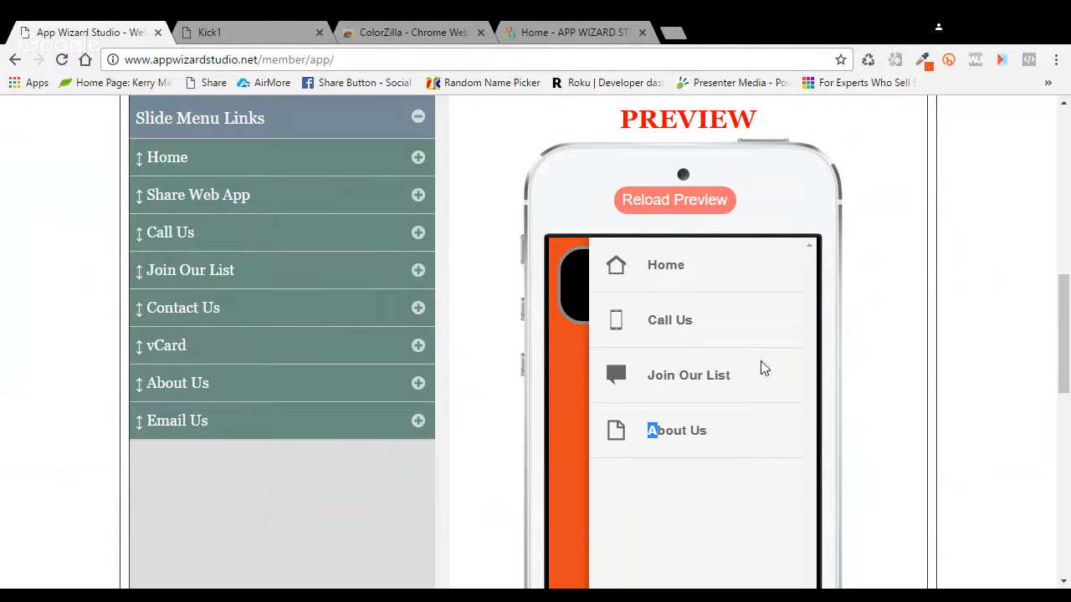
pyautogui.click(657, 205)
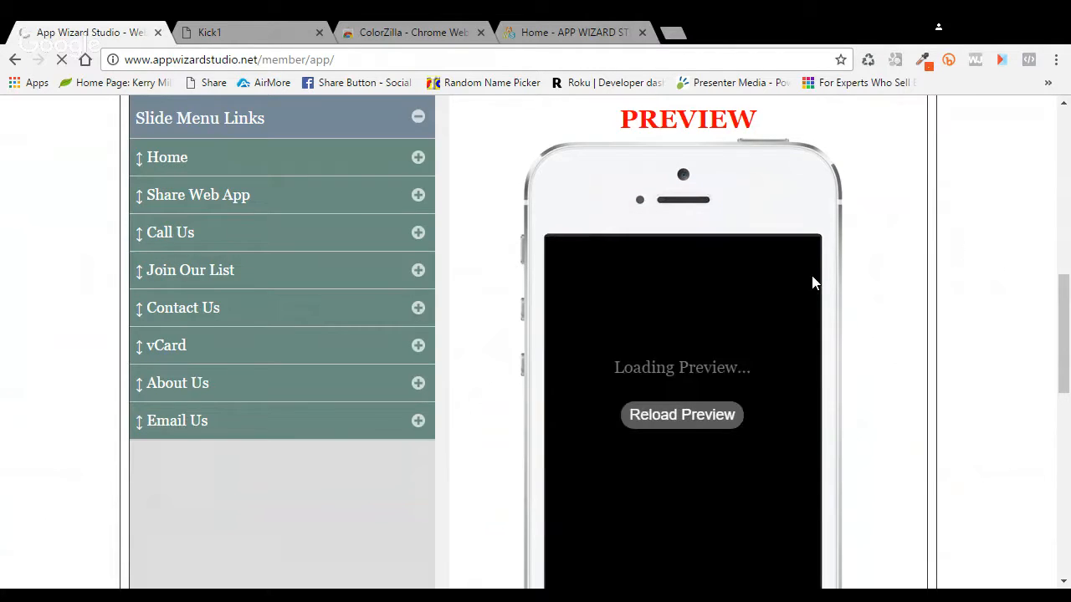
pyautogui.scroll(1, 1053, 350)
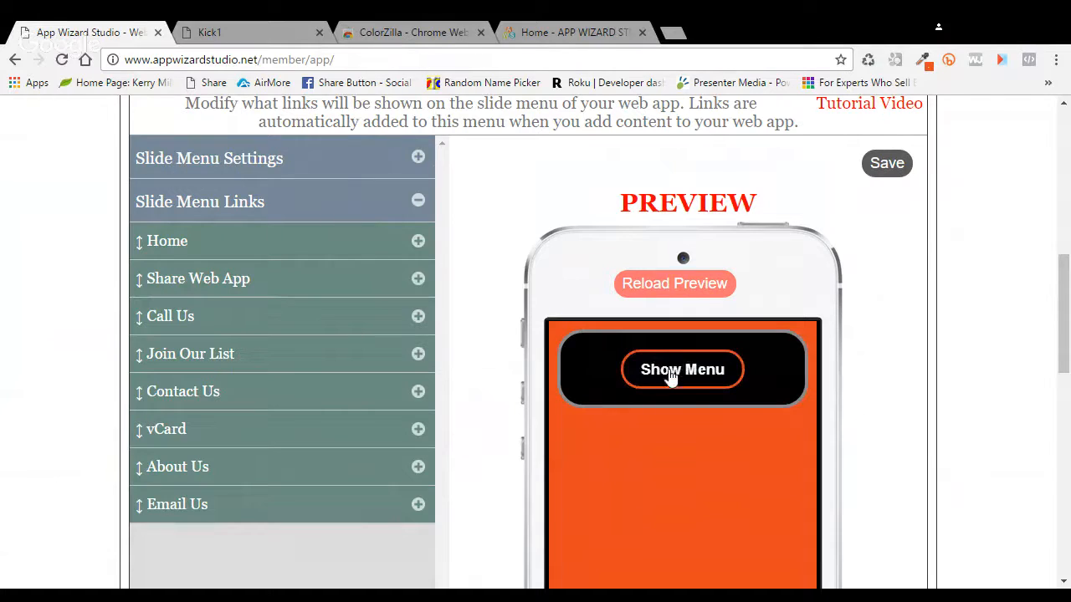
pyautogui.scroll(-1, 907, 355)
pyautogui.scroll(-1, 905, 357)
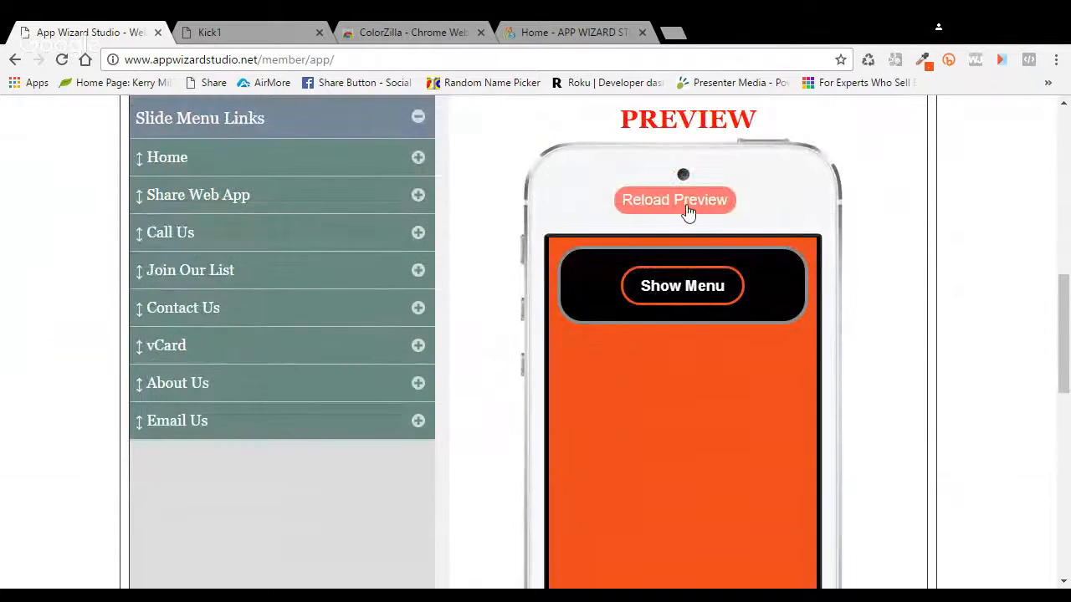
pyautogui.click(677, 286)
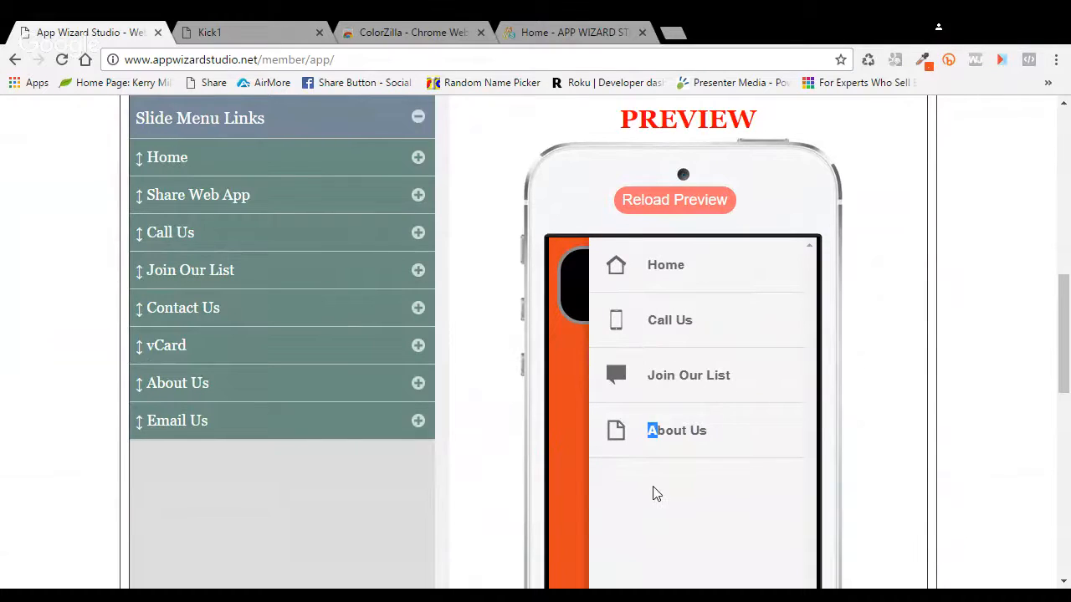
pyautogui.click(658, 512)
pyautogui.click(710, 294)
# Step: Save the slide menu changes and collapse the Slide Menu section
pyautogui.scroll(1, 900, 392)
pyautogui.scroll(2, 900, 392)
pyautogui.click(889, 248)
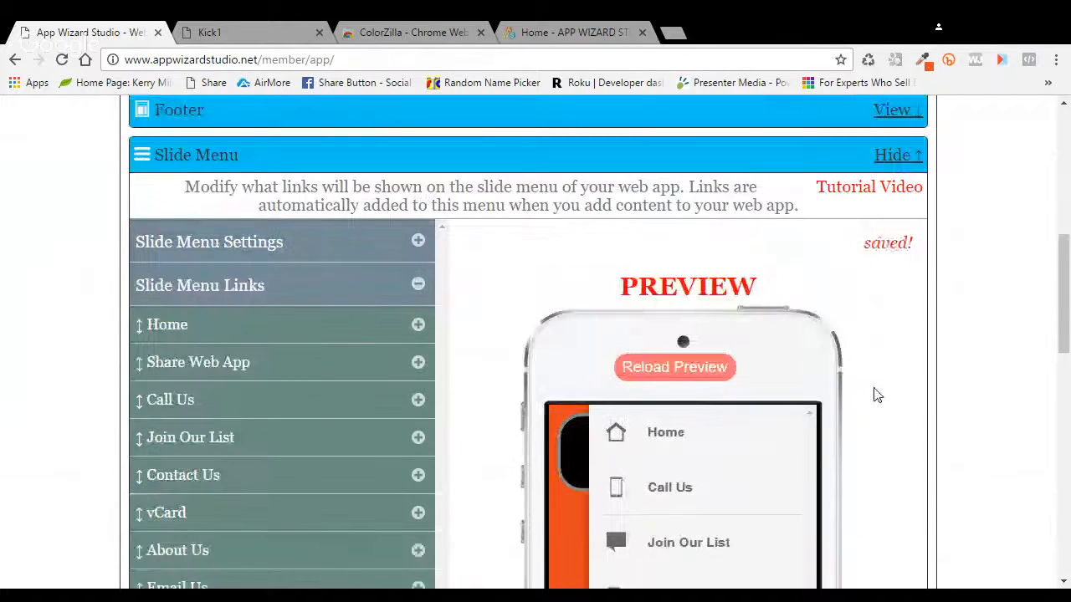
pyautogui.click(892, 159)
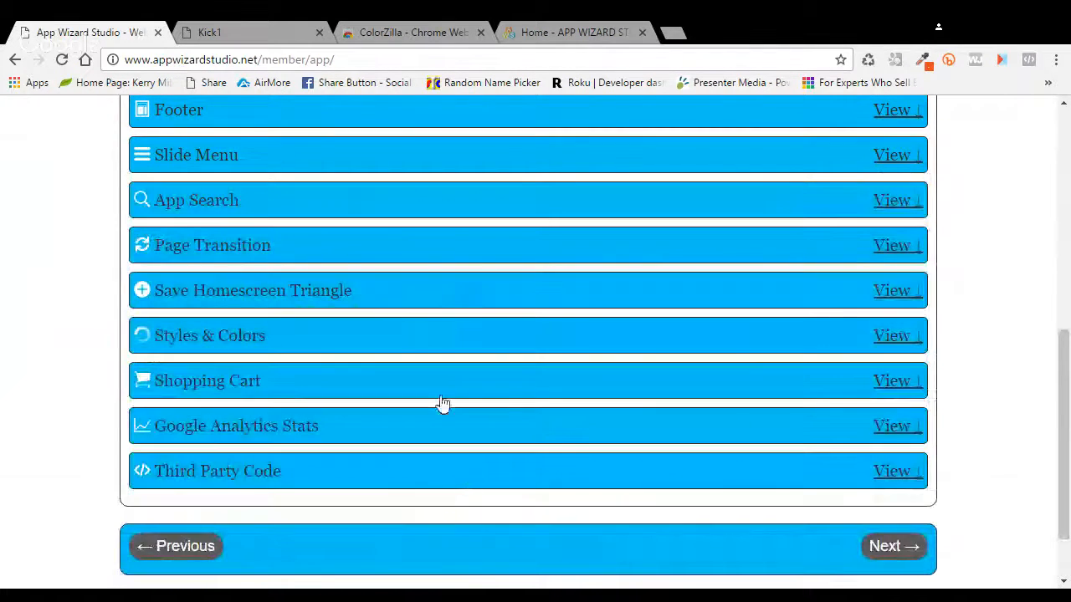
# Step: Expand Styles & Colors > Slide Menu Links and open the slide menu in the reloaded preview
pyautogui.click(895, 339)
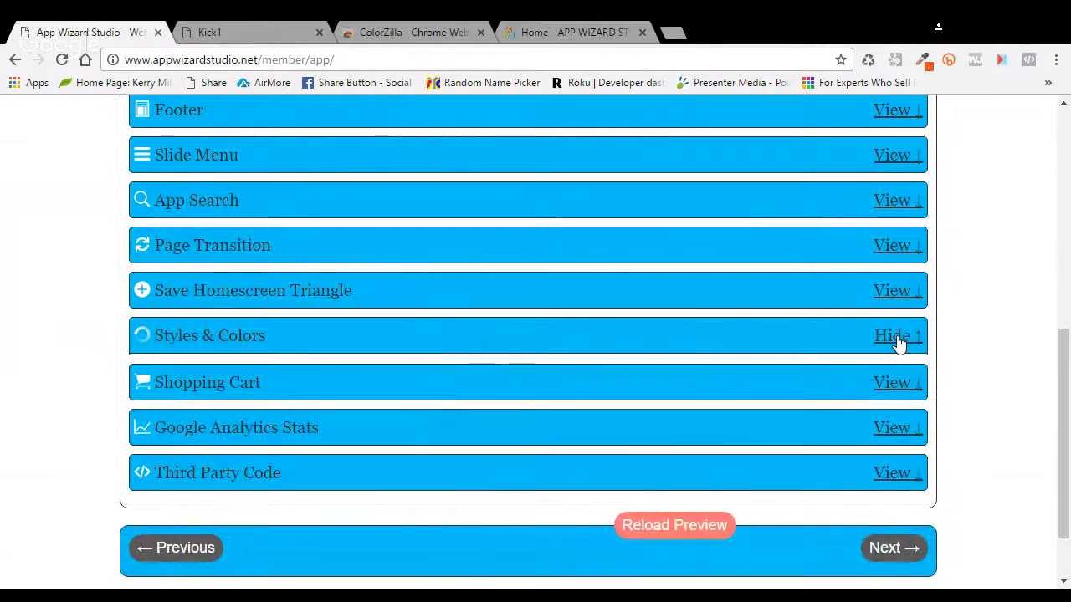
pyautogui.scroll(-1, 464, 345)
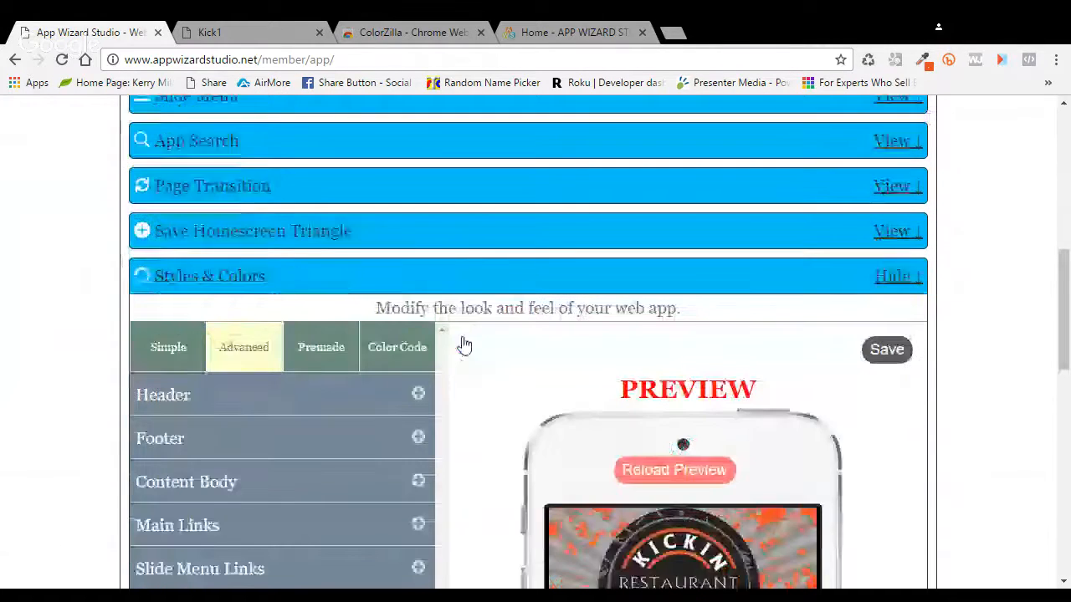
pyautogui.scroll(-3, 464, 346)
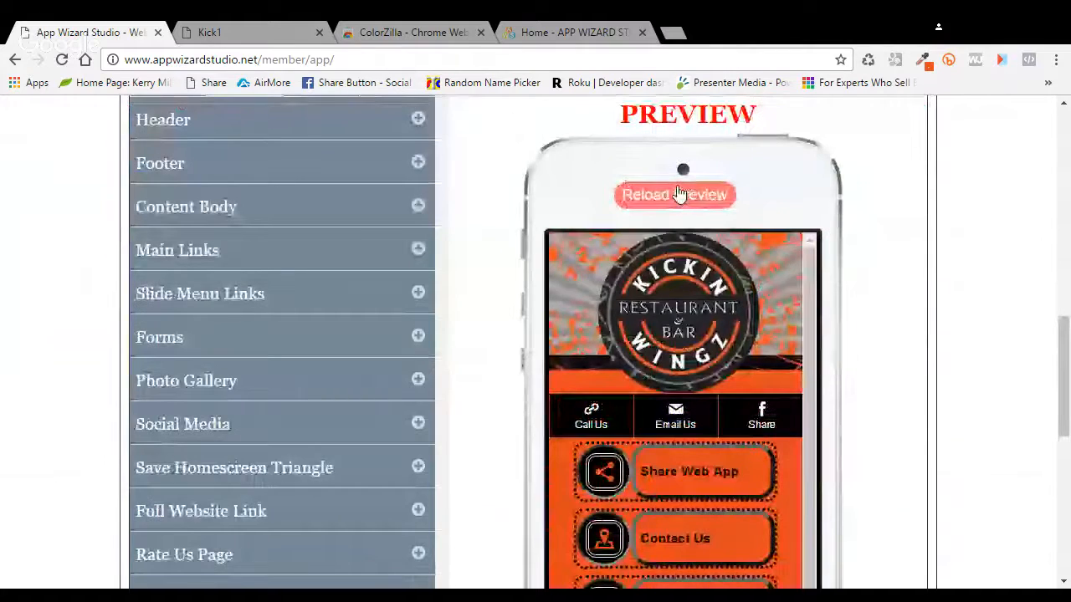
pyautogui.click(679, 194)
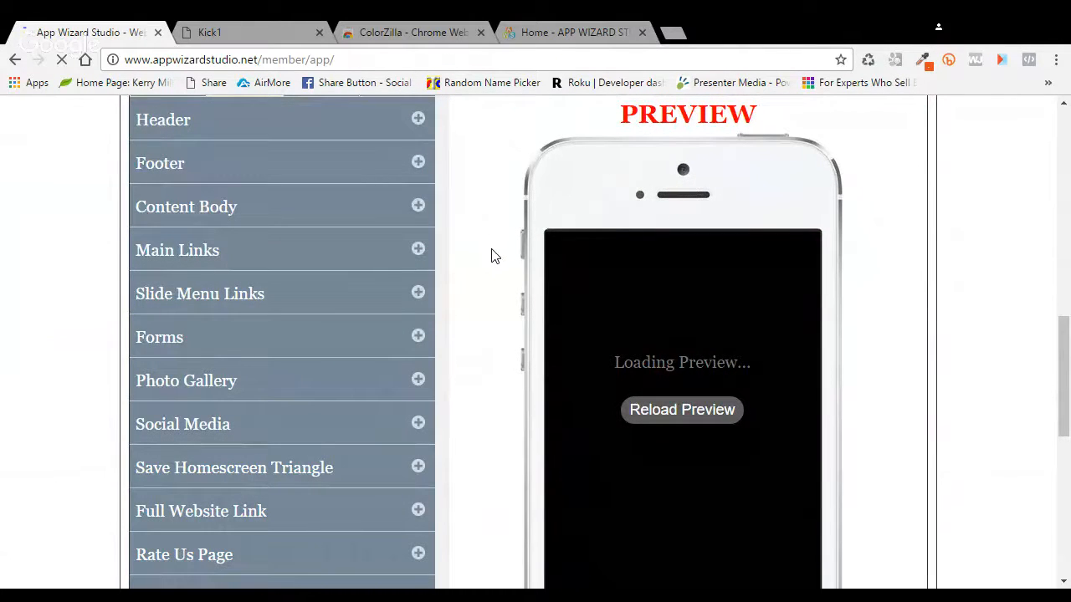
pyautogui.click(418, 294)
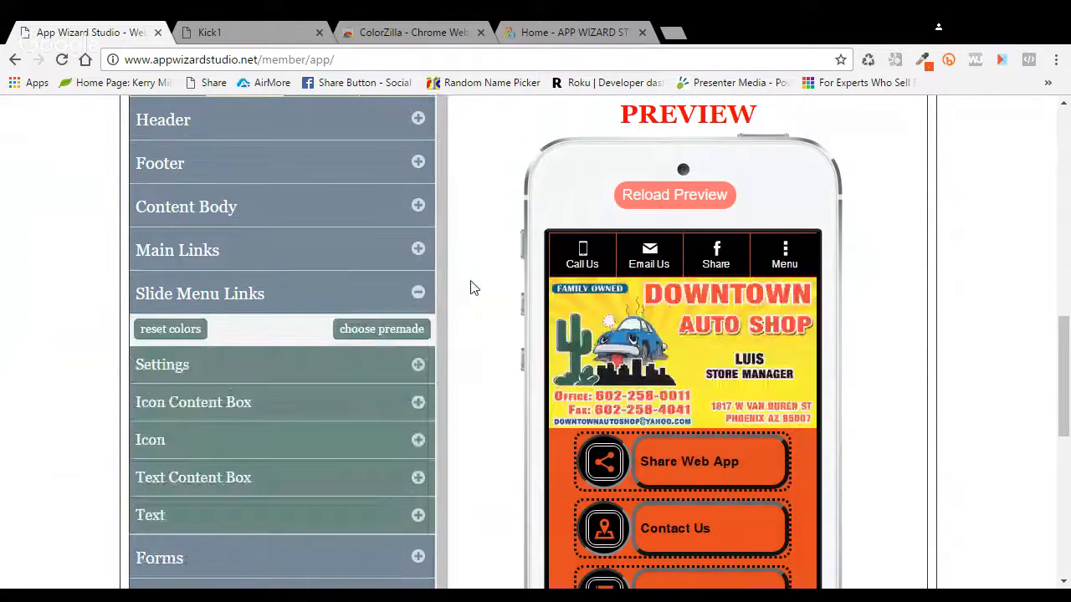
pyautogui.scroll(-1, 473, 287)
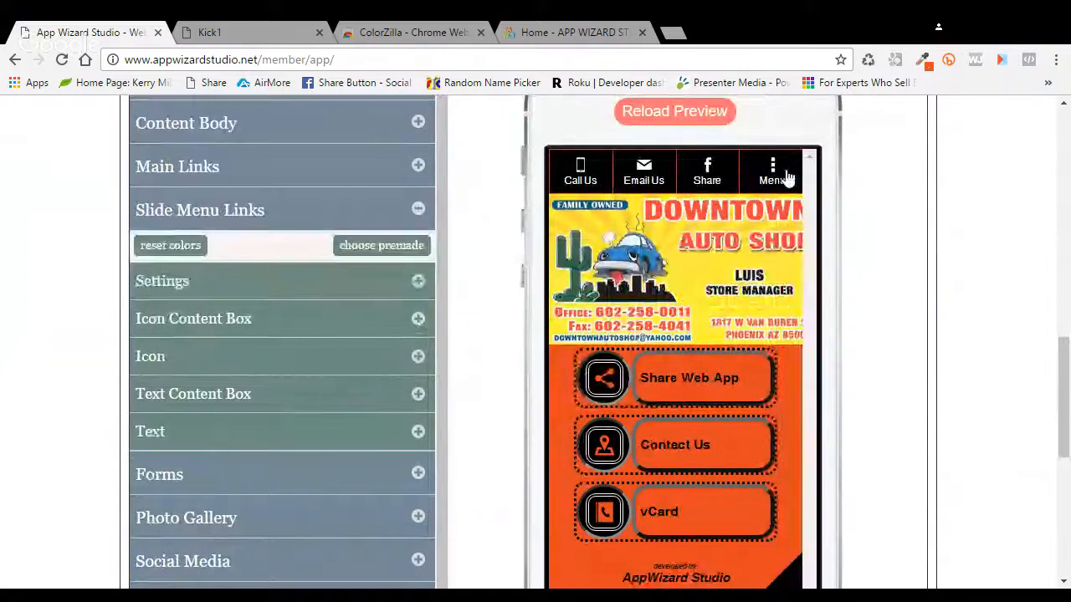
pyautogui.click(772, 171)
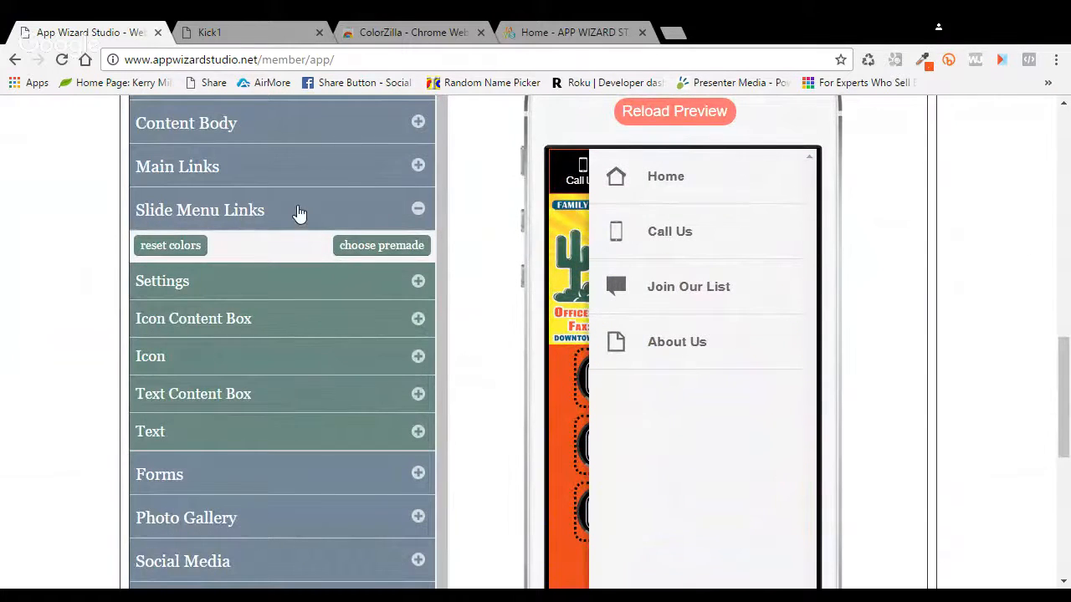
# Step: Set the slide menu Background Color to orange #e6471f and confirm it
pyautogui.click(418, 282)
pyautogui.scroll(-2, 459, 299)
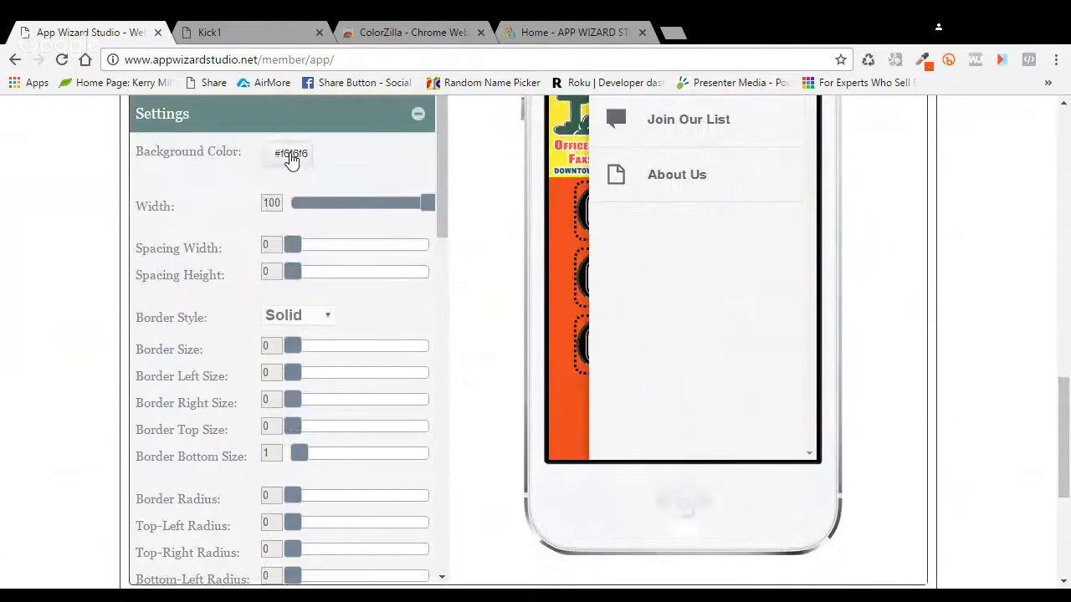
pyautogui.click(291, 159)
pyautogui.click(349, 219)
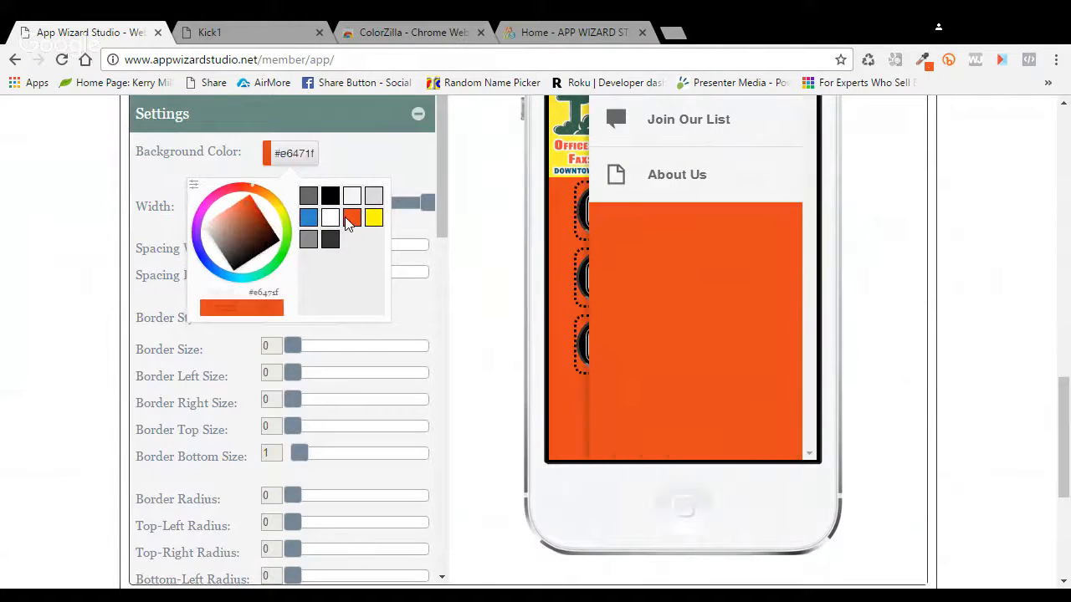
pyautogui.scroll(1, 930, 359)
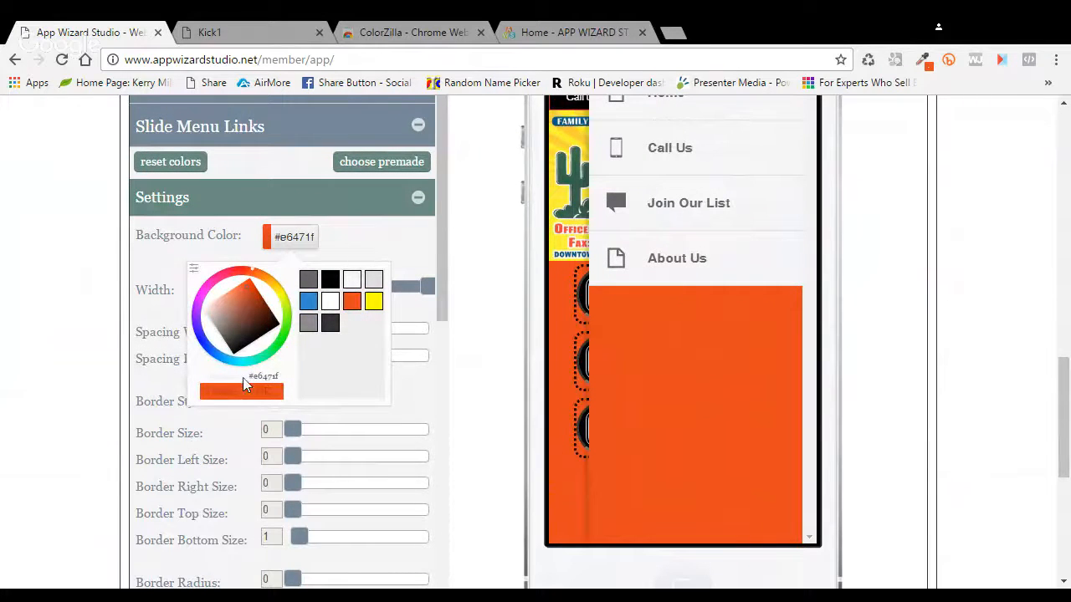
pyautogui.click(276, 396)
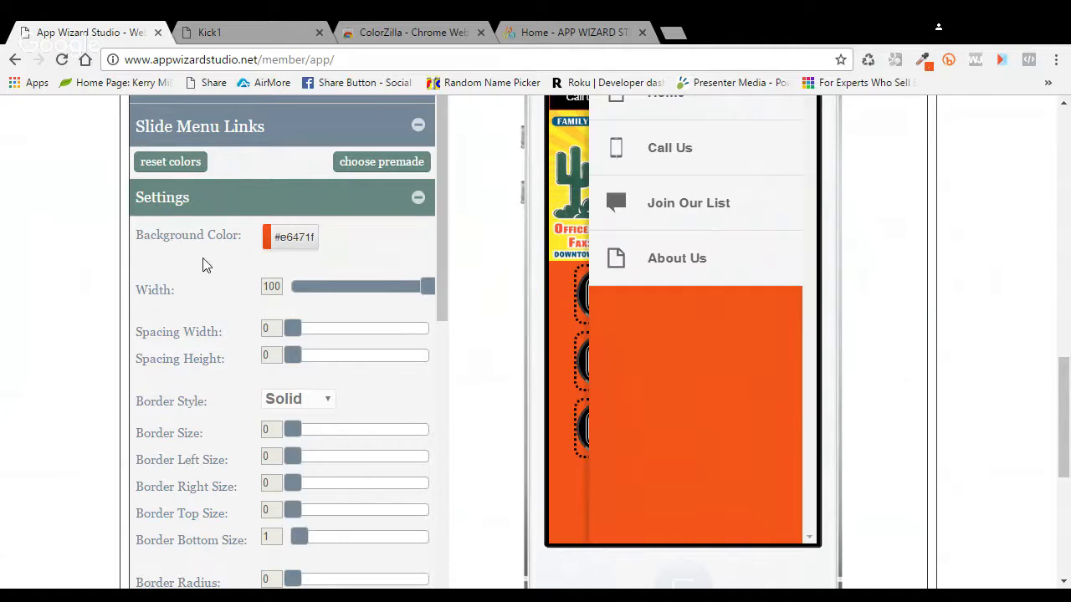
# Step: Give the slide menu link buttons Border Size 4, Border Radius 20 and Spacing Height 3
pyautogui.moveTo(425, 294)
pyautogui.mouseDown()
pyautogui.moveTo(361, 294)
pyautogui.moveTo(444, 293)
pyautogui.mouseUp()
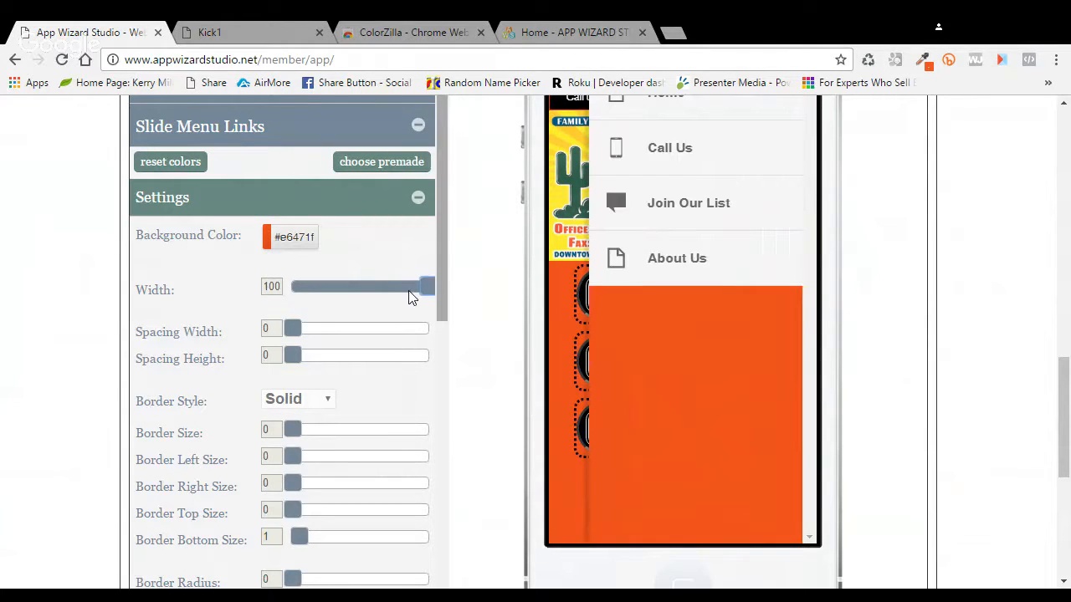
pyautogui.scroll(-1, 473, 314)
pyautogui.scroll(1, 473, 315)
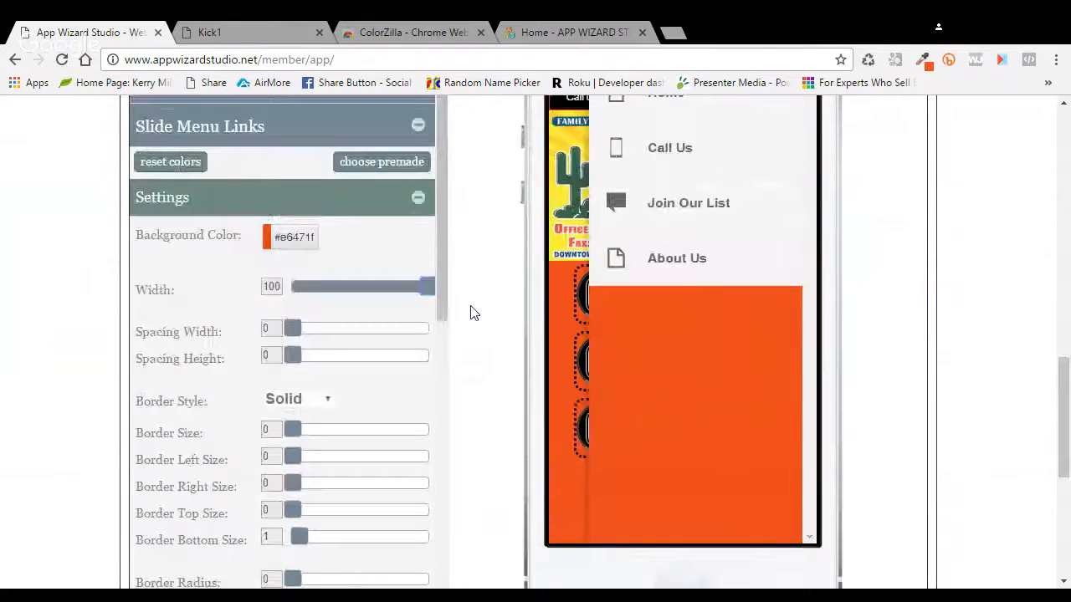
pyautogui.moveTo(306, 330); pyautogui.dragTo(267, 354)
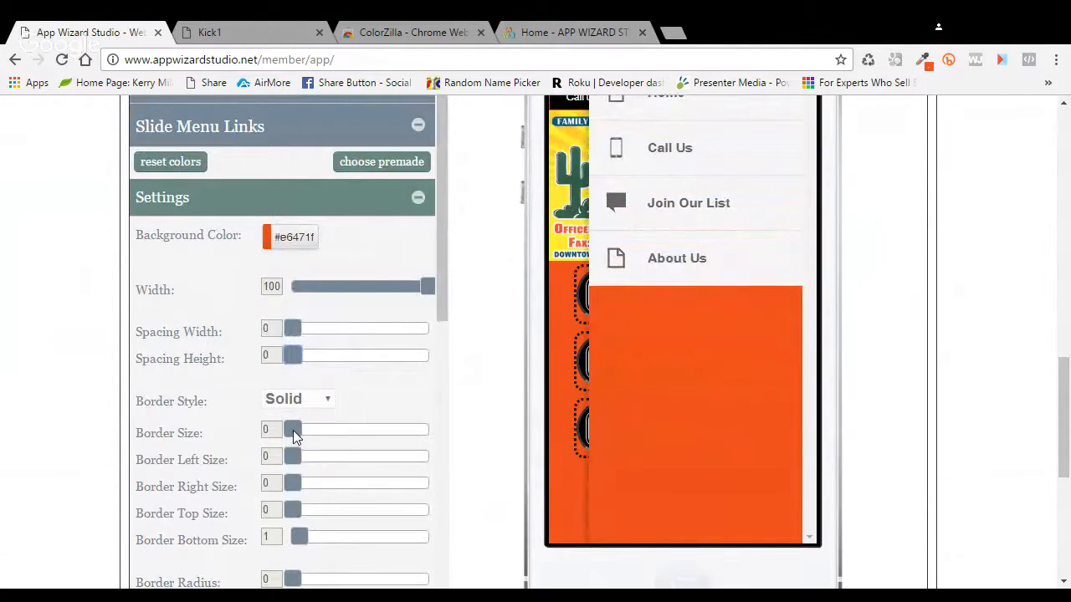
pyautogui.moveTo(301, 430)
pyautogui.mouseDown()
pyautogui.moveTo(343, 433)
pyautogui.moveTo(320, 430)
pyautogui.mouseUp()
pyautogui.scroll(-1, 433, 418)
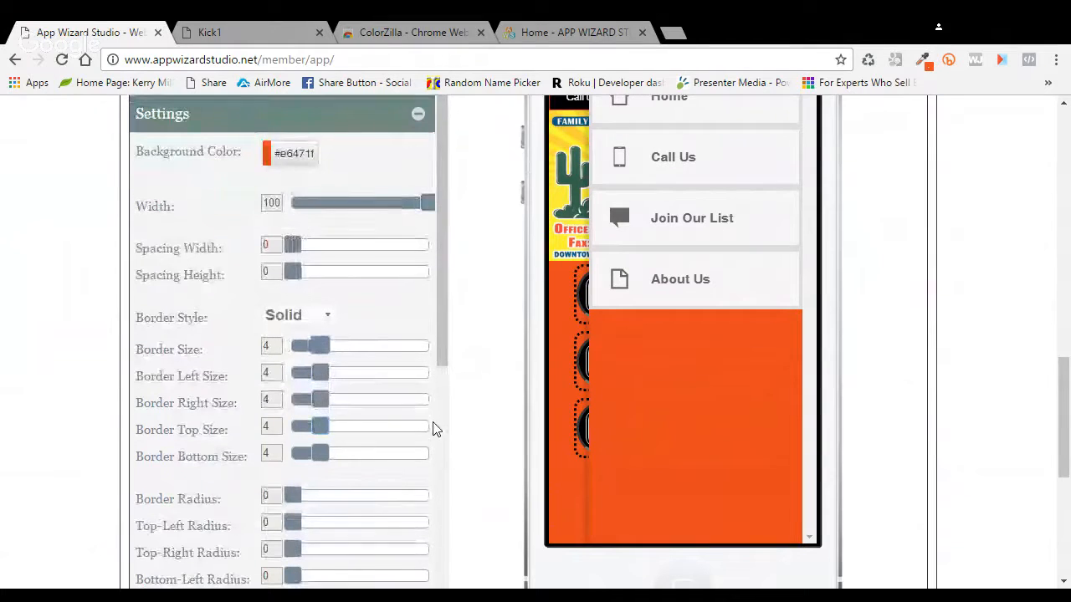
pyautogui.moveTo(292, 495); pyautogui.dragTo(441, 498)
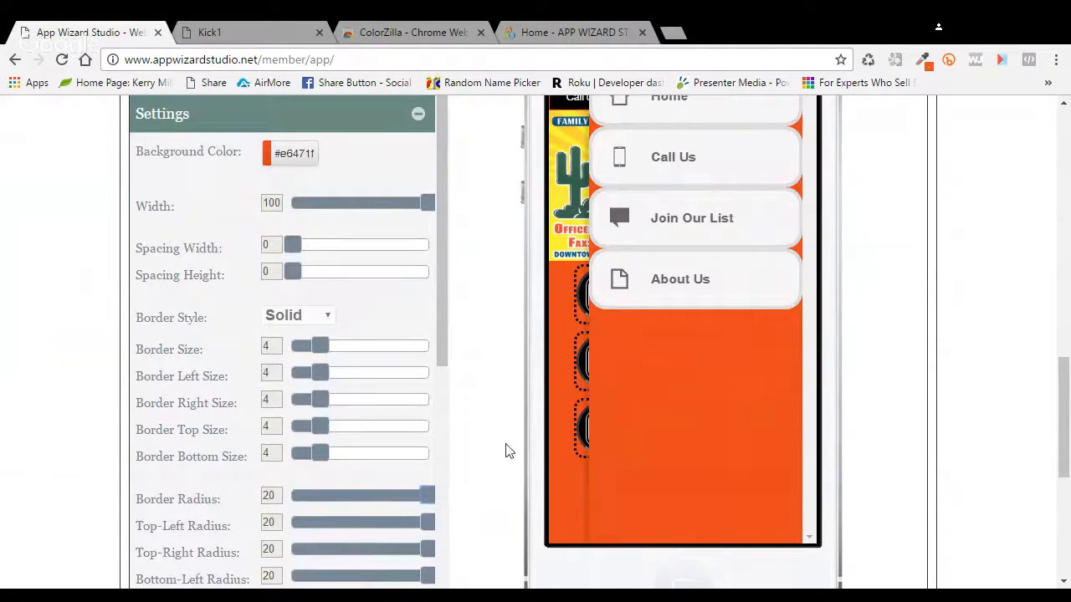
pyautogui.scroll(-1, 482, 399)
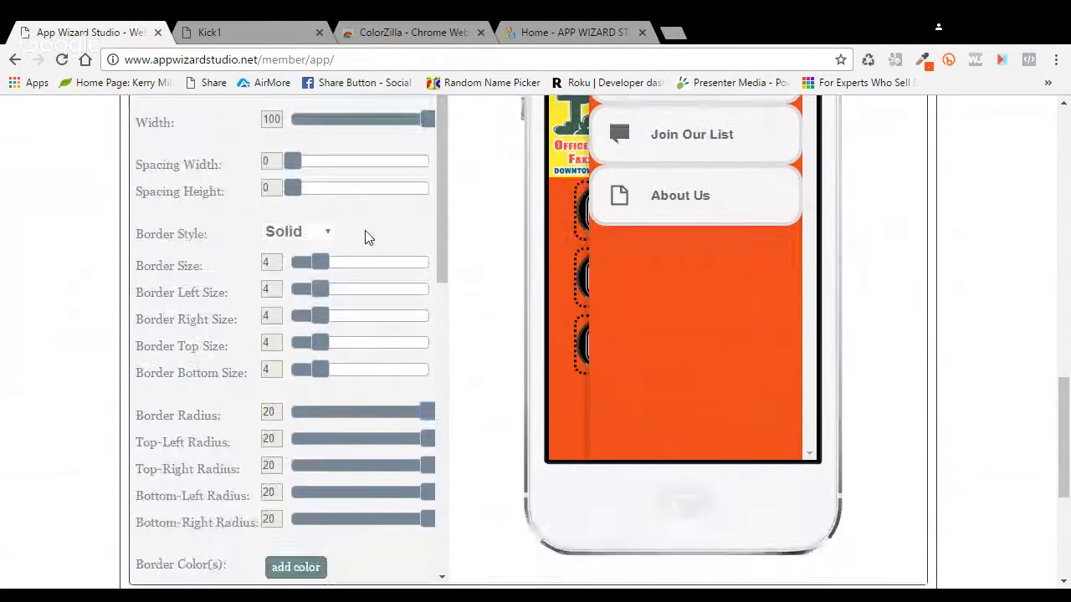
pyautogui.moveTo(299, 198); pyautogui.dragTo(309, 197)
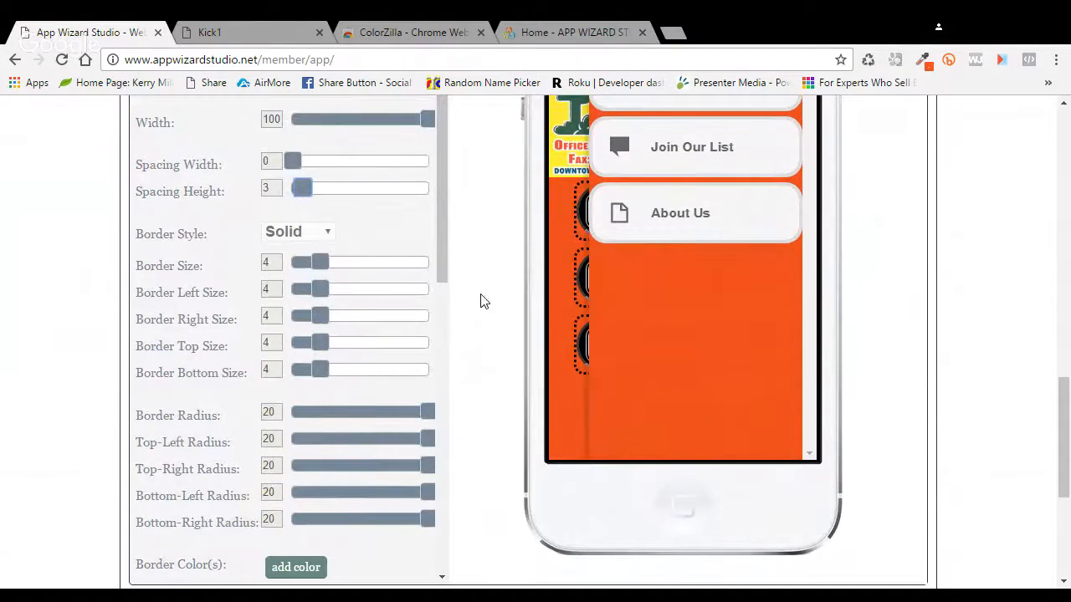
pyautogui.scroll(-3, 441, 294)
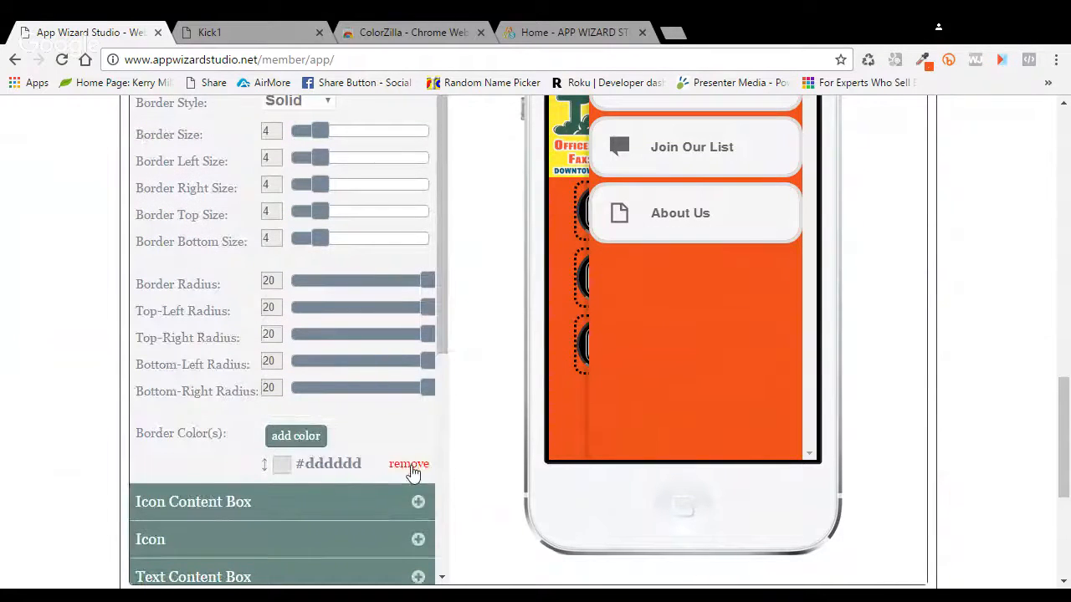
# Step: Replace the #dddddd link button border colour with black #000000
pyautogui.click(410, 465)
pyautogui.click(317, 494)
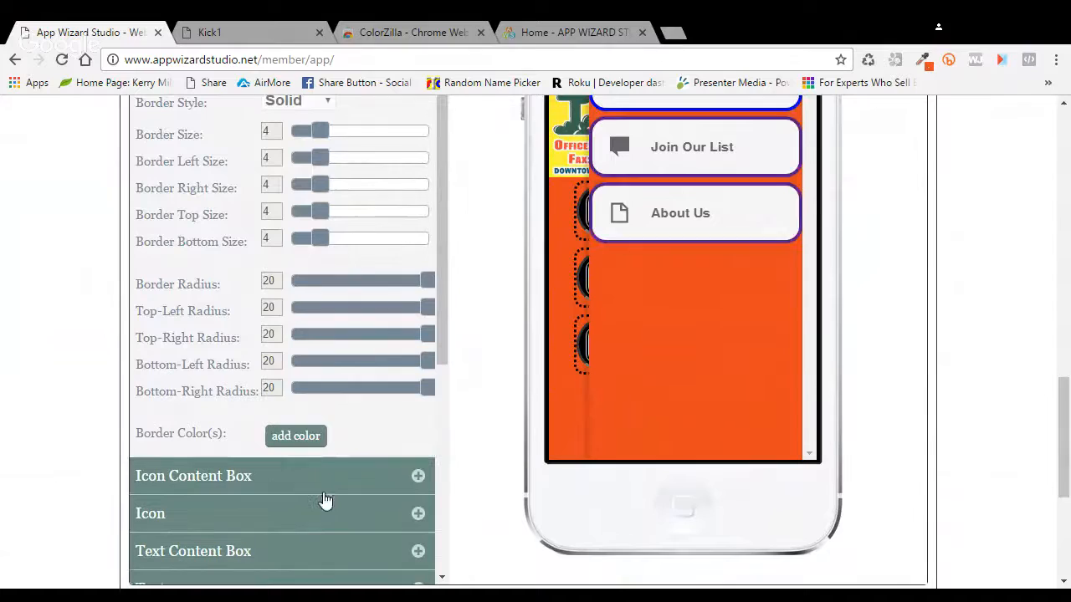
pyautogui.click(306, 439)
pyautogui.click(336, 284)
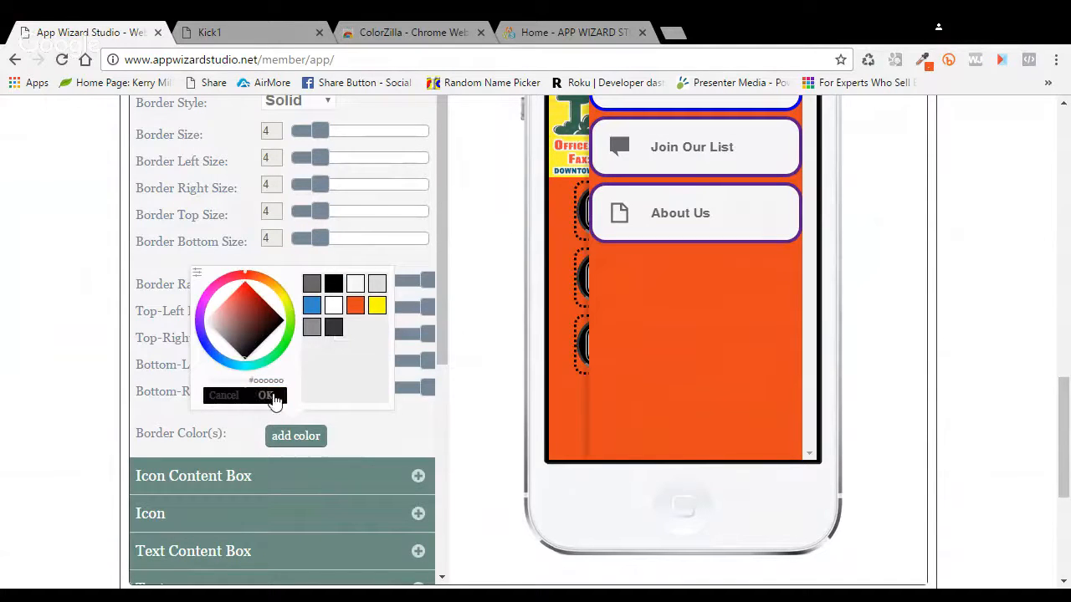
pyautogui.click(273, 398)
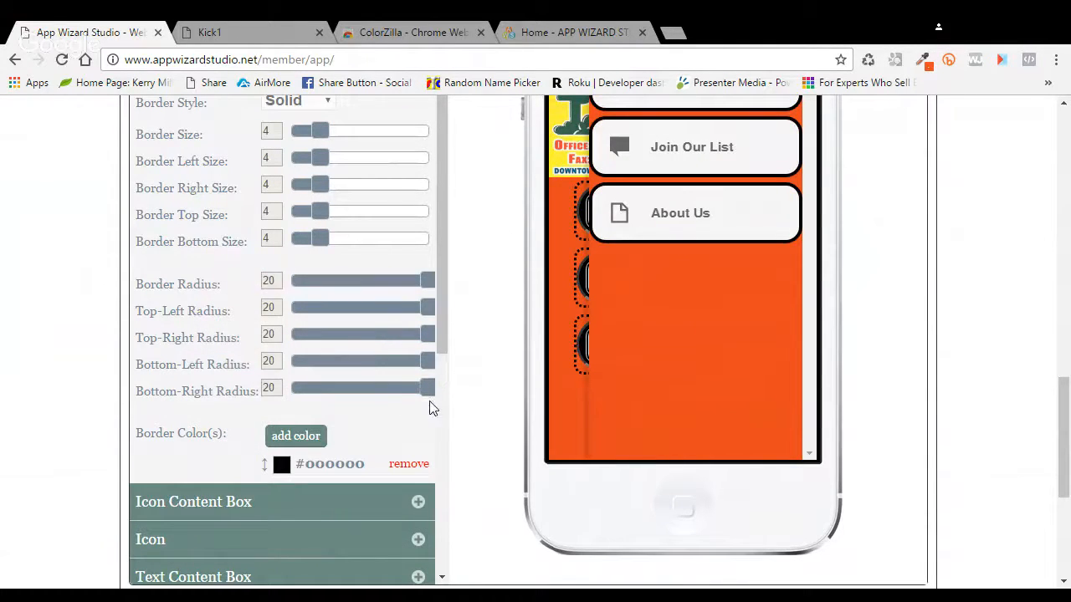
# Step: Give the Icon Content Box Border Size 5, Radius 50, Inset style and border colour #333333
pyautogui.click(418, 502)
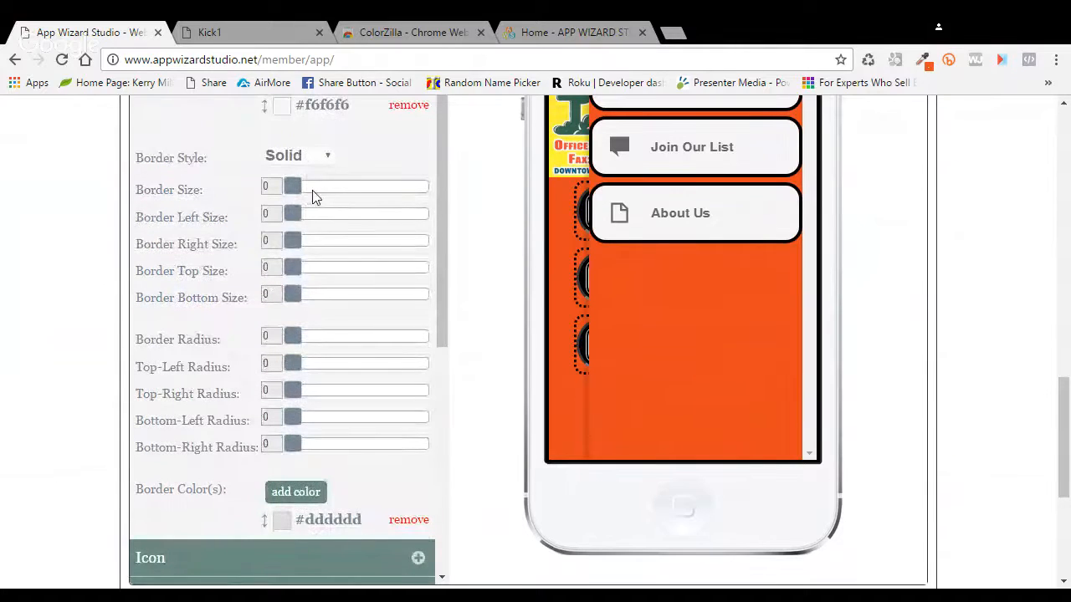
pyautogui.moveTo(301, 195); pyautogui.dragTo(333, 201)
pyautogui.moveTo(302, 337); pyautogui.dragTo(463, 357)
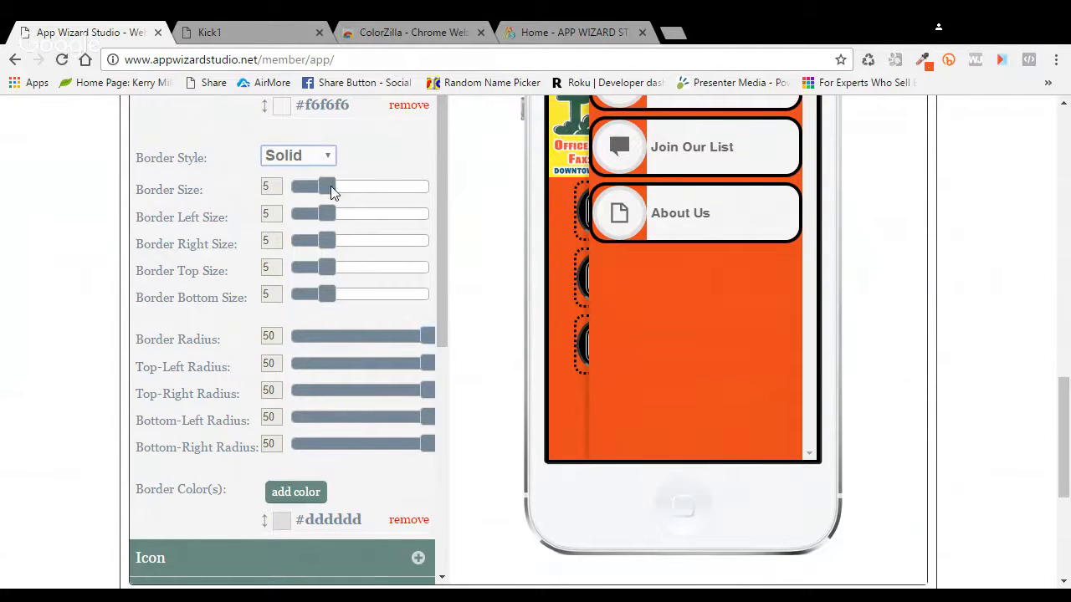
pyautogui.press('Down')
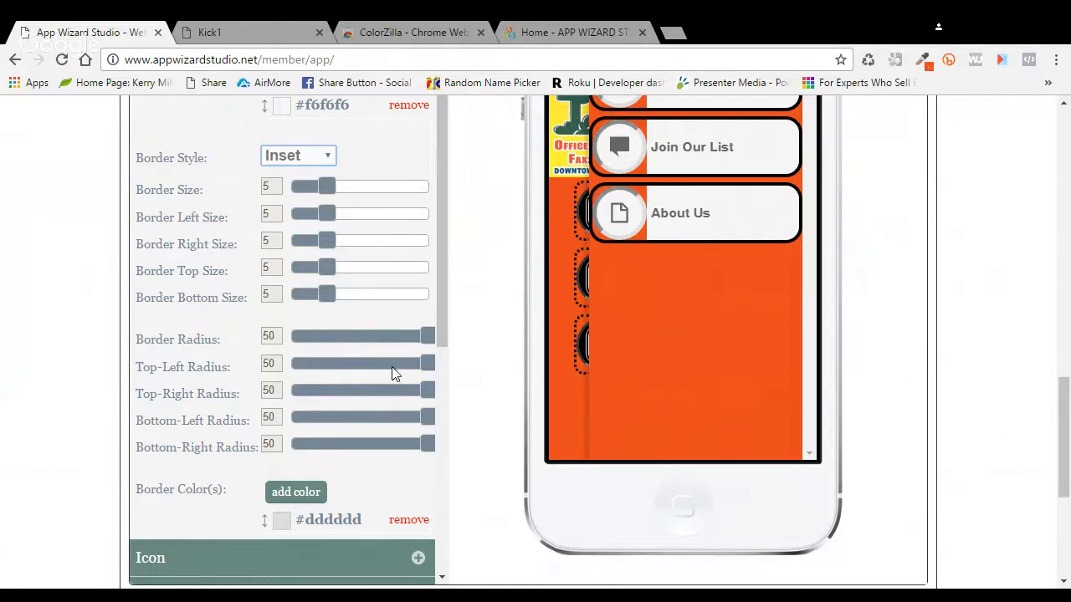
pyautogui.click(409, 522)
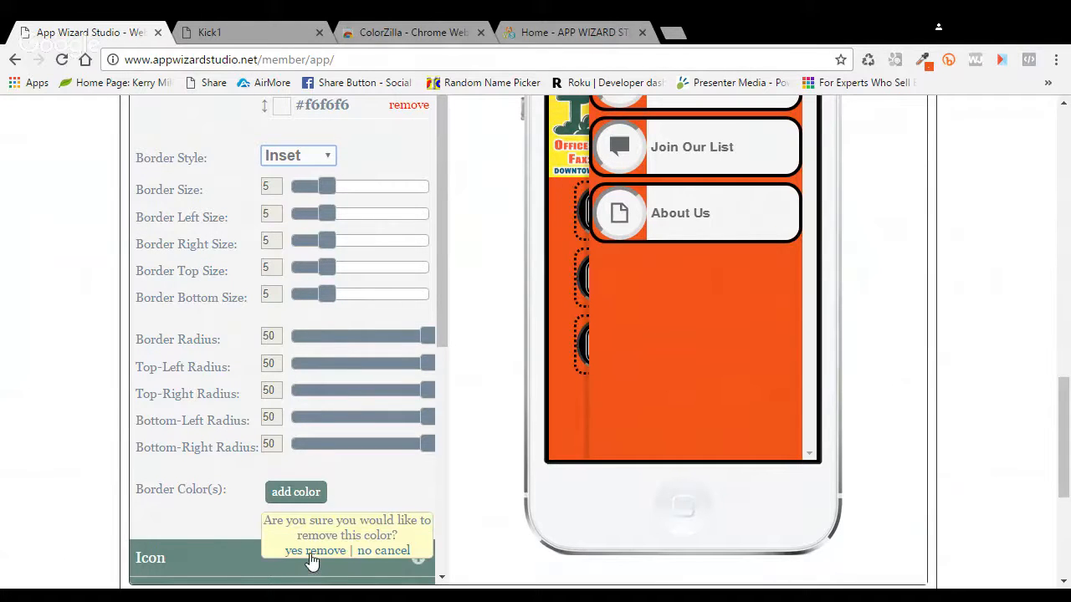
pyautogui.click(312, 552)
pyautogui.click(295, 492)
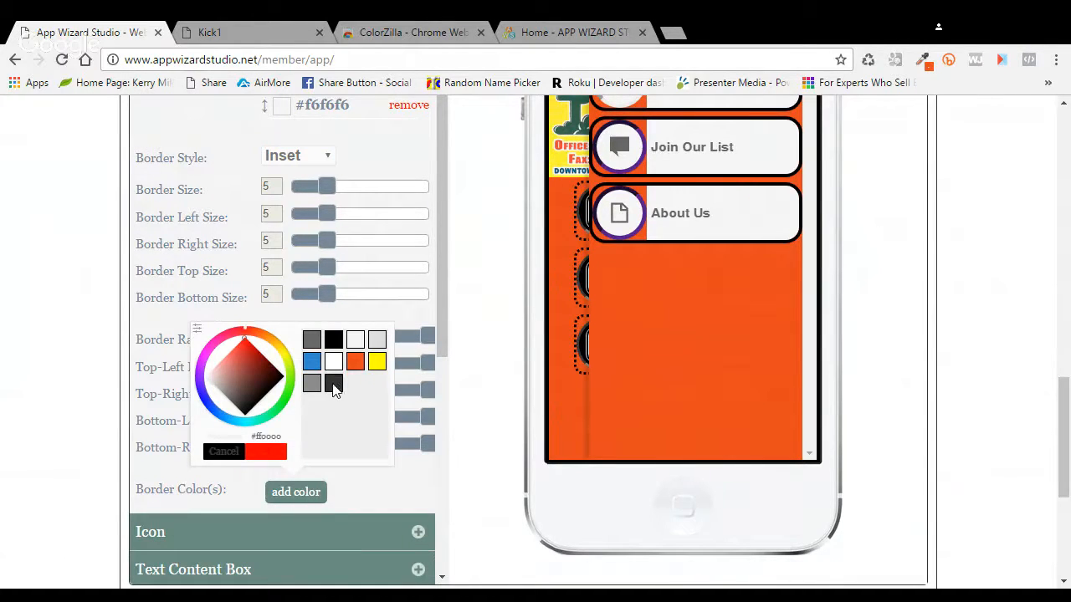
pyautogui.click(274, 454)
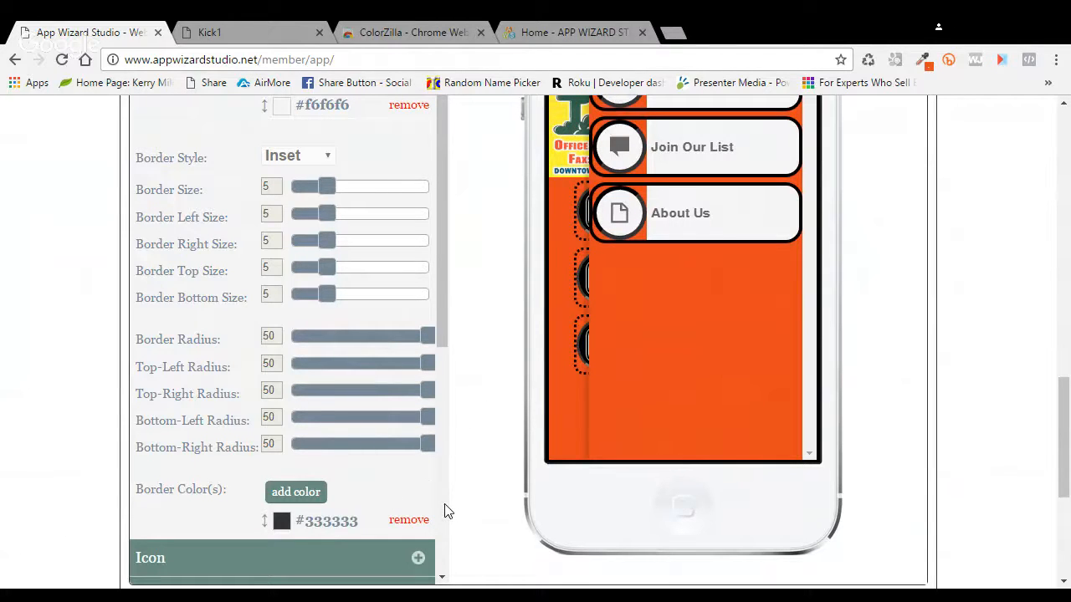
# Step: Replace the #666666 icon colour with orange #e6471f, viewing the open slide menu in the preview
pyautogui.scroll(-1, 444, 511)
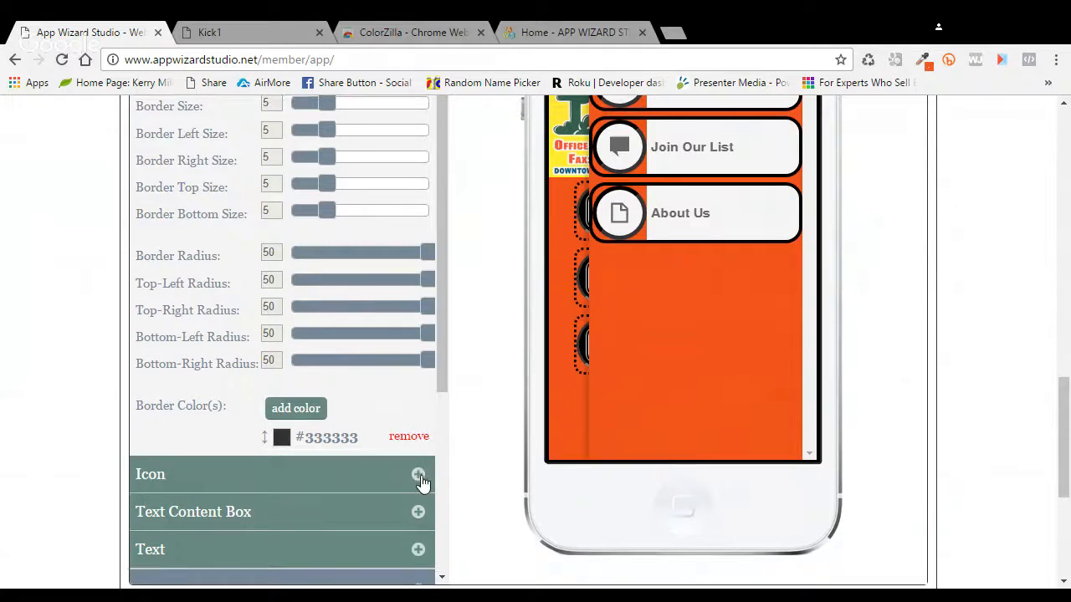
pyautogui.click(422, 483)
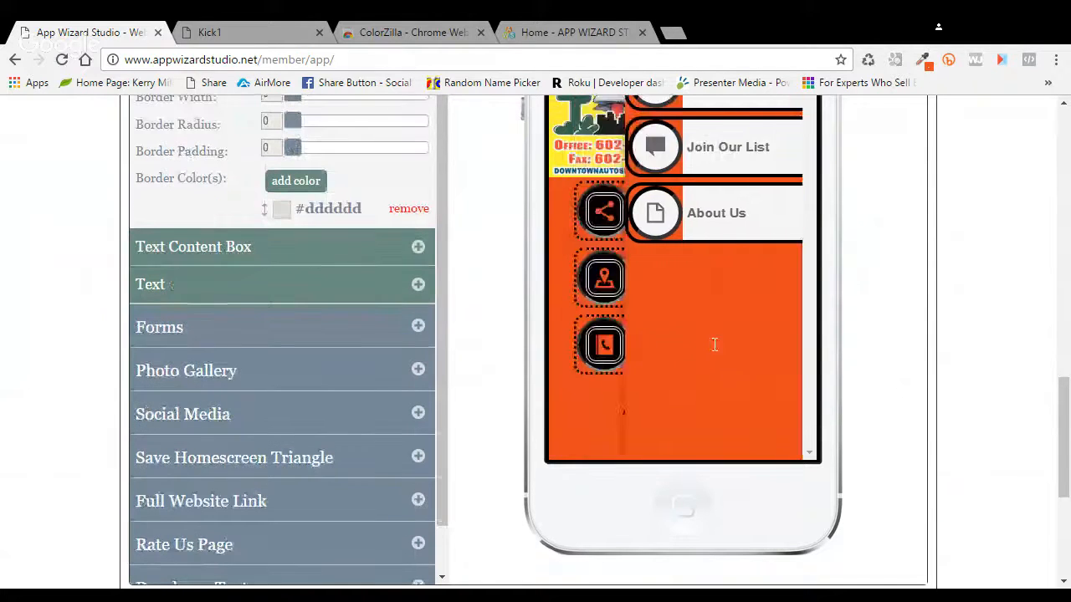
pyautogui.scroll(2, 774, 351)
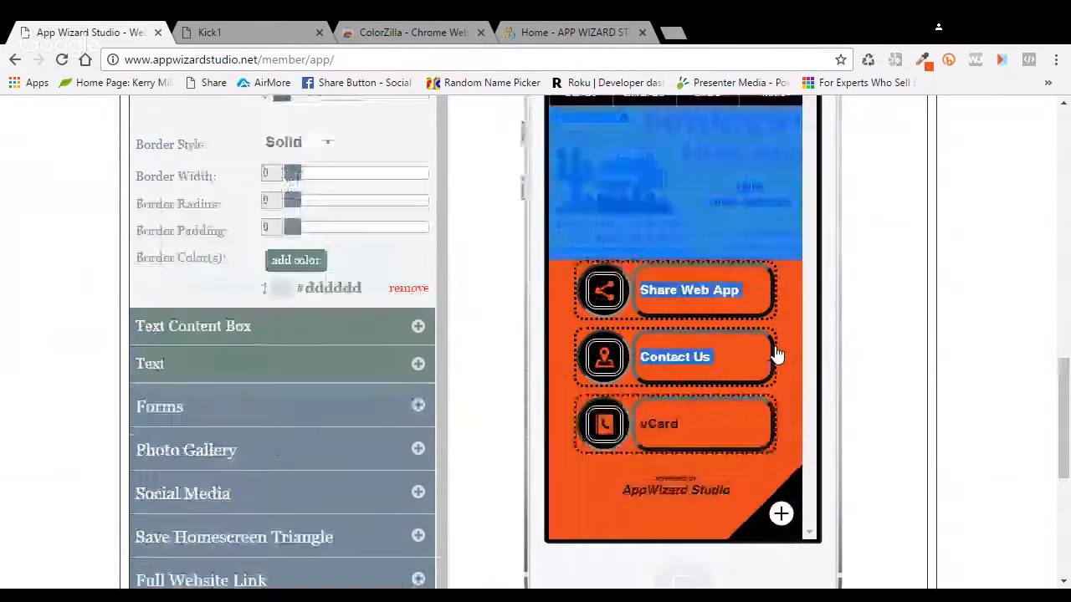
pyautogui.click(771, 183)
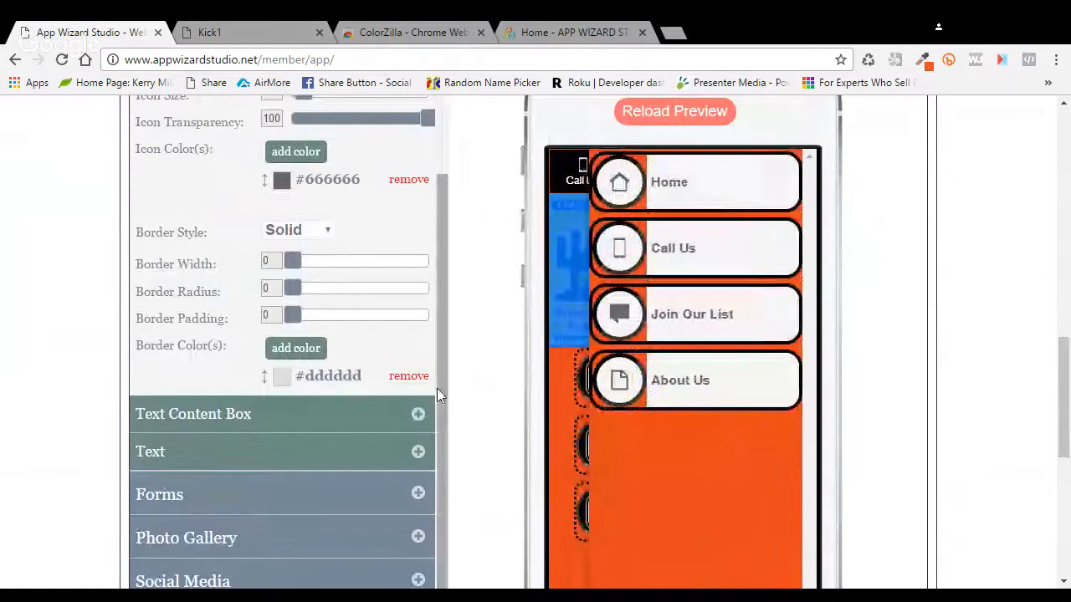
pyautogui.scroll(-1, 439, 406)
pyautogui.scroll(2, 439, 405)
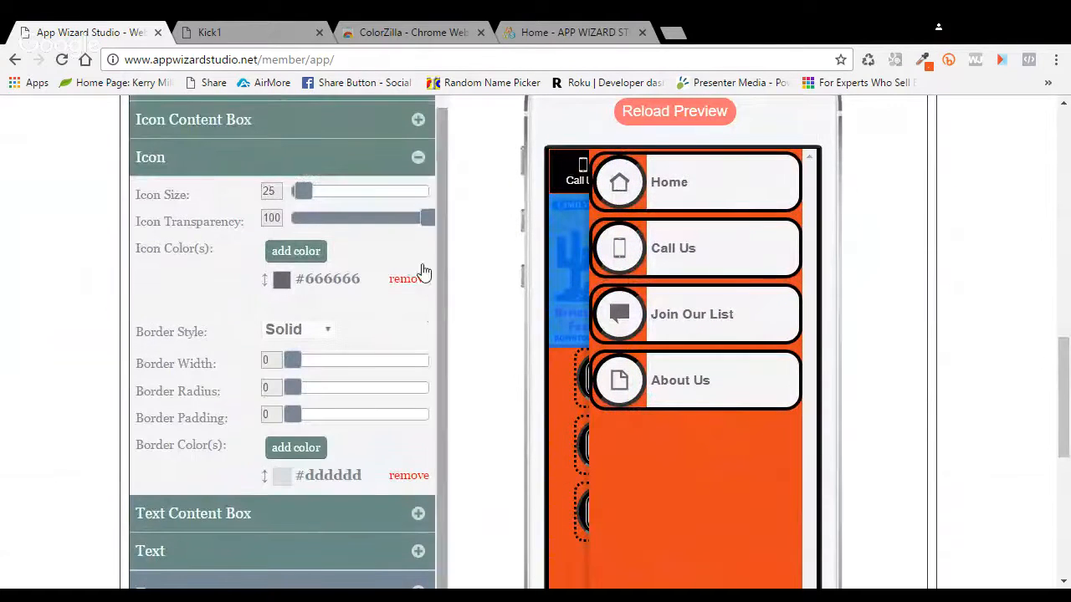
pyautogui.click(414, 281)
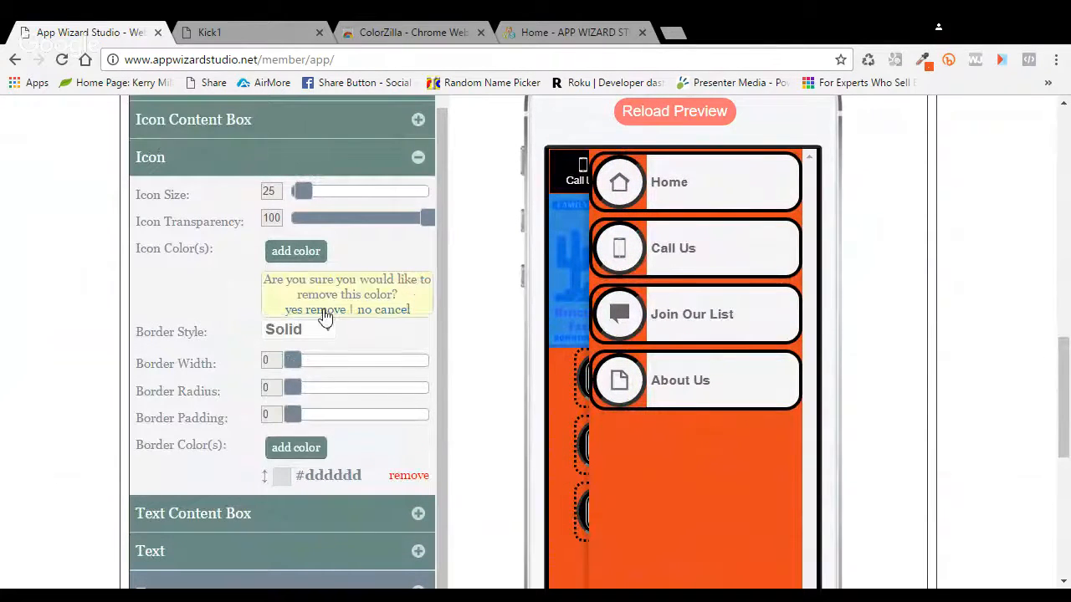
pyautogui.click(323, 315)
pyautogui.click(295, 252)
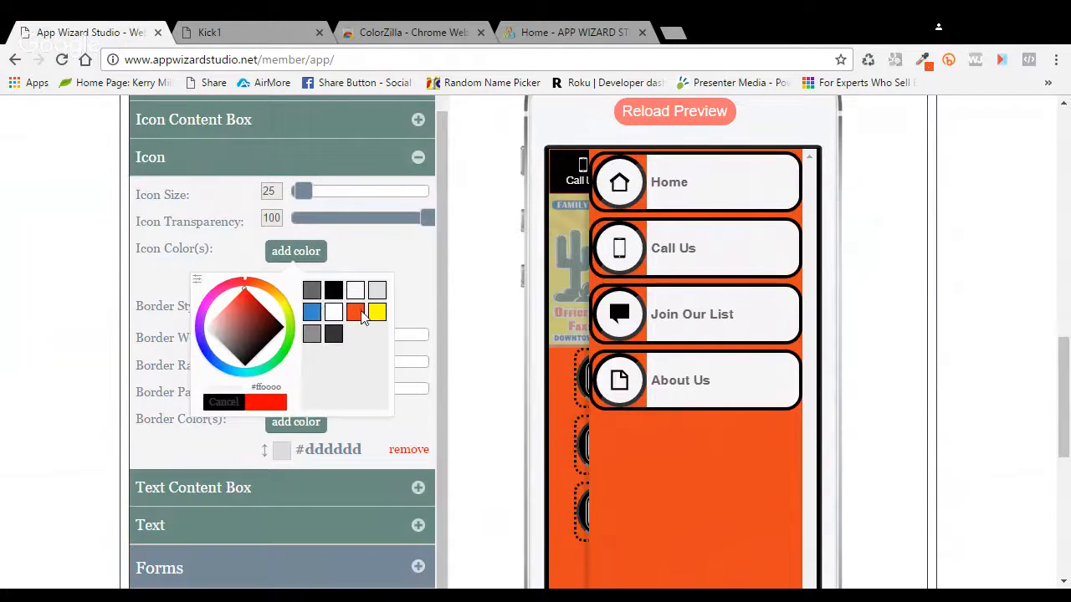
pyautogui.click(361, 314)
pyautogui.click(283, 406)
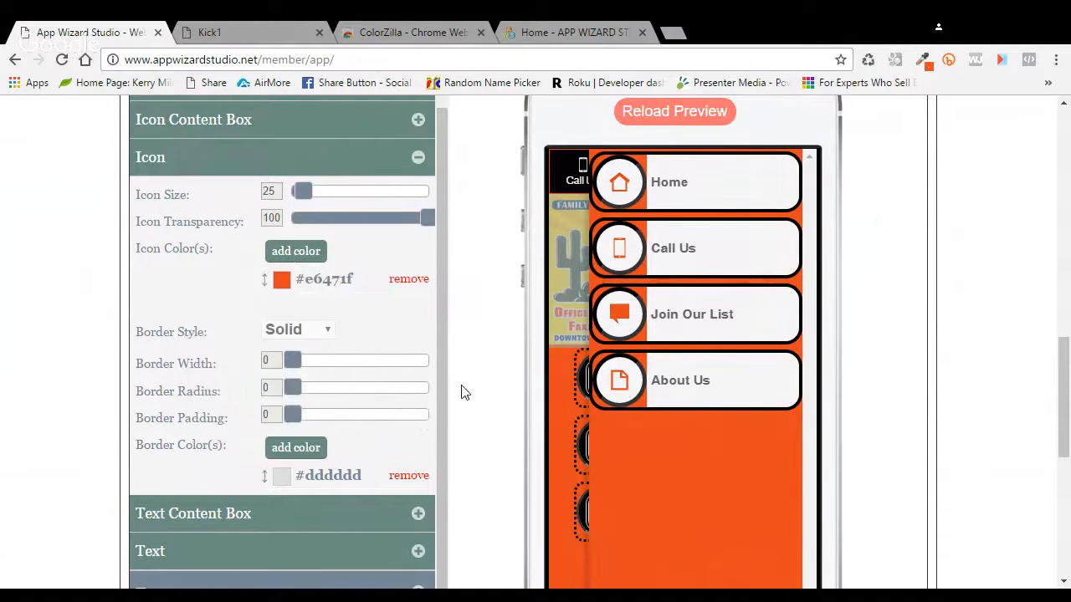
# Step: Replace the #f6f6f6 icon content box background with black #000000
pyautogui.scroll(1, 465, 391)
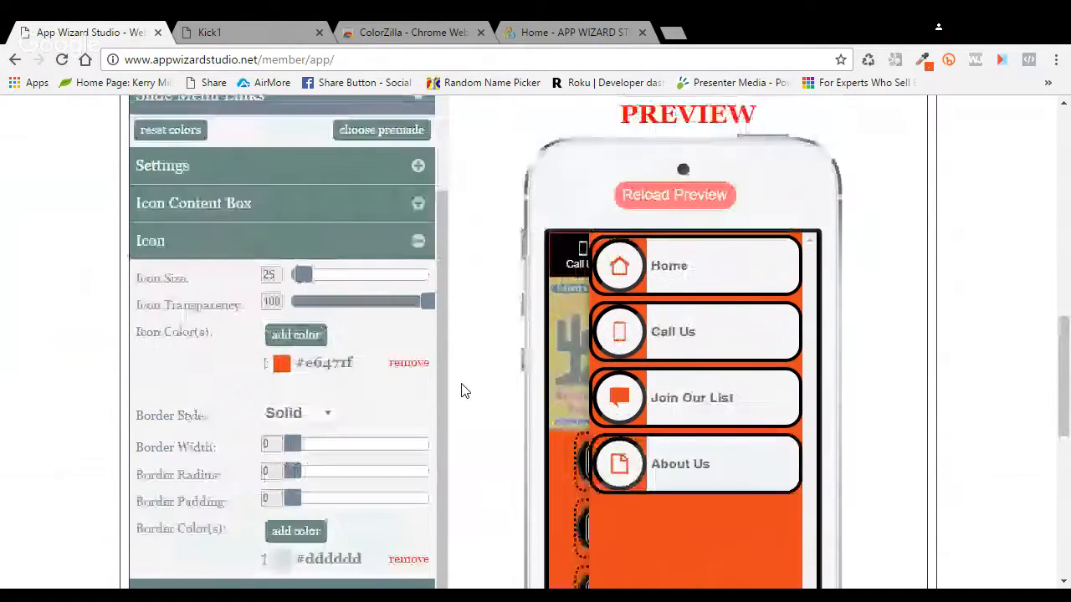
pyautogui.click(418, 204)
pyautogui.click(408, 371)
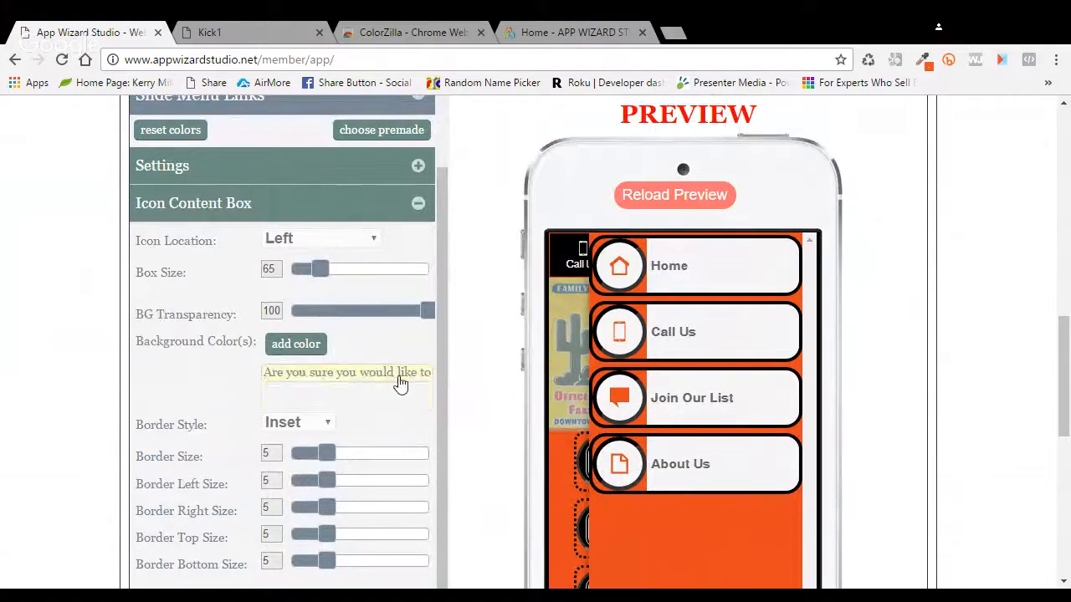
pyautogui.click(317, 403)
pyautogui.click(310, 344)
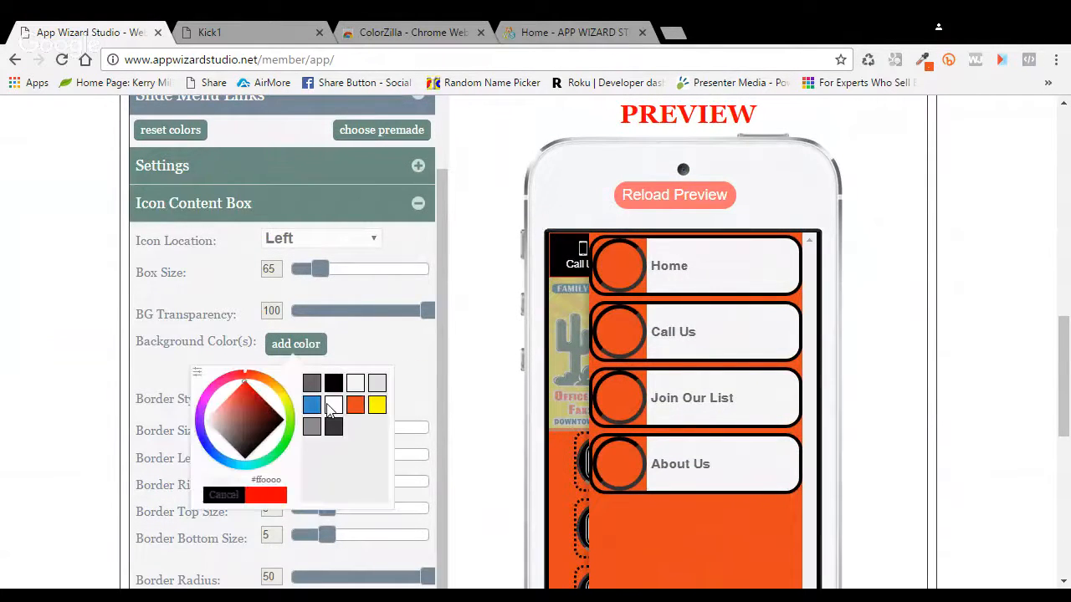
pyautogui.click(332, 384)
pyautogui.click(268, 497)
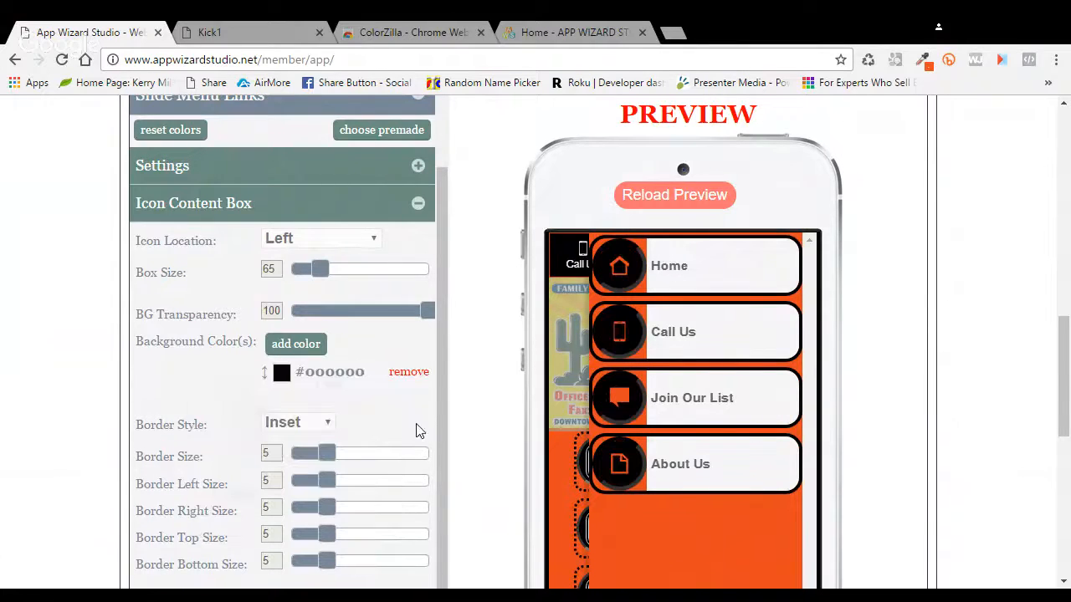
pyautogui.scroll(-4, 457, 413)
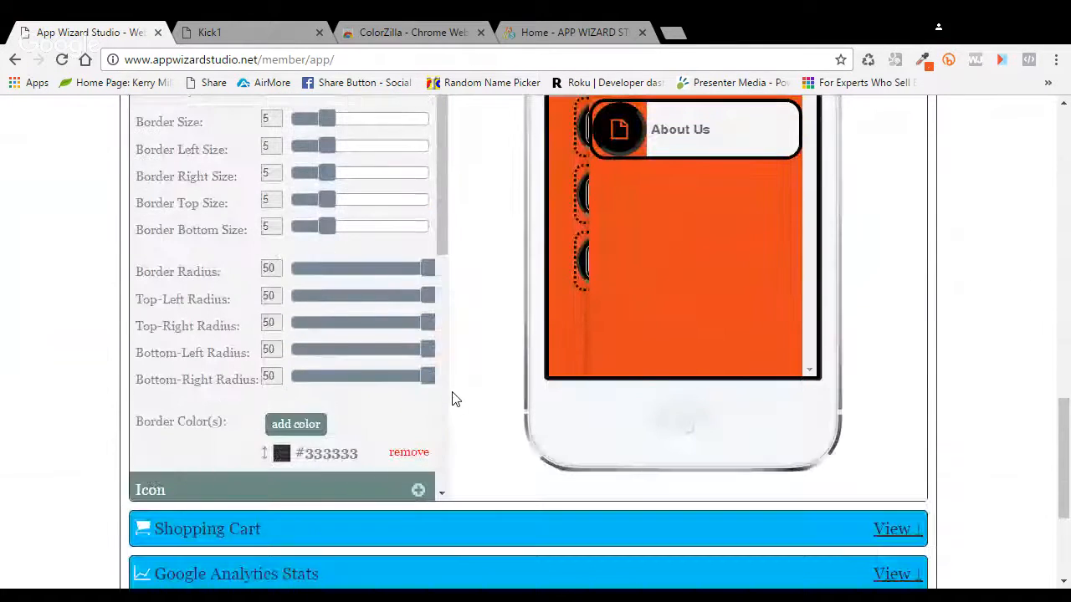
pyautogui.click(418, 490)
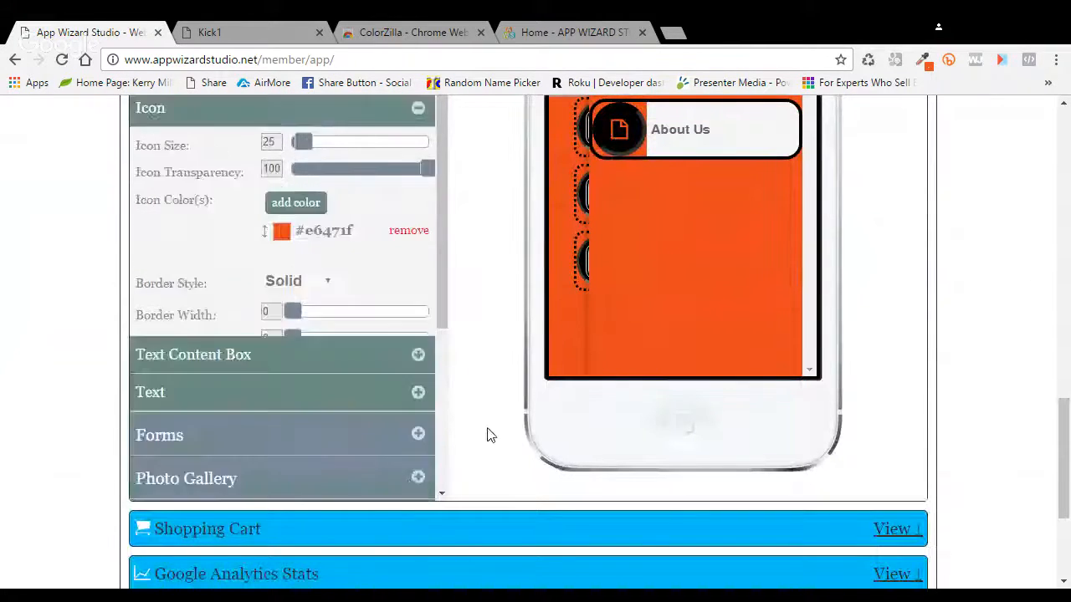
# Step: Set the menu icons' Border Radius to 50 and Padding to 10
pyautogui.scroll(2, 494, 318)
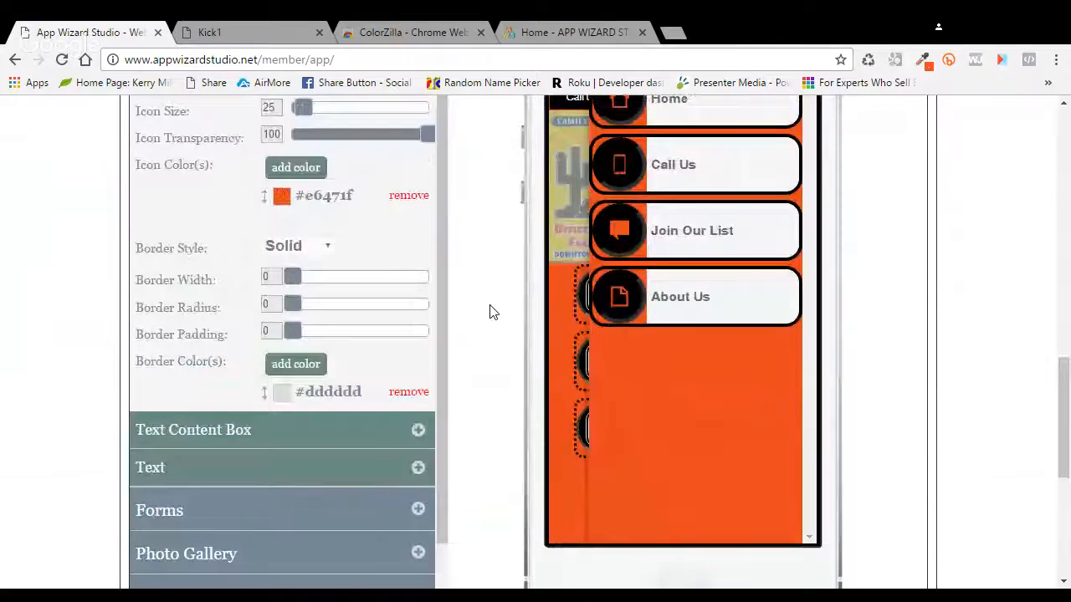
pyautogui.scroll(1, 489, 312)
pyautogui.moveTo(292, 360); pyautogui.dragTo(428, 389)
pyautogui.moveTo(309, 420)
pyautogui.mouseDown()
pyautogui.moveTo(315, 413)
pyautogui.moveTo(313, 422)
pyautogui.mouseUp()
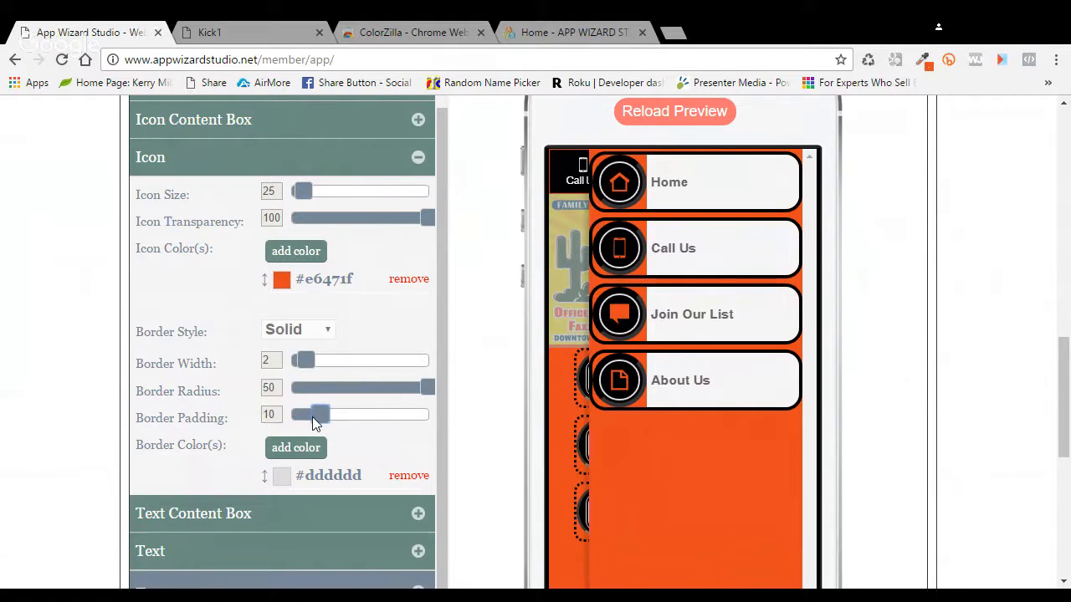
# Step: Replace the #dddddd icon border with white #ffffff, Double style, Border Width 4
pyautogui.click(409, 476)
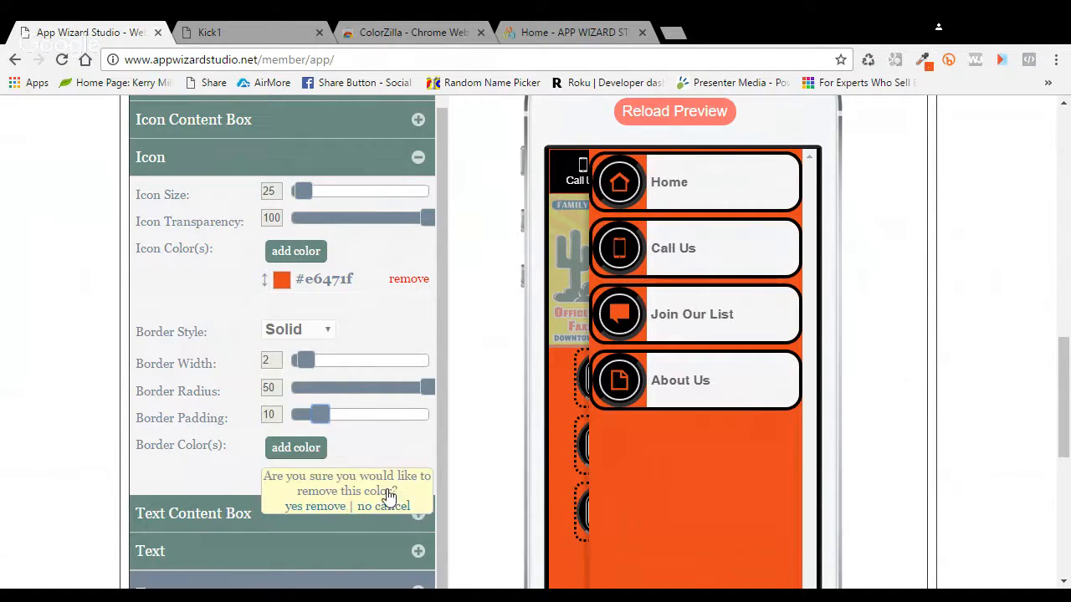
pyautogui.click(311, 504)
pyautogui.click(295, 447)
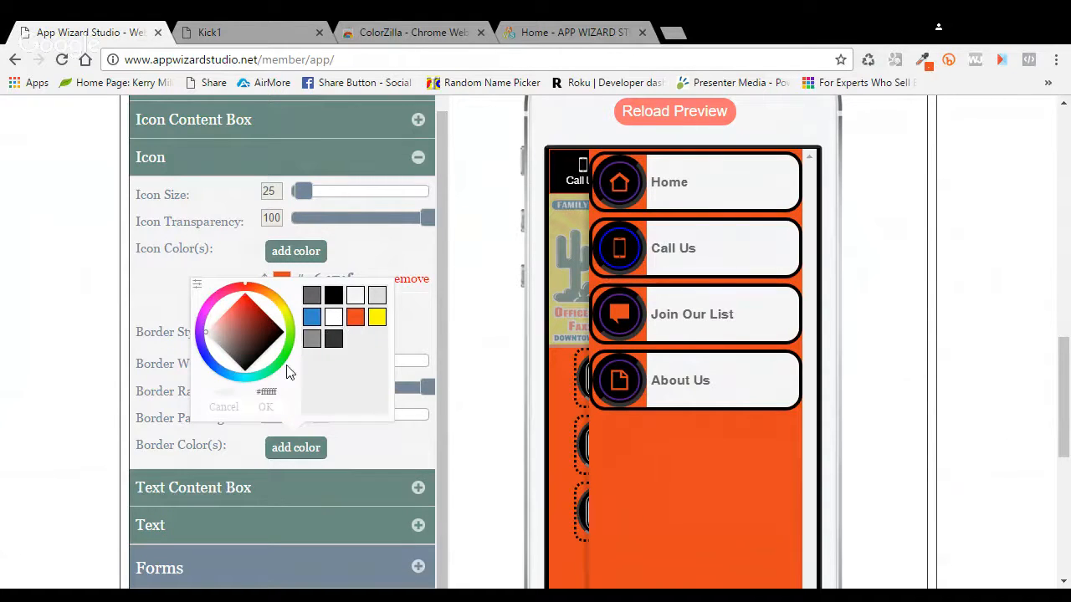
pyautogui.click(266, 408)
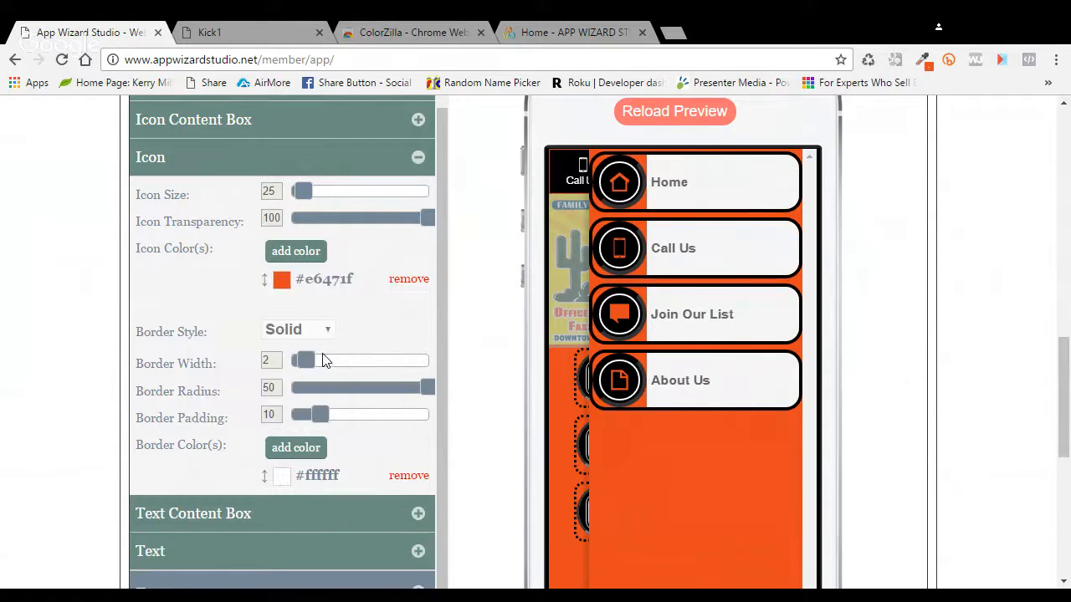
pyautogui.click(300, 398)
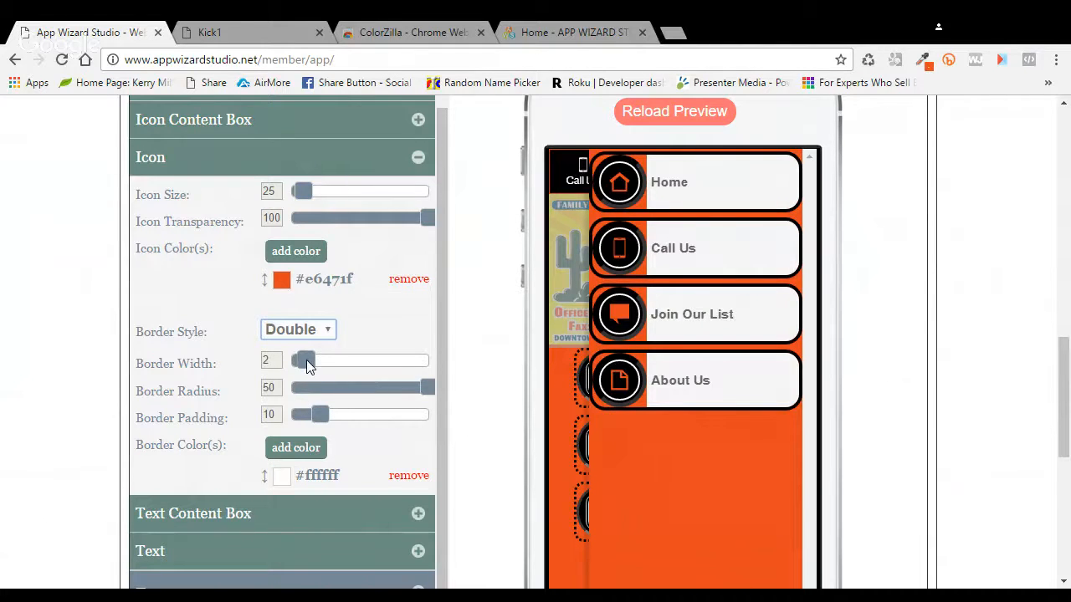
pyautogui.moveTo(306, 360)
pyautogui.mouseDown()
pyautogui.moveTo(325, 361)
pyautogui.moveTo(316, 359)
pyautogui.mouseUp()
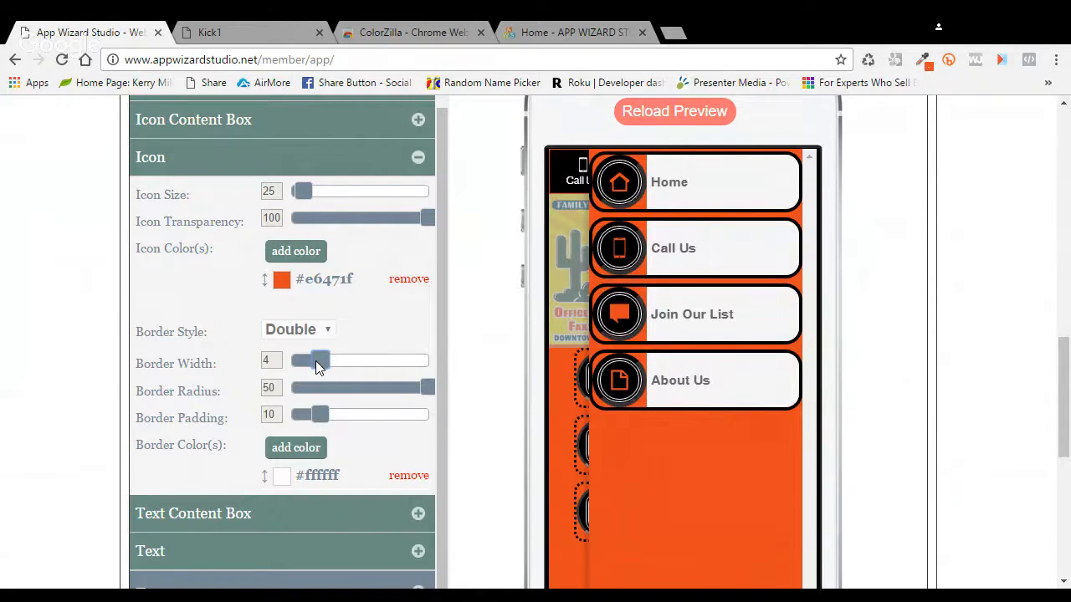
pyautogui.scroll(-1, 435, 475)
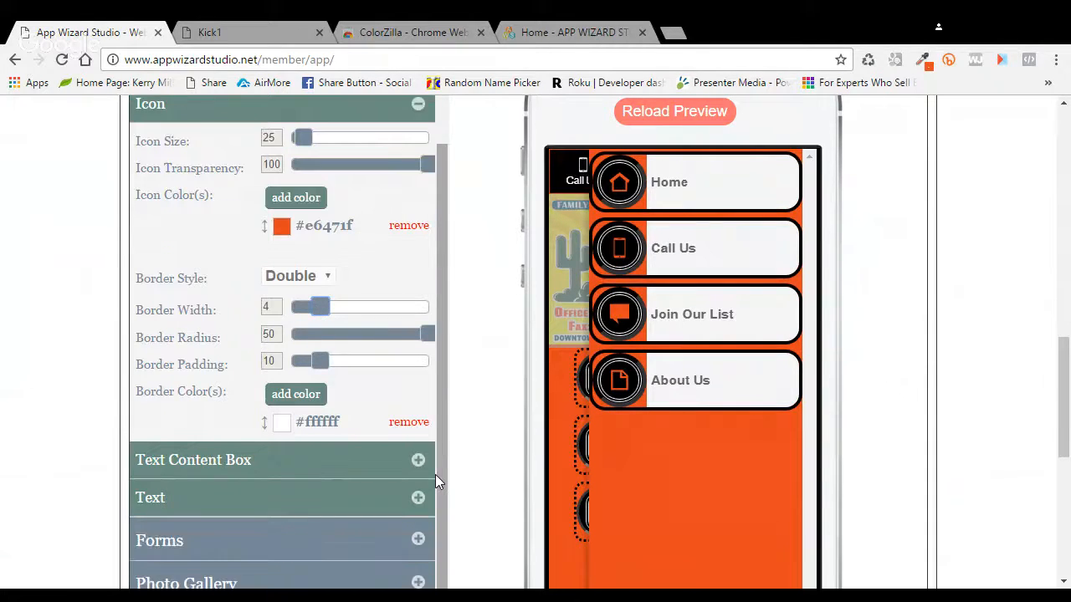
pyautogui.scroll(-1, 435, 477)
# Step: Replace the #f6f6f6 Text Content Box background with black #000000
pyautogui.click(418, 432)
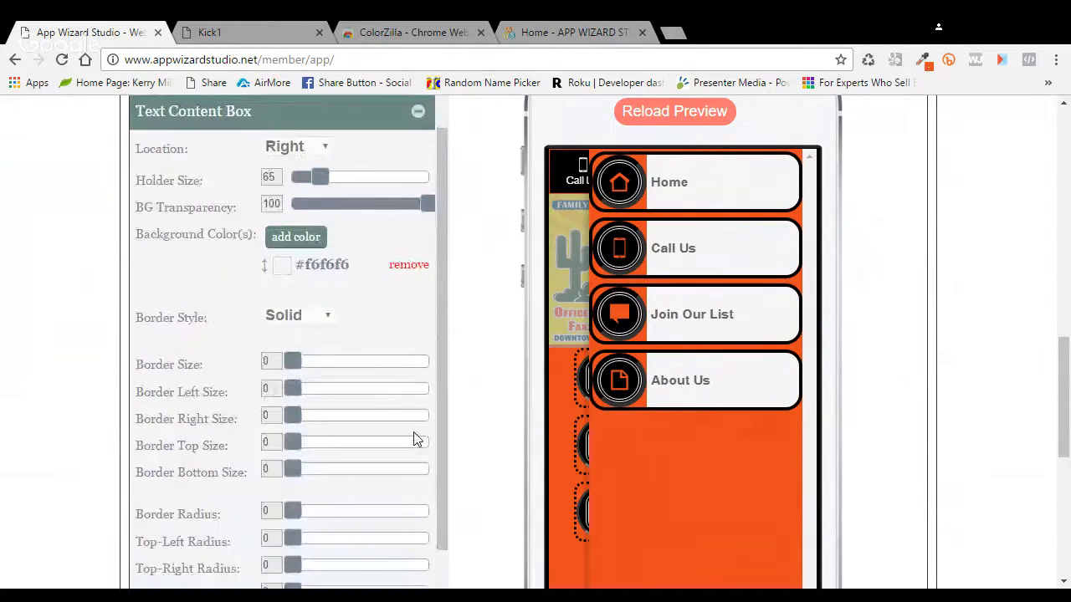
pyautogui.click(408, 266)
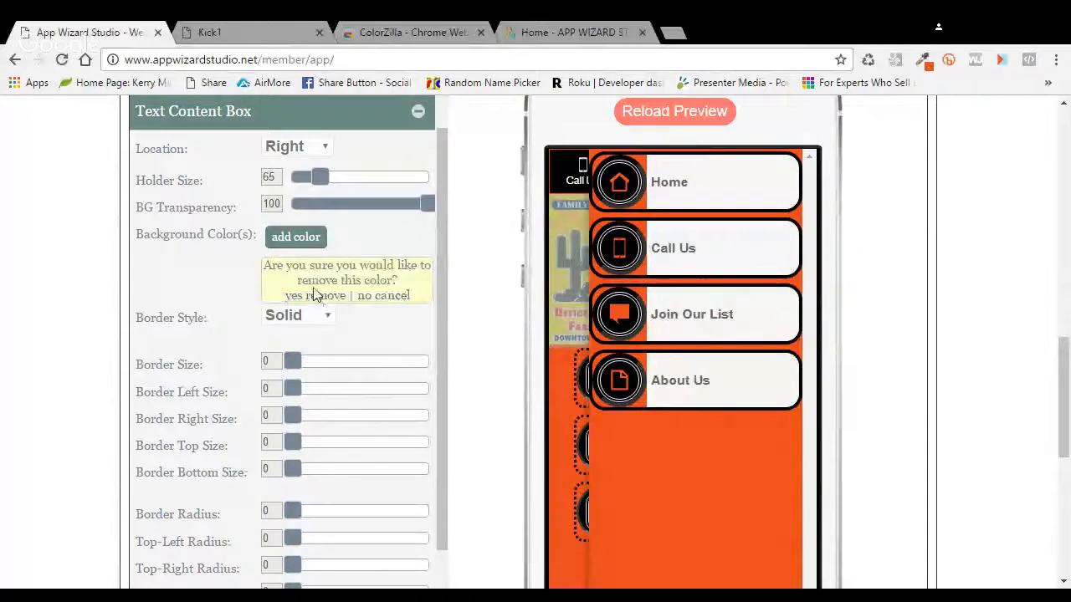
pyautogui.click(315, 294)
pyautogui.click(296, 237)
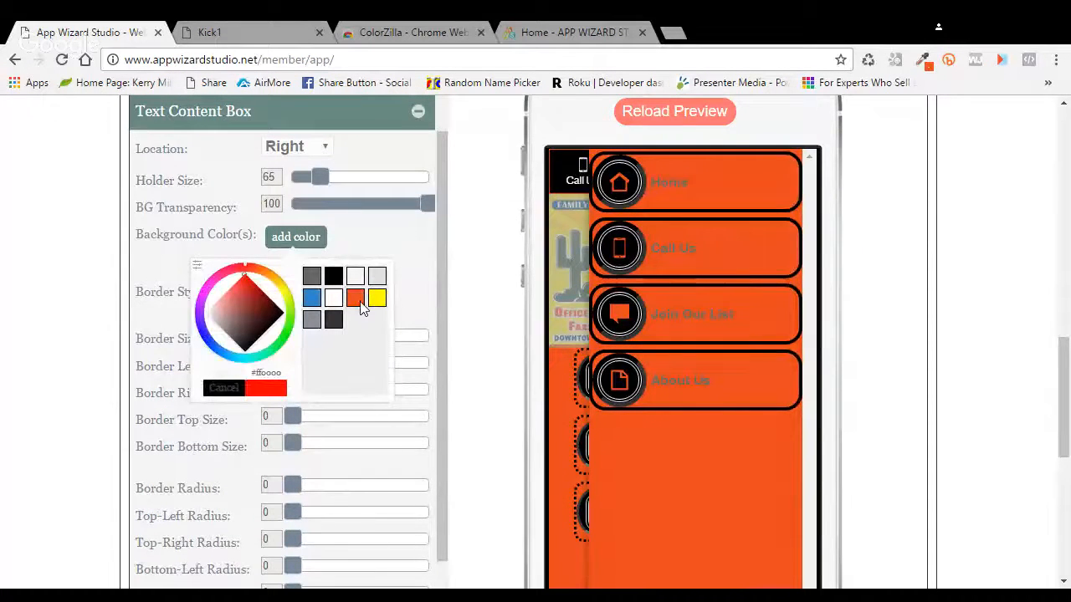
pyautogui.click(333, 276)
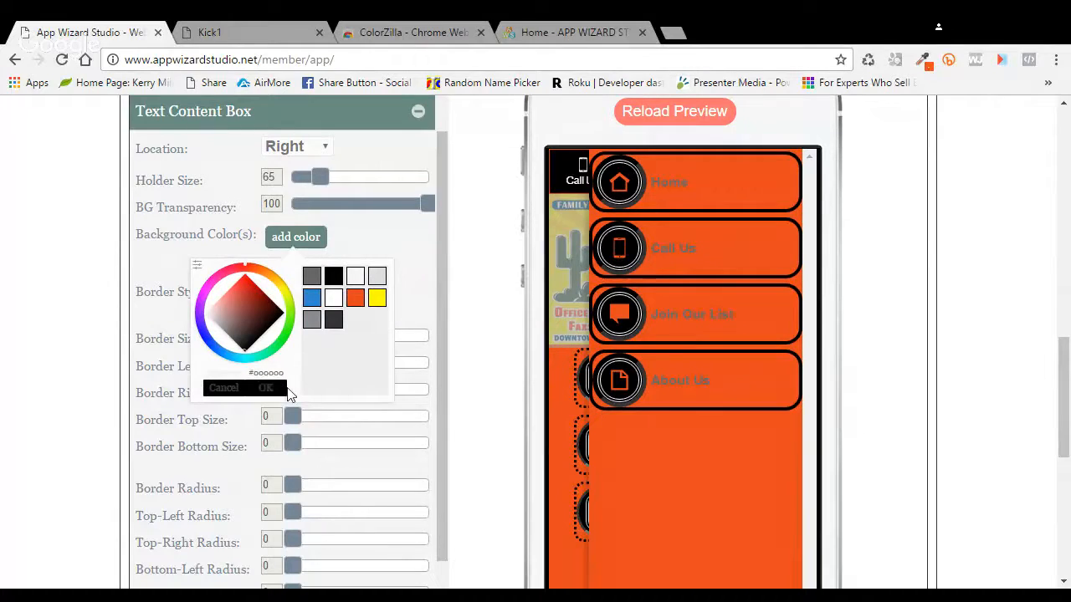
pyautogui.click(276, 388)
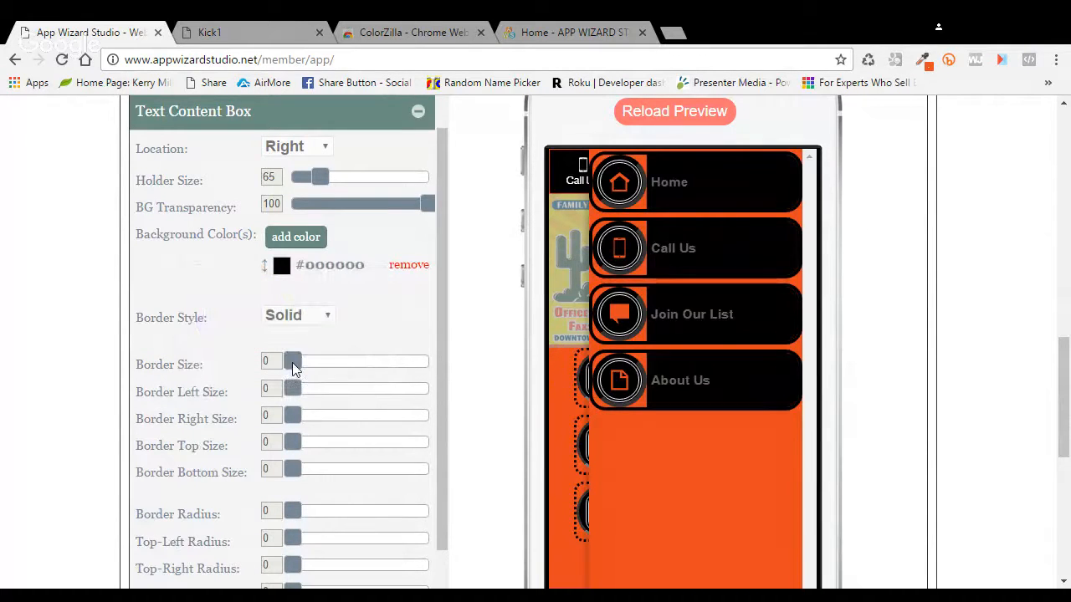
# Step: Give the text boxes Border Size 5, Border Radius 20, Outset style and border colour #333333
pyautogui.moveTo(294, 368); pyautogui.dragTo(323, 370)
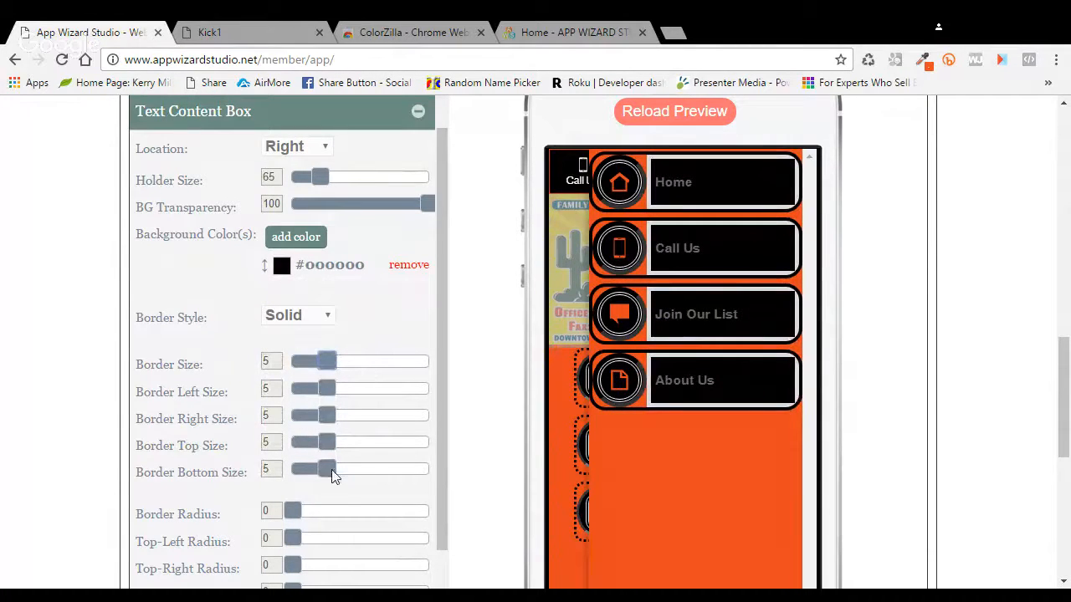
pyautogui.moveTo(293, 511); pyautogui.dragTo(318, 511)
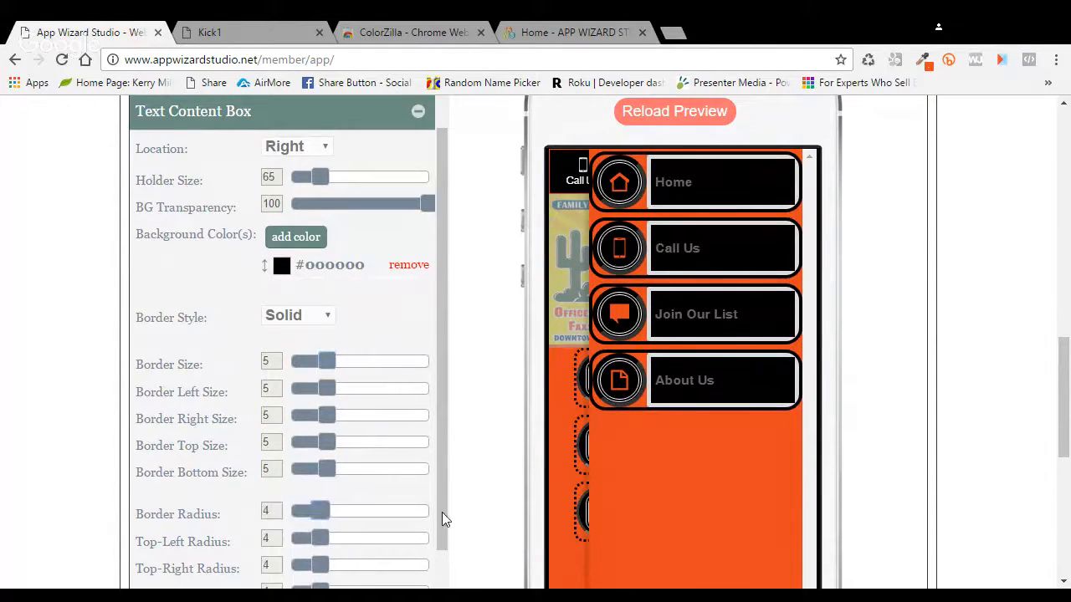
pyautogui.moveTo(443, 512); pyautogui.dragTo(466, 512)
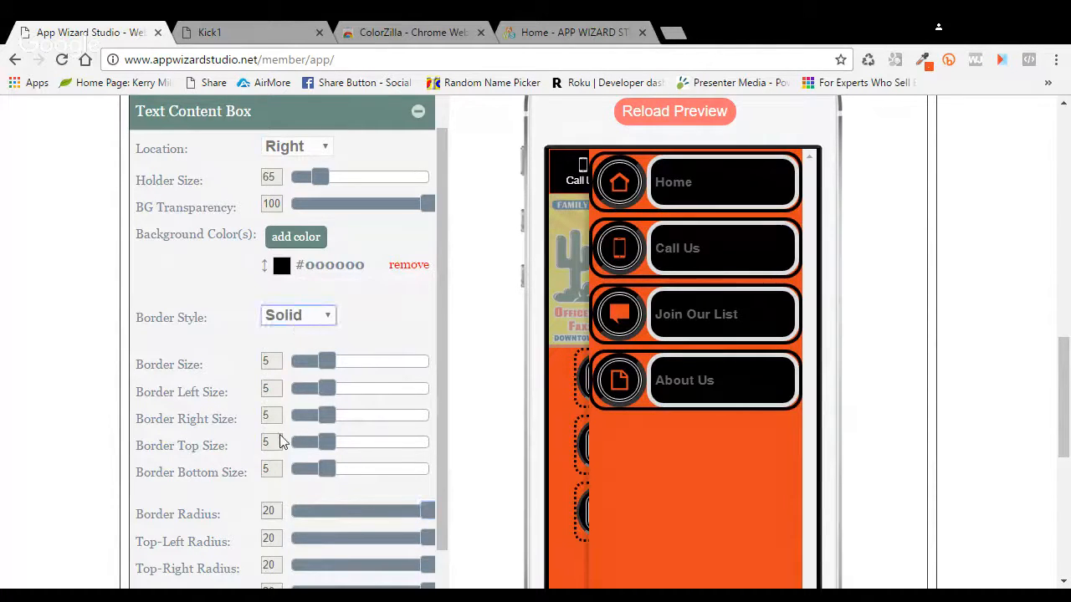
pyautogui.press('o')
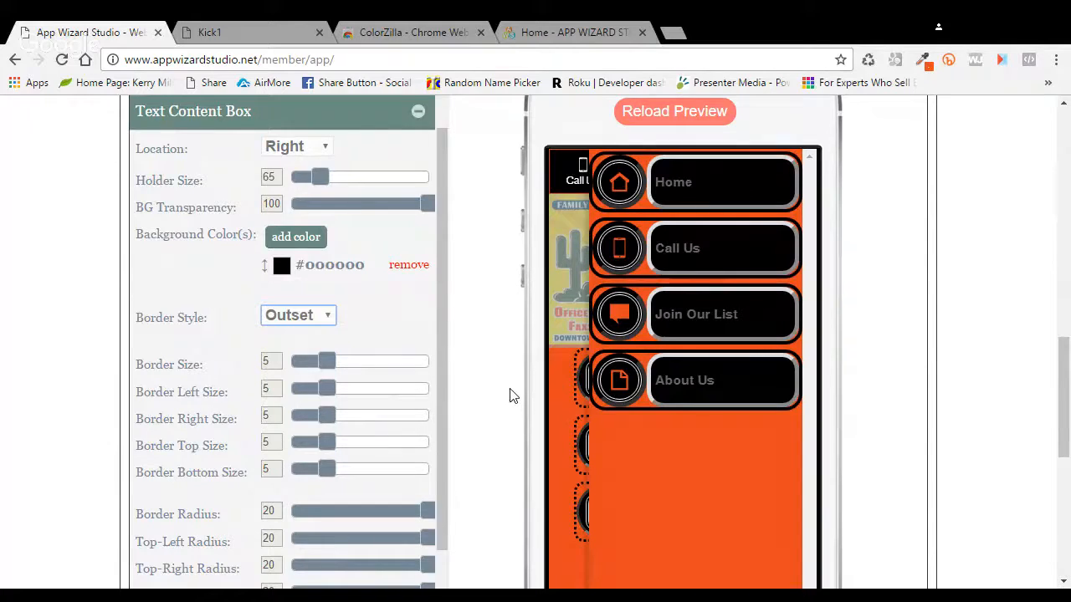
pyautogui.scroll(-1, 511, 394)
pyautogui.scroll(-1, 506, 400)
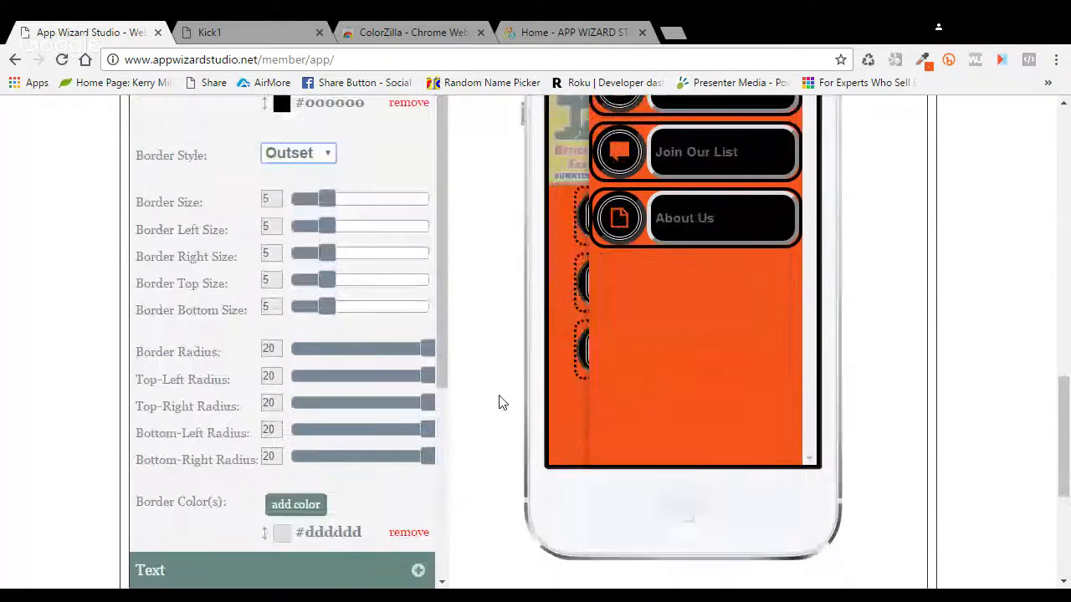
pyautogui.click(408, 532)
pyautogui.click(337, 566)
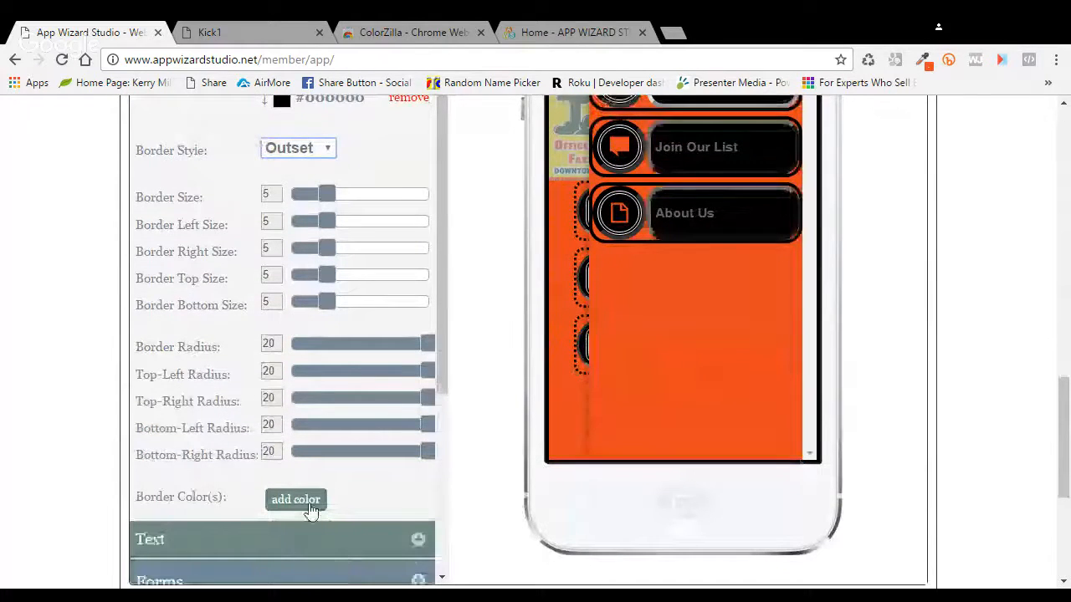
pyautogui.click(296, 500)
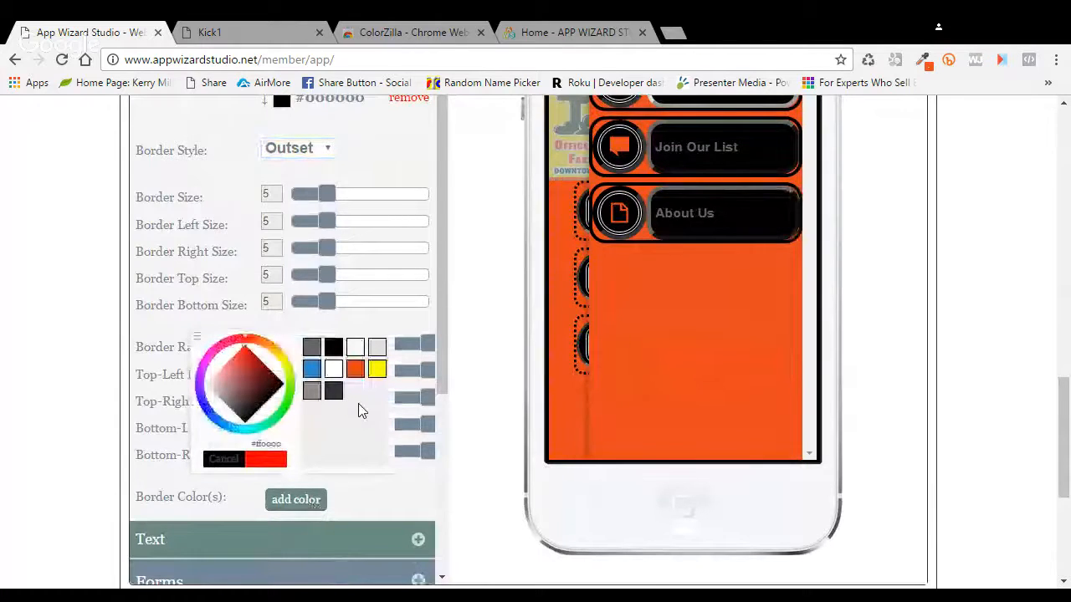
pyautogui.click(334, 390)
pyautogui.click(277, 462)
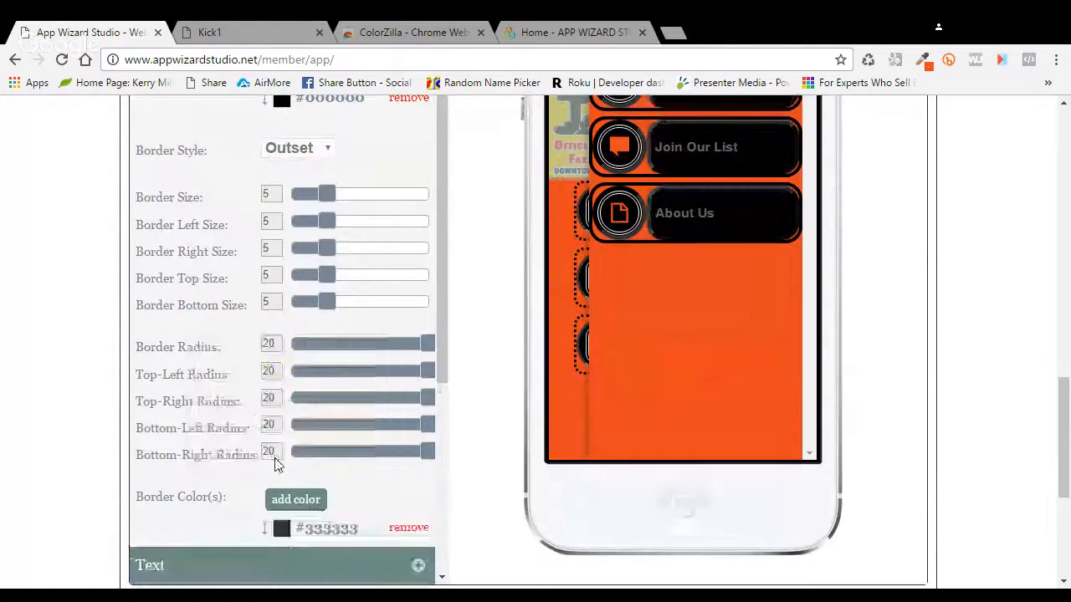
# Step: Make the slide menu link text white
pyautogui.click(420, 567)
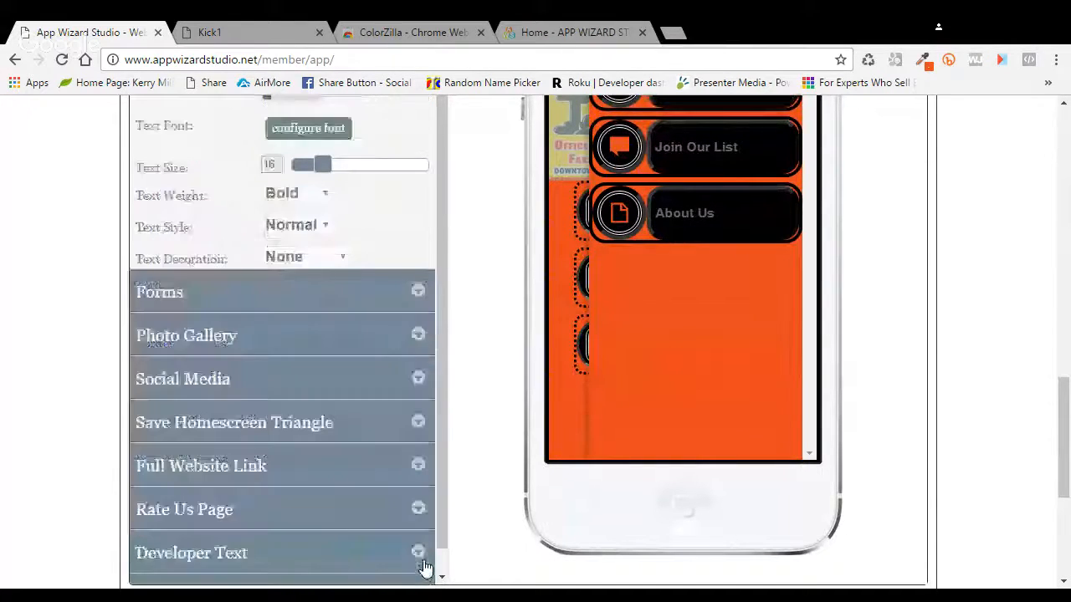
pyautogui.scroll(1, 371, 185)
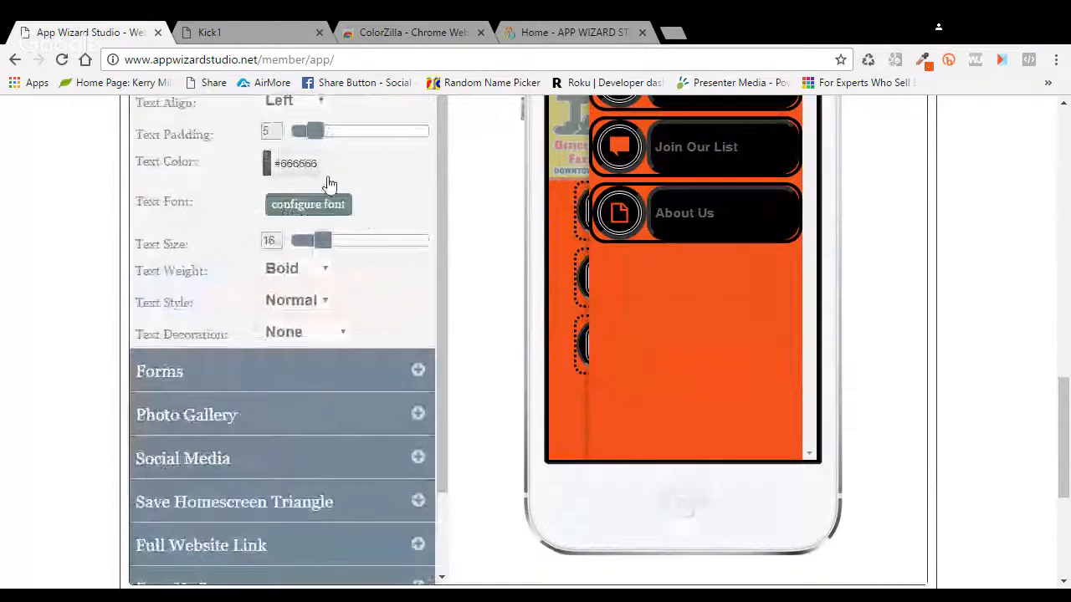
pyautogui.click(297, 163)
pyautogui.click(331, 231)
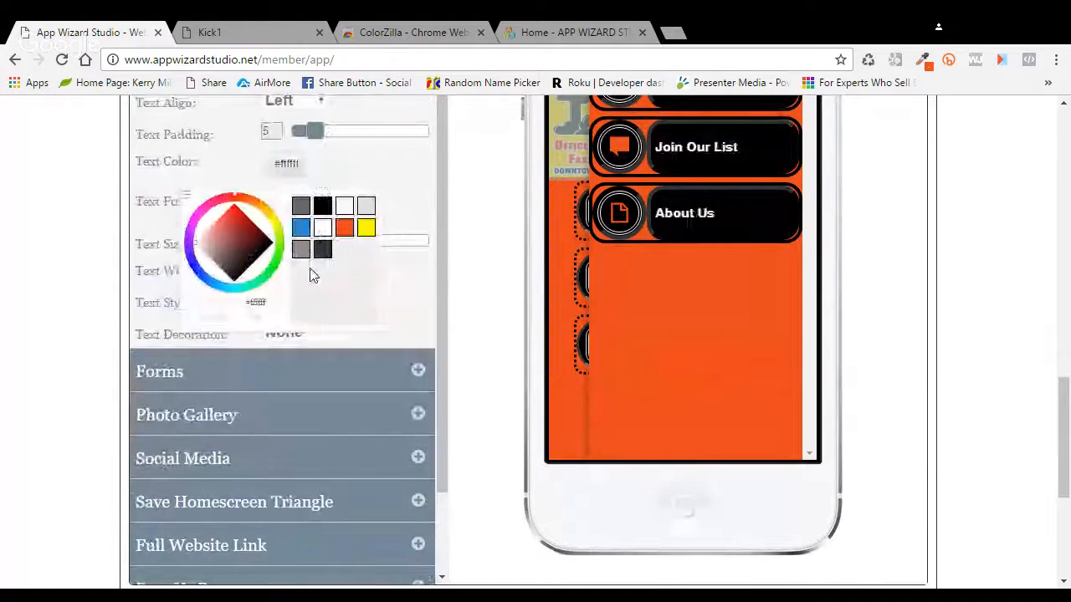
pyautogui.click(257, 319)
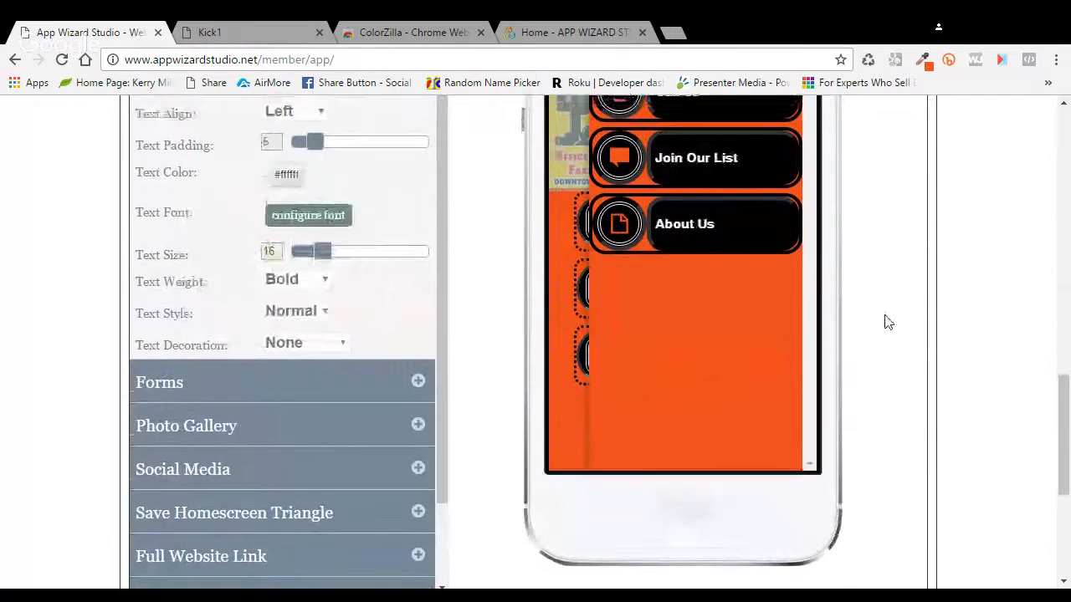
# Step: Reload the preview, check the restyled slide menu buttons, and save the Styles & Colors settings
pyautogui.scroll(2, 888, 323)
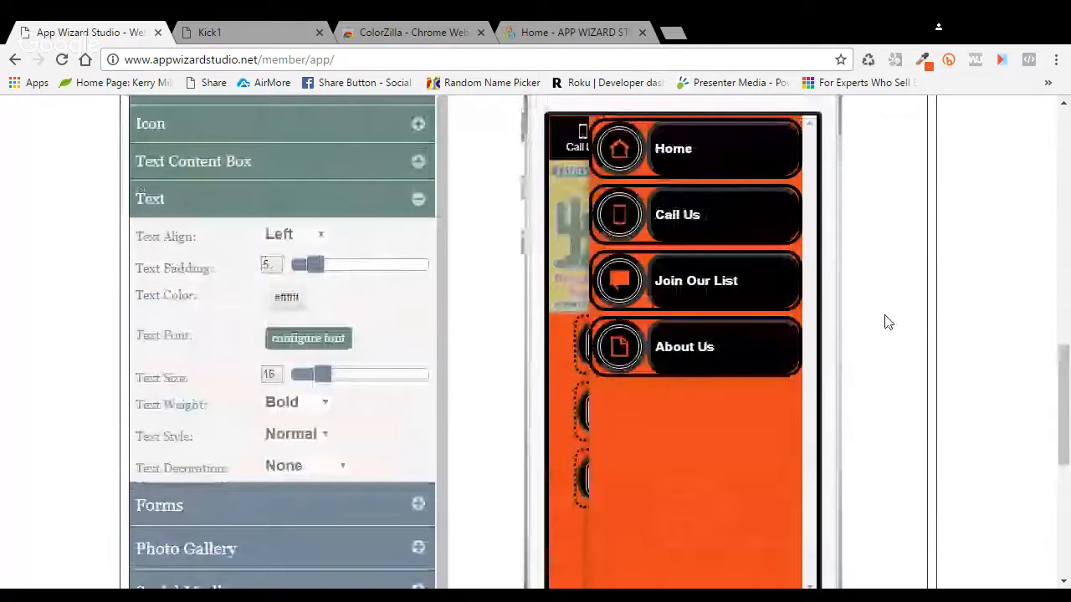
pyautogui.scroll(2, 888, 323)
pyautogui.click(699, 196)
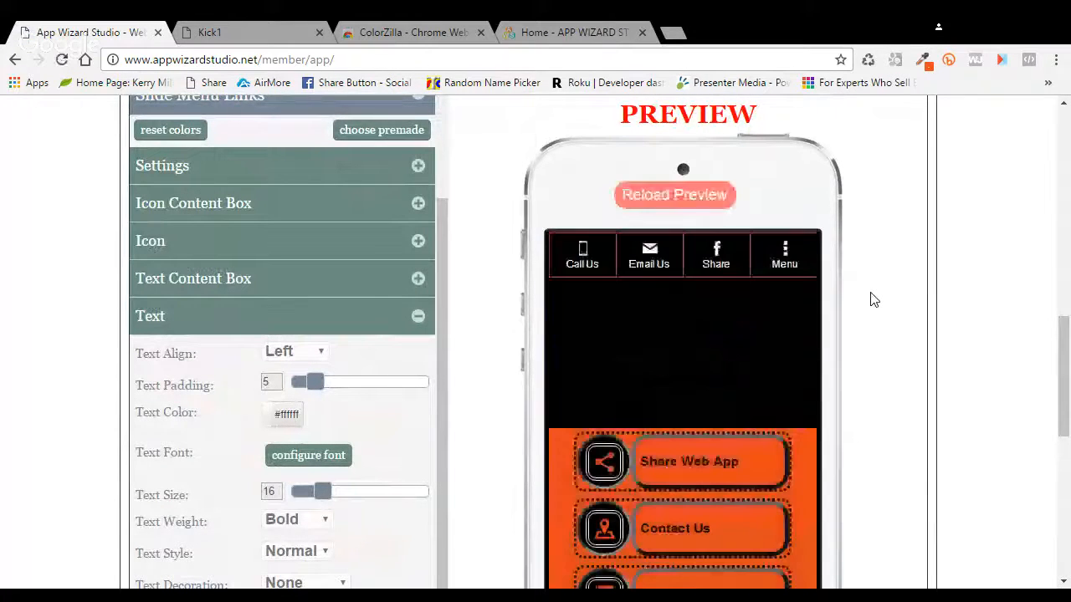
pyautogui.scroll(-1, 867, 318)
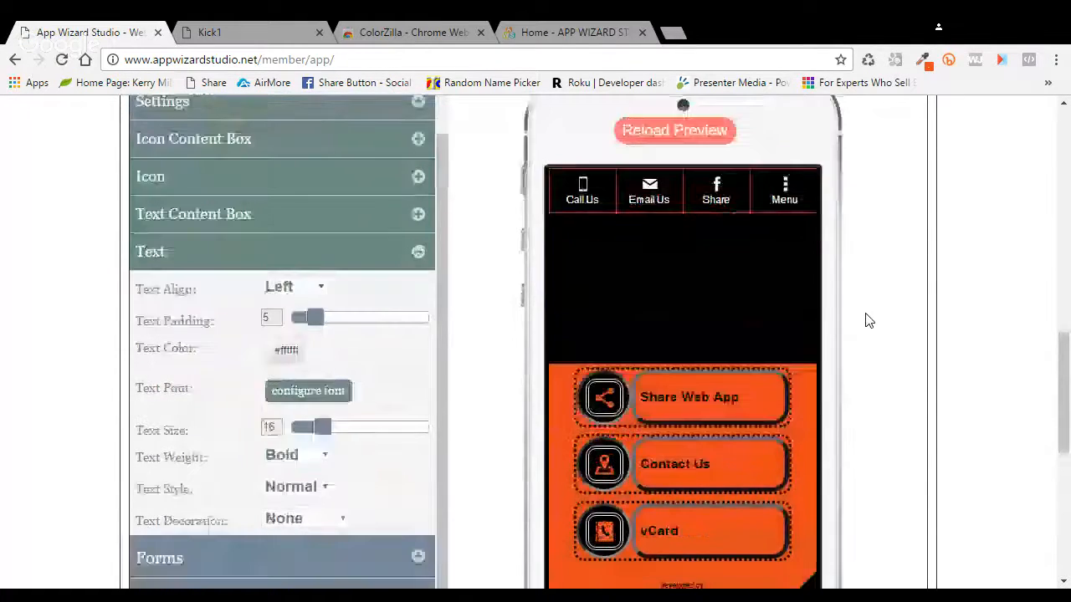
pyautogui.click(789, 180)
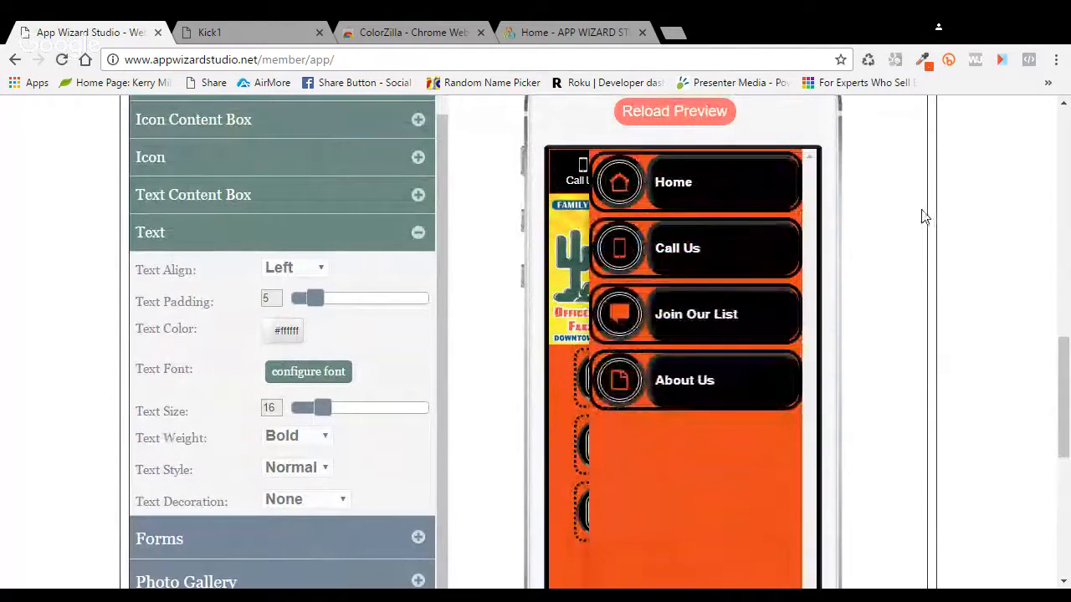
pyautogui.click(629, 493)
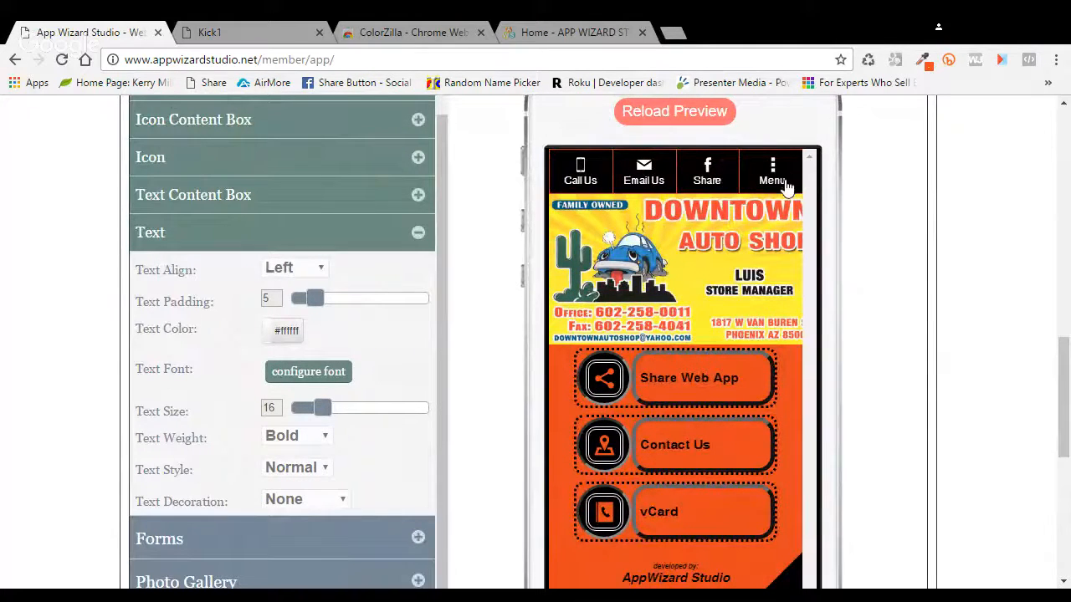
pyautogui.scroll(3, 862, 298)
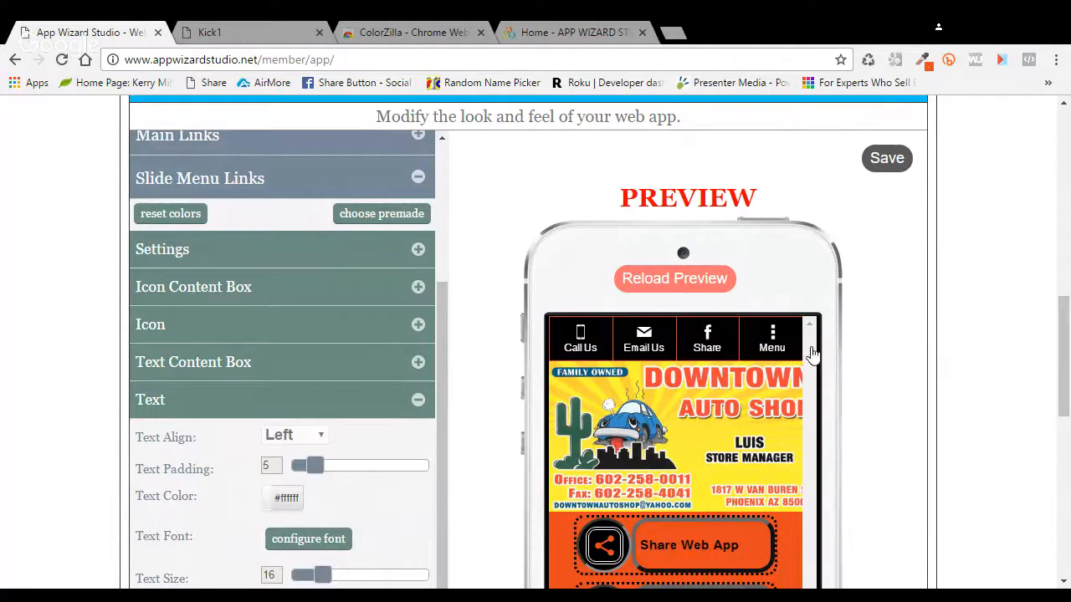
pyautogui.click(888, 167)
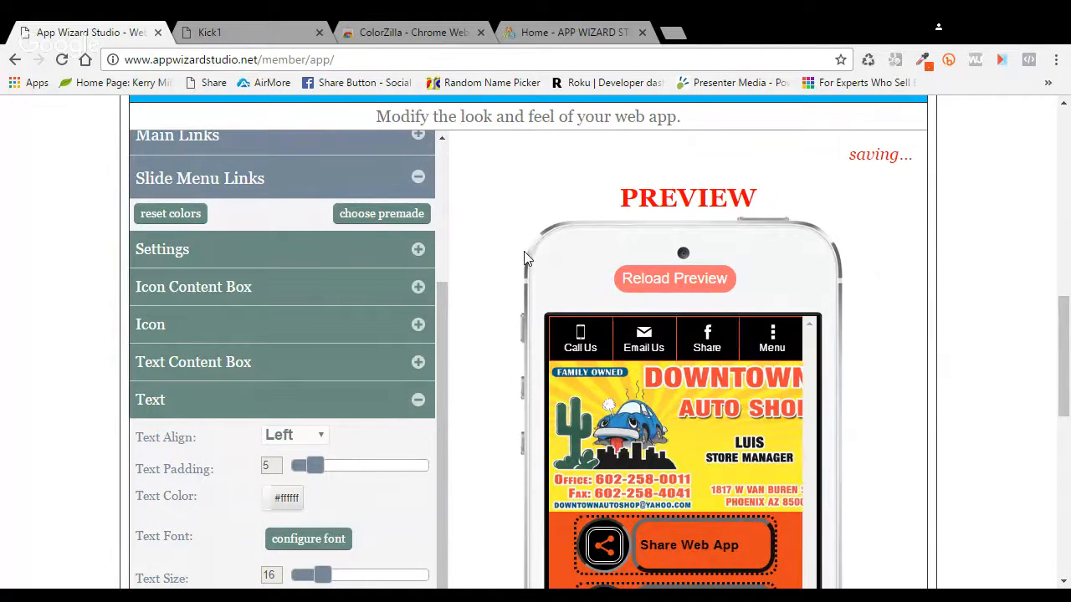
pyautogui.scroll(5, 527, 257)
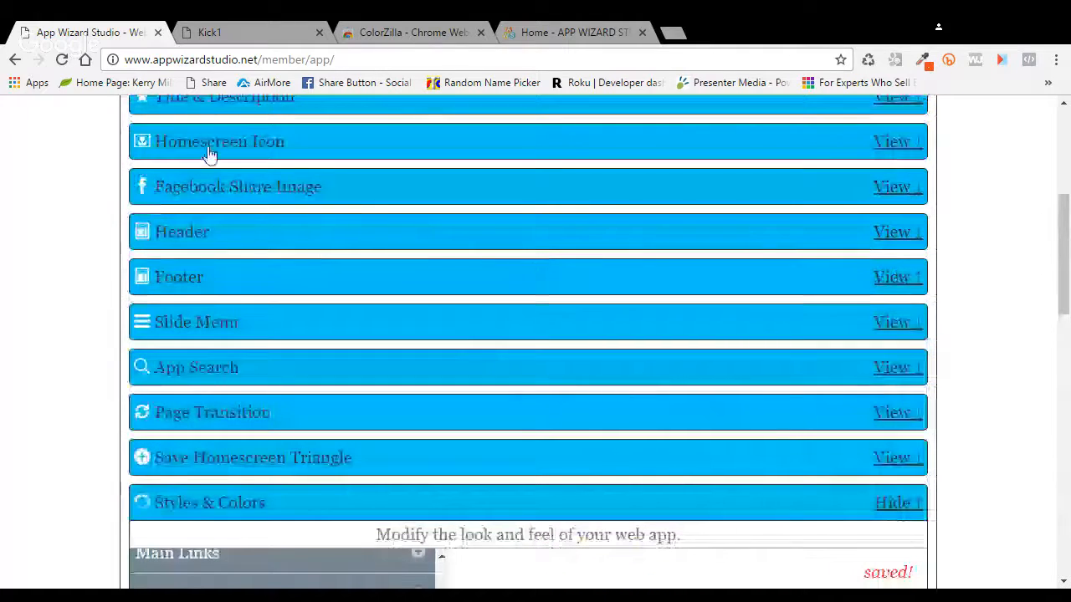
# Step: Rename the Header tab bar's Menu link text to 'More Info' and save
pyautogui.click(390, 242)
pyautogui.click(418, 346)
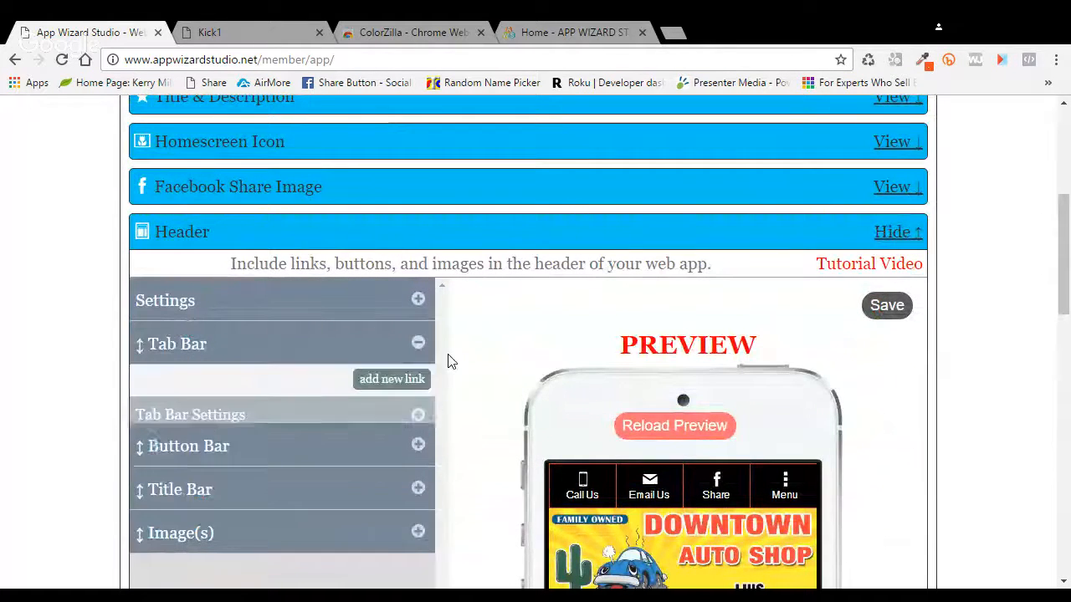
pyautogui.scroll(-2, 454, 363)
pyautogui.click(418, 398)
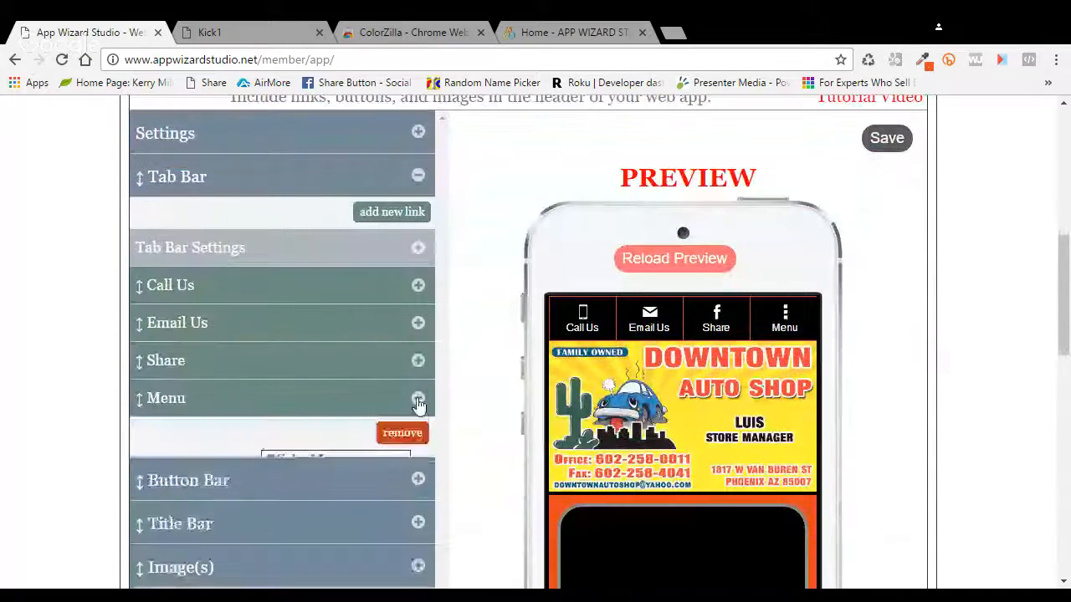
pyautogui.moveTo(306, 495); pyautogui.dragTo(243, 485)
pyautogui.click(306, 495)
pyautogui.write('M')
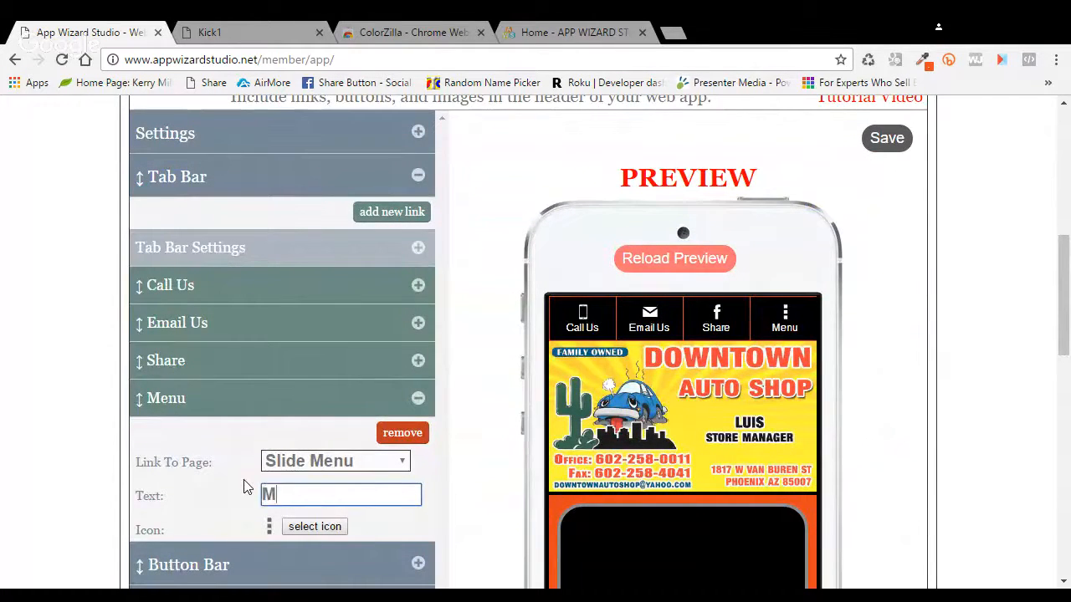
pyautogui.write('ore Info')
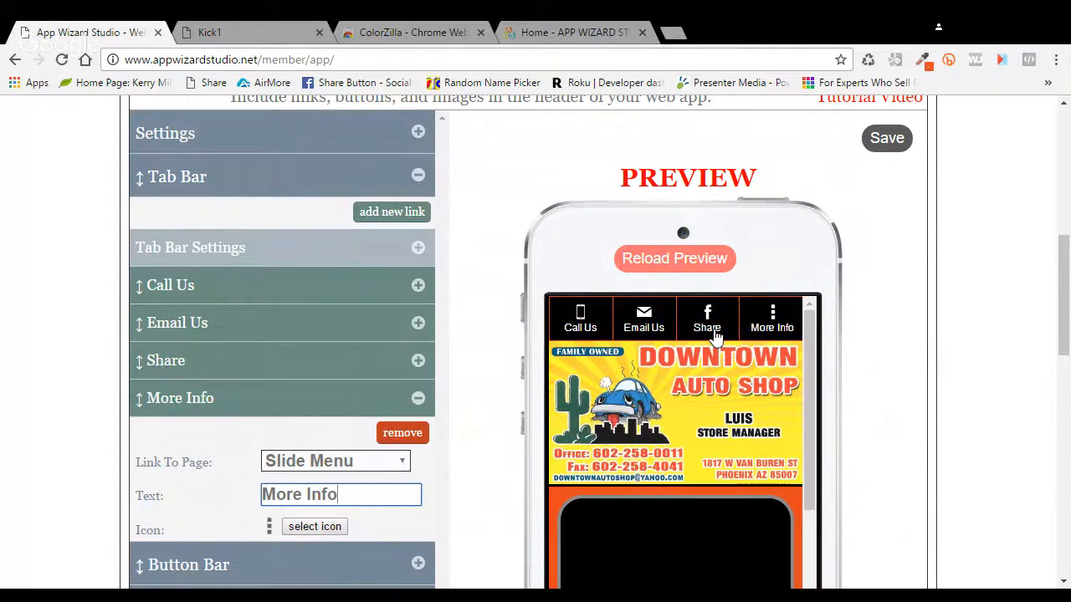
pyautogui.click(888, 140)
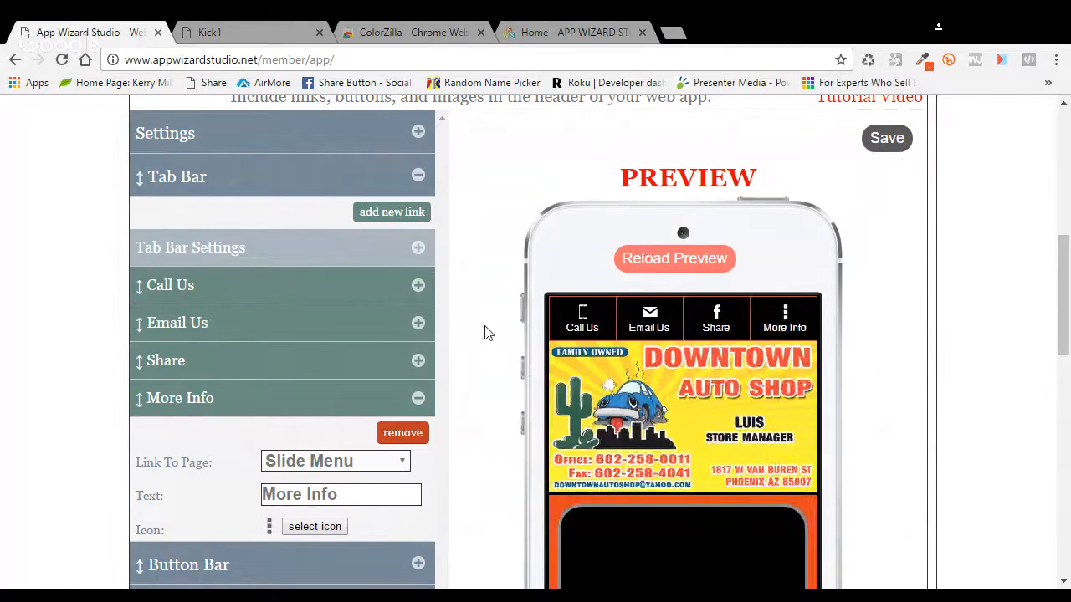
# Step: Review the Header settings and save them again until they are confirmed saved
pyautogui.scroll(-2, 489, 333)
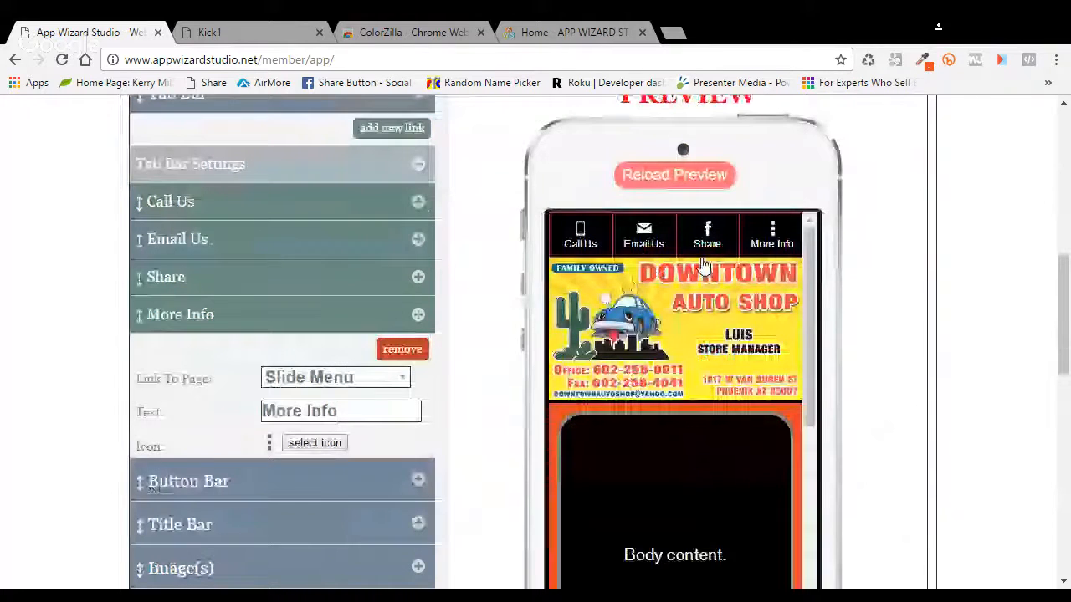
pyautogui.scroll(-3, 978, 324)
pyautogui.scroll(10, 886, 310)
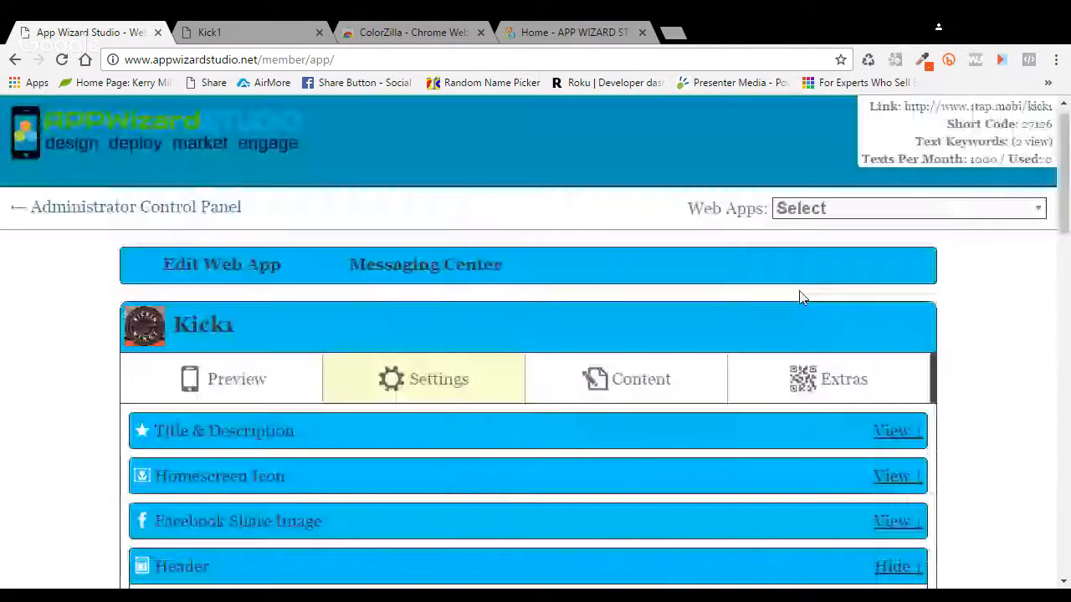
pyautogui.scroll(-10, 998, 469)
pyautogui.scroll(5, 970, 435)
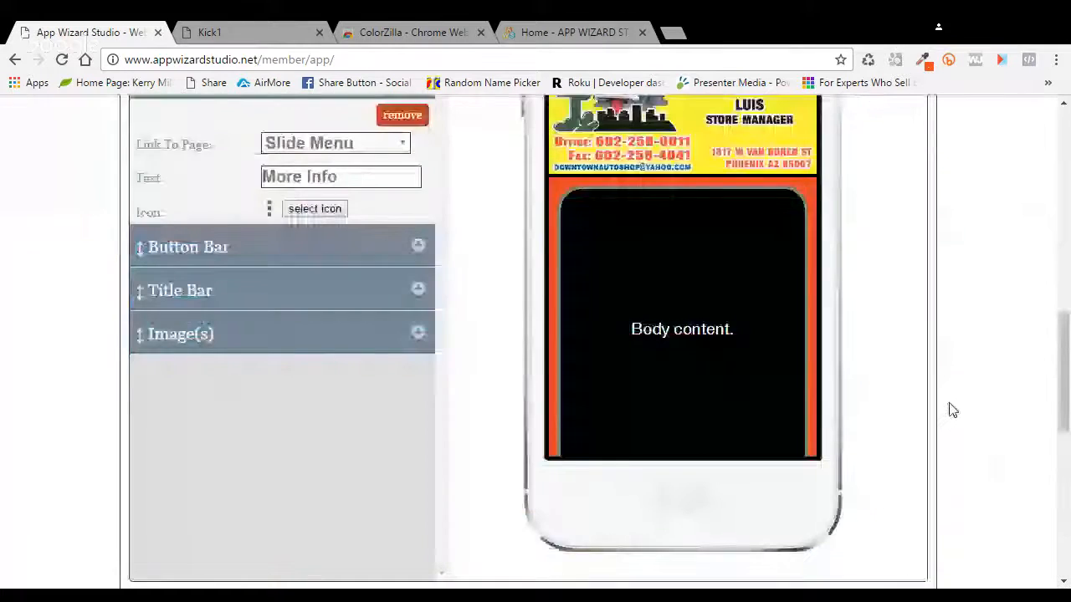
pyautogui.scroll(3, 952, 410)
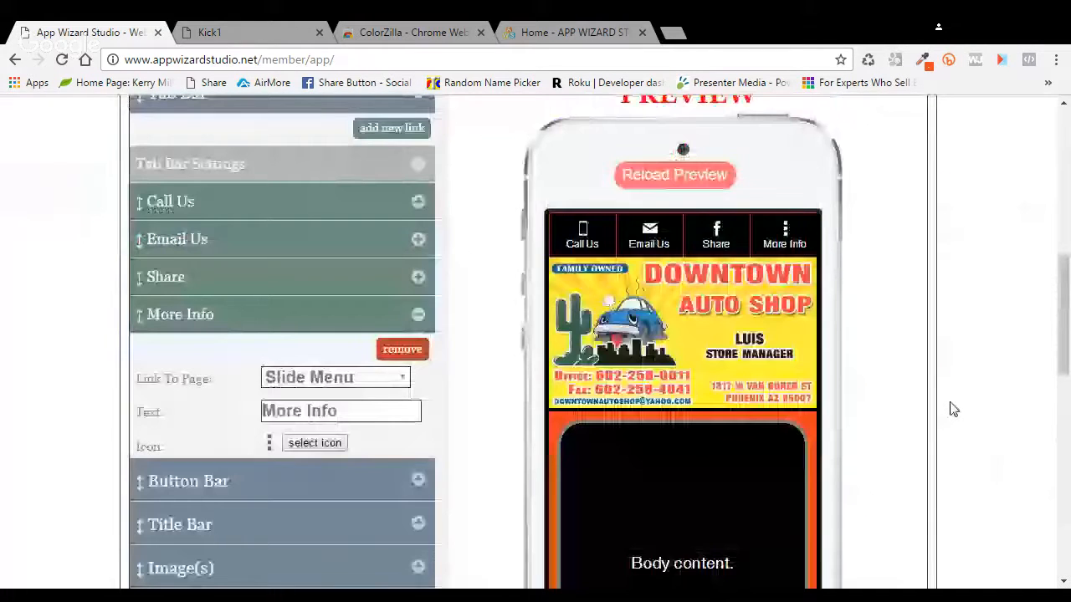
pyautogui.scroll(2, 951, 407)
pyautogui.click(888, 222)
pyautogui.scroll(2, 388, 276)
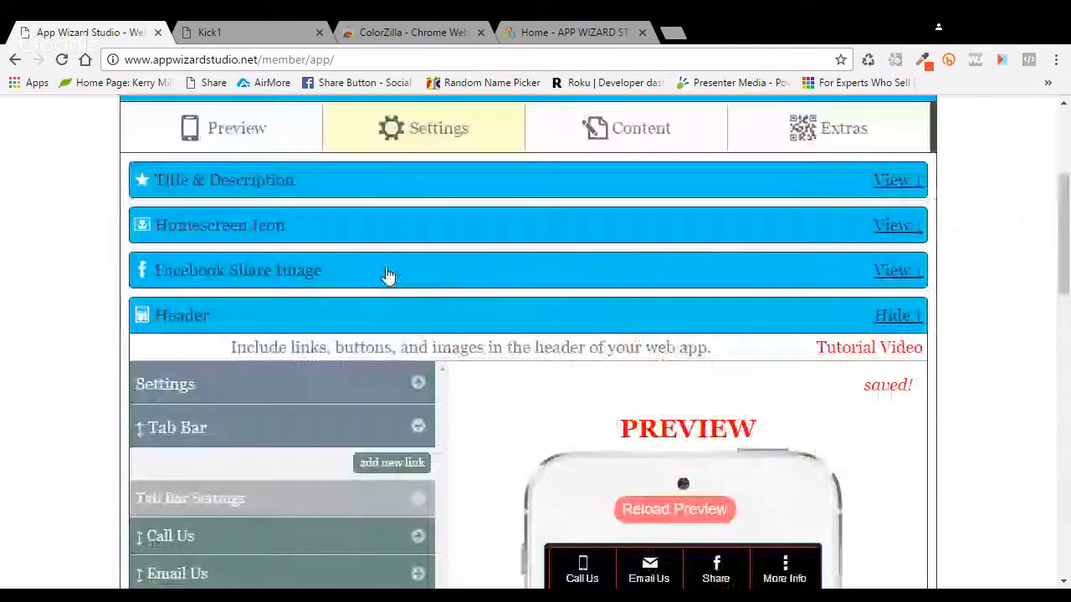
# Step: Switch to the Preview tab and reload the phone preview showing the updated tab bar
pyautogui.click(268, 141)
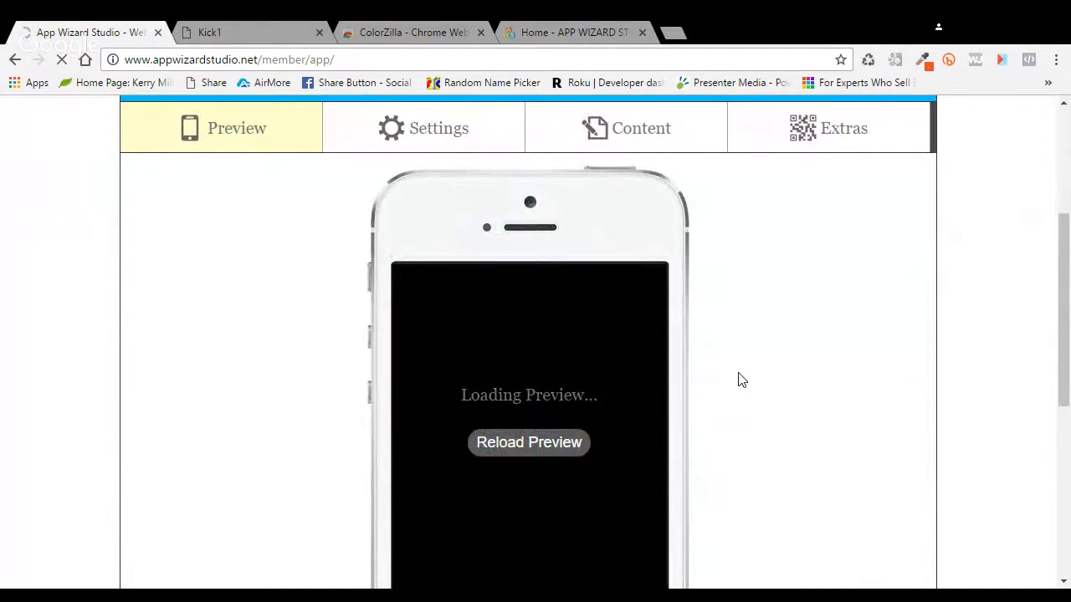
pyautogui.scroll(-2, 739, 380)
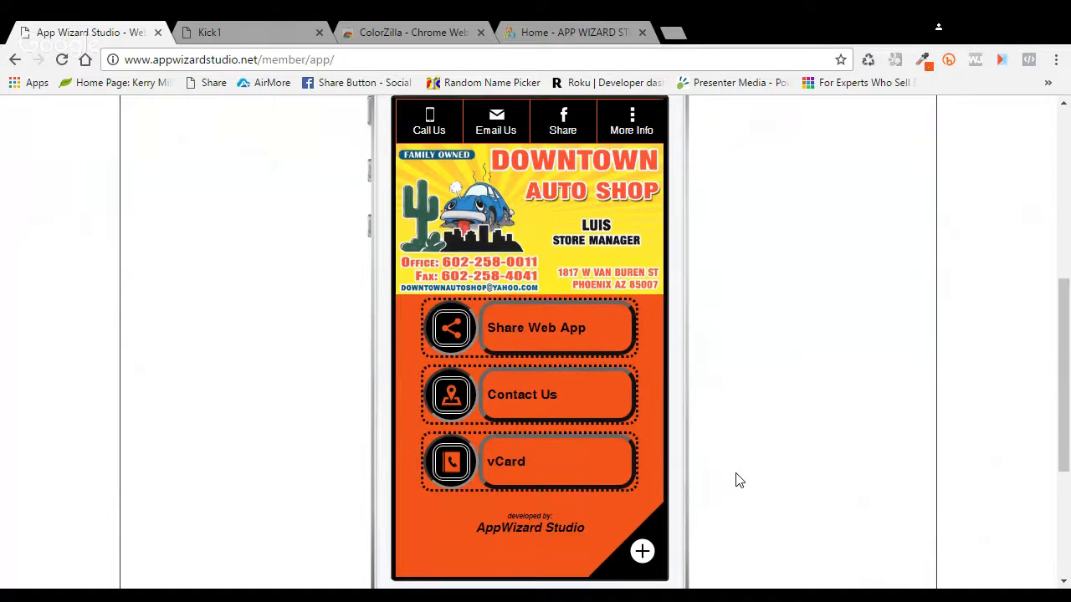
pyautogui.scroll(1, 736, 481)
pyautogui.click(521, 144)
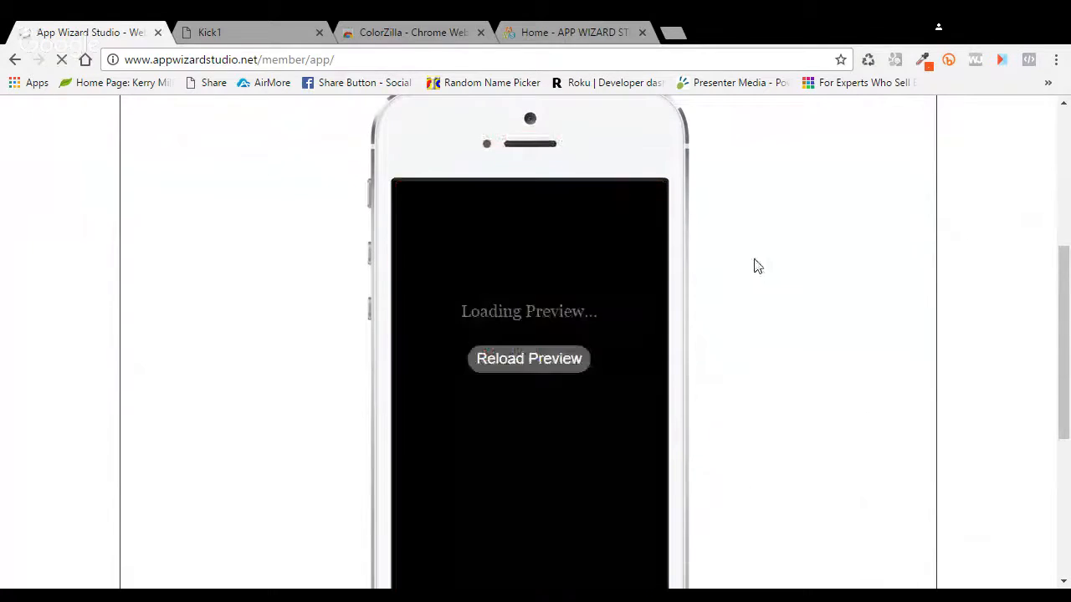
pyautogui.scroll(-1, 756, 266)
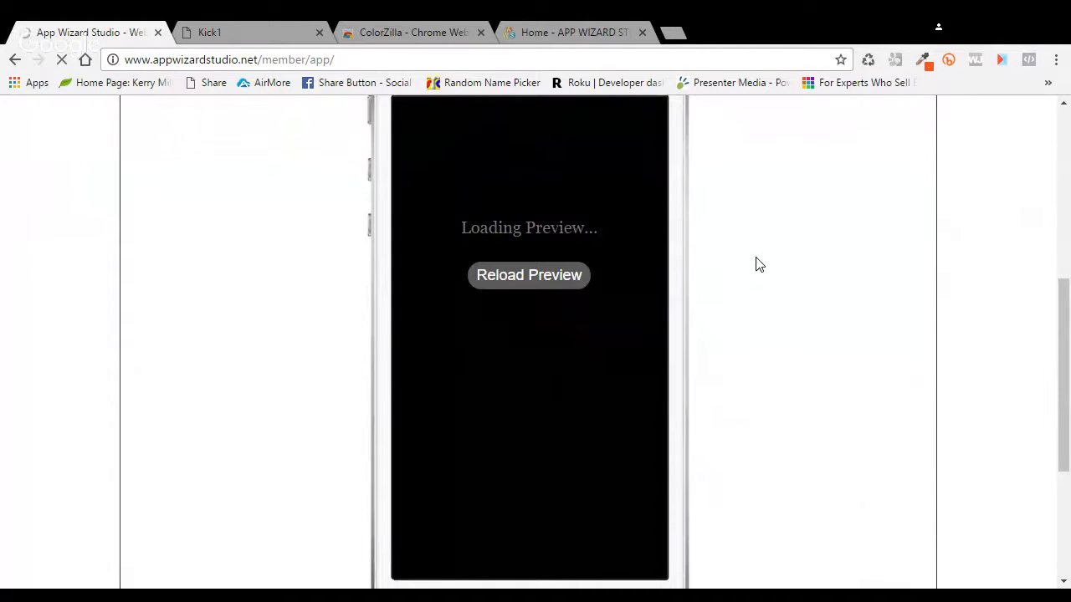
pyautogui.scroll(-1, 755, 264)
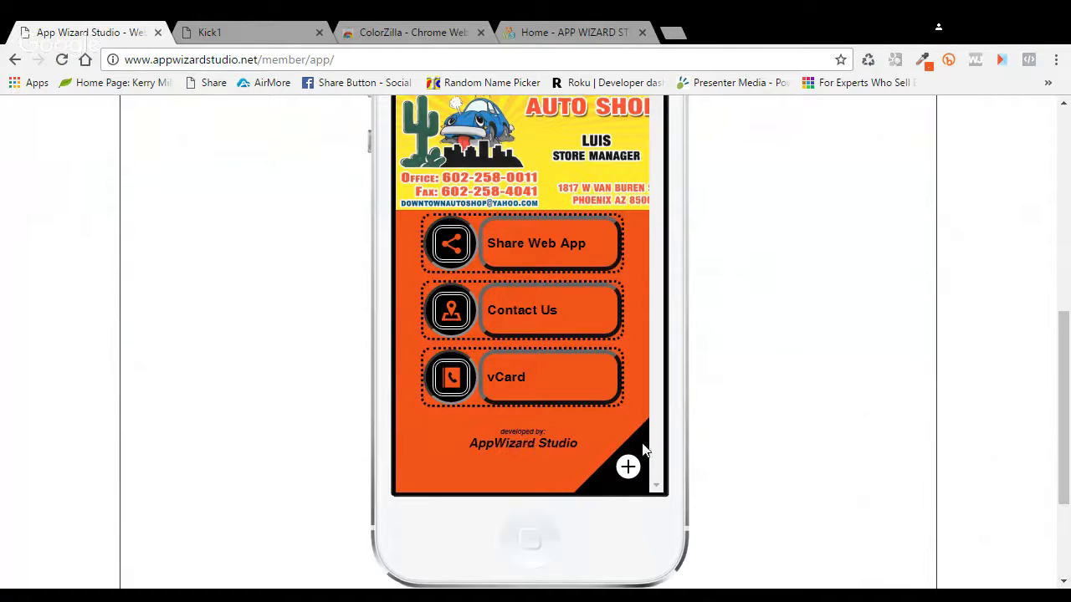
pyautogui.scroll(1, 920, 493)
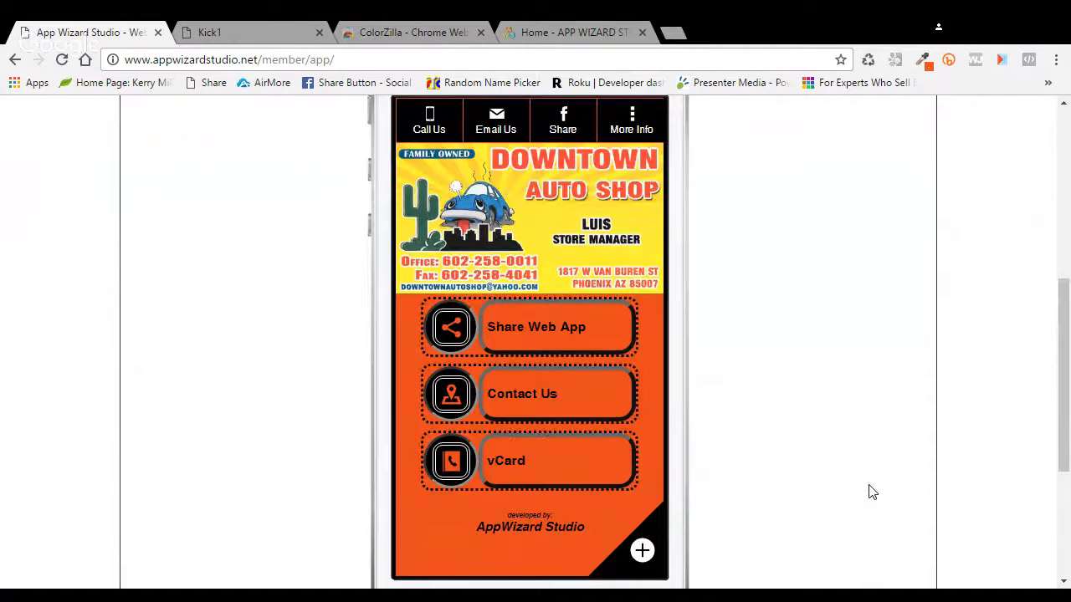
pyautogui.scroll(3, 932, 126)
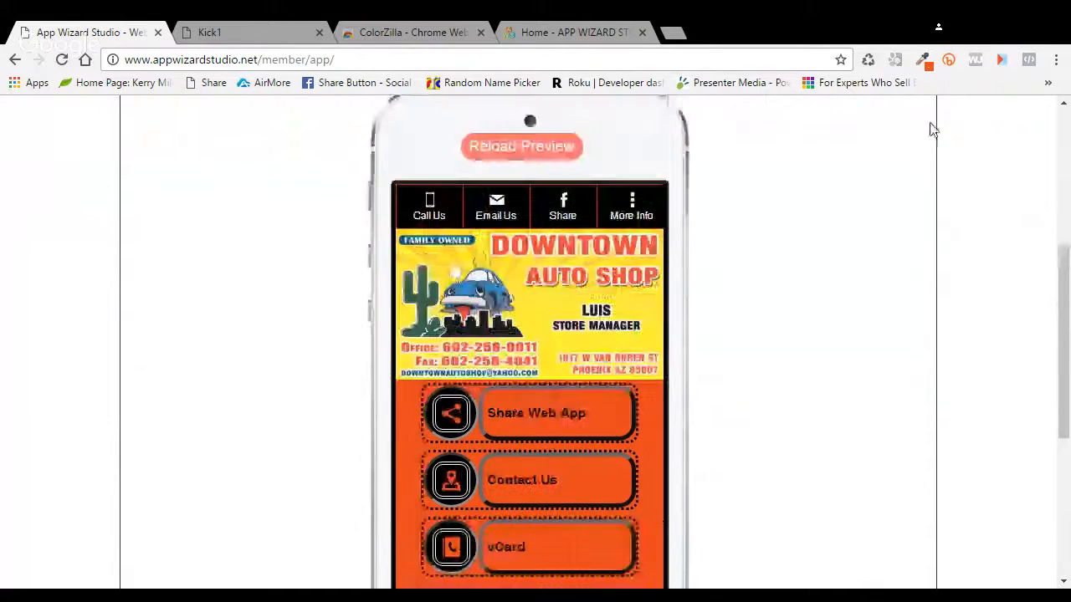
pyautogui.scroll(2, 237, 236)
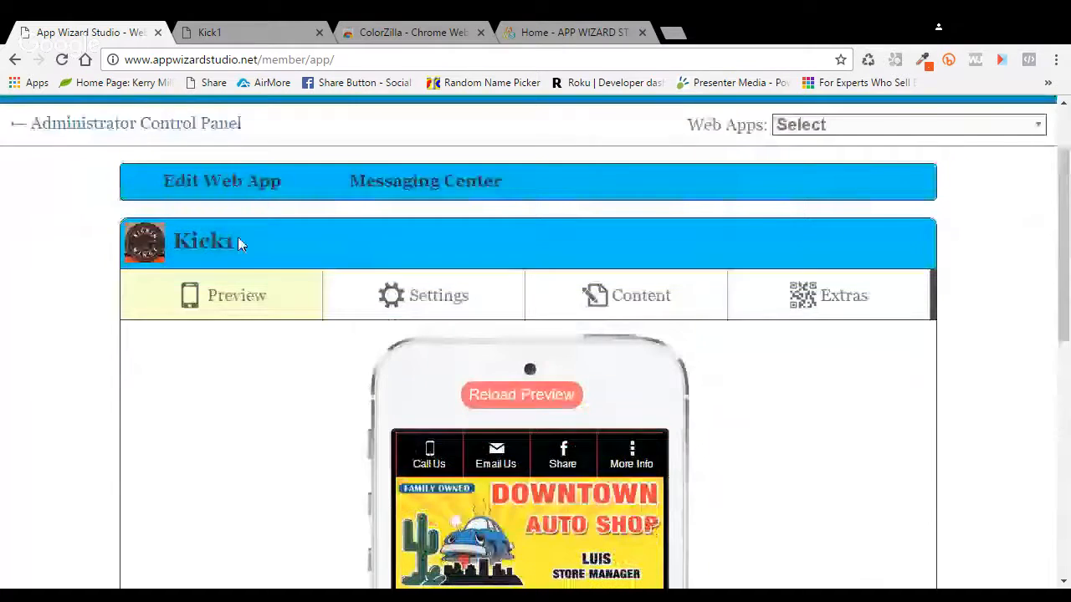
pyautogui.scroll(2, 237, 237)
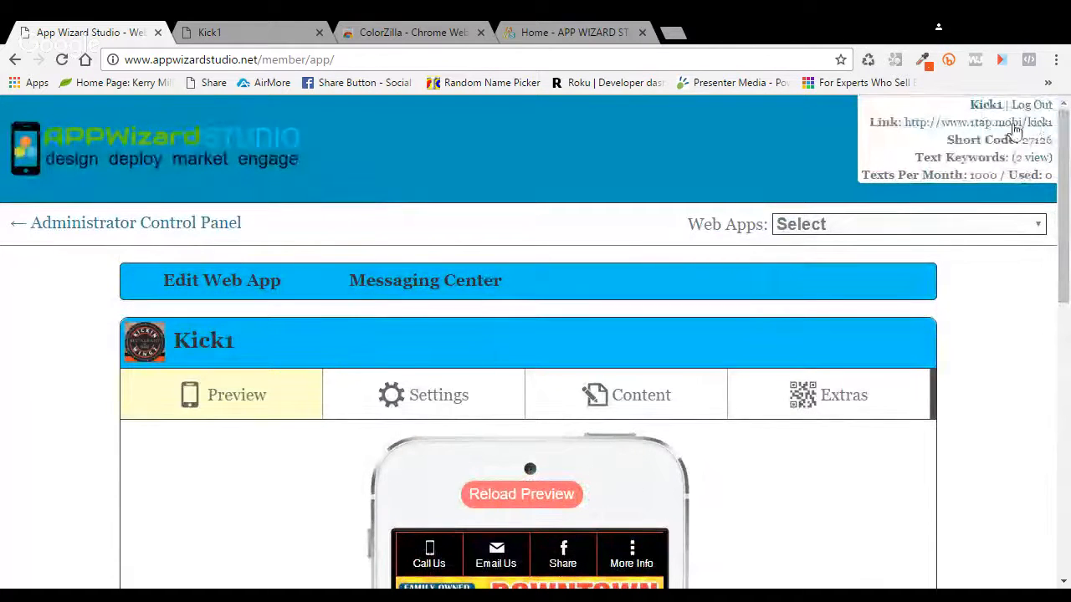
pyautogui.scroll(-4, 758, 442)
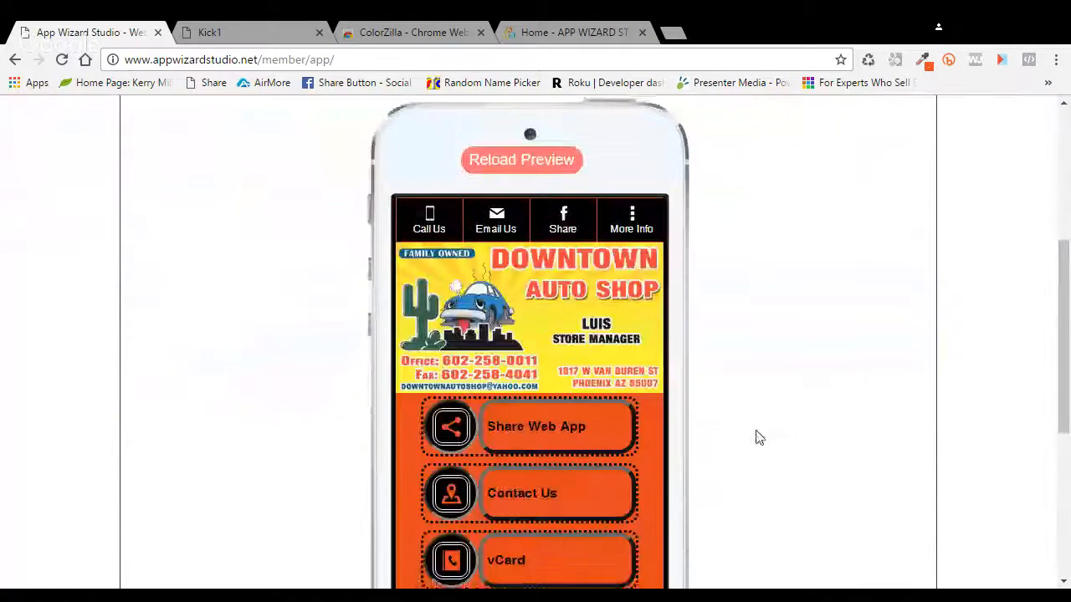
# Step: Test that More Info opens the slide menu, then return to Home
pyautogui.click(636, 224)
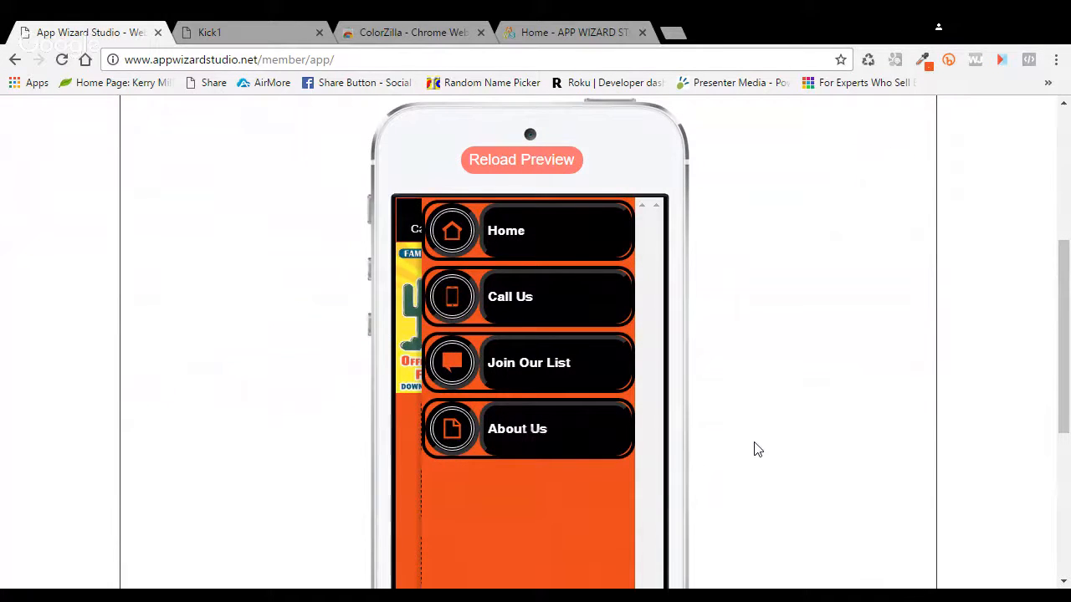
pyautogui.scroll(-2, 653, 404)
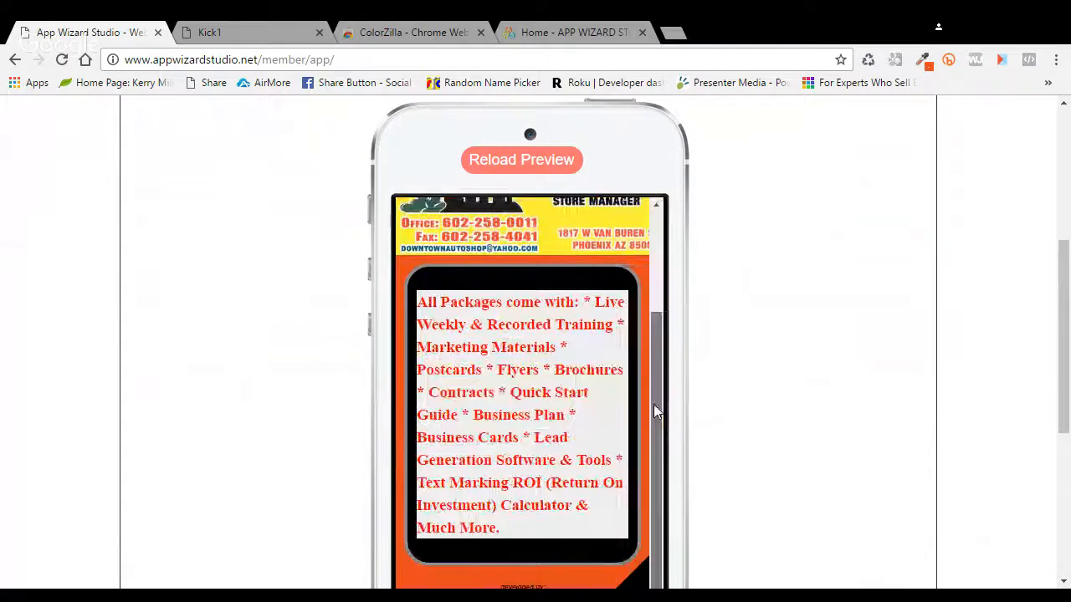
pyautogui.scroll(-2, 695, 413)
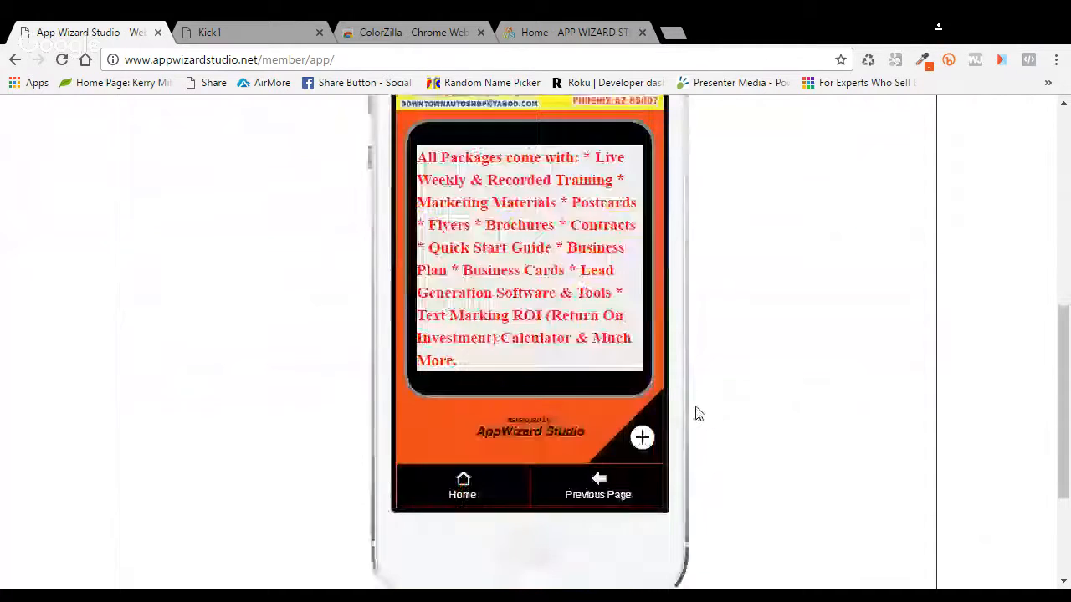
pyautogui.click(484, 491)
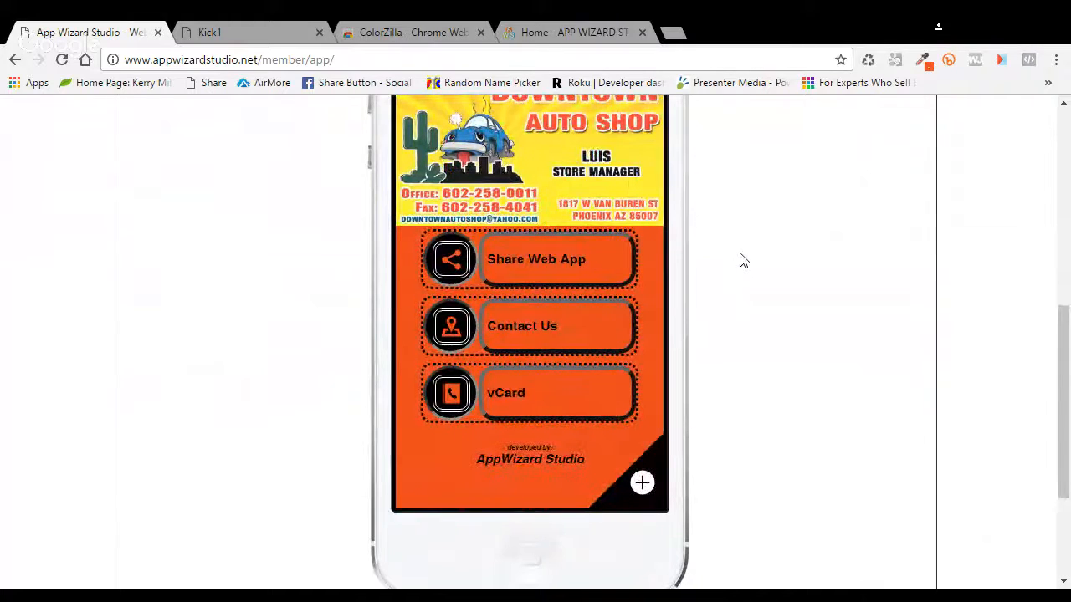
pyautogui.scroll(1, 743, 260)
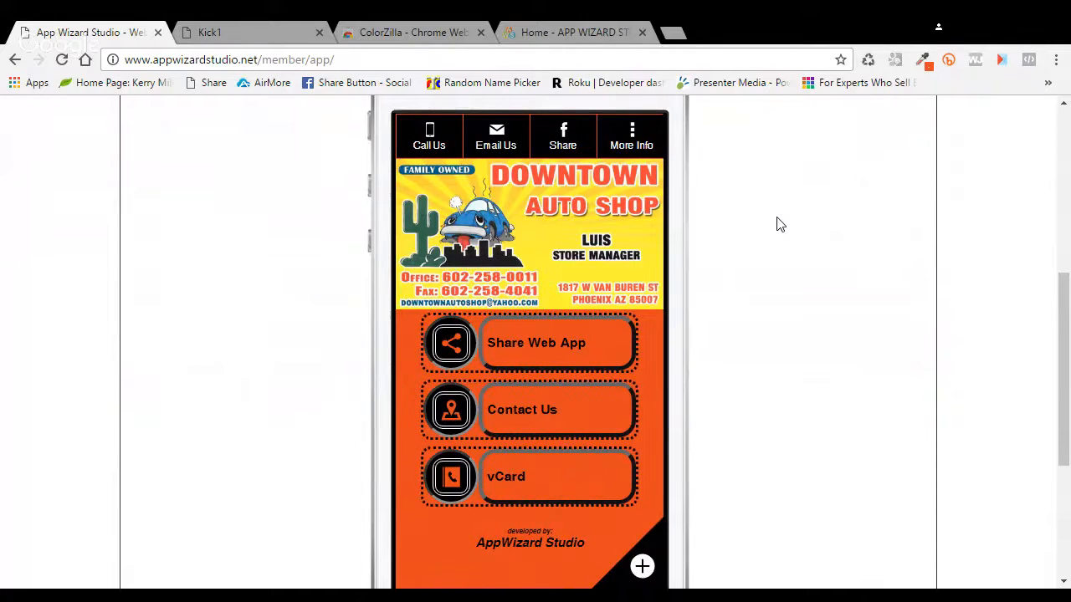
pyautogui.scroll(2, 776, 224)
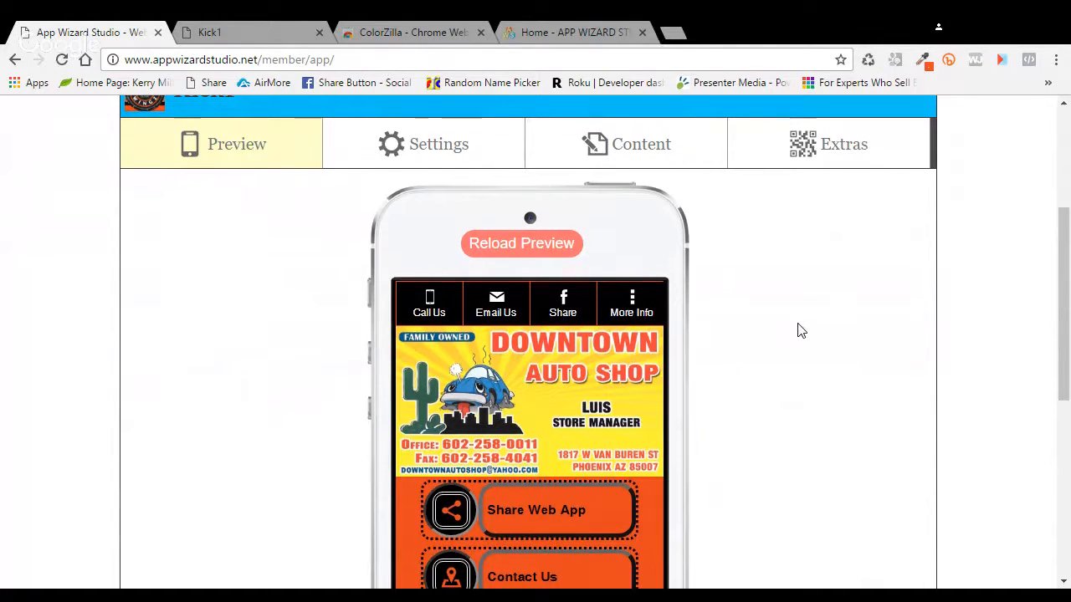
pyautogui.scroll(-1, 786, 326)
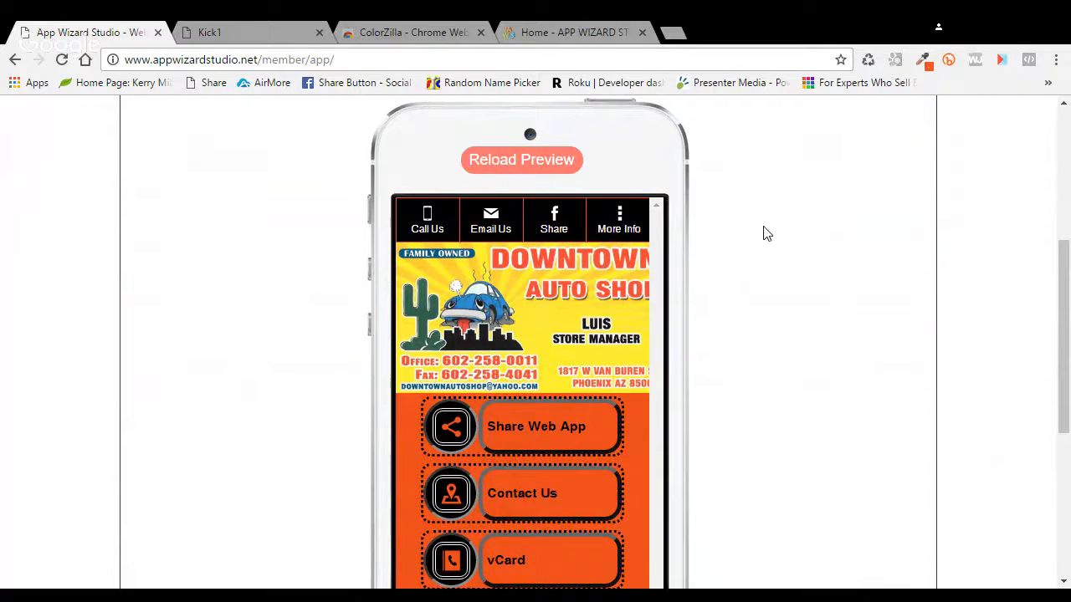
pyautogui.scroll(1, 759, 263)
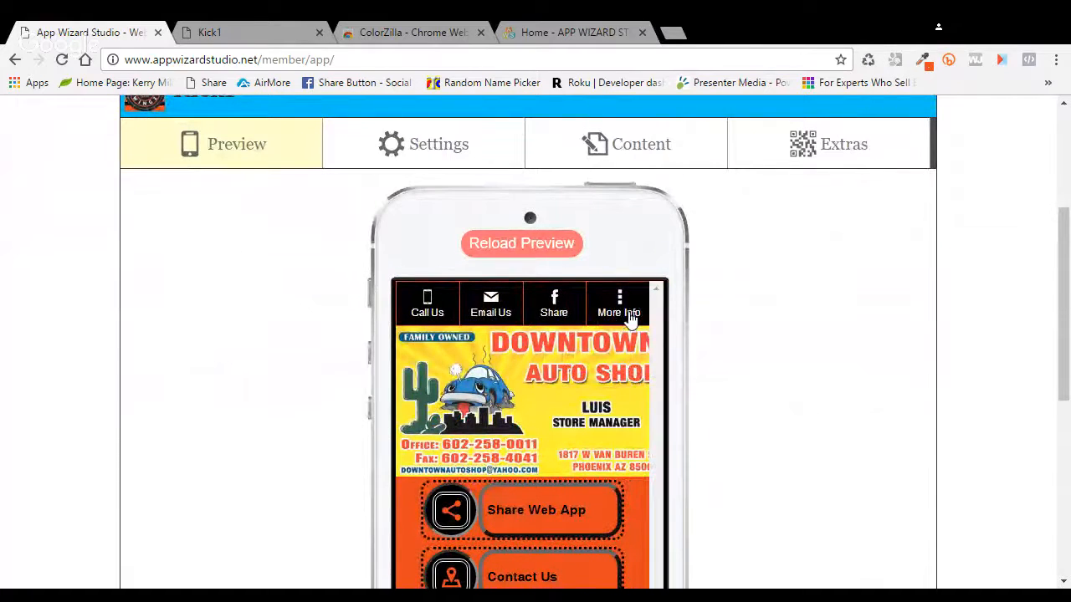
# Step: Move the More Info tab below Share at the end of the tab bar and save
pyautogui.click(450, 149)
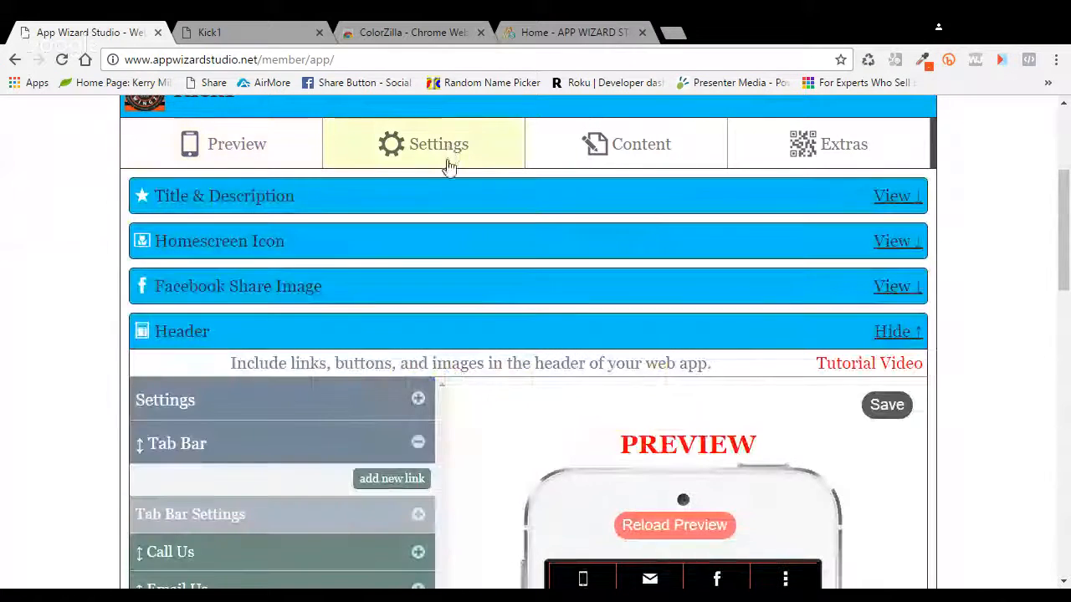
pyautogui.scroll(-2, 493, 408)
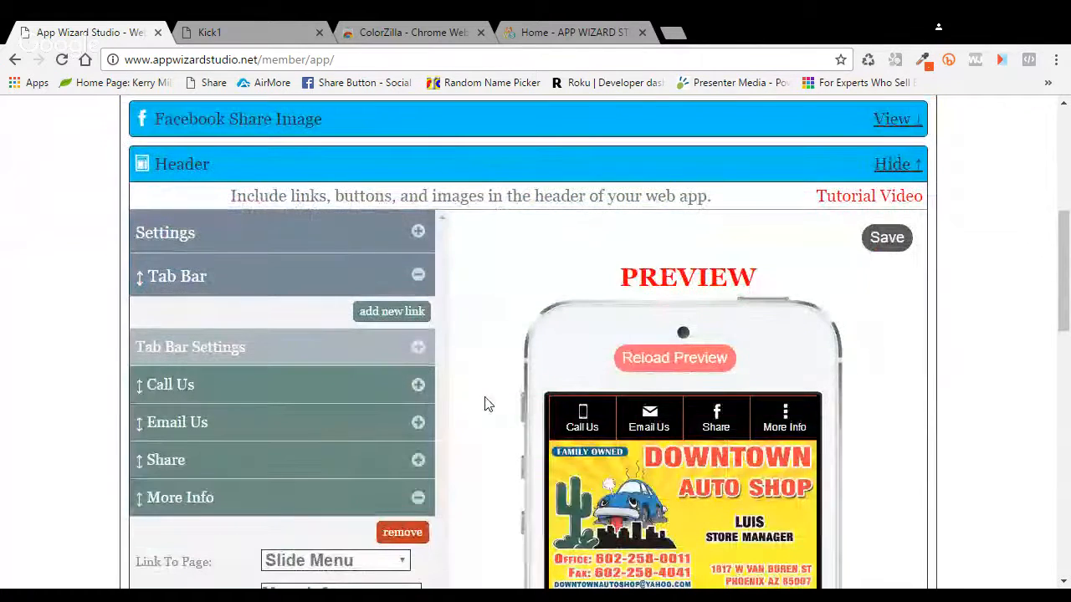
pyautogui.moveTo(250, 506); pyautogui.dragTo(257, 389)
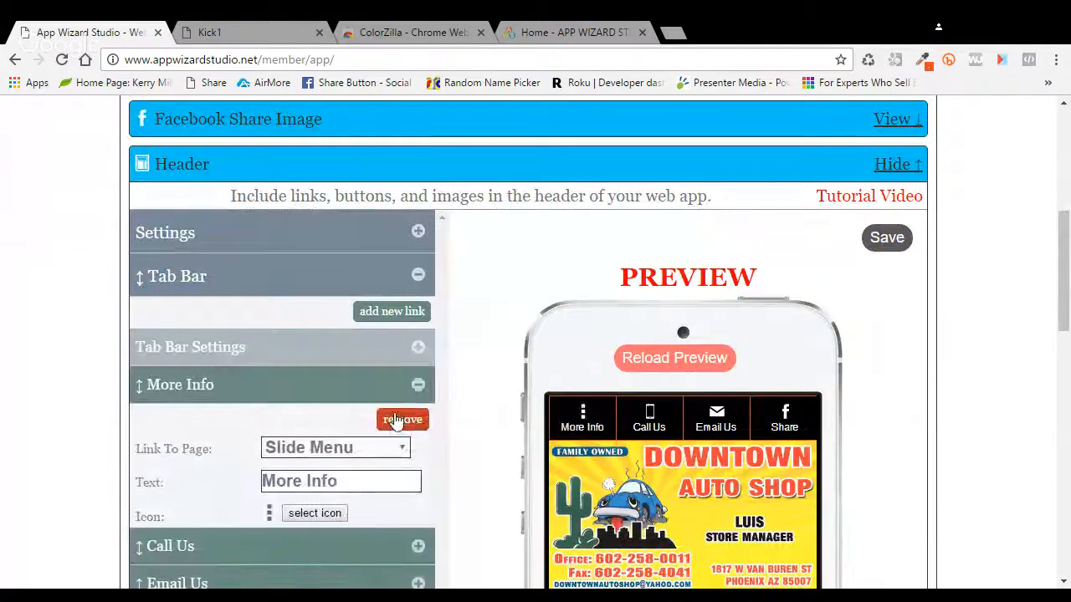
pyautogui.click(144, 392)
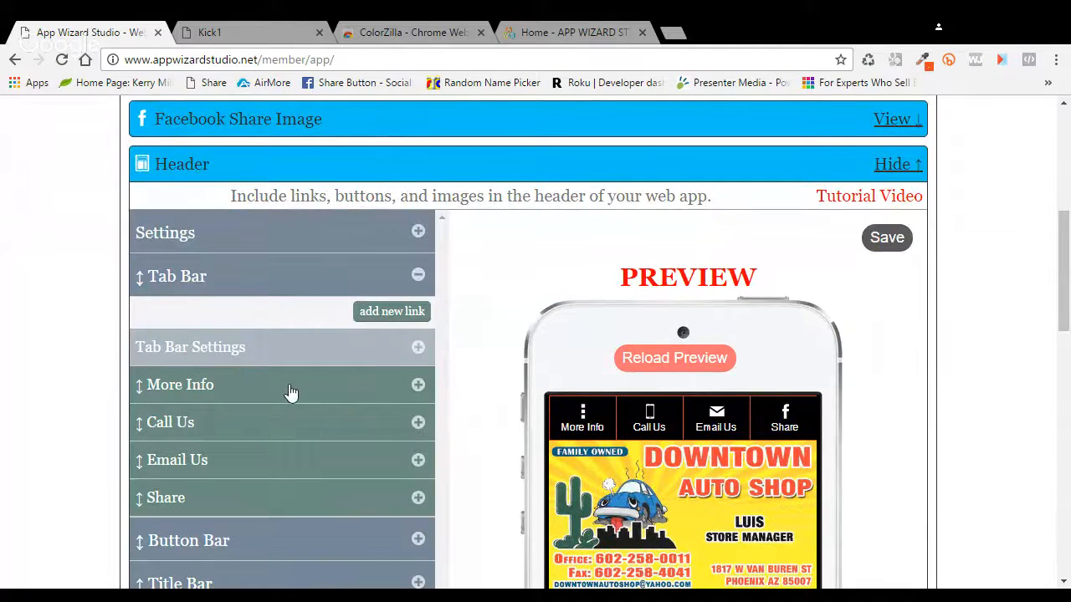
pyautogui.moveTo(290, 394); pyautogui.dragTo(296, 512)
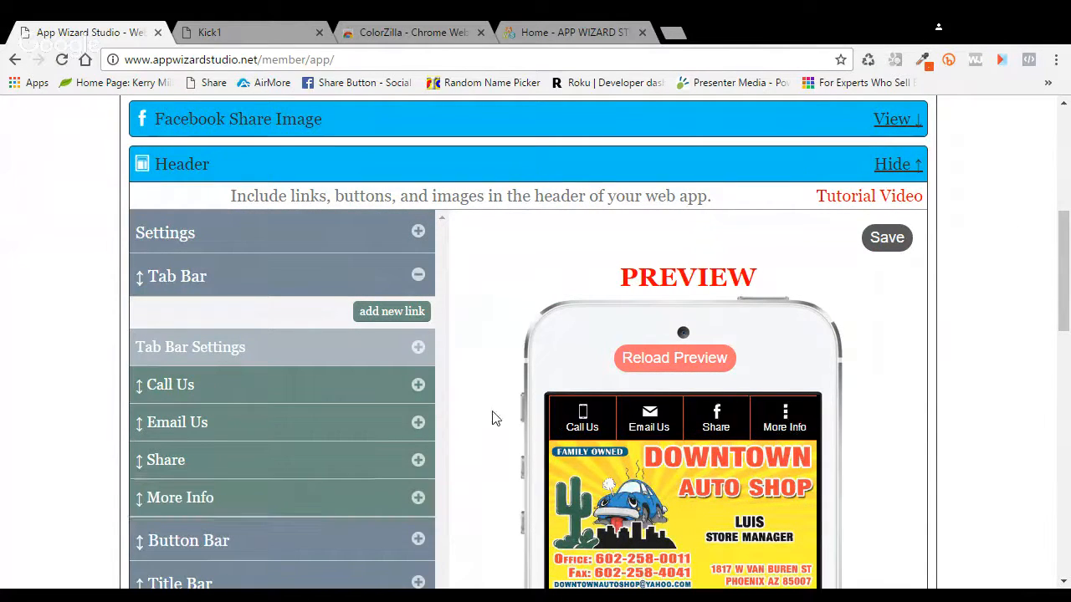
pyautogui.click(888, 241)
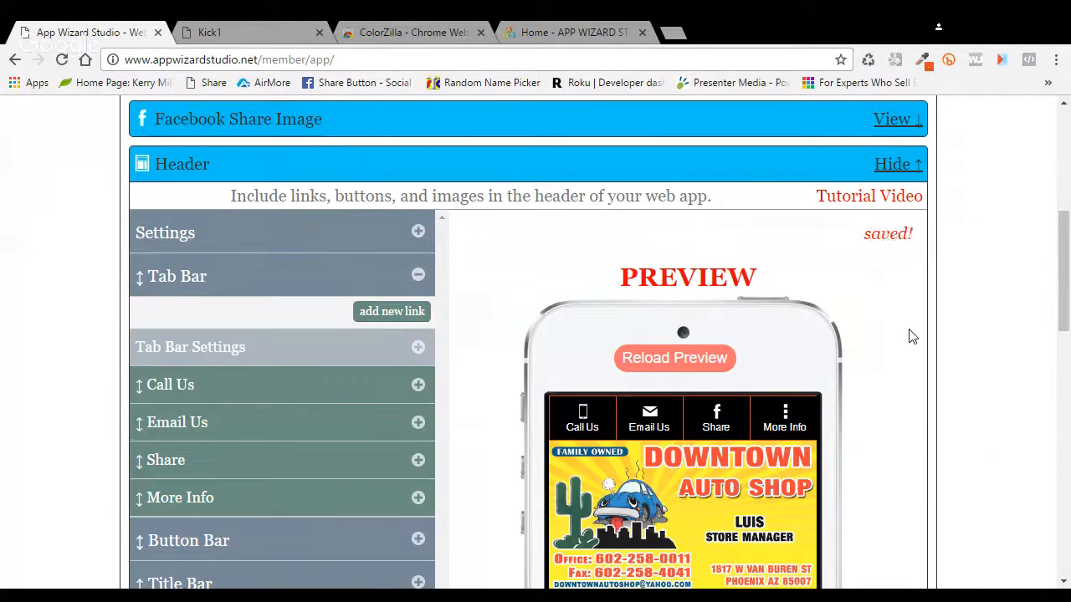
# Step: Reload the phone preview to show the reordered tab bar
pyautogui.scroll(-4, 910, 341)
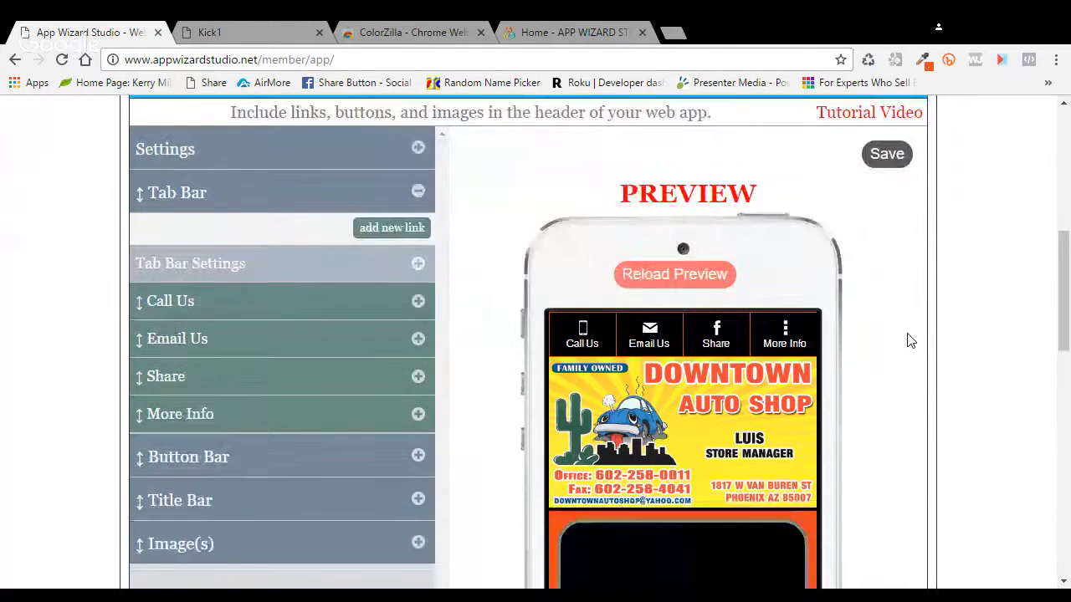
pyautogui.scroll(5, 910, 340)
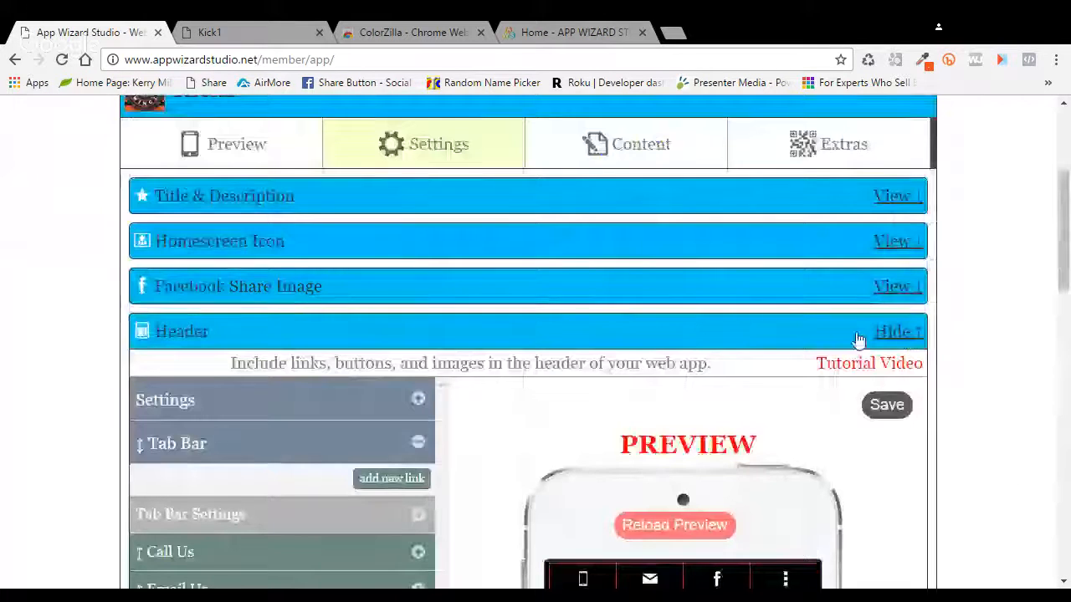
pyautogui.click(243, 148)
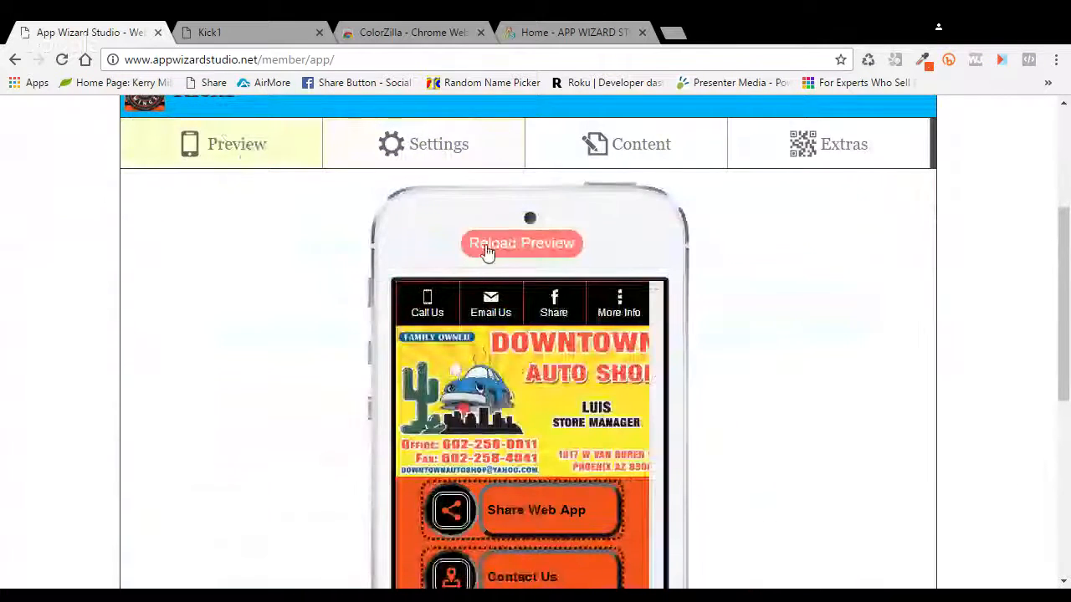
pyautogui.click(490, 245)
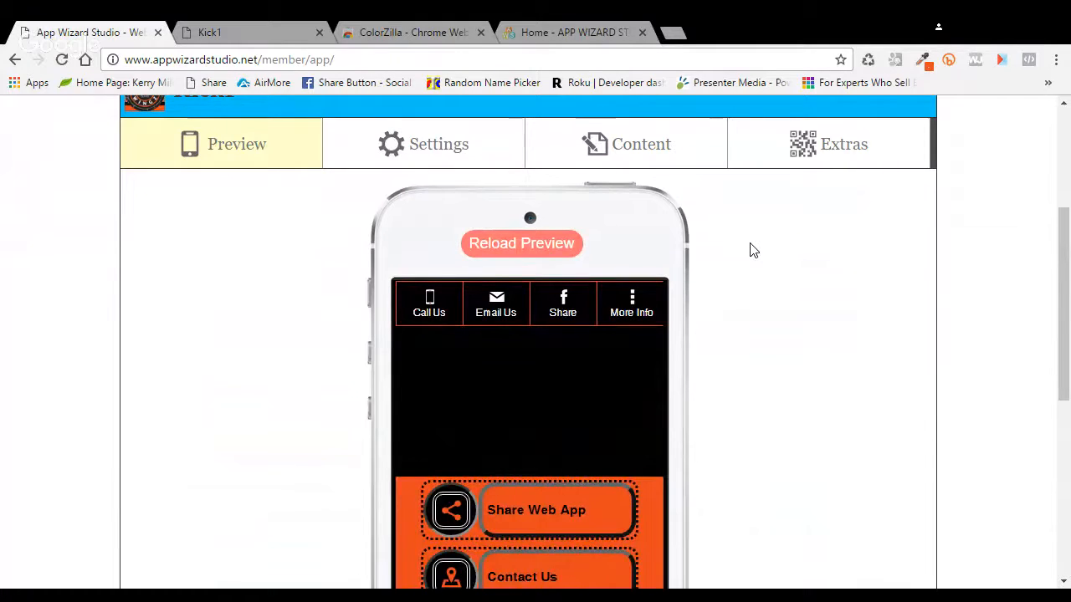
pyautogui.scroll(2, 478, 210)
# Step: Open Messaging Center's Tablet Kiosk page and scroll through the Kick1 loyalty sign-up kiosk preview
pyautogui.click(456, 206)
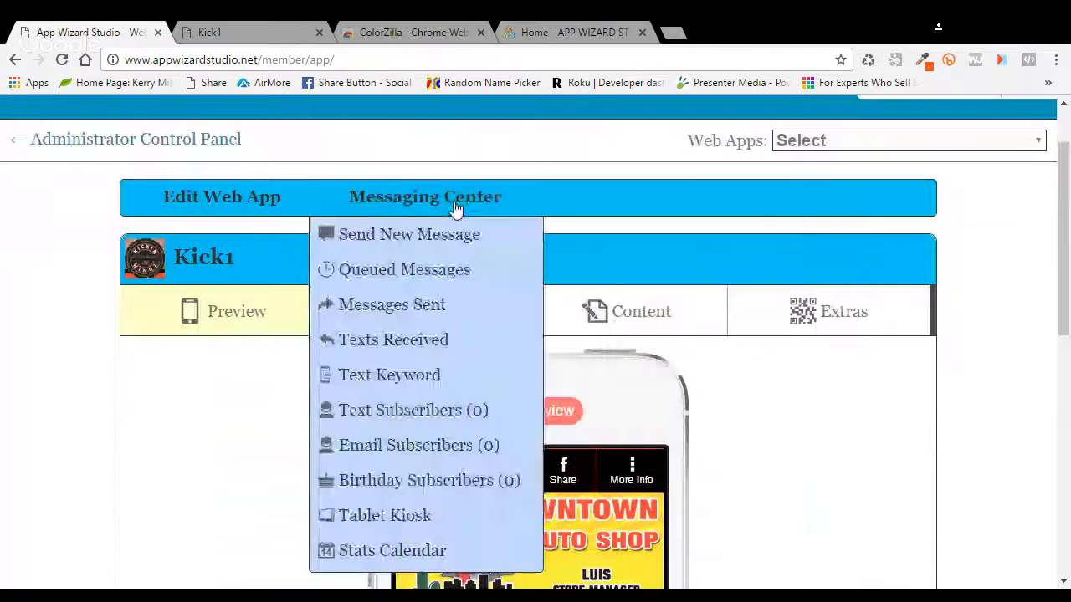
pyautogui.click(406, 516)
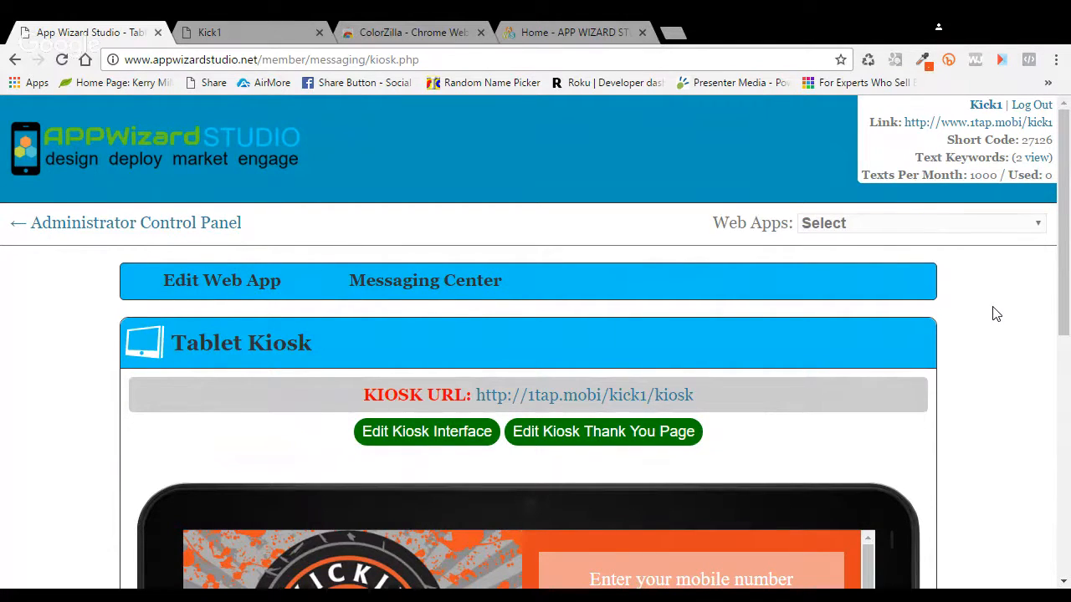
pyautogui.scroll(-2, 996, 314)
pyautogui.scroll(-1, 996, 313)
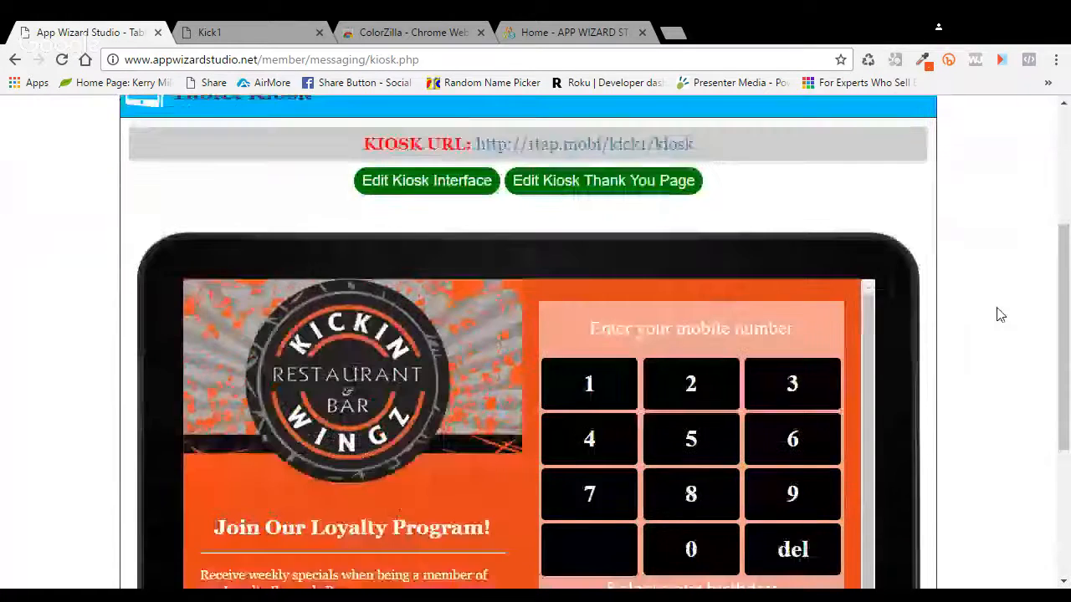
pyautogui.scroll(-1, 999, 312)
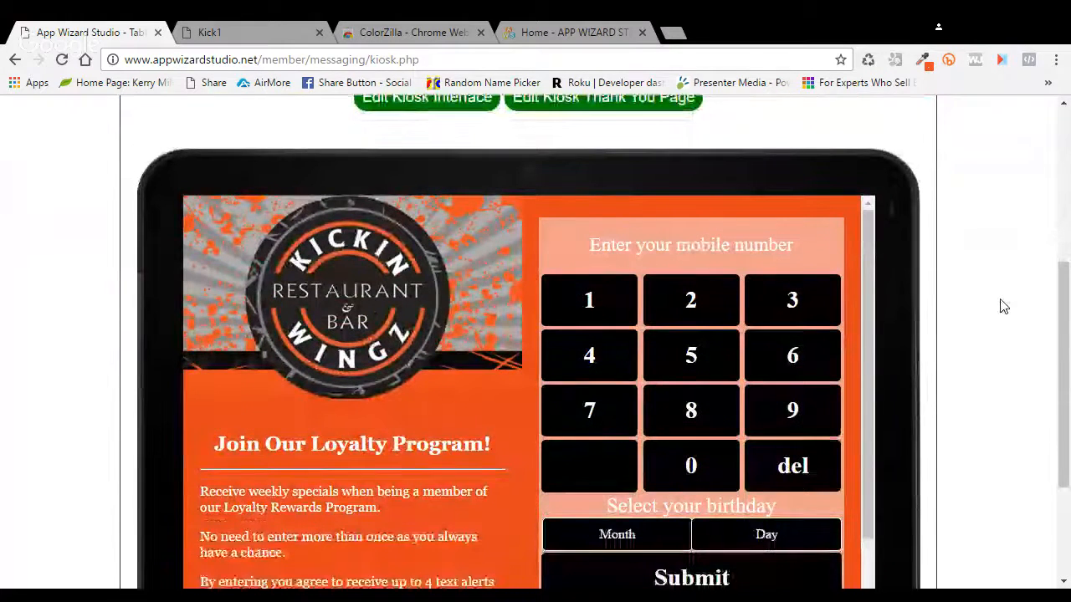
pyautogui.scroll(-1, 1004, 307)
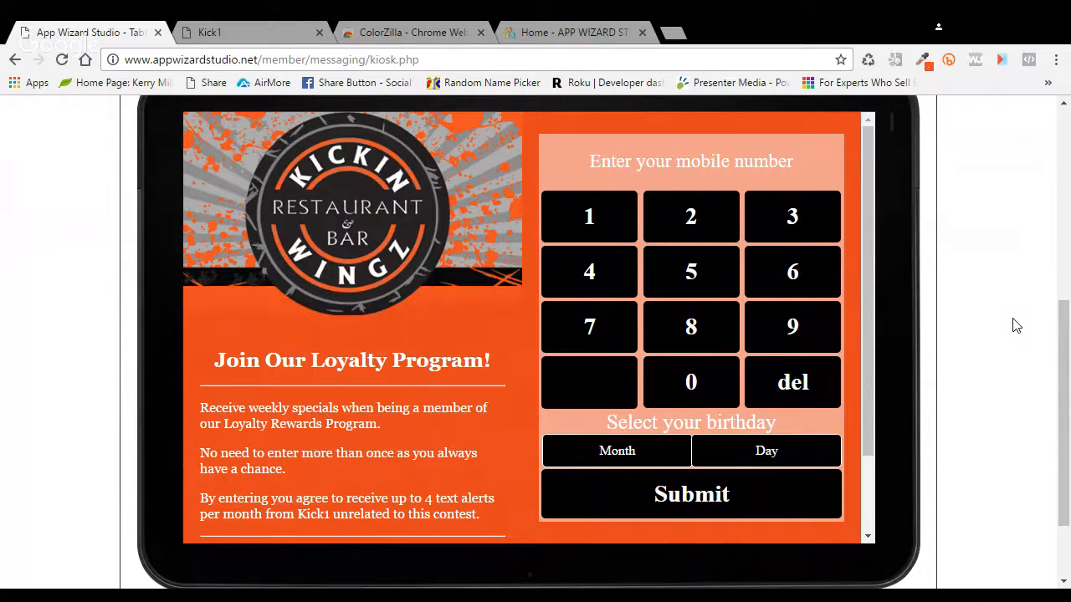
pyautogui.scroll(2, 1012, 326)
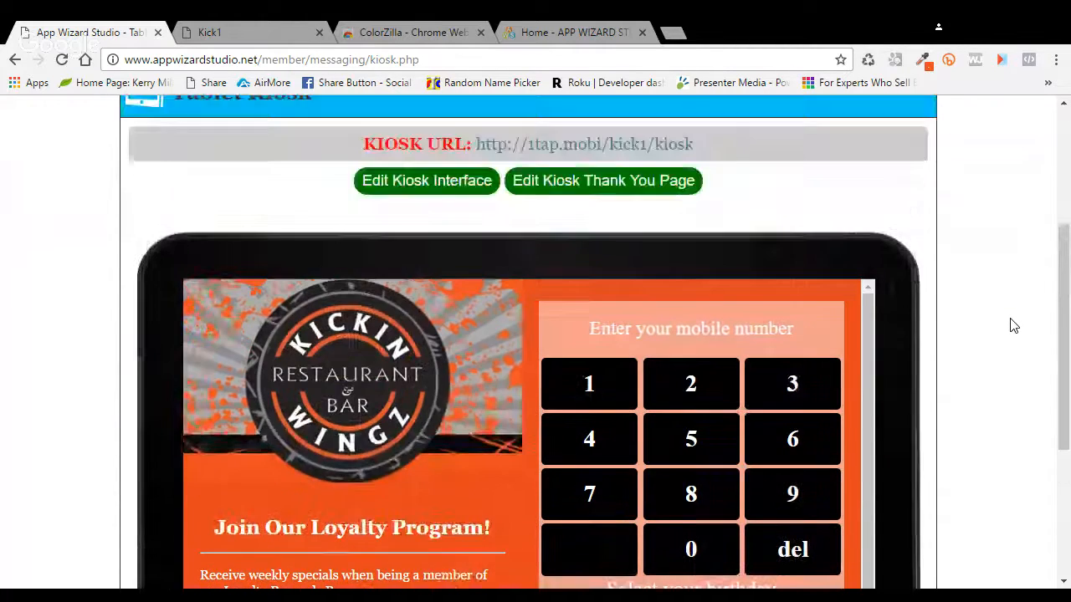
pyautogui.scroll(2, 1012, 326)
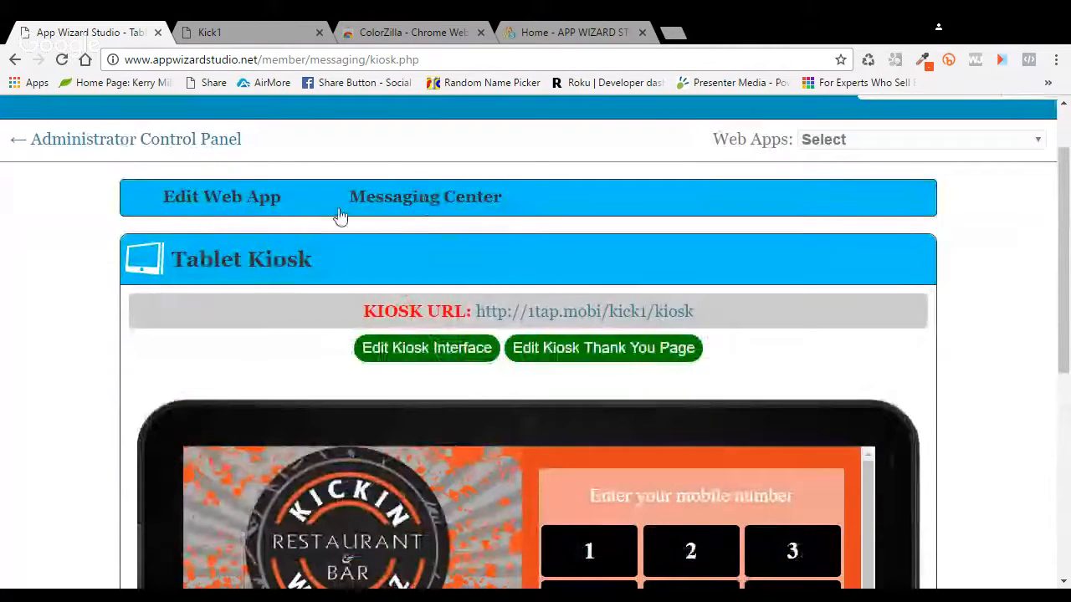
# Step: Open the Kick1 app's Text Keyword settings and start editing the Sign Up Incentive Message
pyautogui.click(217, 206)
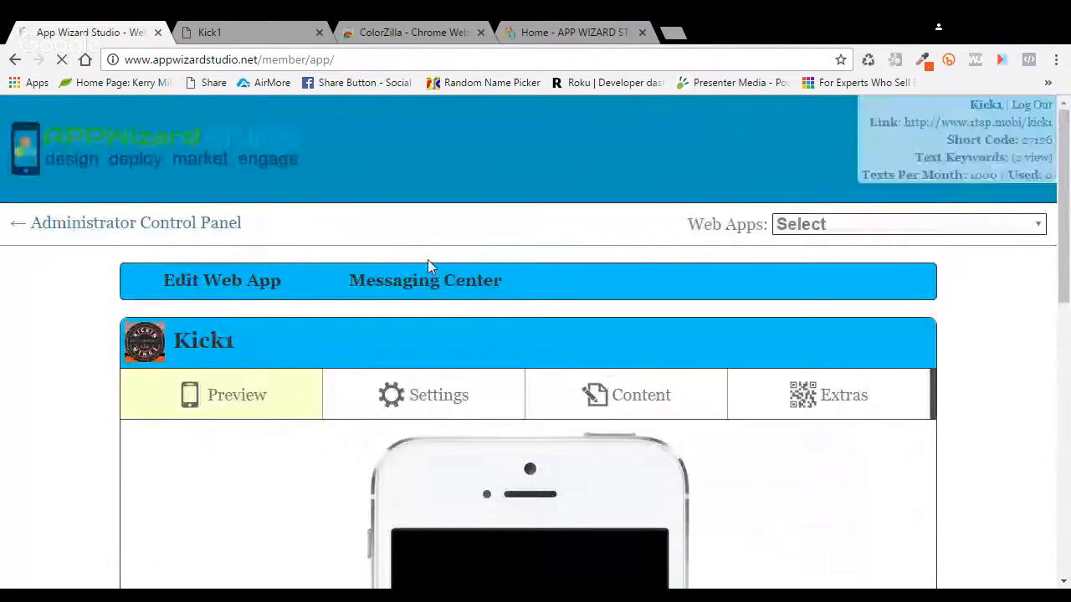
pyautogui.moveTo(465, 290)
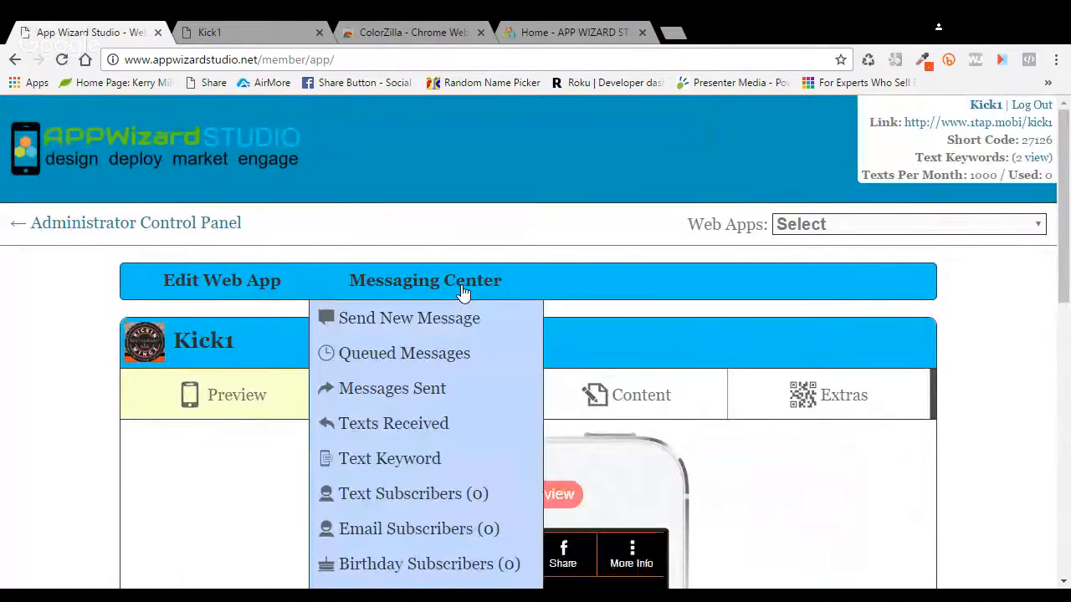
pyautogui.click(433, 470)
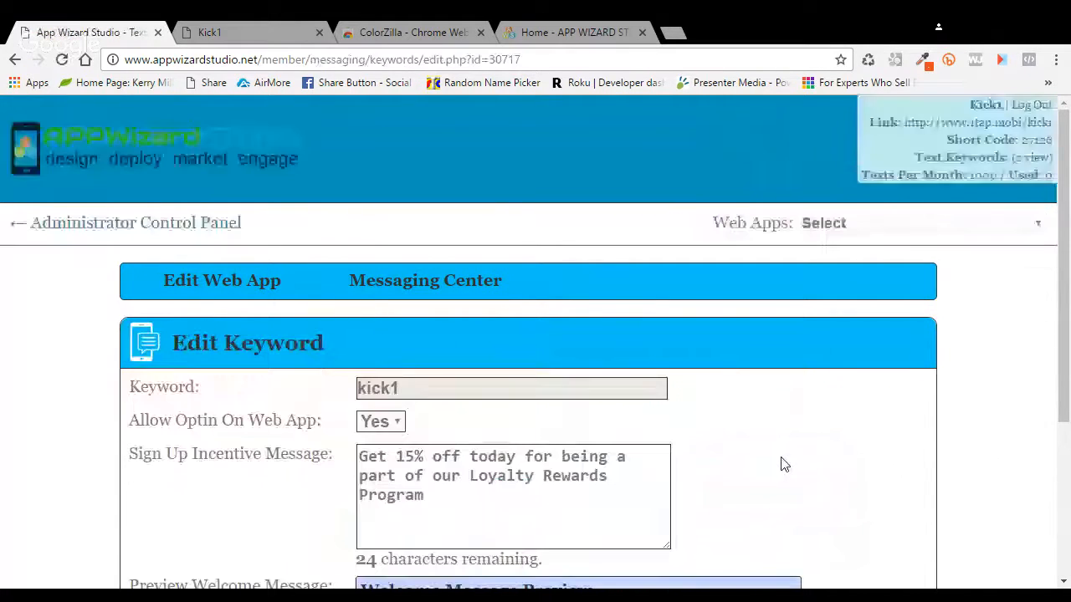
pyautogui.scroll(-2, 783, 464)
pyautogui.scroll(-1, 782, 464)
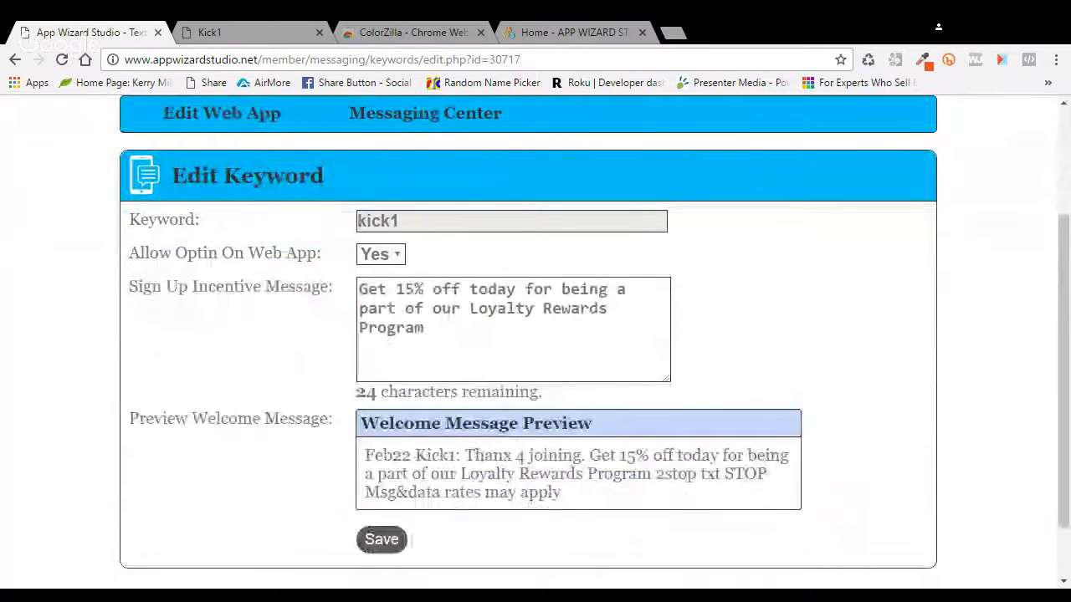
pyautogui.click(435, 352)
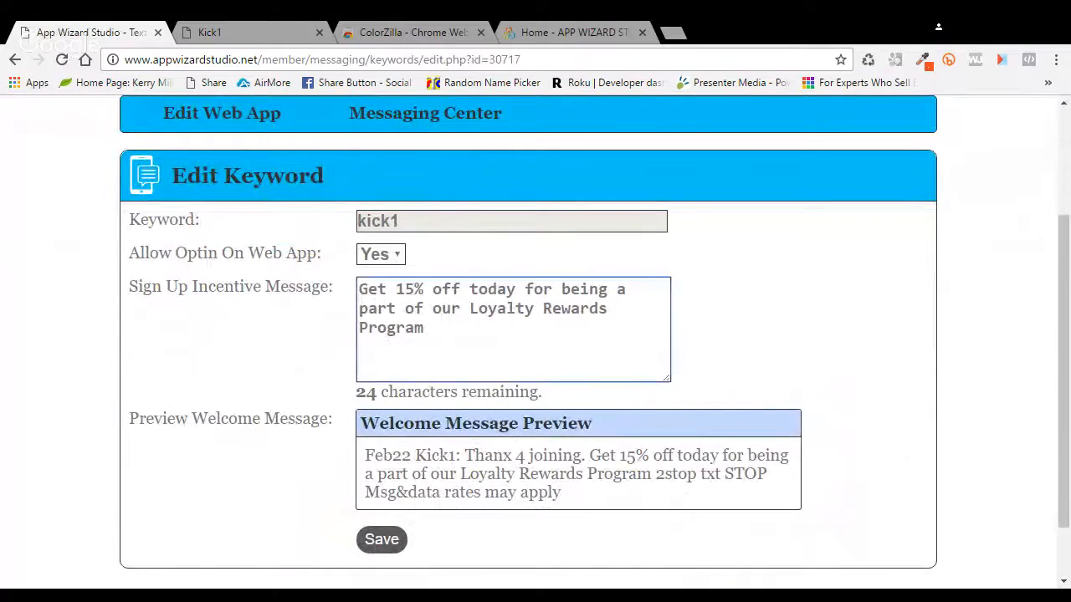
# Step: Copy the web app's Link URL and paste it at the end of the incentive message
pyautogui.scroll(3, 953, 280)
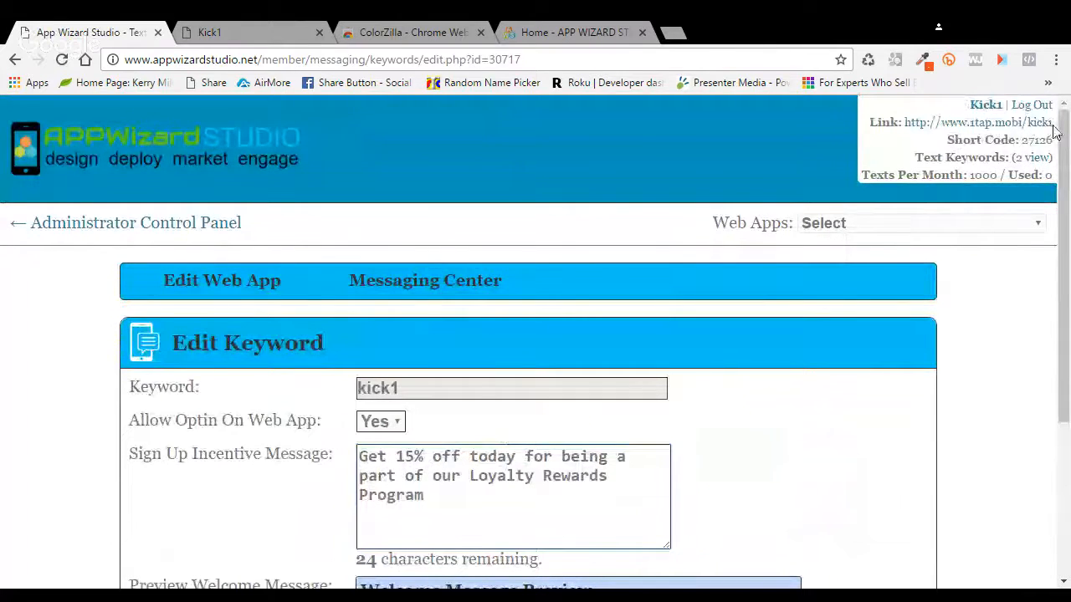
pyautogui.moveTo(1053, 127); pyautogui.dragTo(912, 127)
pyautogui.hotkey('ctrl', 'c')
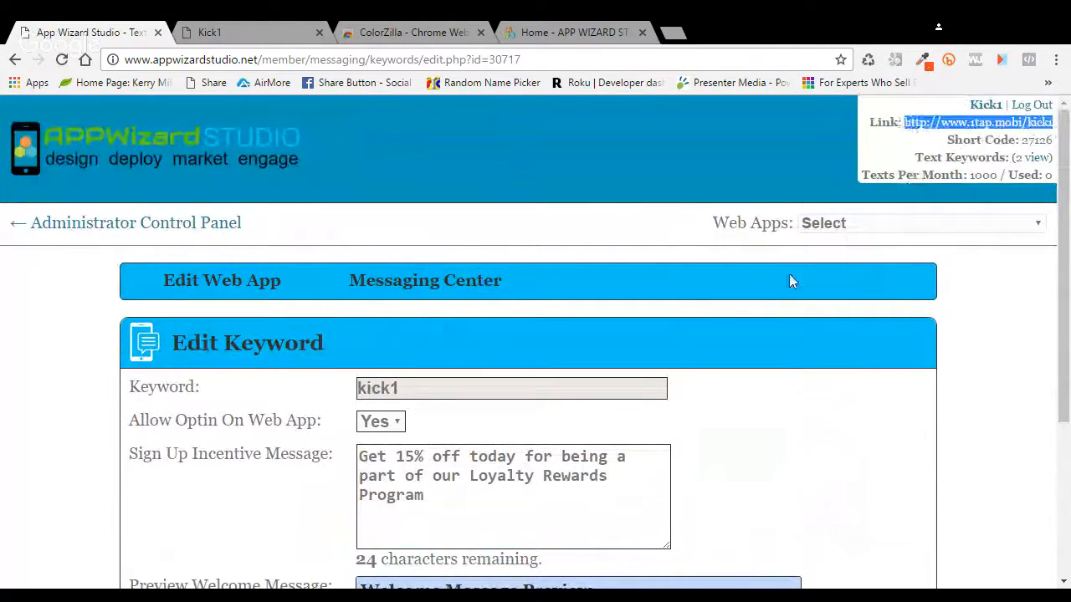
pyautogui.scroll(-3, 778, 281)
pyautogui.click(432, 255)
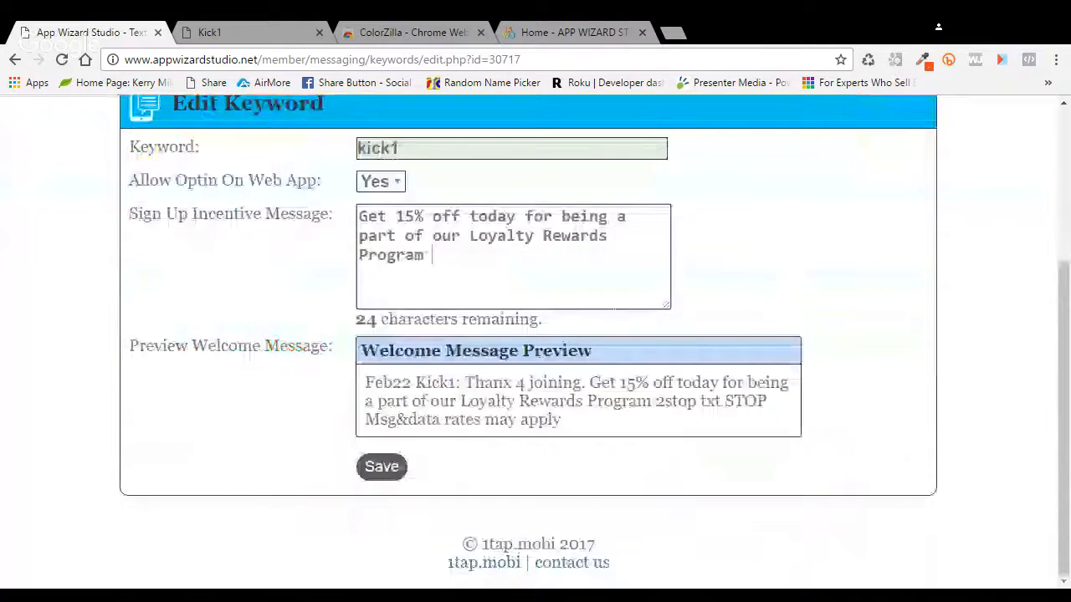
pyautogui.hotkey('ctrl', 'v')
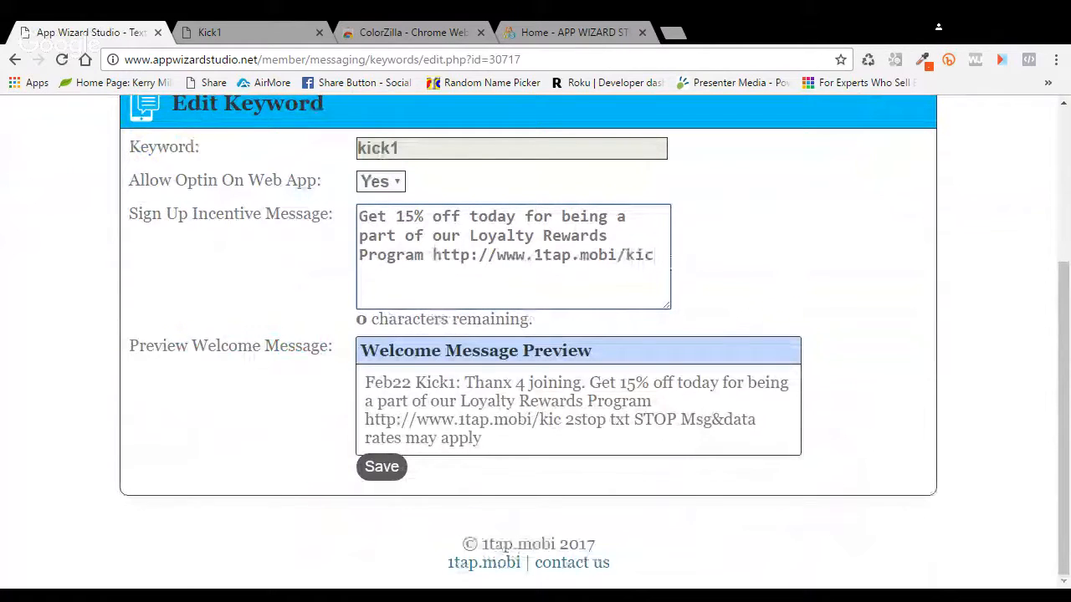
pyautogui.hotkey('shift', 'Left')
pyautogui.hotkey('shift', 'Left')
pyautogui.hotkey('shift', 'Left')
pyautogui.hotkey('shift', 'Left')
pyautogui.hotkey('shift', 'Left')
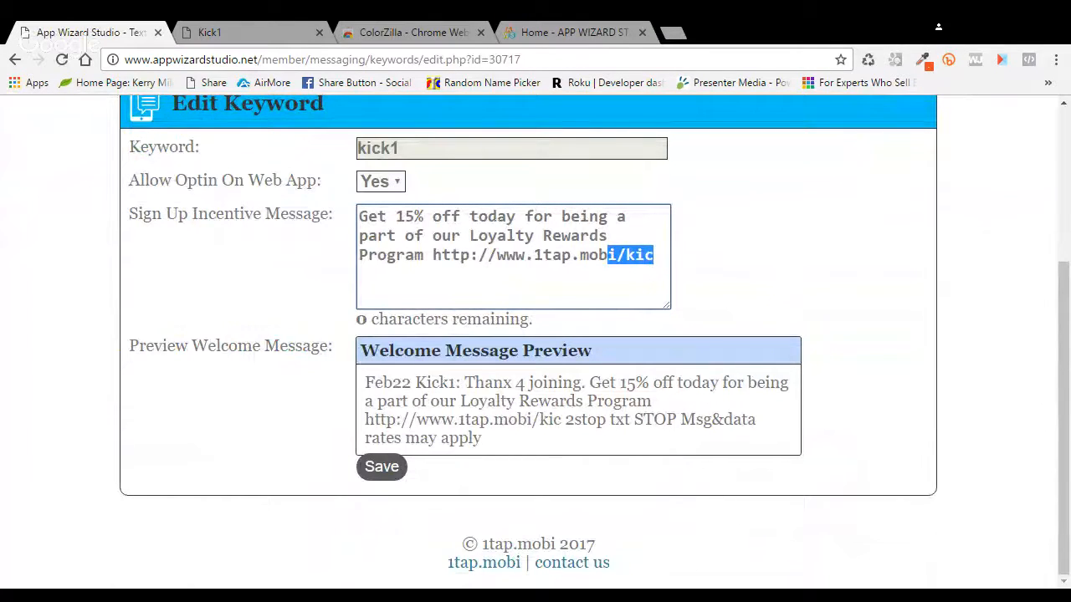
pyautogui.moveTo(517, 218); pyautogui.dragTo(468, 218)
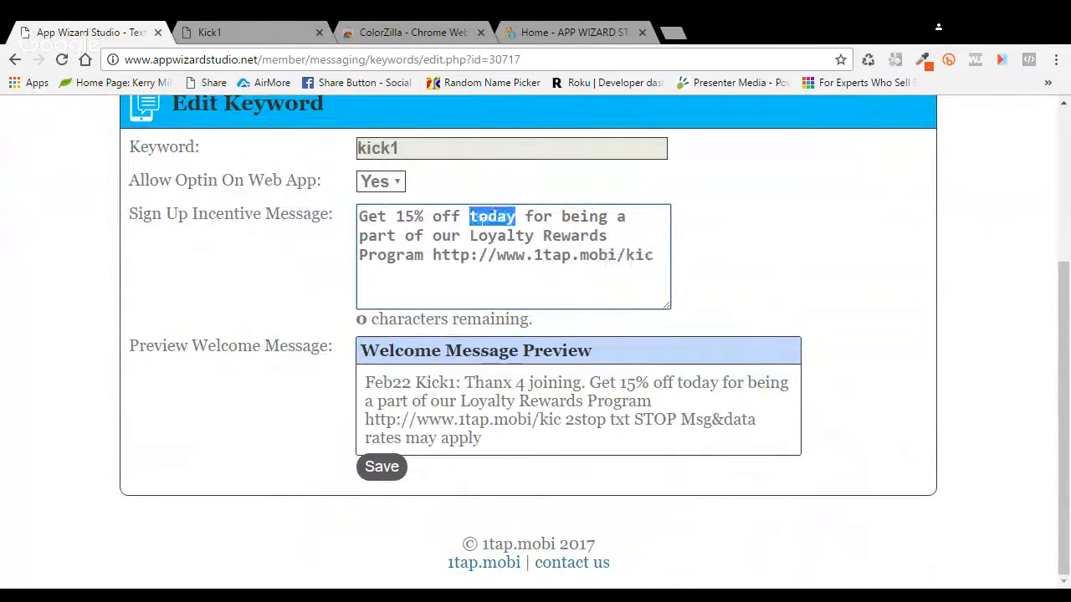
pyautogui.write('2d')
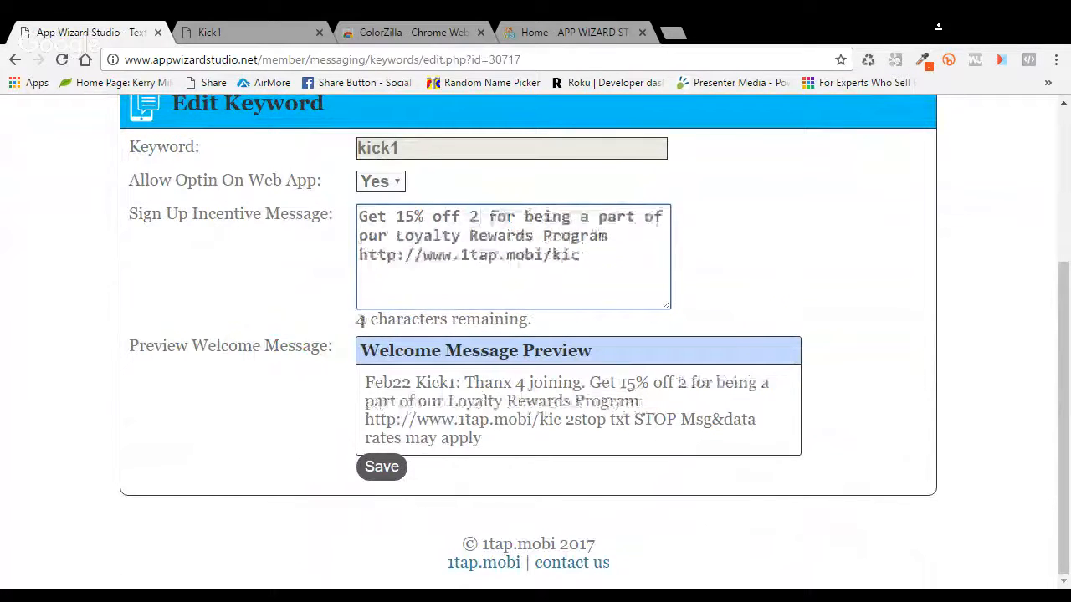
pyautogui.write('ay')
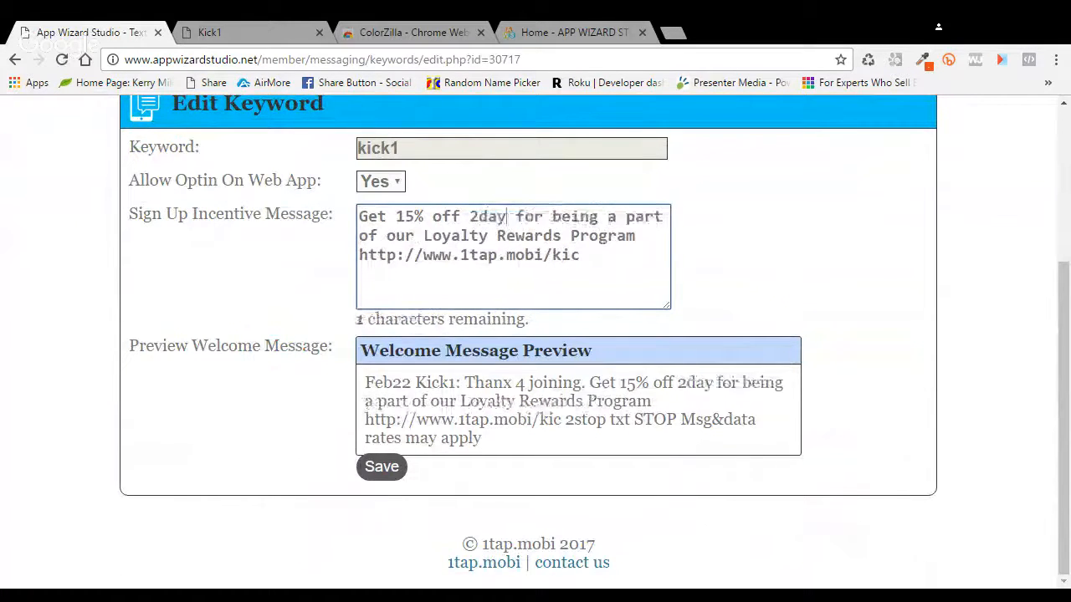
pyautogui.click(579, 254)
pyautogui.write('c')
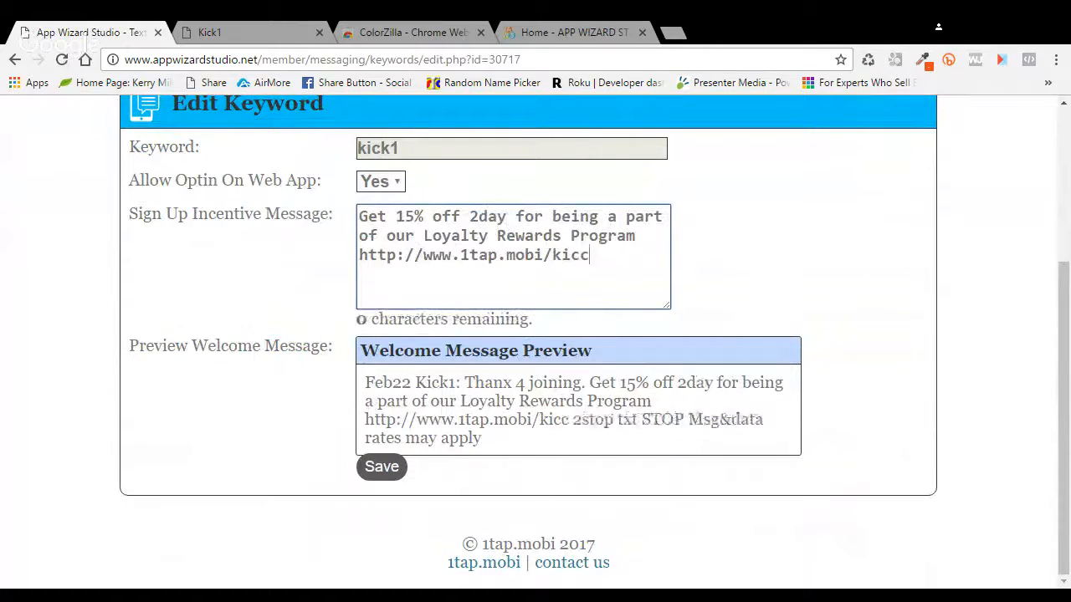
pyautogui.press('BackSpace')
pyautogui.write('k')
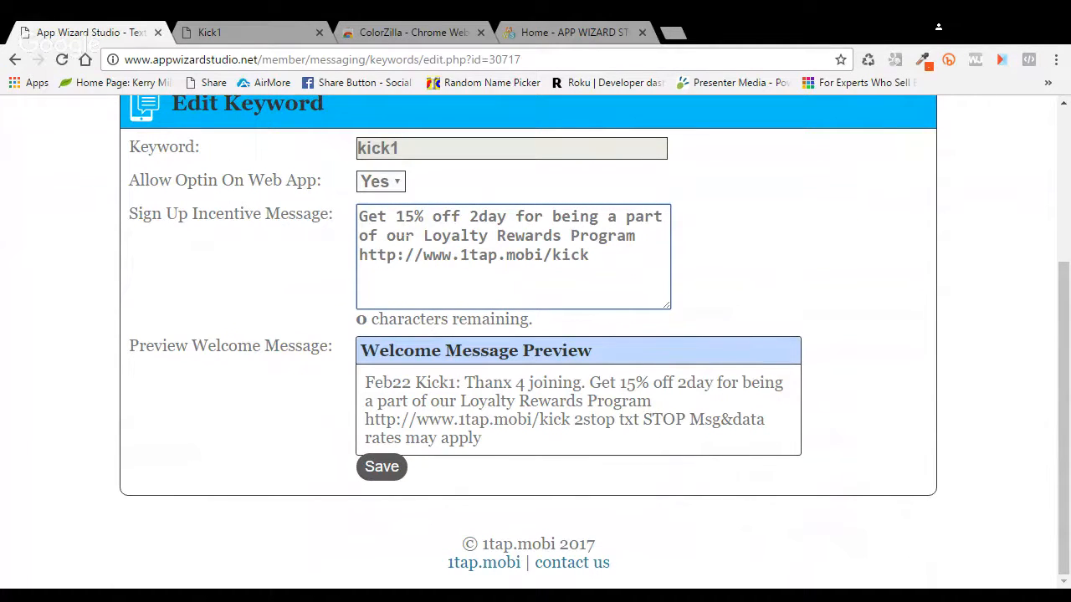
pyautogui.doubleClick(400, 235)
pyautogui.write('r')
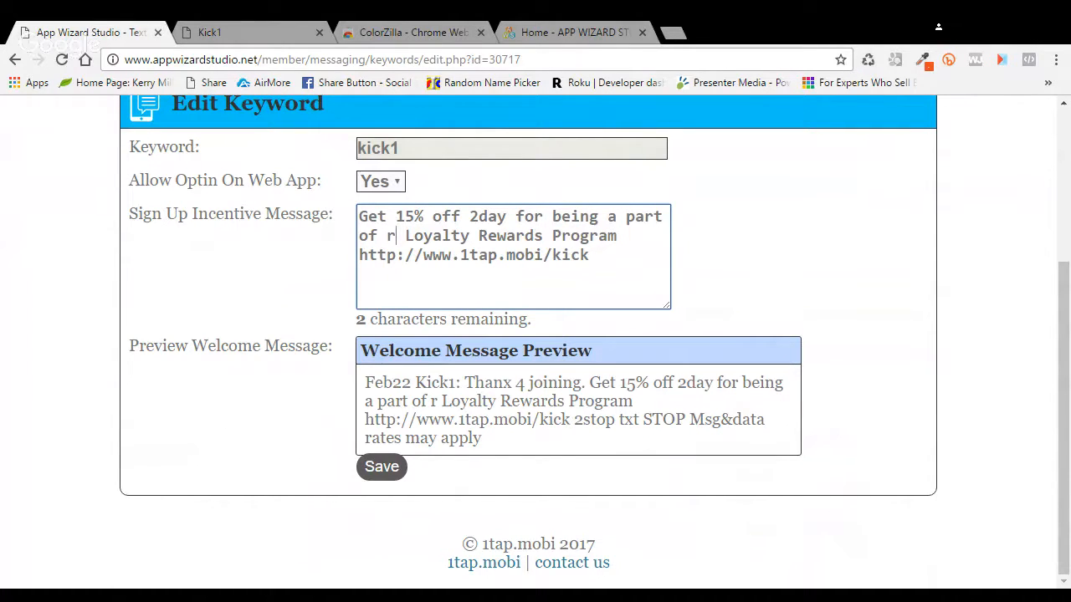
pyautogui.click(589, 254)
pyautogui.write('1')
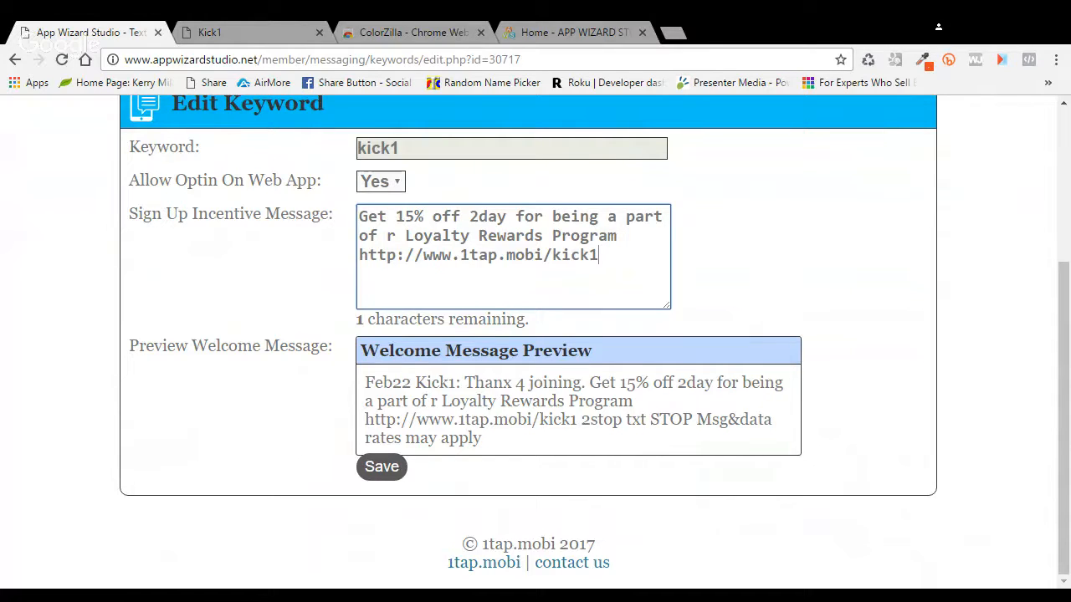
# Step: Select the full incentive message text, then click outside the box to finish editing
pyautogui.moveTo(598, 255); pyautogui.dragTo(356, 219)
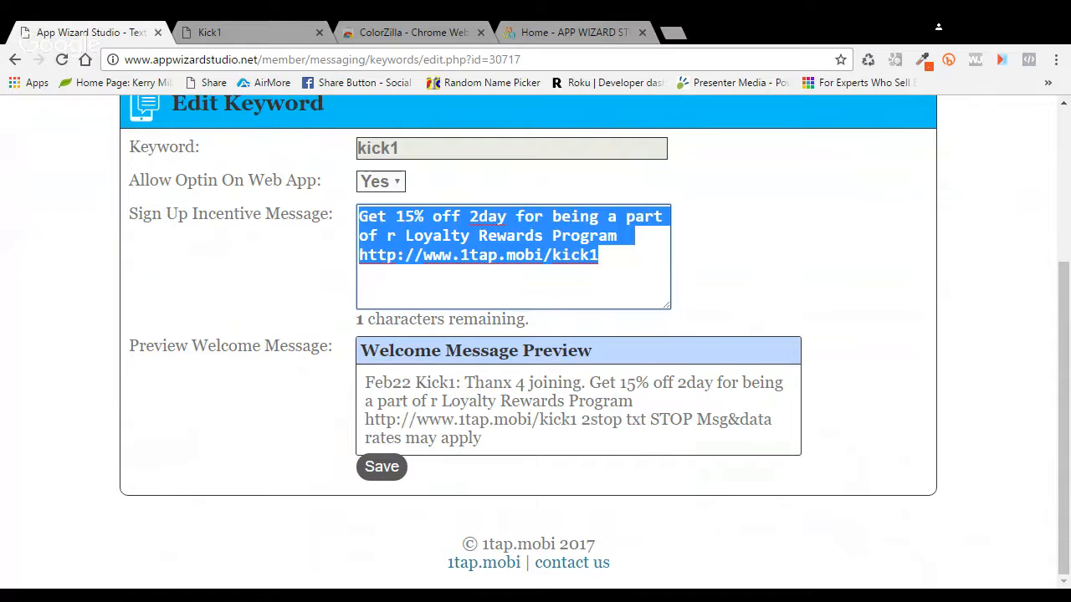
pyautogui.hotkey('alt', 'Tab')
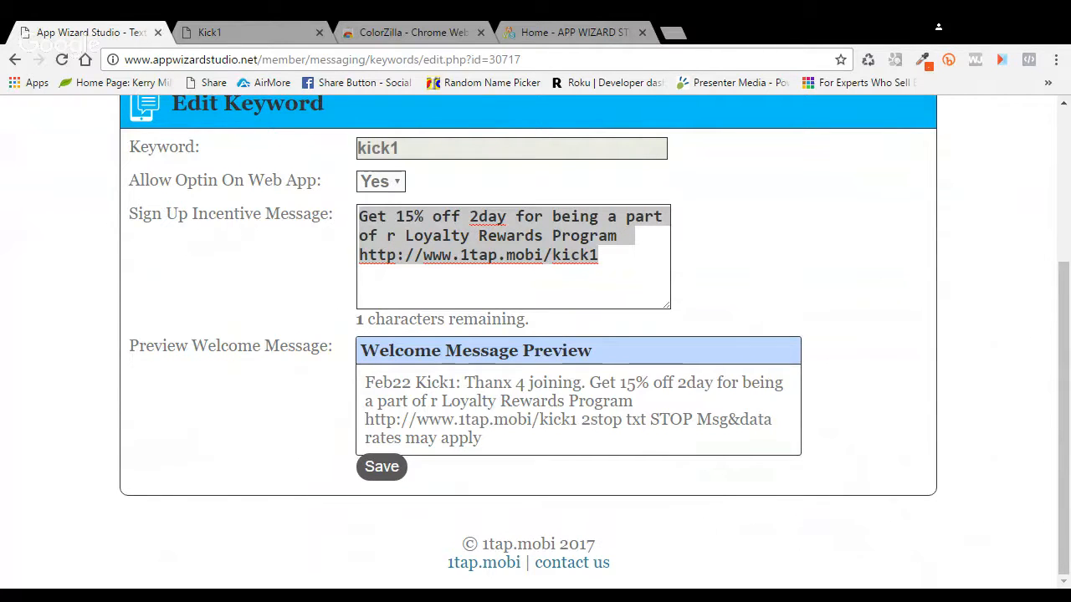
pyautogui.moveTo(1064, 290); pyautogui.dragTo(1063, 119)
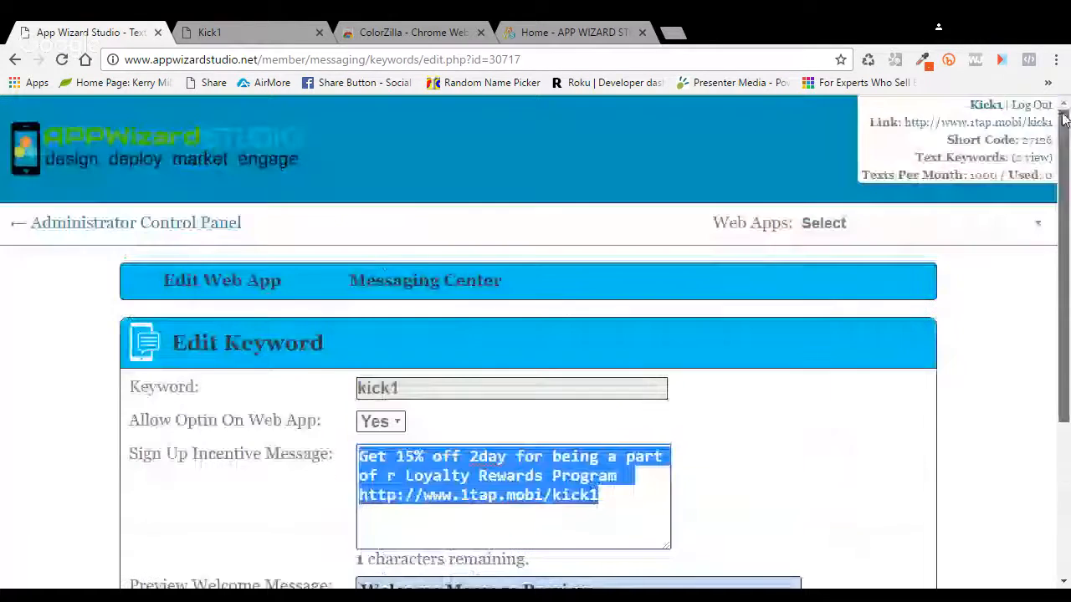
pyautogui.click(119, 224)
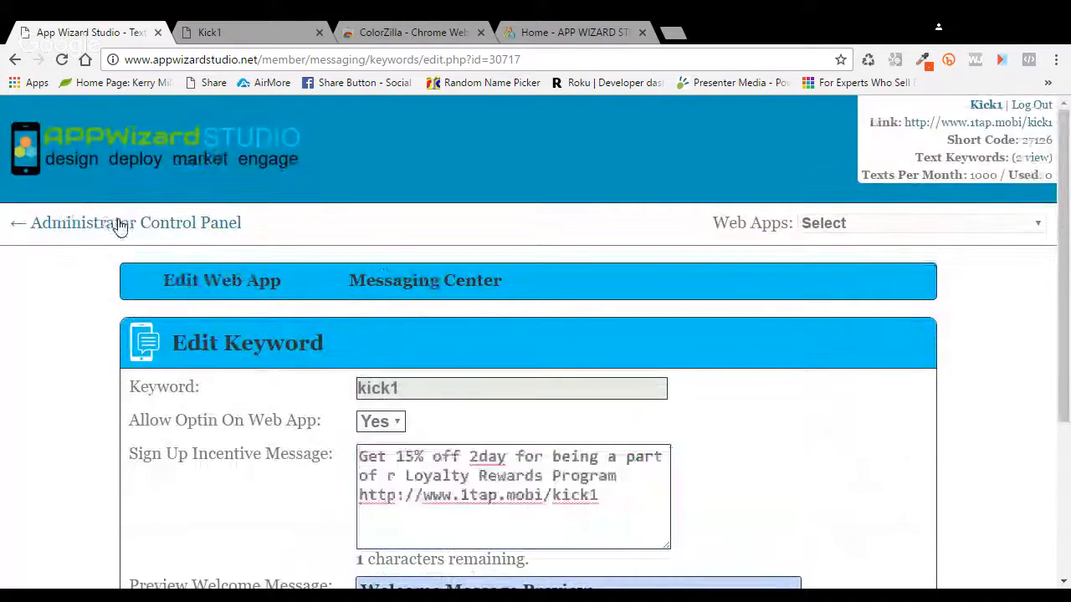
# Step: Return to the Administrator Control Panel's Web Apps list and open the Help & Support menu
pyautogui.click(120, 224)
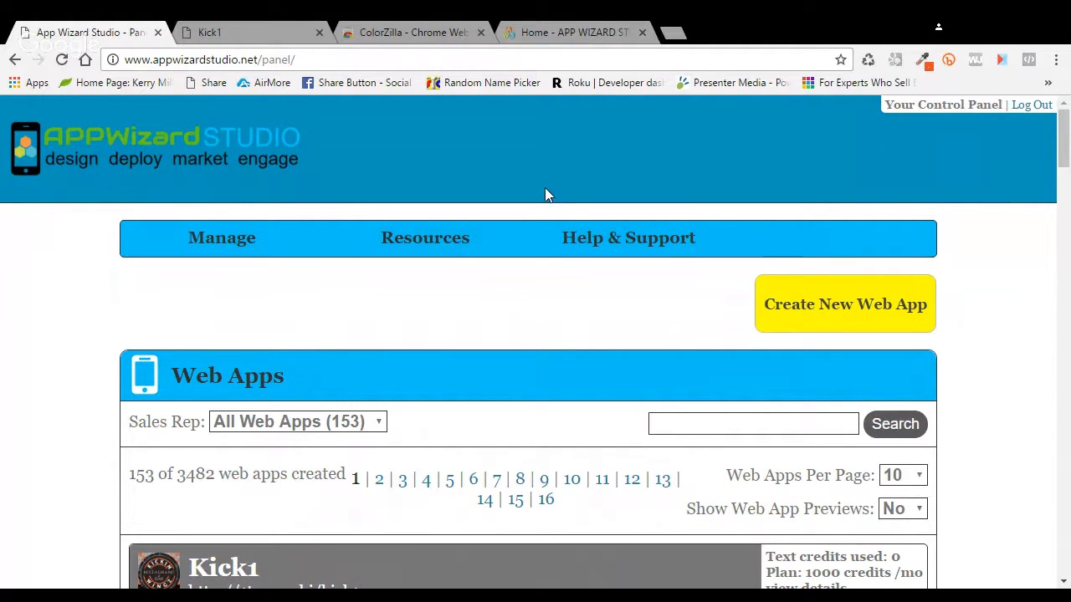
pyautogui.click(654, 250)
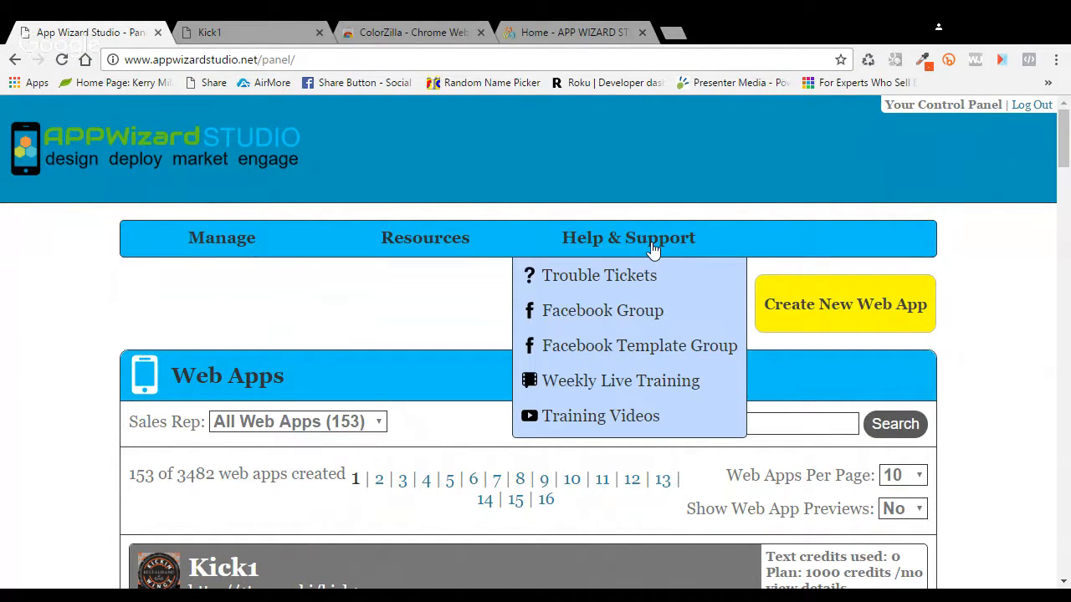
# Step: Browse the Trouble Tickets help desk page, then go back to Manage > Web Apps
pyautogui.click(627, 280)
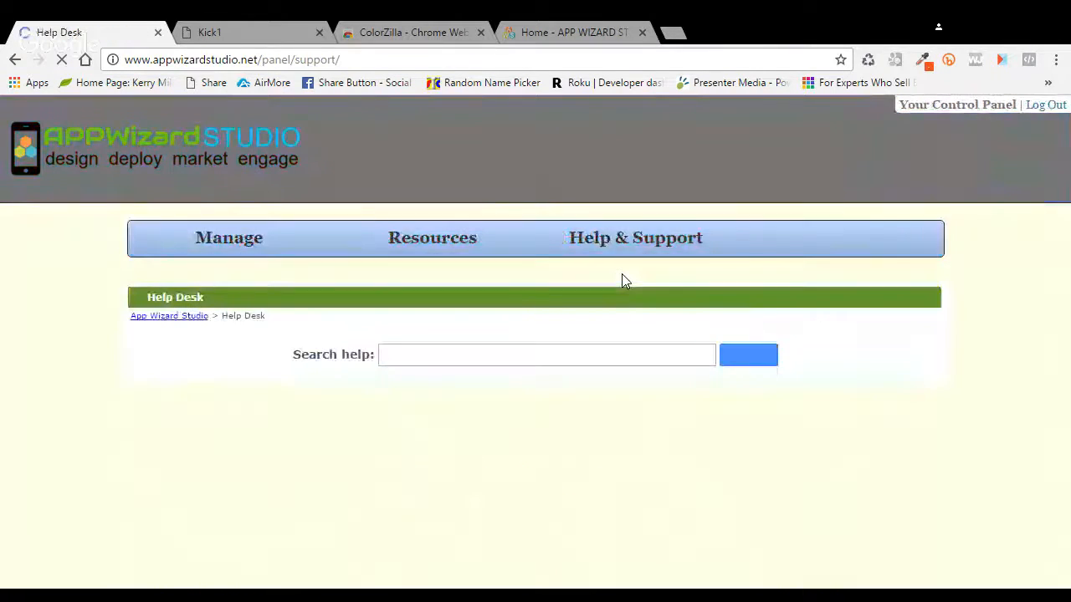
pyautogui.scroll(-5, 849, 289)
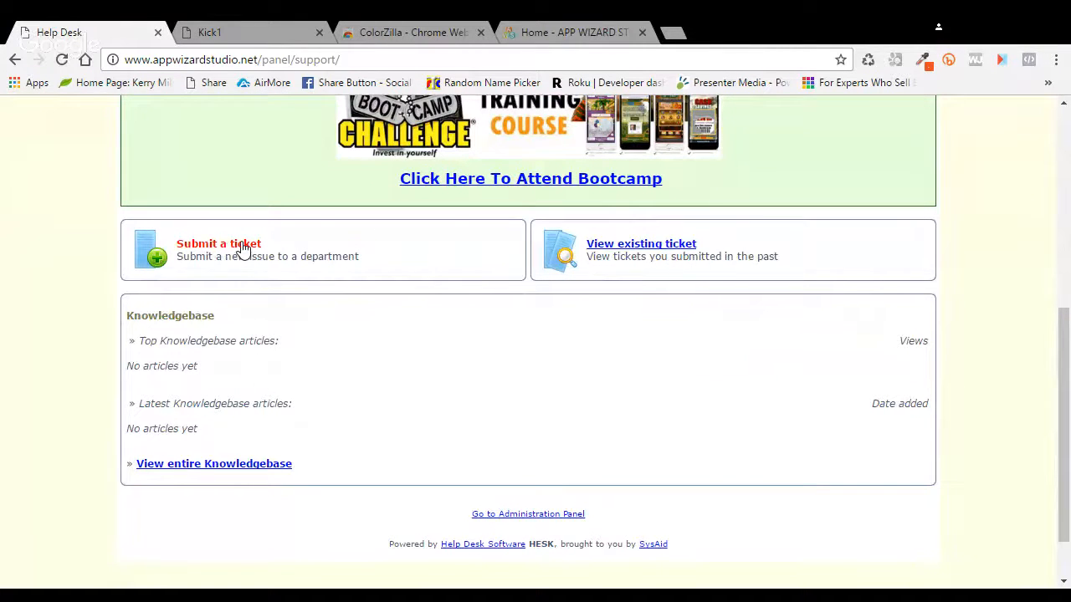
pyautogui.scroll(3, 241, 249)
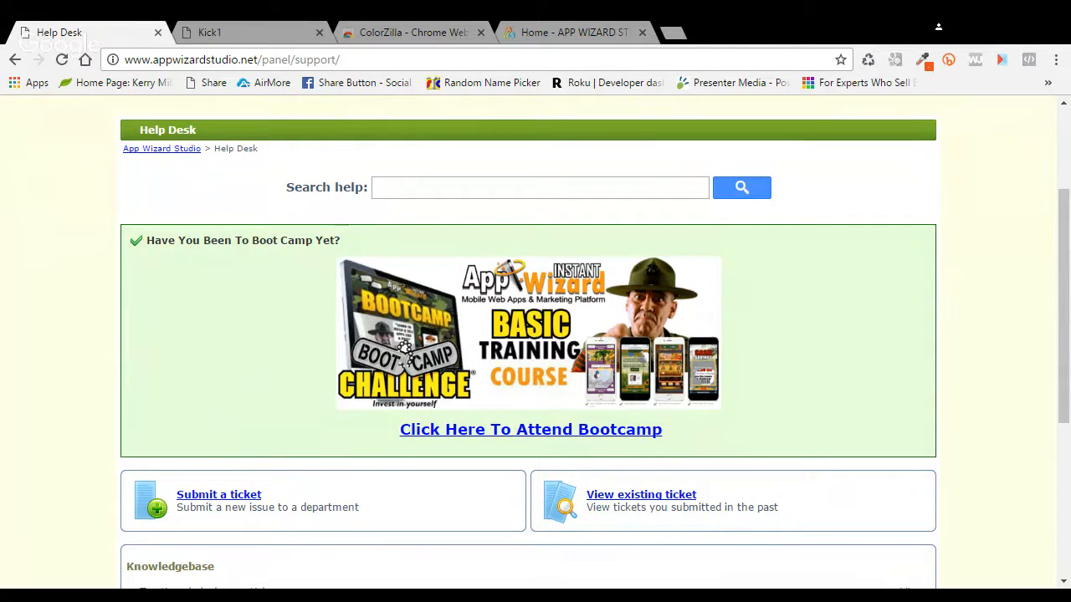
pyautogui.moveTo(1063, 229); pyautogui.dragTo(1046, 150)
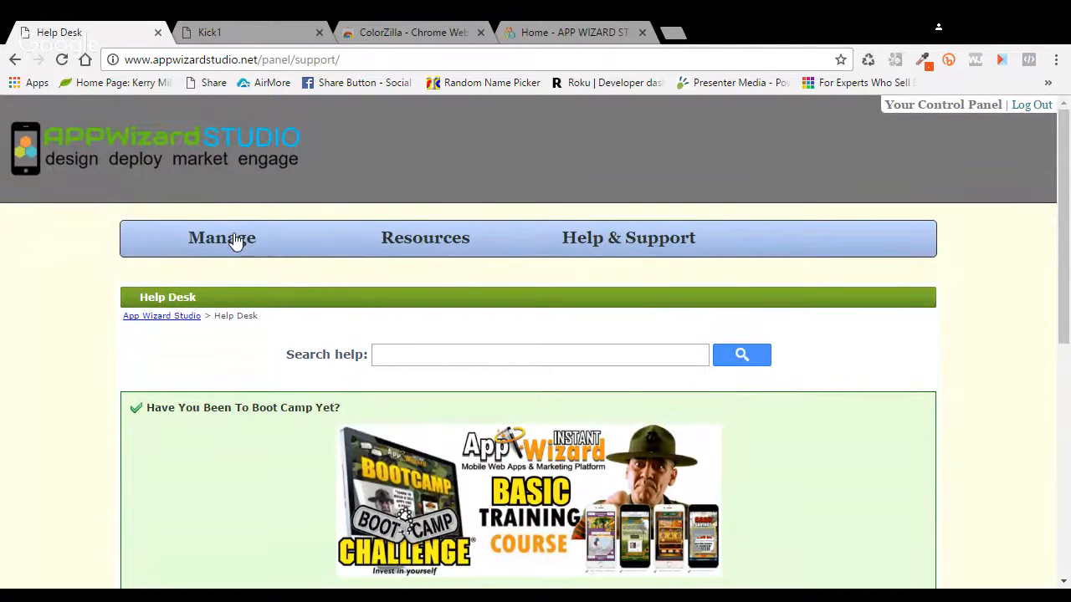
pyautogui.moveTo(235, 240)
pyautogui.click(209, 279)
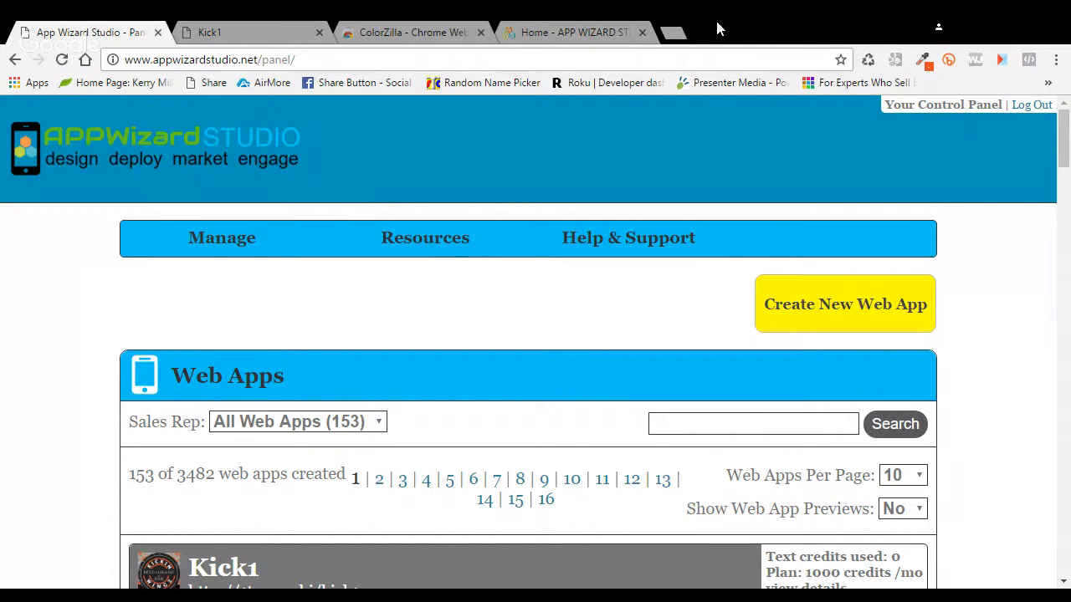
# Step: Load youtube.com in a new browser tab and find 'The Best 4K Aquarium for Relaxation' video
pyautogui.click(676, 33)
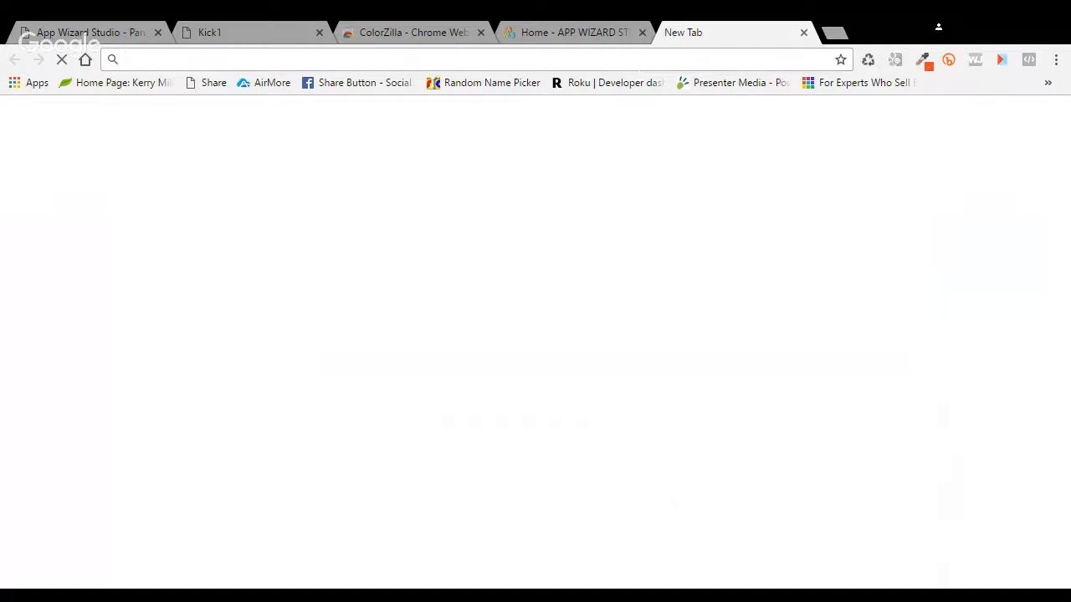
pyautogui.write('you')
pyautogui.press('Down')
pyautogui.press('Return')
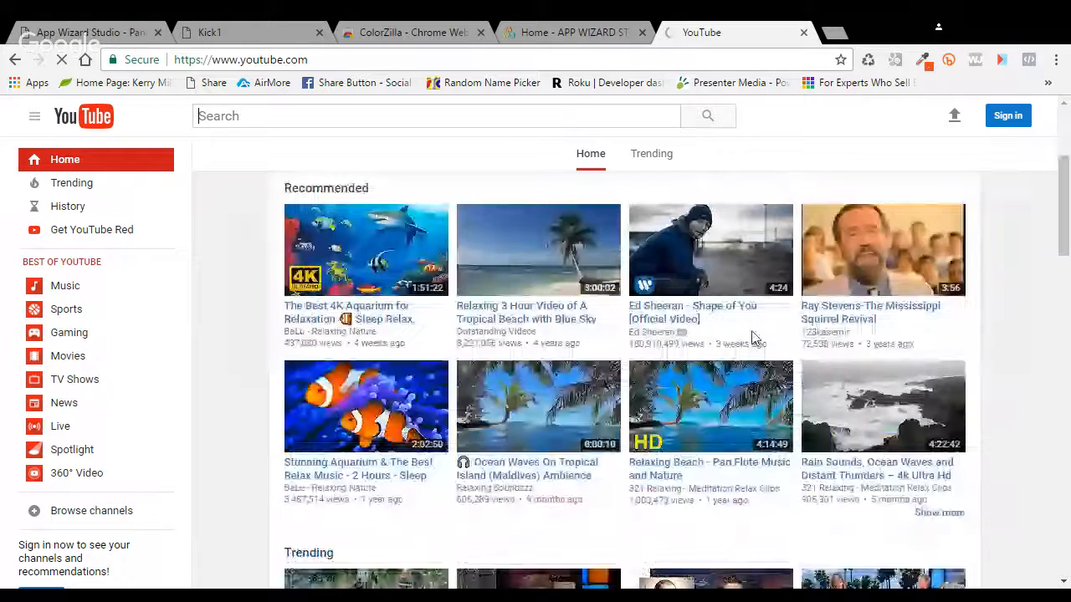
pyautogui.scroll(-4, 751, 338)
pyautogui.scroll(3, 753, 339)
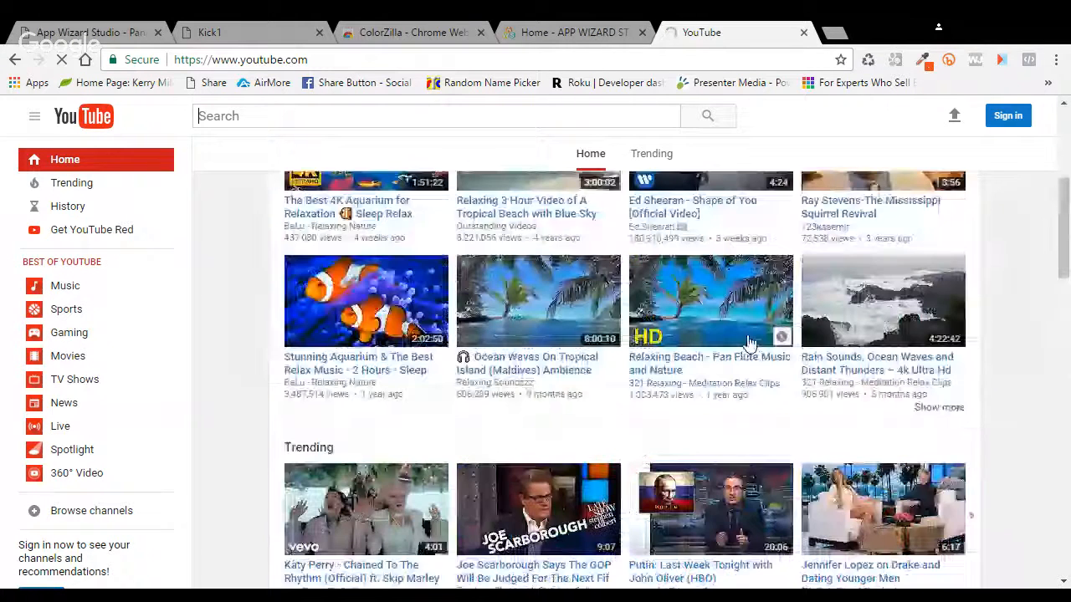
pyautogui.scroll(1, 750, 343)
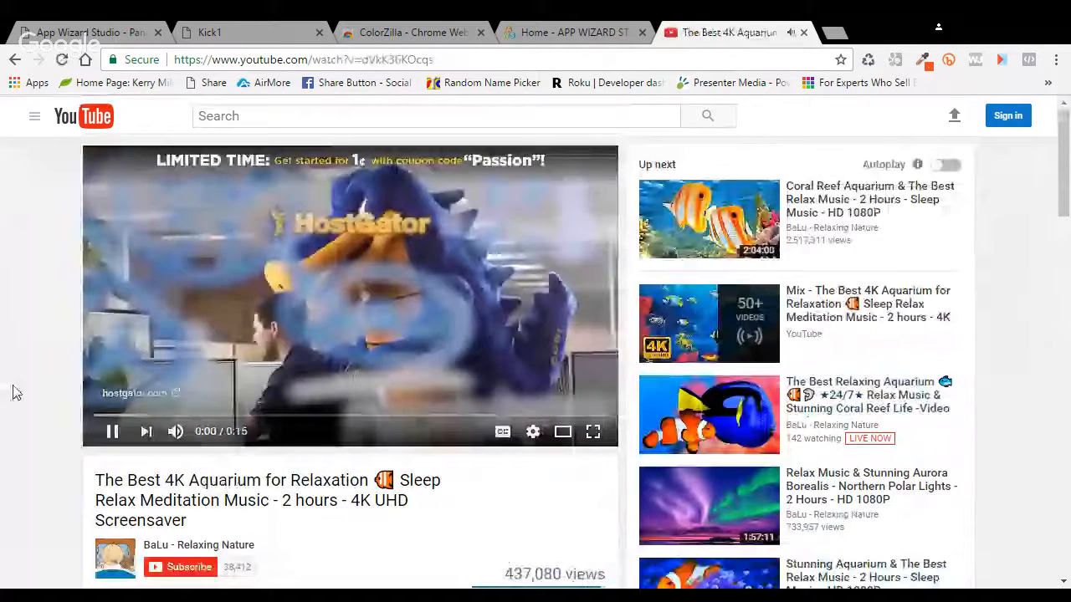
# Step: Open the aquarium video's Share > Embed code and expand its Show More options
pyautogui.scroll(-2, 352, 452)
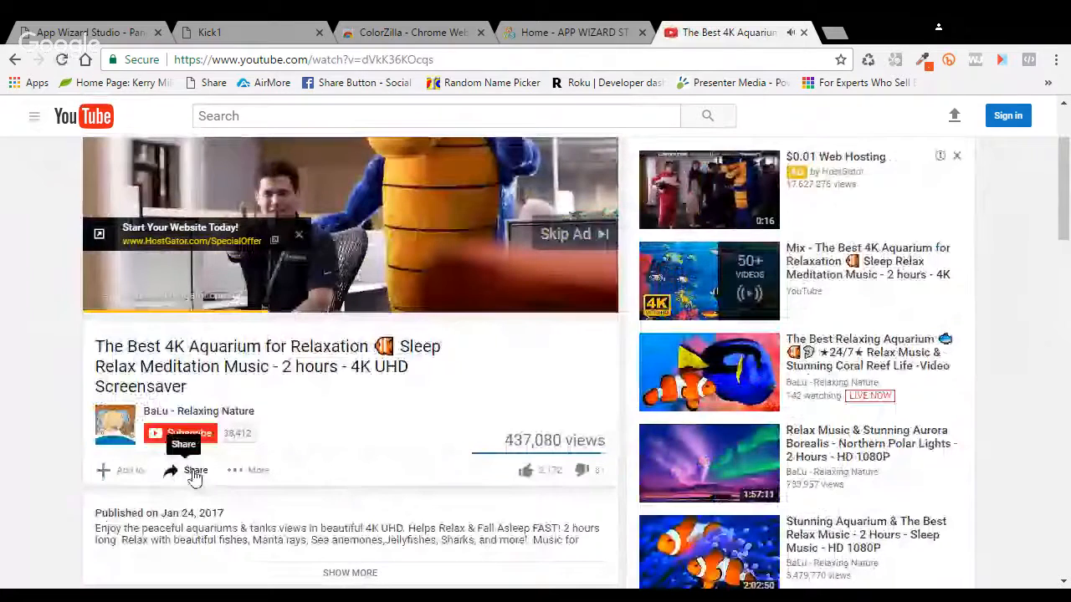
pyautogui.click(194, 473)
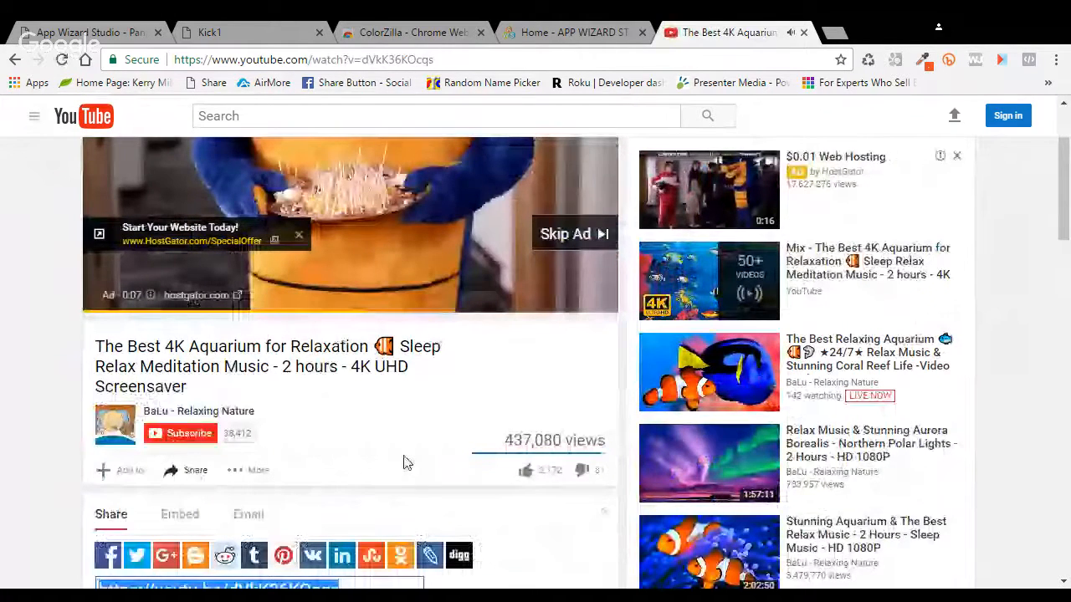
pyautogui.scroll(-2, 404, 462)
pyautogui.click(180, 346)
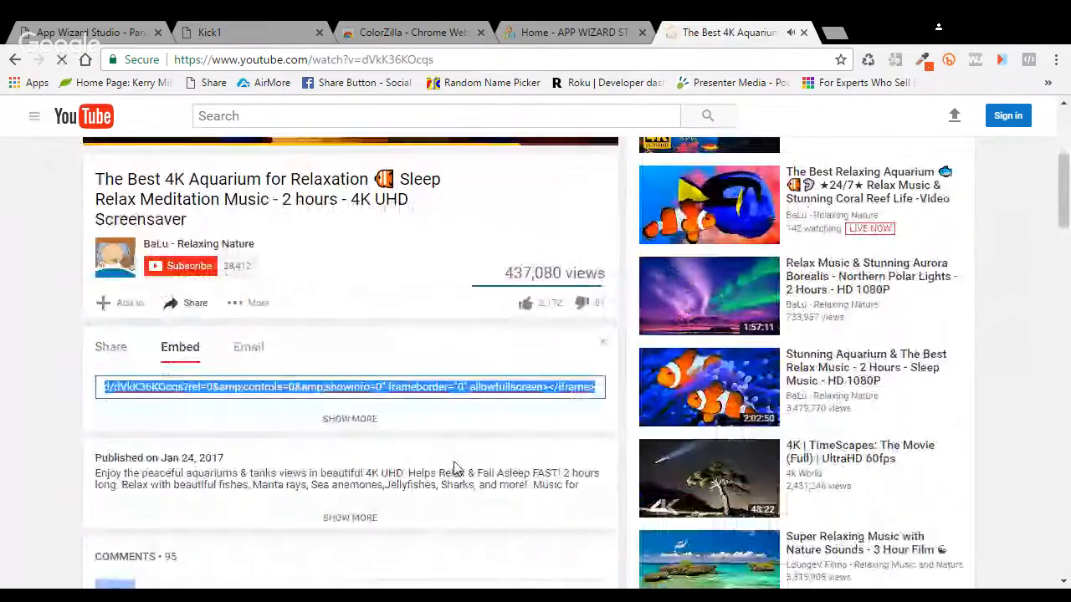
pyautogui.scroll(-2, 455, 468)
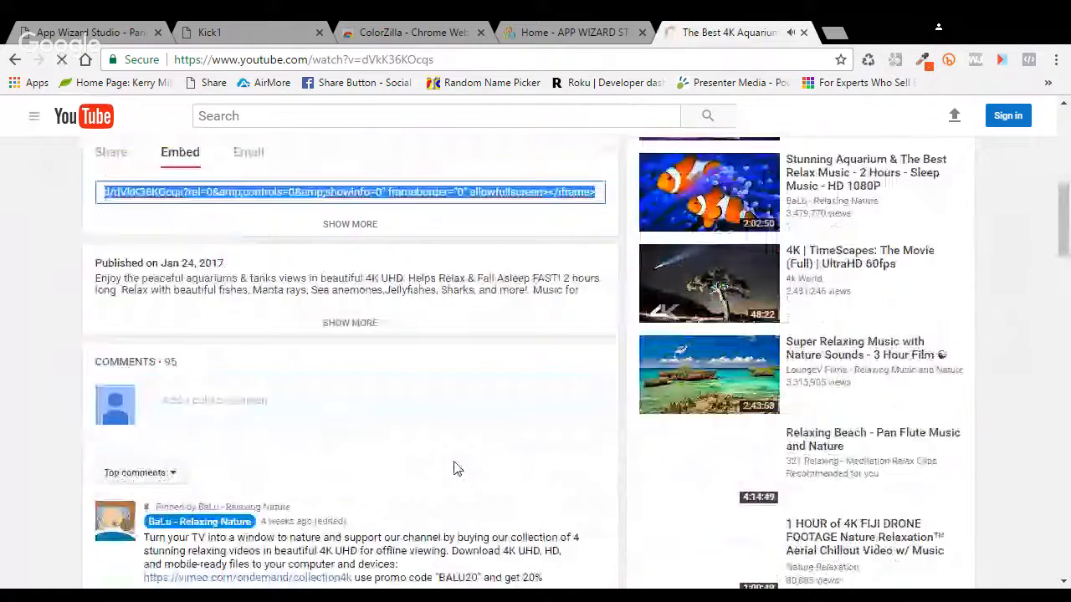
pyautogui.scroll(1, 406, 277)
pyautogui.scroll(2, 406, 278)
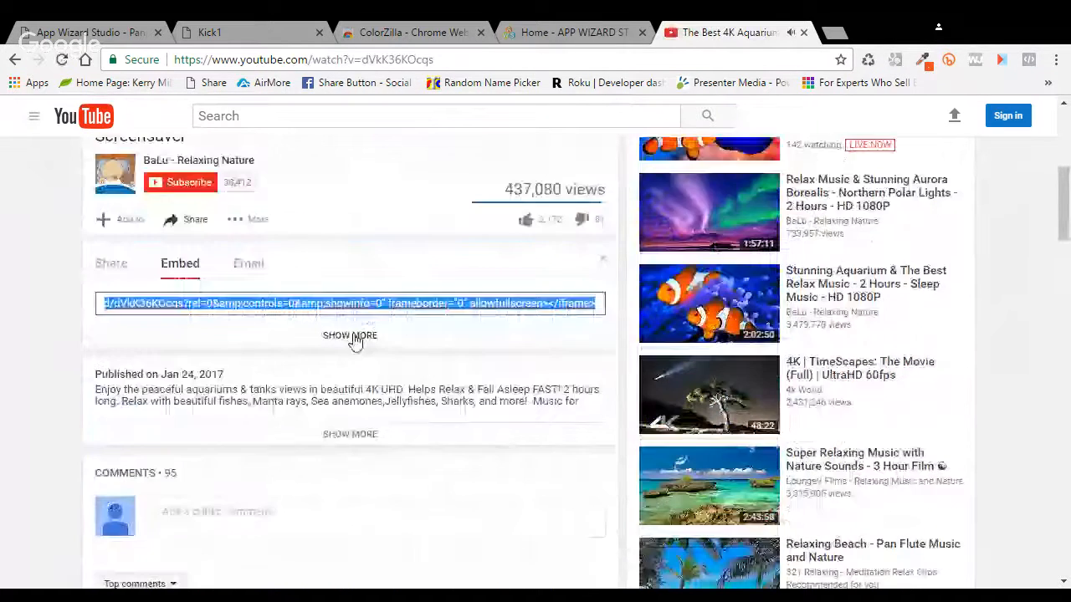
pyautogui.click(353, 337)
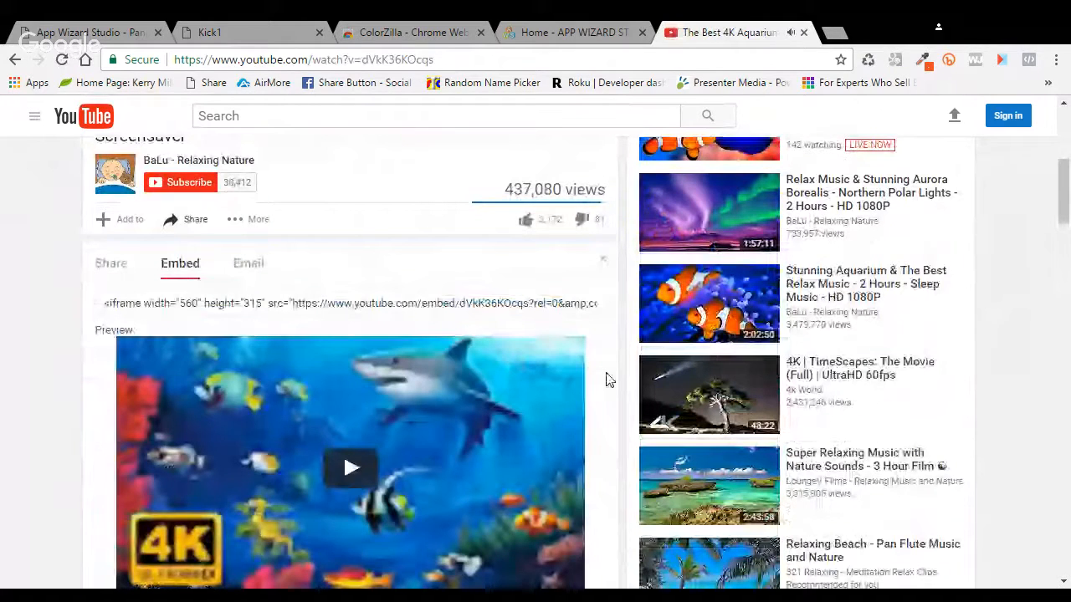
pyautogui.scroll(-4, 608, 380)
# Step: Set the embed width to 280 (height 158), select the embed code, and return to App Wizard Studio
pyautogui.click(273, 288)
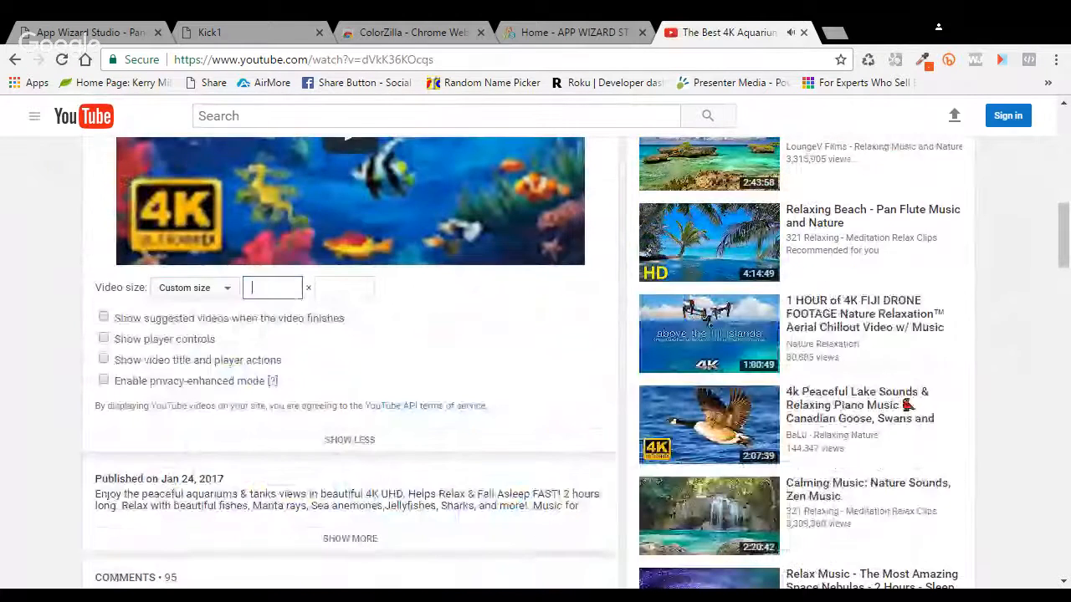
pyautogui.write('280')
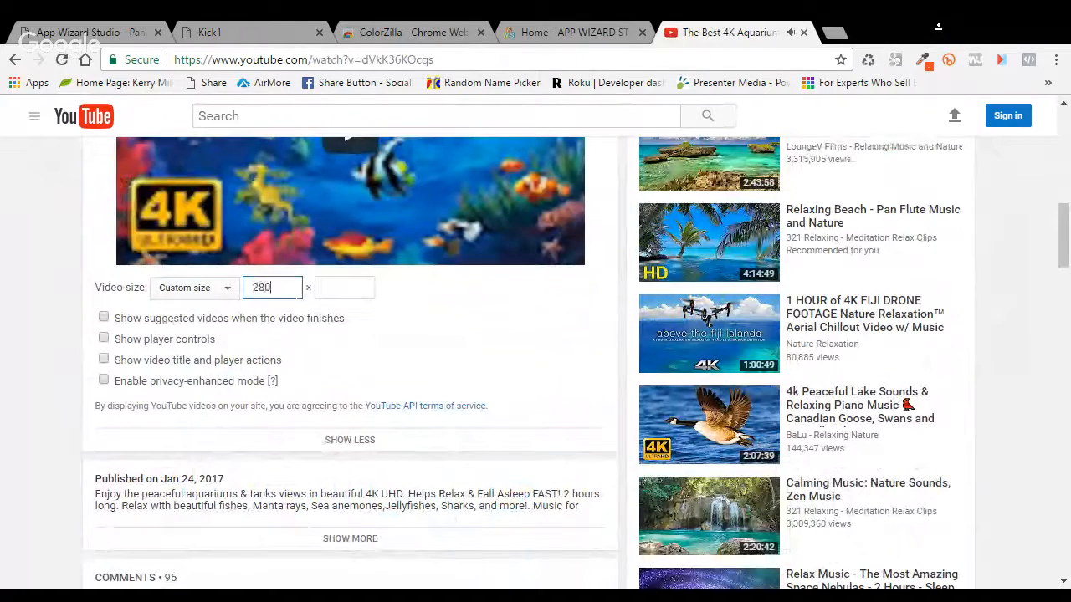
pyautogui.press('Tab')
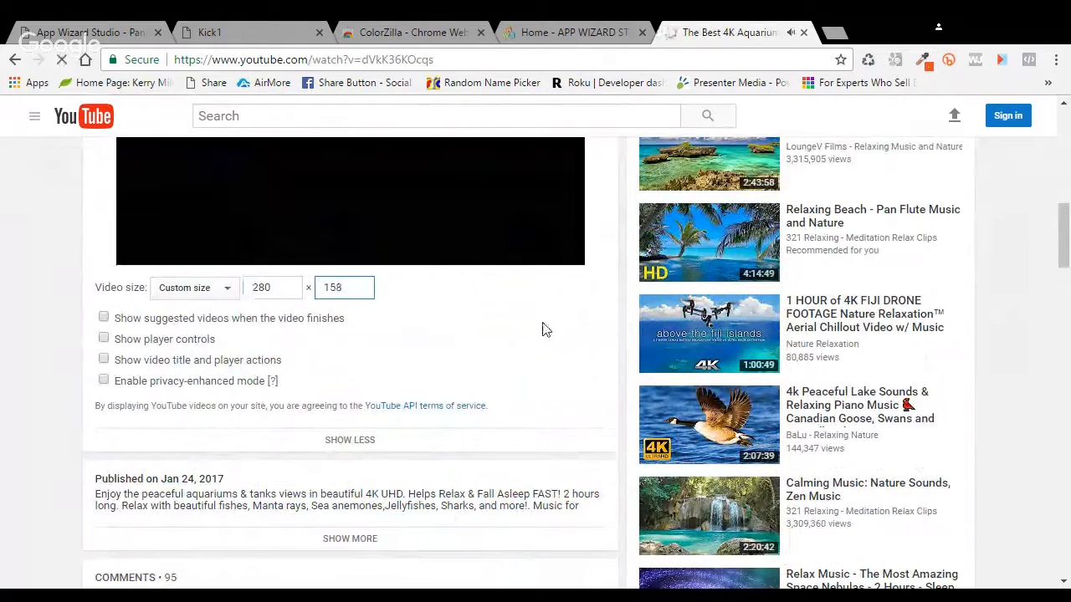
pyautogui.scroll(1, 542, 330)
pyautogui.scroll(1, 529, 326)
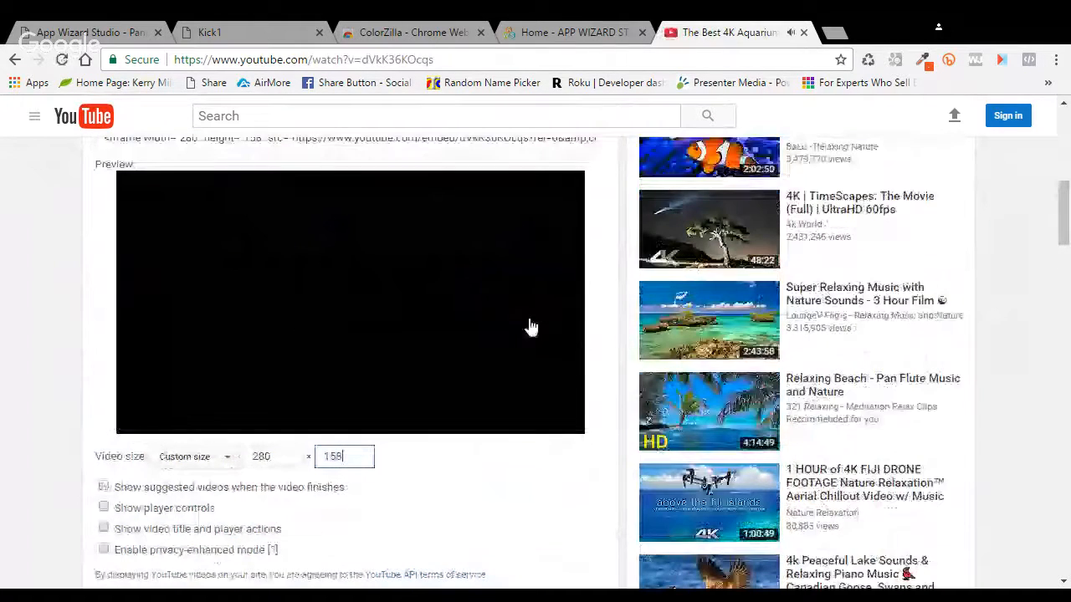
pyautogui.scroll(3, 529, 326)
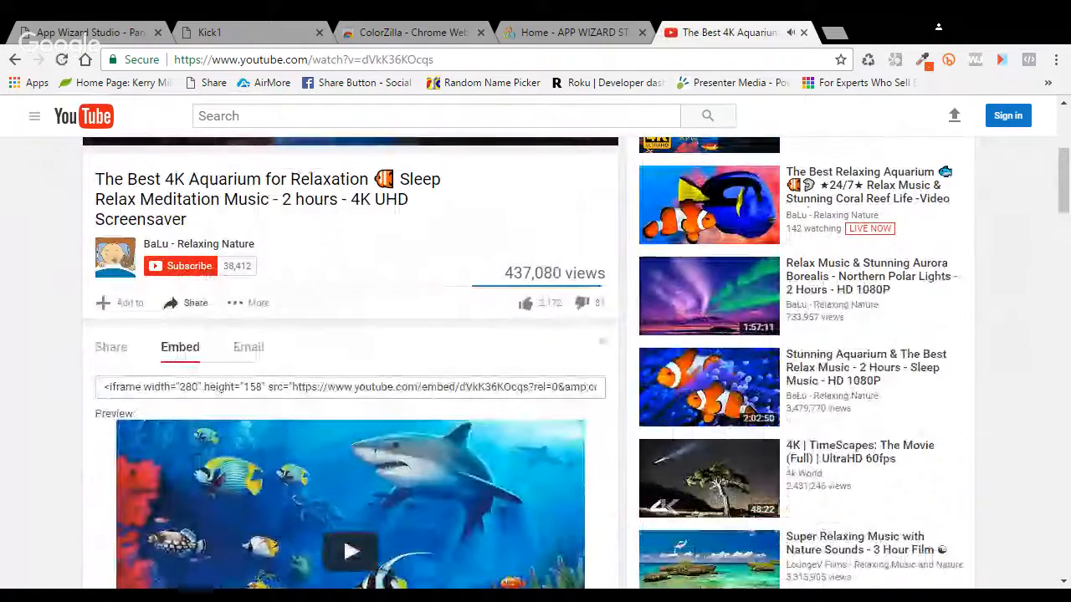
pyautogui.moveTo(103, 386); pyautogui.dragTo(598, 387)
pyautogui.hotkey('ctrl', 'c')
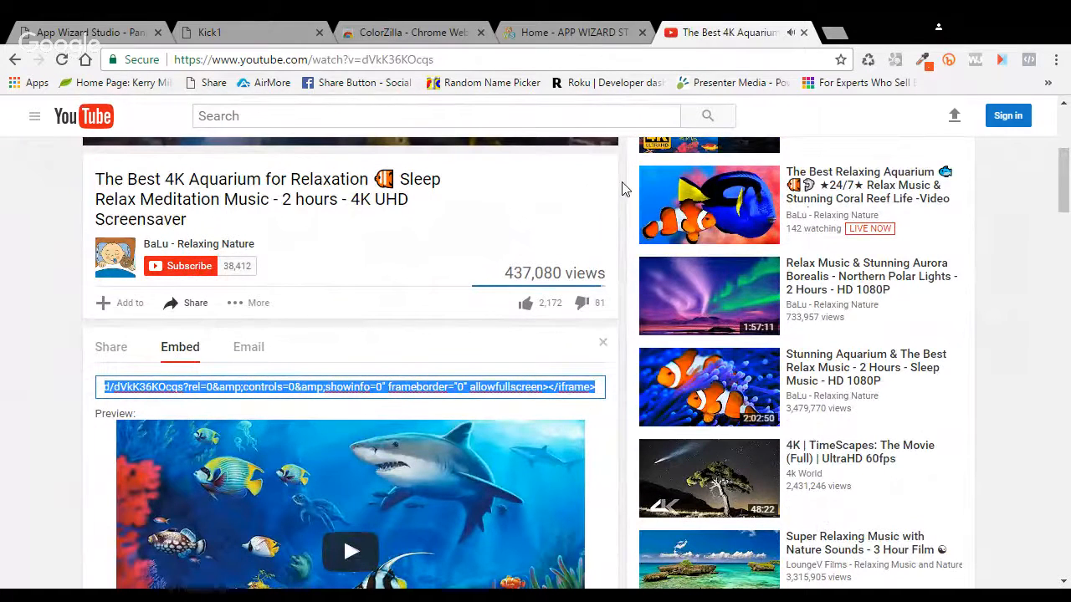
pyautogui.hotkey('ctrl', '1')
pyautogui.scroll(-3, 398, 305)
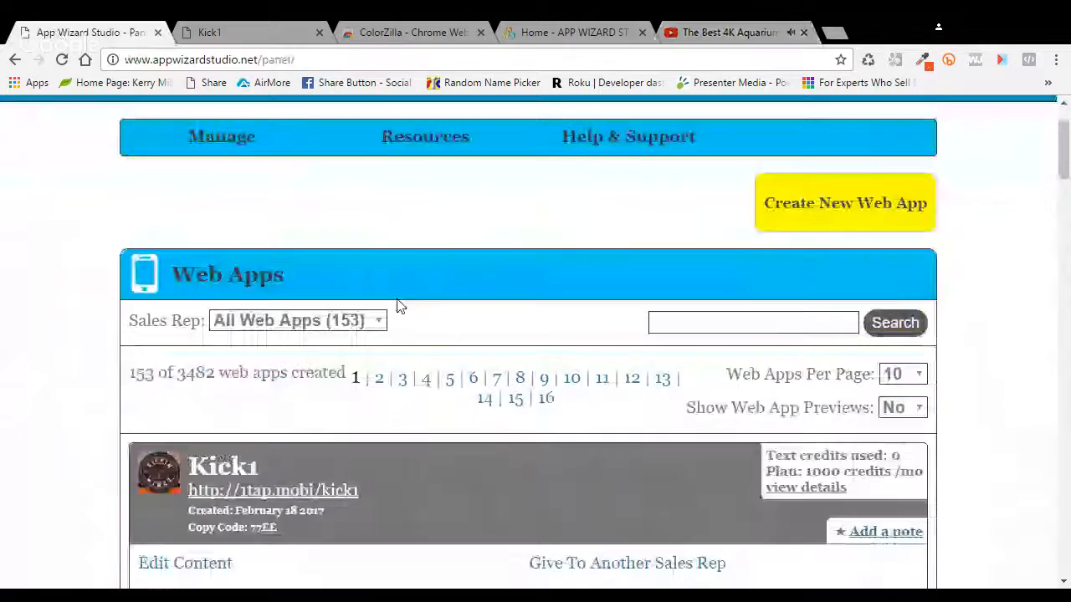
# Step: Open the Kick1 app's content editor and expand the Home Page Text/HTML section
pyautogui.click(225, 427)
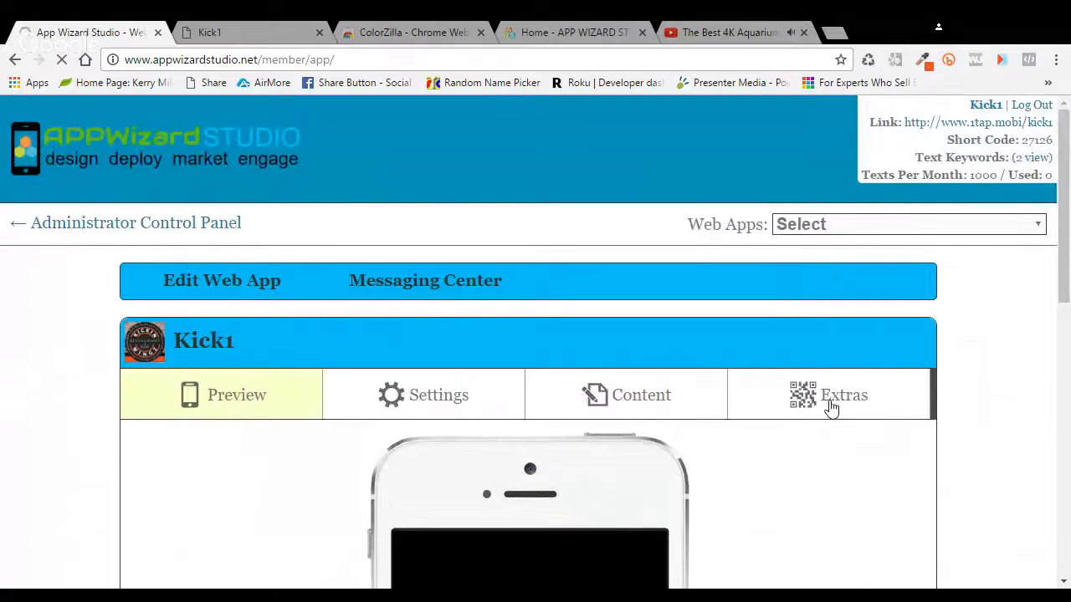
pyautogui.click(637, 404)
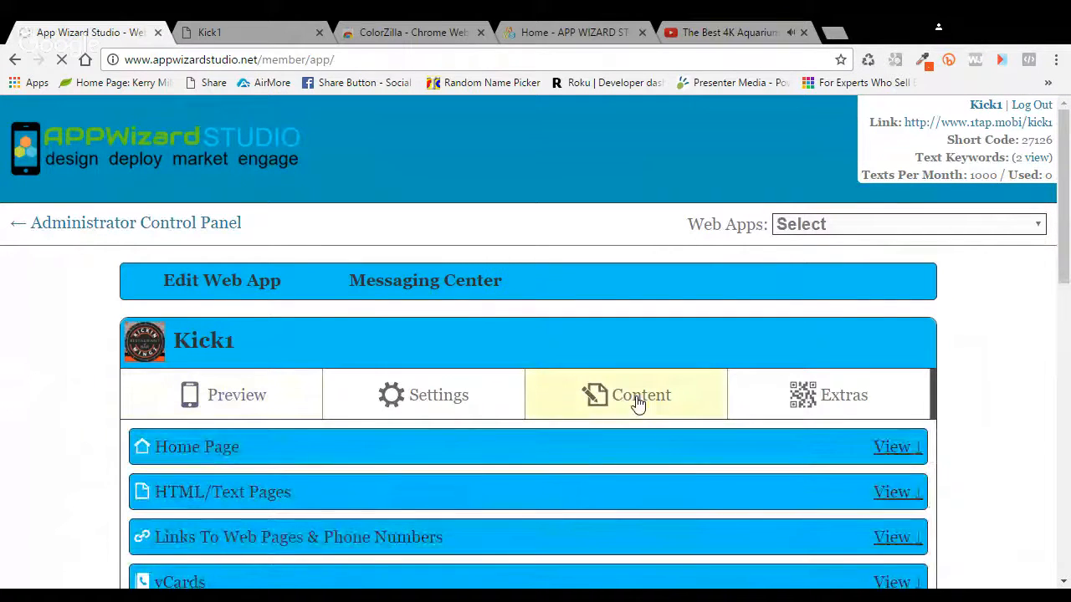
pyautogui.scroll(-1, 678, 403)
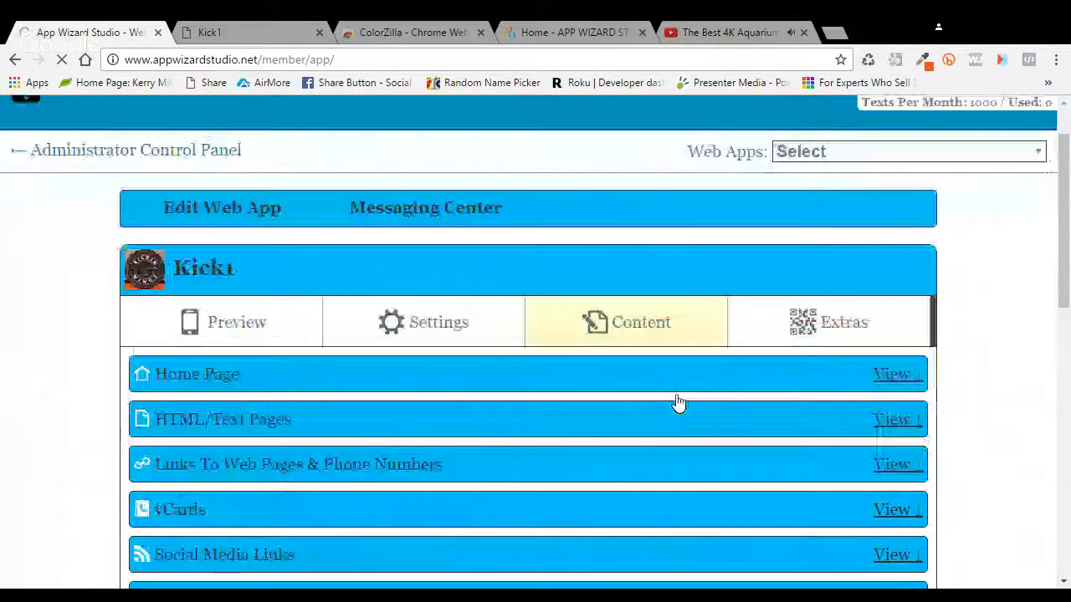
pyautogui.scroll(-1, 678, 403)
pyautogui.click(898, 283)
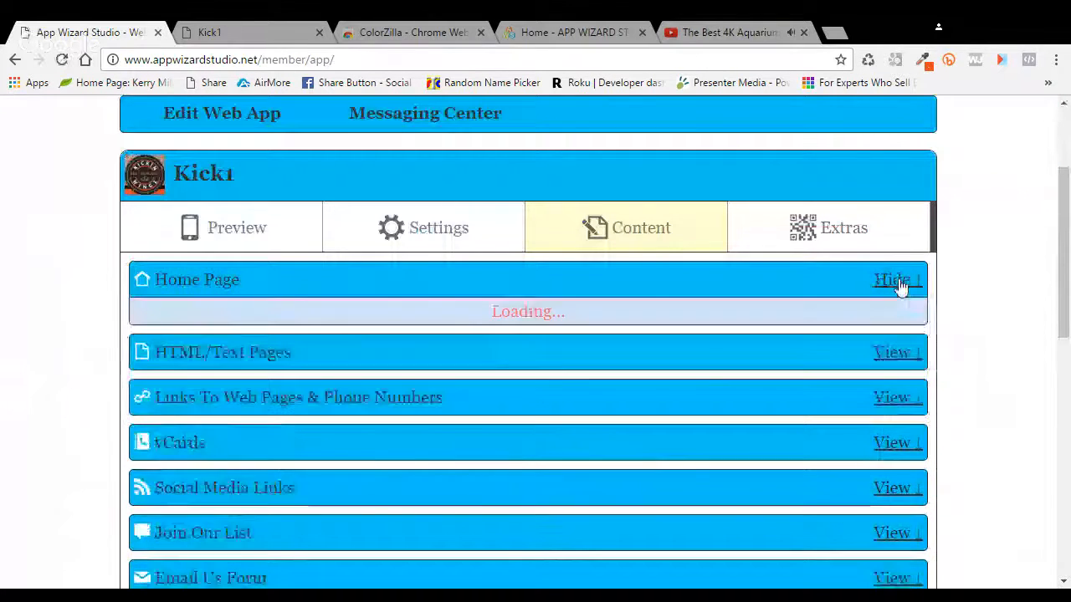
pyautogui.scroll(-2, 489, 328)
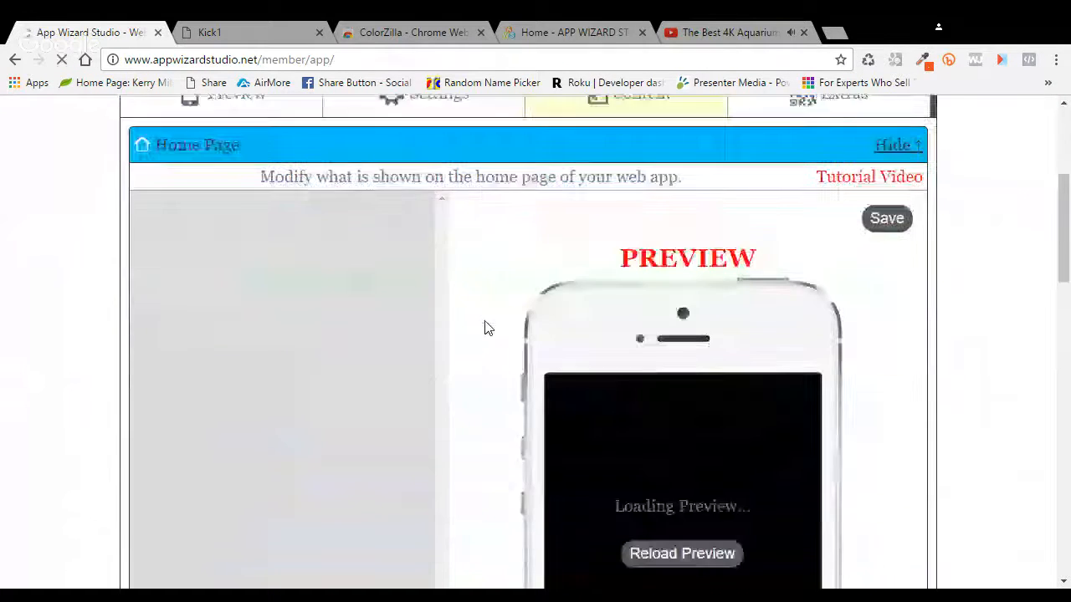
pyautogui.scroll(-1, 495, 320)
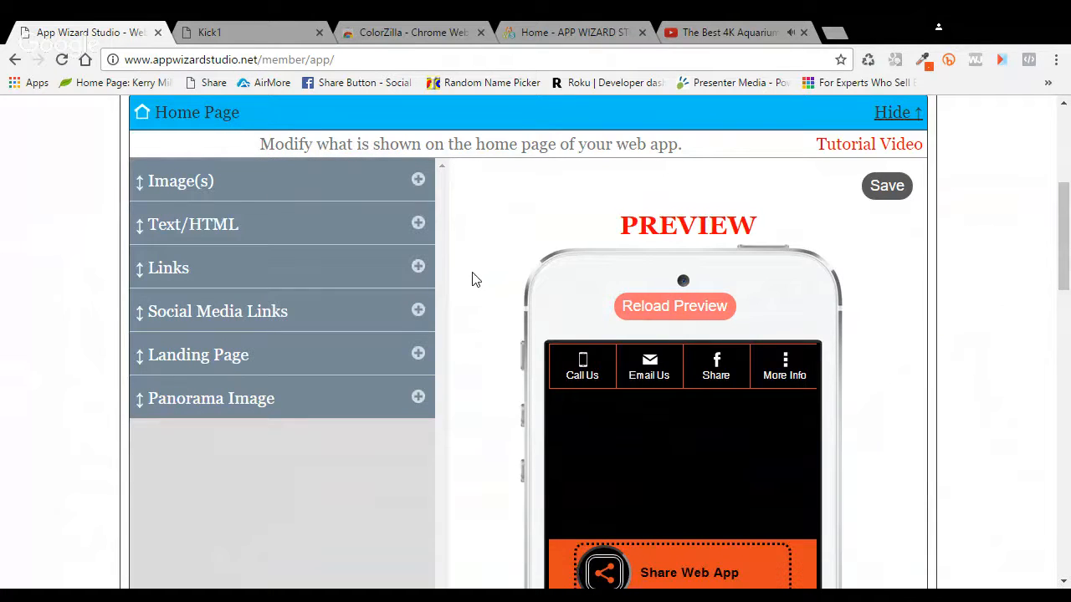
pyautogui.click(418, 225)
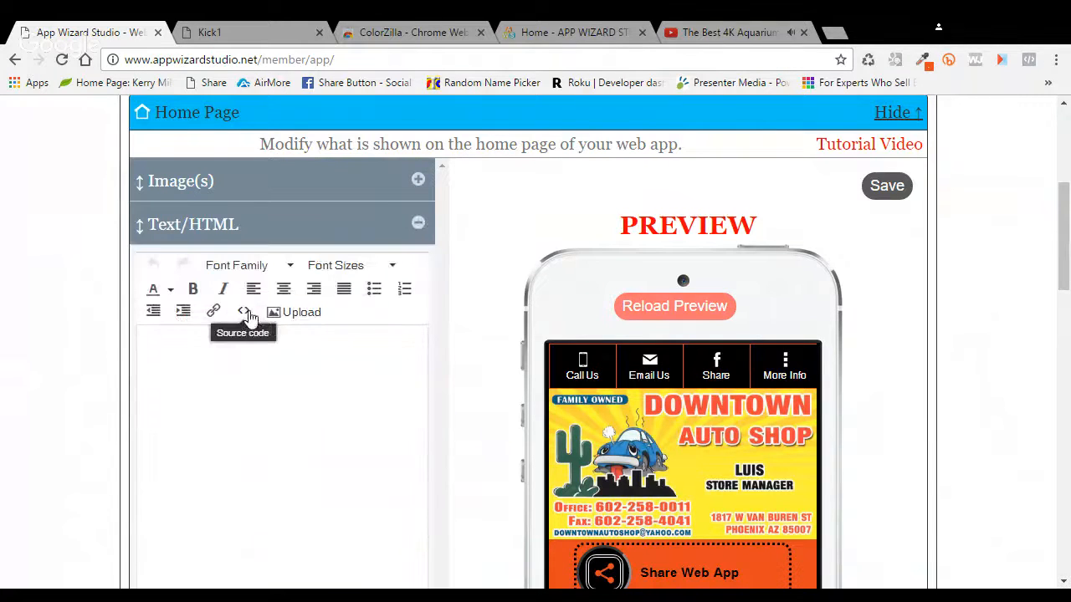
# Step: Paste the YouTube iframe into the home page HTML source with width 100% instead of 280
pyautogui.click(244, 311)
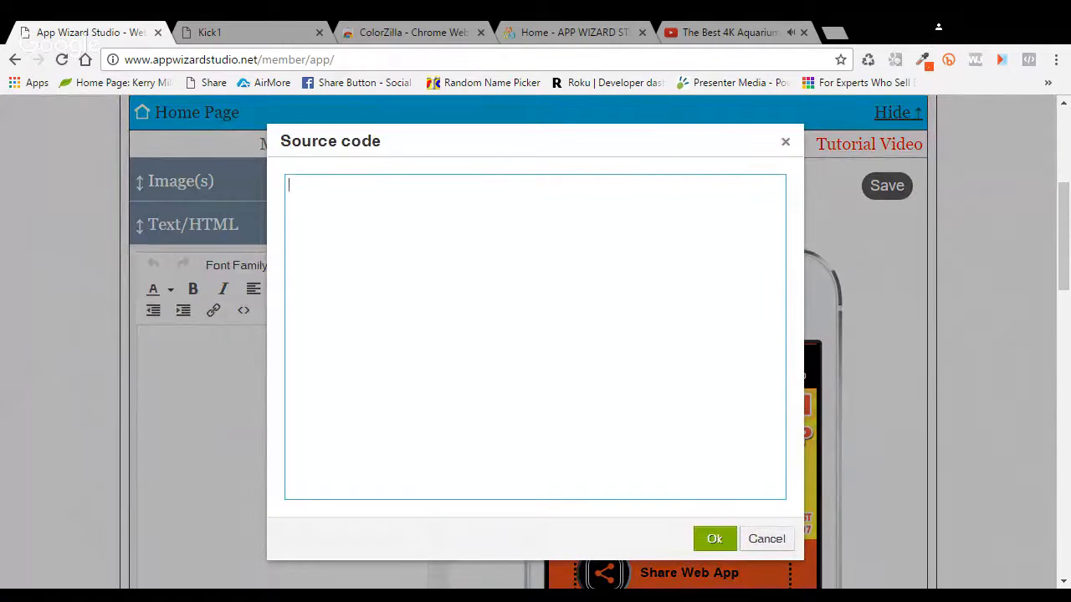
pyautogui.hotkey('ctrl', 'v')
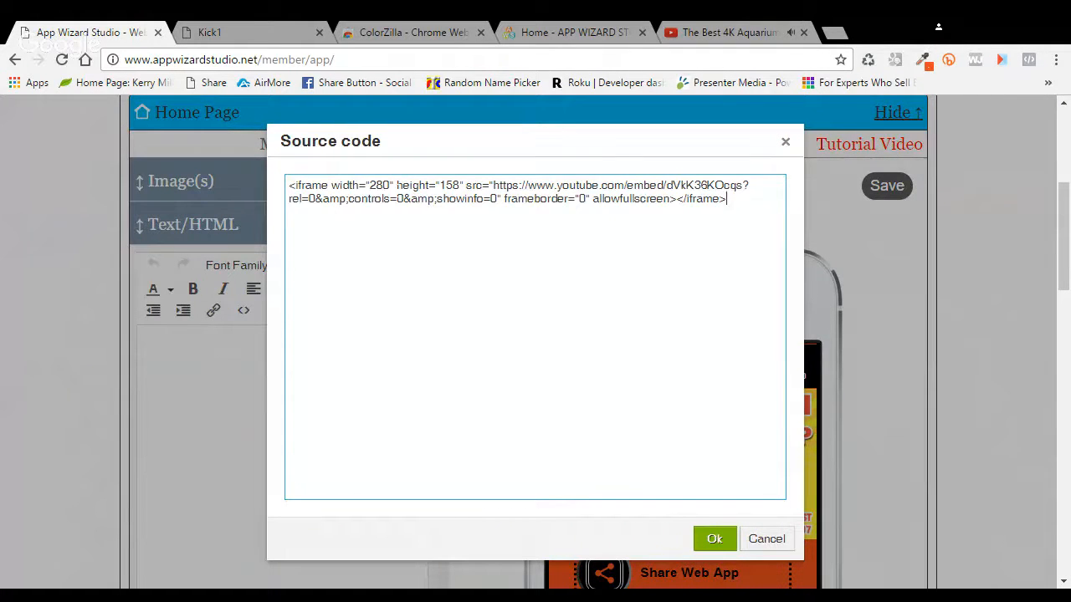
pyautogui.moveTo(389, 185); pyautogui.dragTo(369, 184)
pyautogui.write('100%')
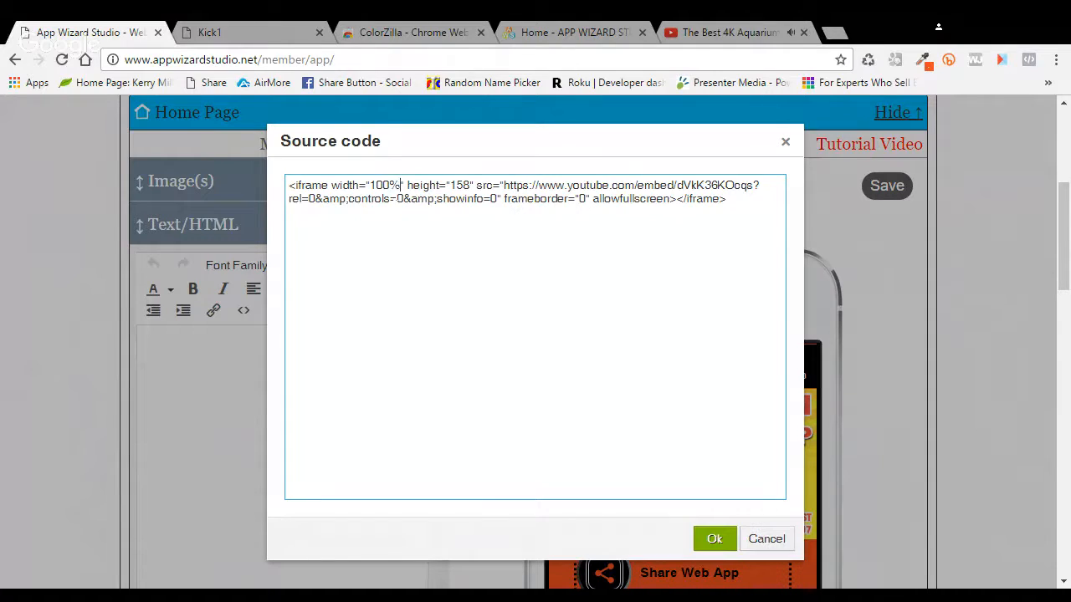
pyautogui.click(725, 541)
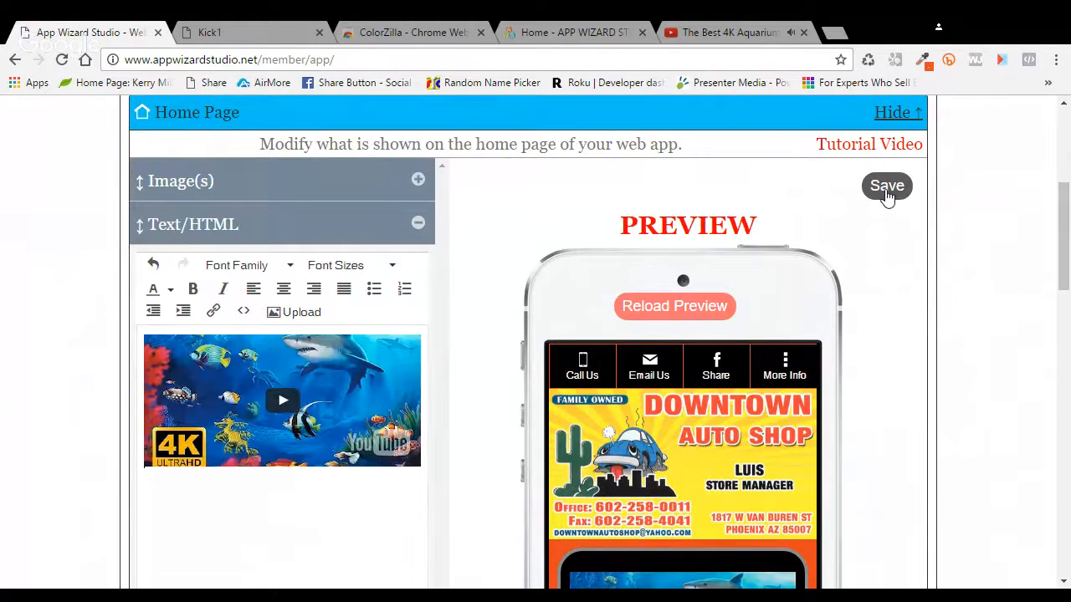
pyautogui.scroll(-3, 900, 286)
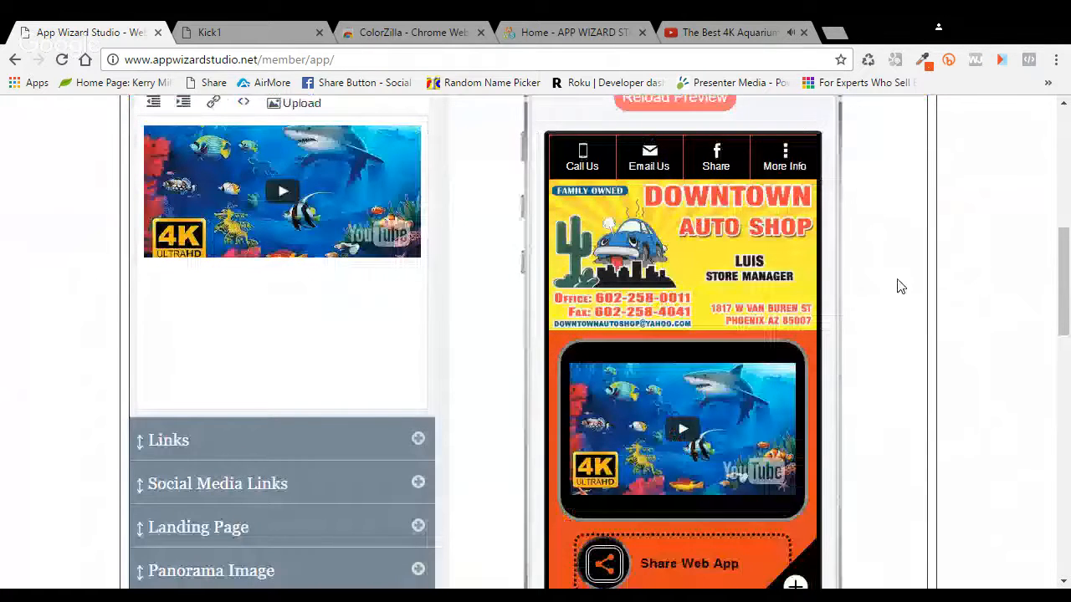
pyautogui.scroll(-1, 878, 352)
pyautogui.scroll(-1, 810, 378)
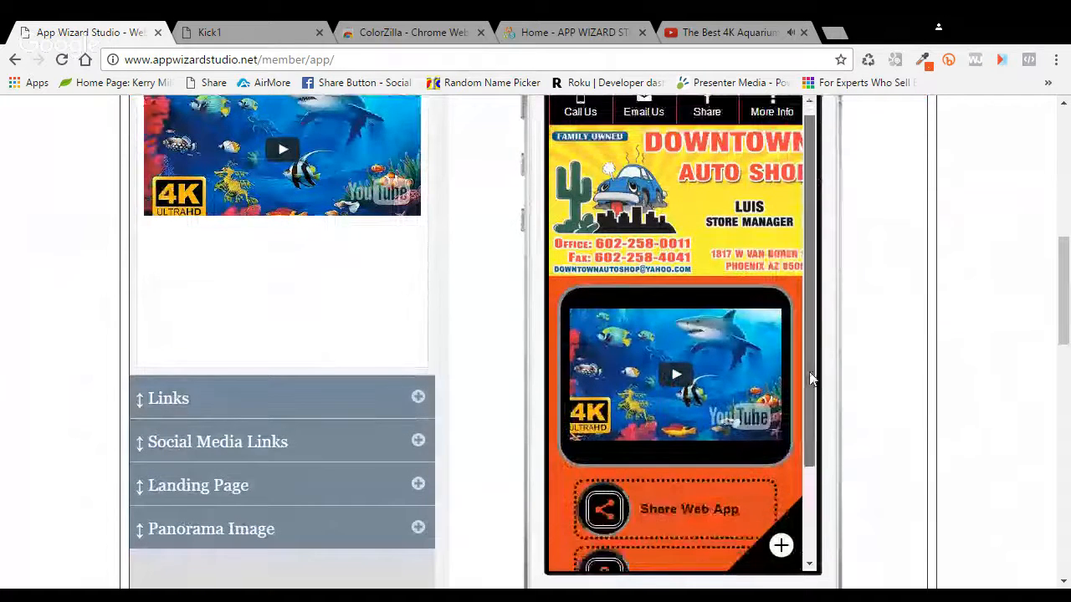
pyautogui.moveTo(809, 378); pyautogui.dragTo(806, 443)
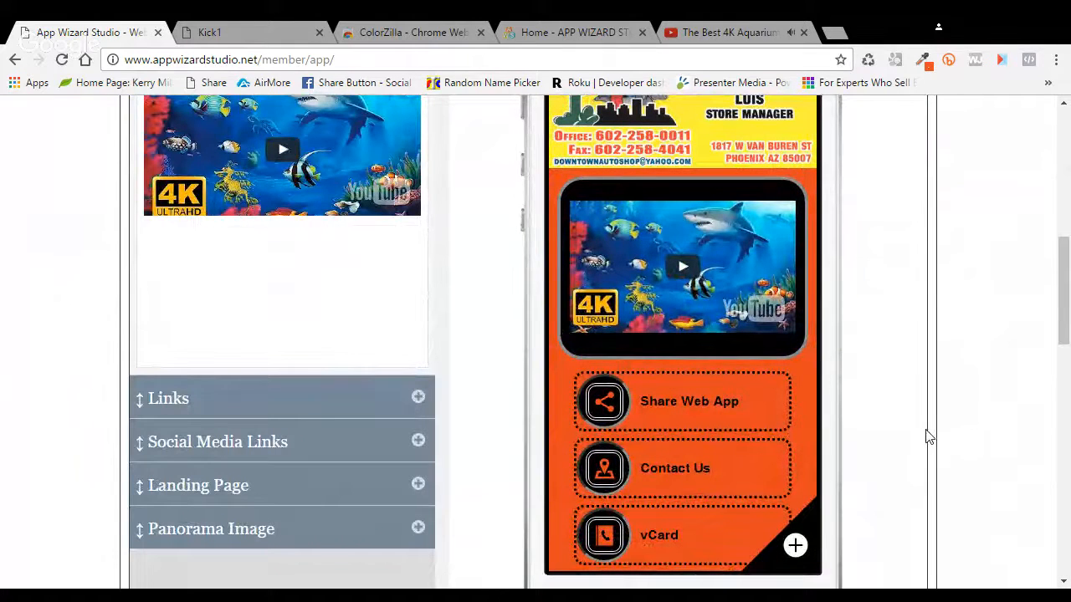
pyautogui.scroll(1, 926, 436)
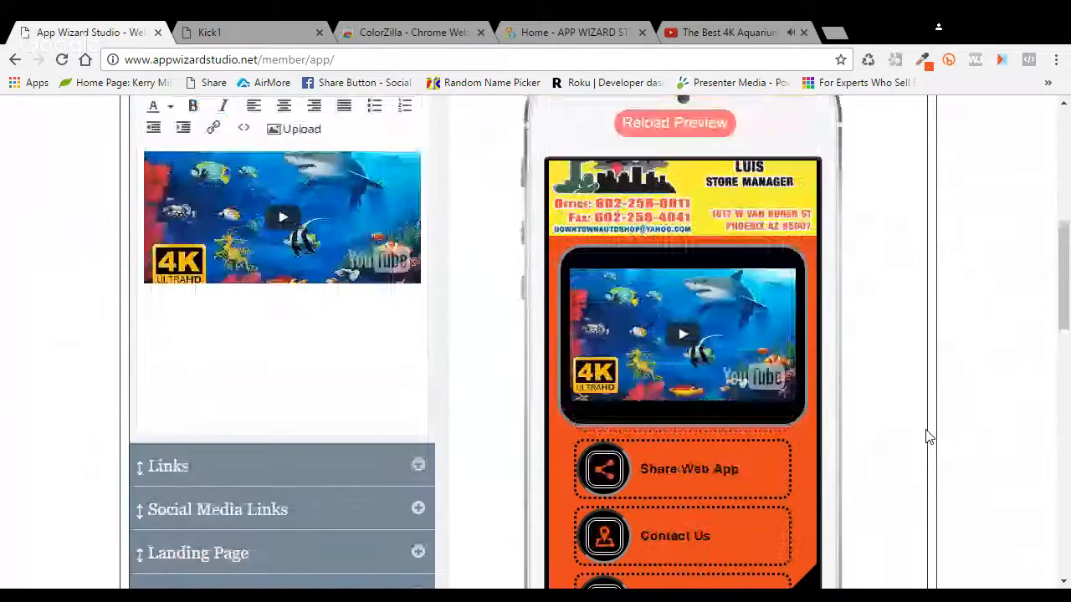
pyautogui.scroll(3, 926, 436)
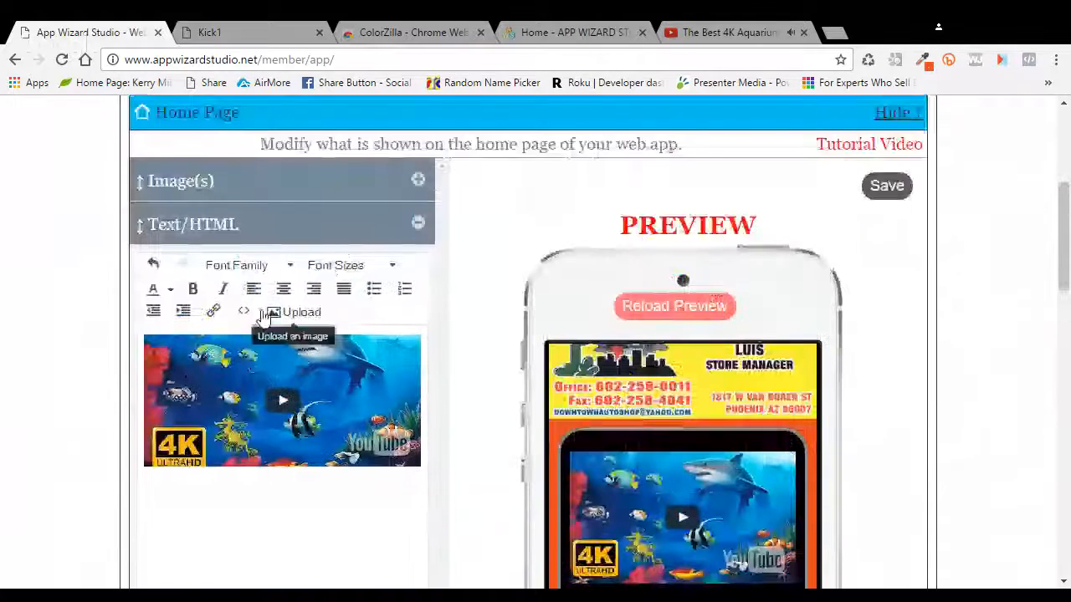
# Step: Change the iframe width from 100% to 300 in the HTML source and check the phone preview
pyautogui.click(243, 312)
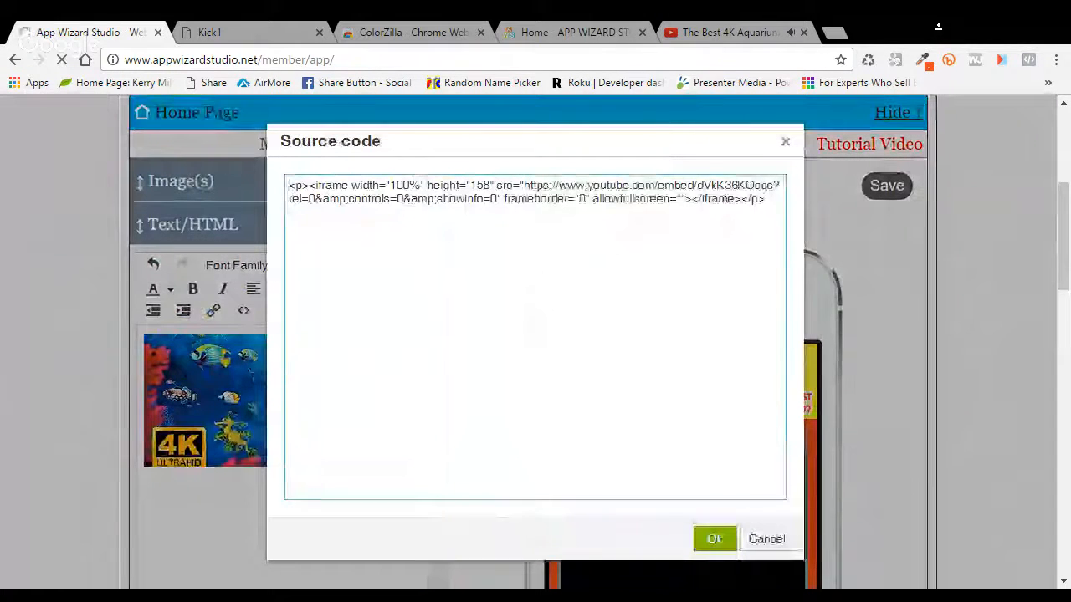
pyautogui.moveTo(409, 186); pyautogui.dragTo(390, 186)
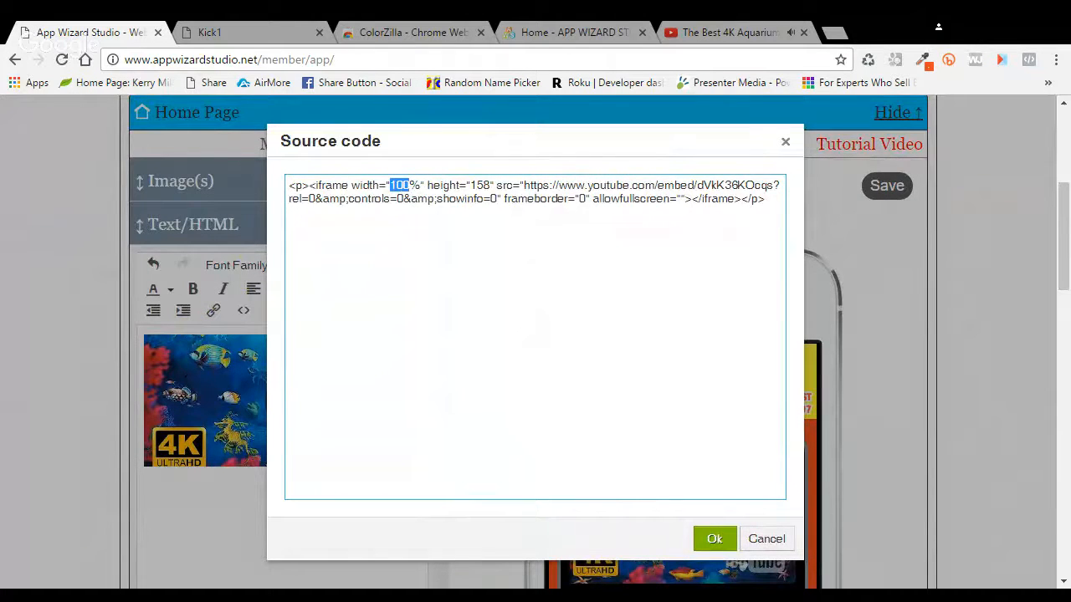
pyautogui.write('300')
pyautogui.press('Delete')
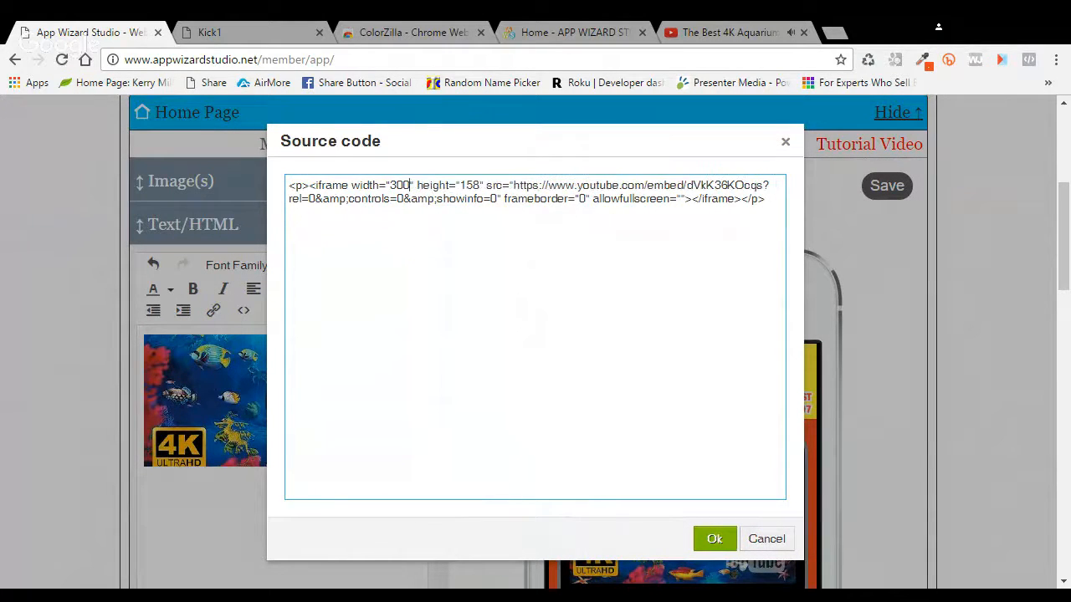
pyautogui.click(715, 539)
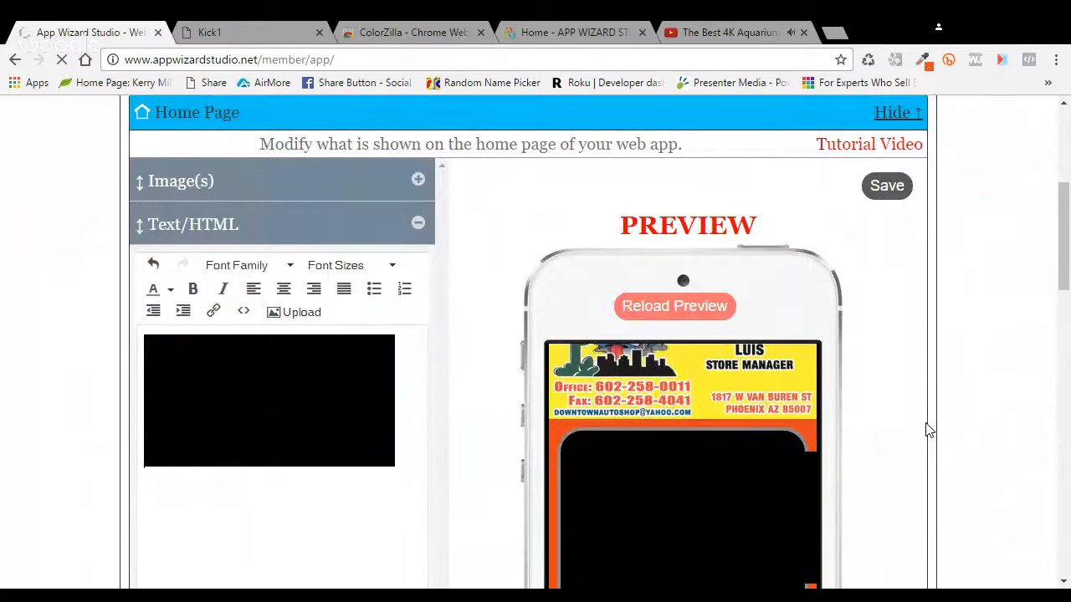
pyautogui.scroll(-1, 926, 429)
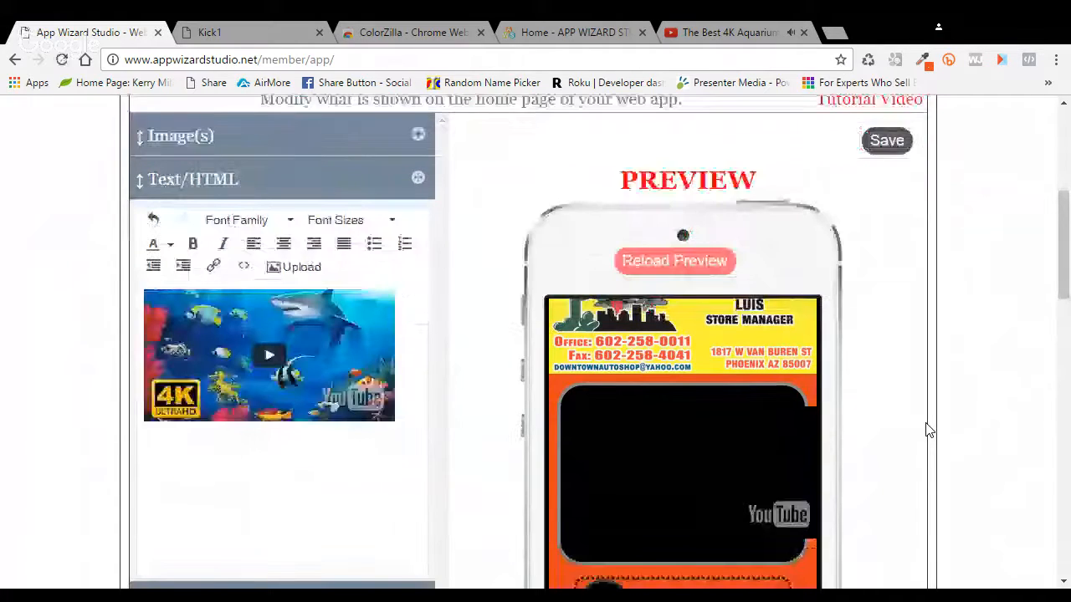
pyautogui.scroll(-3, 927, 430)
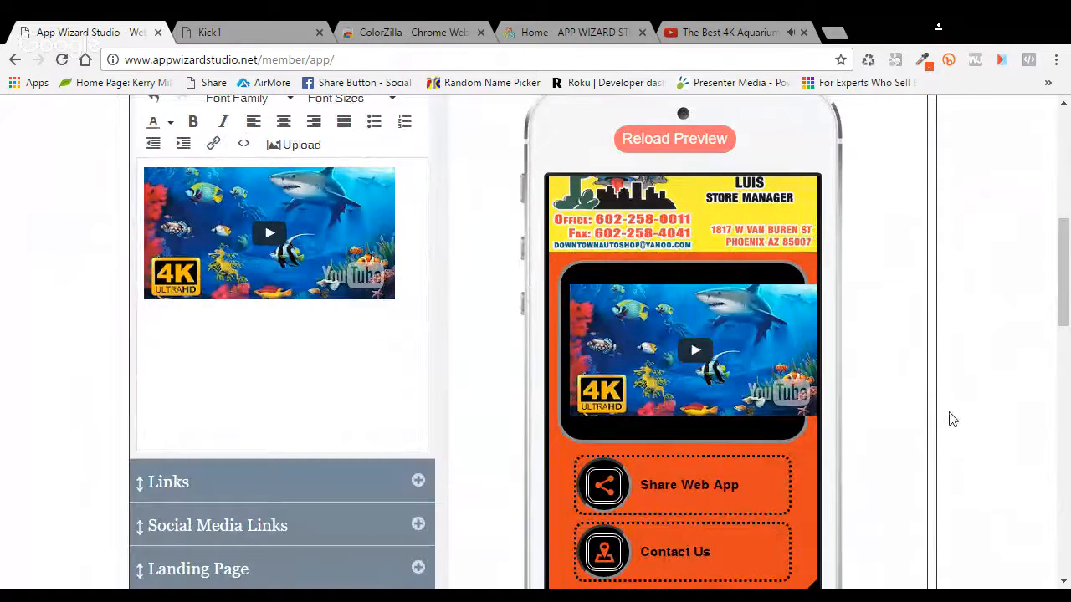
pyautogui.scroll(1, 650, 360)
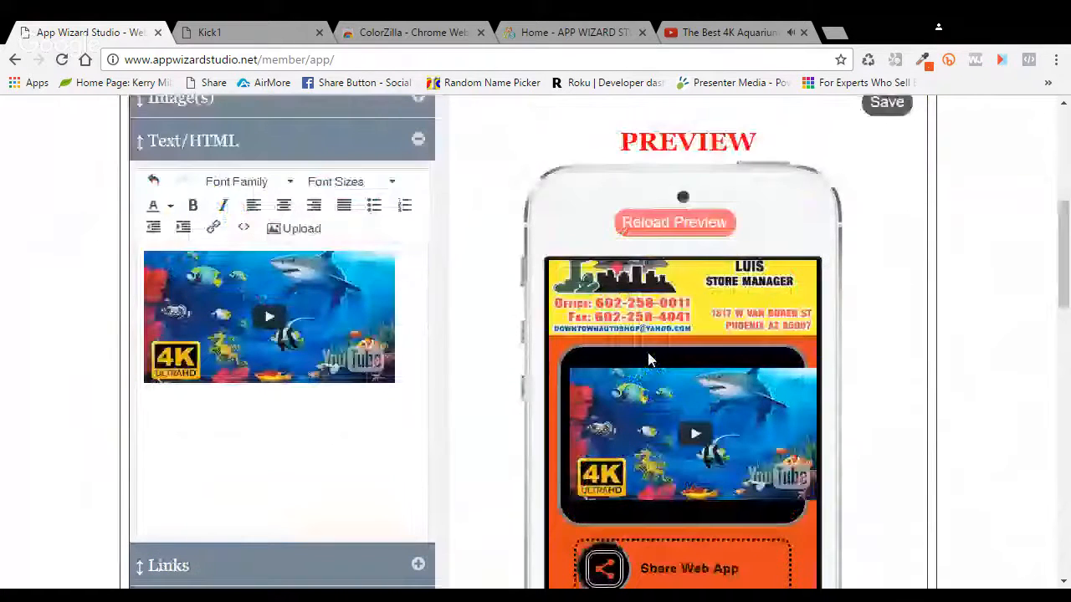
# Step: In the home page HTML source, change the video width from 300 back to 100%
pyautogui.click(243, 227)
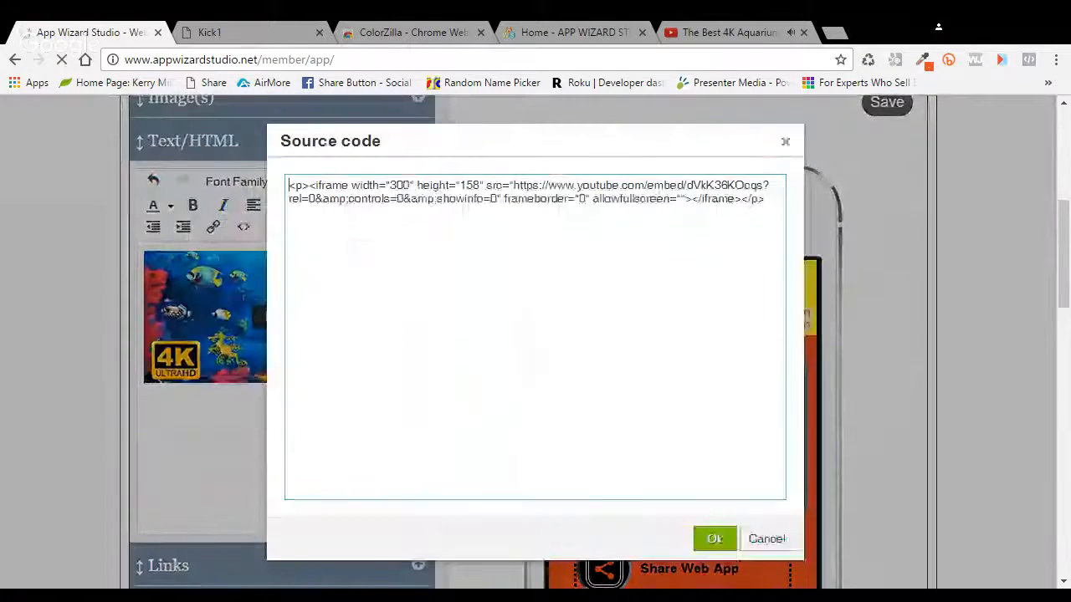
pyautogui.moveTo(396, 185); pyautogui.dragTo(409, 185)
pyautogui.doubleClick(400, 184)
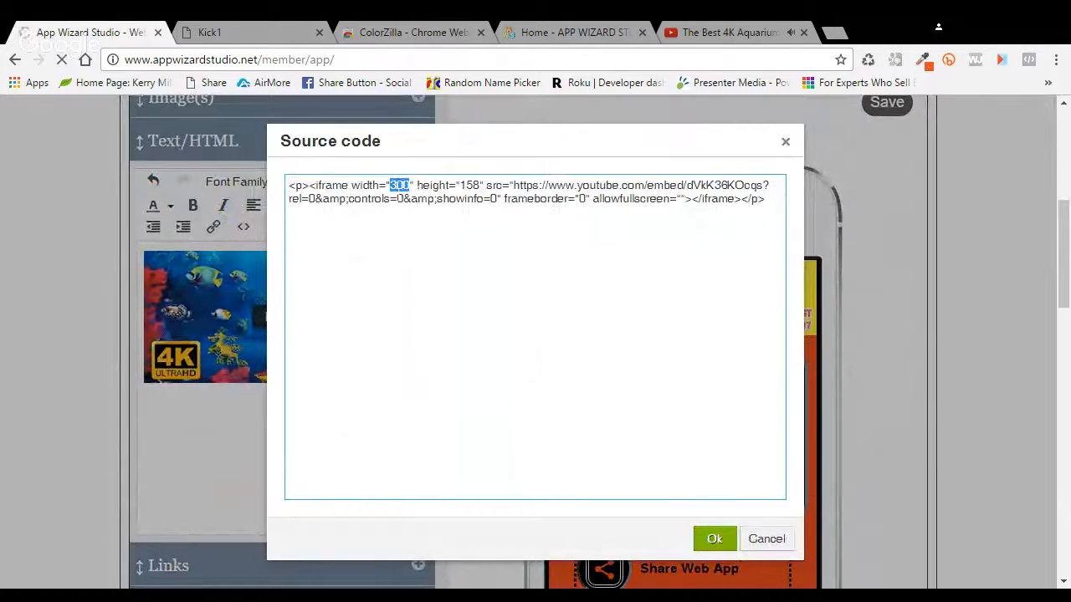
pyautogui.press('BackSpace')
pyautogui.write('100%')
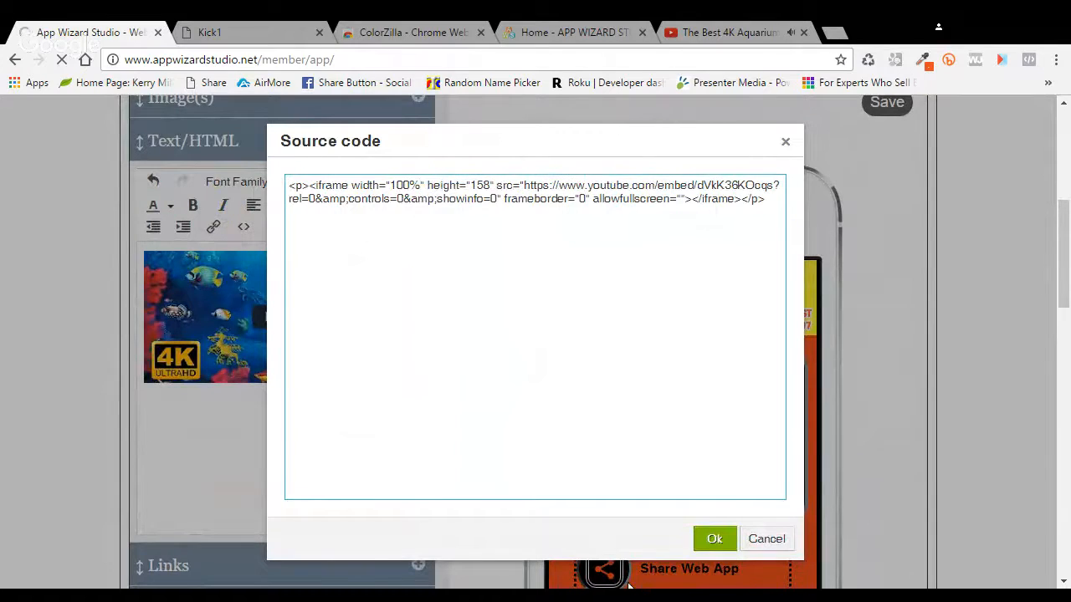
pyautogui.click(706, 538)
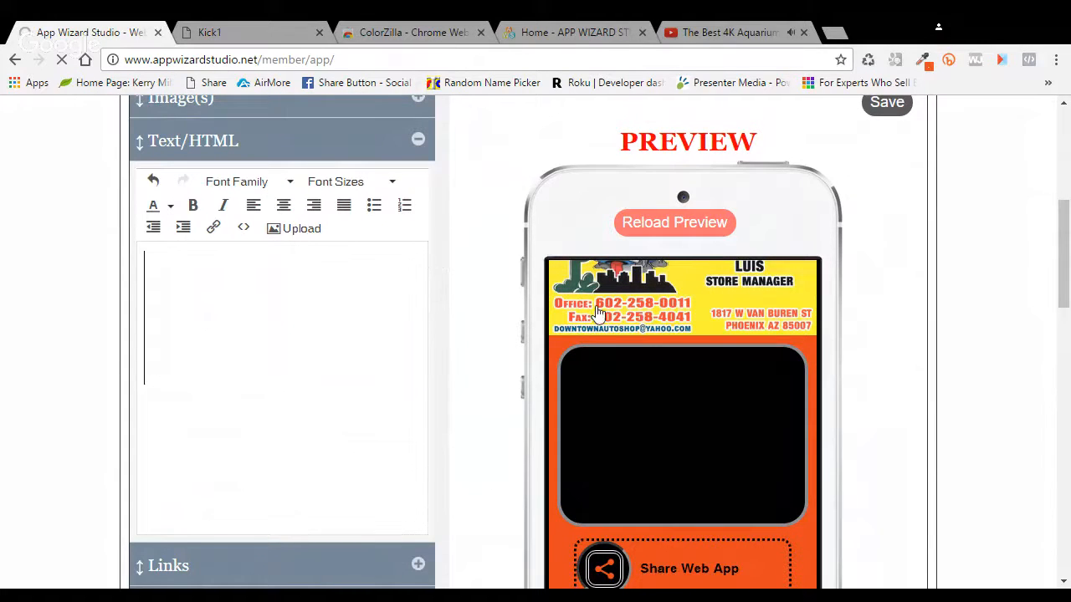
# Step: Center the embedded video, confirm the centered source, and reload the phone preview
pyautogui.click(283, 209)
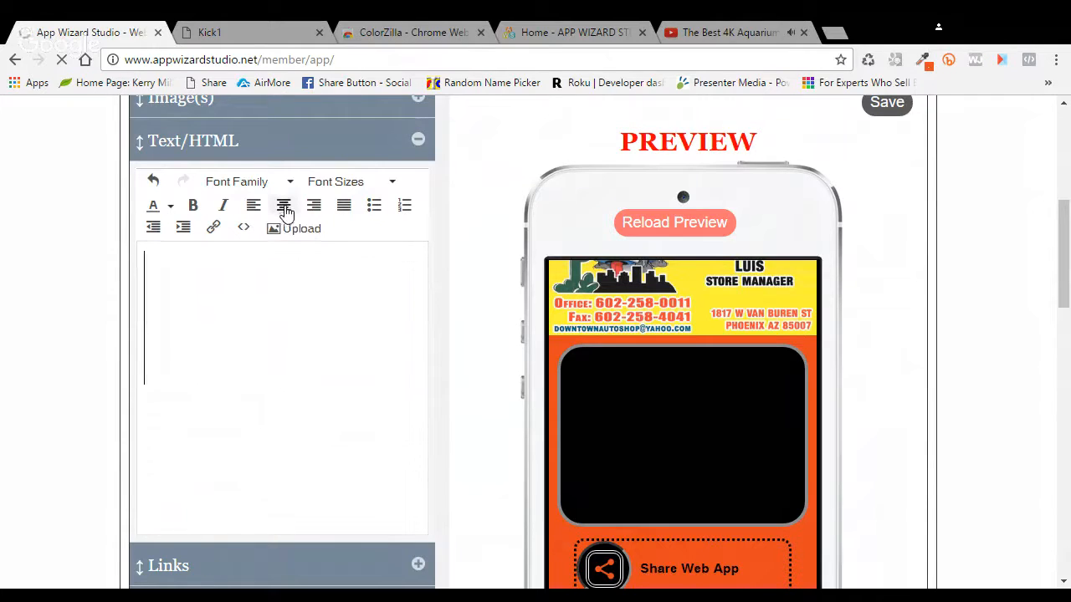
pyautogui.click(244, 228)
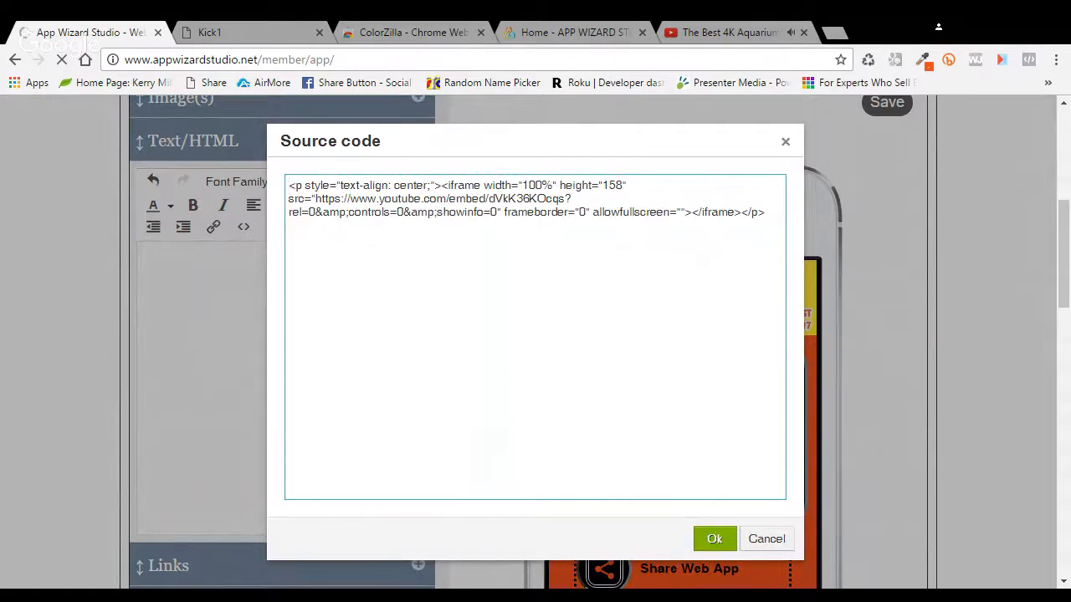
pyautogui.click(715, 539)
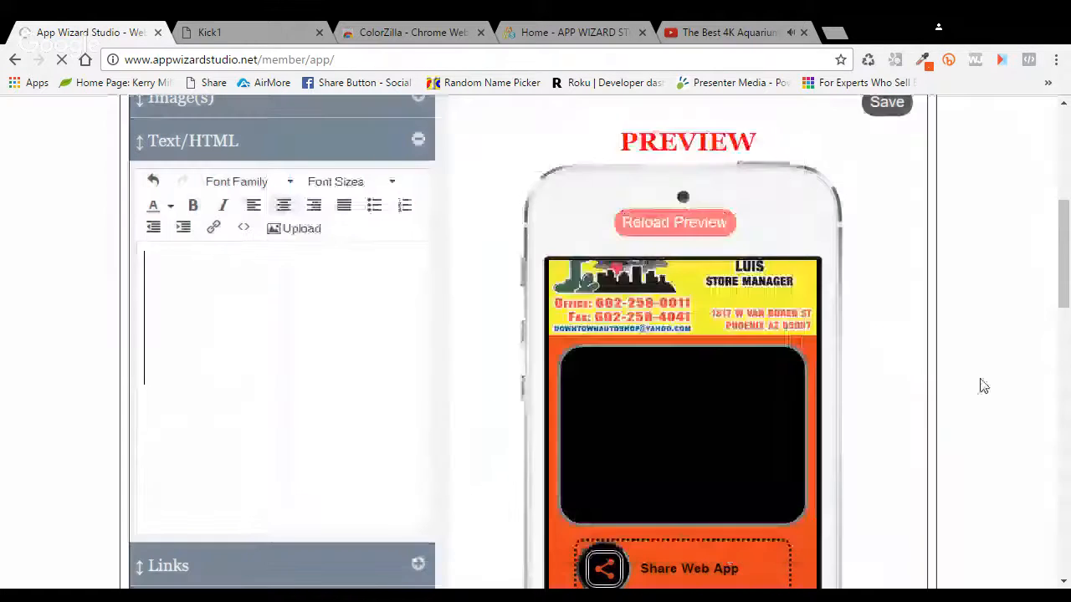
pyautogui.click(682, 224)
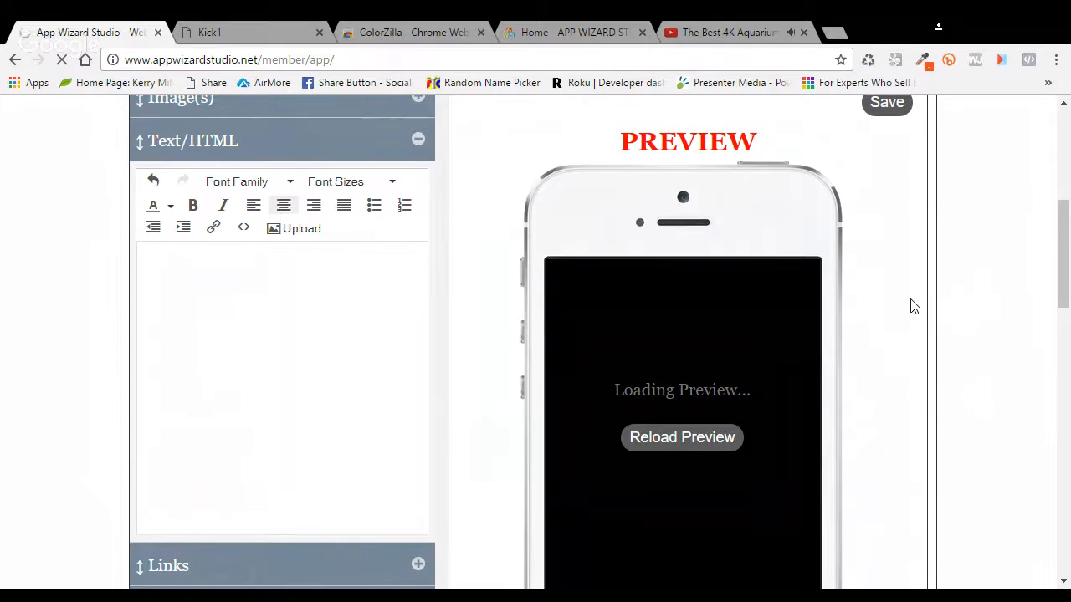
# Step: Scroll to the top and switch the Kick1 web app to its Preview
pyautogui.scroll(1, 914, 306)
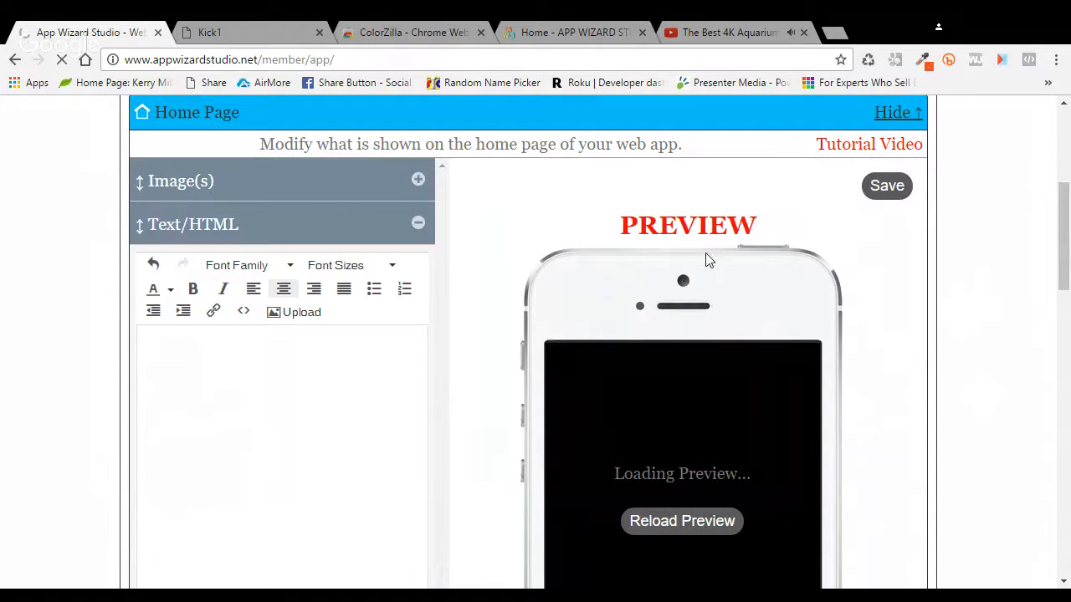
pyautogui.scroll(4, 574, 239)
pyautogui.click(248, 399)
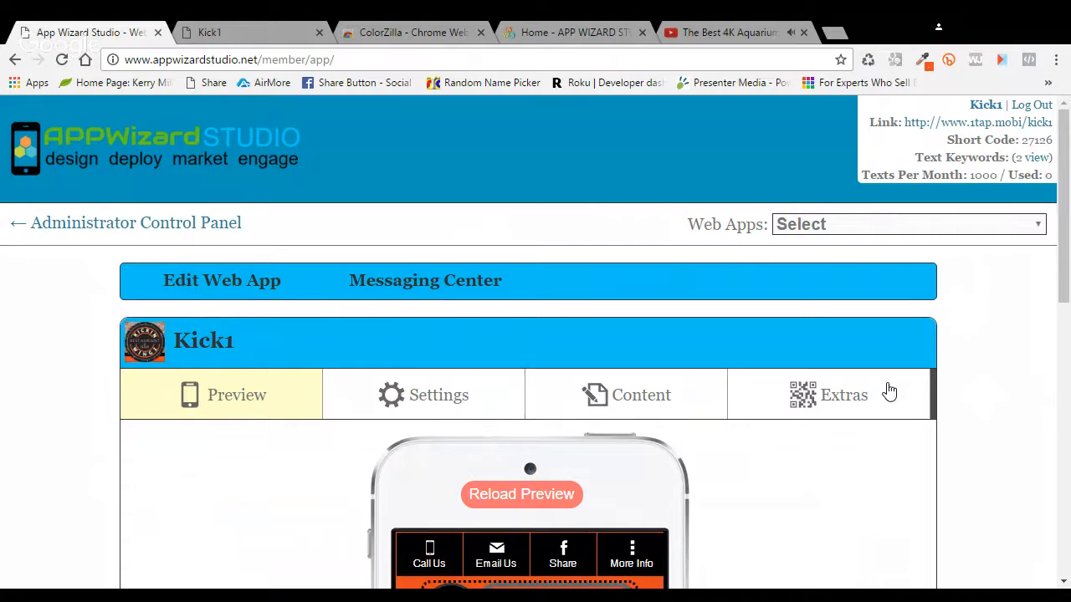
# Step: Open the About Us page from HTML/Text Pages and view its source without changes
pyautogui.click(650, 402)
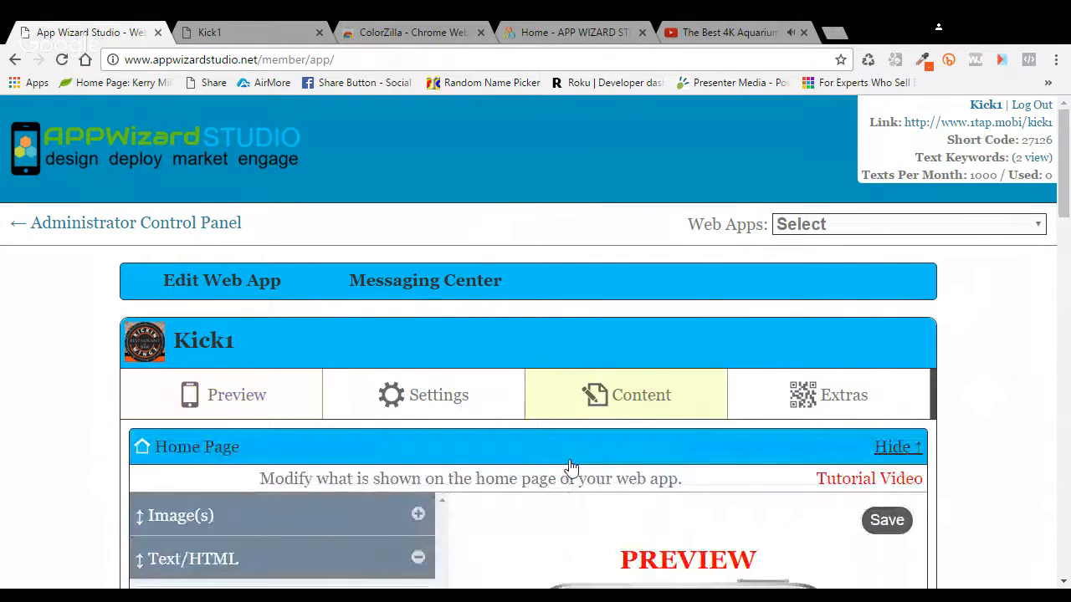
pyautogui.scroll(-6, 569, 466)
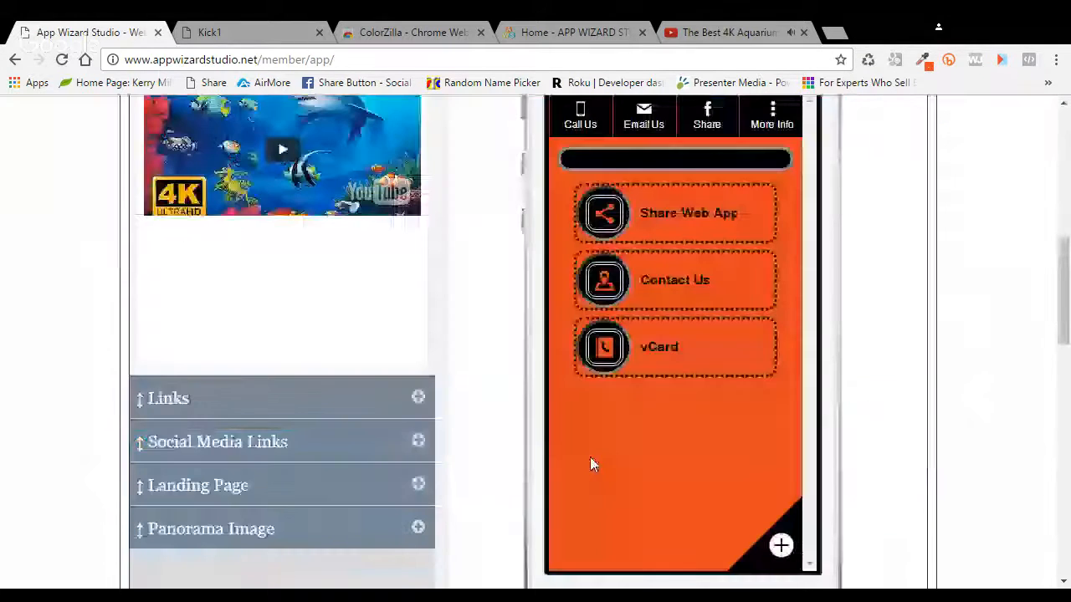
pyautogui.scroll(-4, 590, 465)
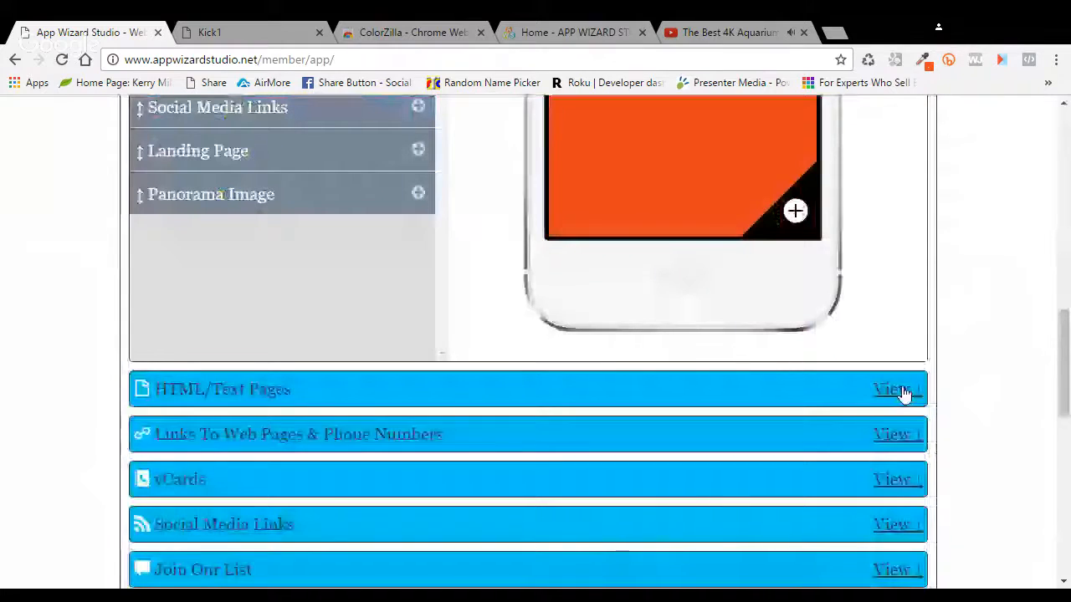
pyautogui.click(895, 390)
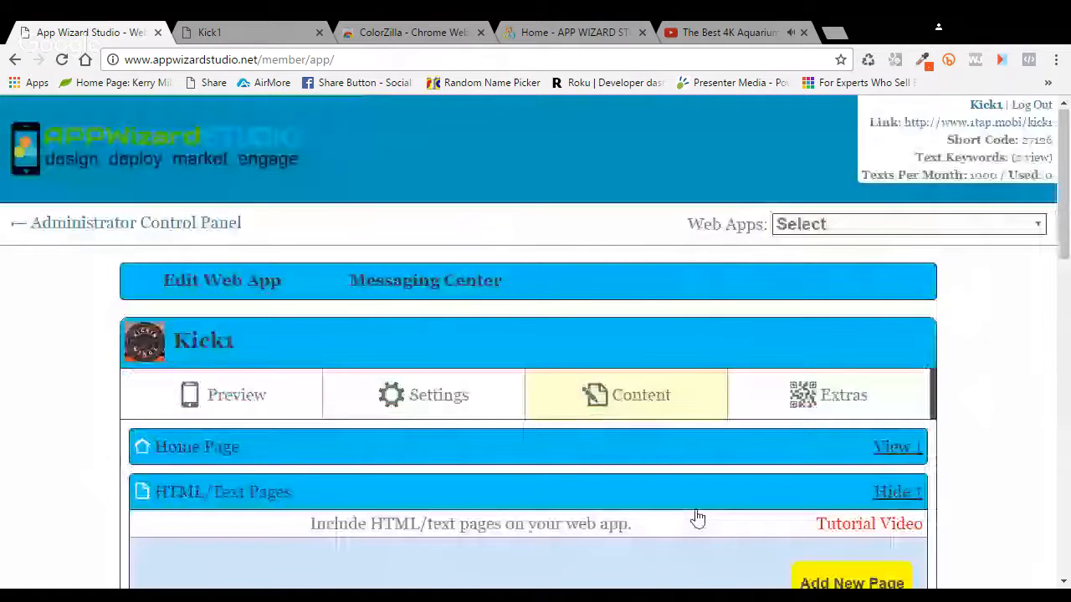
pyautogui.scroll(-4, 697, 518)
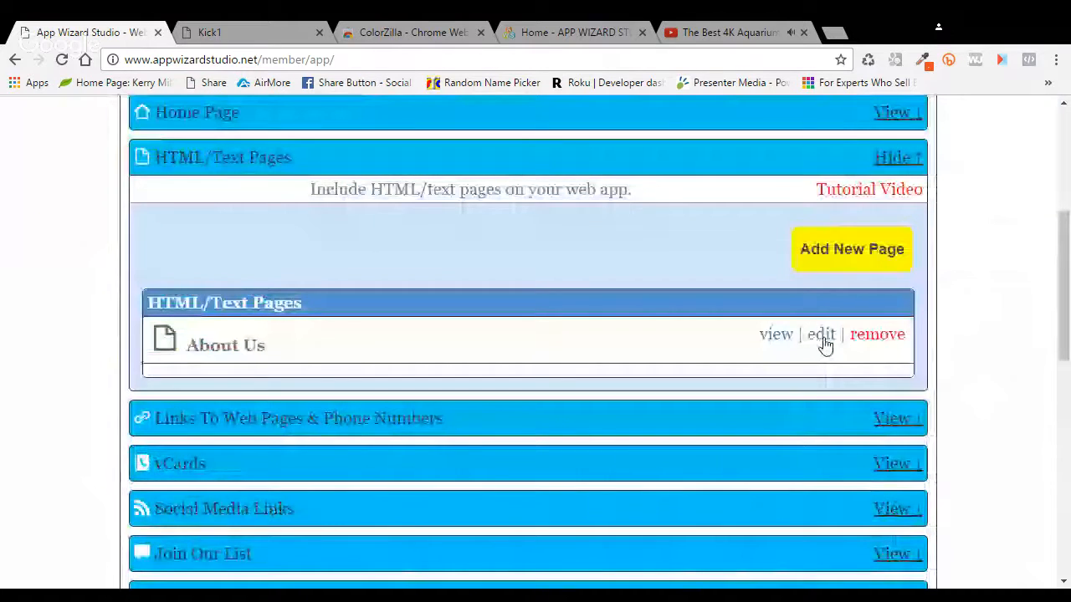
pyautogui.click(821, 336)
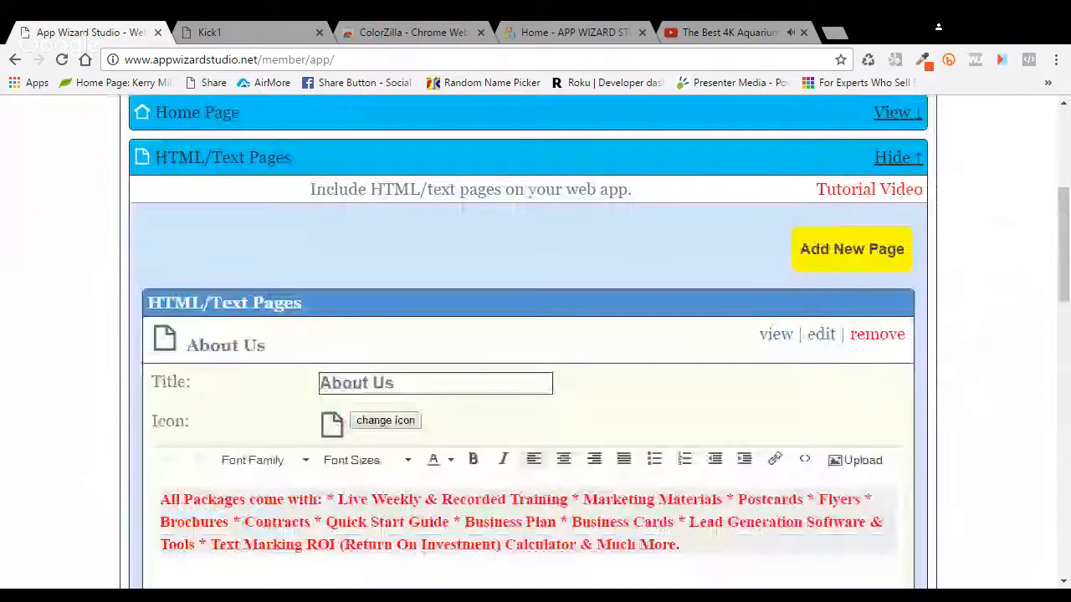
pyautogui.click(808, 460)
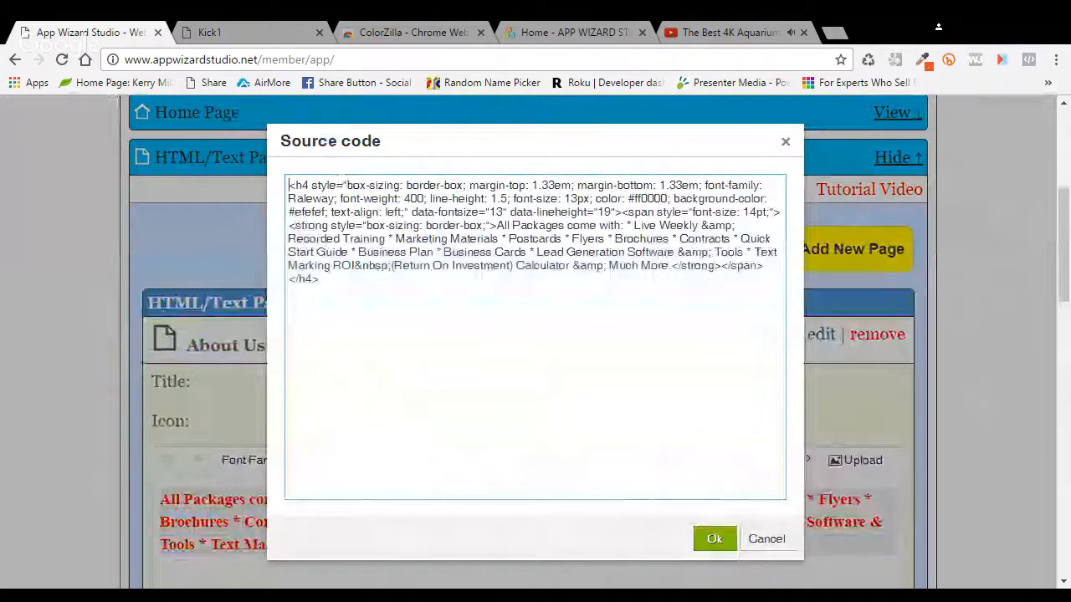
pyautogui.click(764, 540)
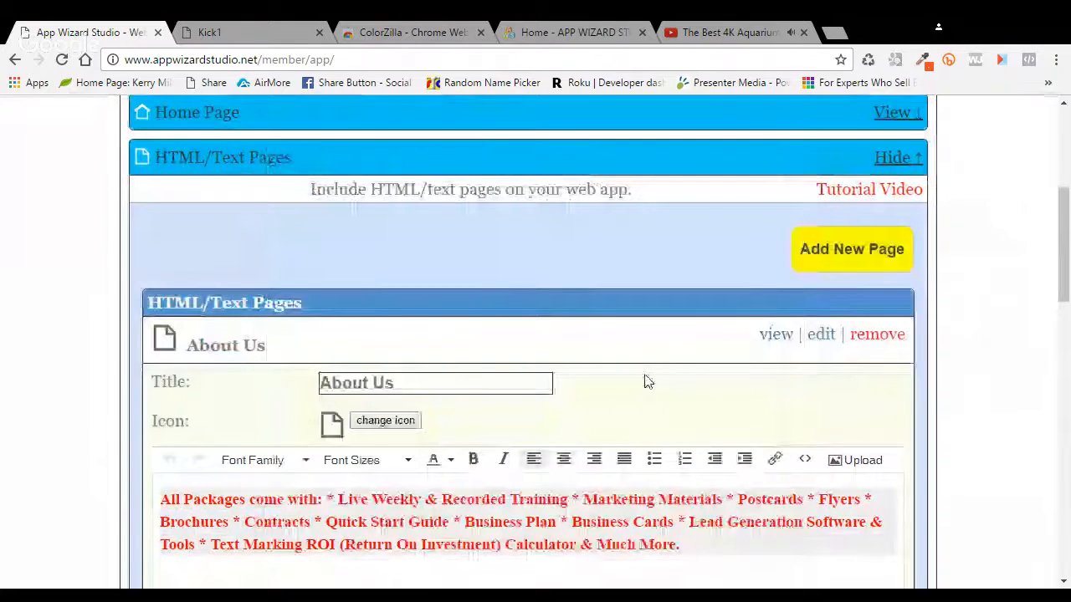
# Step: Scroll back up and show the Kick1 app's phone preview
pyautogui.scroll(2, 624, 380)
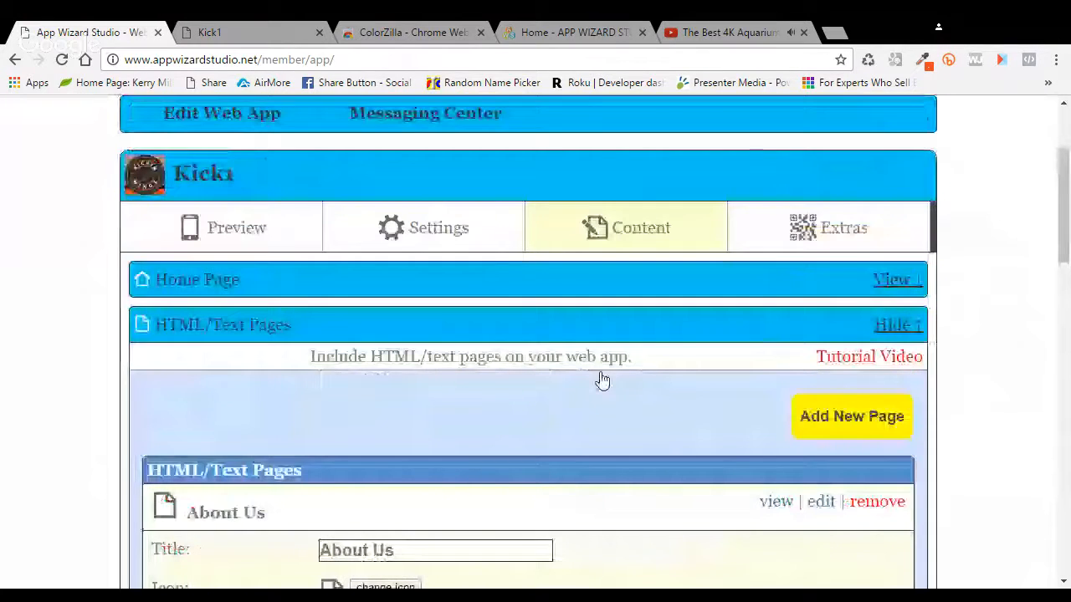
pyautogui.scroll(2, 602, 381)
pyautogui.click(237, 398)
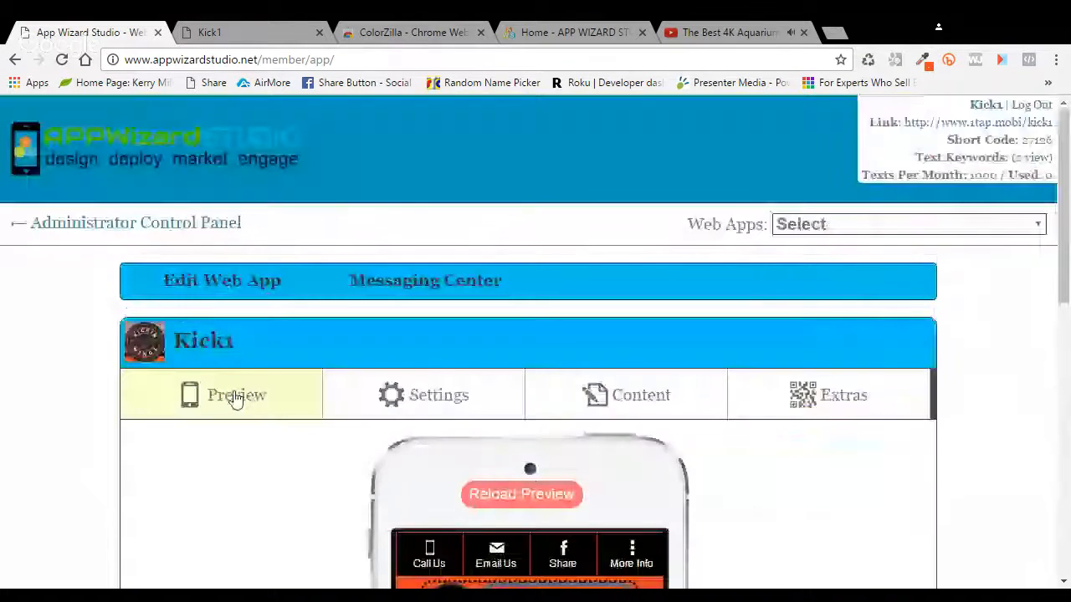
# Step: Reload the Kick1 page with F5 to refresh the phone preview
pyautogui.scroll(-4, 837, 455)
pyautogui.press('F5')
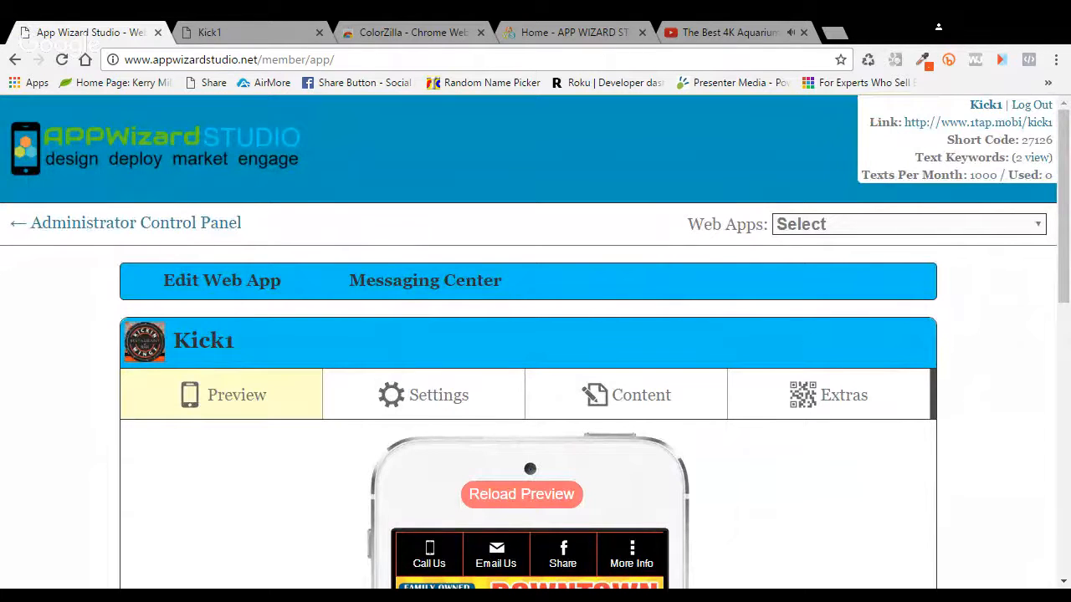
# Step: In YouTube's embed options, leave suggested videos, player controls, title and privacy mode unchecked
pyautogui.click(719, 32)
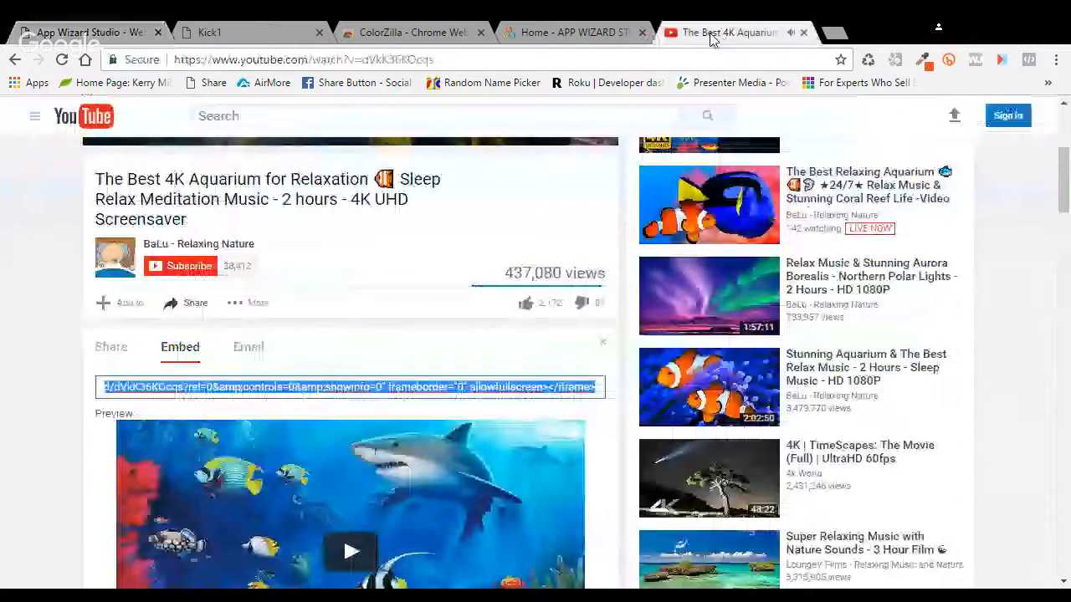
pyautogui.scroll(-3, 597, 430)
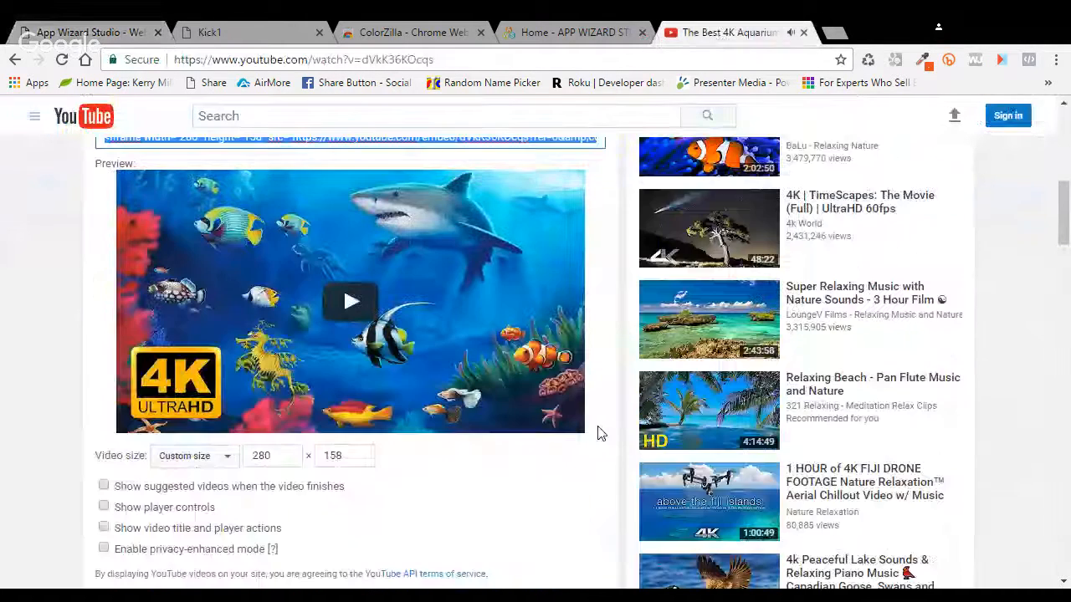
pyautogui.click(103, 423)
pyautogui.click(102, 425)
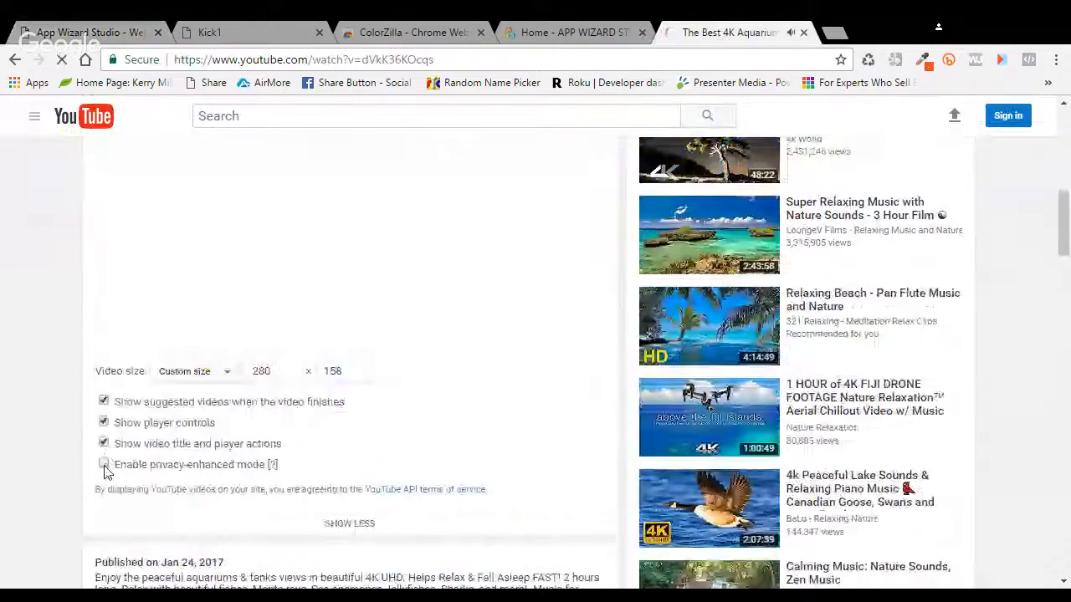
pyautogui.click(104, 467)
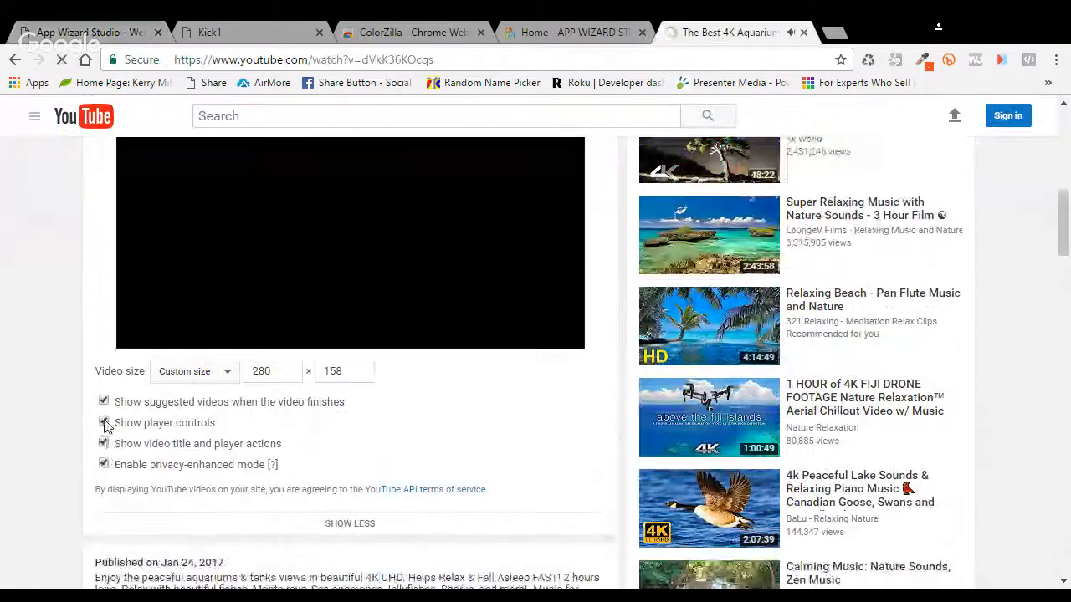
pyautogui.click(104, 424)
pyautogui.click(103, 444)
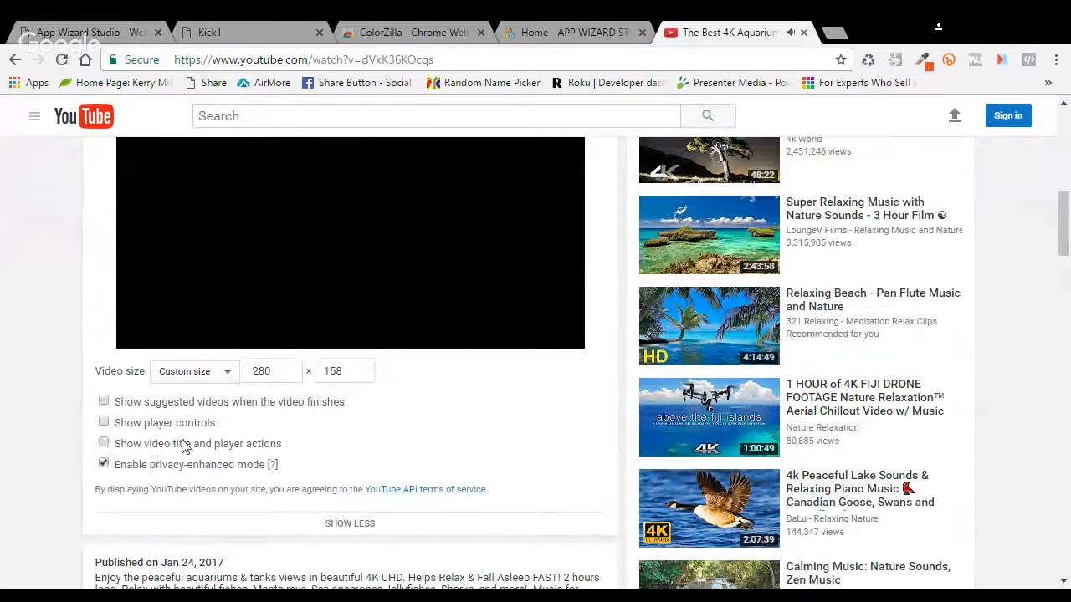
pyautogui.click(104, 465)
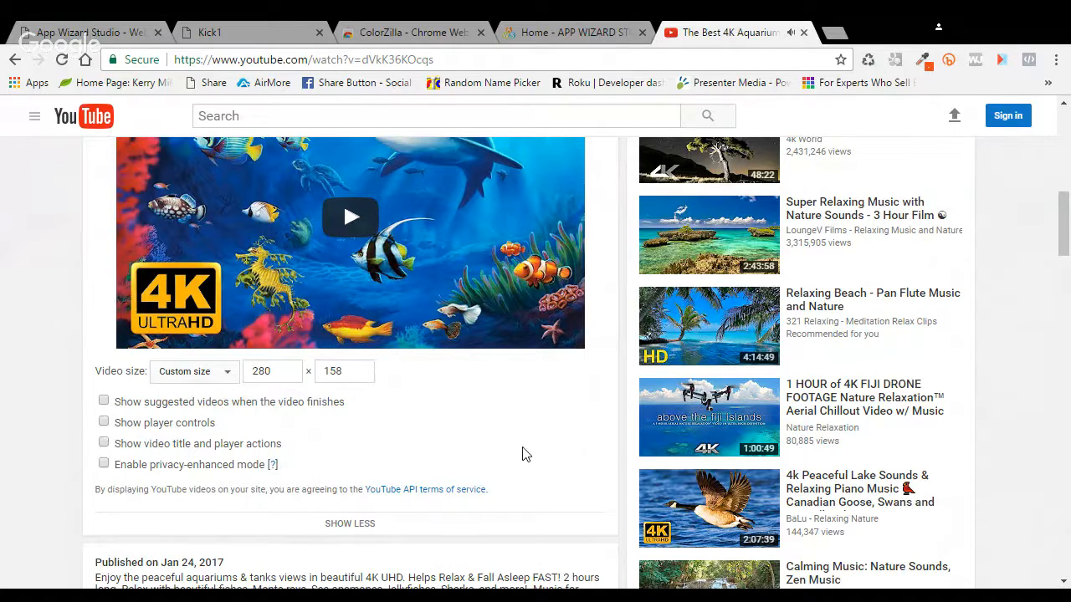
pyautogui.scroll(1, 521, 465)
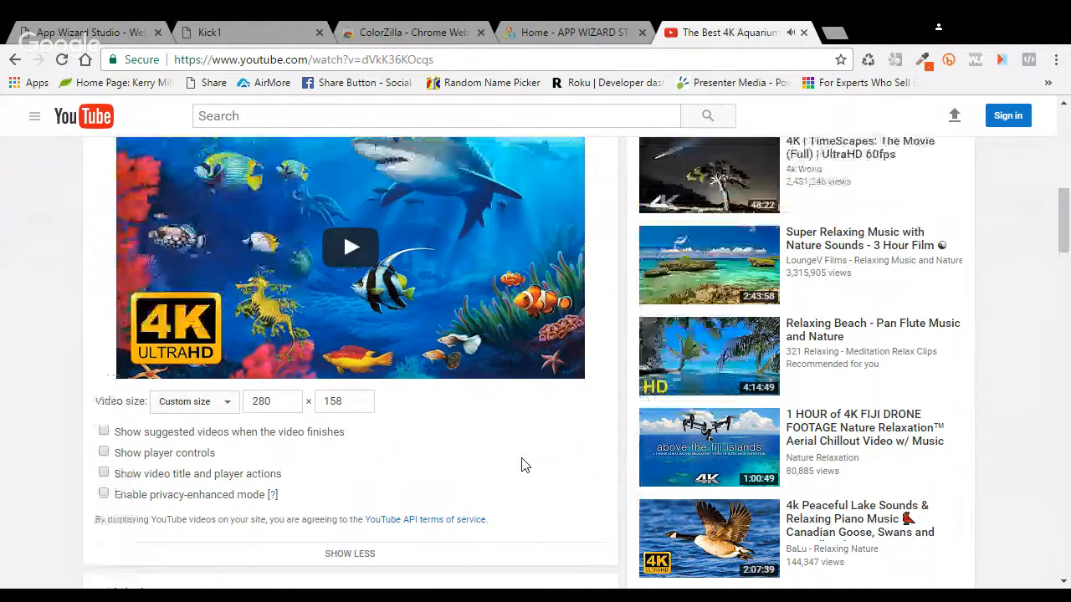
pyautogui.scroll(3, 521, 465)
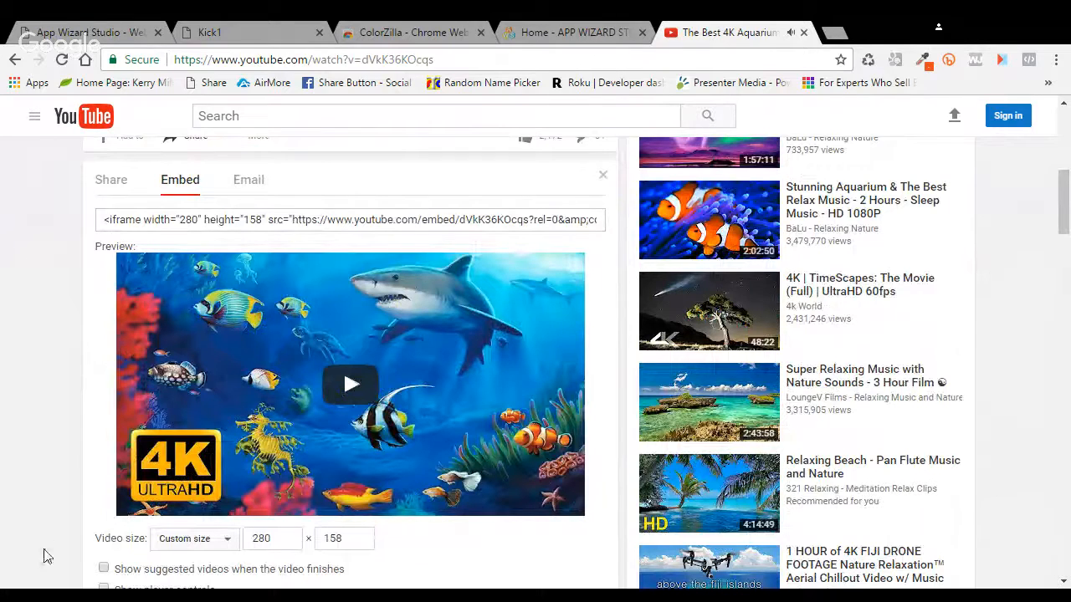
# Step: Select the 280 × 158 iframe embed code, then return to the Kick1 app in App Wizard Studio
pyautogui.scroll(-1, 42, 554)
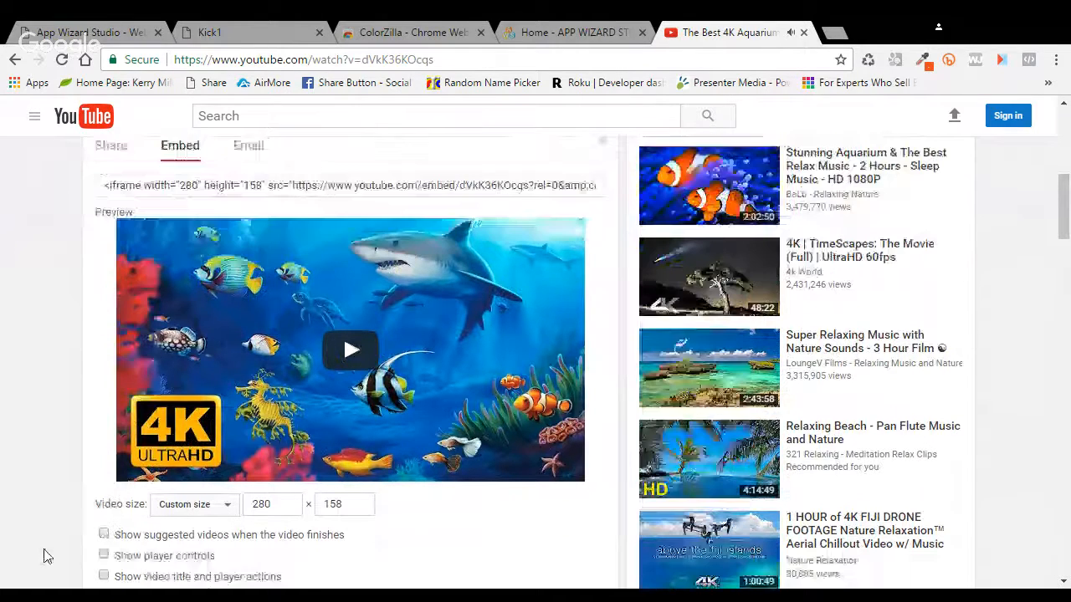
pyautogui.scroll(-1, 372, 249)
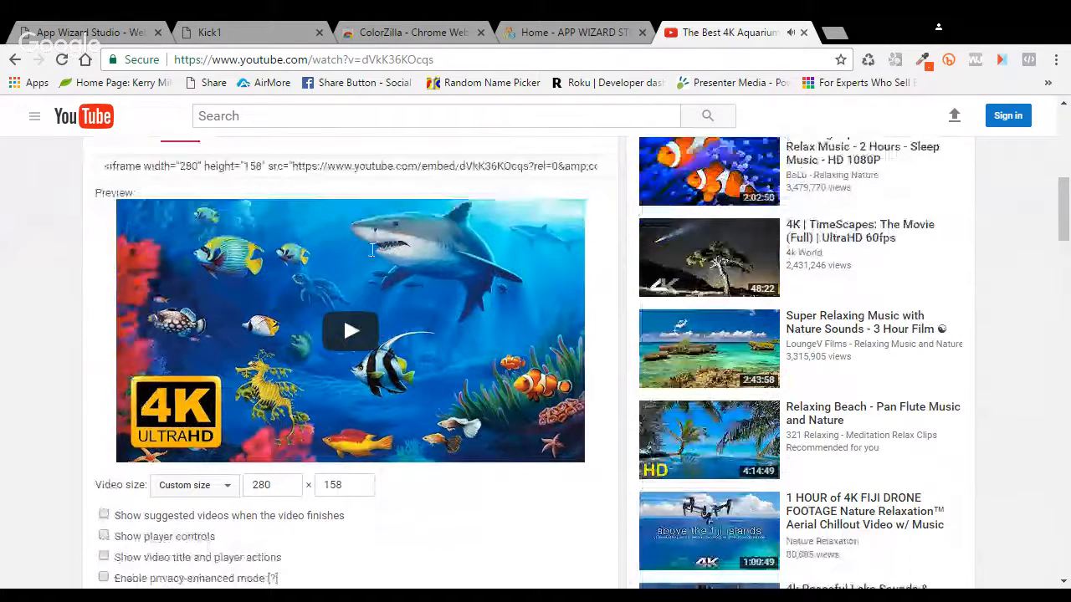
pyautogui.scroll(3, 372, 249)
pyautogui.moveTo(468, 303); pyautogui.dragTo(598, 303)
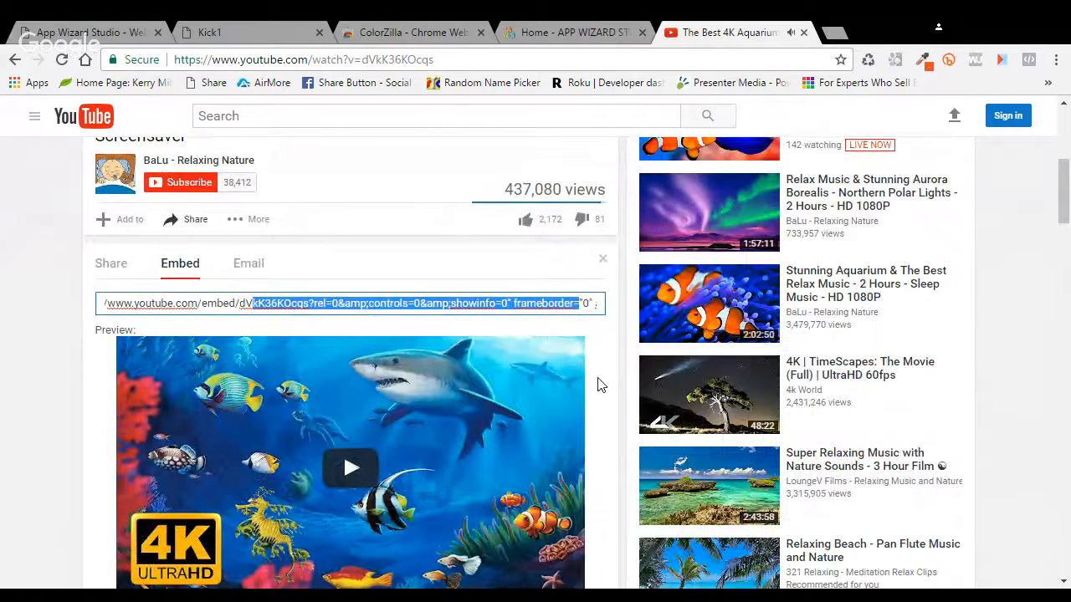
pyautogui.scroll(-1, 598, 385)
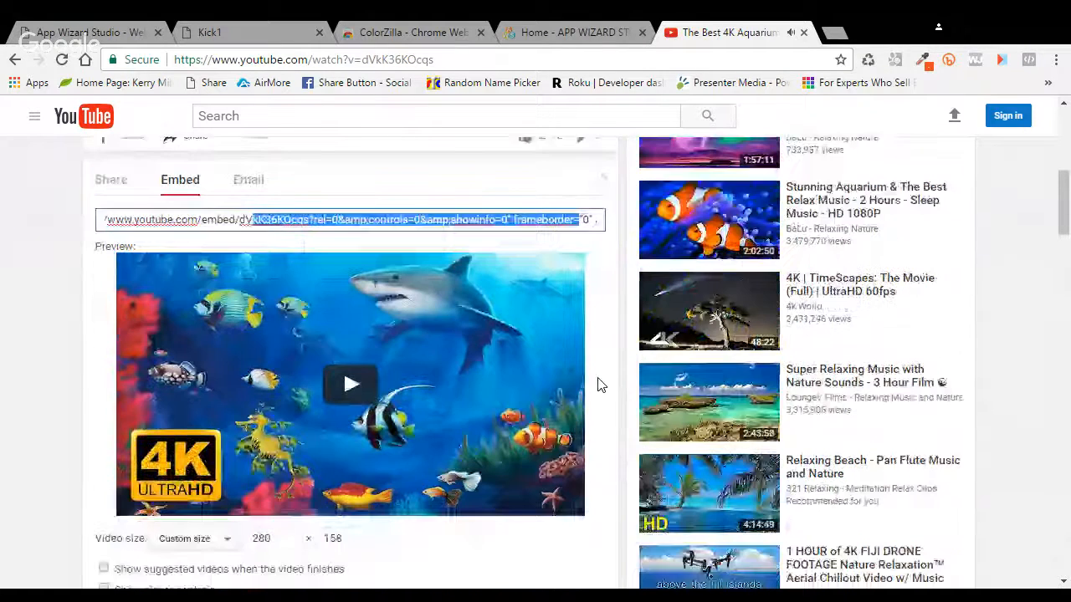
pyautogui.scroll(-1, 598, 385)
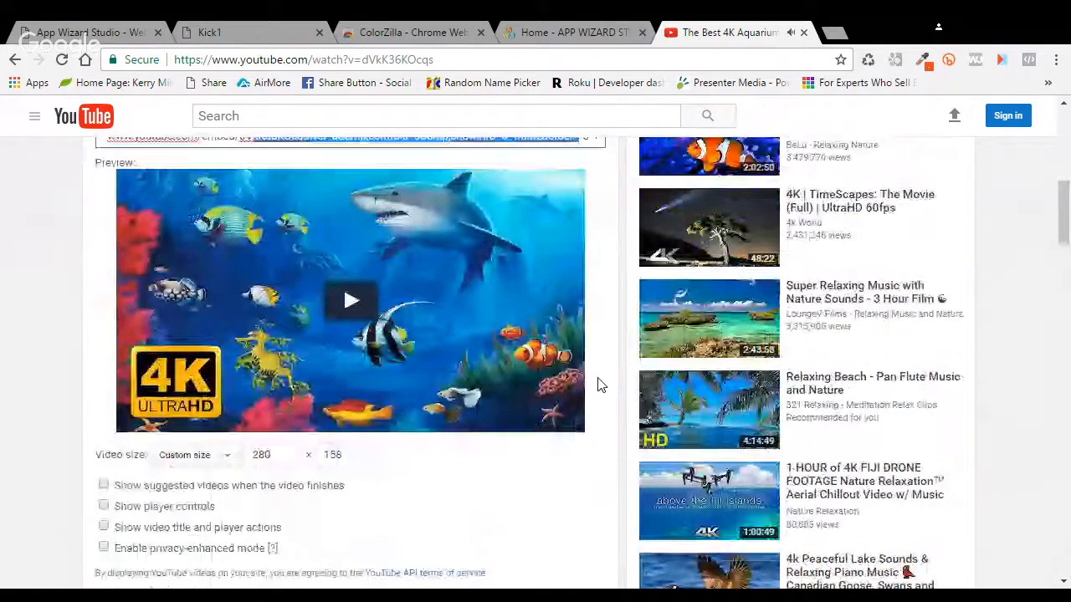
pyautogui.scroll(2, 602, 397)
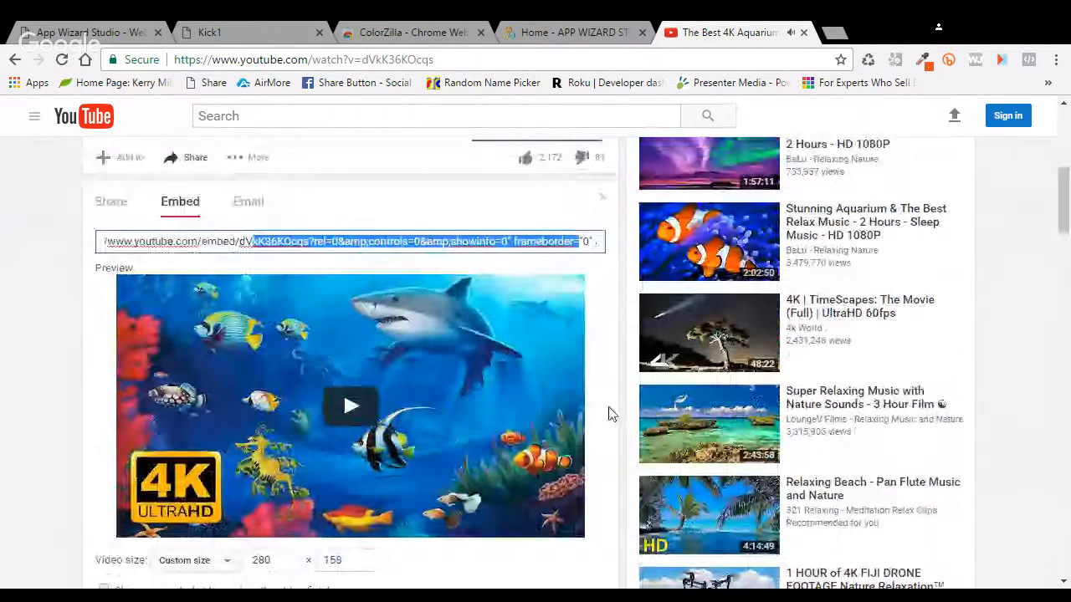
pyautogui.scroll(3, 609, 412)
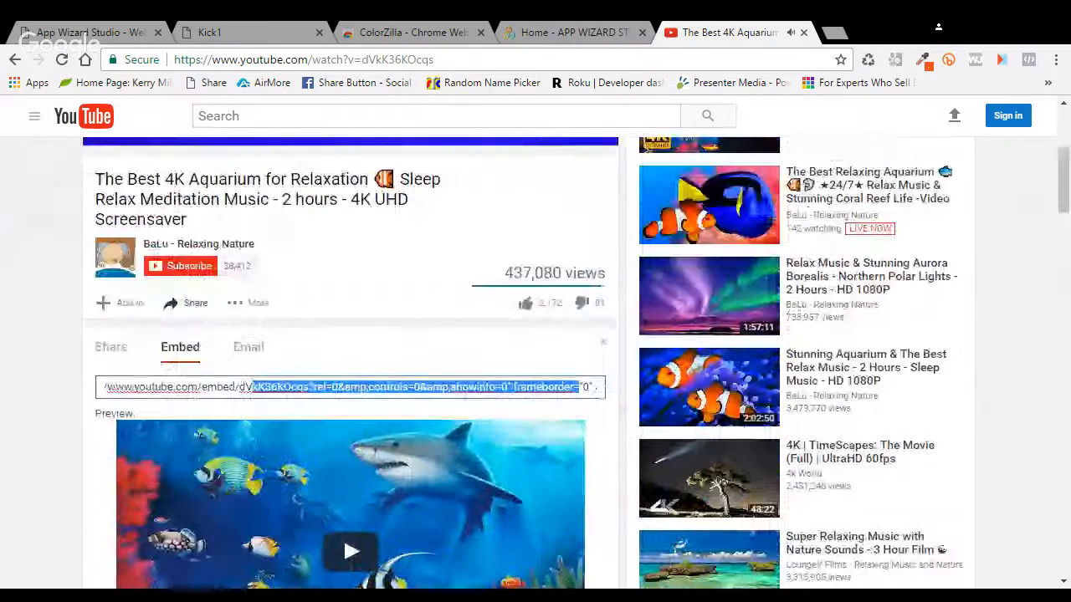
pyautogui.click(79, 394)
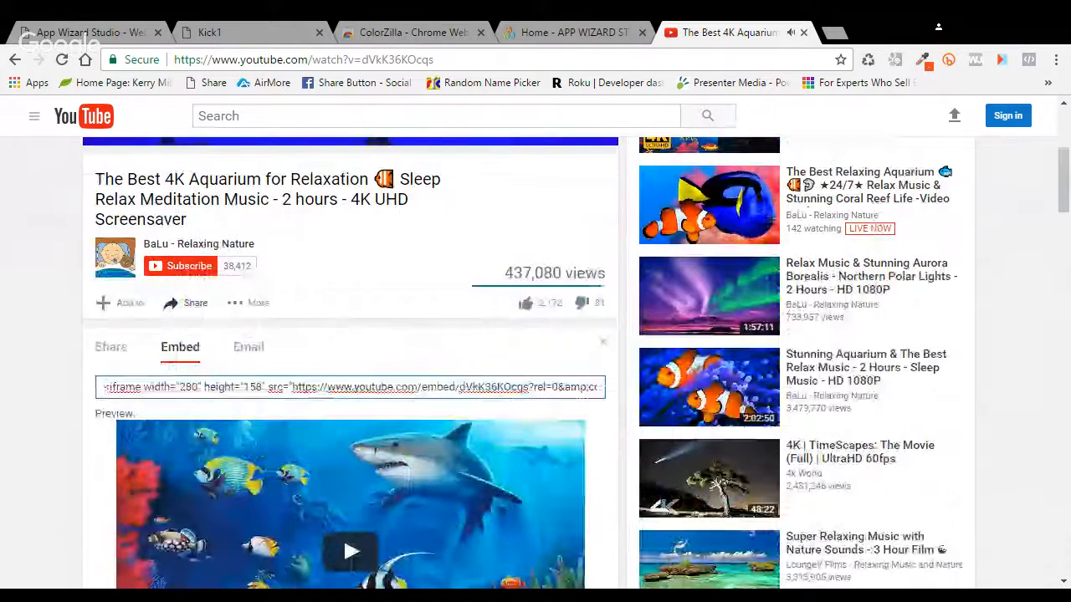
pyautogui.moveTo(104, 386); pyautogui.dragTo(602, 386)
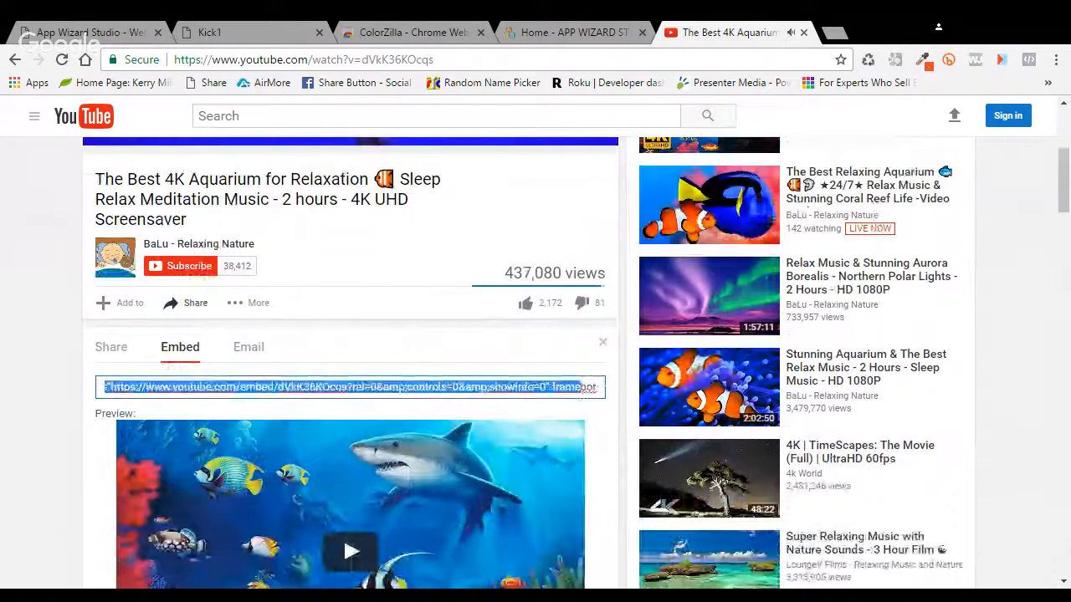
pyautogui.click(609, 450)
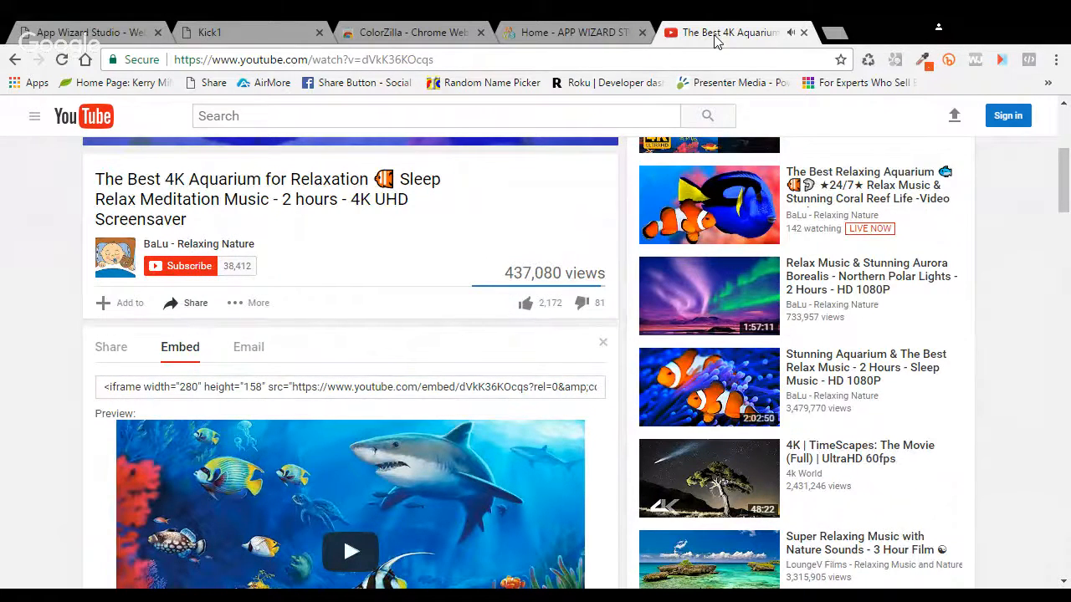
pyautogui.click(106, 39)
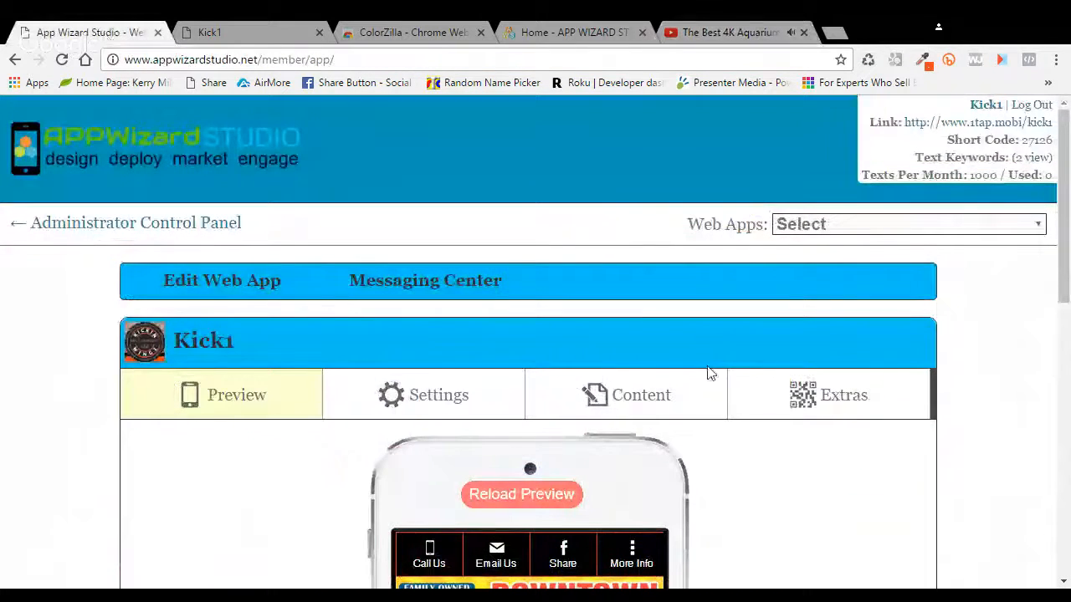